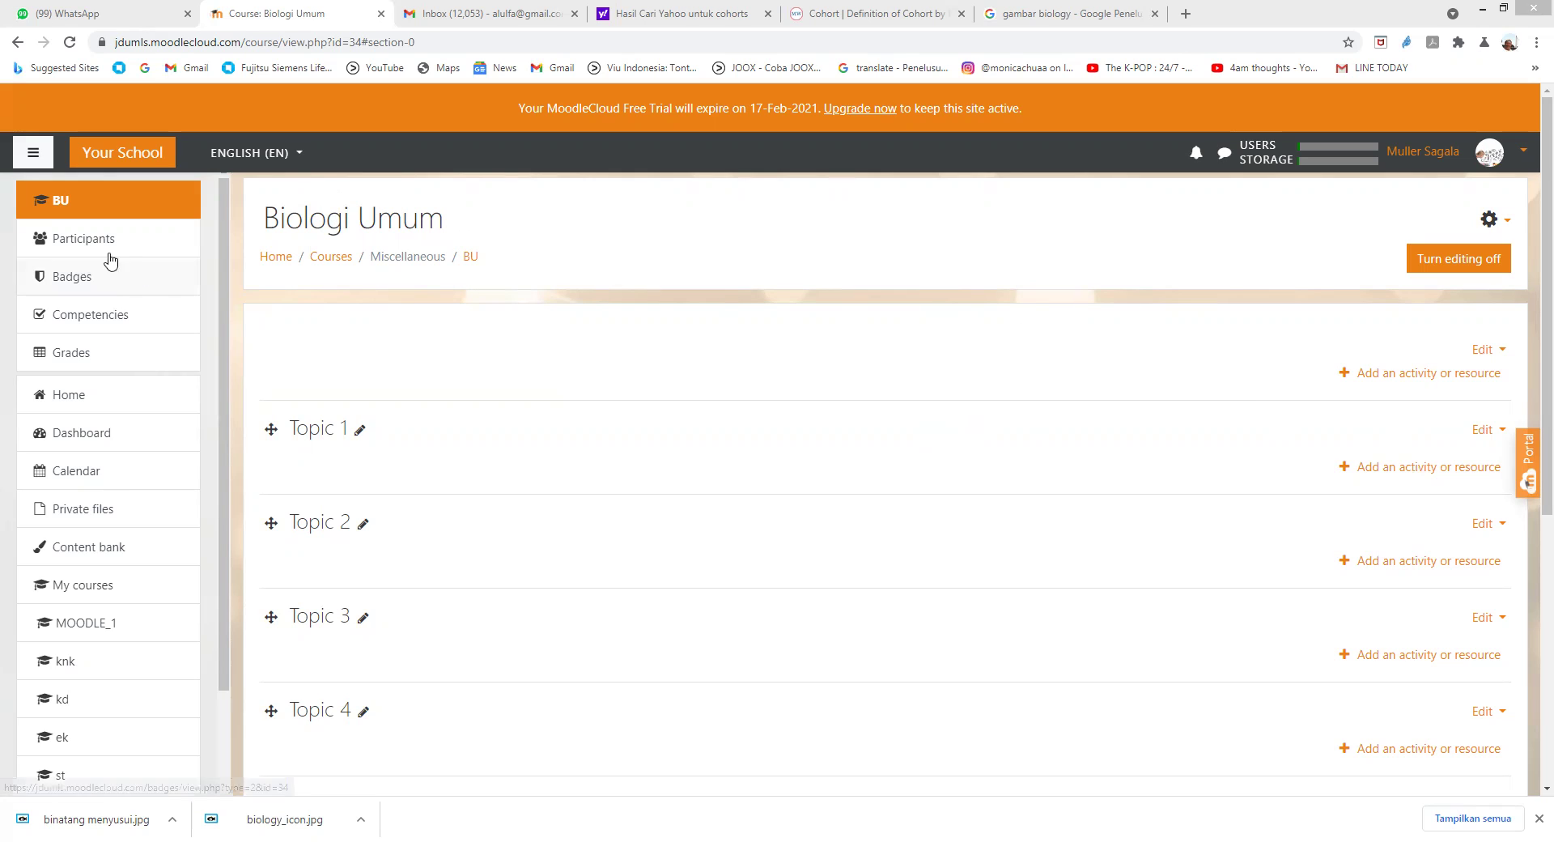
# Step: Look through the course participants list, then return to the BU course page
pyautogui.click(89, 241)
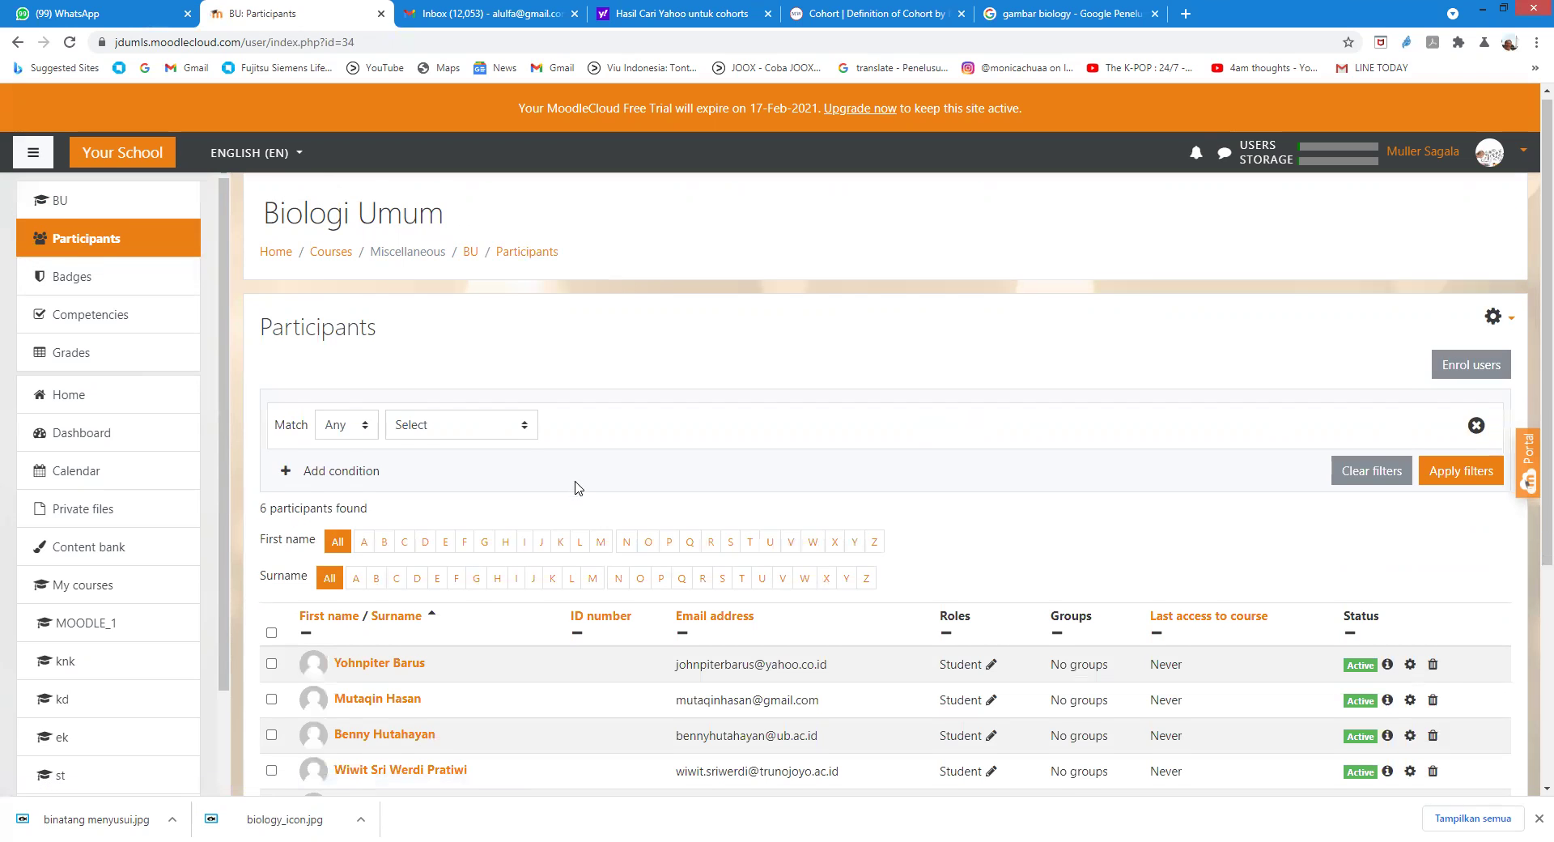
pyautogui.scroll(-3, 437, 536)
pyautogui.scroll(-2, 434, 536)
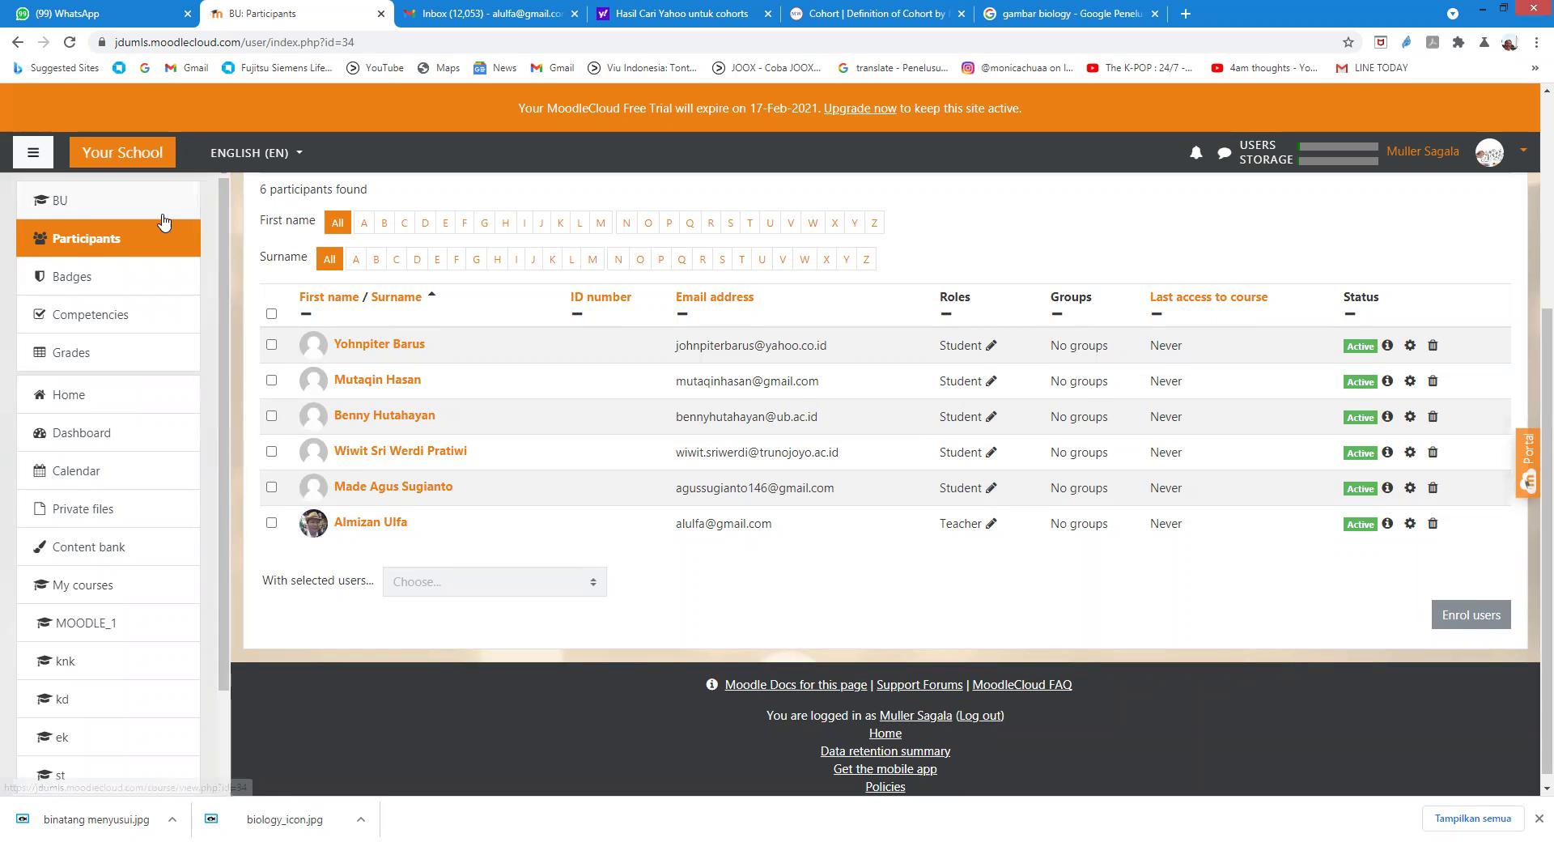
pyautogui.click(61, 203)
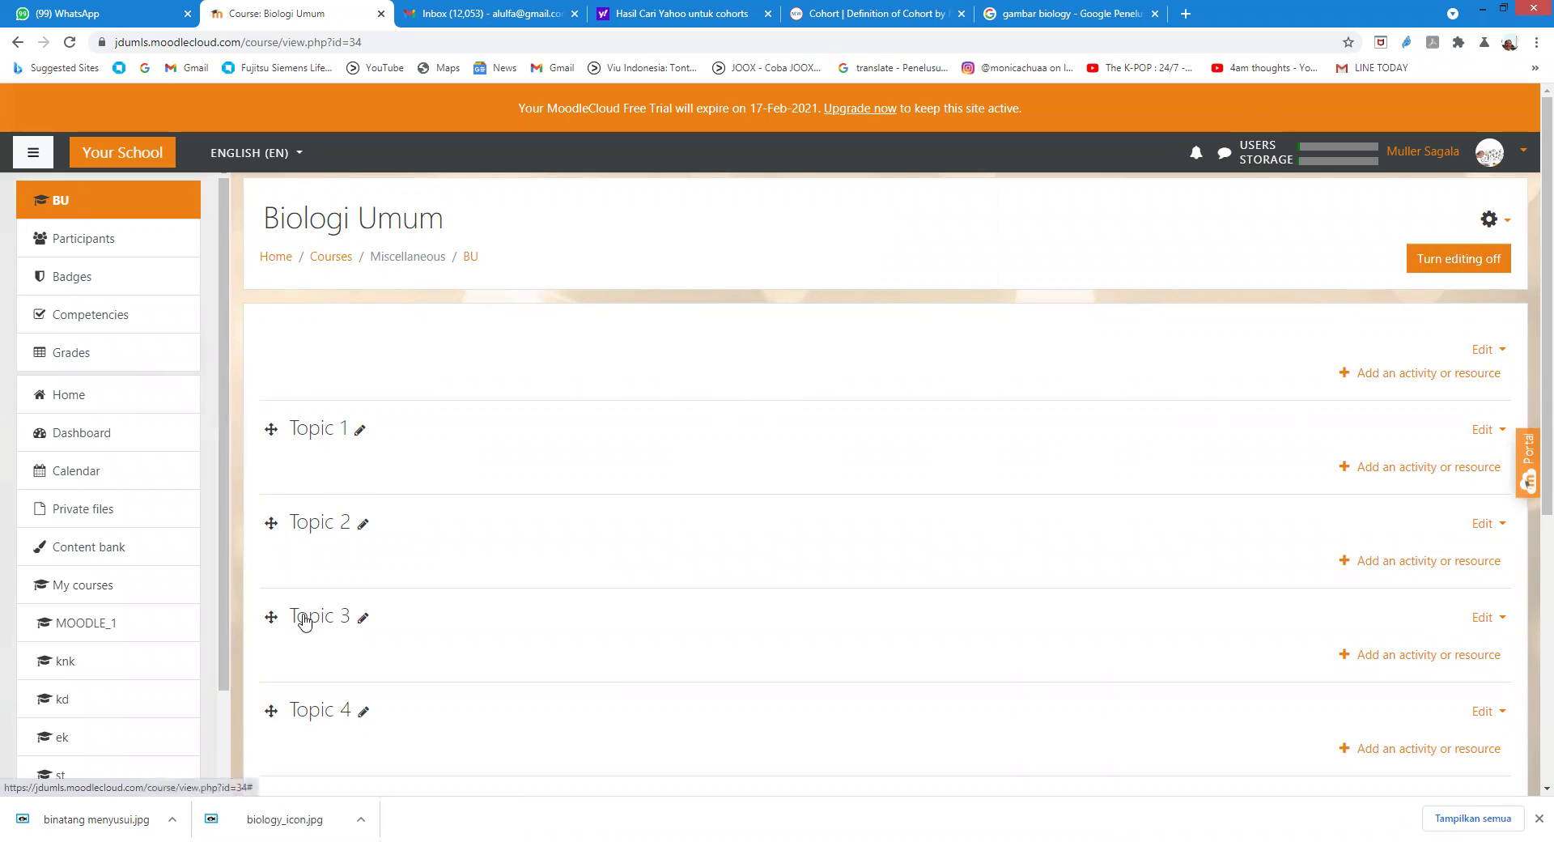
# Step: Add 2 new topic sections so the course runs up to Topic 9
pyautogui.scroll(-2, 380, 690)
pyautogui.scroll(-2, 384, 684)
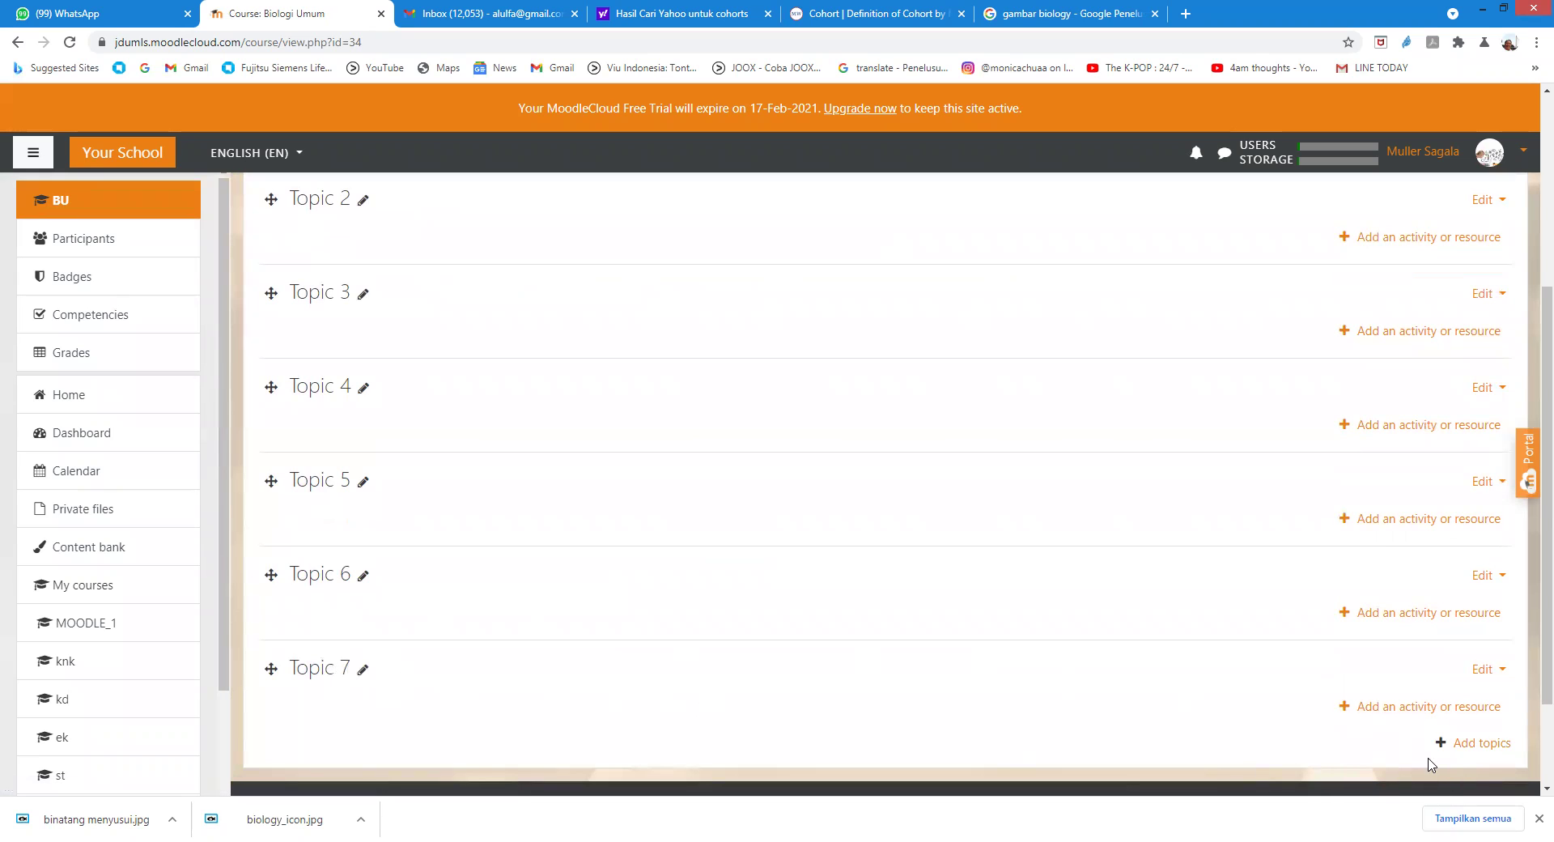
pyautogui.click(1472, 744)
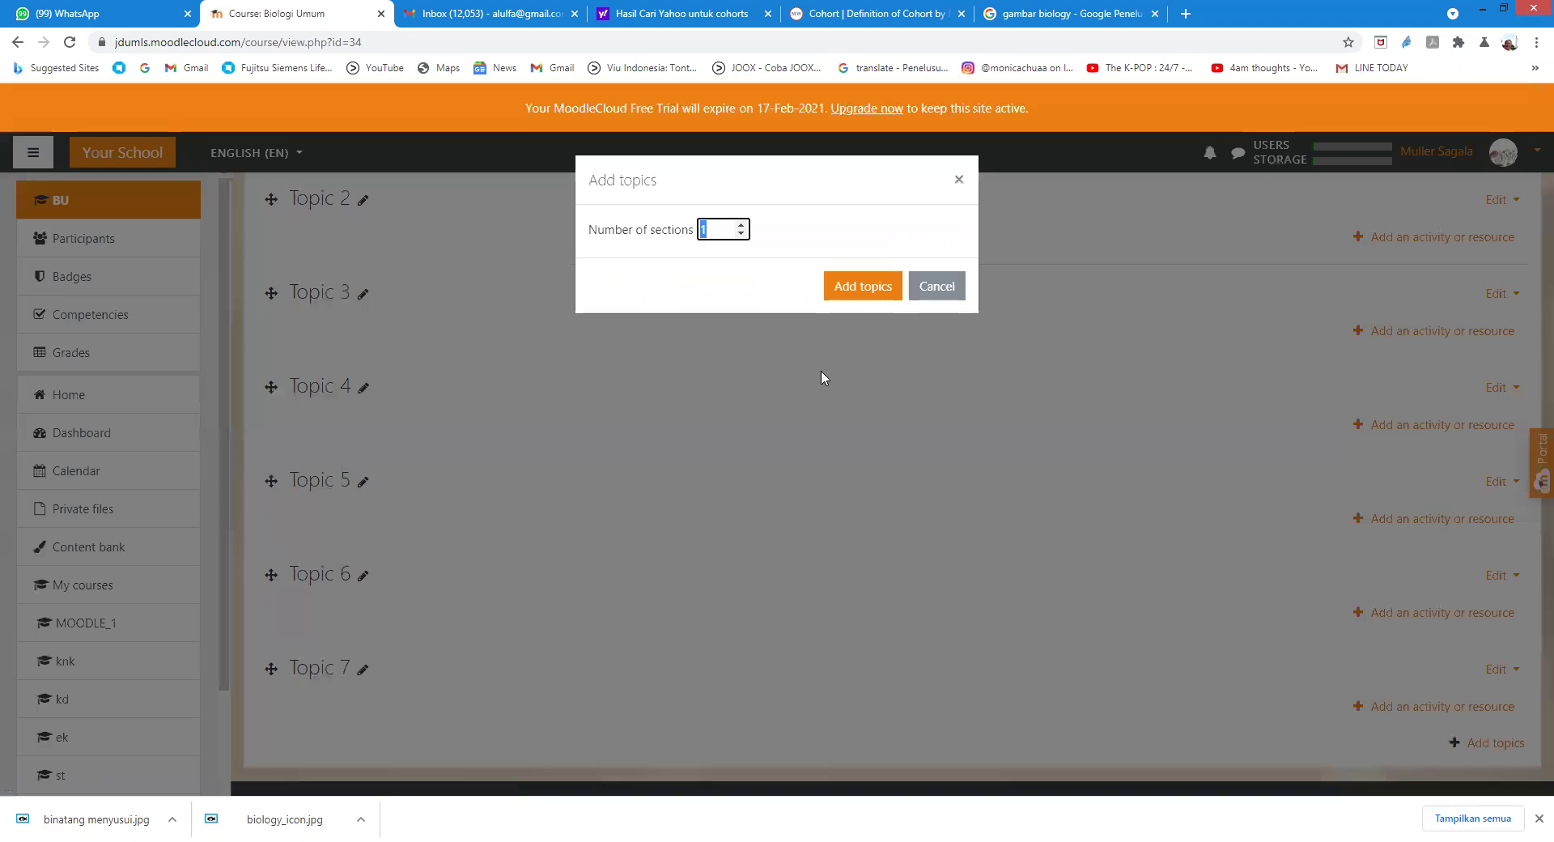
pyautogui.click(740, 225)
pyautogui.click(844, 288)
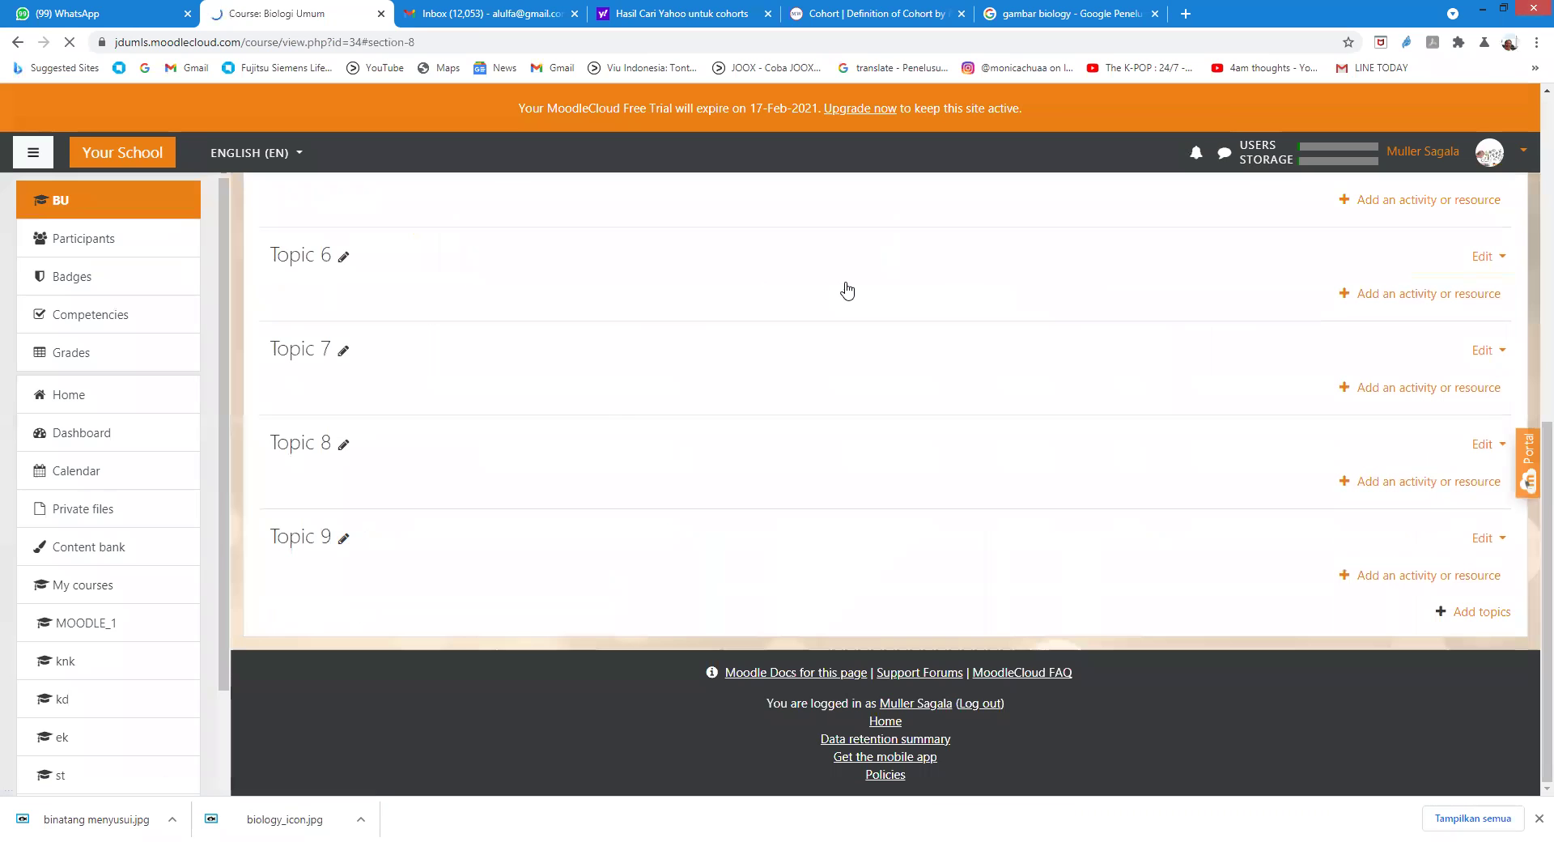
pyautogui.scroll(8, 670, 573)
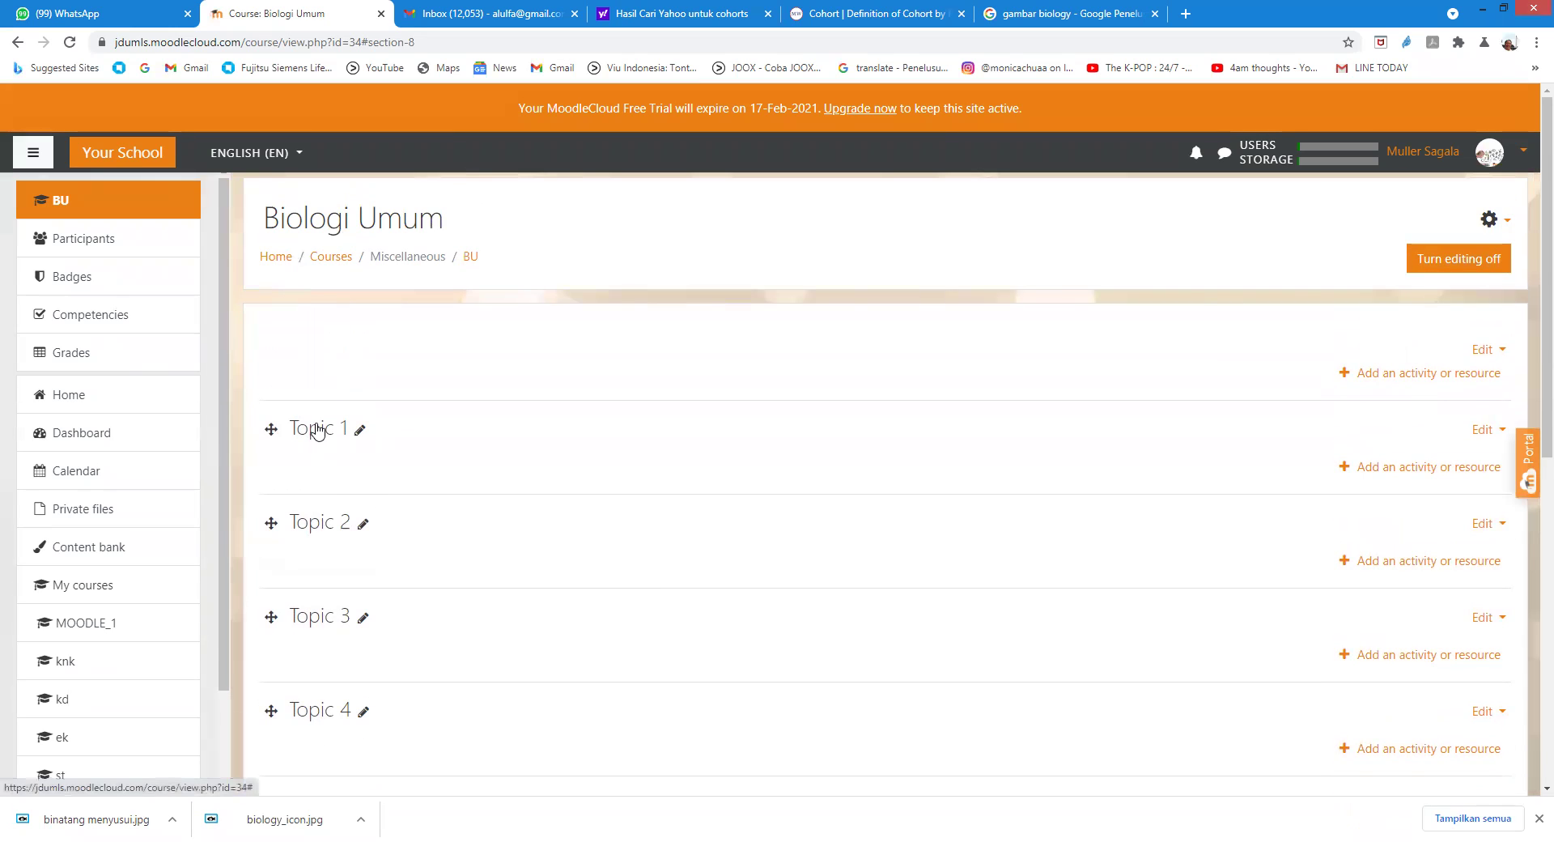
# Step: Rename Topic 1 to 'BINATANG MENYUSUI'
pyautogui.click(360, 429)
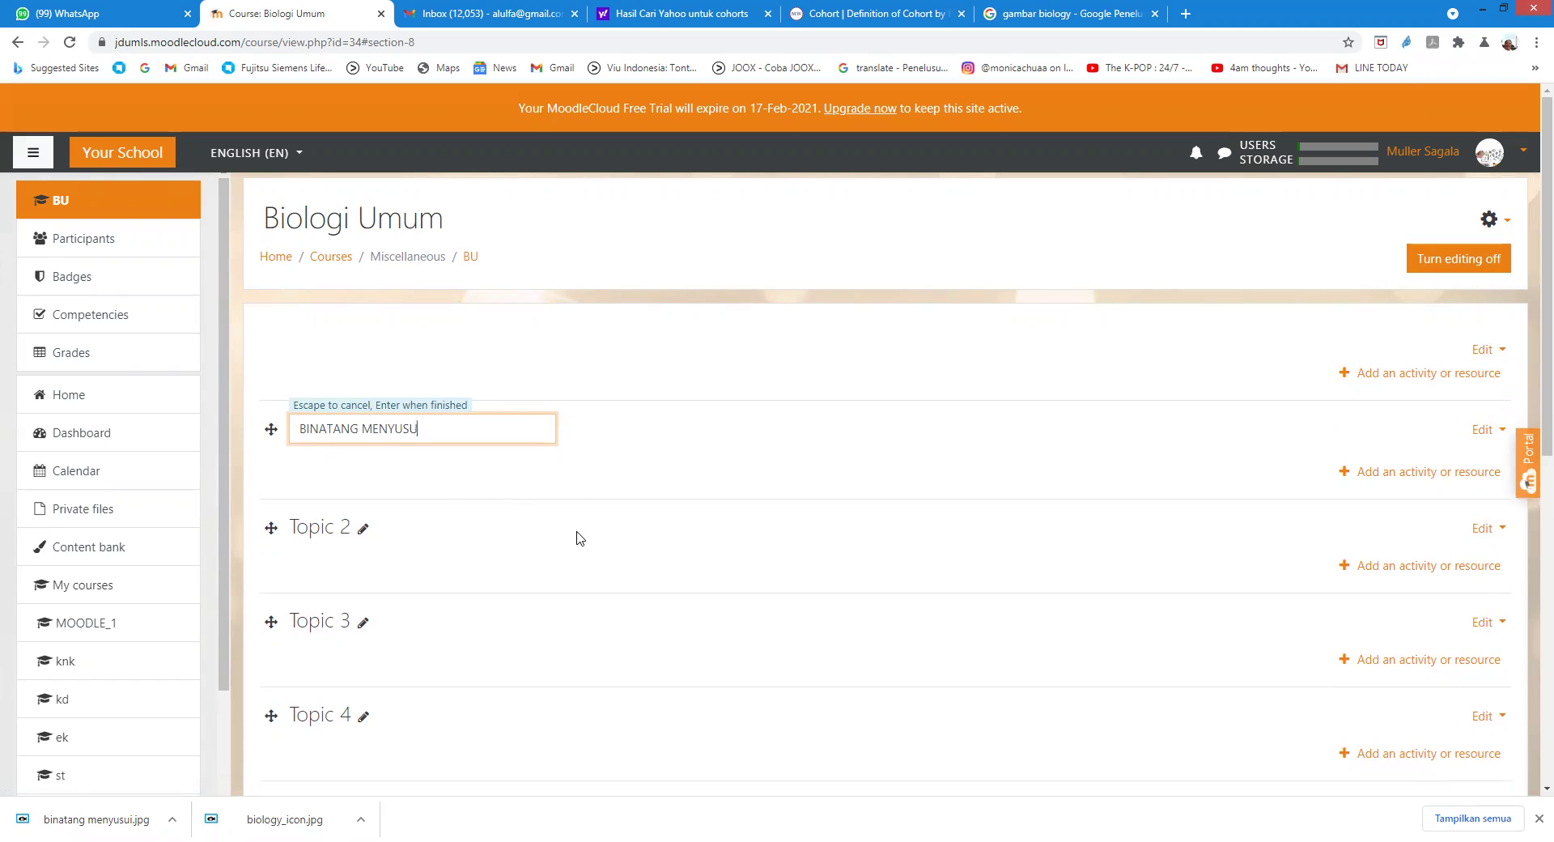
pyautogui.press('Return')
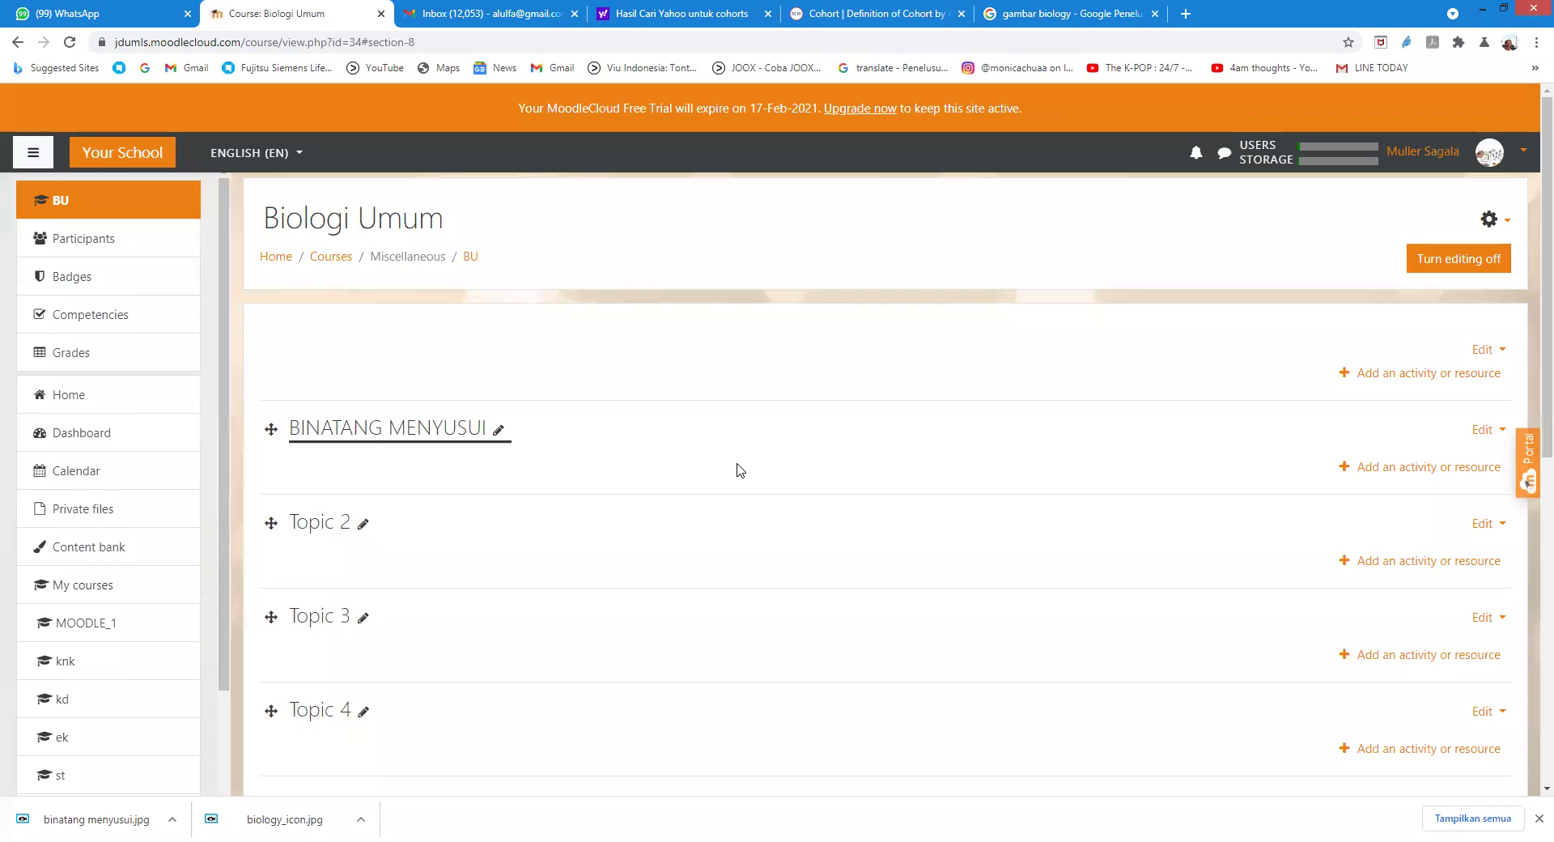
pyautogui.click(1376, 470)
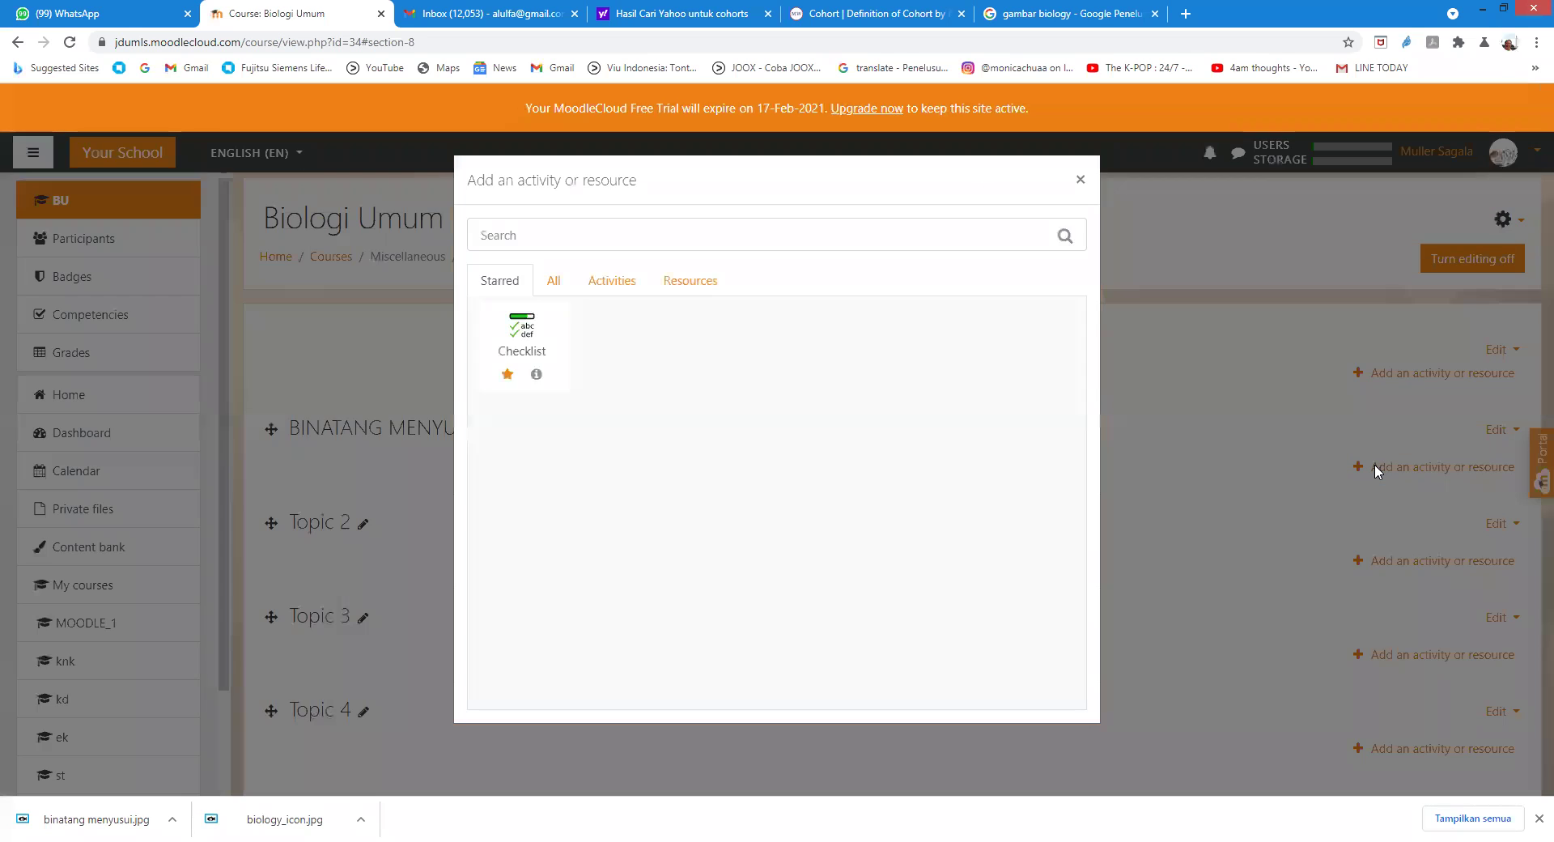
# Step: Add a File resource named 'DEKSRIPSI DAN CONTOH BINATANG MENYUSUI' with its description displayed on the course page
pyautogui.click(557, 285)
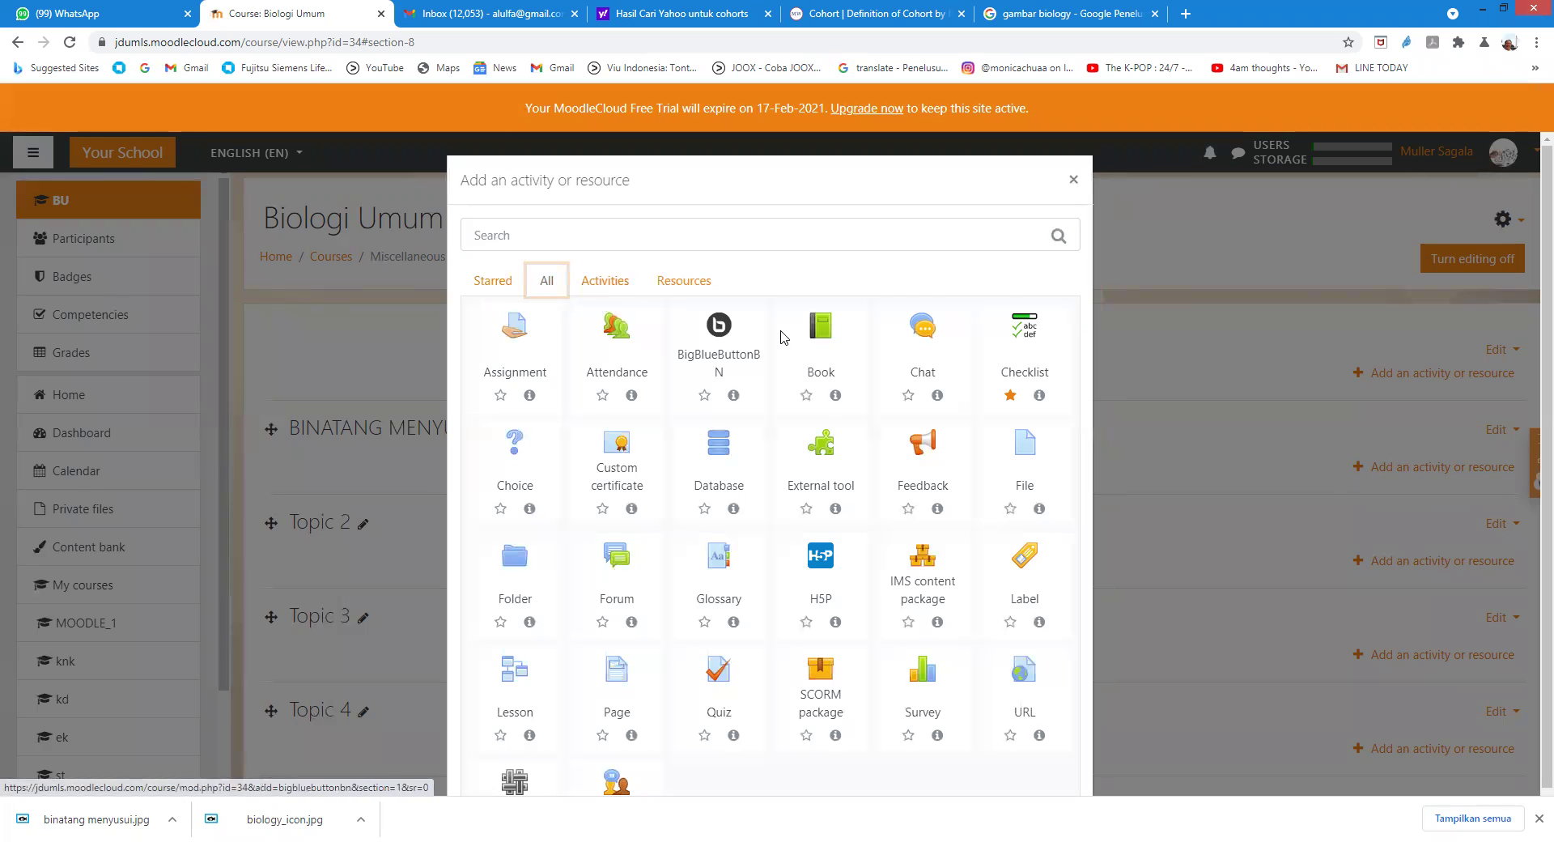
pyautogui.click(1025, 450)
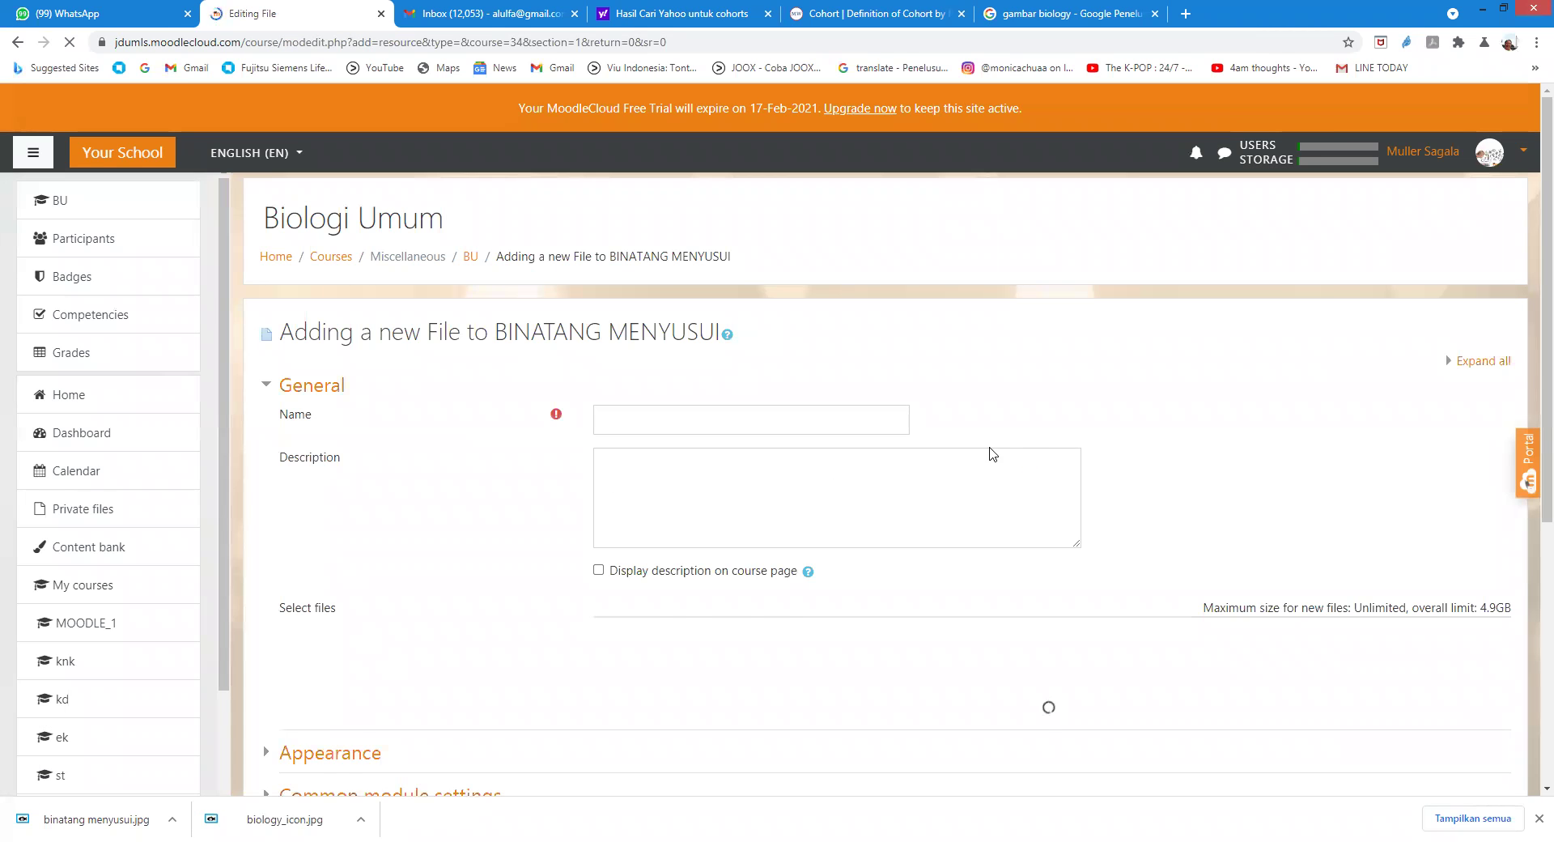
pyautogui.click(648, 420)
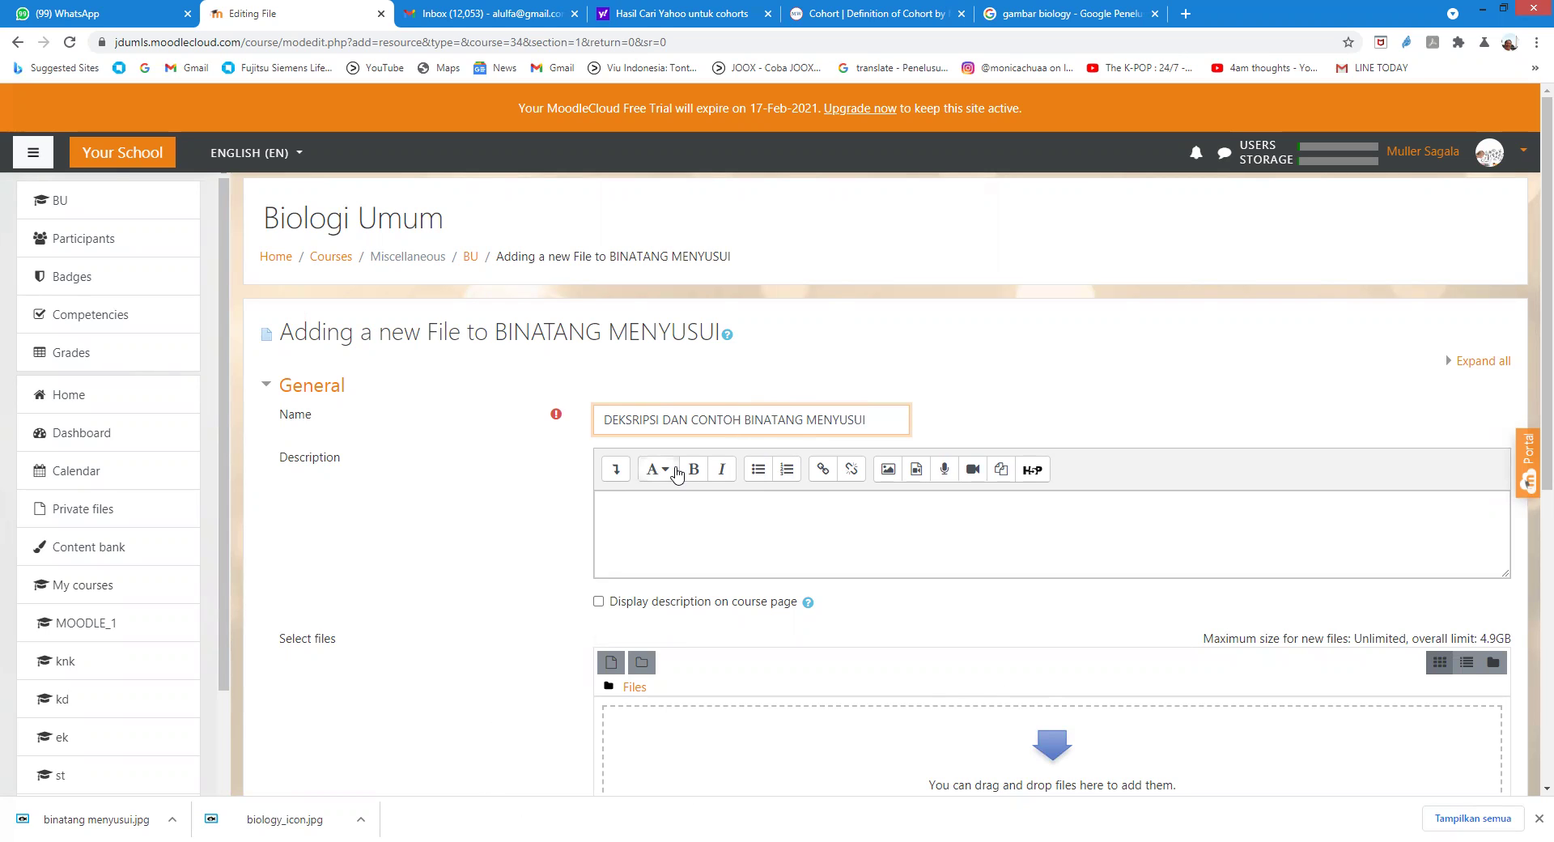
pyautogui.click(663, 513)
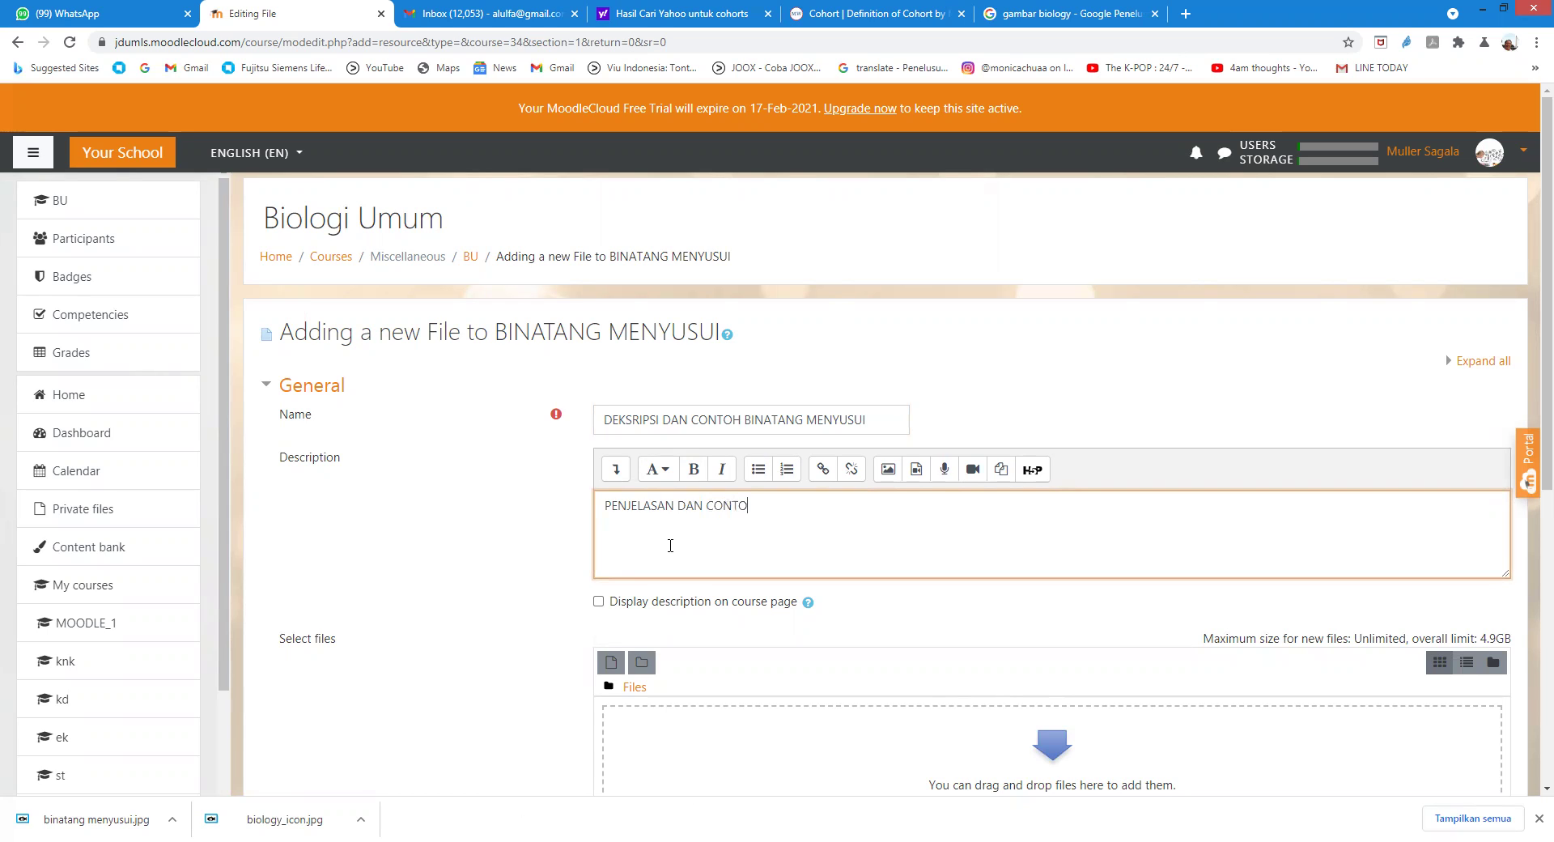
pyautogui.write('INATANG MENYUSUI')
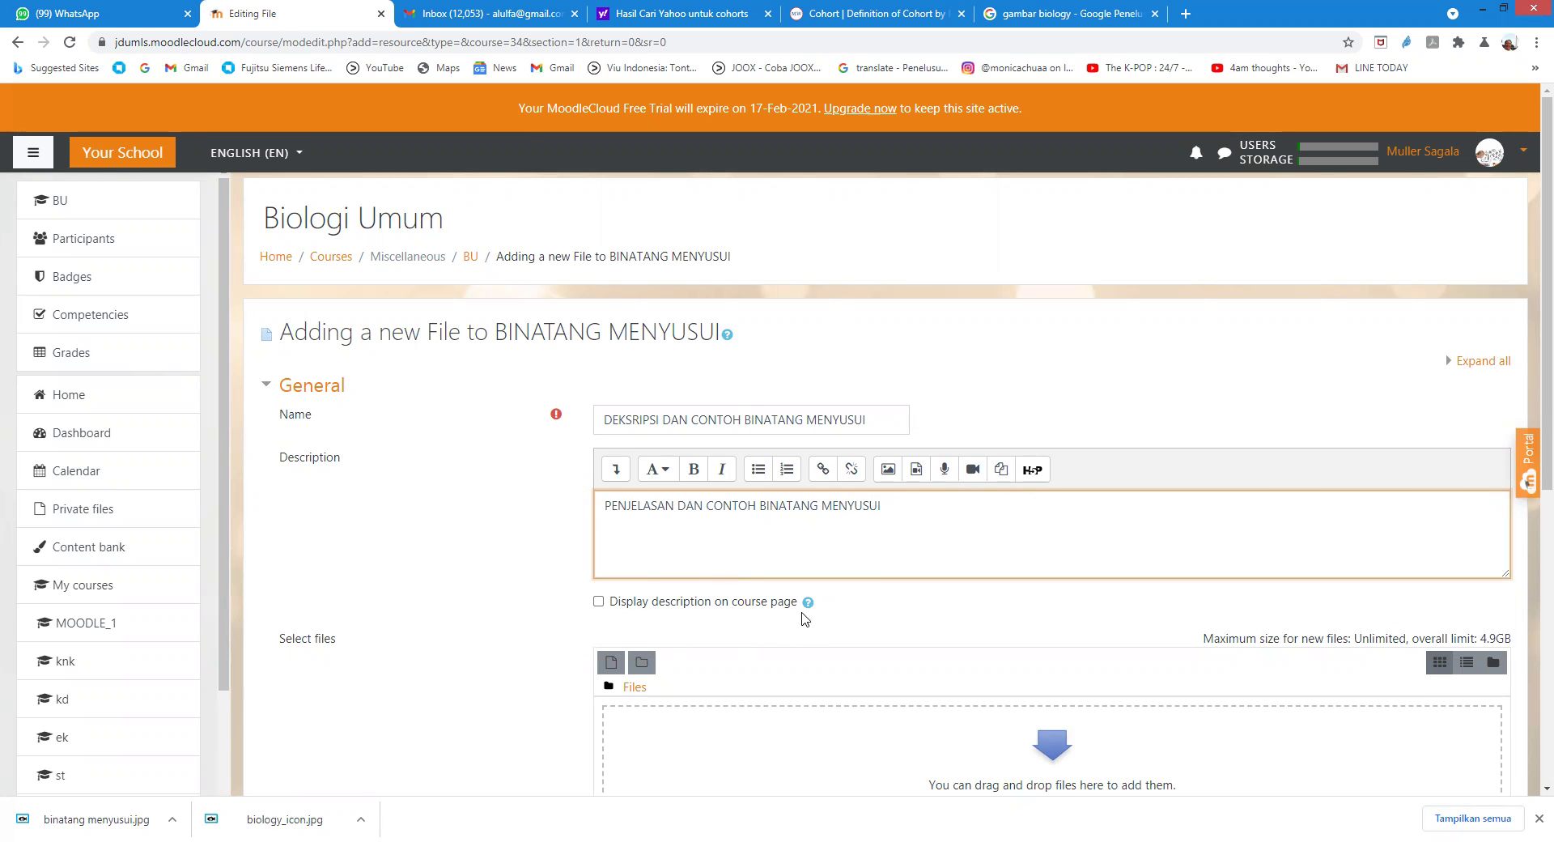
pyautogui.click(600, 603)
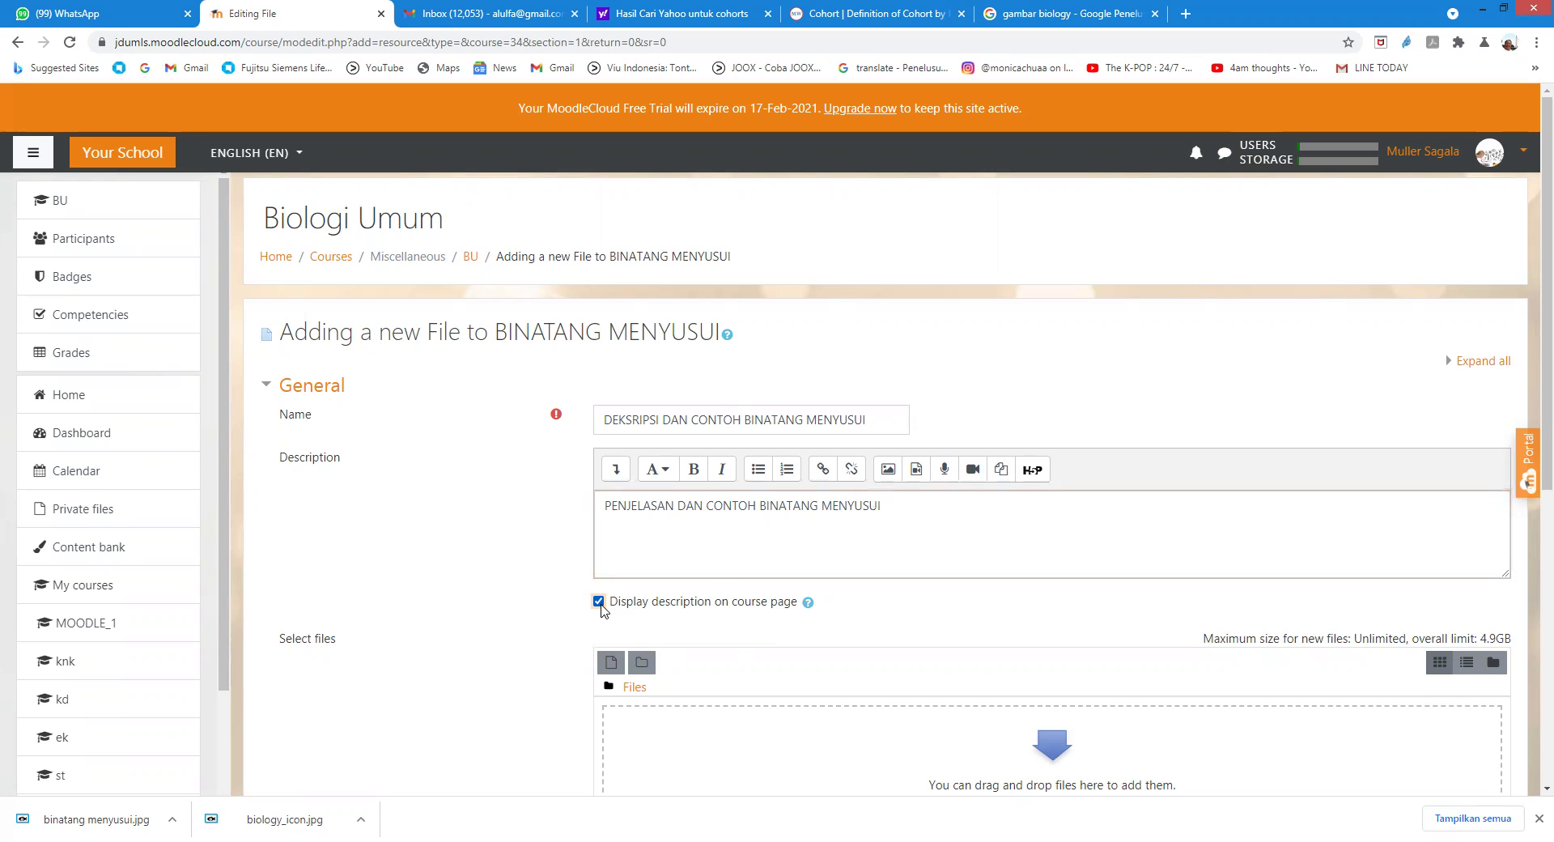
# Step: Bring up the file chooser to upload a file from the computer
pyautogui.scroll(-1, 887, 540)
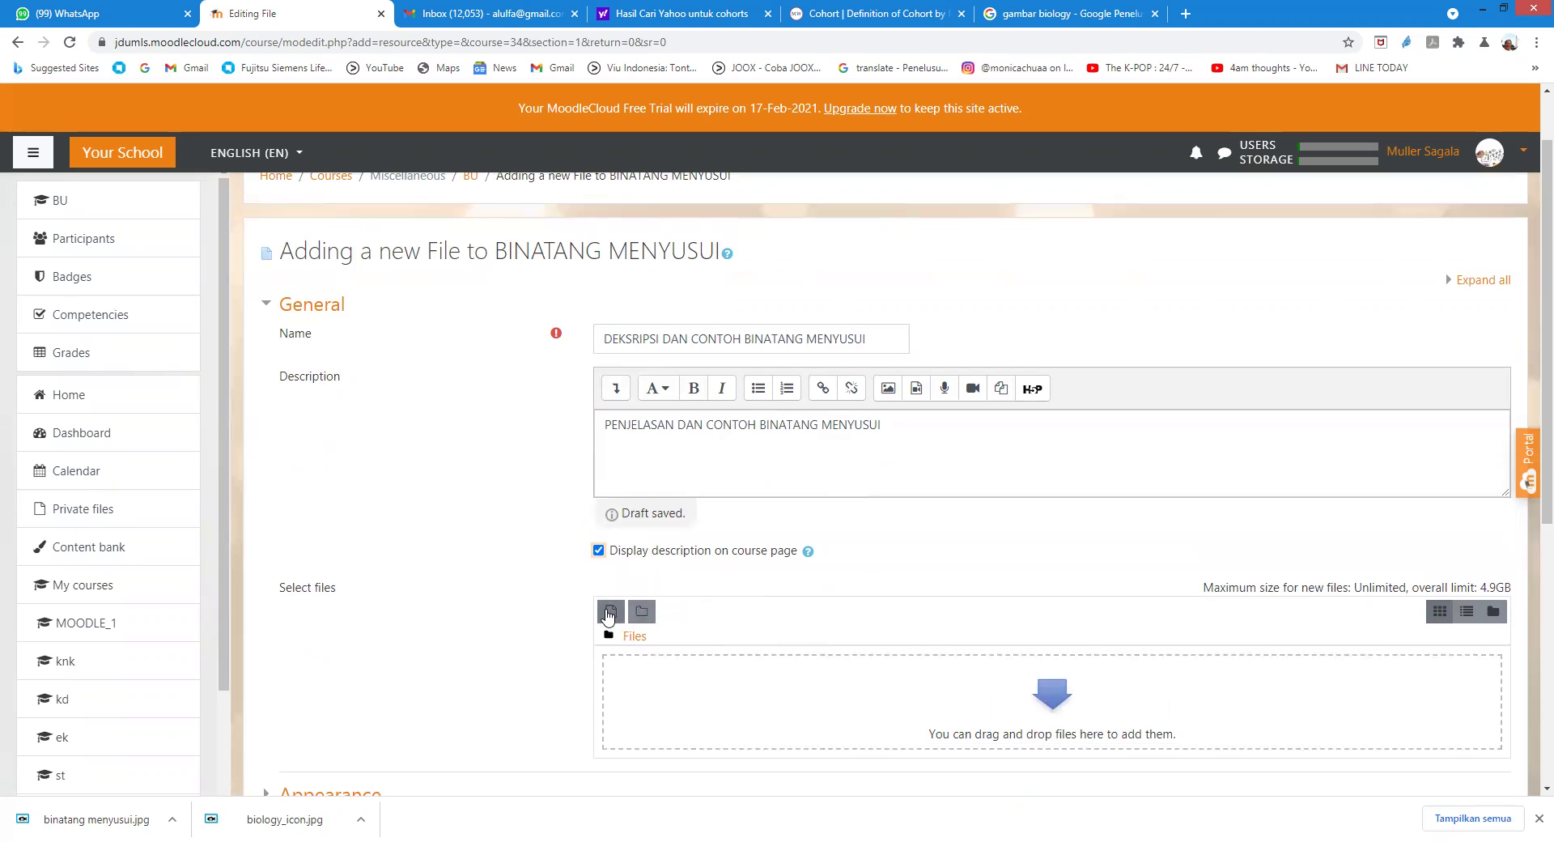
pyautogui.click(610, 615)
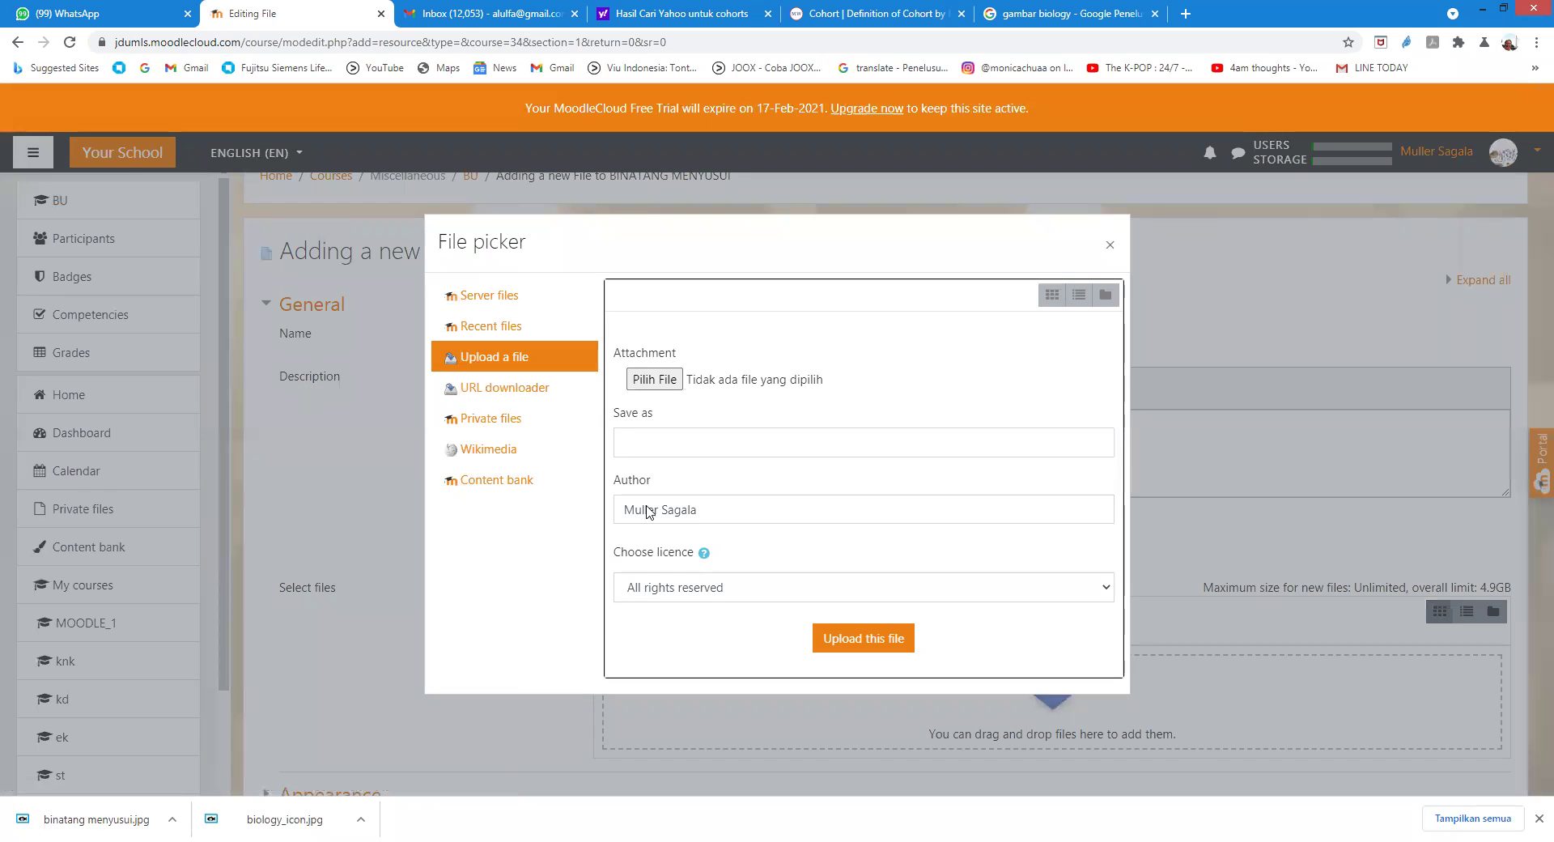
pyautogui.click(665, 386)
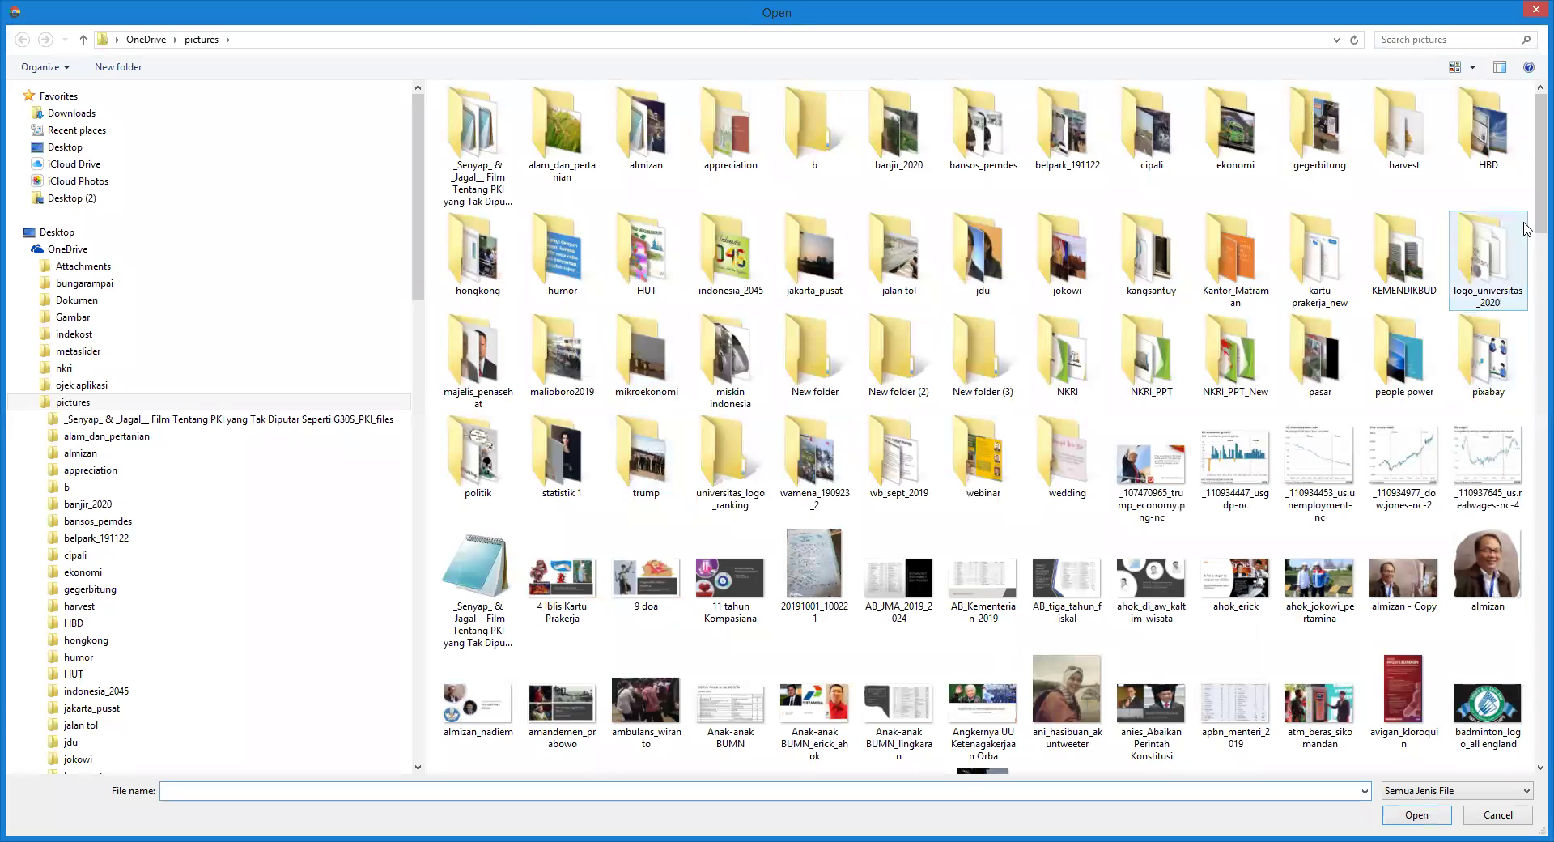
# Step: Choose binatang menyusui.jpg from the OneDrive pictures folder
pyautogui.scroll(-3, 1528, 242)
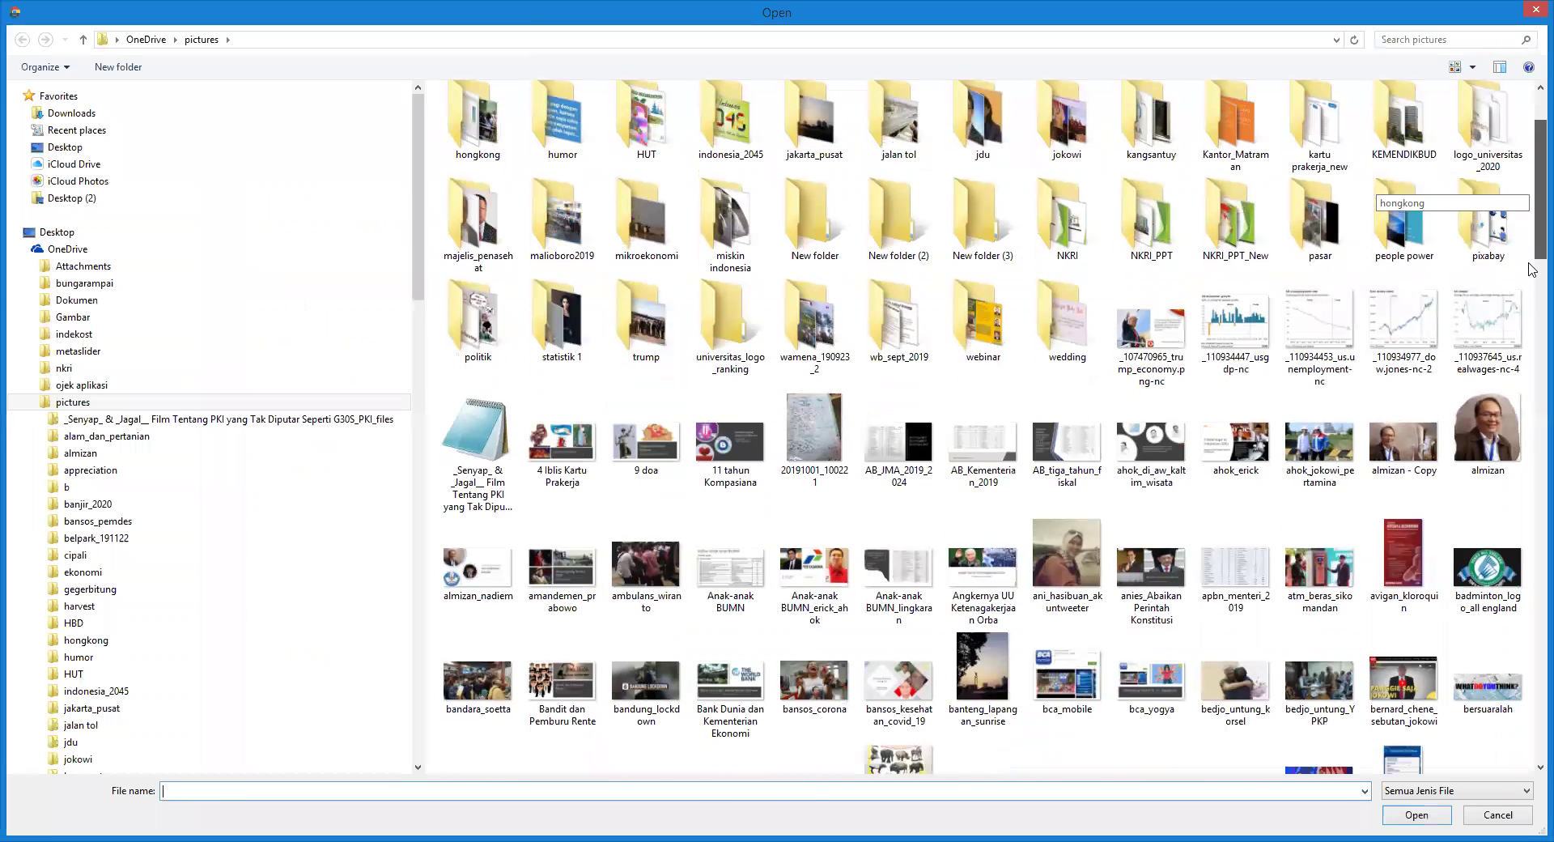
pyautogui.scroll(-9, 1531, 273)
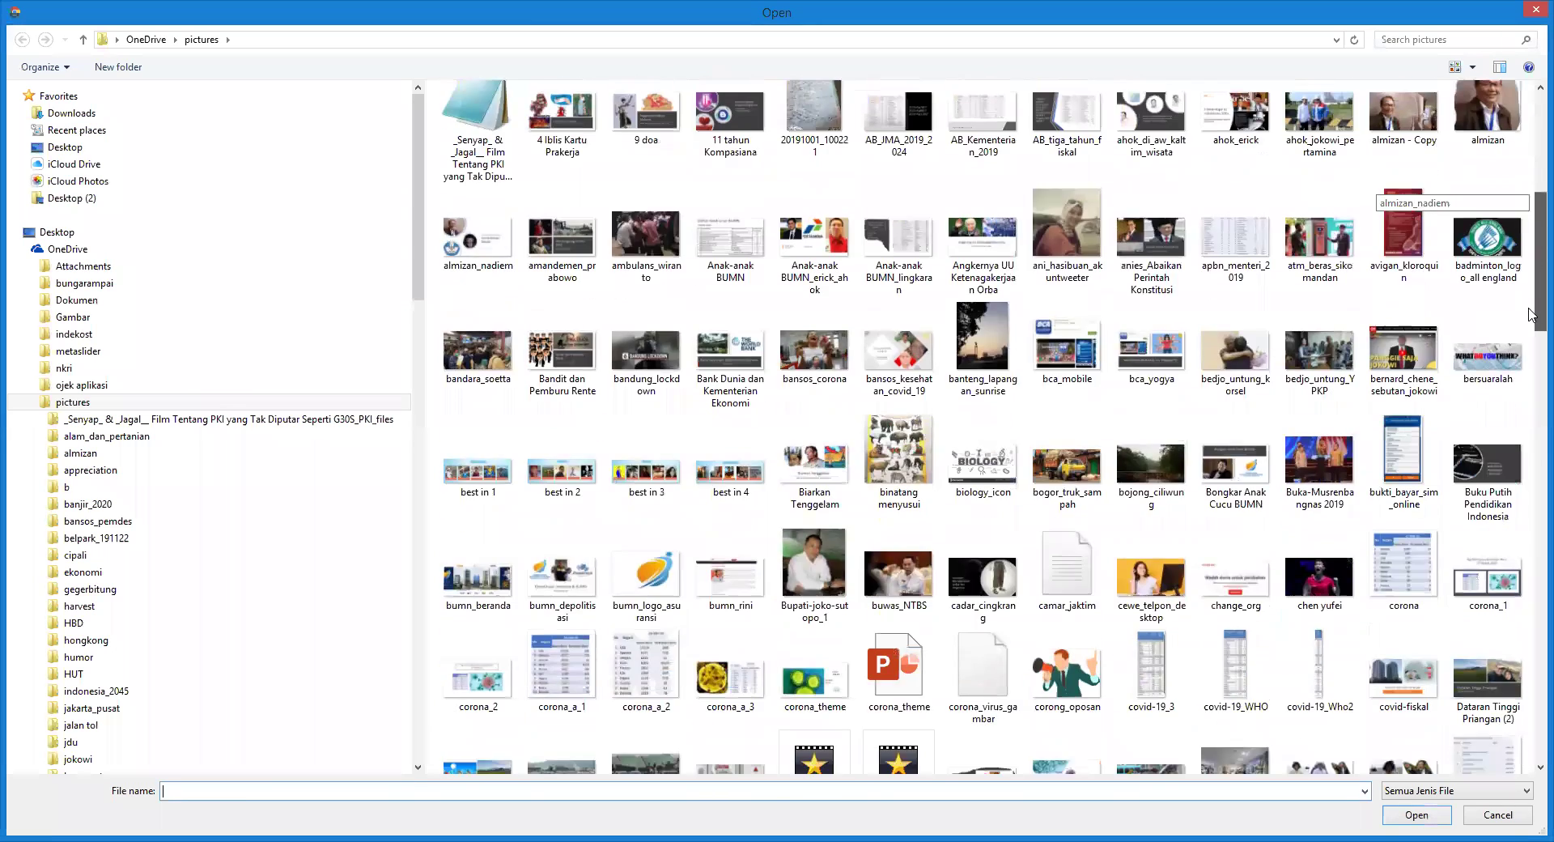
pyautogui.scroll(-1, 1532, 317)
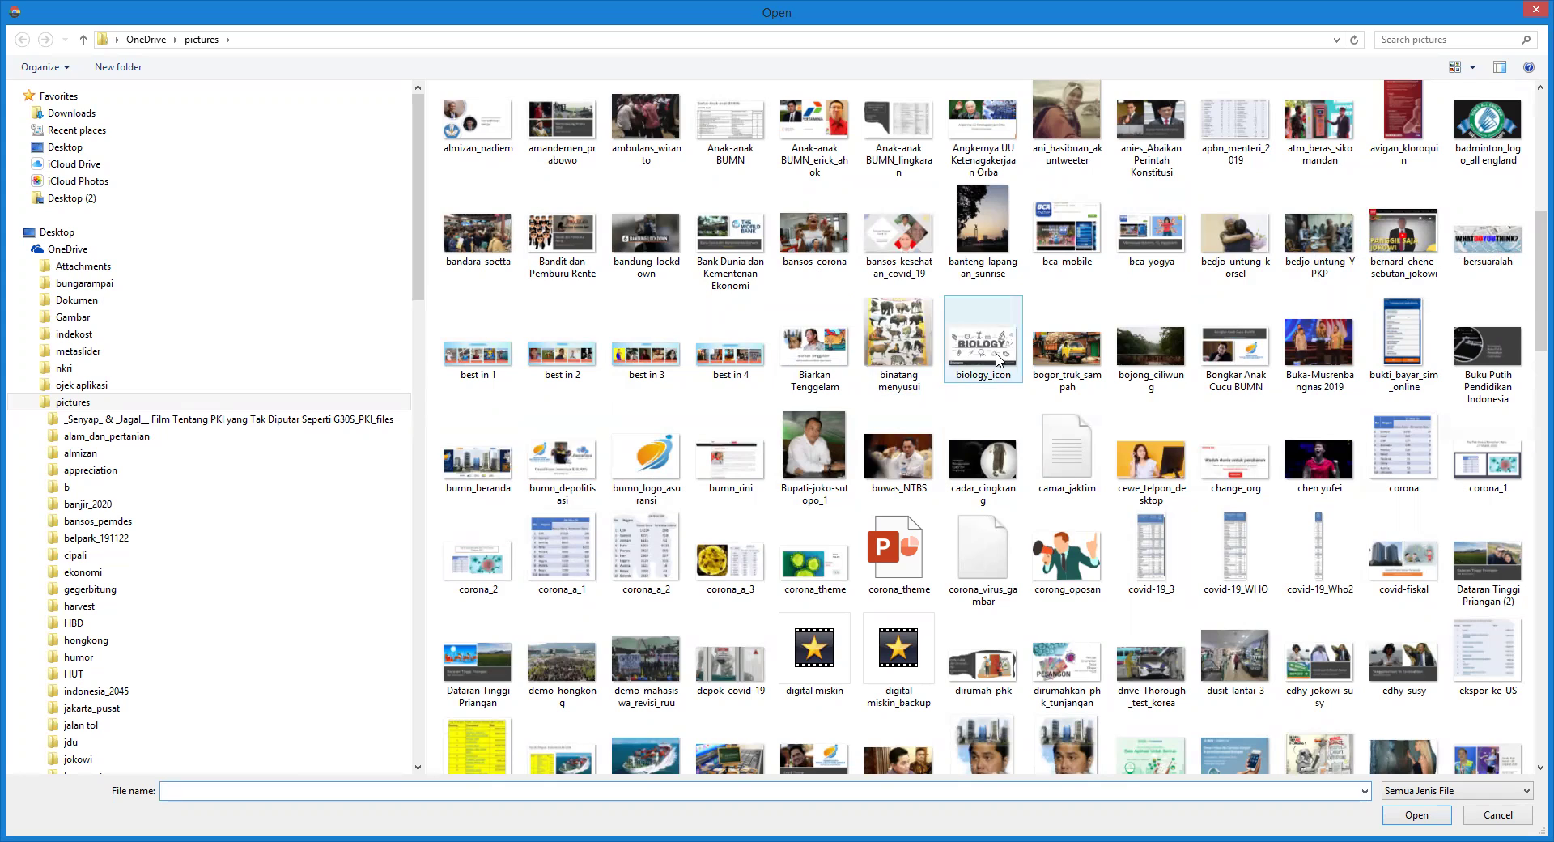
pyautogui.click(907, 352)
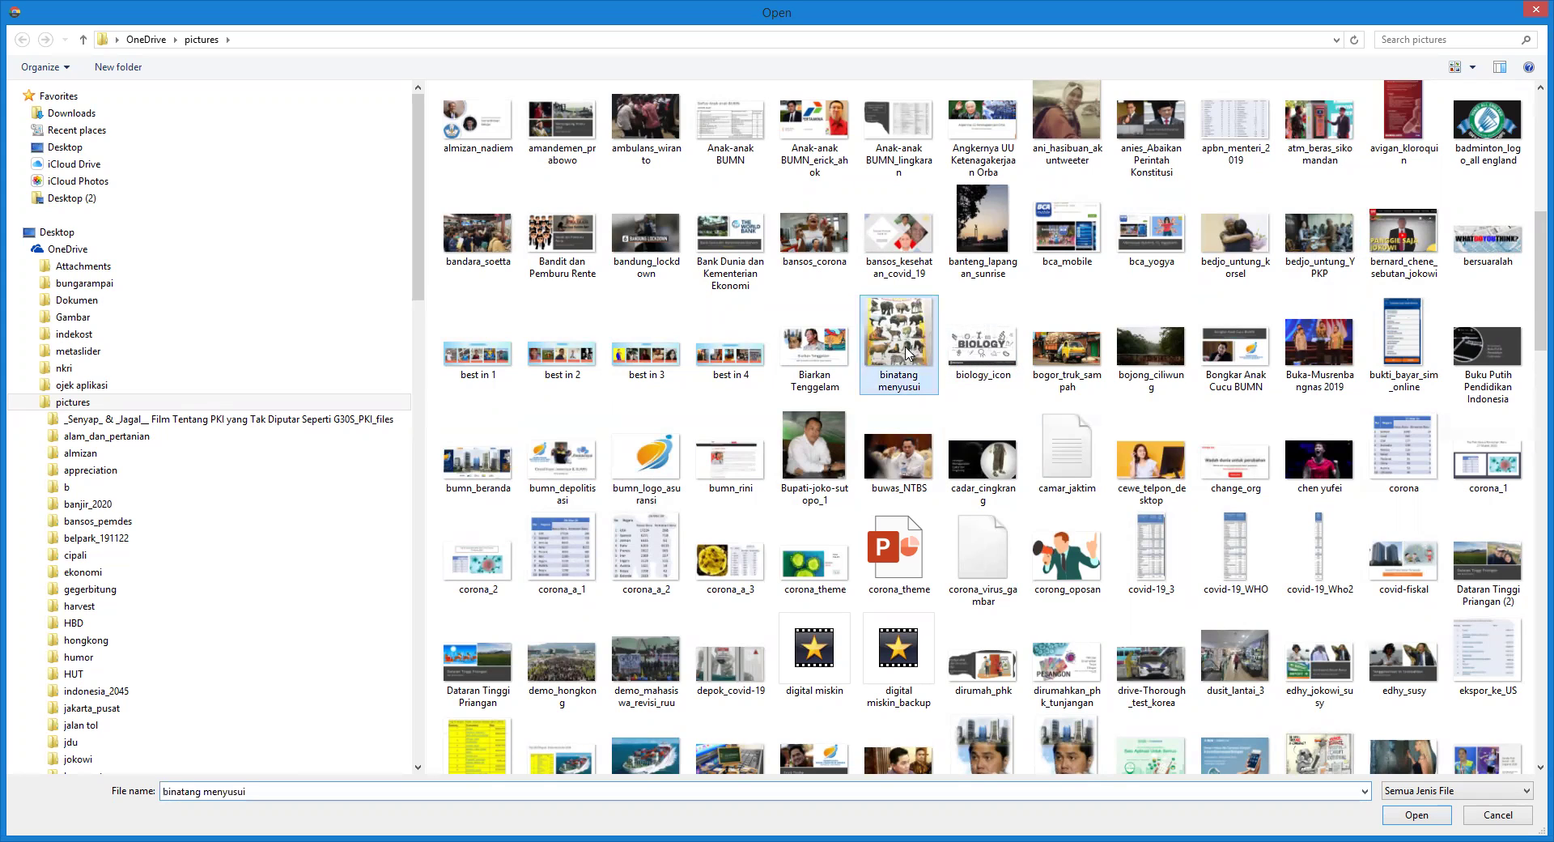
pyautogui.click(1406, 817)
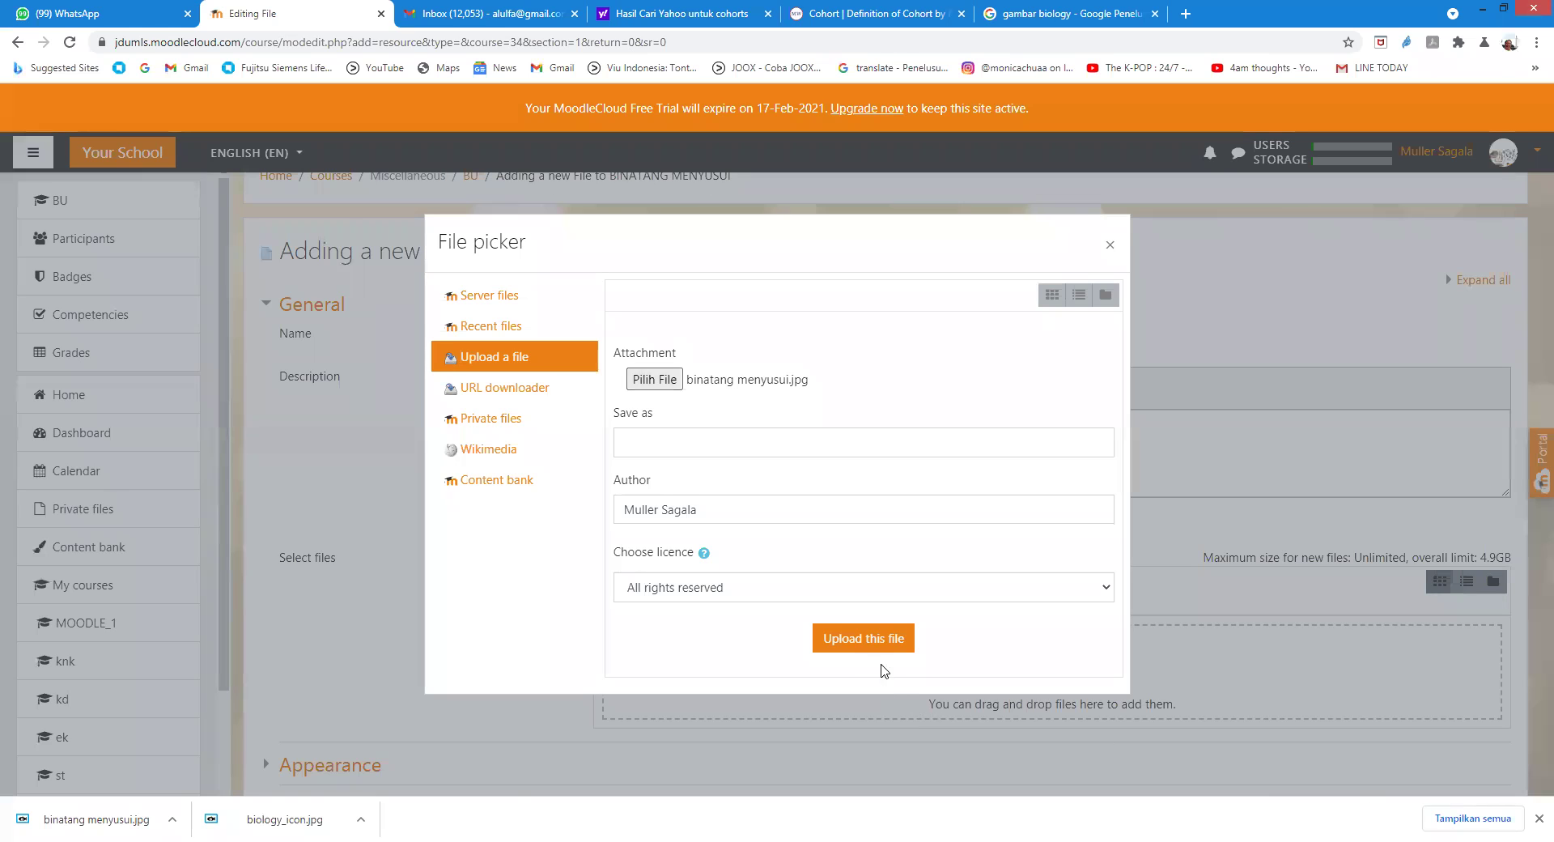
# Step: Upload the binatang menyusui picture and expand the Appearance settings
pyautogui.click(860, 637)
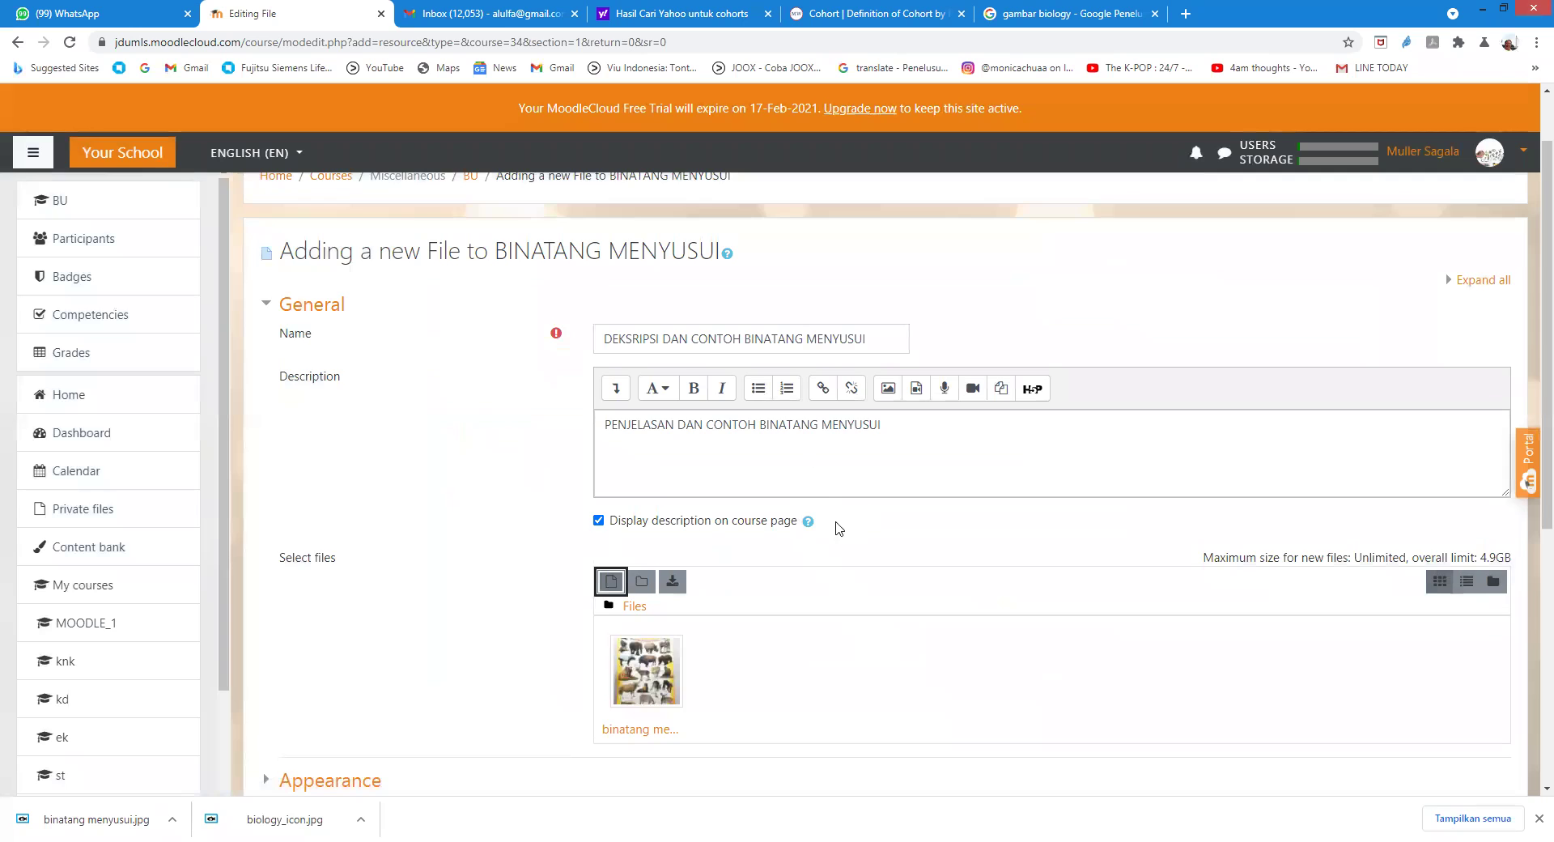
pyautogui.scroll(-2, 842, 526)
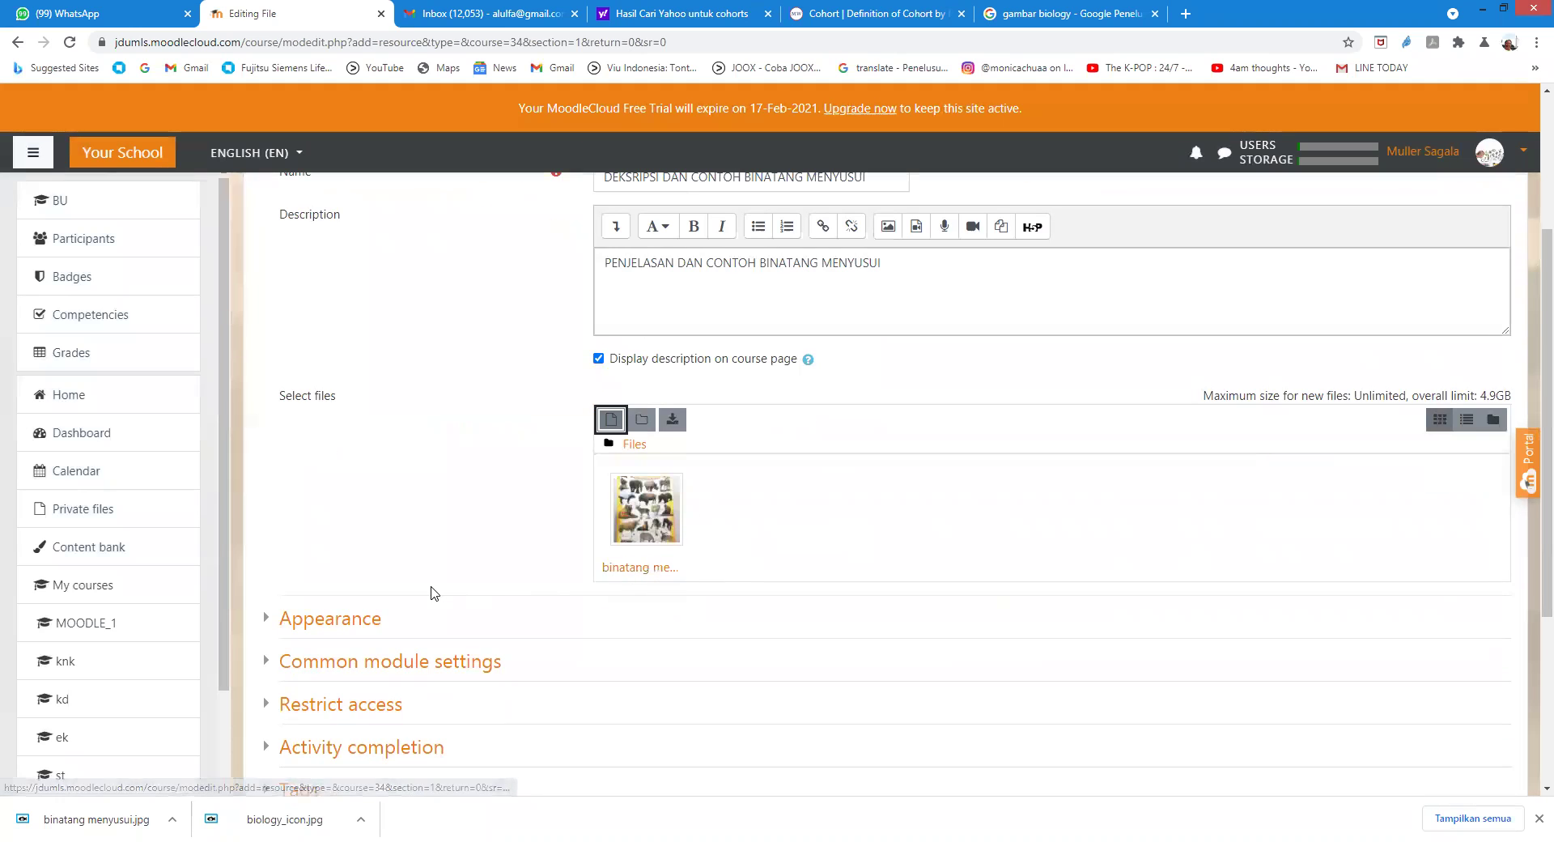
pyautogui.scroll(-2, 435, 586)
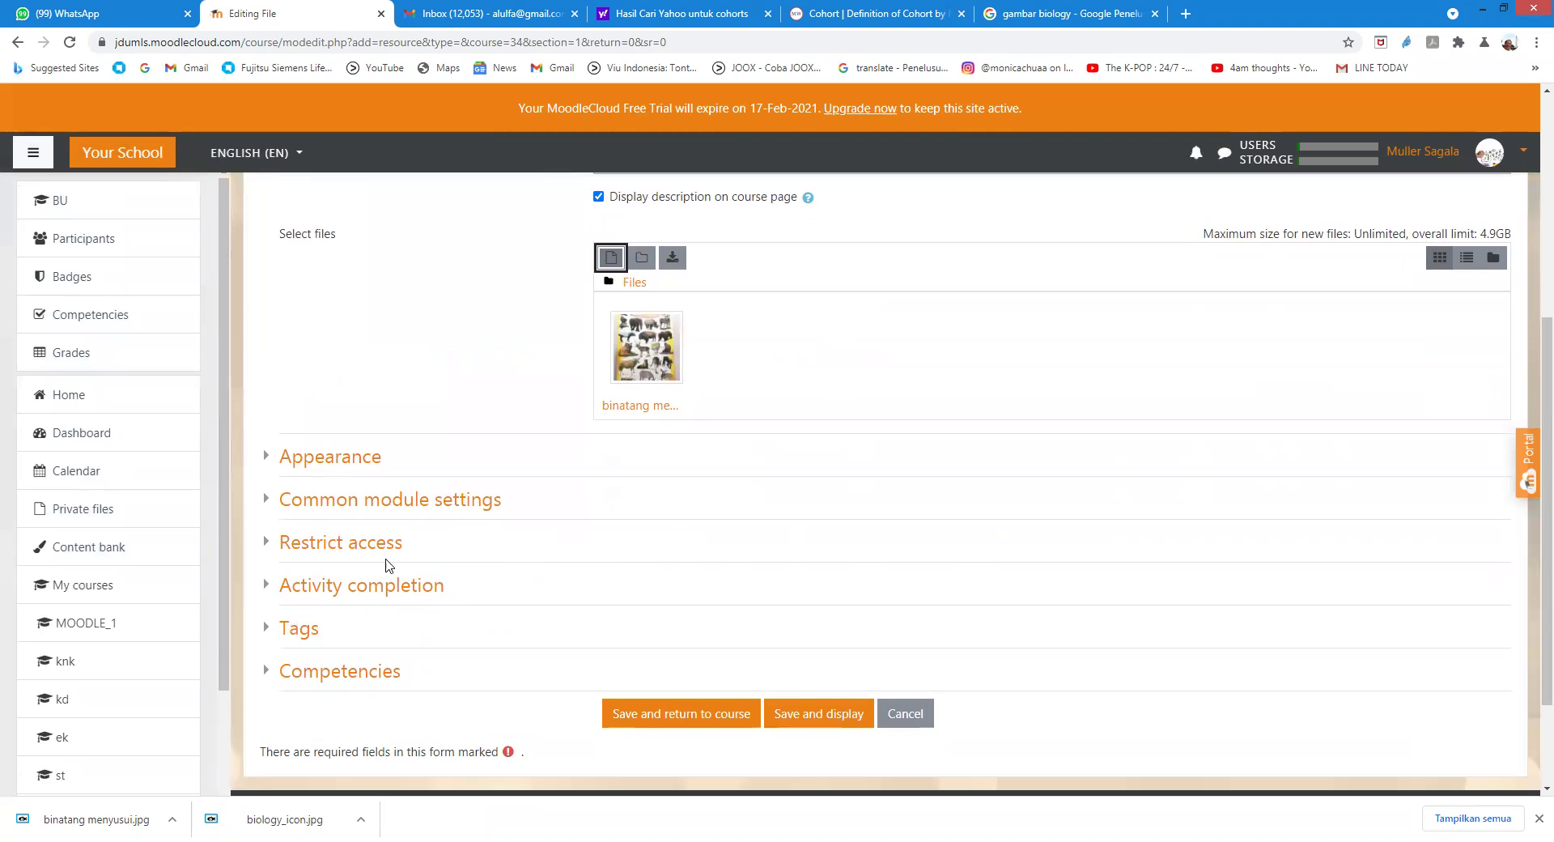
pyautogui.click(326, 458)
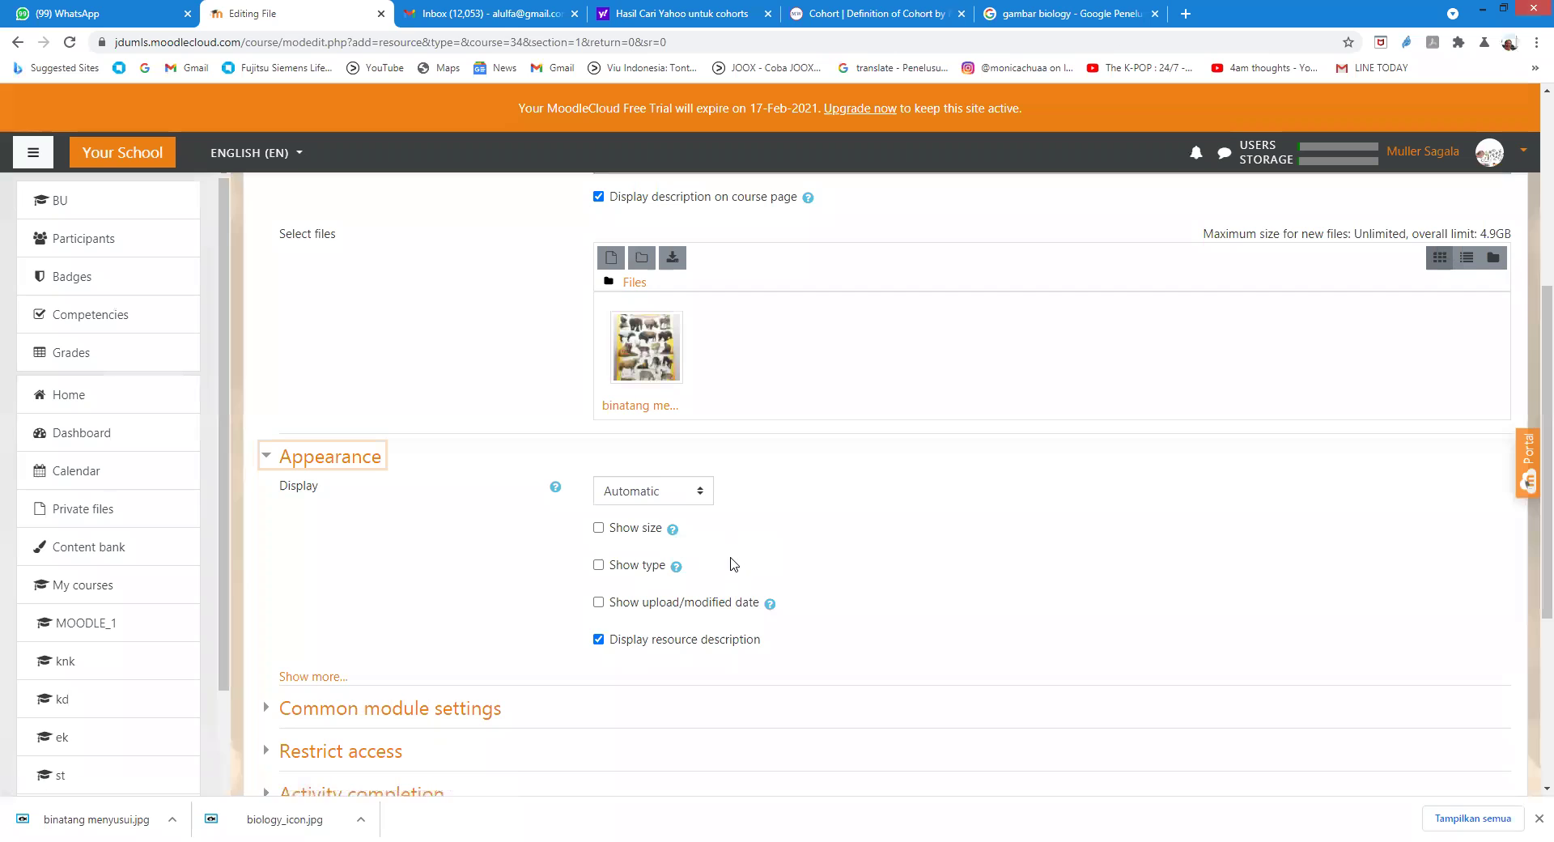
# Step: Expand Restrict access and bring up the restriction type choices
pyautogui.scroll(-3, 374, 698)
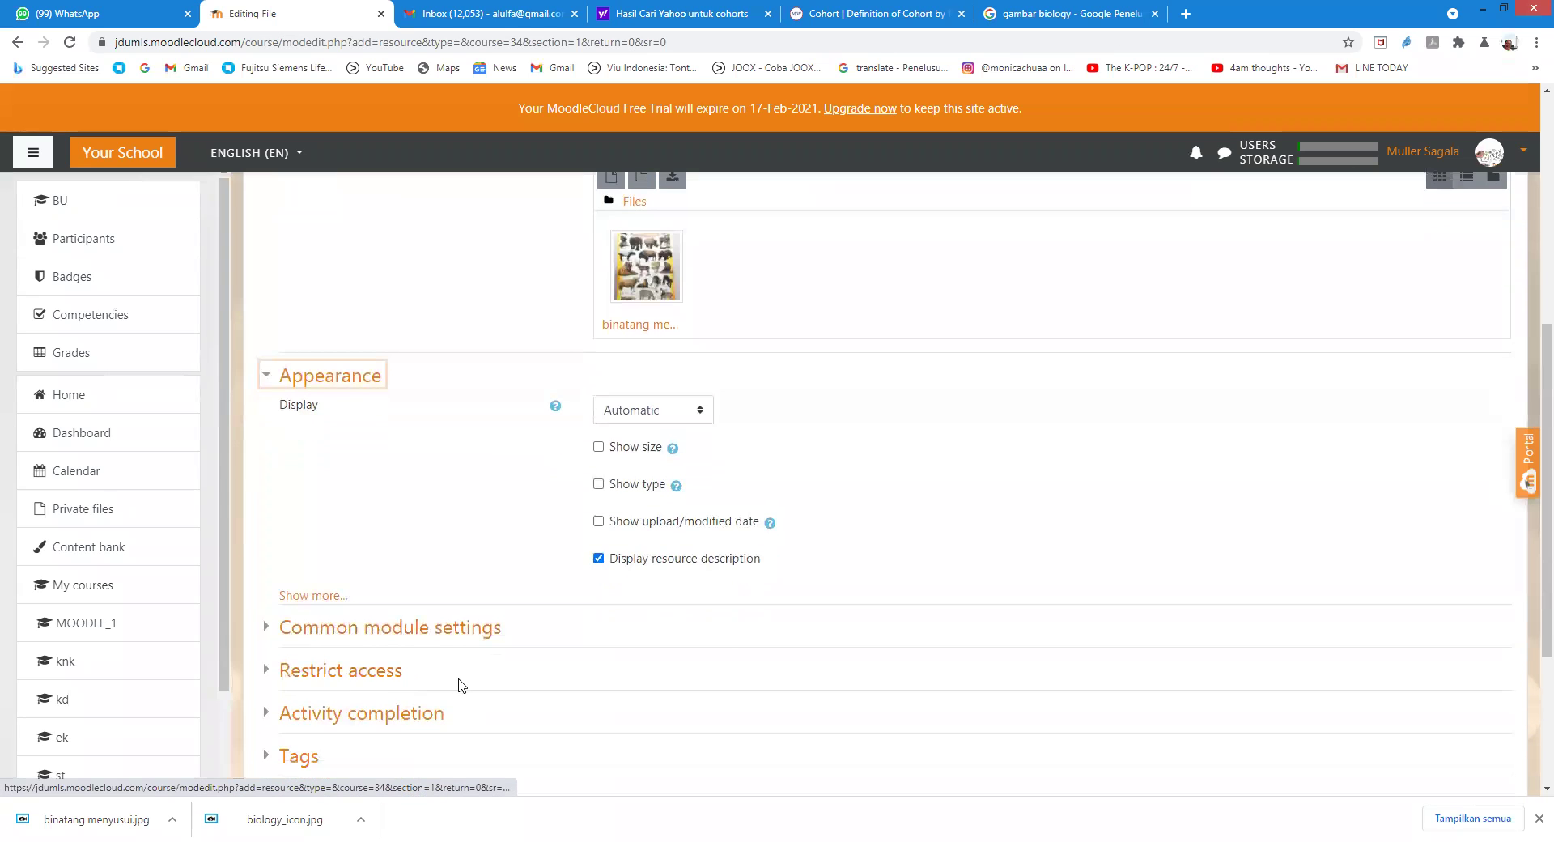
pyautogui.click(322, 518)
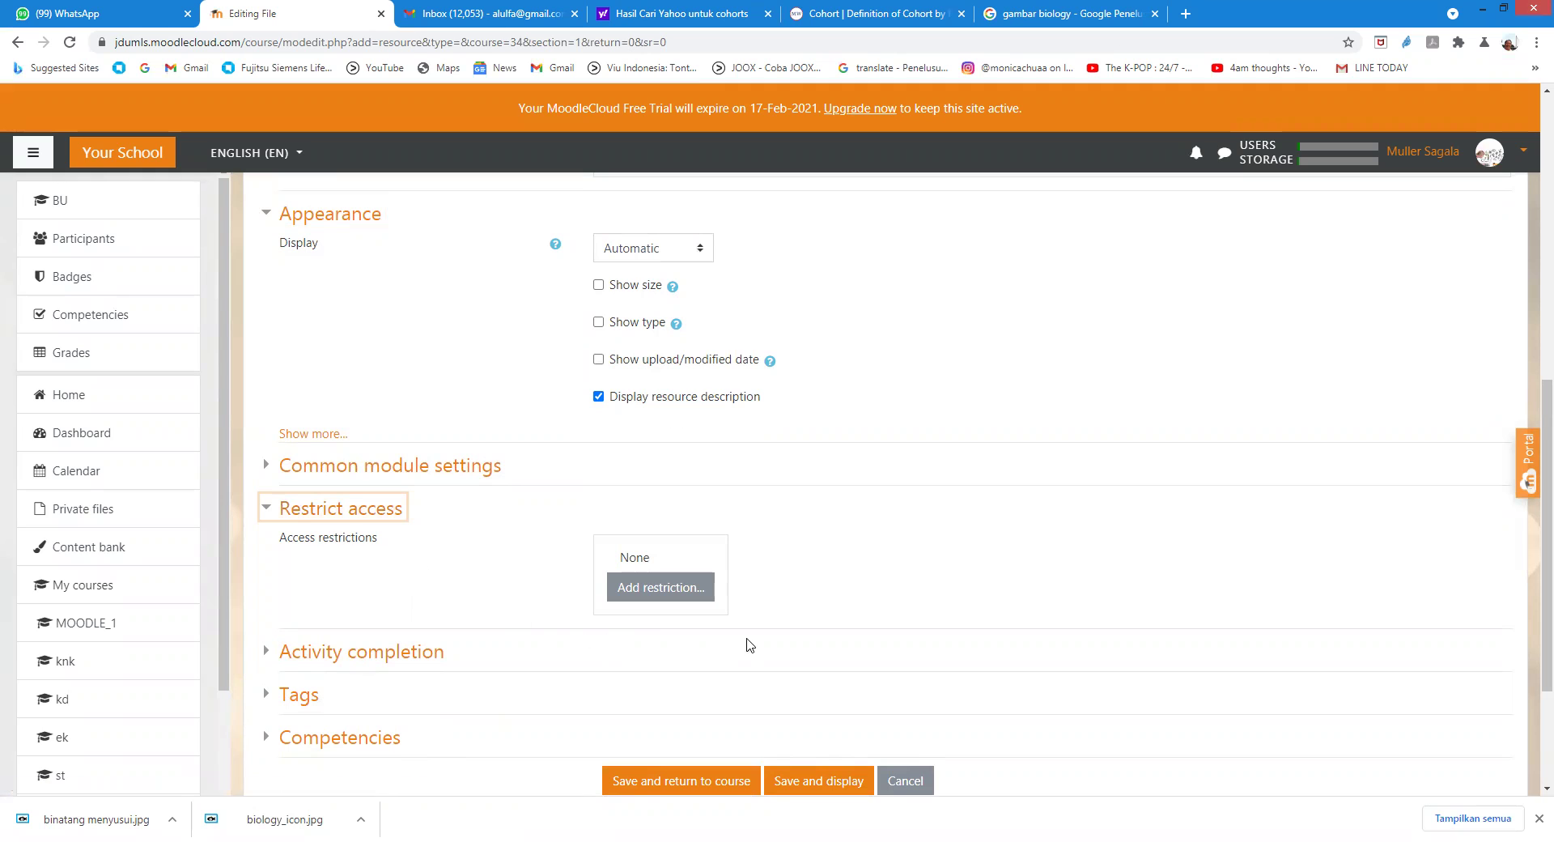
pyautogui.scroll(-1, 429, 656)
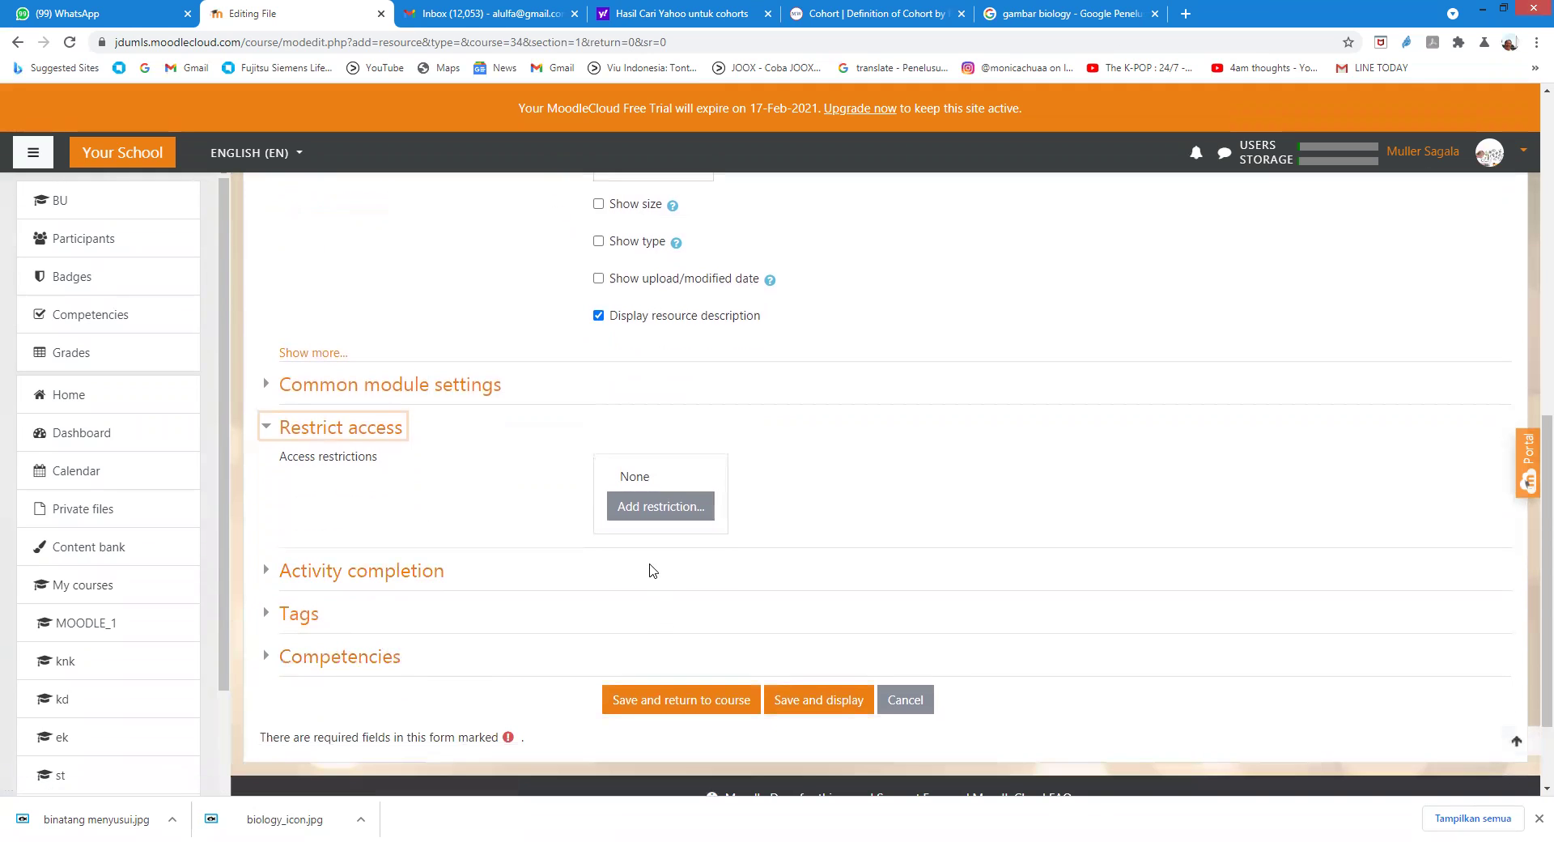
pyautogui.click(646, 510)
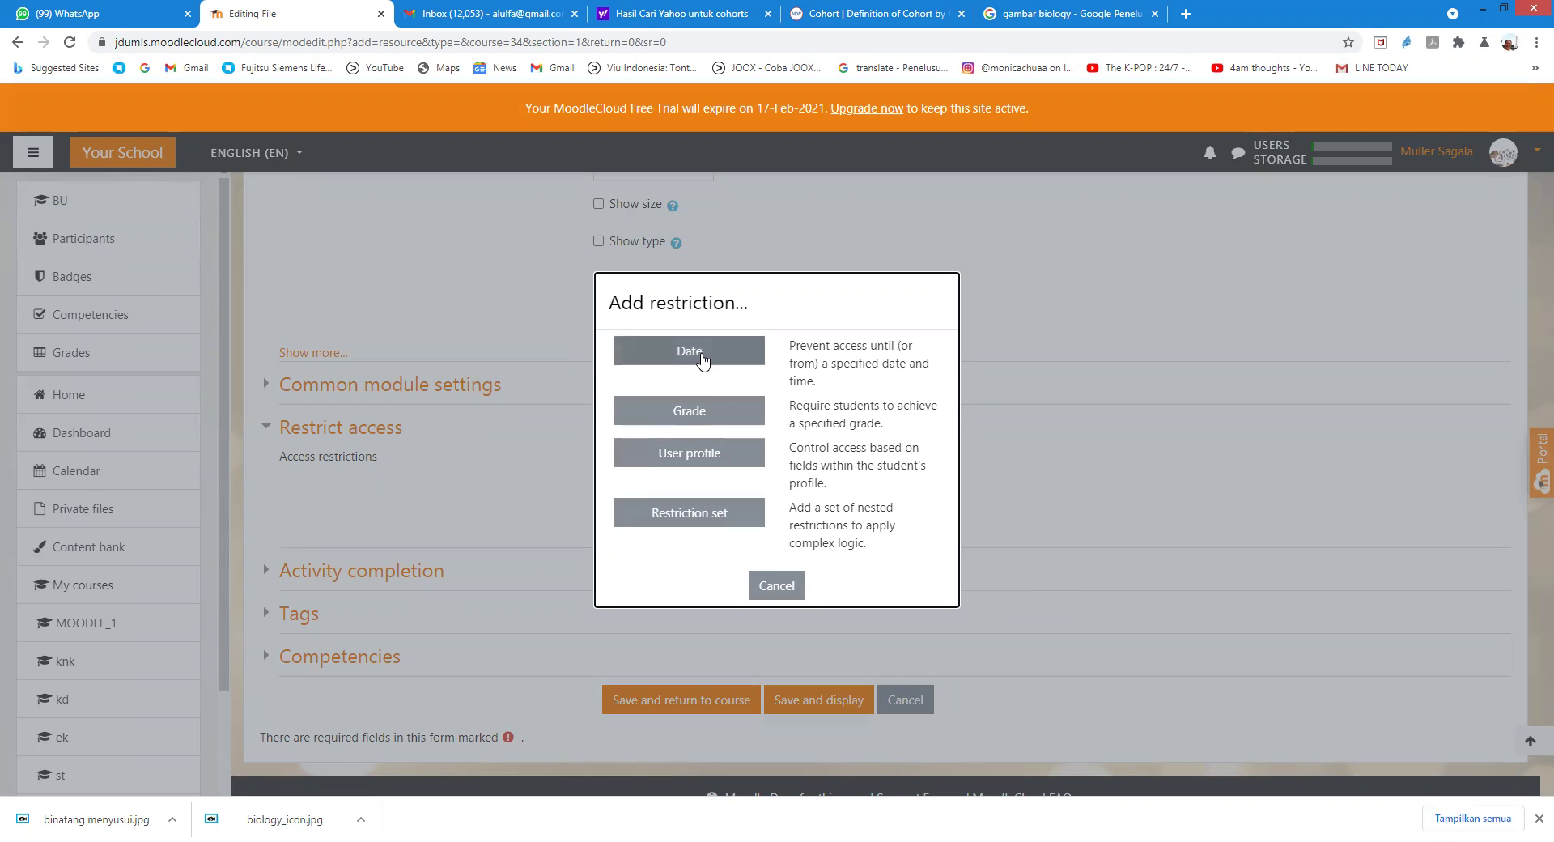
# Step: Restrict the file to access from 12 February 2021 00:00, then save and display it
pyautogui.click(690, 354)
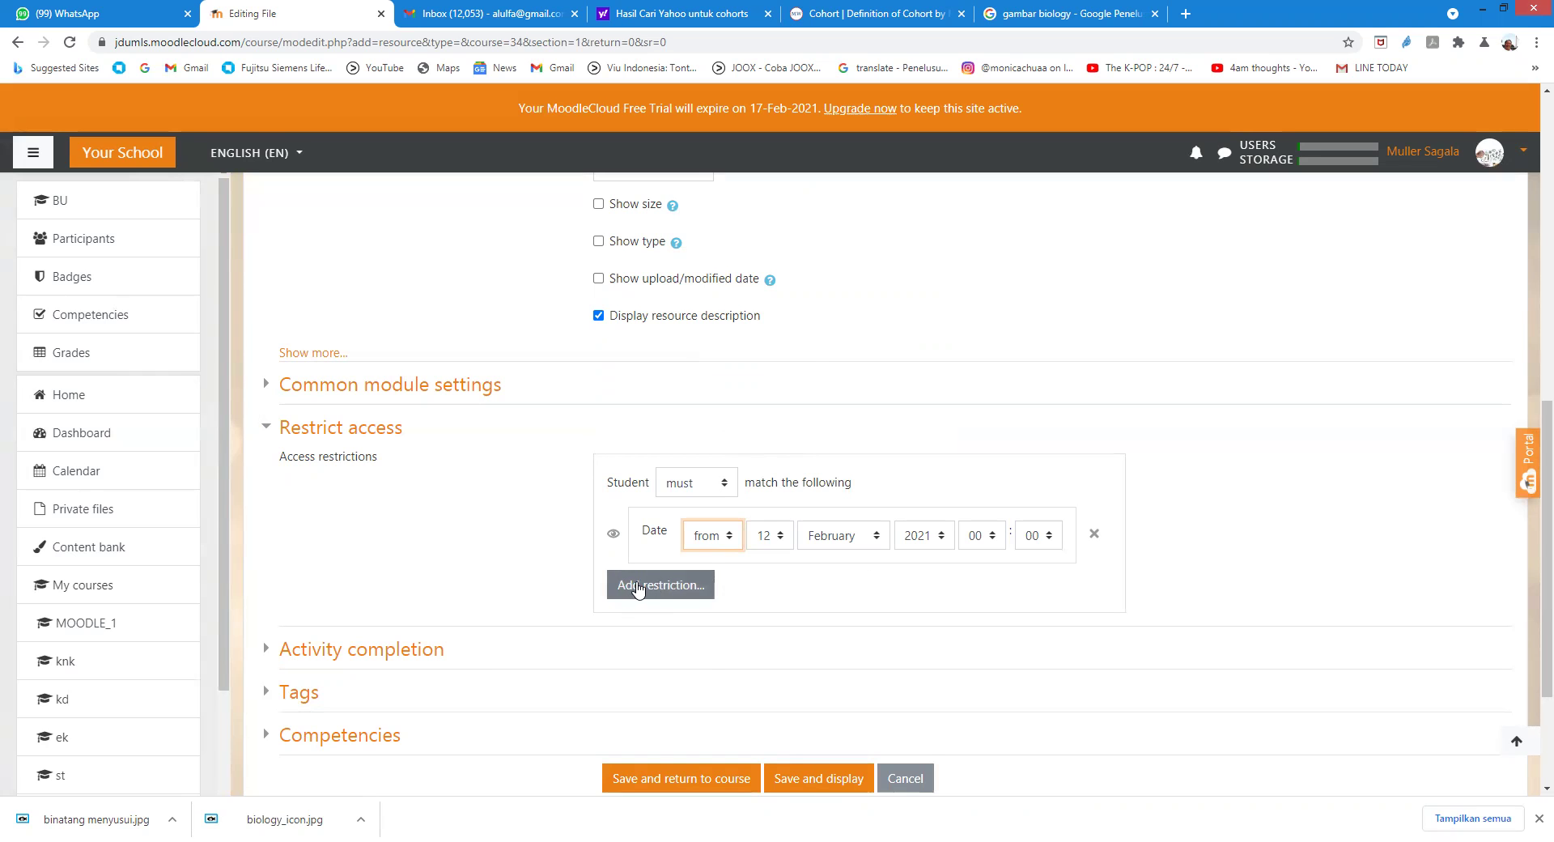
pyautogui.click(638, 587)
pyautogui.click(699, 357)
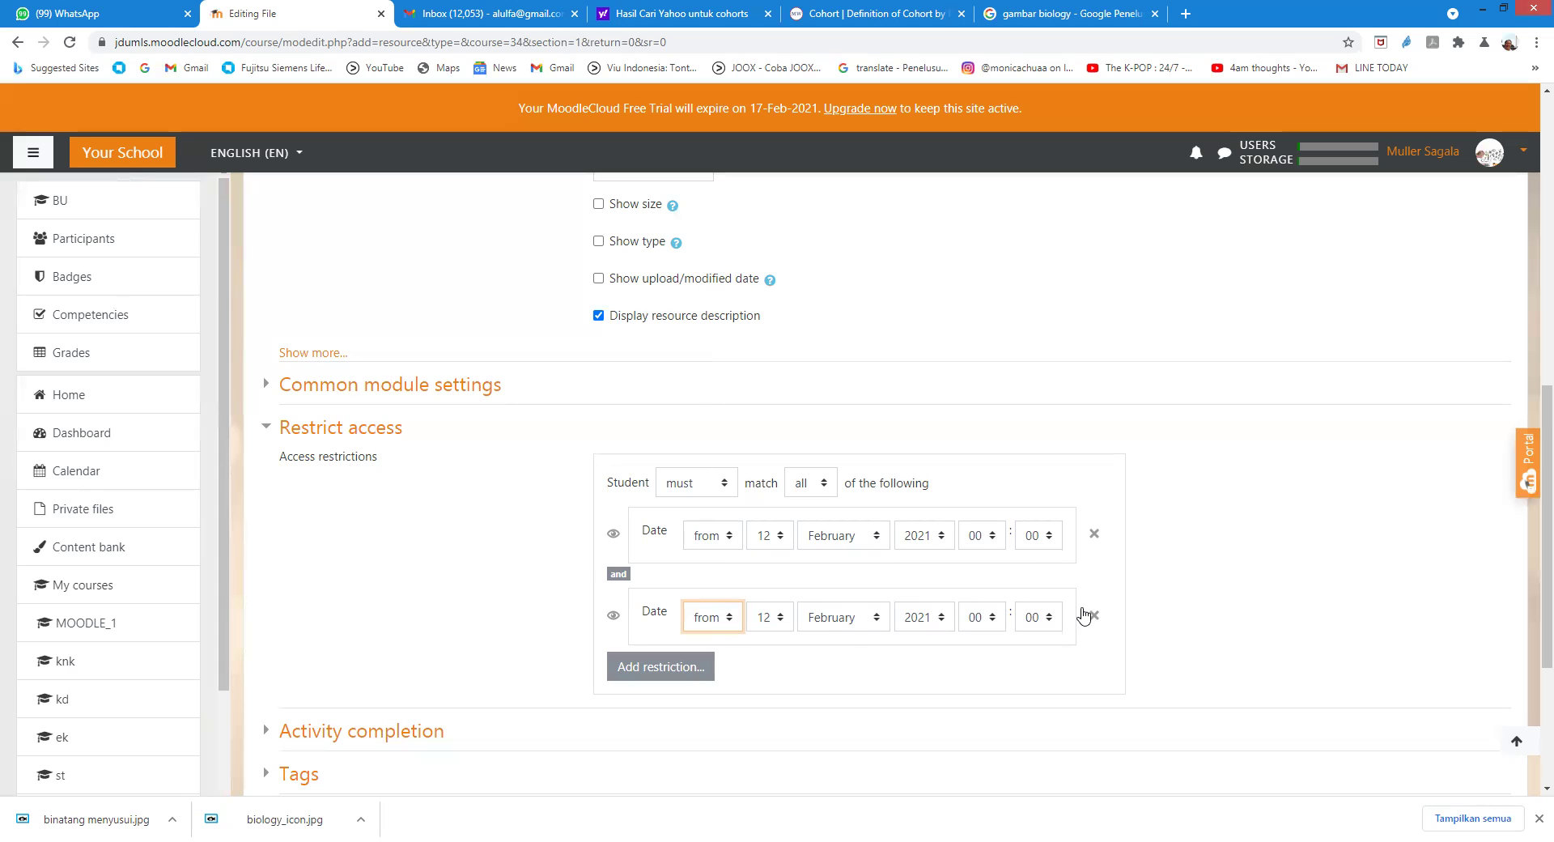
pyautogui.click(1094, 619)
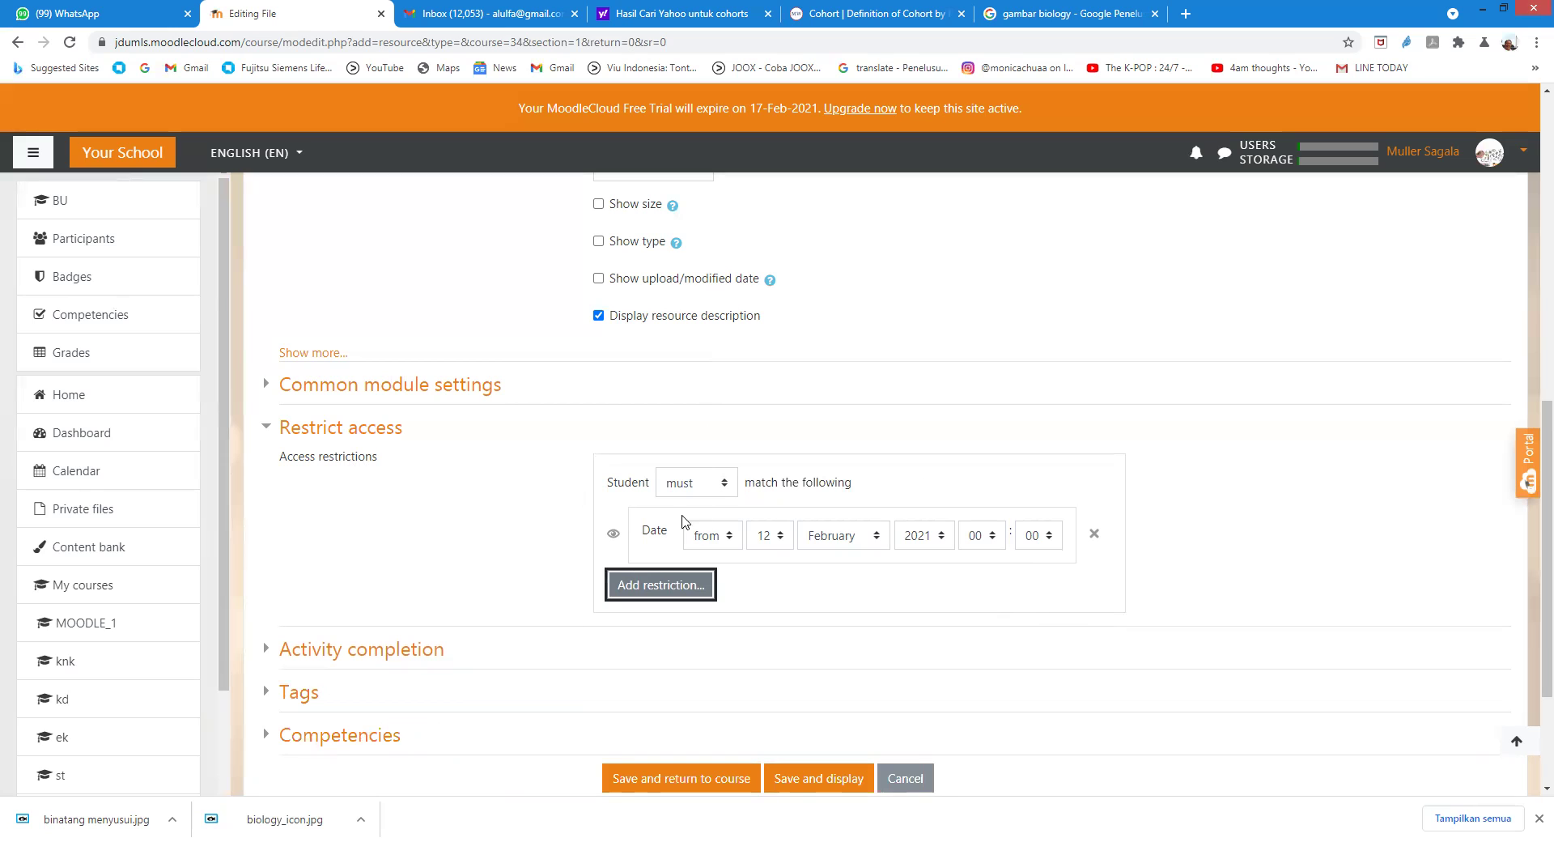
pyautogui.scroll(-2, 926, 596)
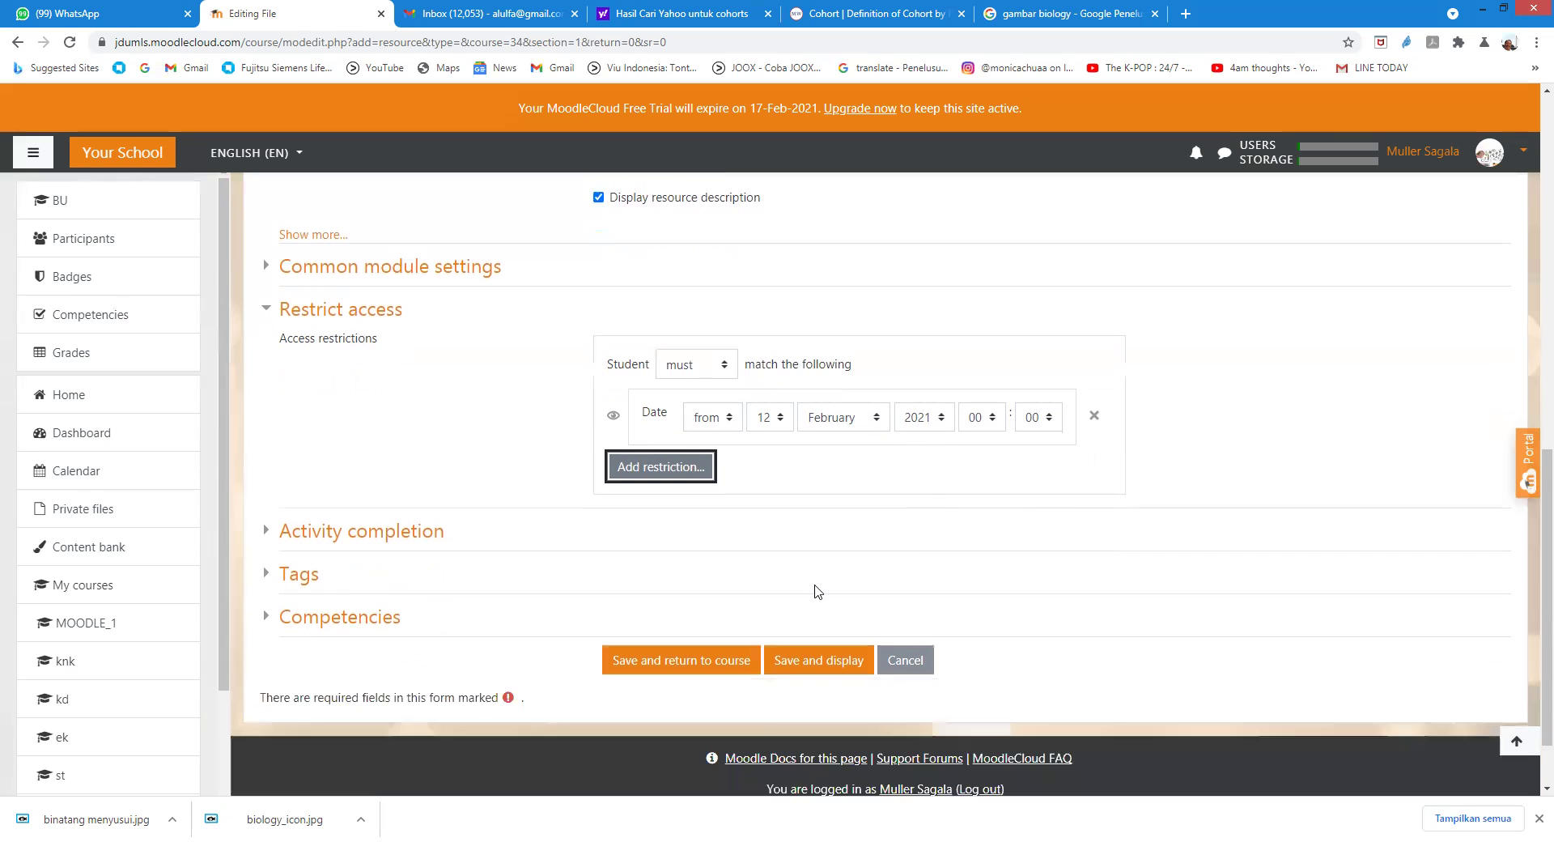
pyautogui.click(813, 617)
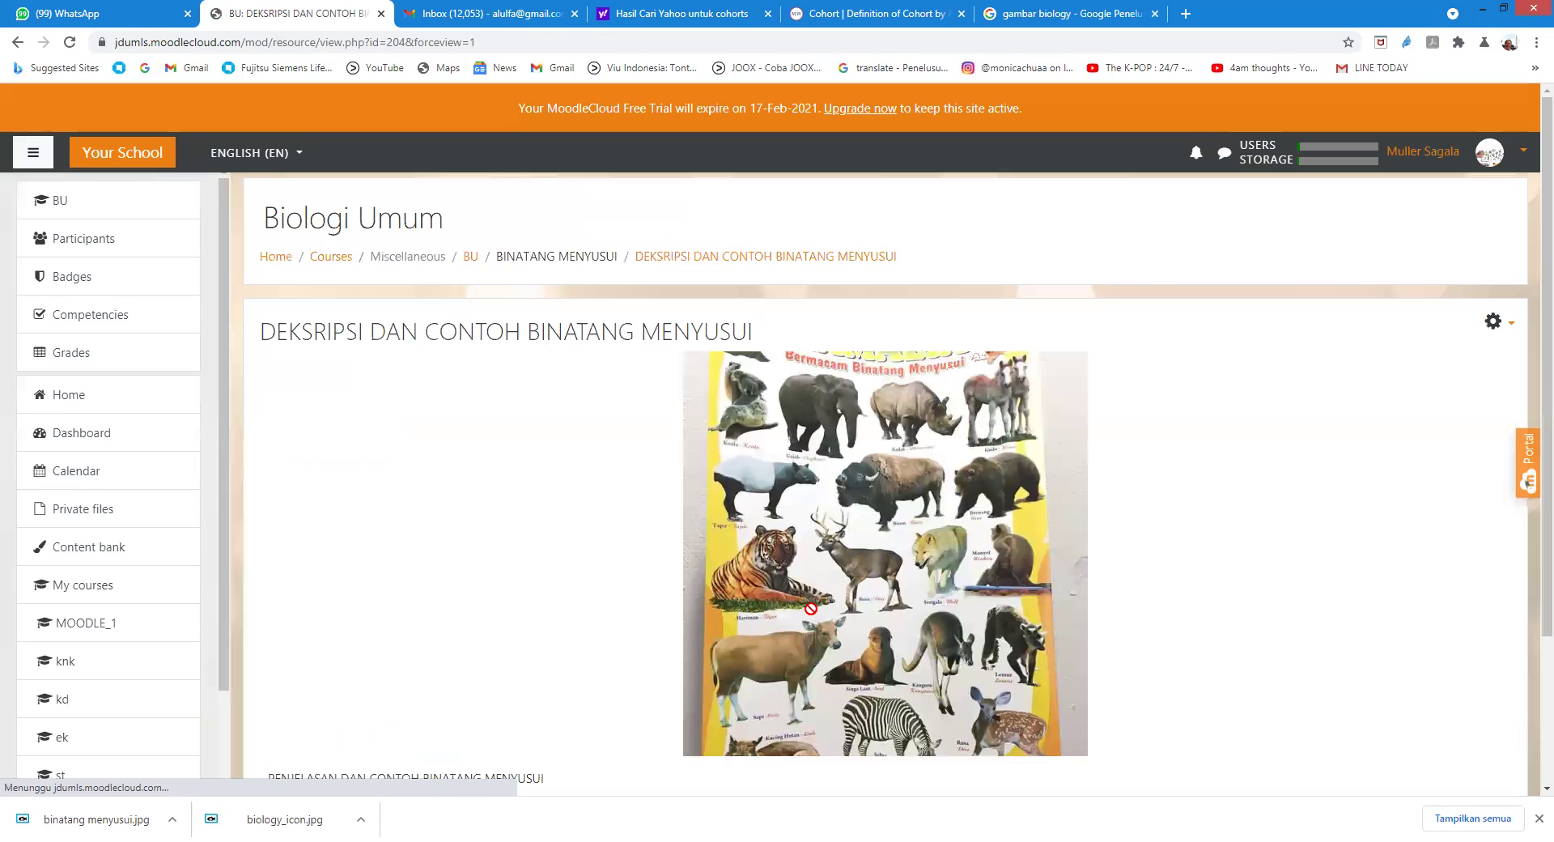
# Step: Review the saved resource page and go back to the Biologi Umum course page
pyautogui.scroll(-3, 305, 482)
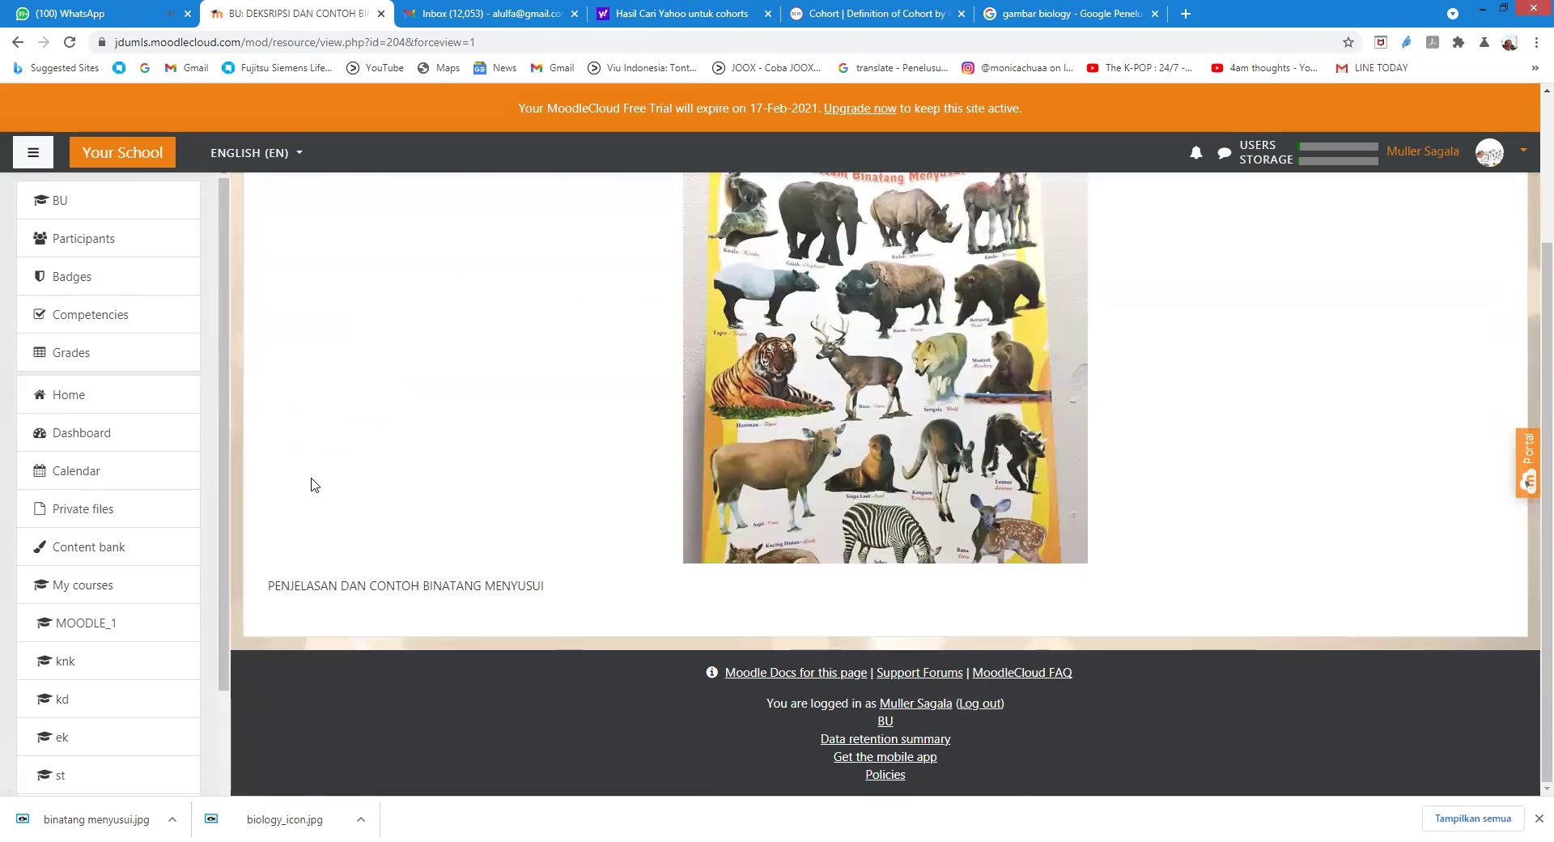
pyautogui.scroll(3, 316, 483)
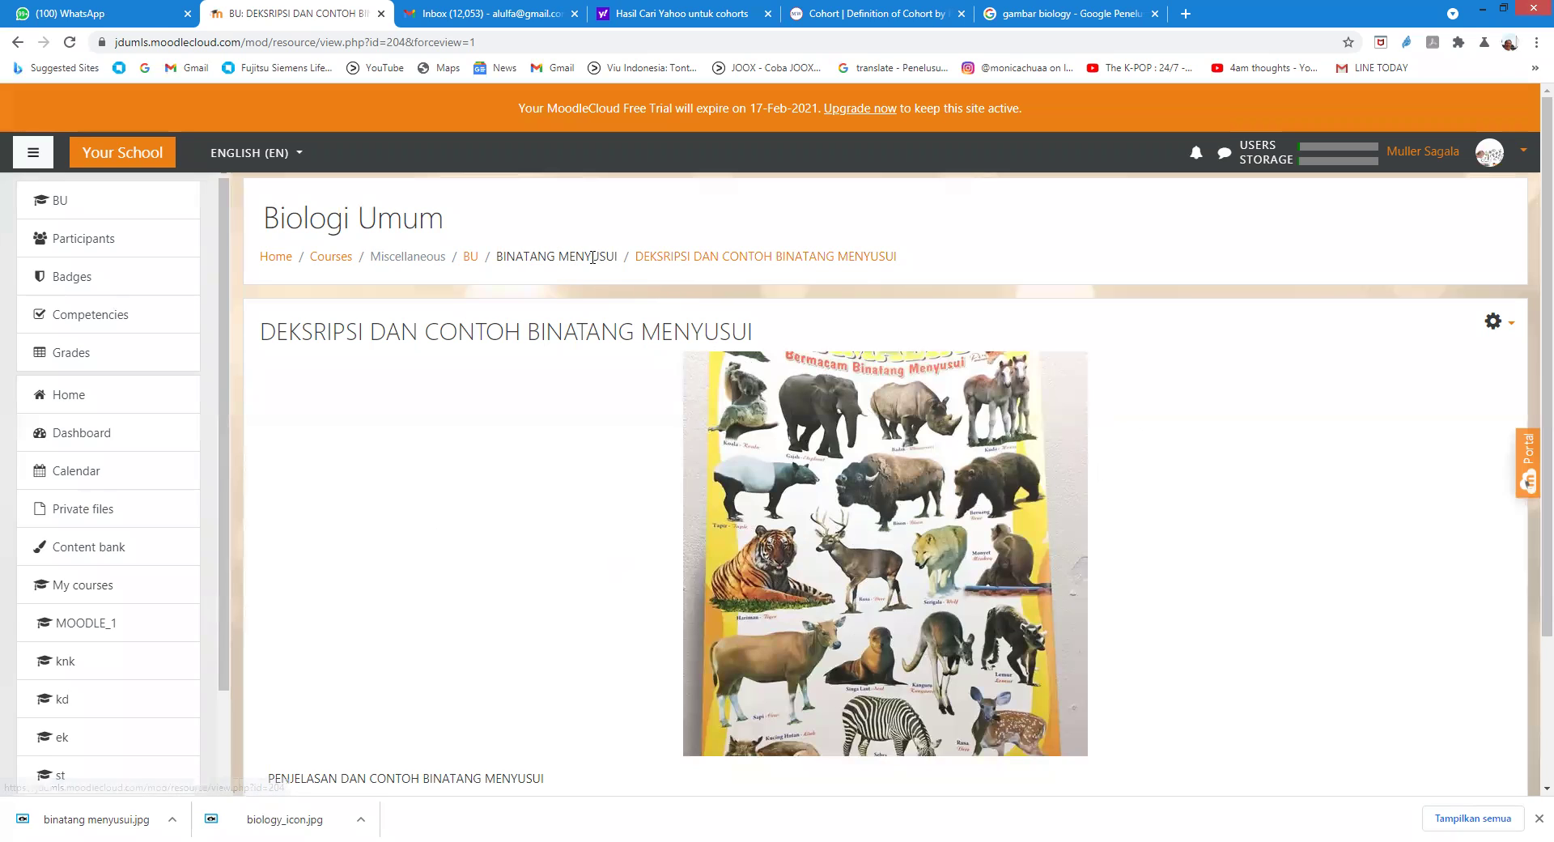
pyautogui.click(471, 258)
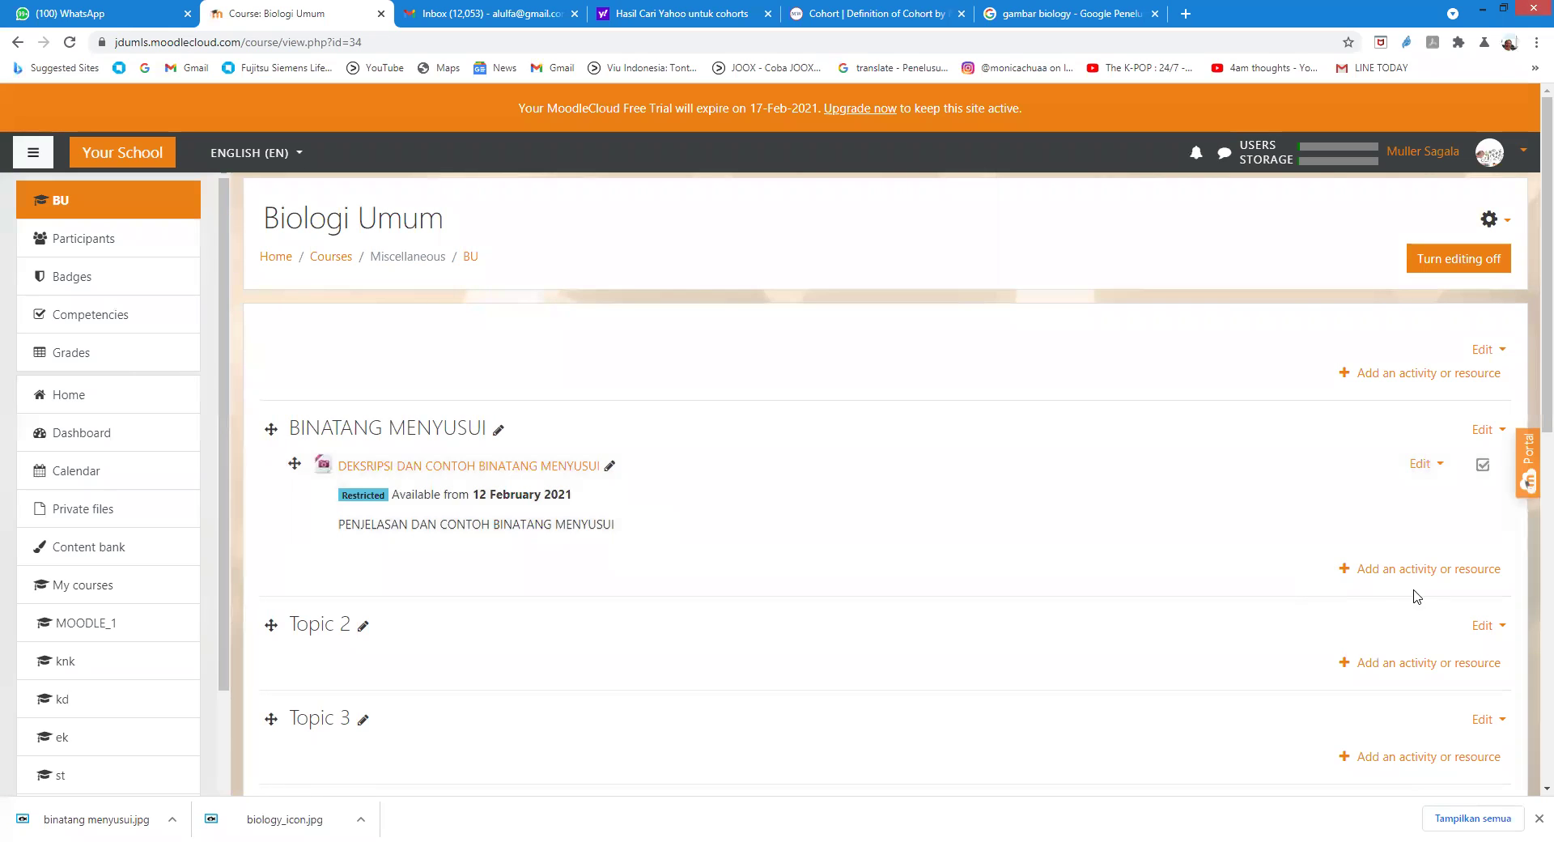
# Step: Start a new Assignment in the BINATANG MENYUSUI topic from the Activities list
pyautogui.click(1390, 569)
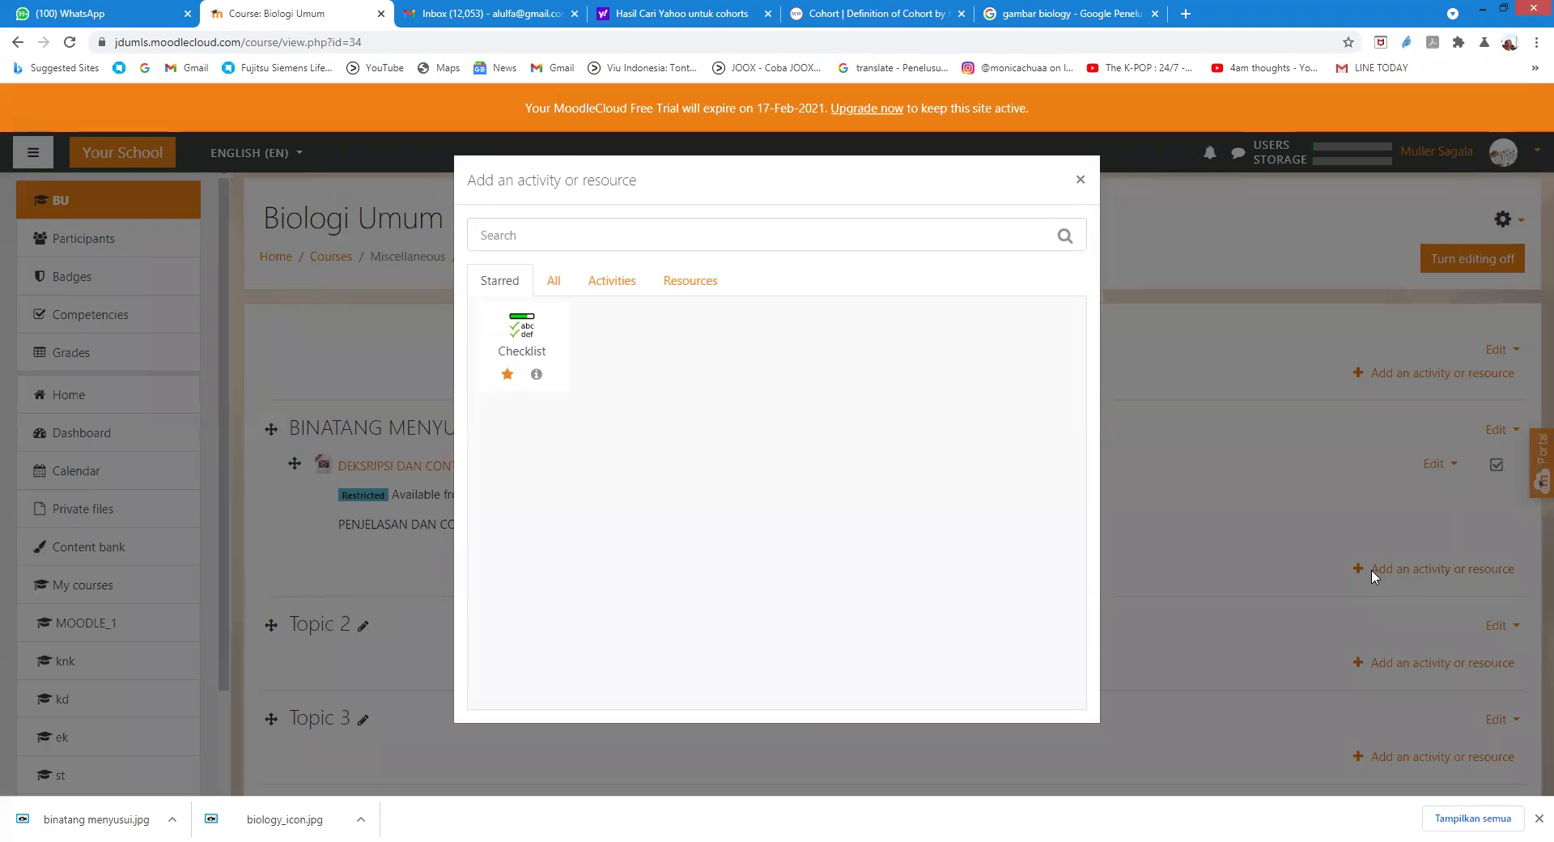
pyautogui.click(603, 284)
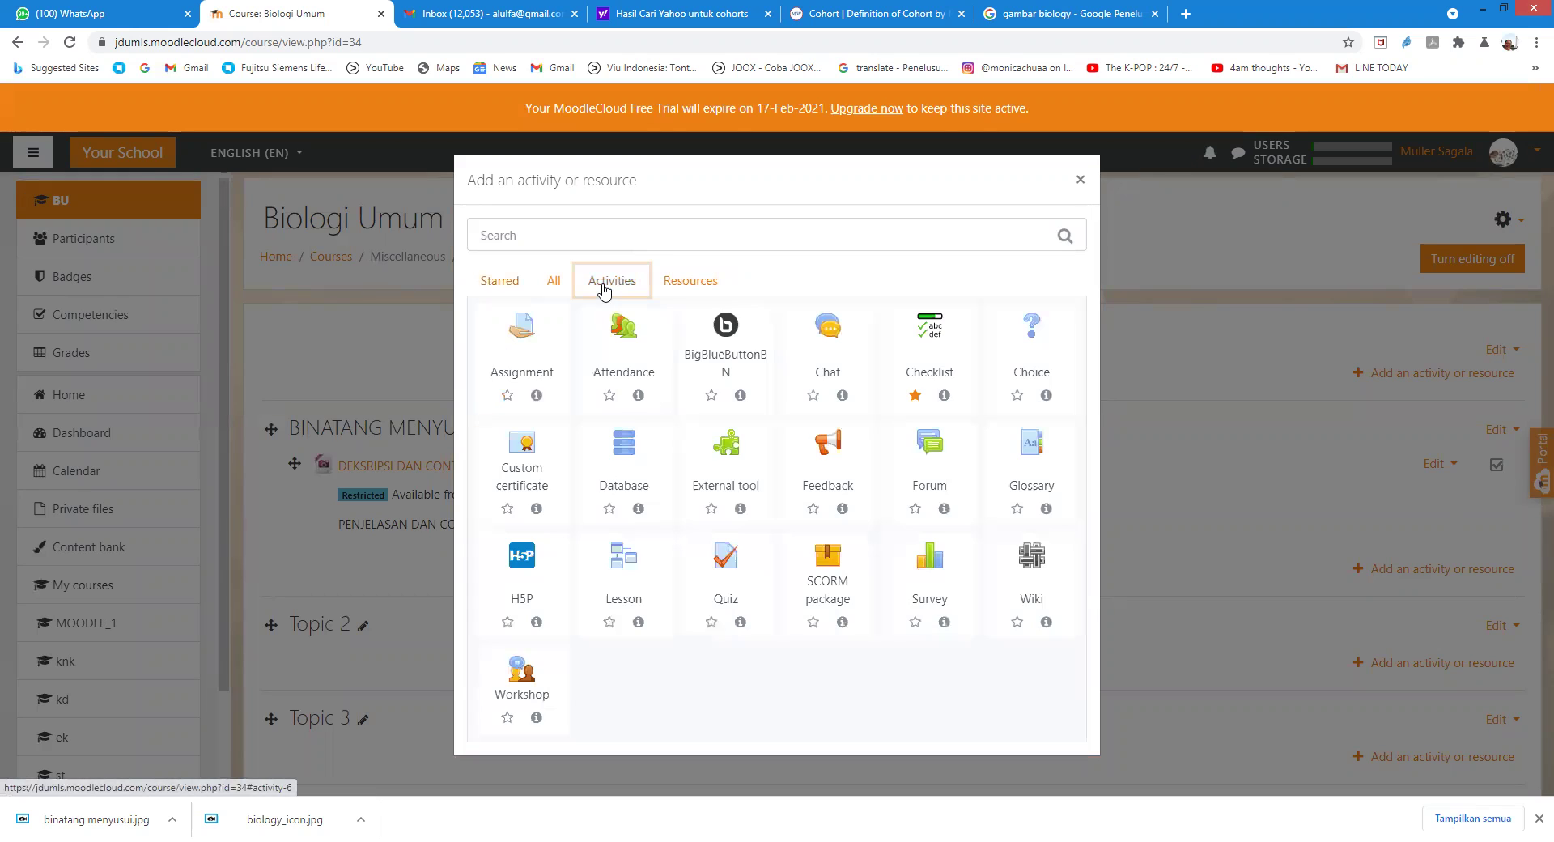
pyautogui.click(520, 332)
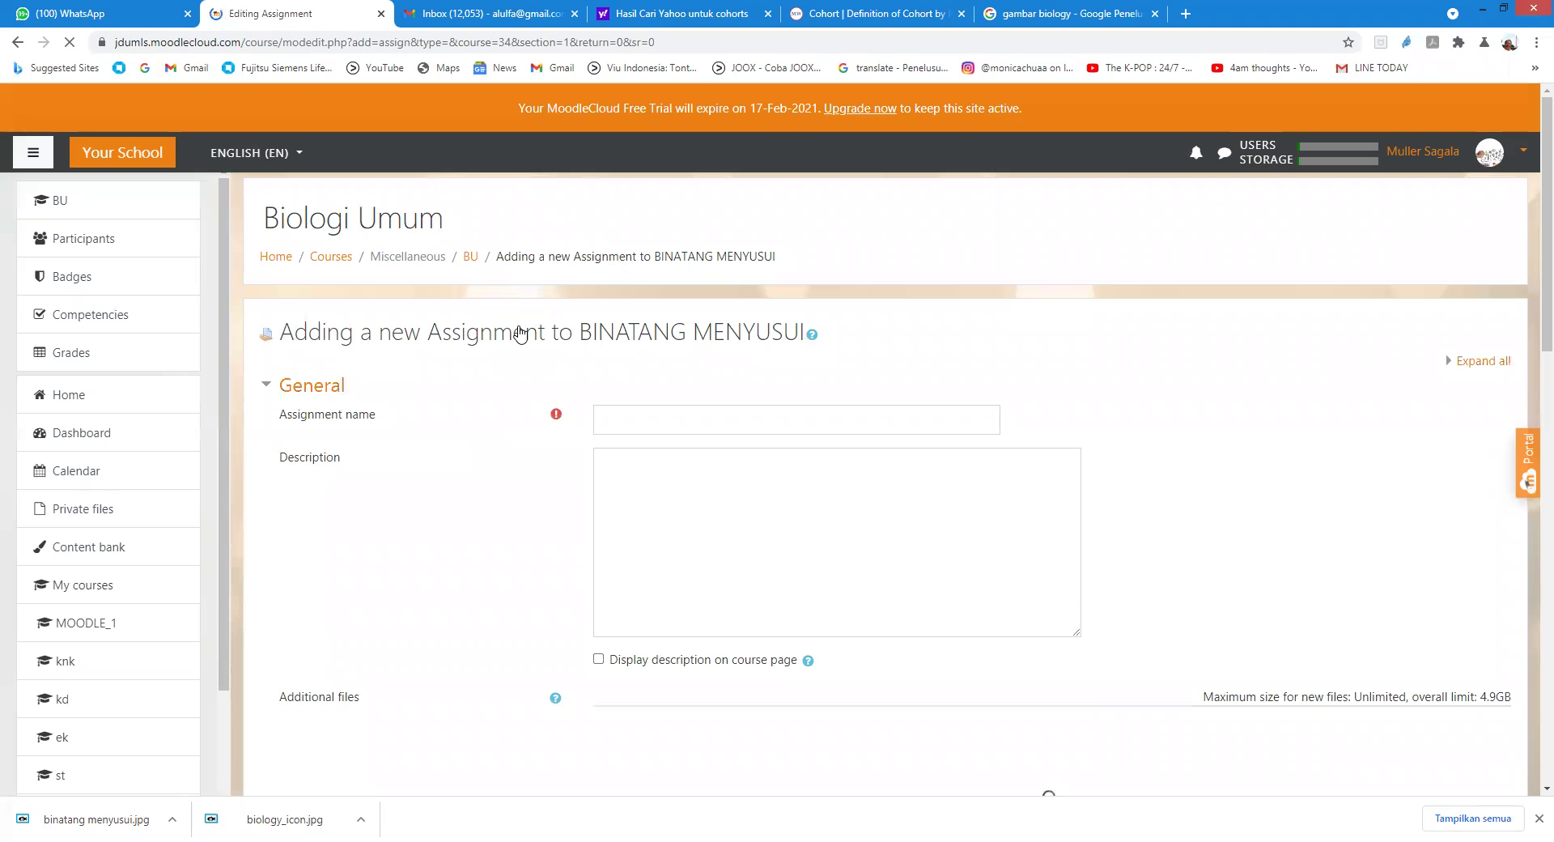
pyautogui.click(654, 418)
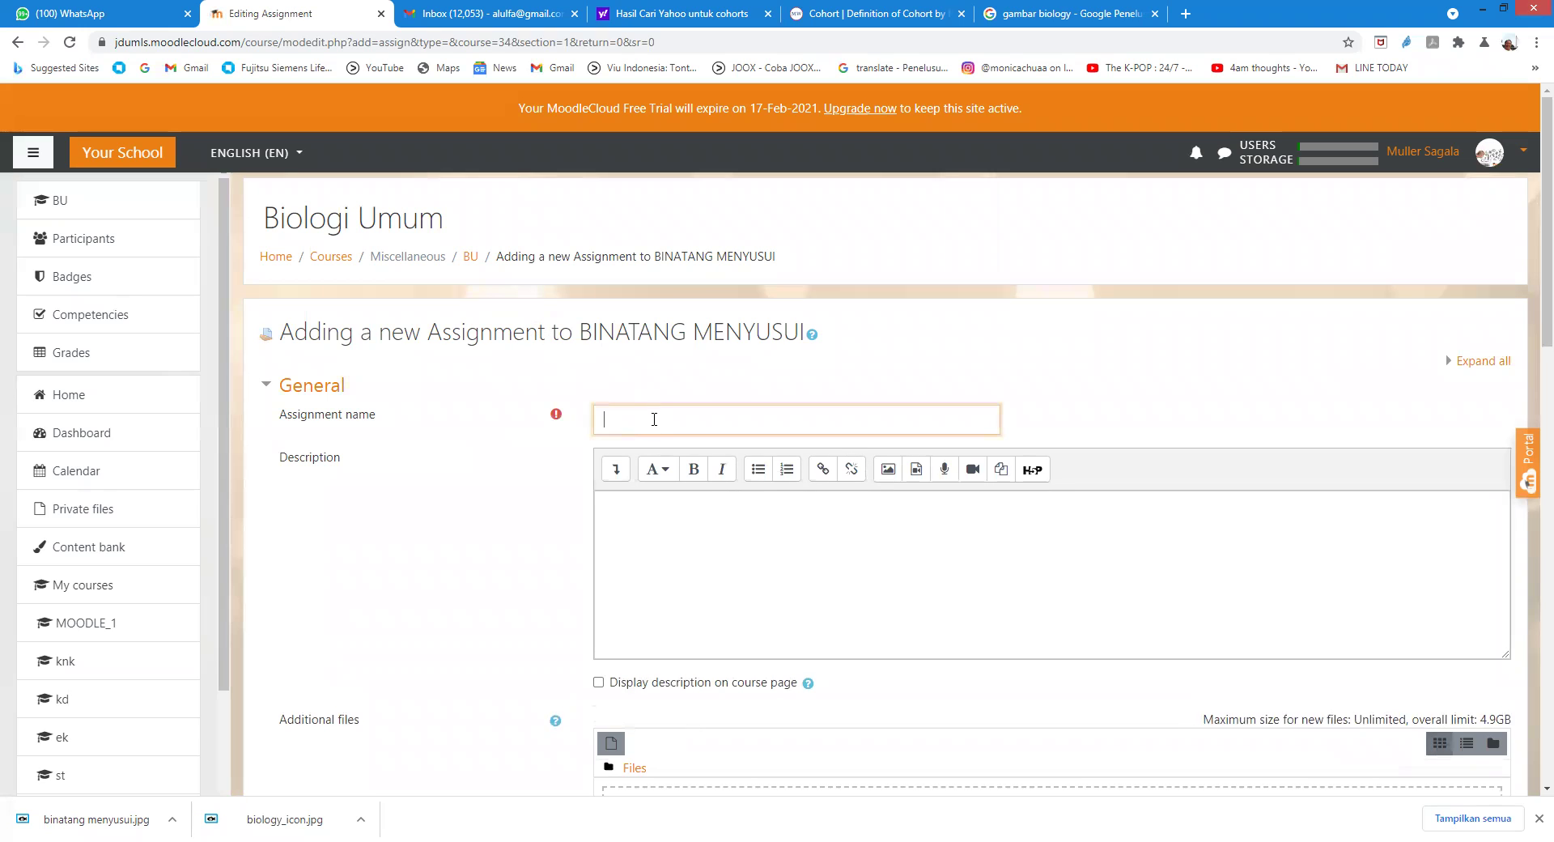
# Step: Name the assignment BINATANG MENYUSUI with description 'Berikan penjelasan secukupnya tentang binatang menyusui'
pyautogui.write('BINATANG MENYUSUI')
pyautogui.click(663, 518)
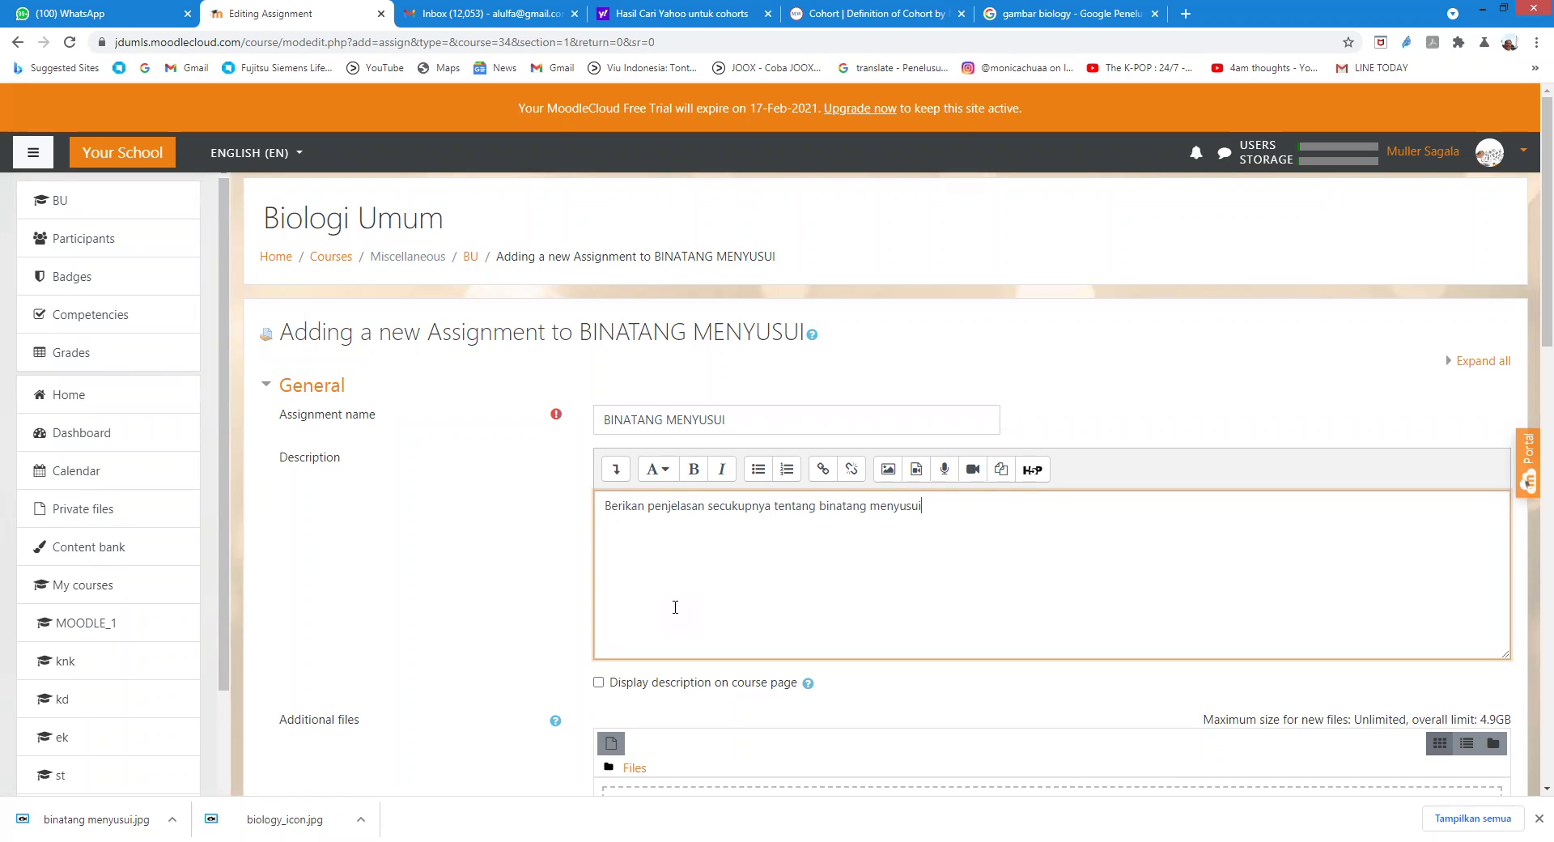
pyautogui.scroll(-4, 688, 603)
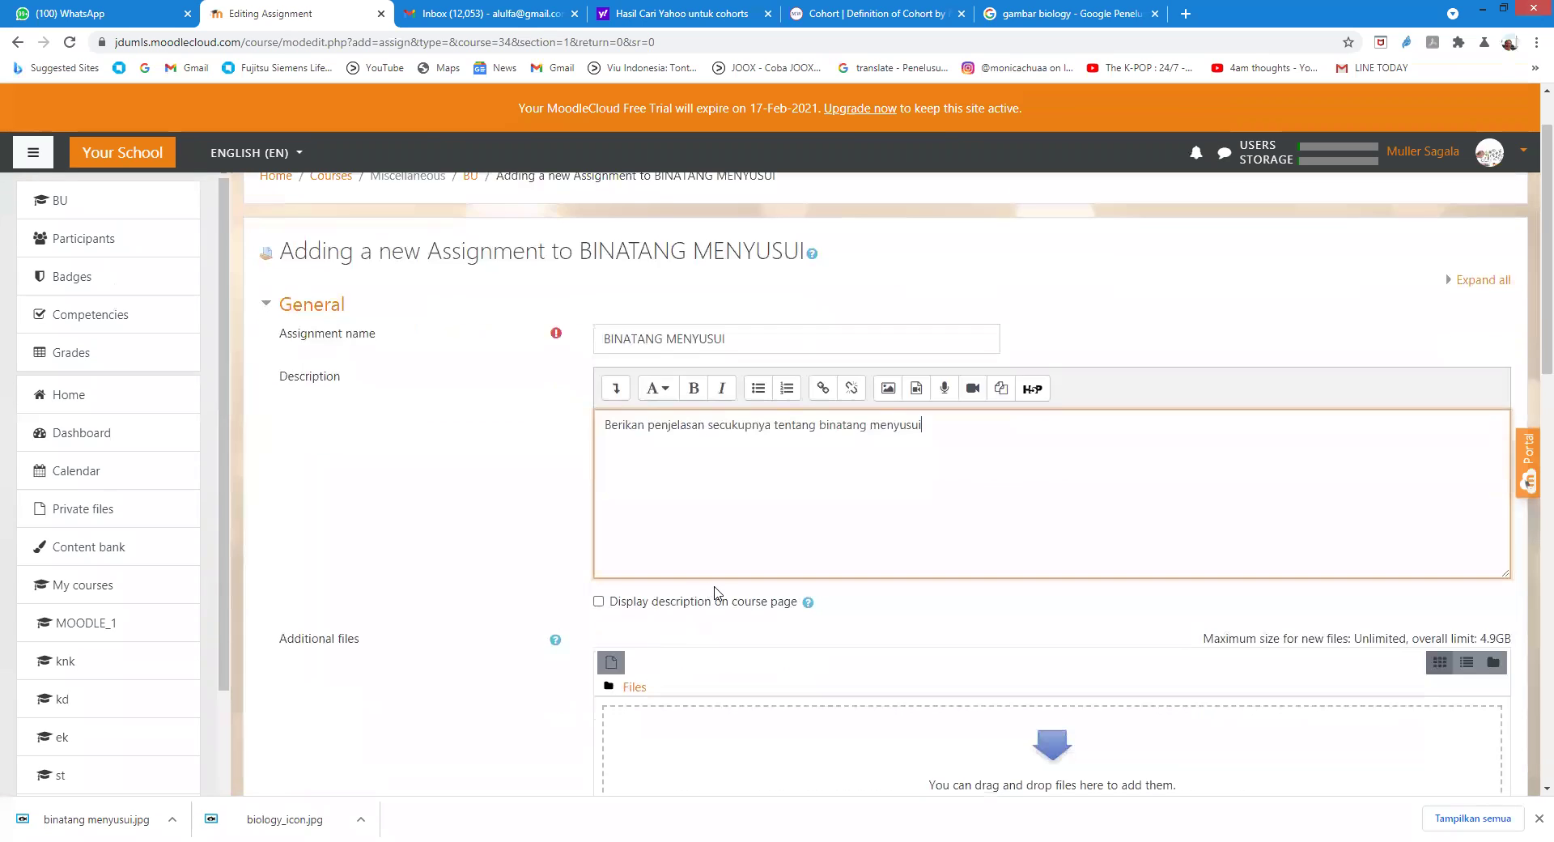
pyautogui.scroll(3, 712, 591)
pyautogui.click(610, 663)
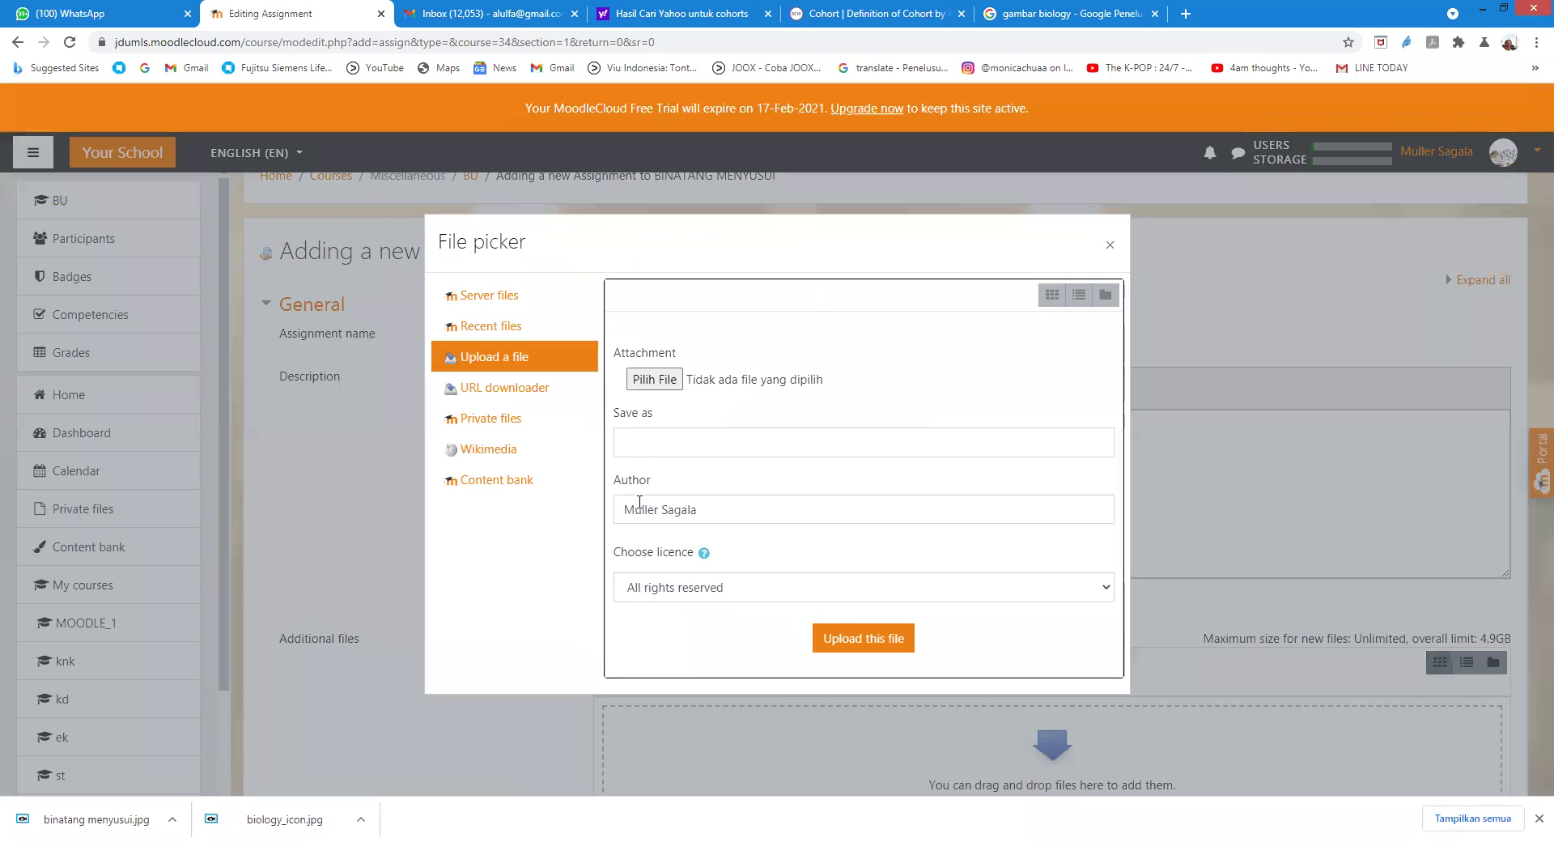
# Step: Upload biology_icon.jpg from the OneDrive pictures folder as the assignment's additional file
pyautogui.click(655, 380)
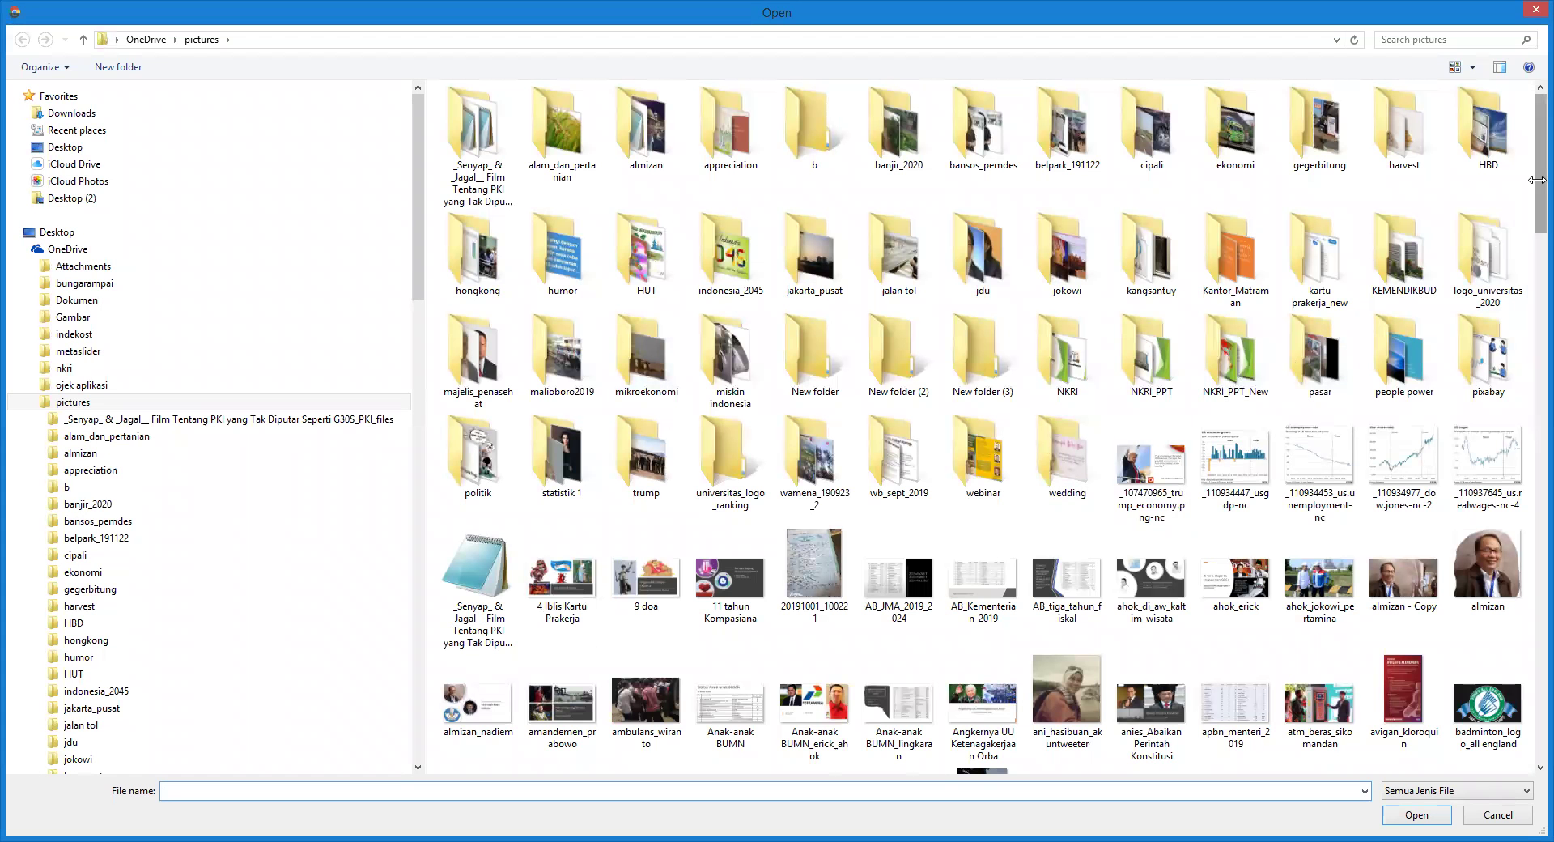
pyautogui.moveTo(1530, 190)
pyautogui.mouseDown()
pyautogui.moveTo(1531, 317)
pyautogui.moveTo(1531, 169)
pyautogui.mouseUp()
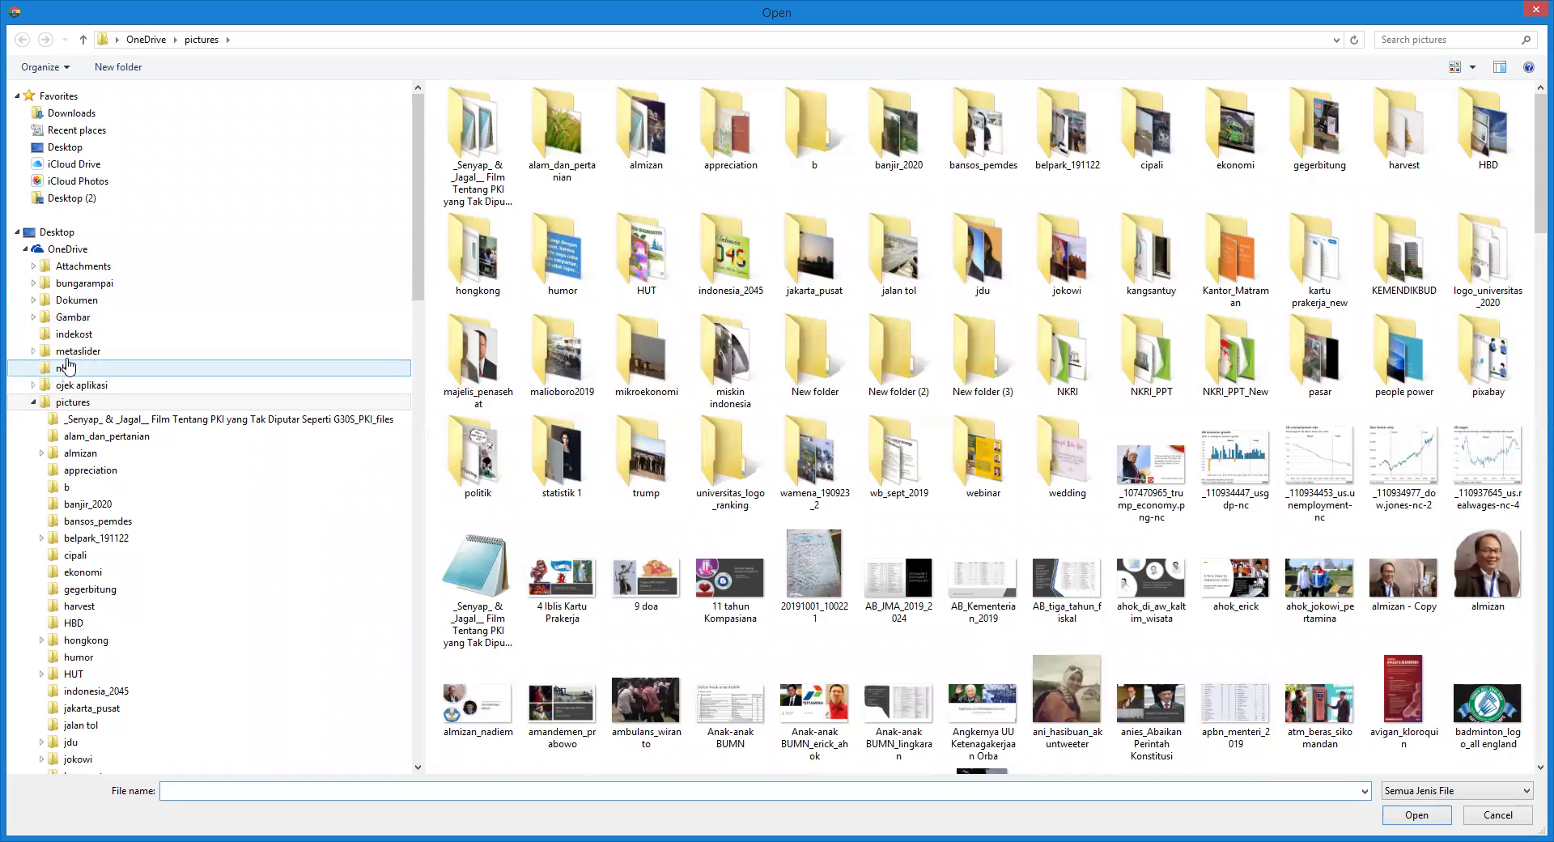
pyautogui.click(58, 250)
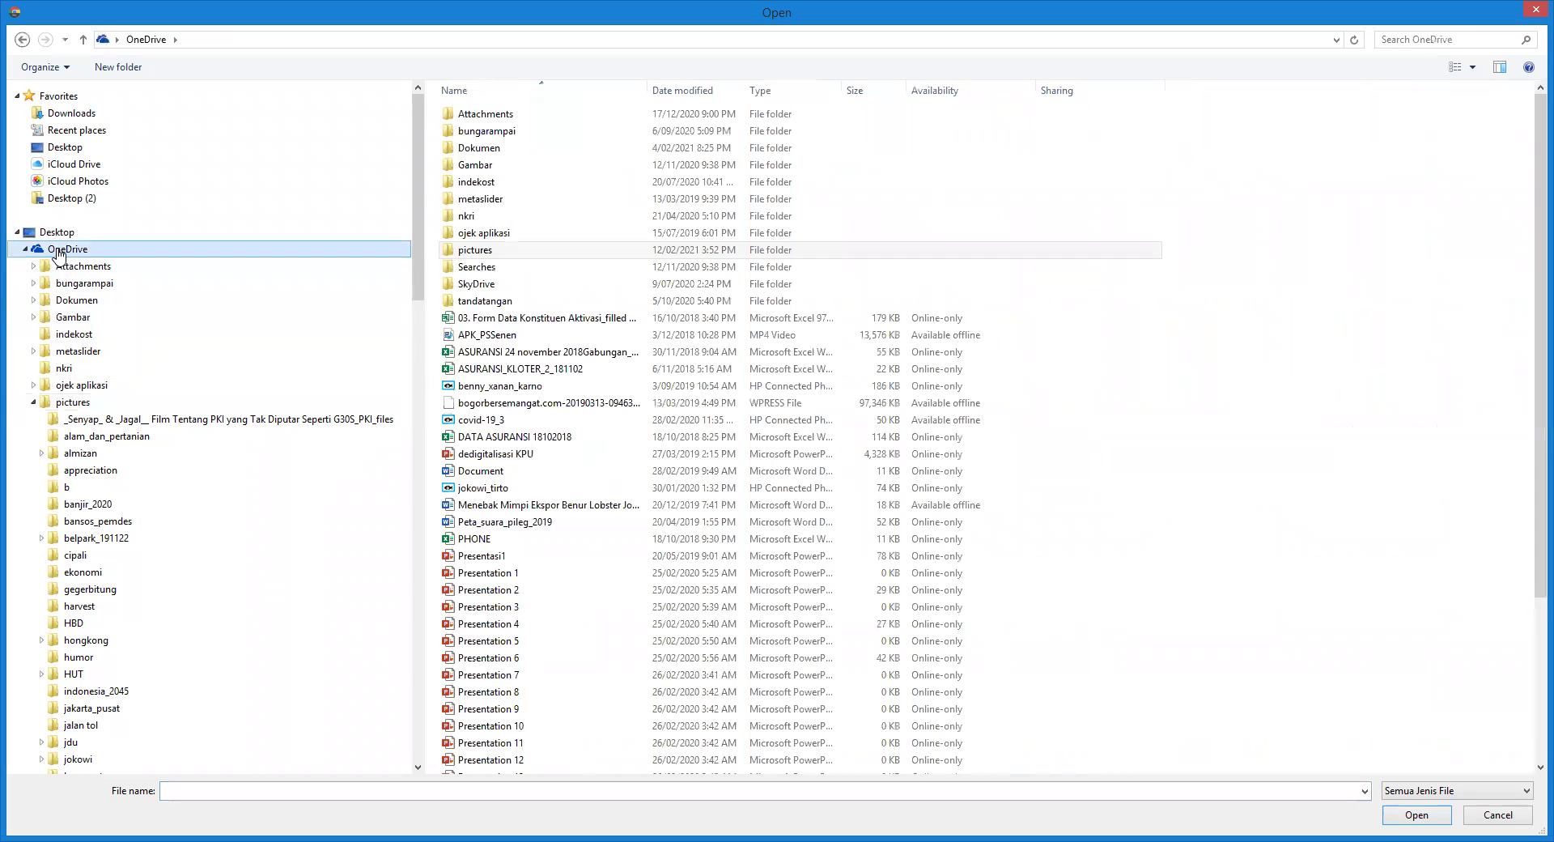
pyautogui.doubleClick(478, 252)
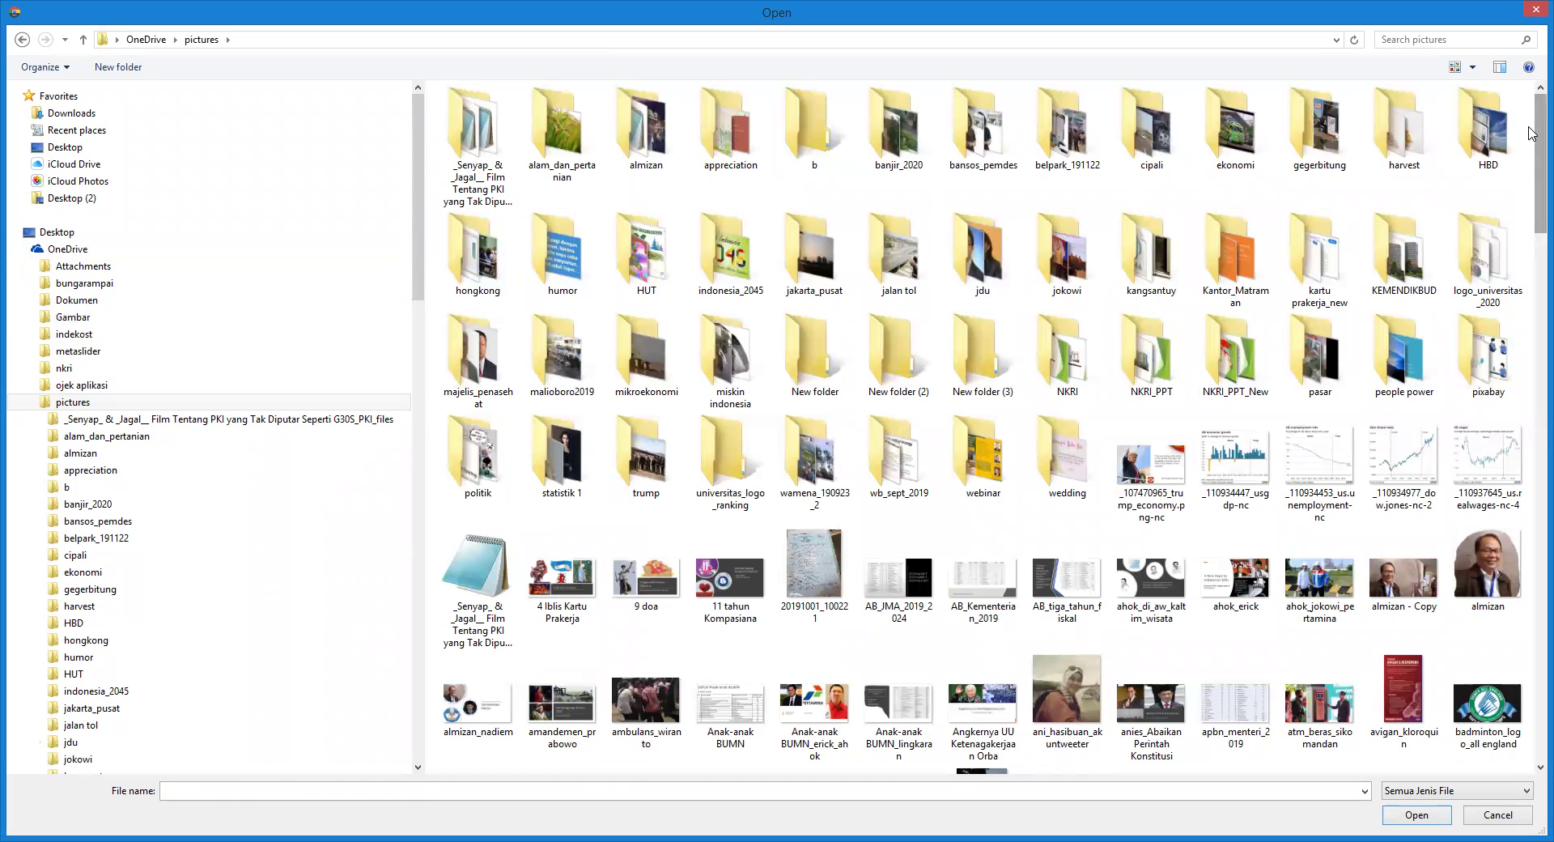
pyautogui.scroll(-2, 1532, 178)
pyautogui.scroll(-3, 1532, 178)
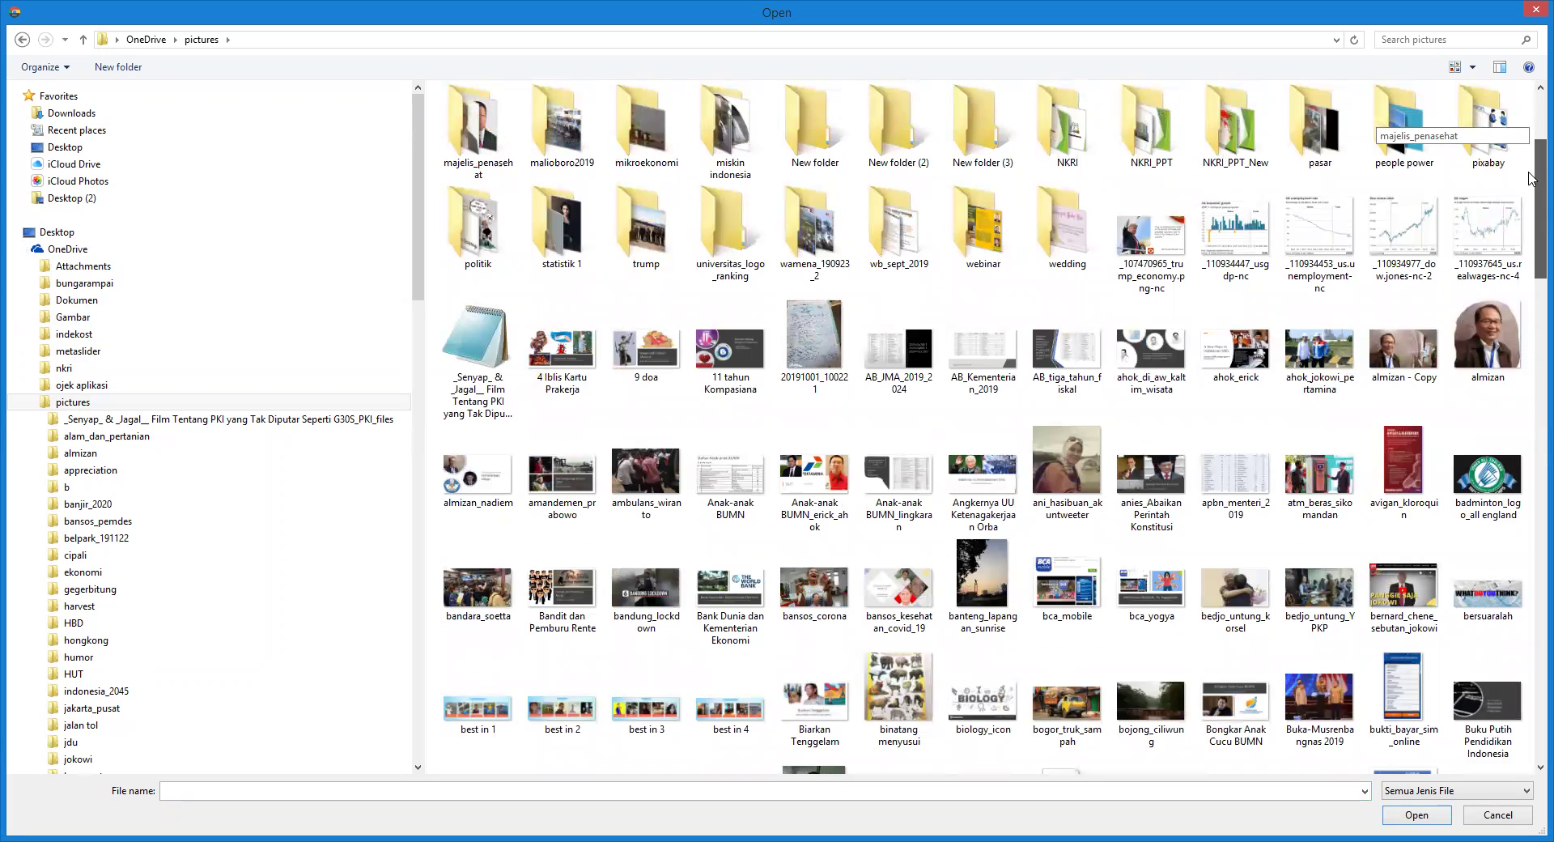
pyautogui.scroll(-2, 1530, 181)
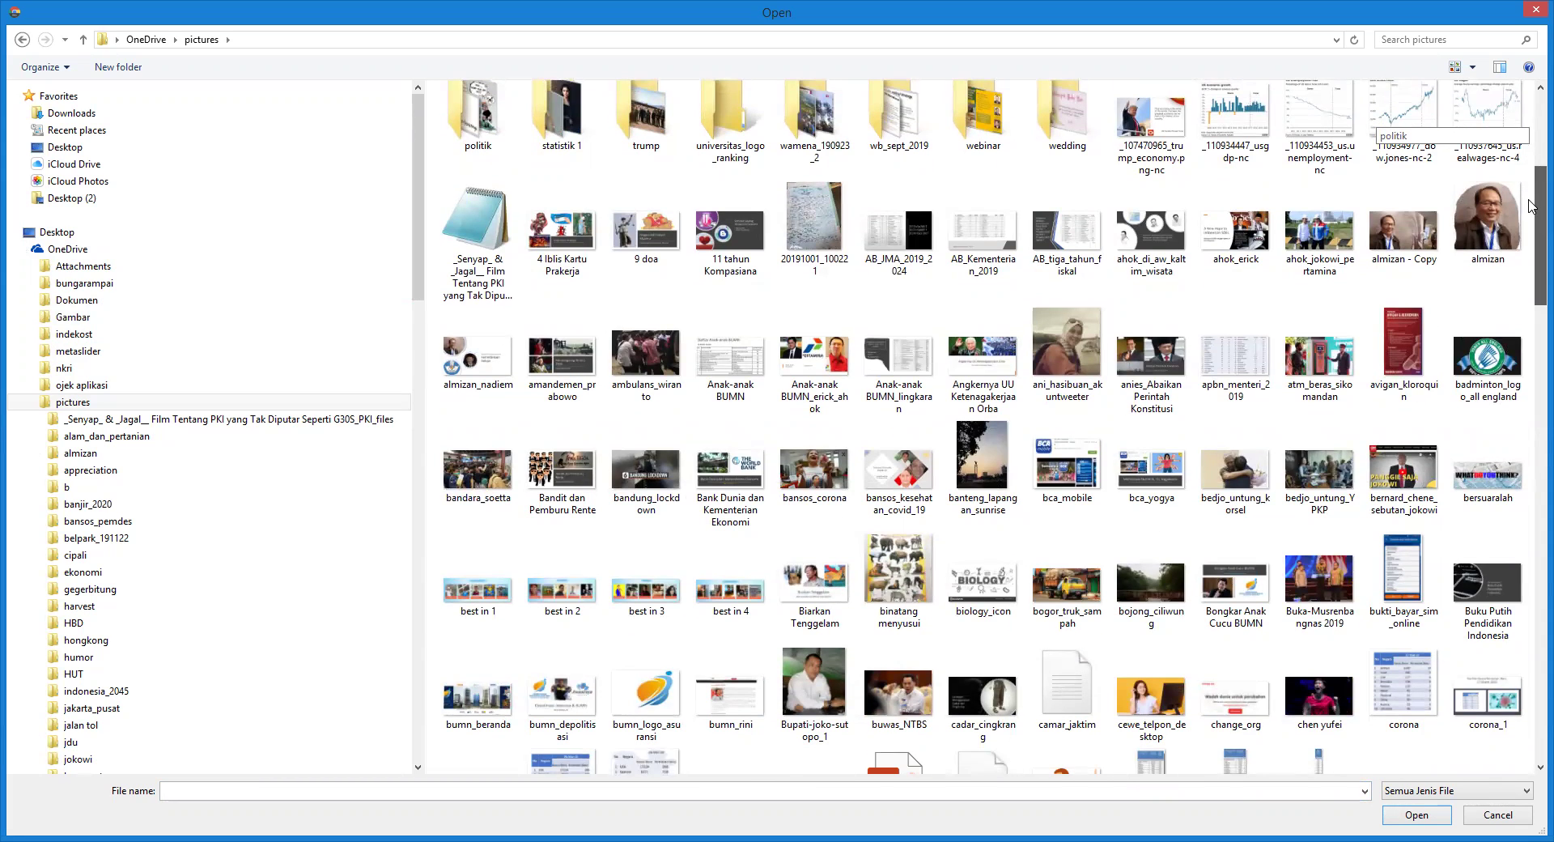
pyautogui.scroll(-1, 1532, 208)
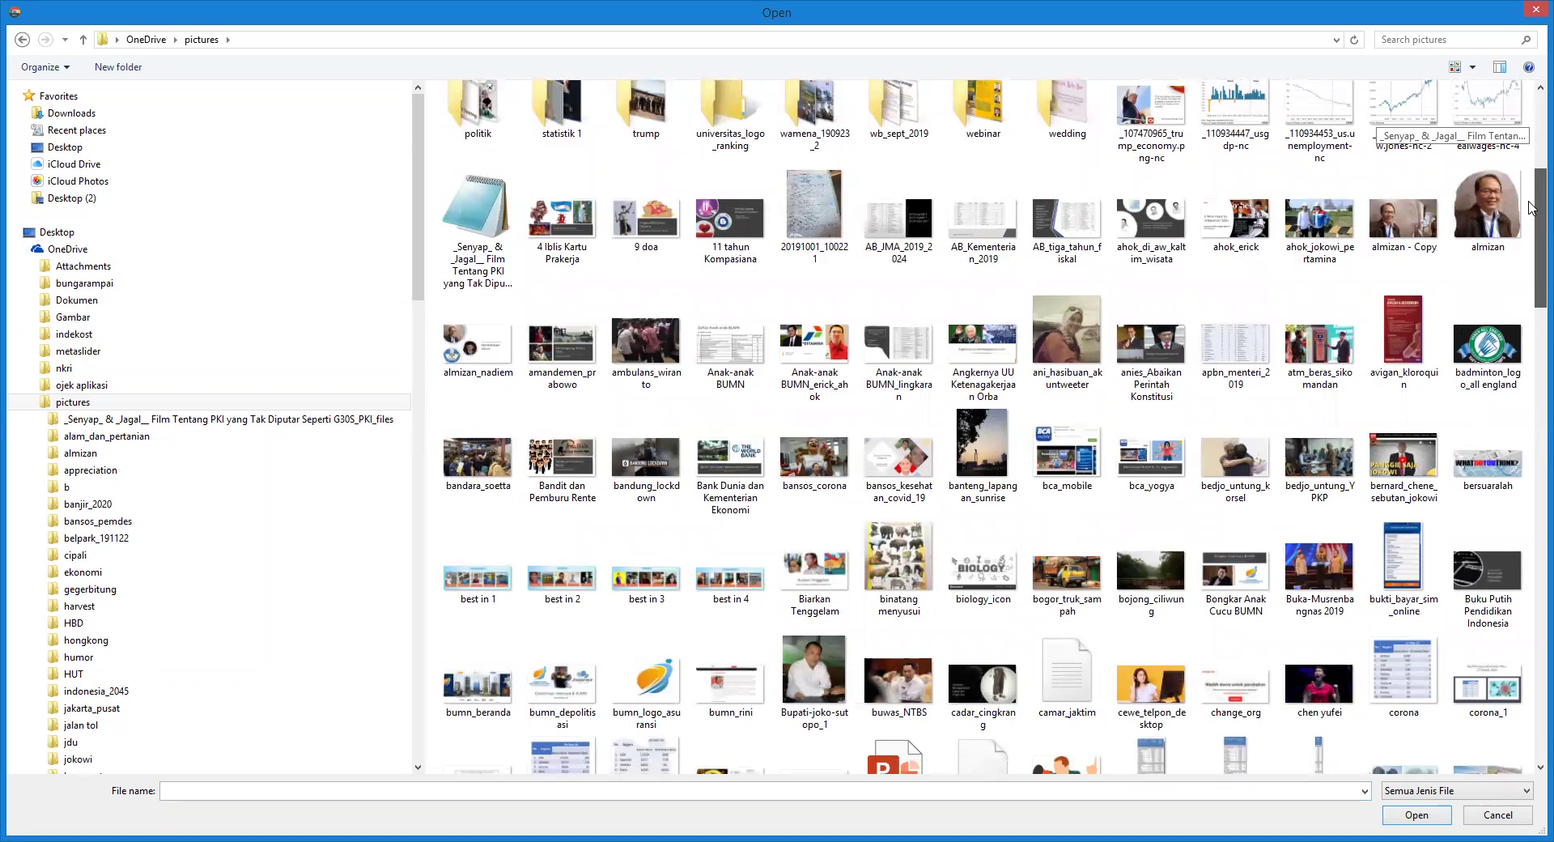
pyautogui.click(980, 576)
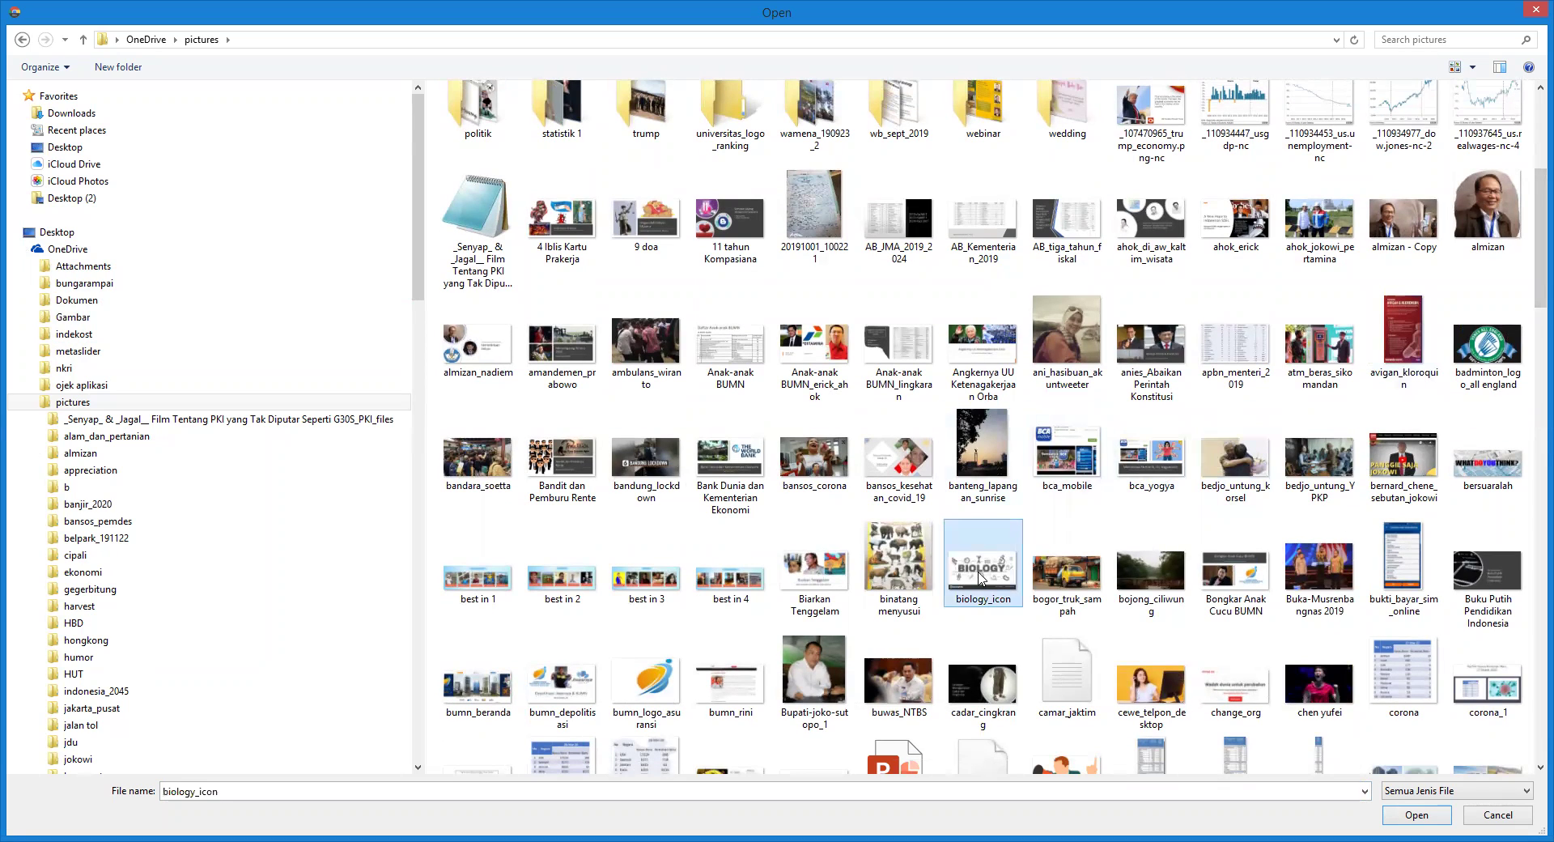
pyautogui.click(1427, 817)
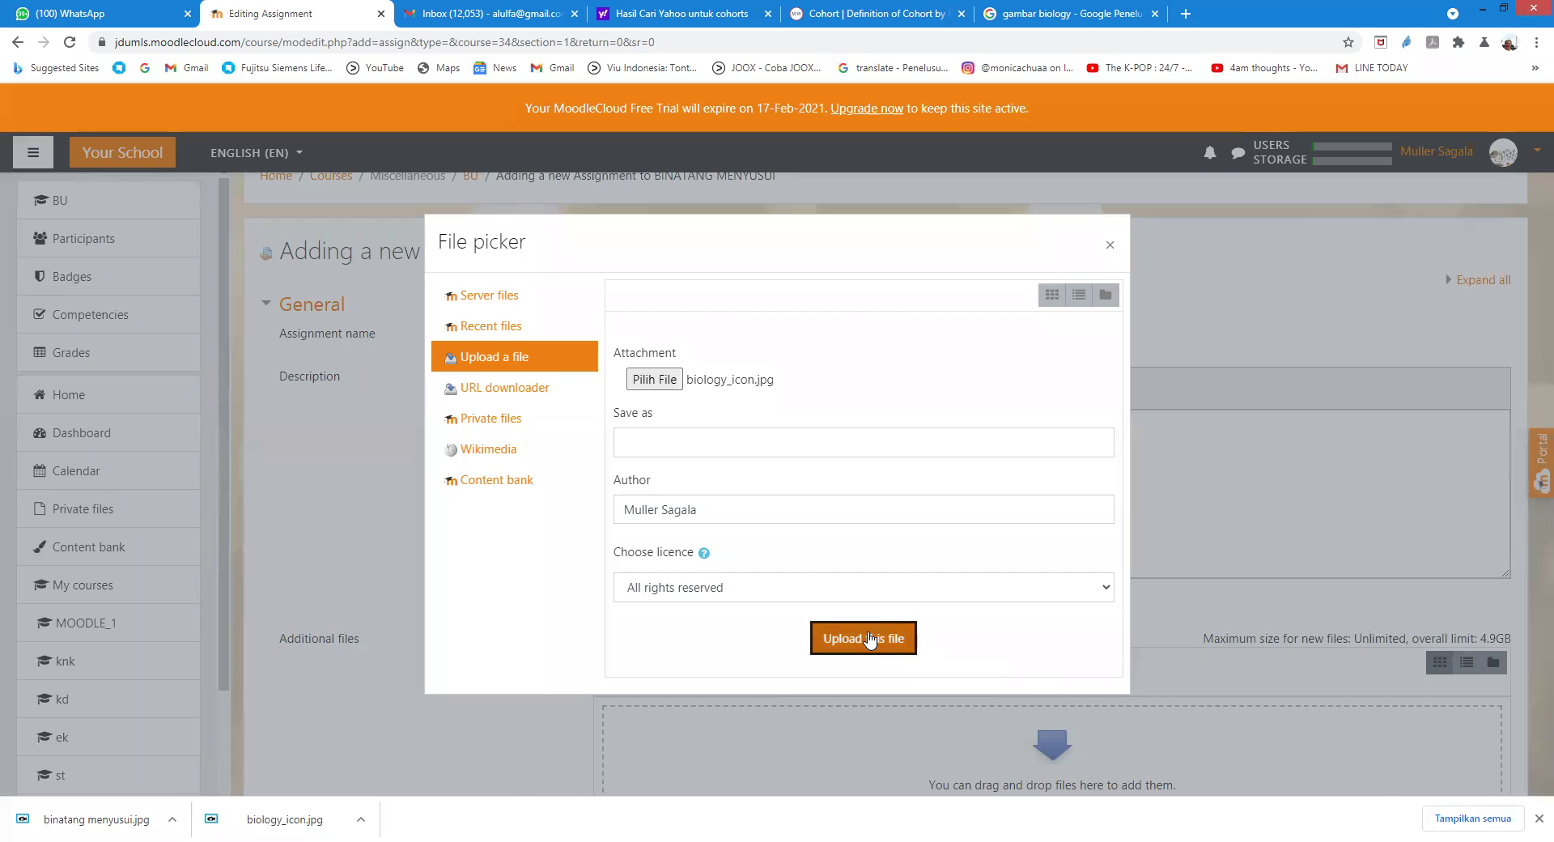
pyautogui.click(870, 639)
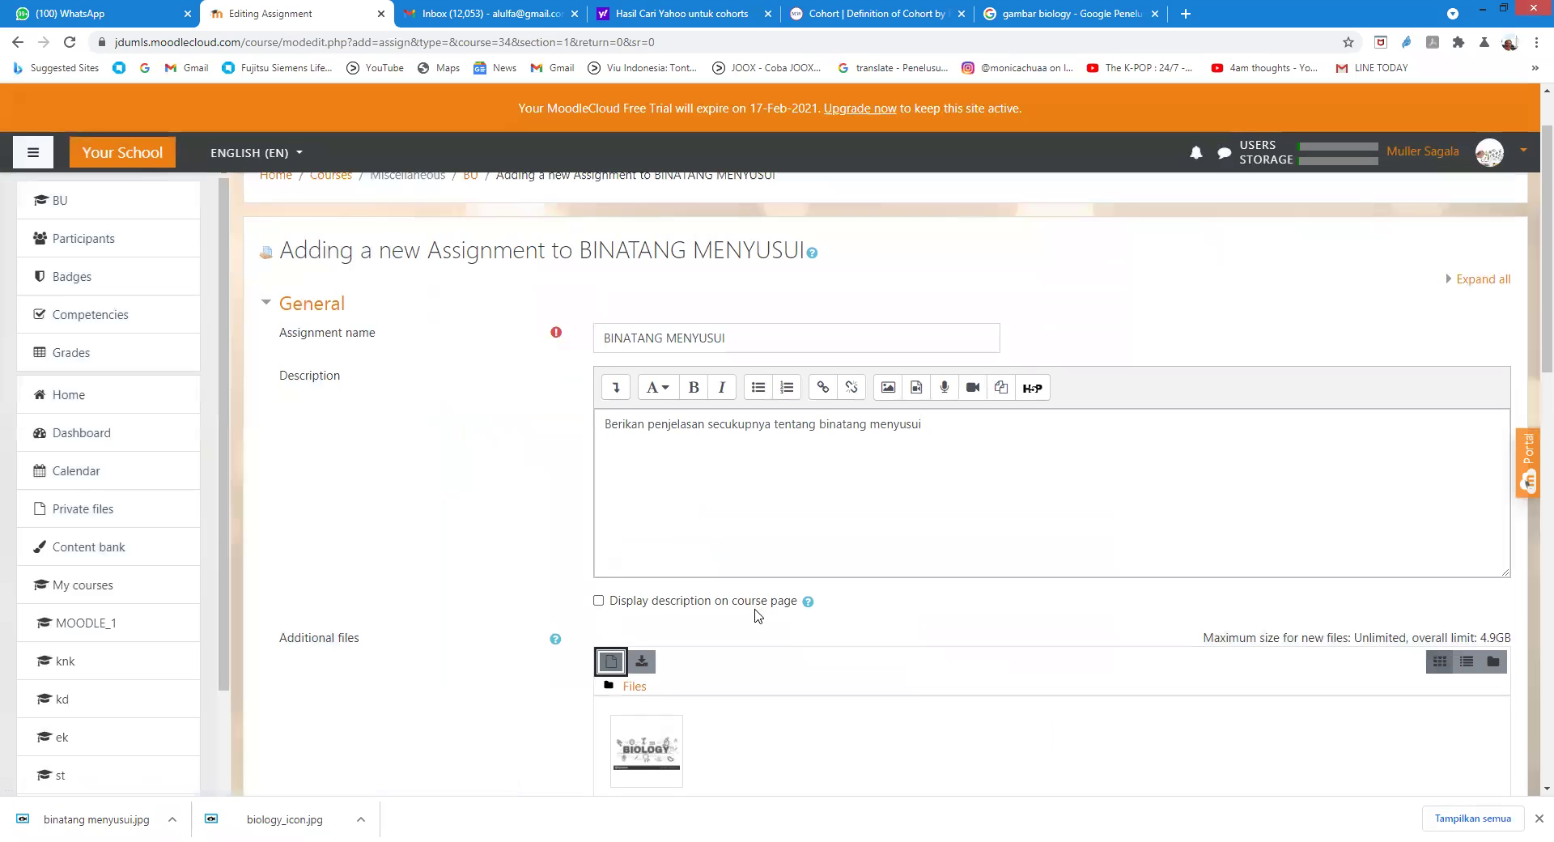
# Step: Save the BINATANG MENYUSUI assignment settings and display the assignment page
pyautogui.scroll(-1, 756, 610)
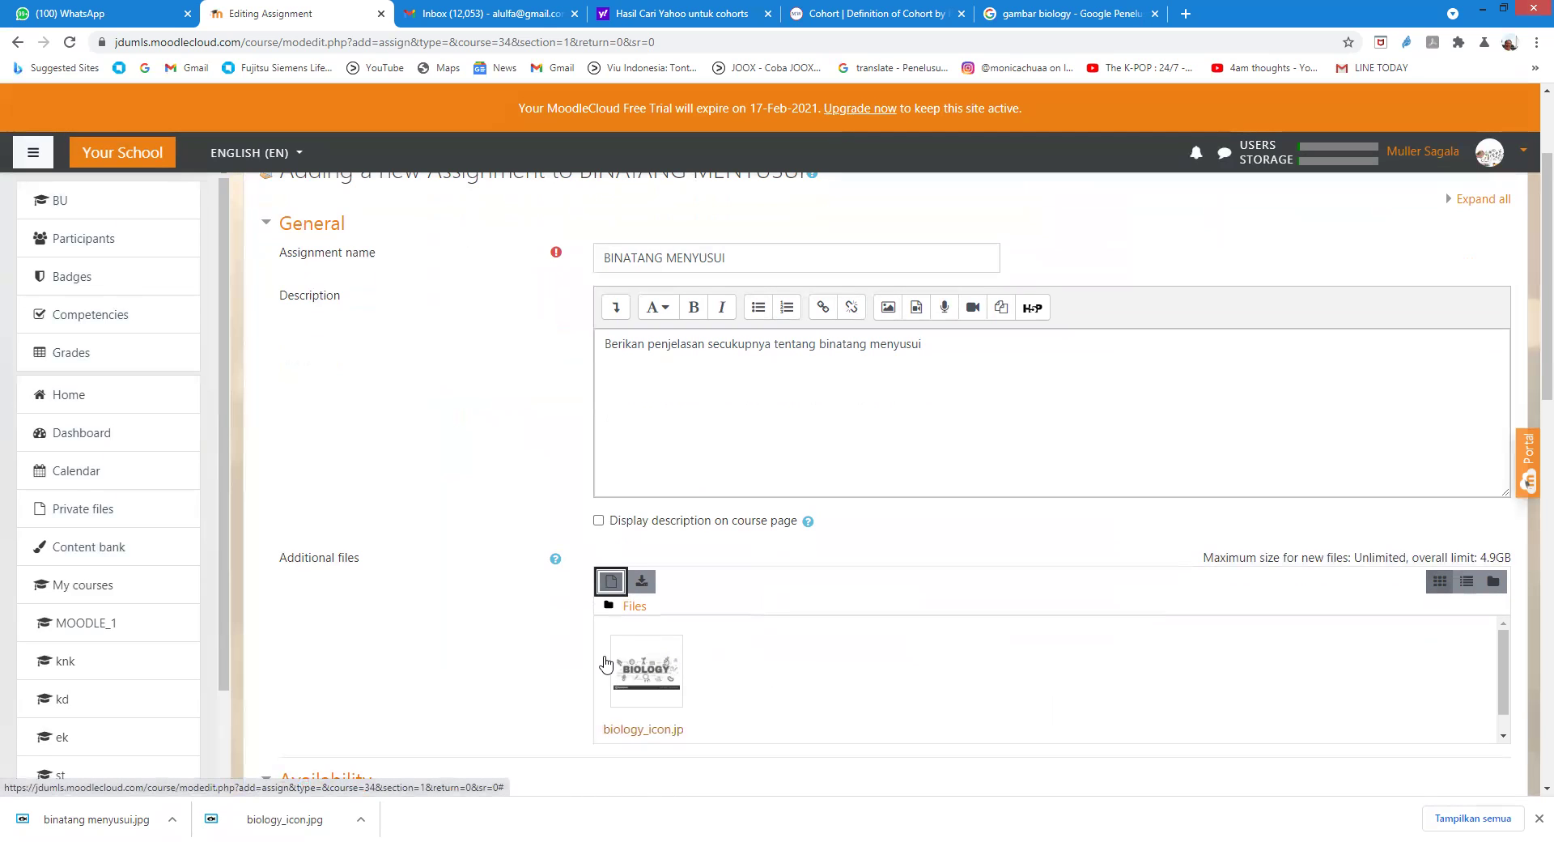
pyautogui.scroll(-3, 657, 413)
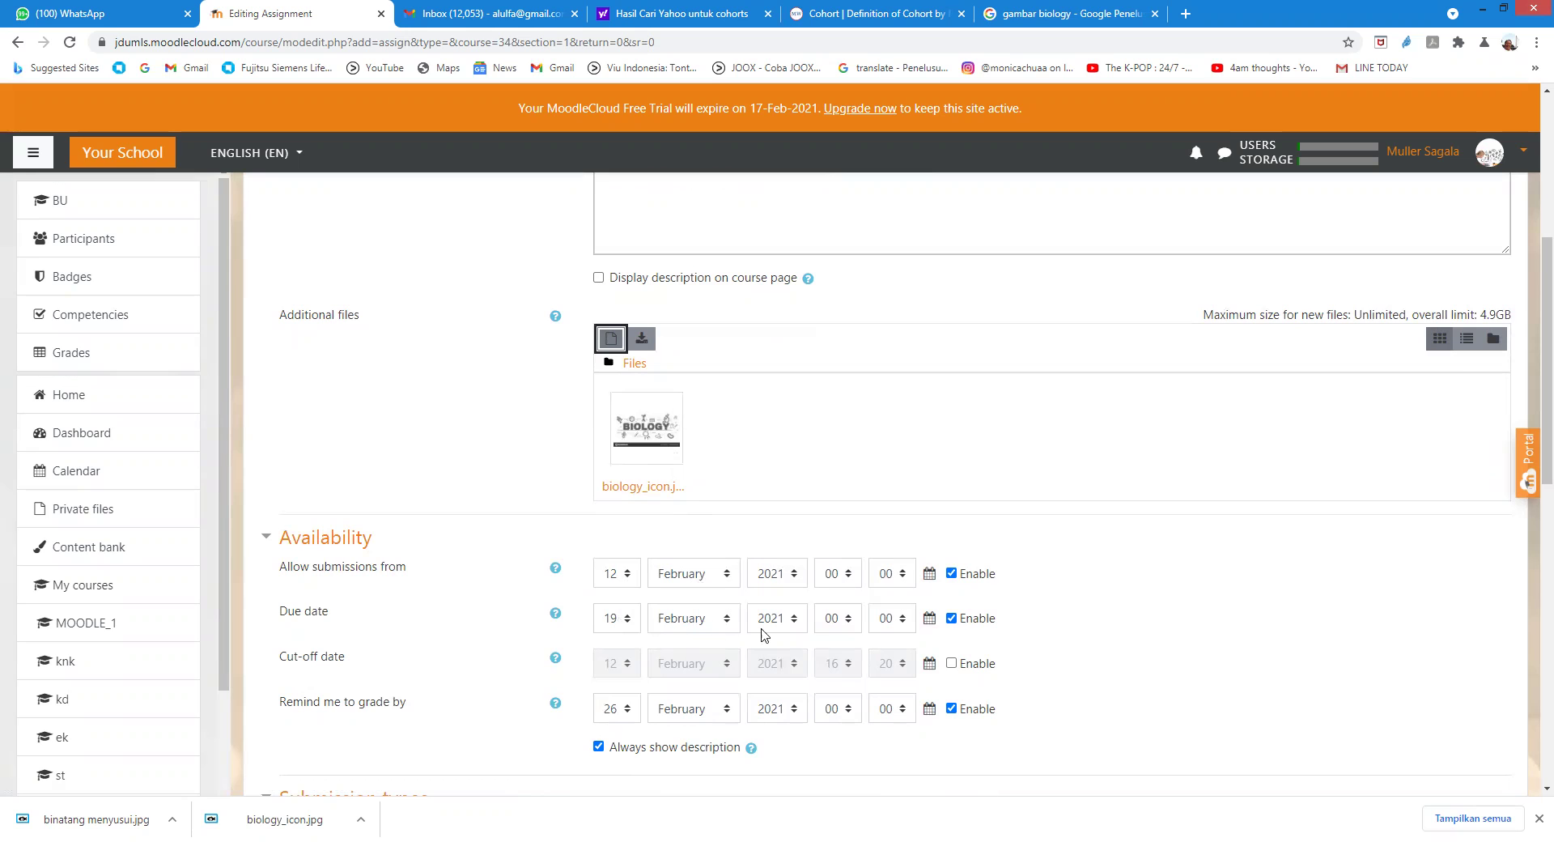
pyautogui.scroll(-3, 1092, 697)
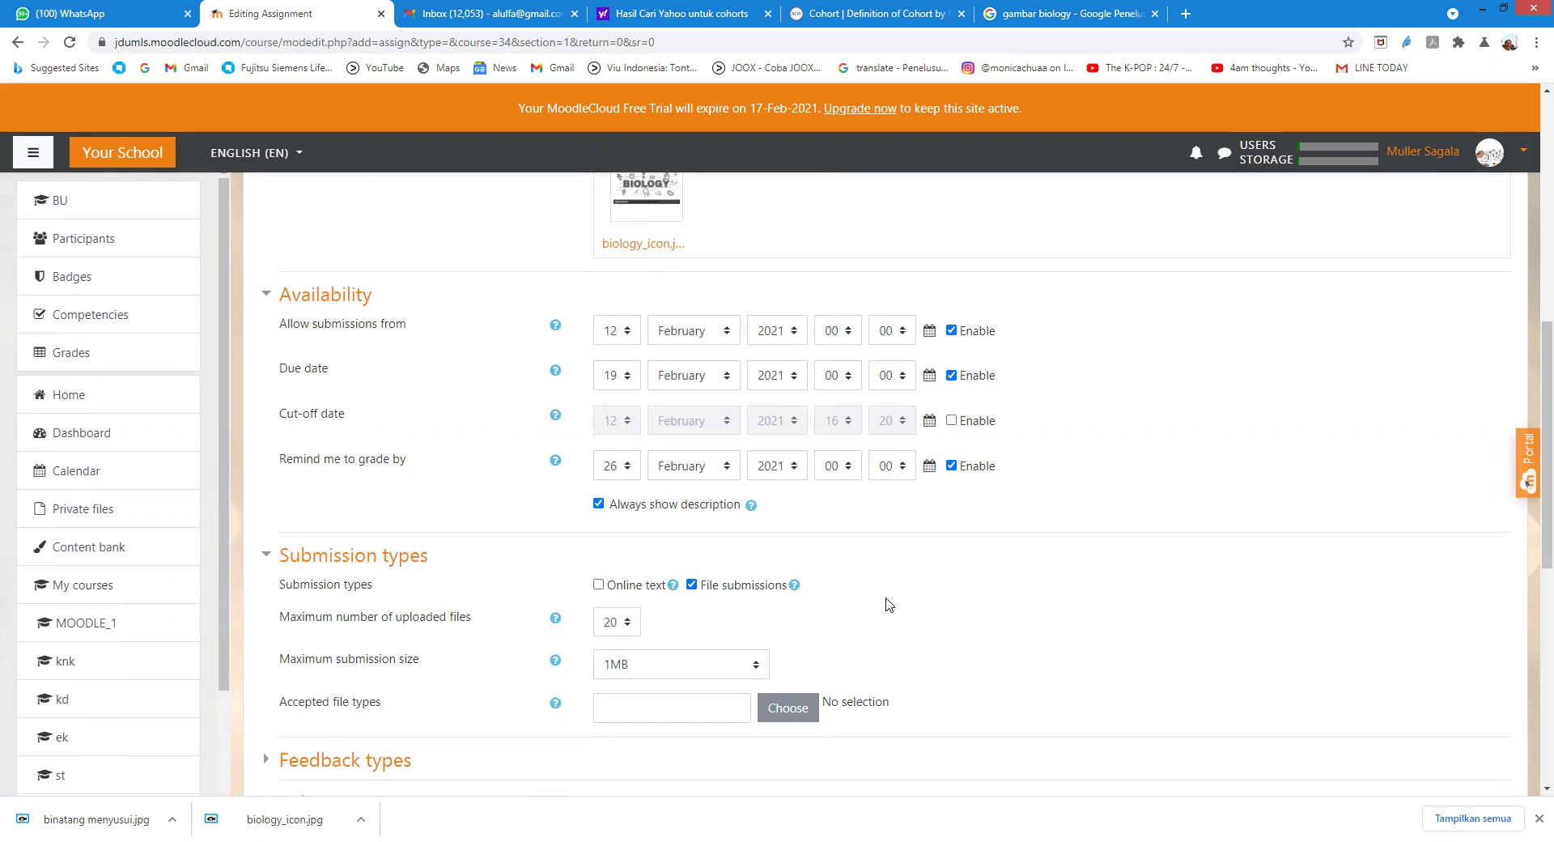
pyautogui.scroll(-3, 545, 641)
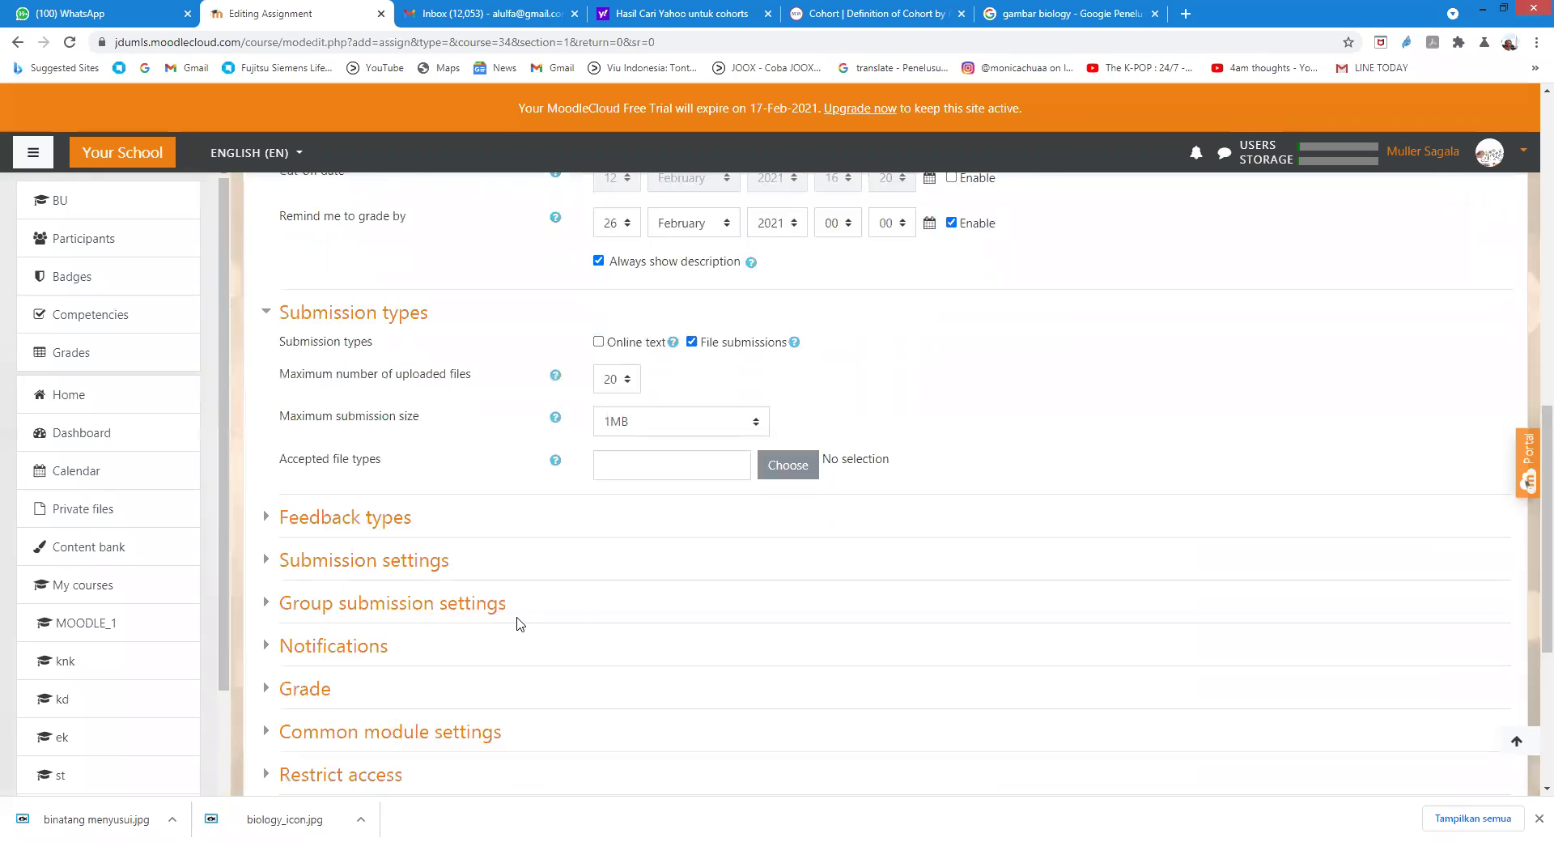
pyautogui.scroll(-5, 407, 551)
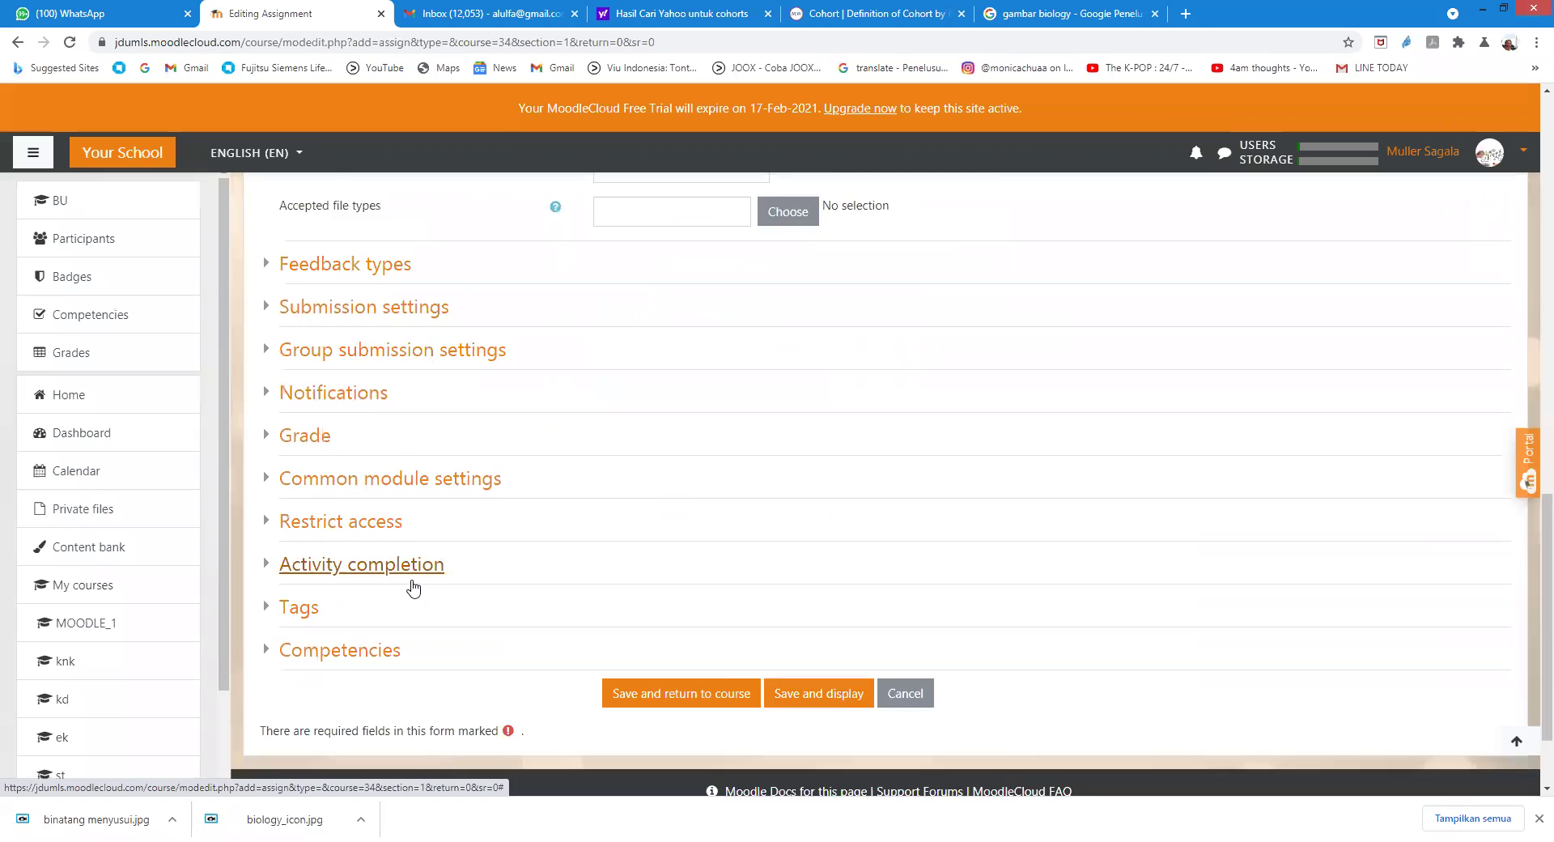
pyautogui.click(809, 577)
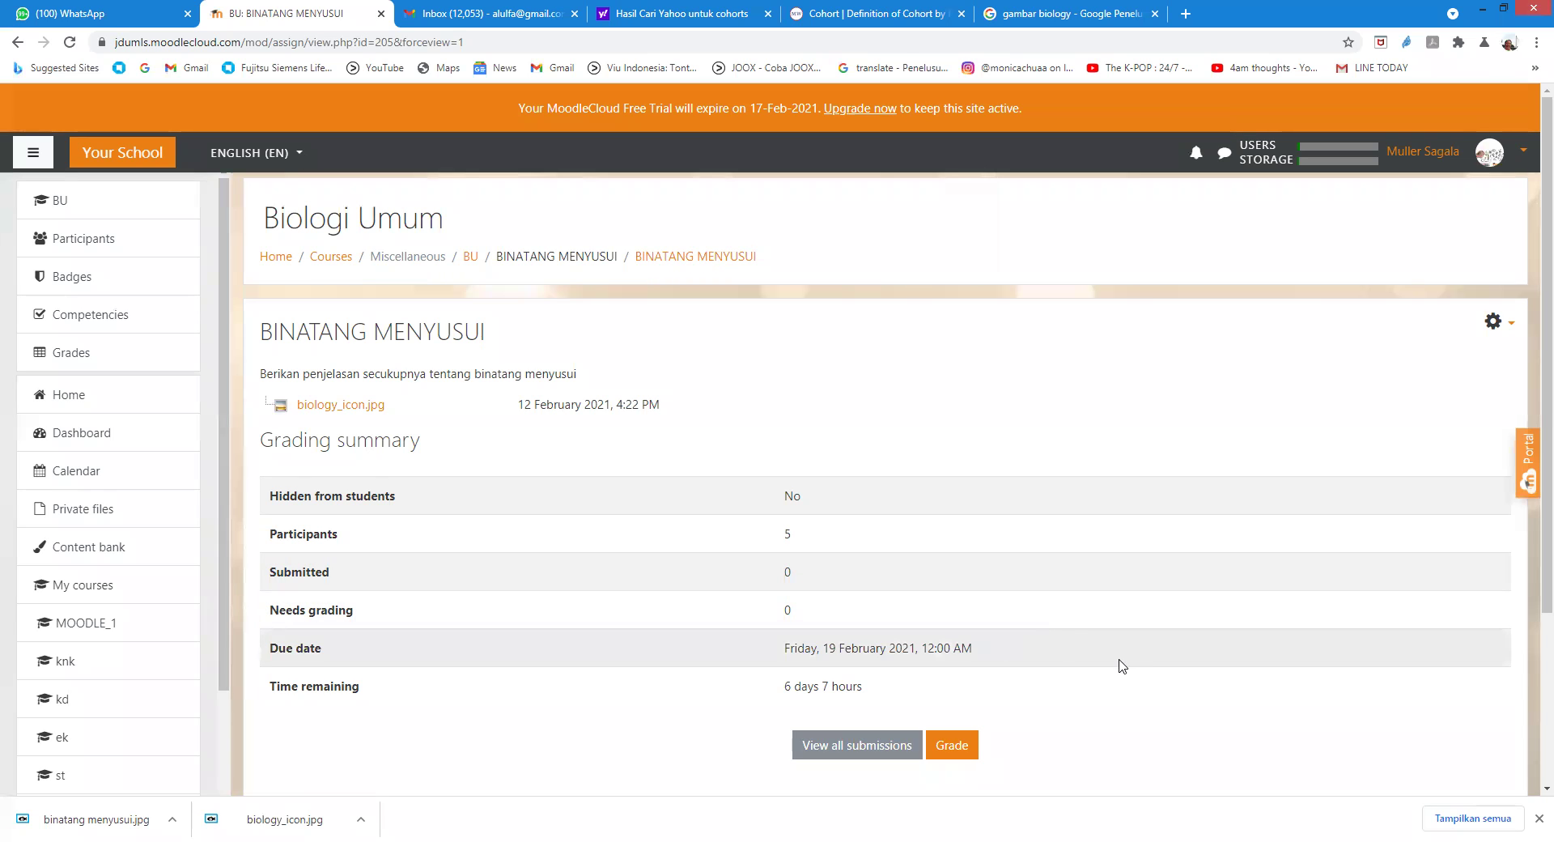
# Step: View all submissions and review the grading table of five participants with no submission yet
pyautogui.scroll(-1, 352, 605)
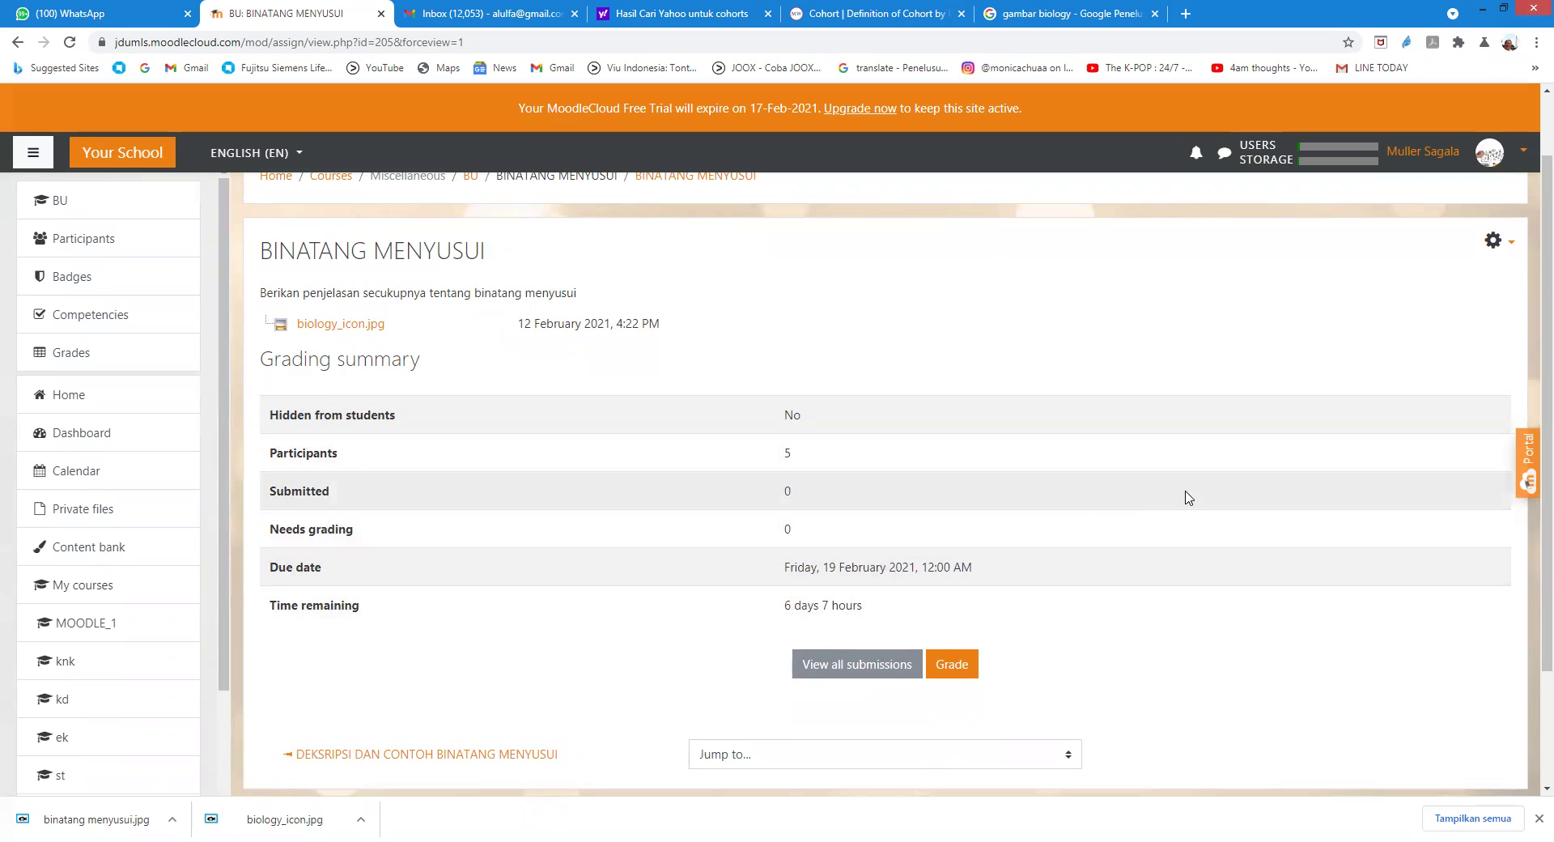
pyautogui.click(855, 666)
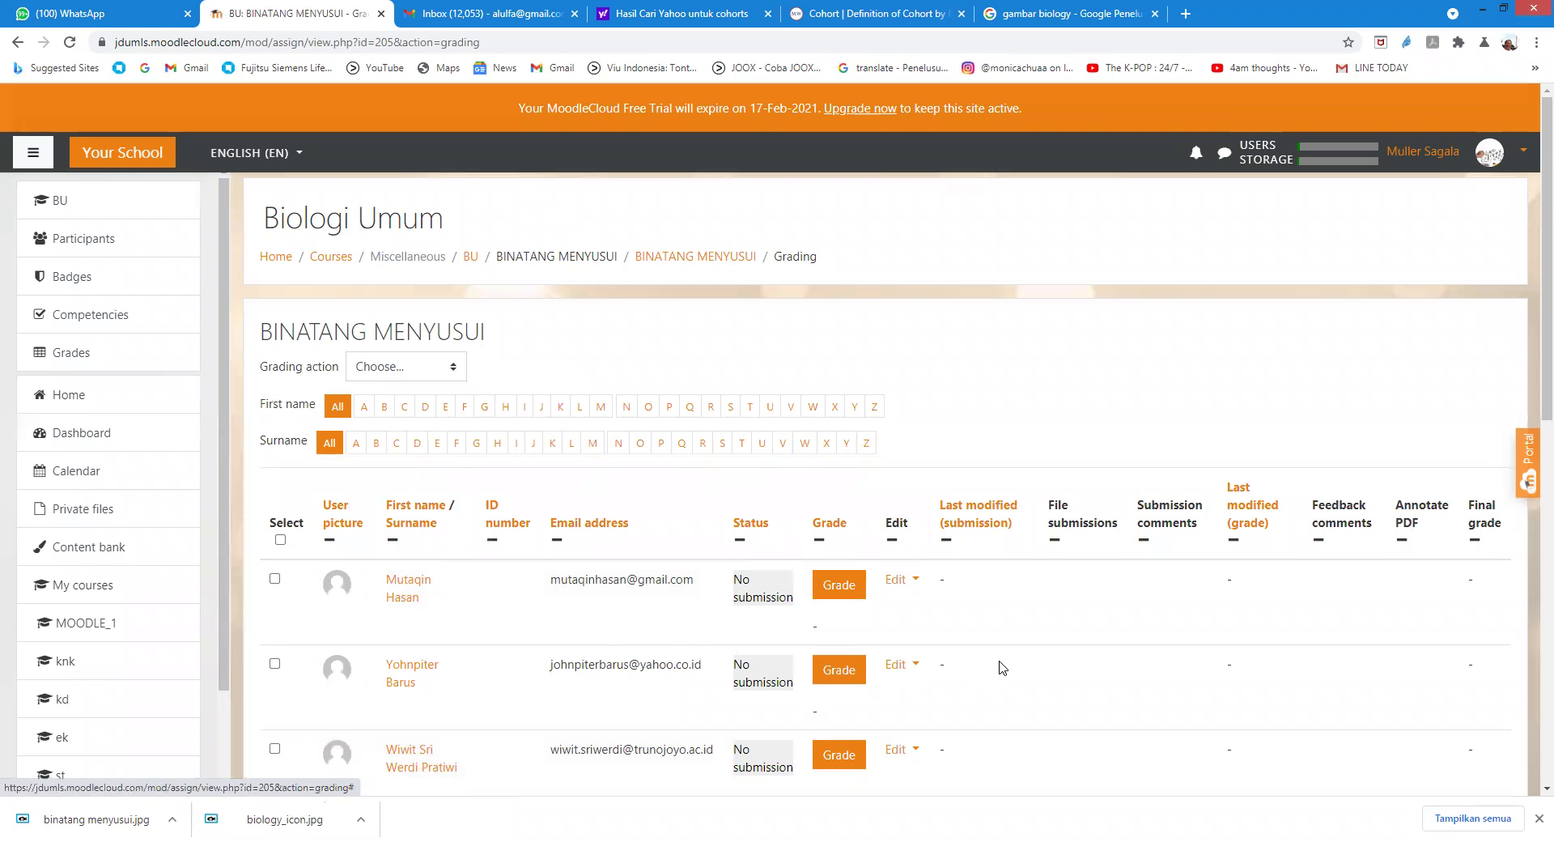
pyautogui.scroll(-3, 694, 637)
pyautogui.scroll(-2, 718, 659)
pyautogui.scroll(5, 717, 658)
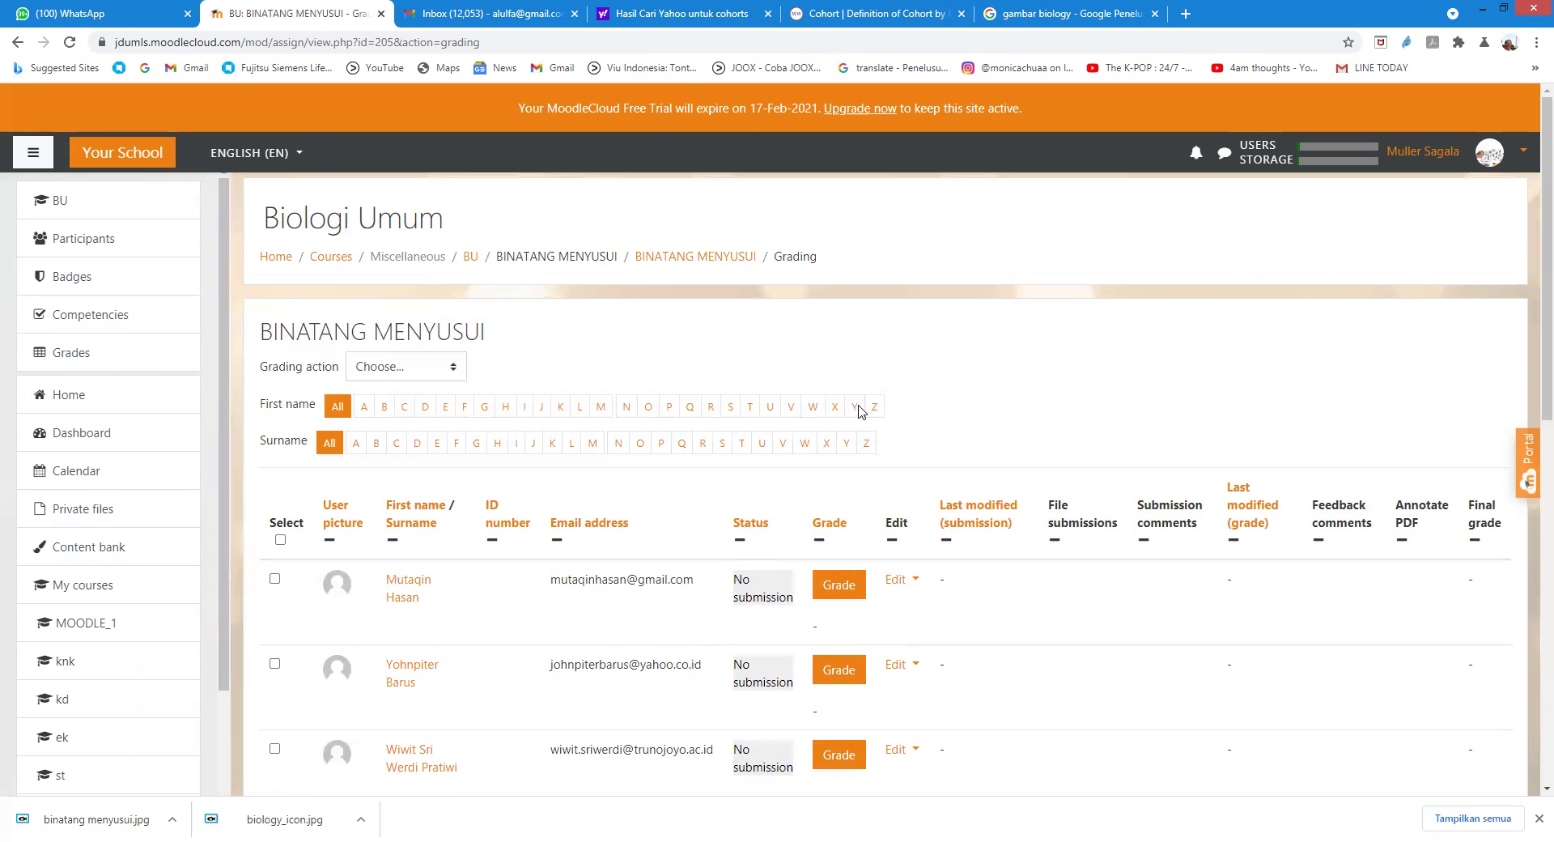
pyautogui.scroll(-3, 657, 743)
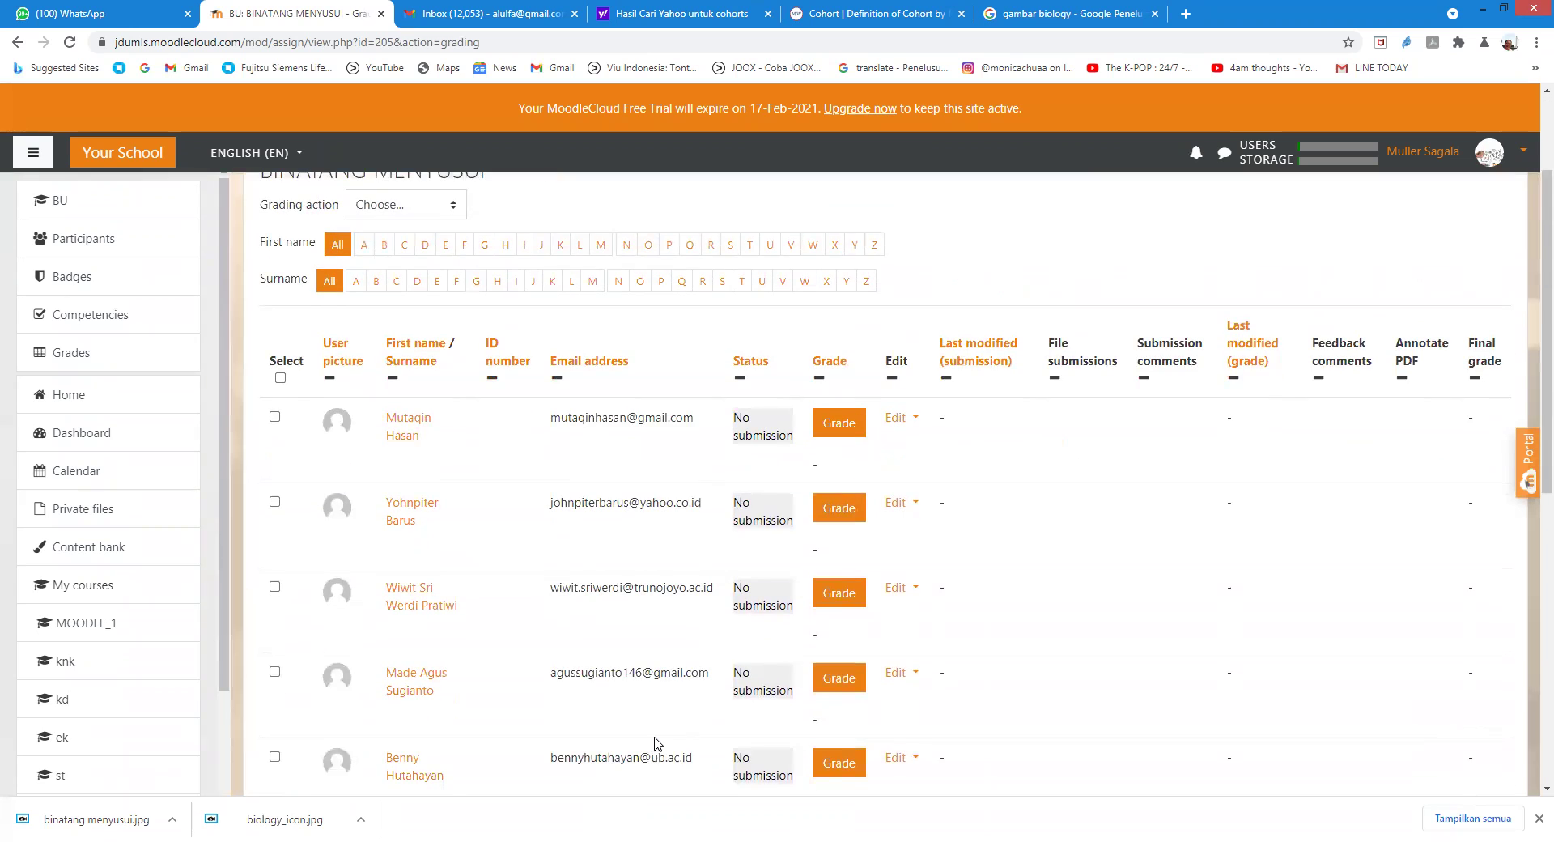
pyautogui.scroll(1, 661, 741)
pyautogui.scroll(2, 818, 688)
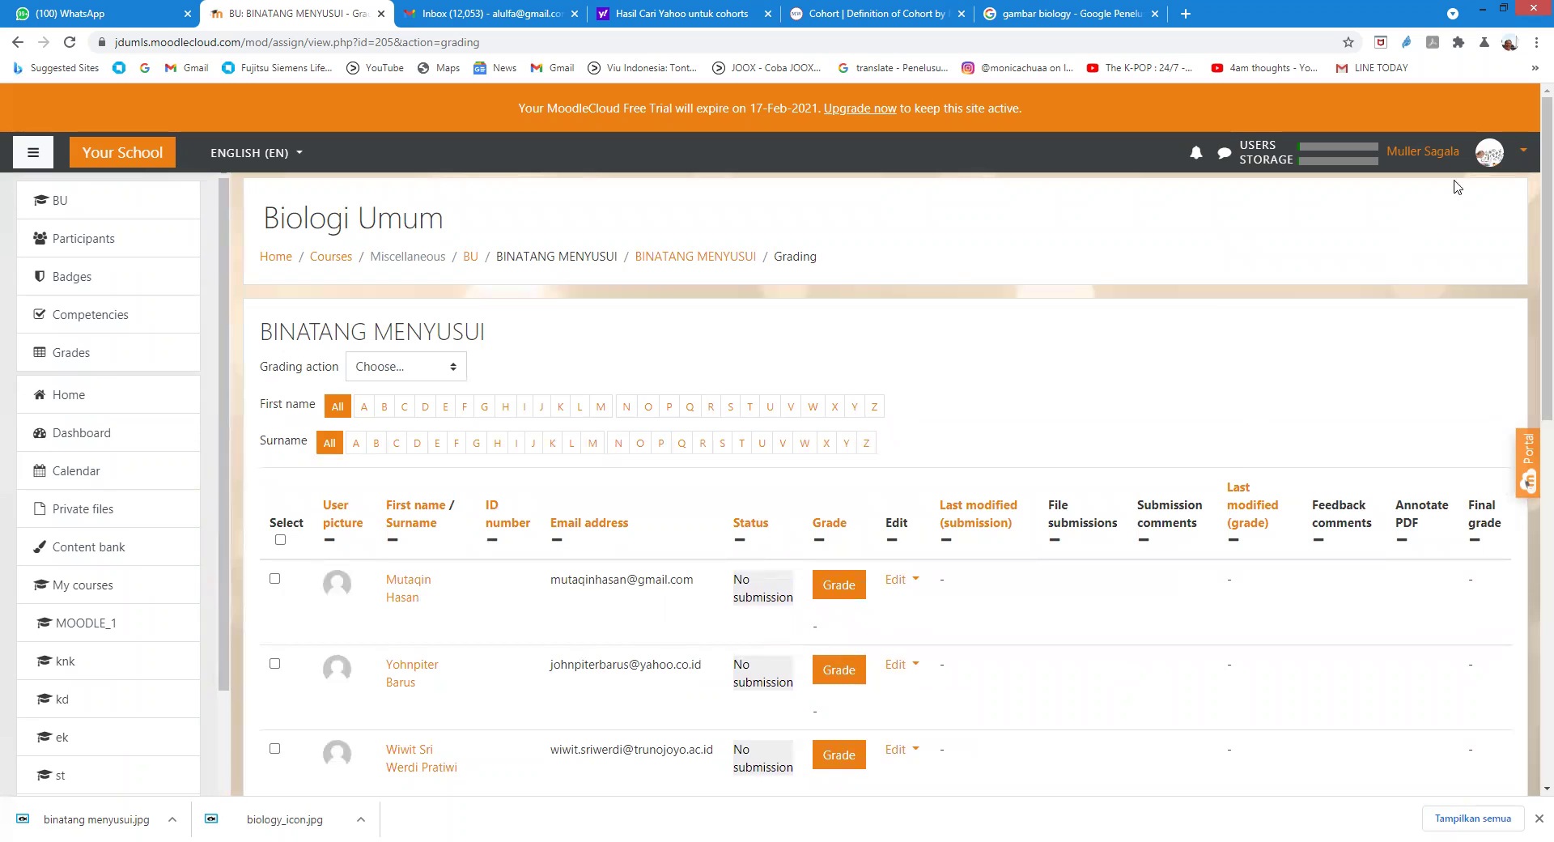
# Step: Log out of the teacher account and sign in with the student's username and password
pyautogui.click(1491, 155)
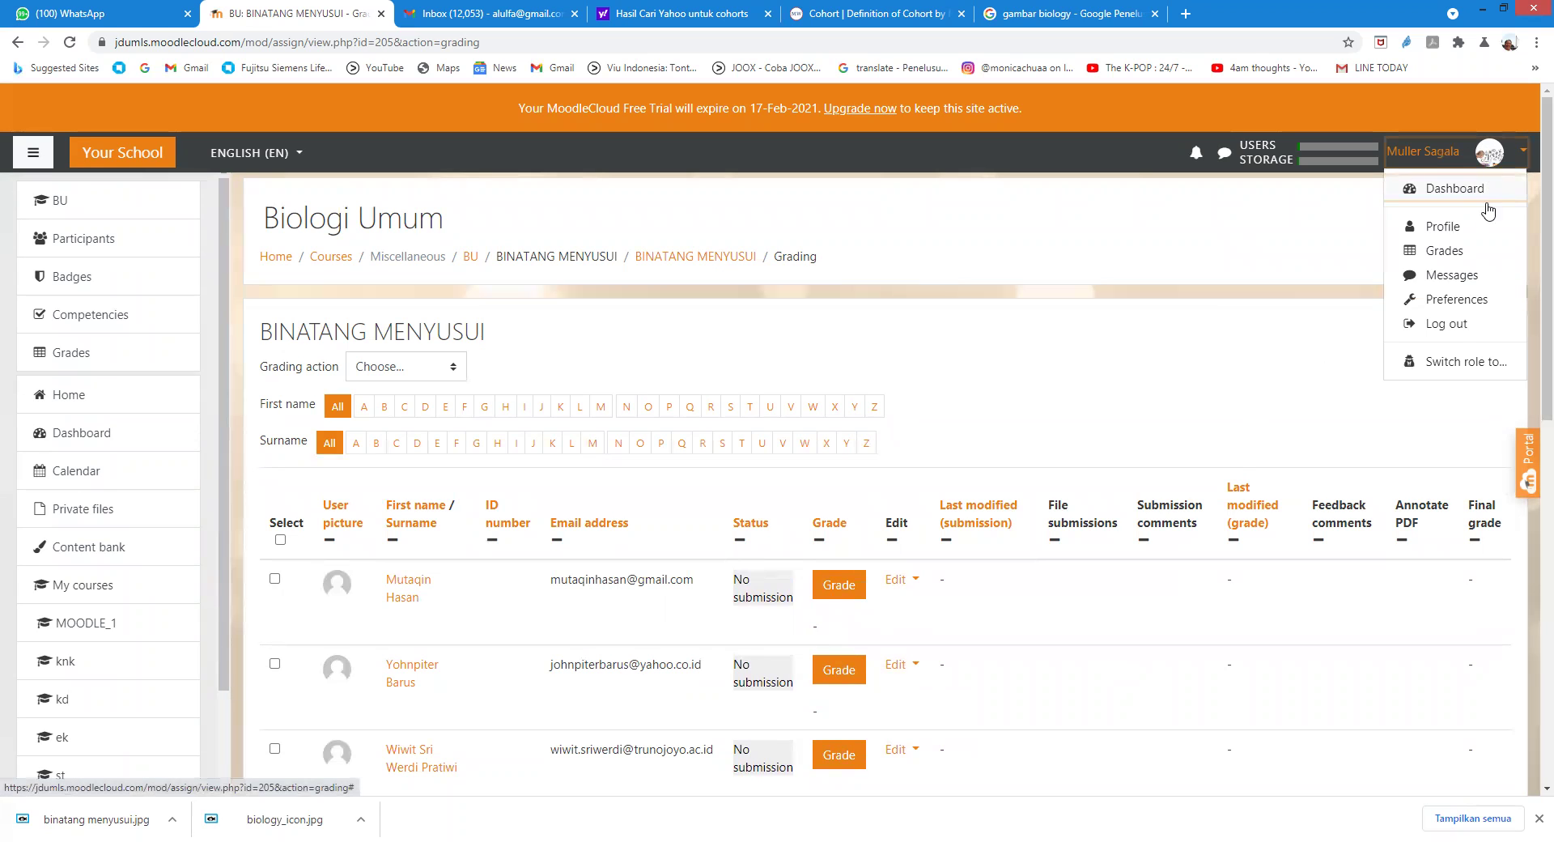
pyautogui.click(1464, 324)
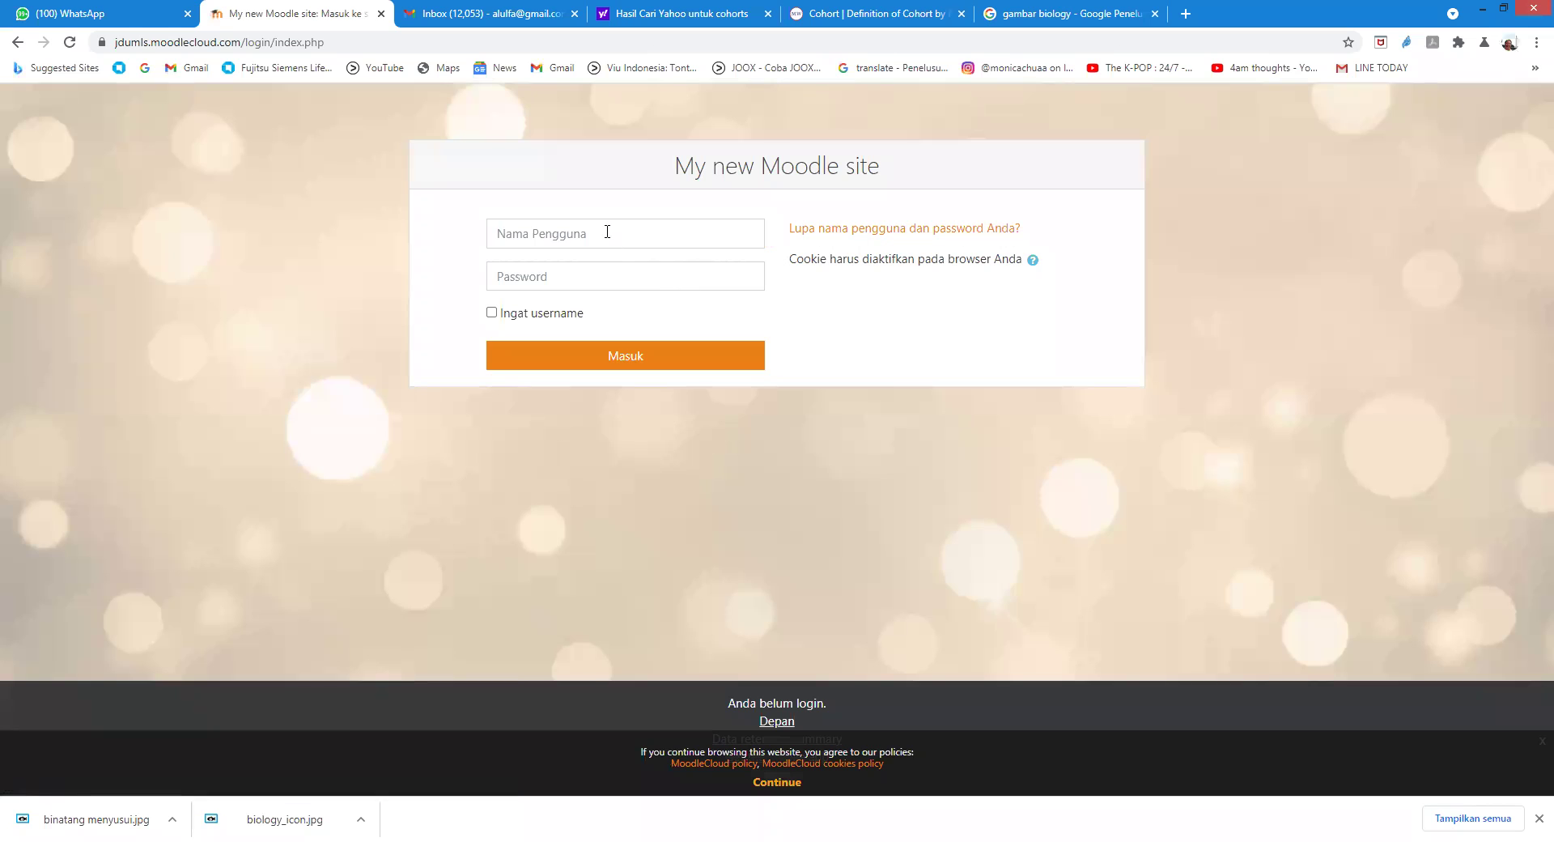
pyautogui.click(608, 233)
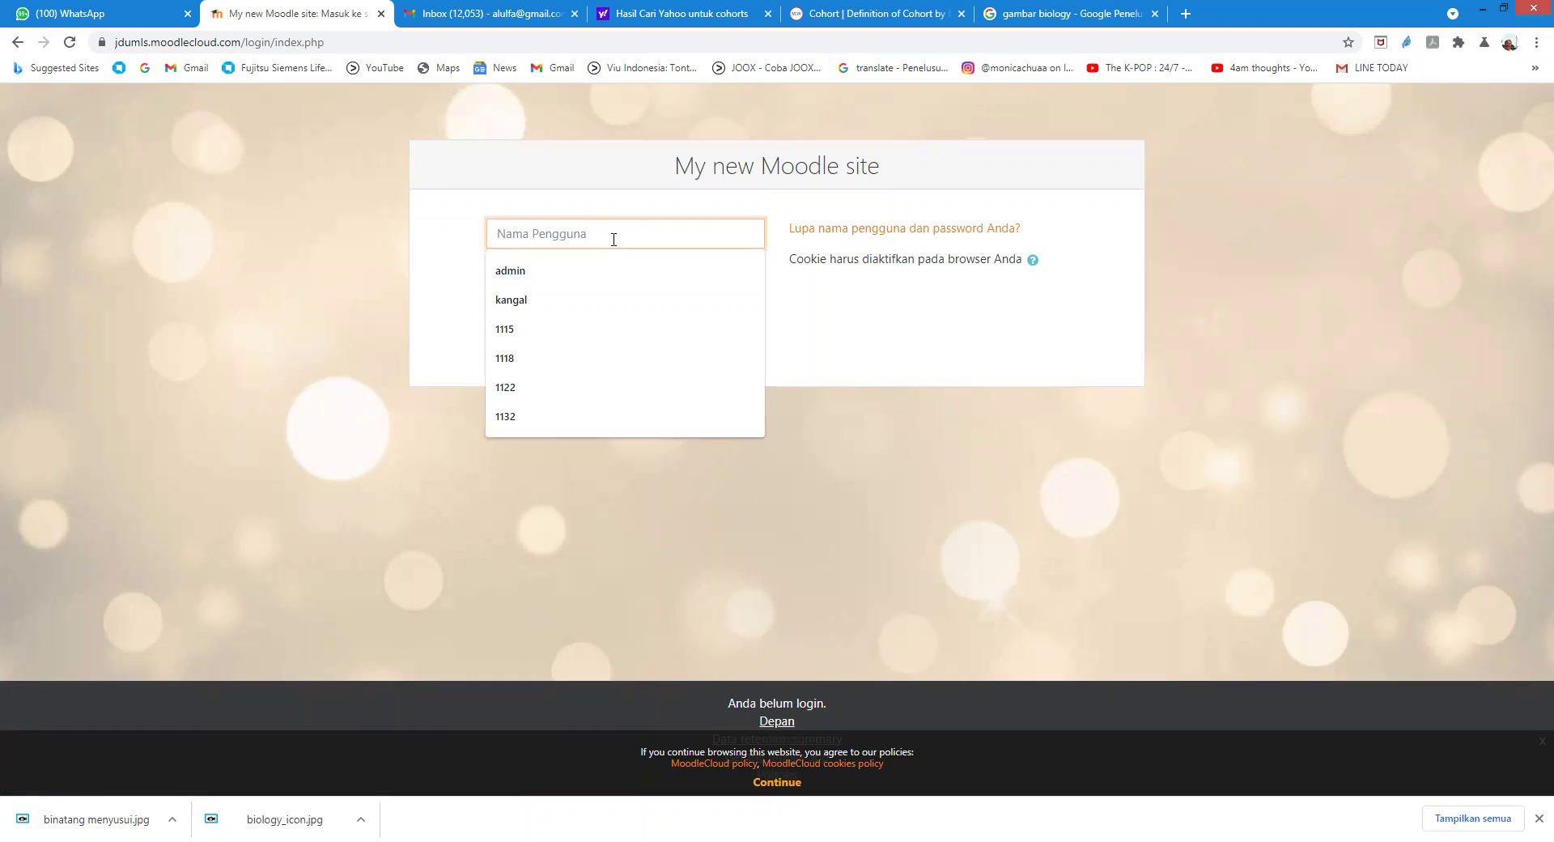
pyautogui.write('1')
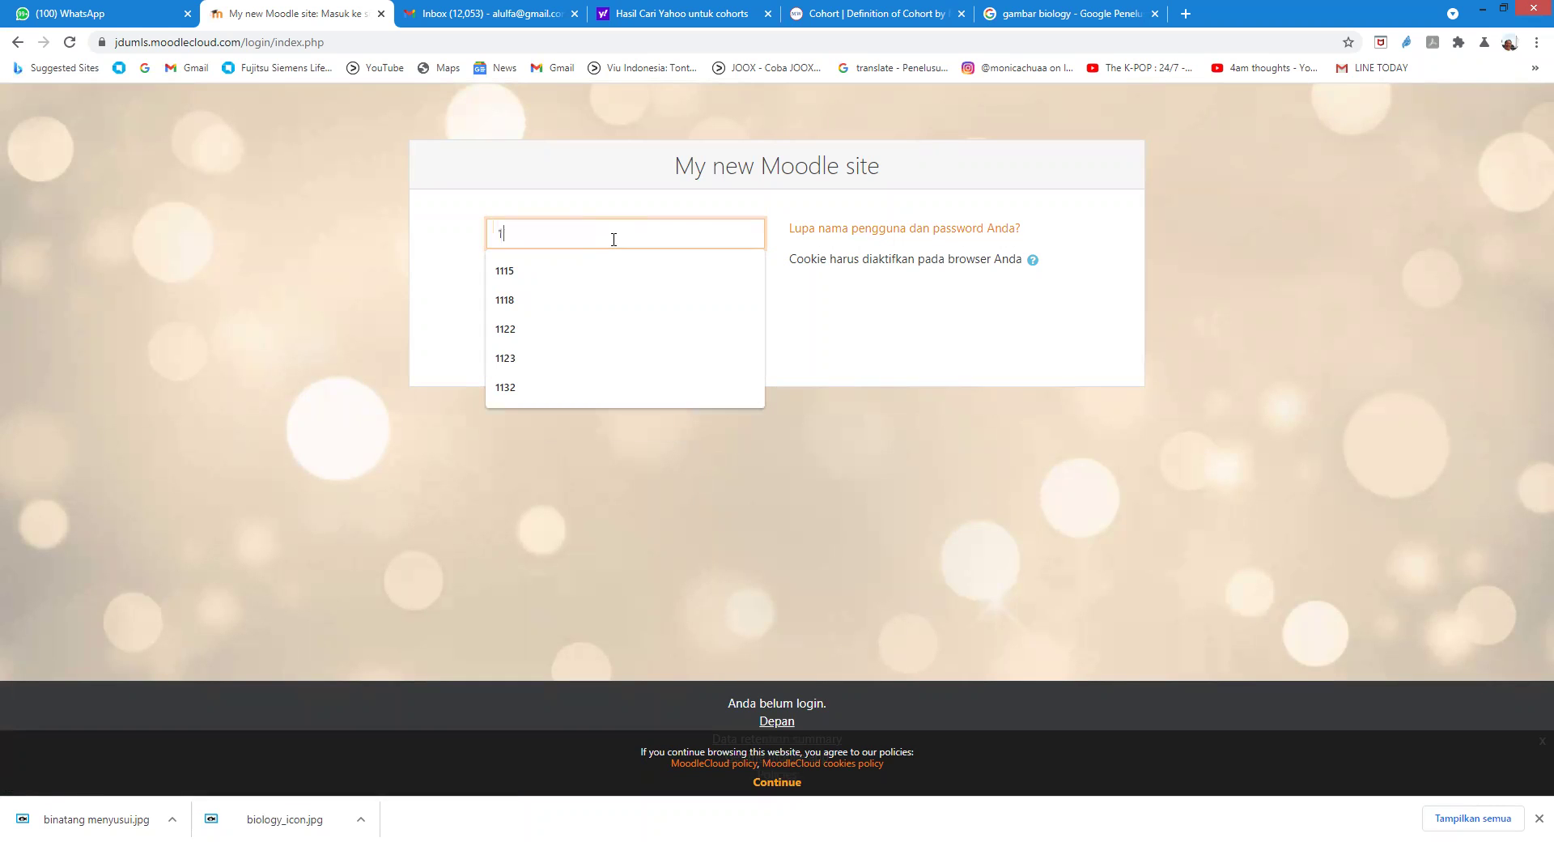
pyautogui.write('123')
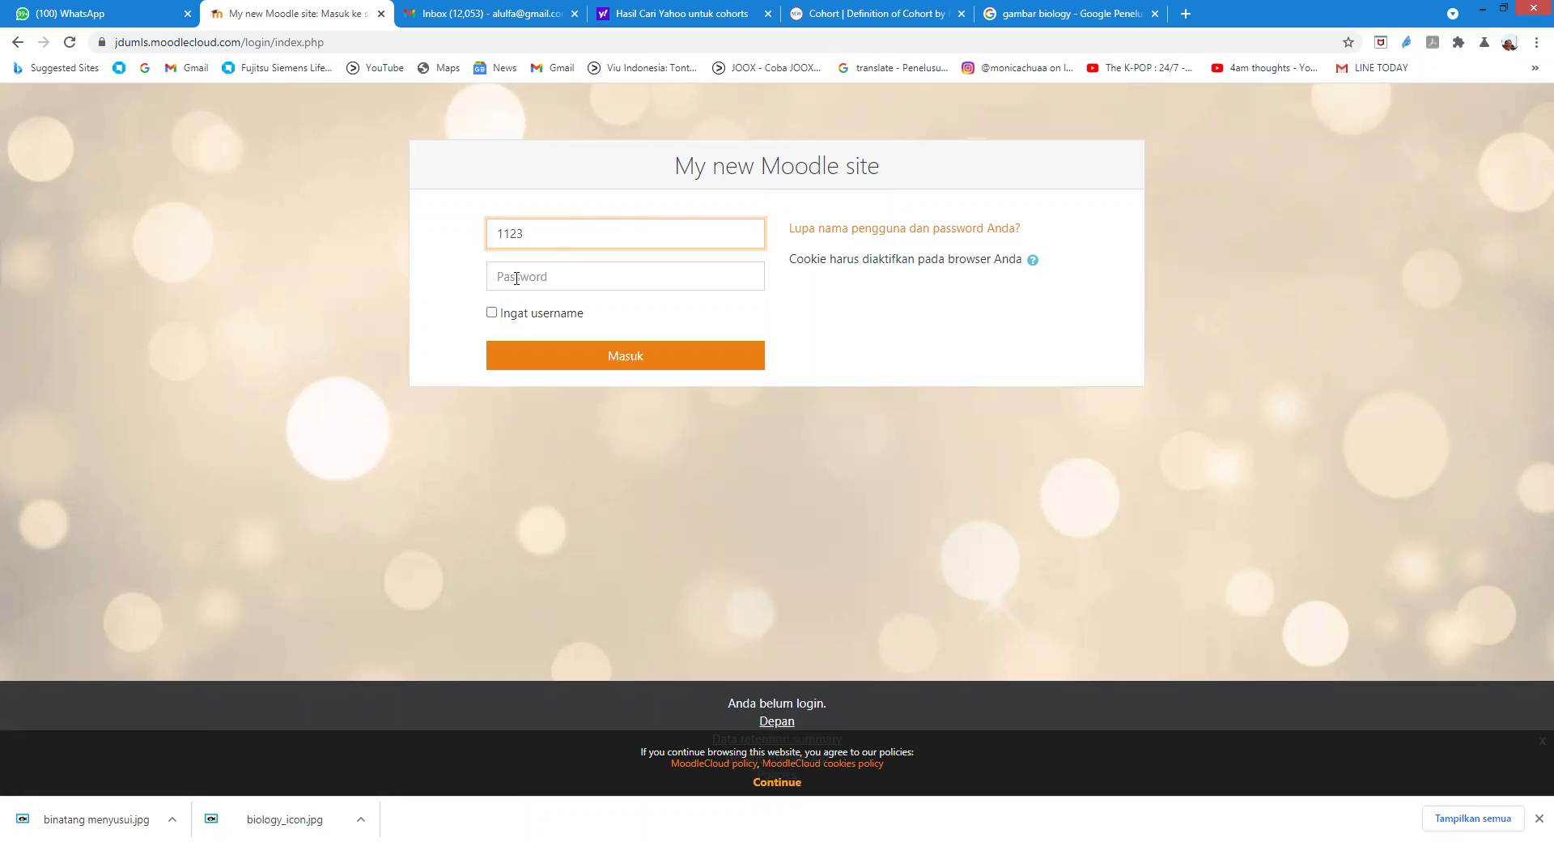
pyautogui.click(549, 278)
pyautogui.write('•')
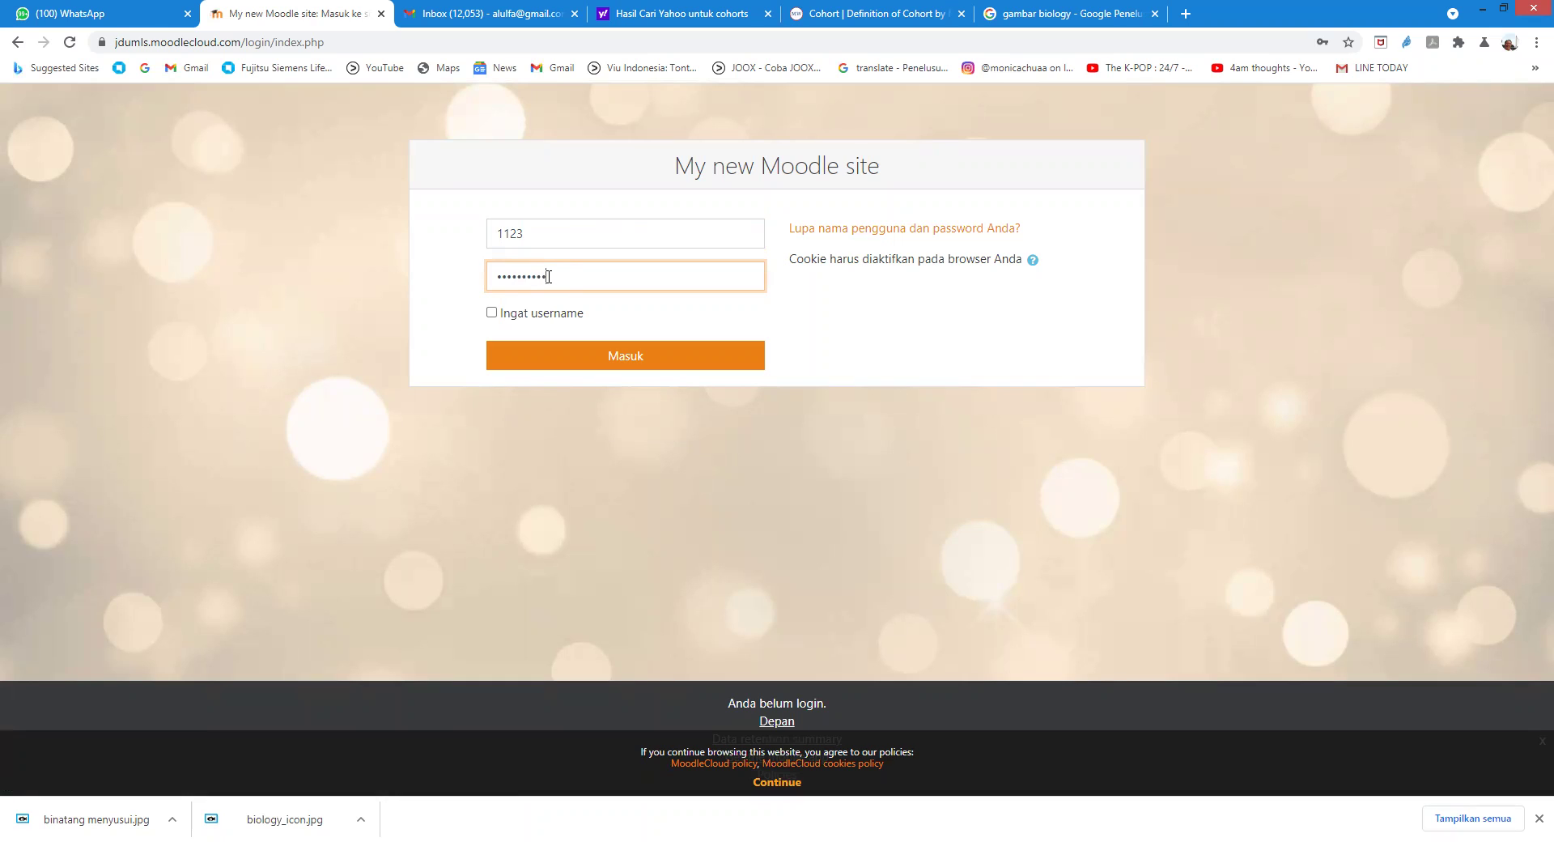
pyautogui.click(619, 358)
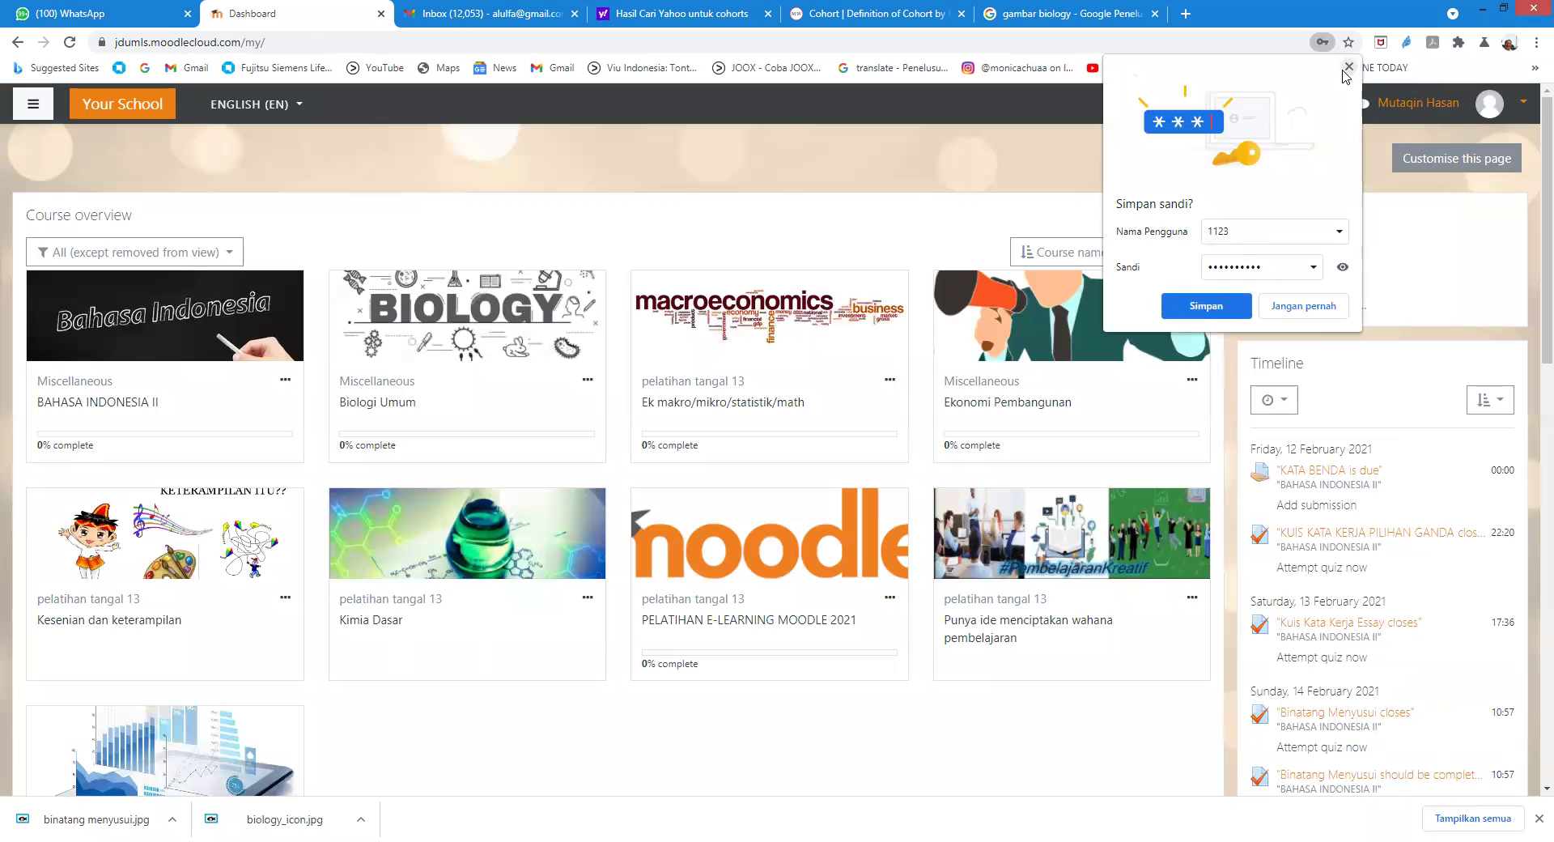
# Step: Dismiss the save-password prompt and start a submission for the BINATANG MENYUSUI assignment in Biologi Umum
pyautogui.click(1124, 413)
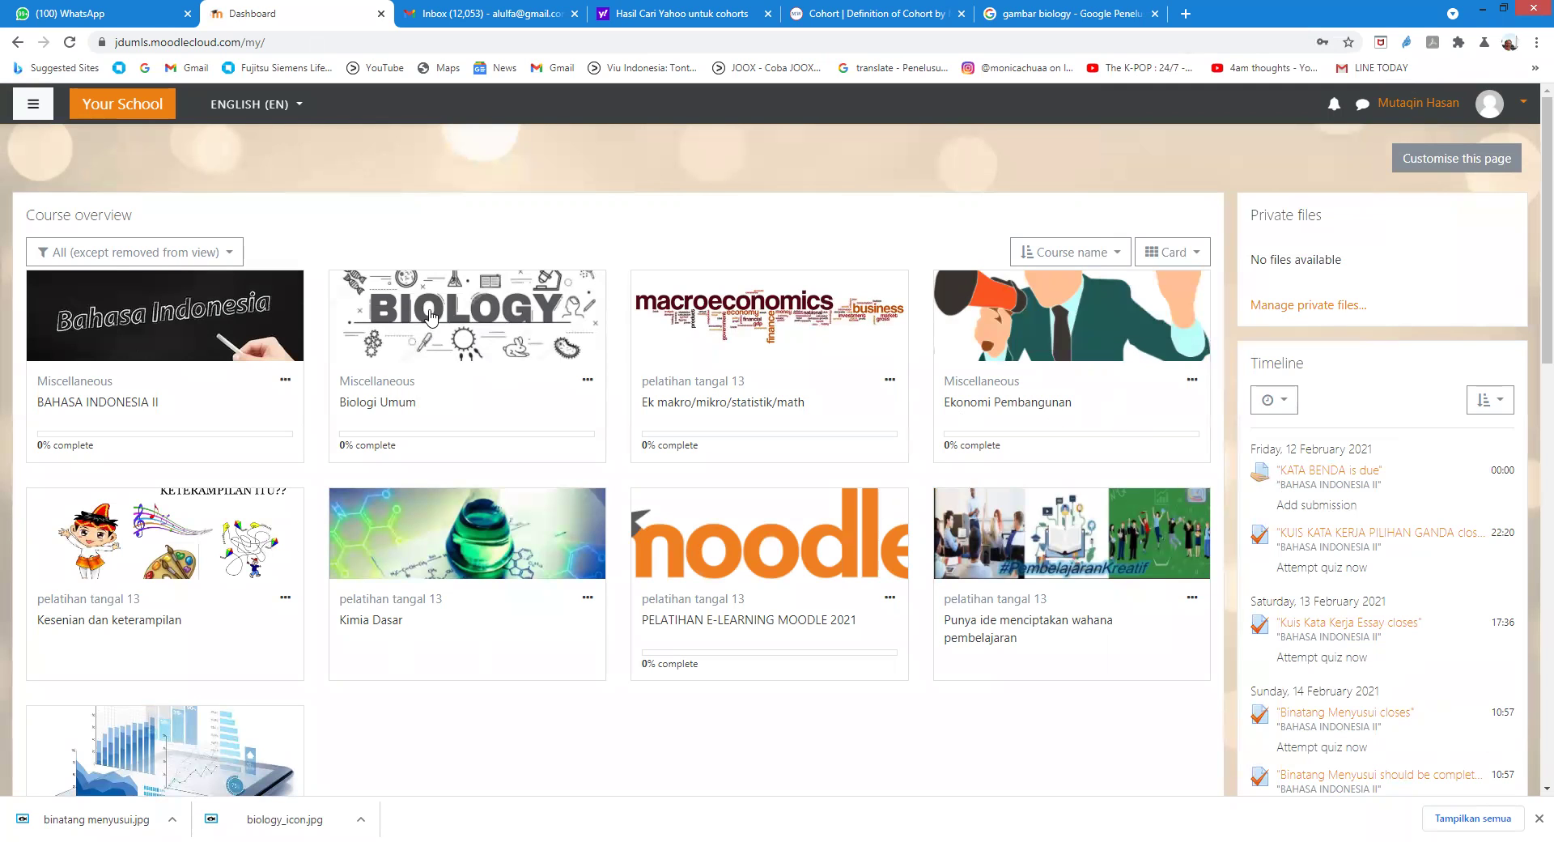
pyautogui.click(431, 322)
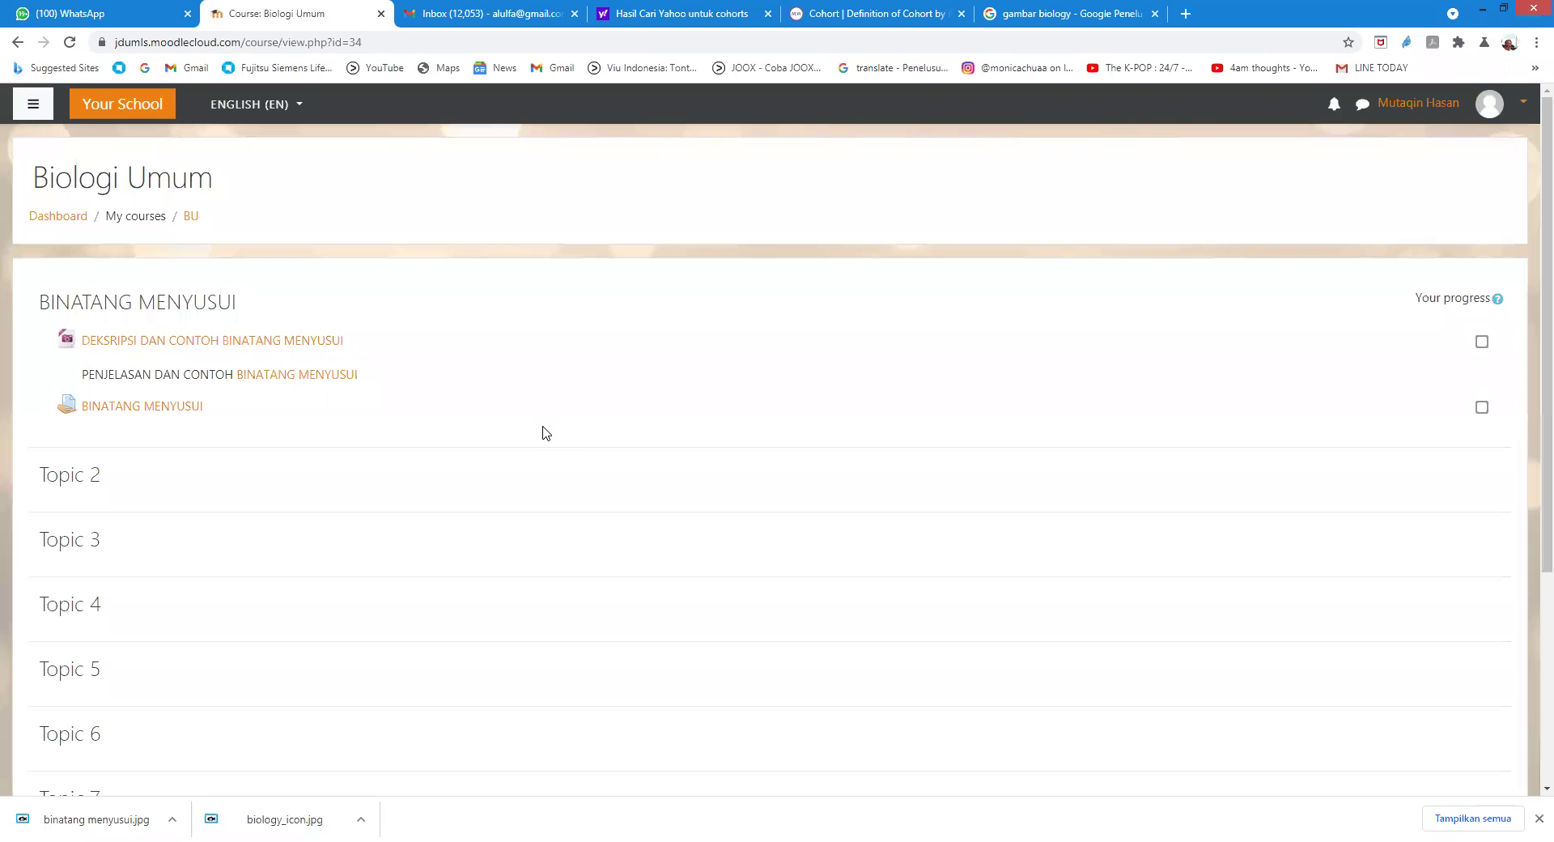
pyautogui.click(145, 409)
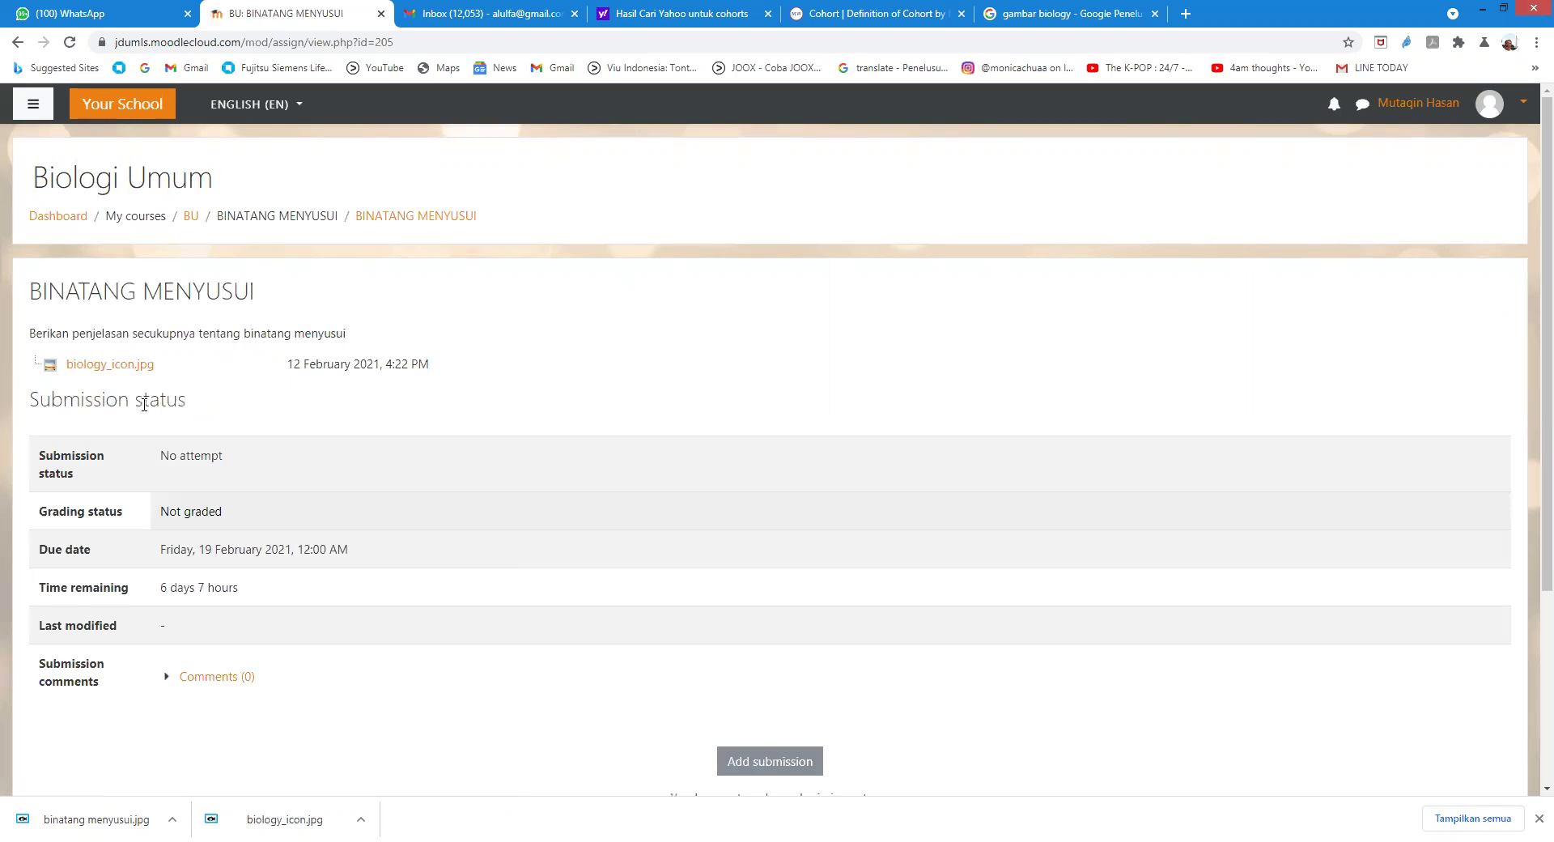
pyautogui.scroll(-1, 723, 587)
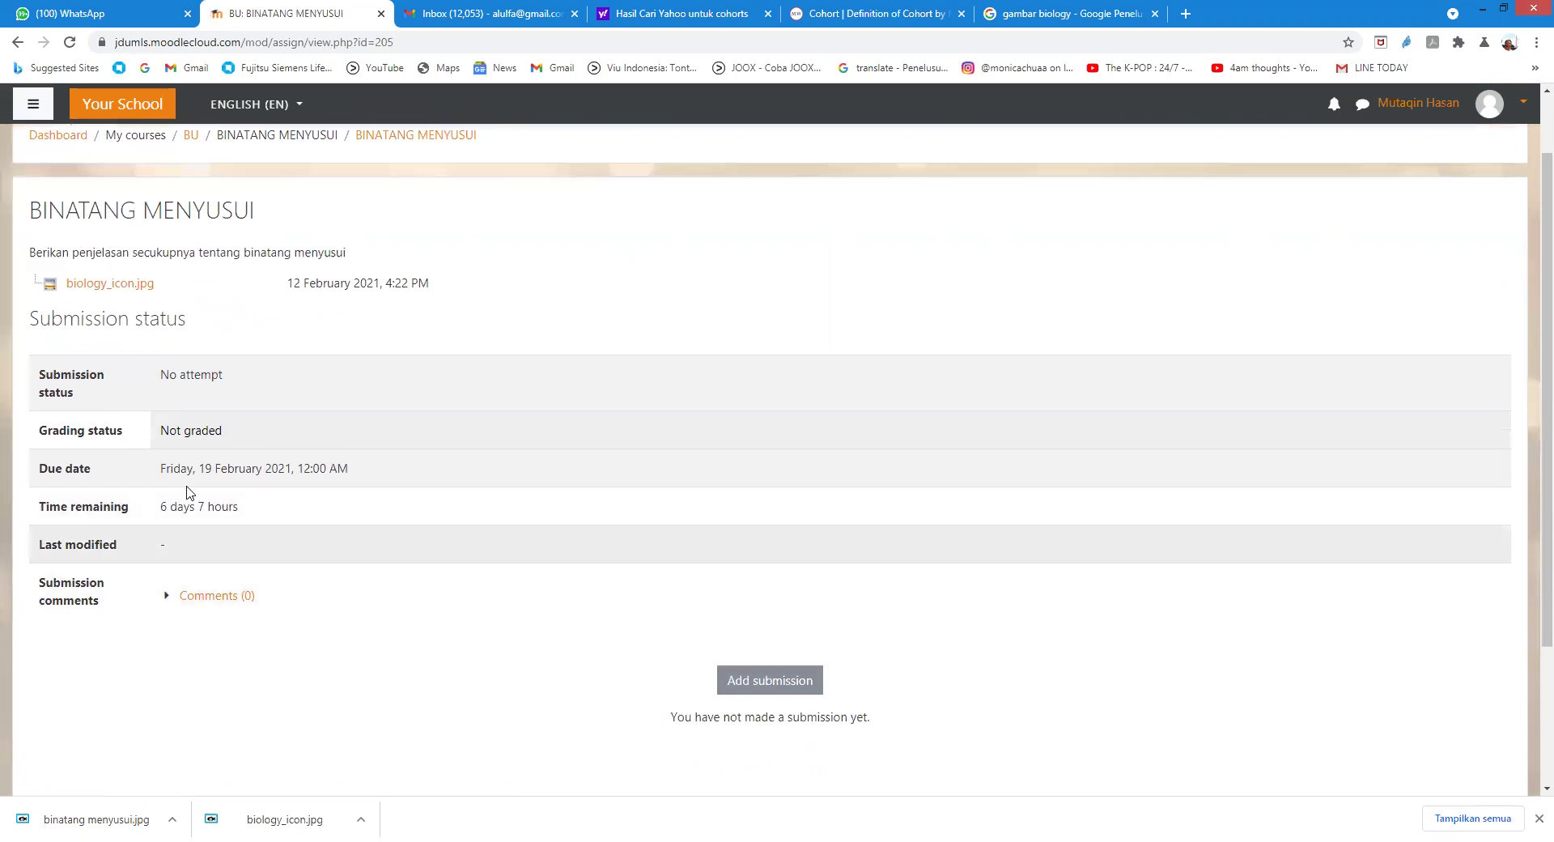
pyautogui.click(751, 687)
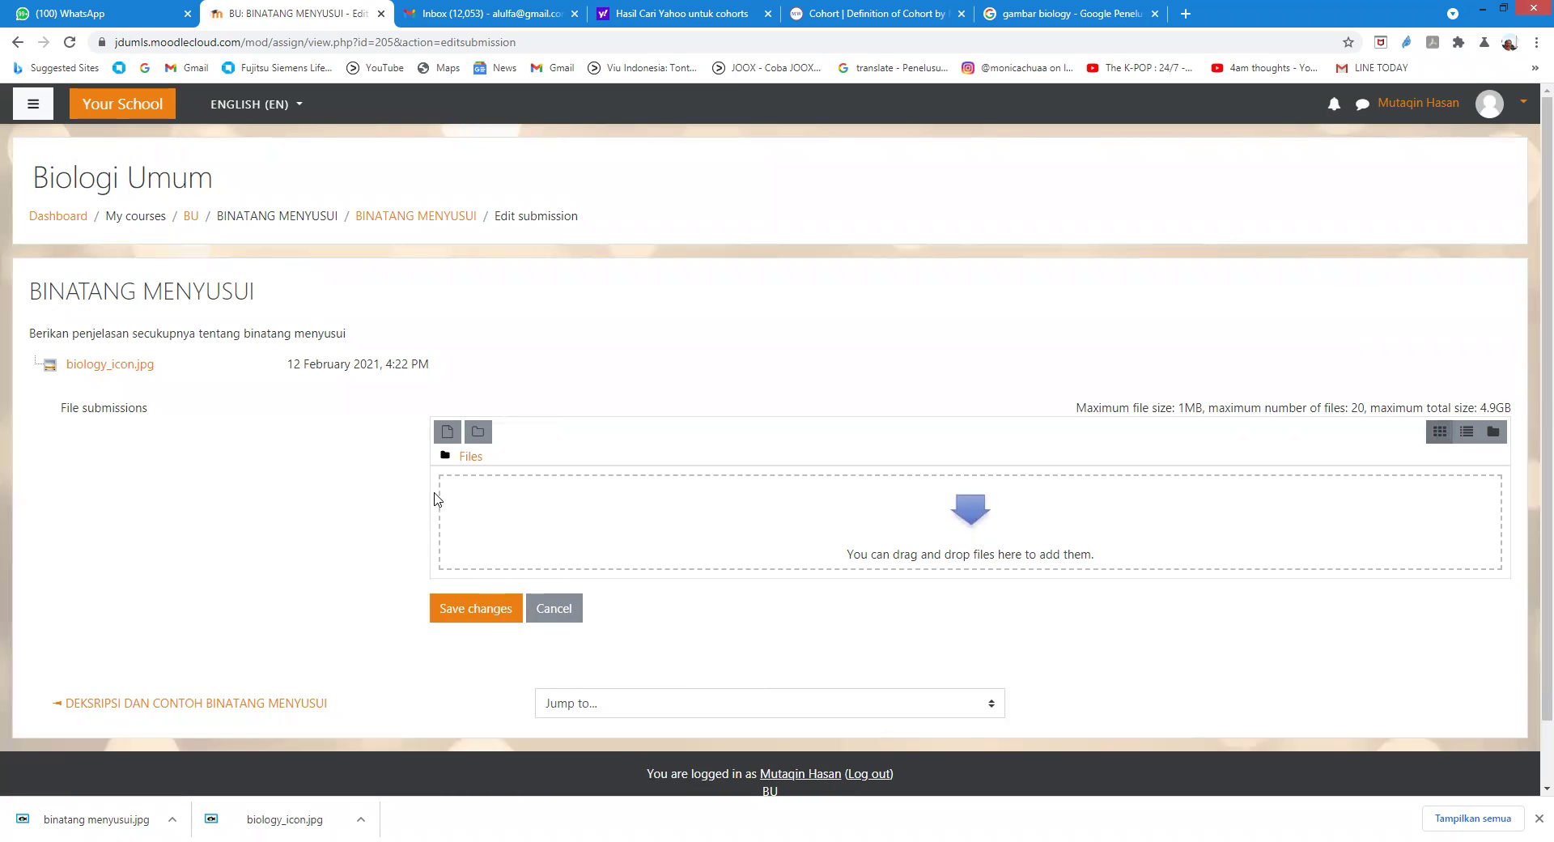
# Step: Upload 9 doa.jpg to the BINATANG MENYUSUI submission and save the changes
pyautogui.click(447, 437)
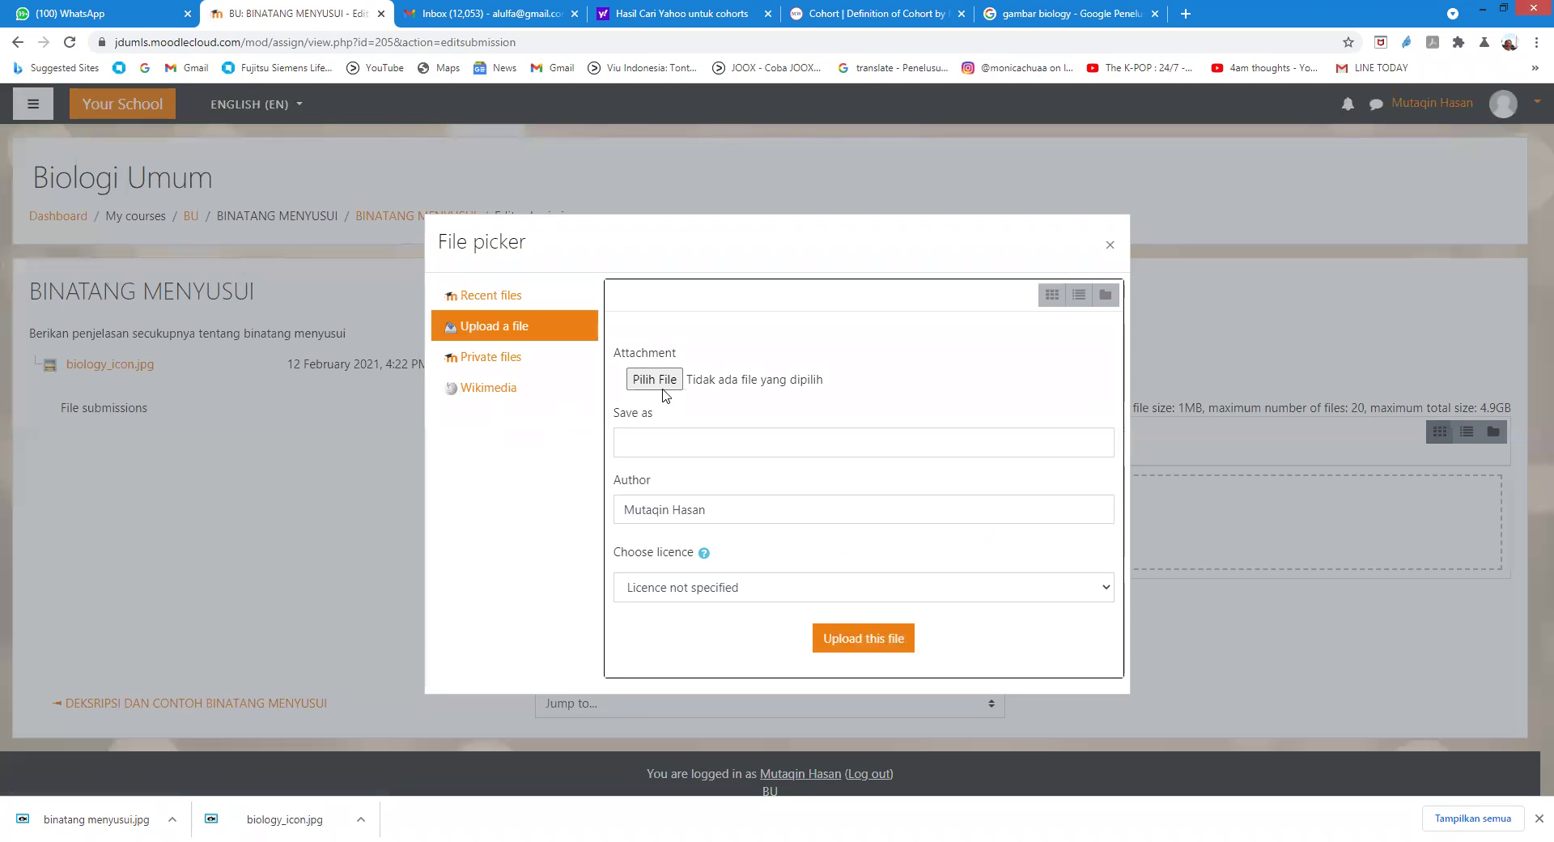
pyautogui.click(663, 389)
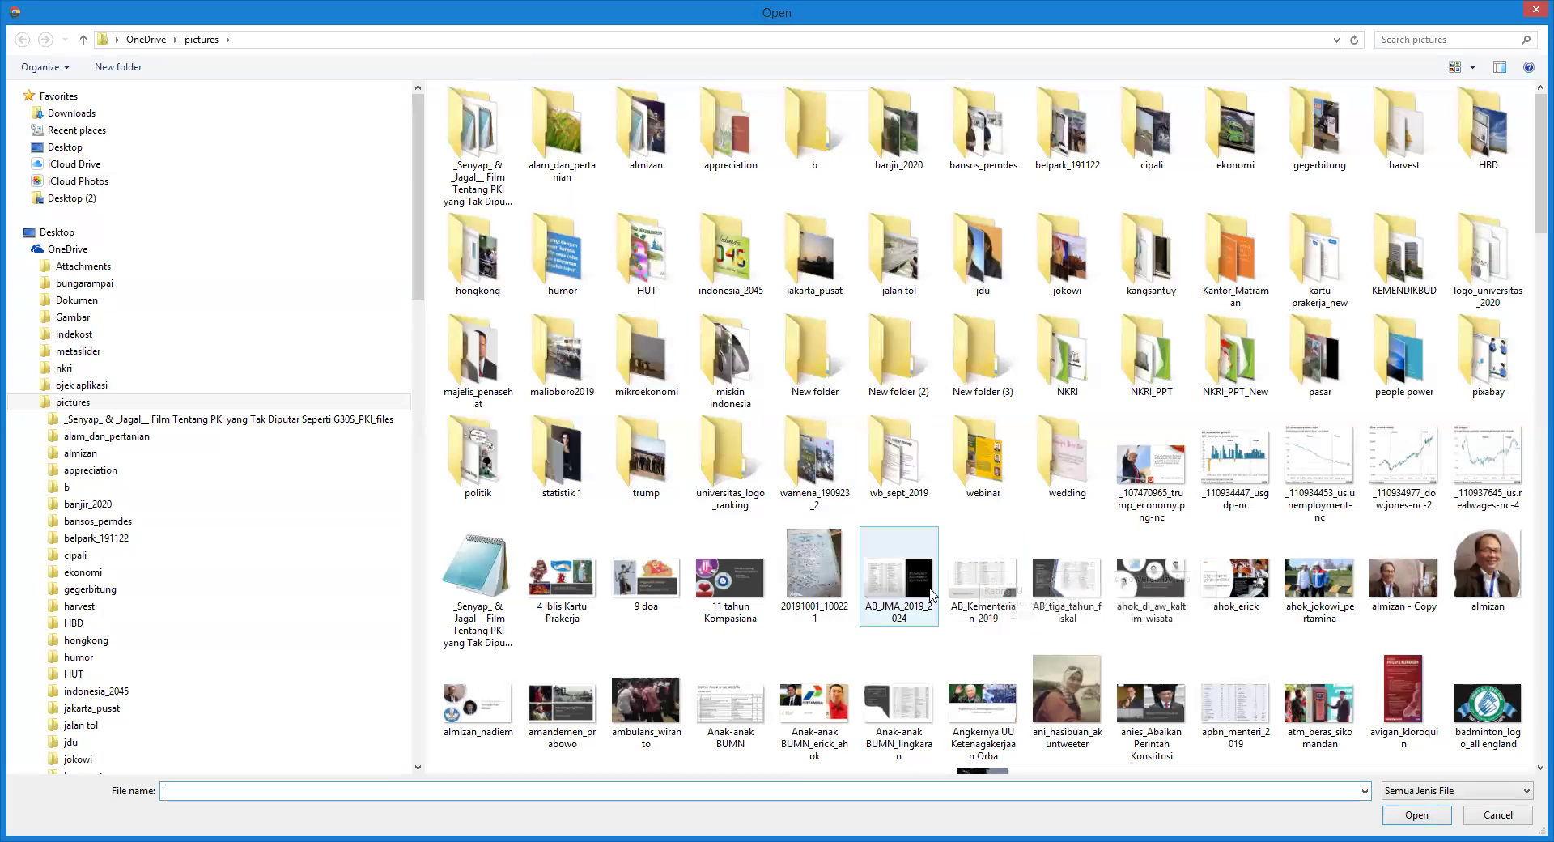
pyautogui.click(641, 588)
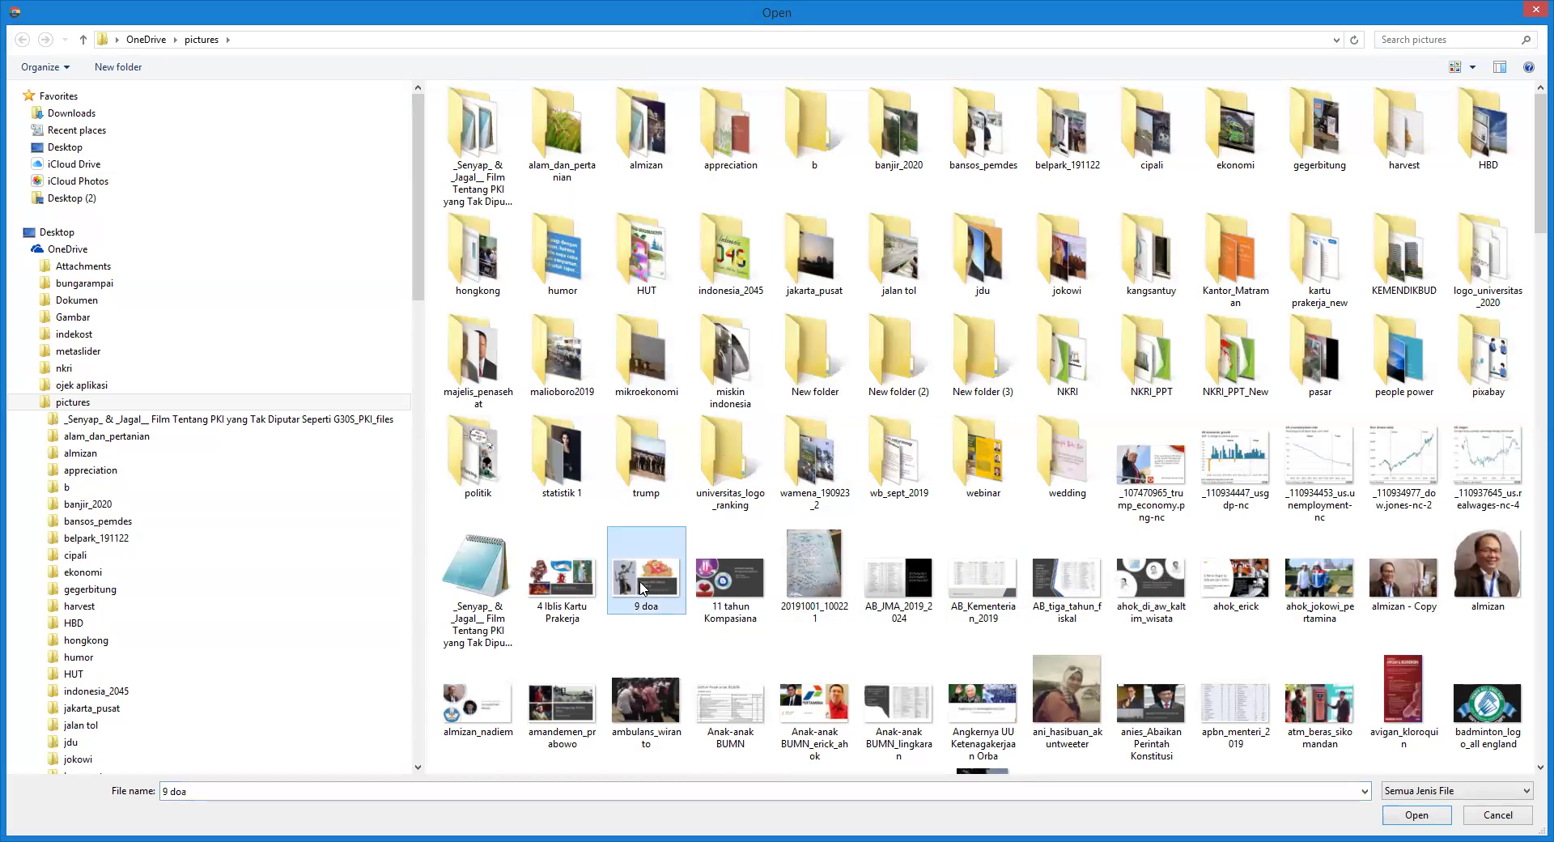
pyautogui.click(1412, 817)
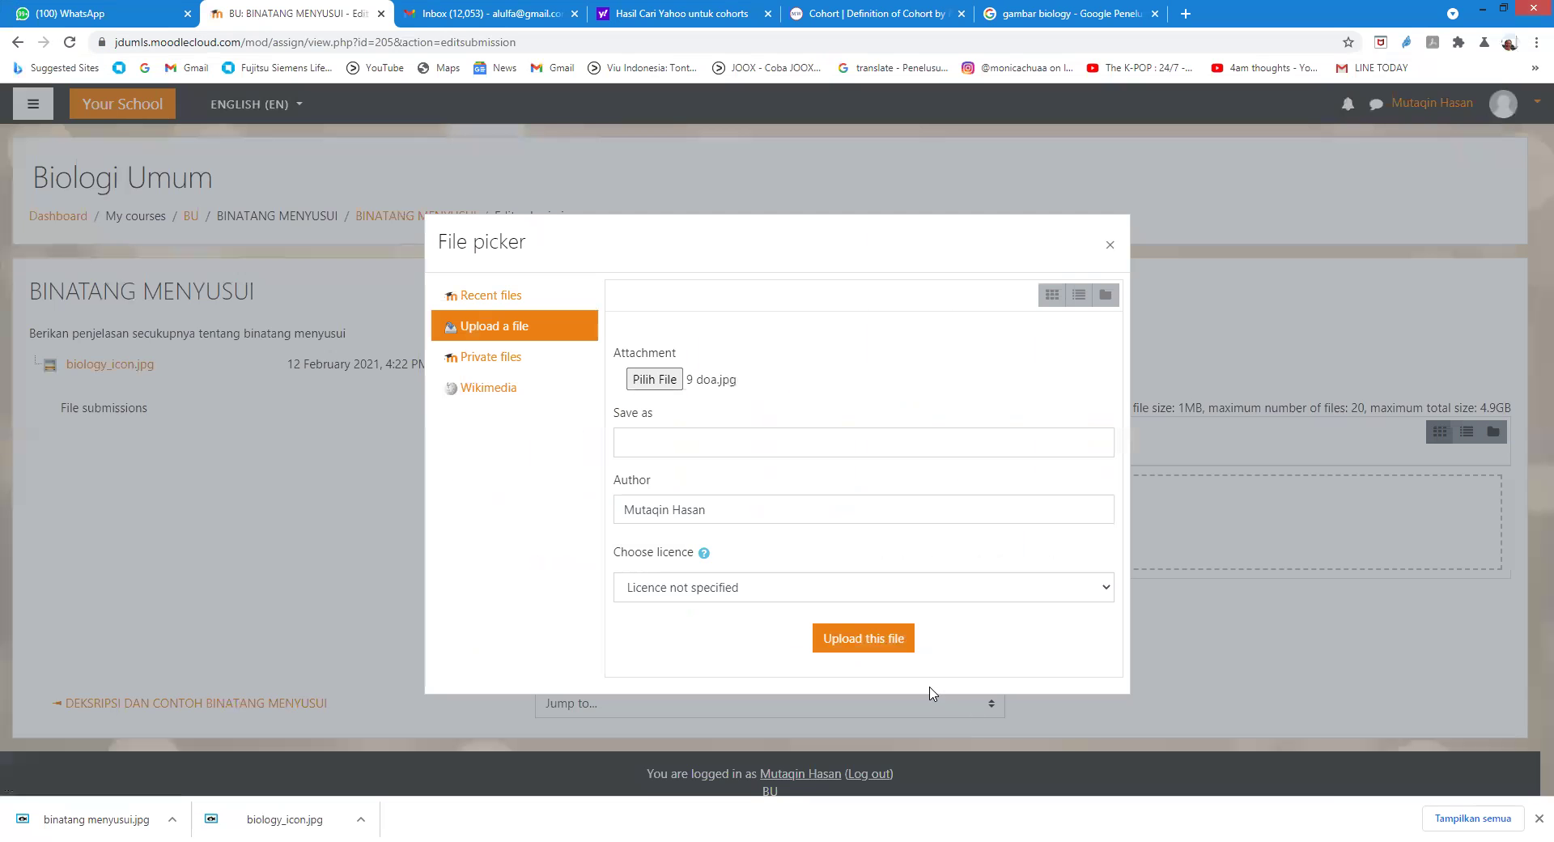
pyautogui.click(876, 644)
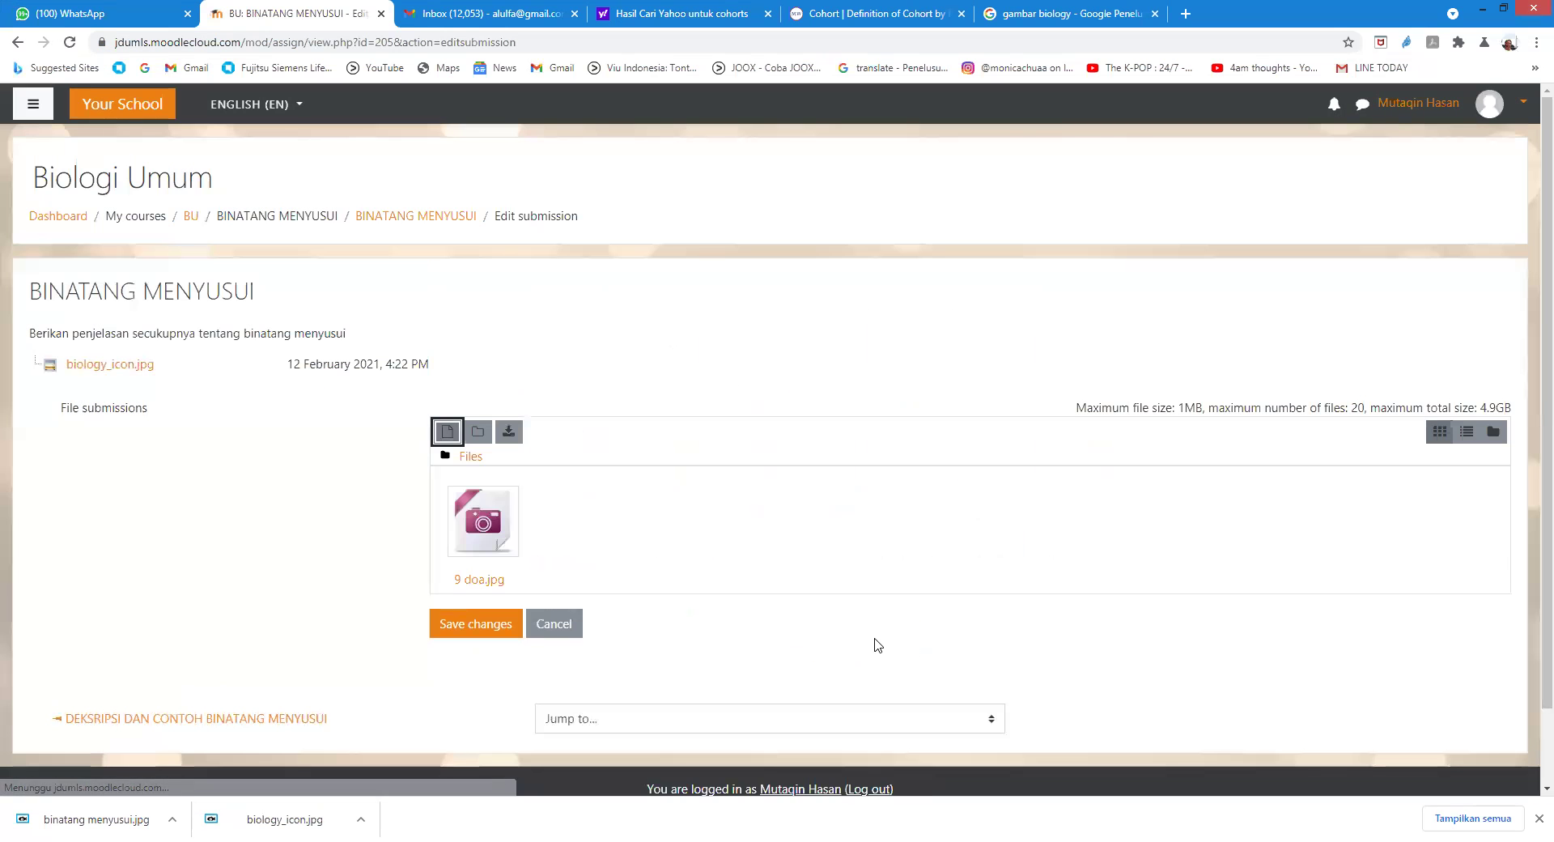
pyautogui.scroll(-1, 814, 643)
pyautogui.click(477, 544)
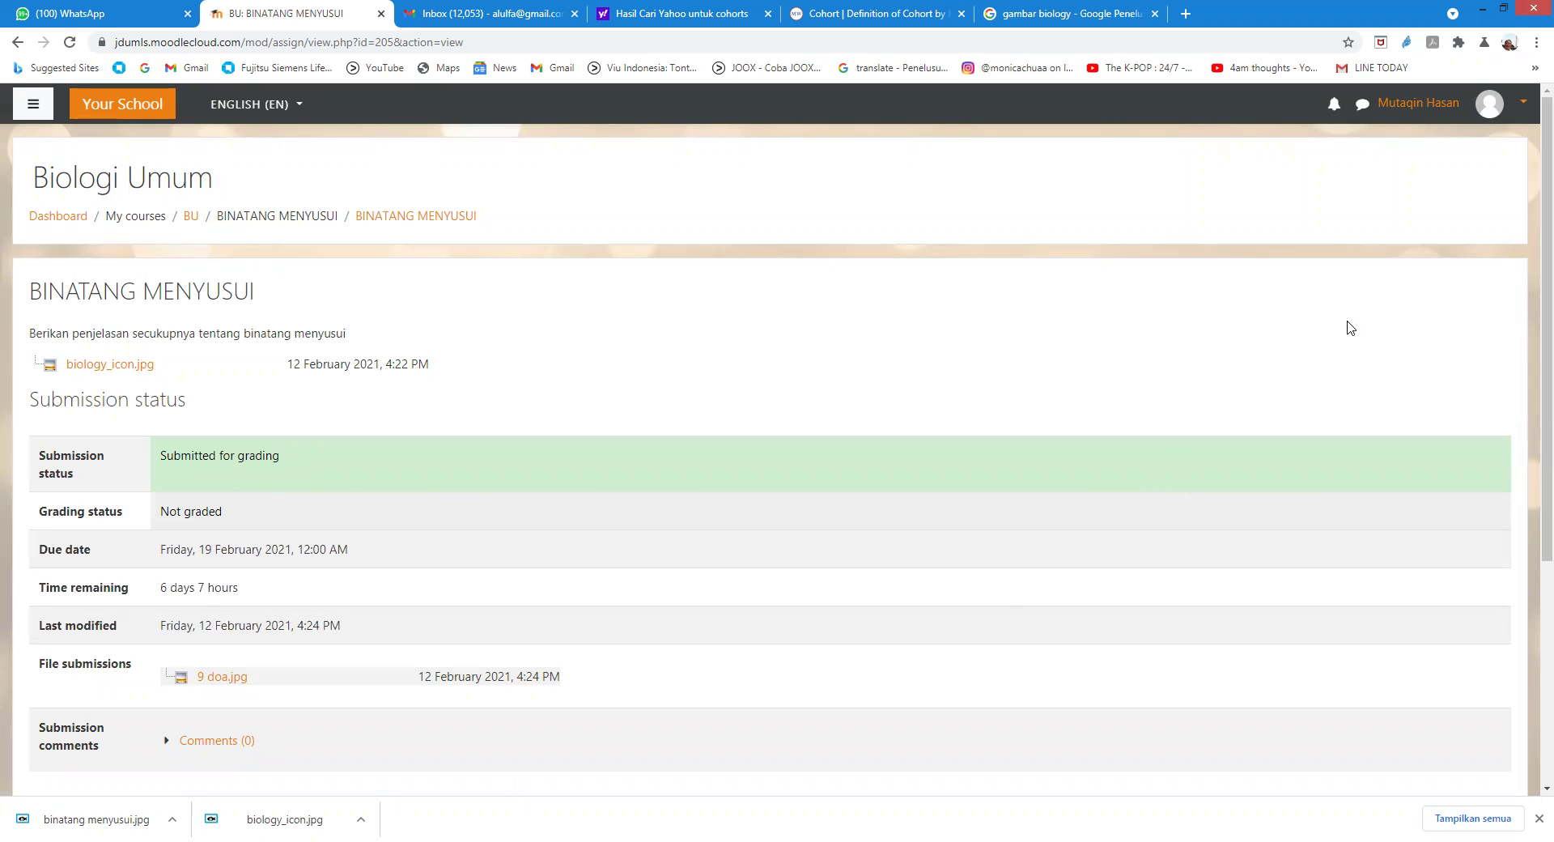
pyautogui.click(1487, 106)
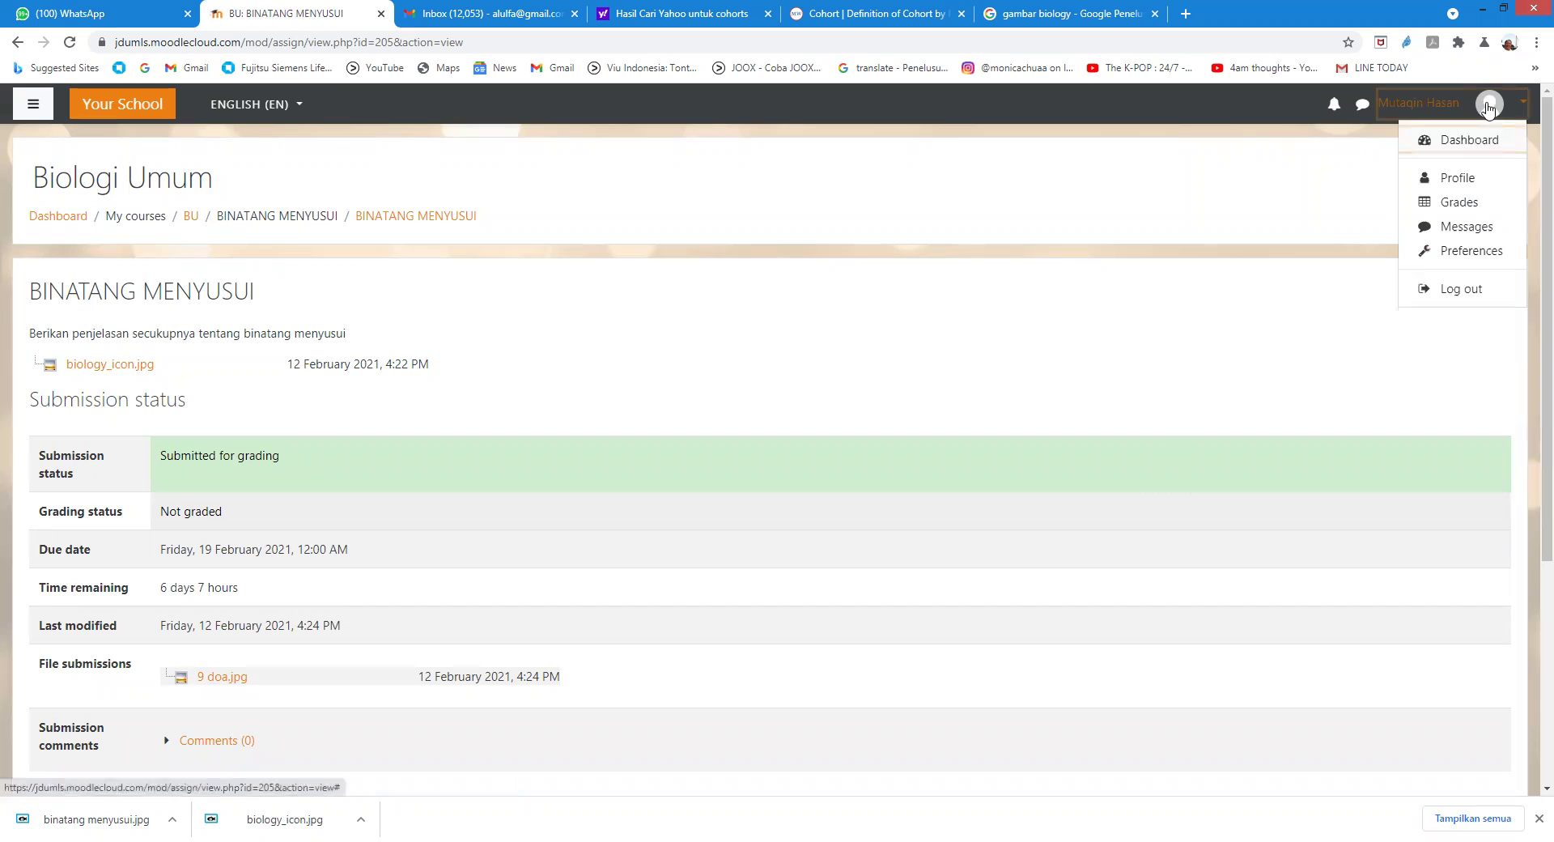
# Step: Sign out and log in with a second student's username and password, declining to save the password
pyautogui.click(1466, 291)
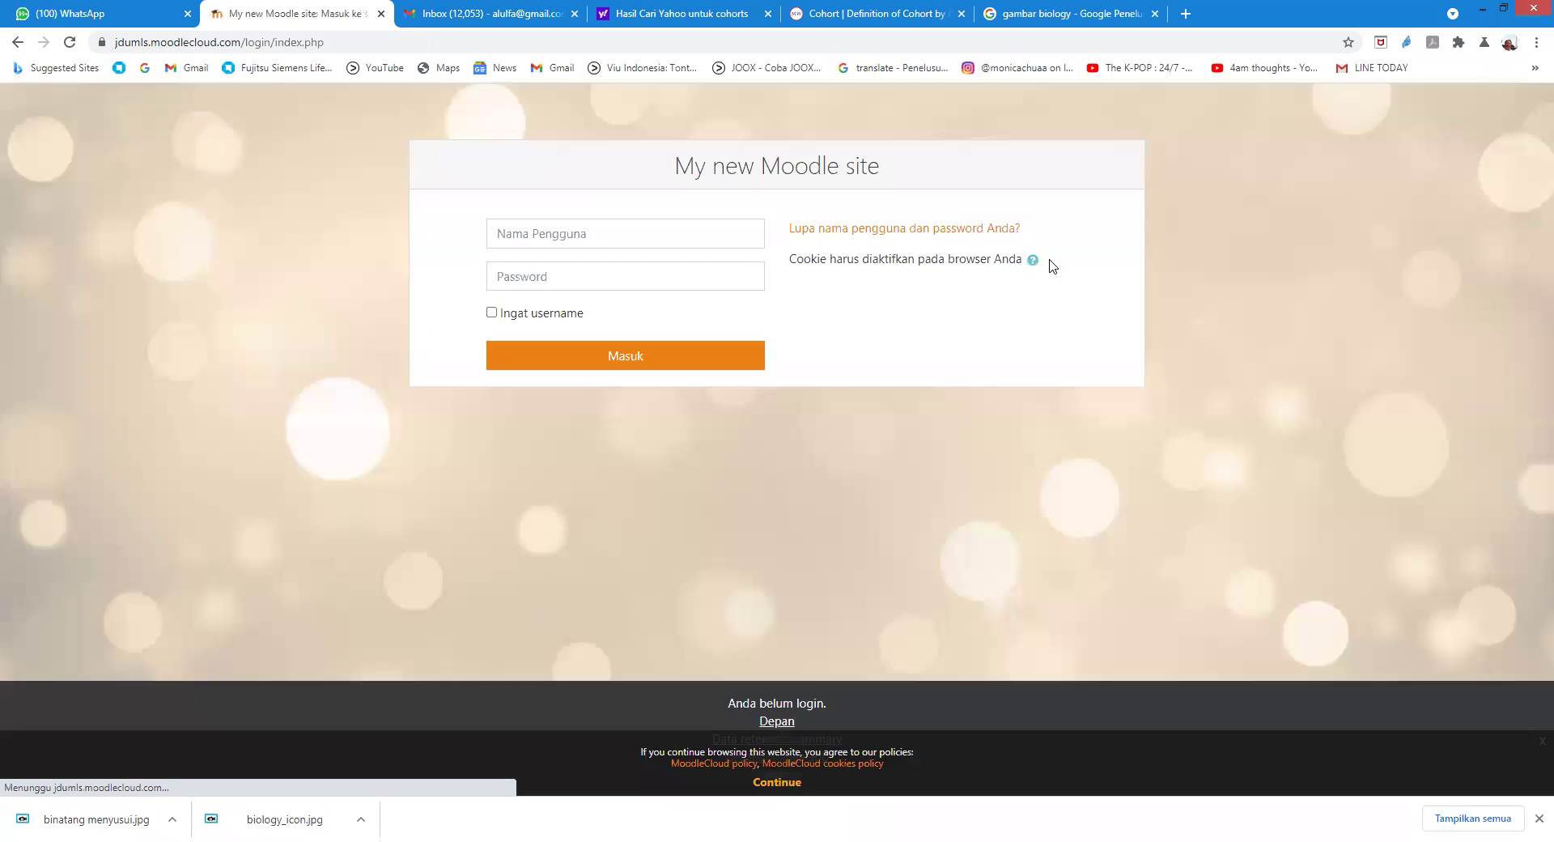
pyautogui.click(630, 232)
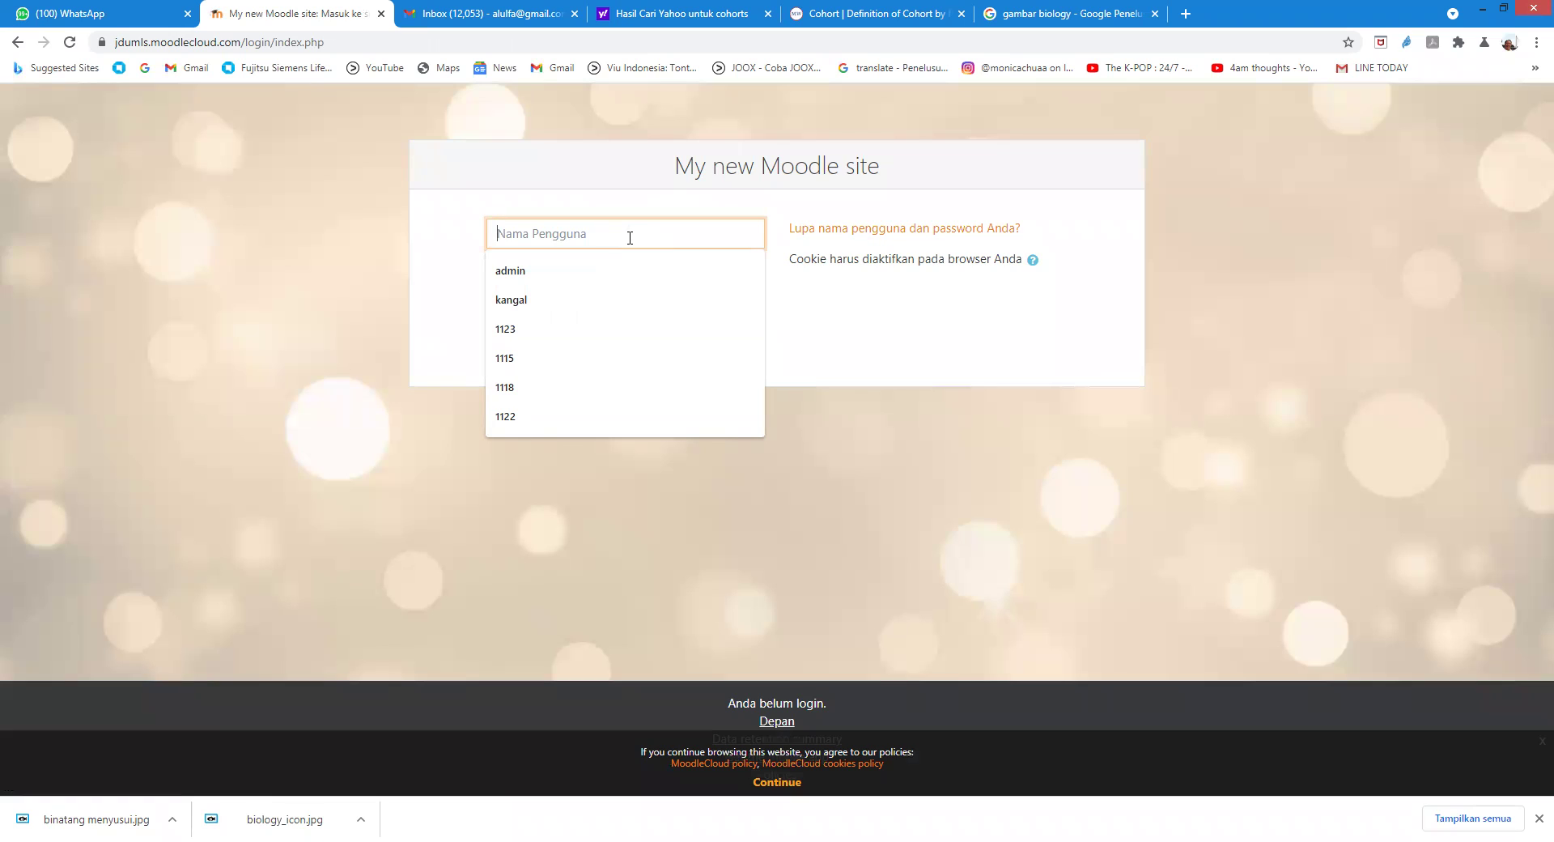
pyautogui.write('11')
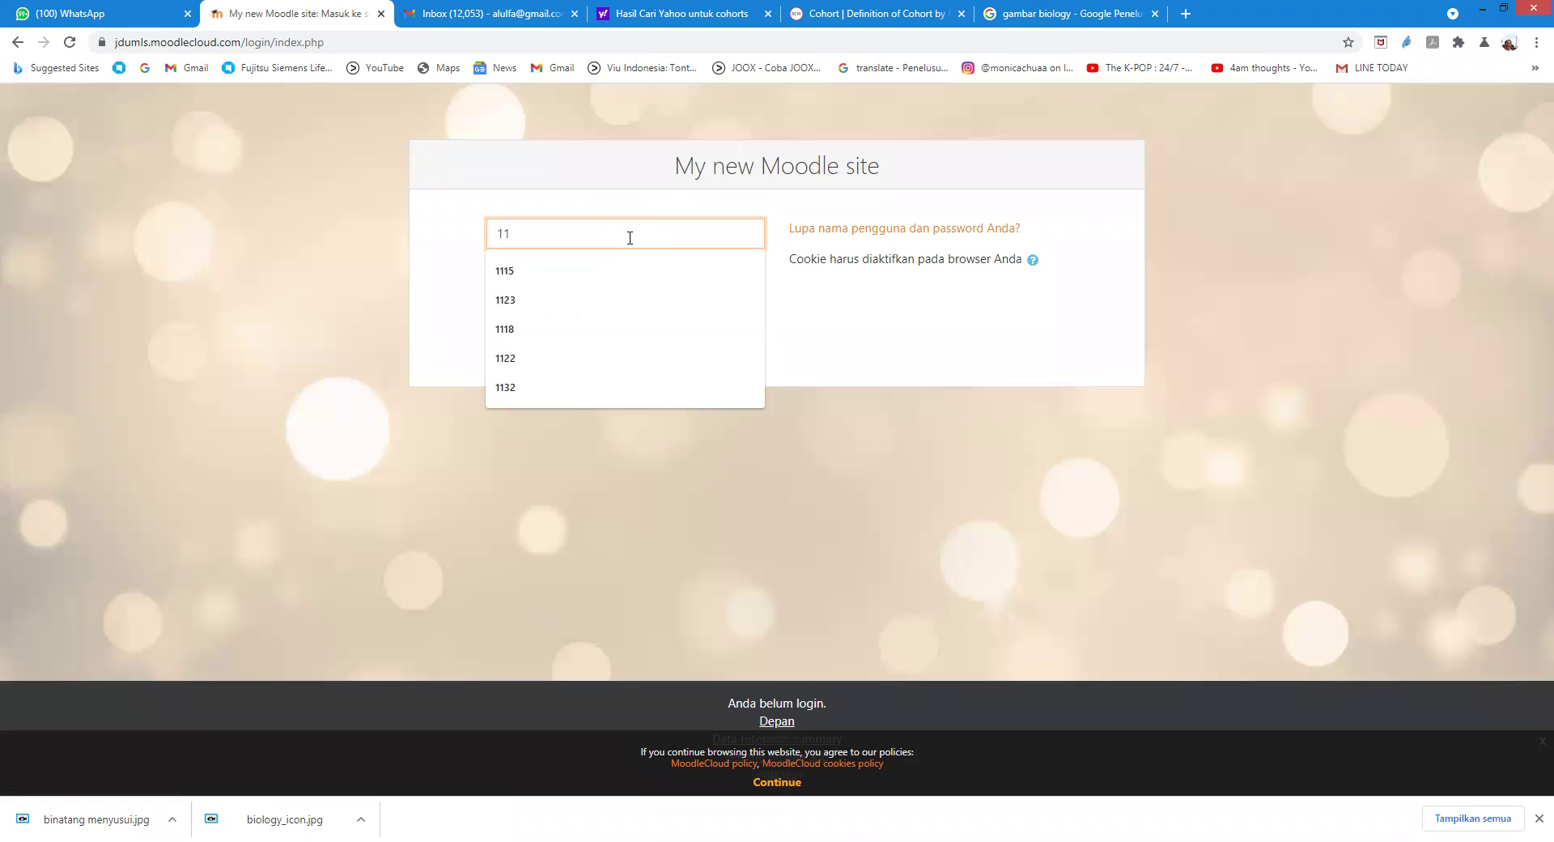
pyautogui.write('29')
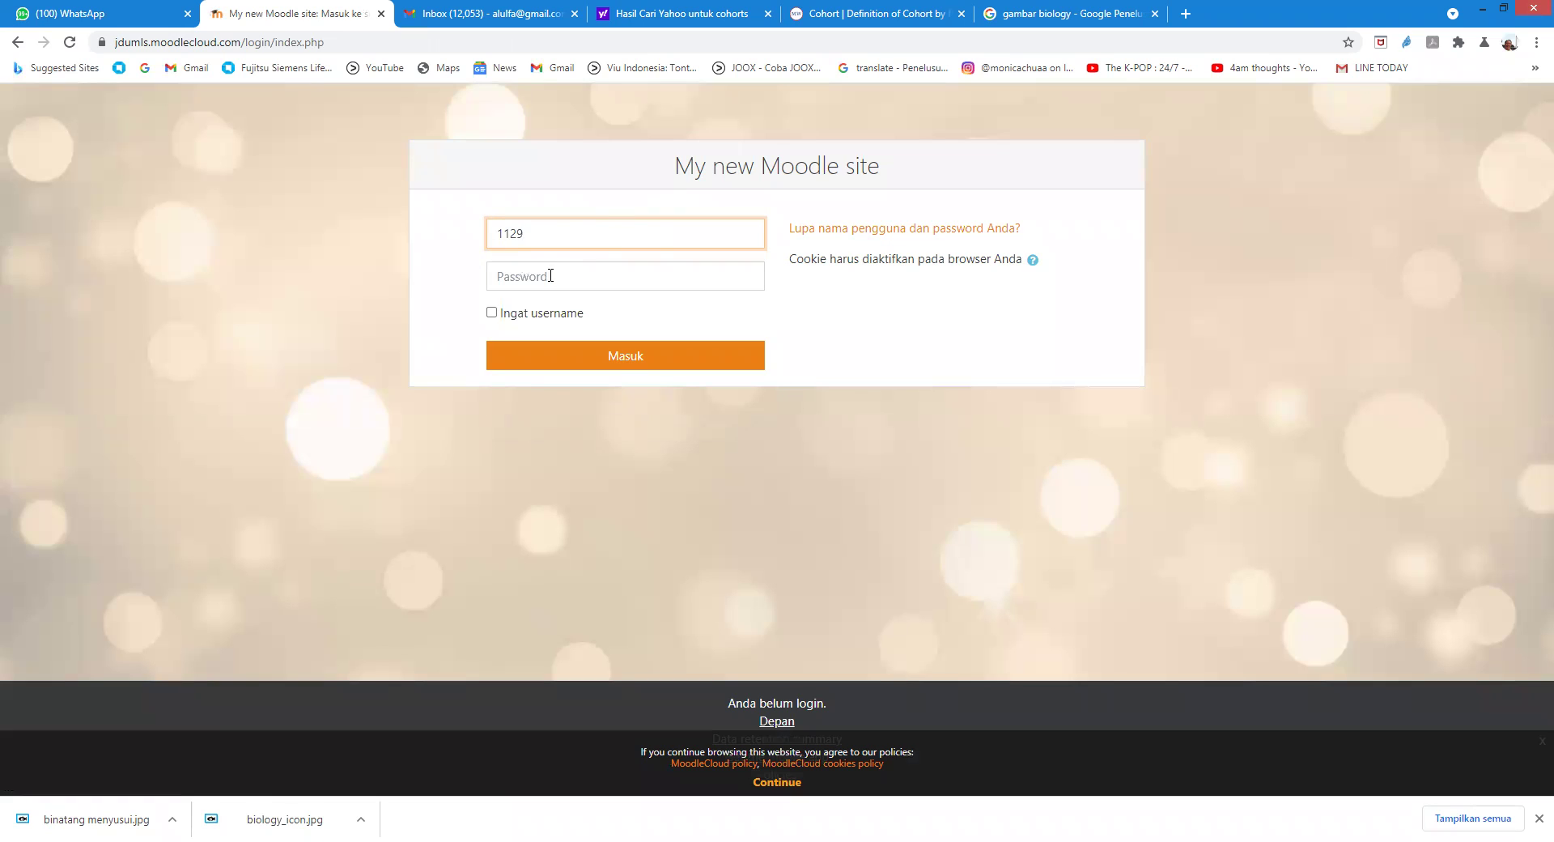
pyautogui.click(560, 274)
pyautogui.write('1')
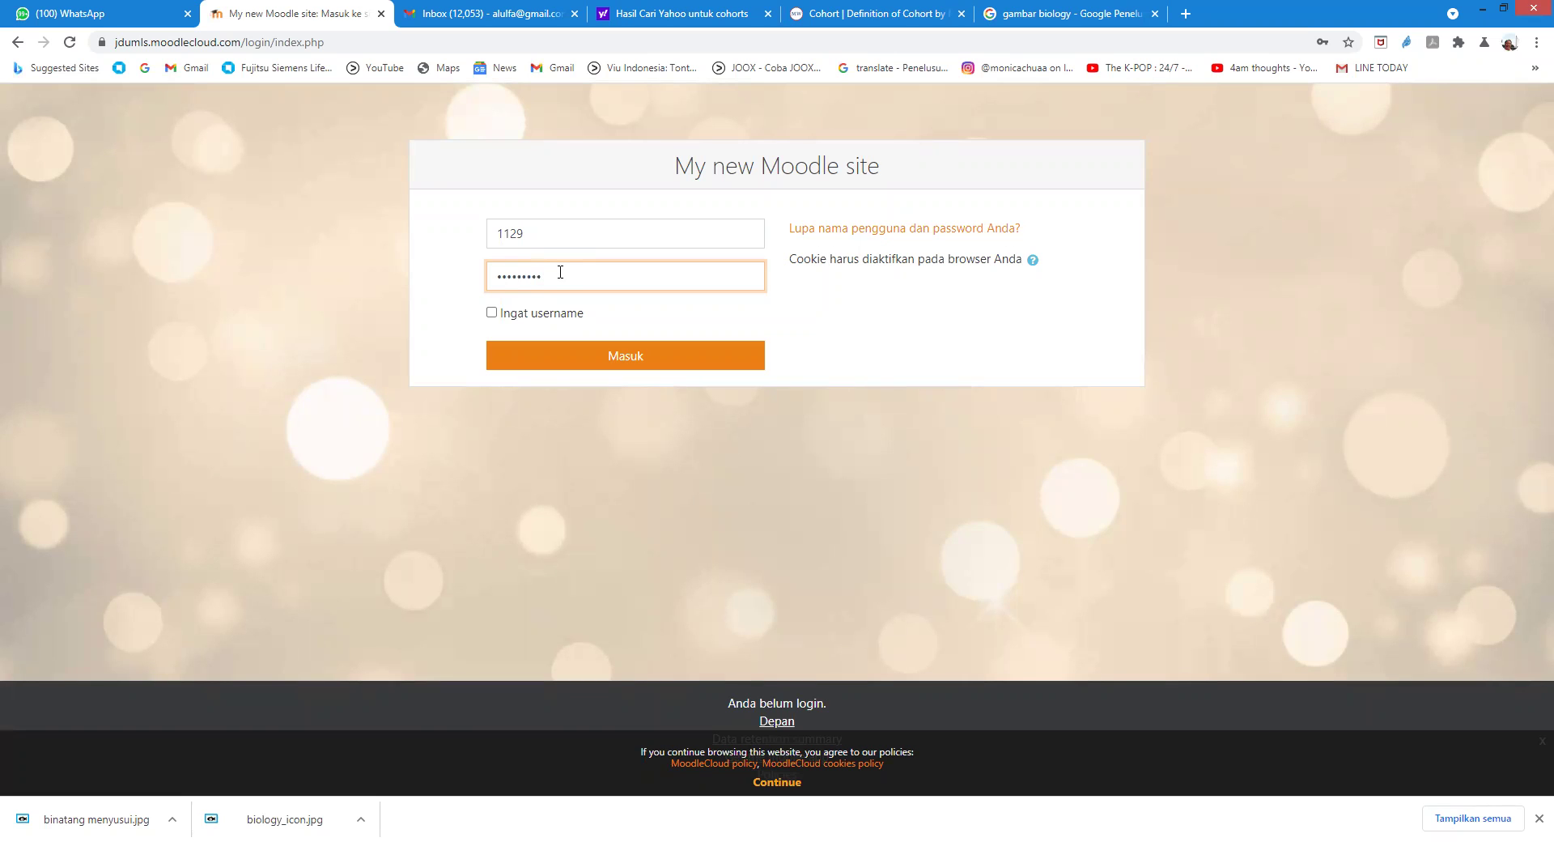
pyautogui.click(617, 358)
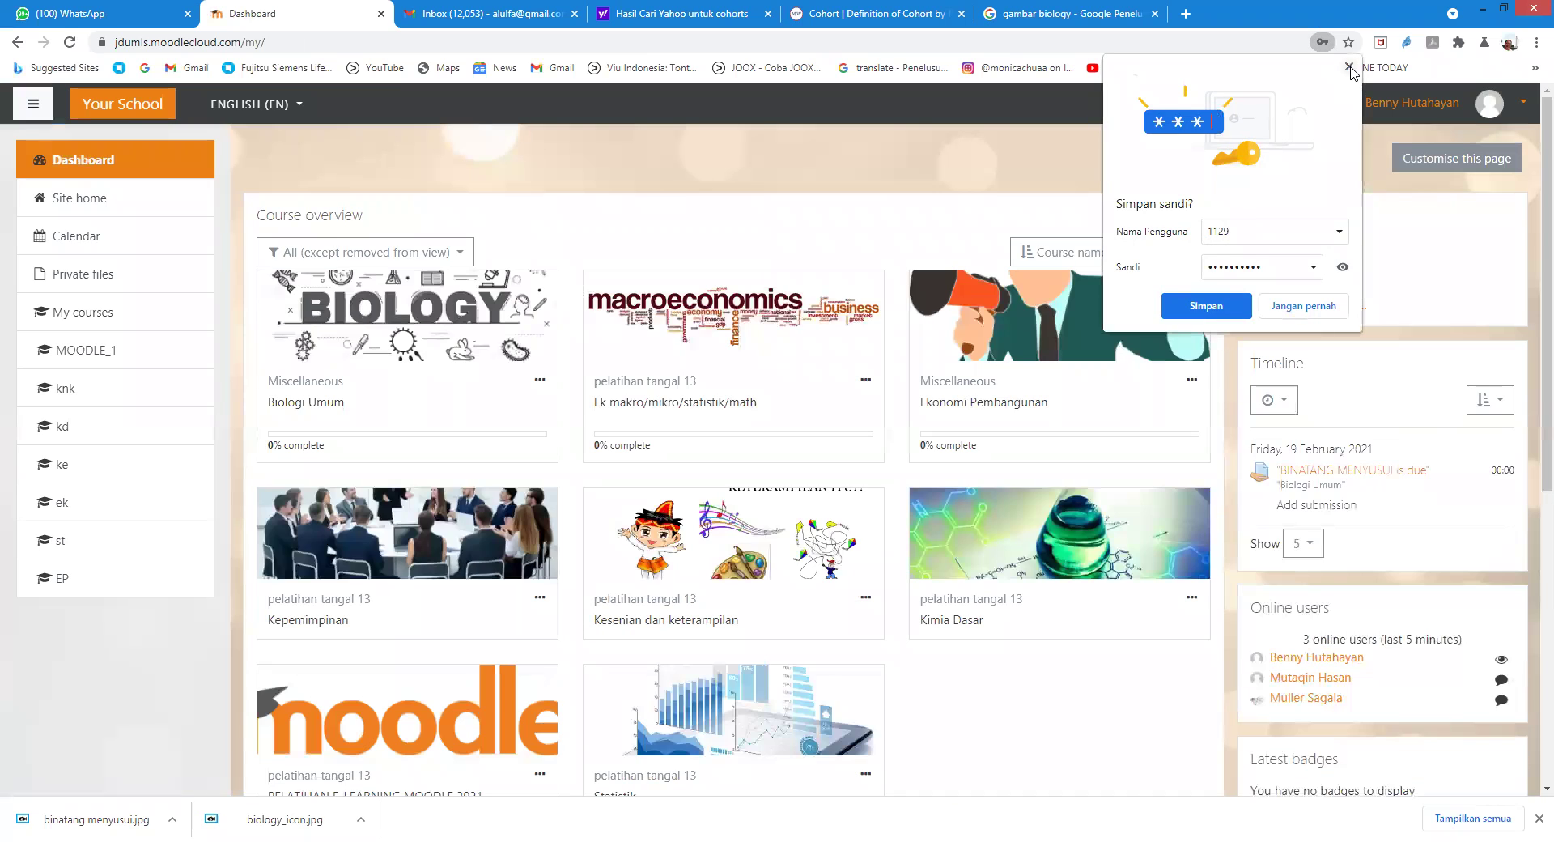
pyautogui.click(1348, 68)
# Step: Start a submission on the Biologi Umum BINATANG MENYUSUI assignment and bring up the file picker
pyautogui.click(425, 329)
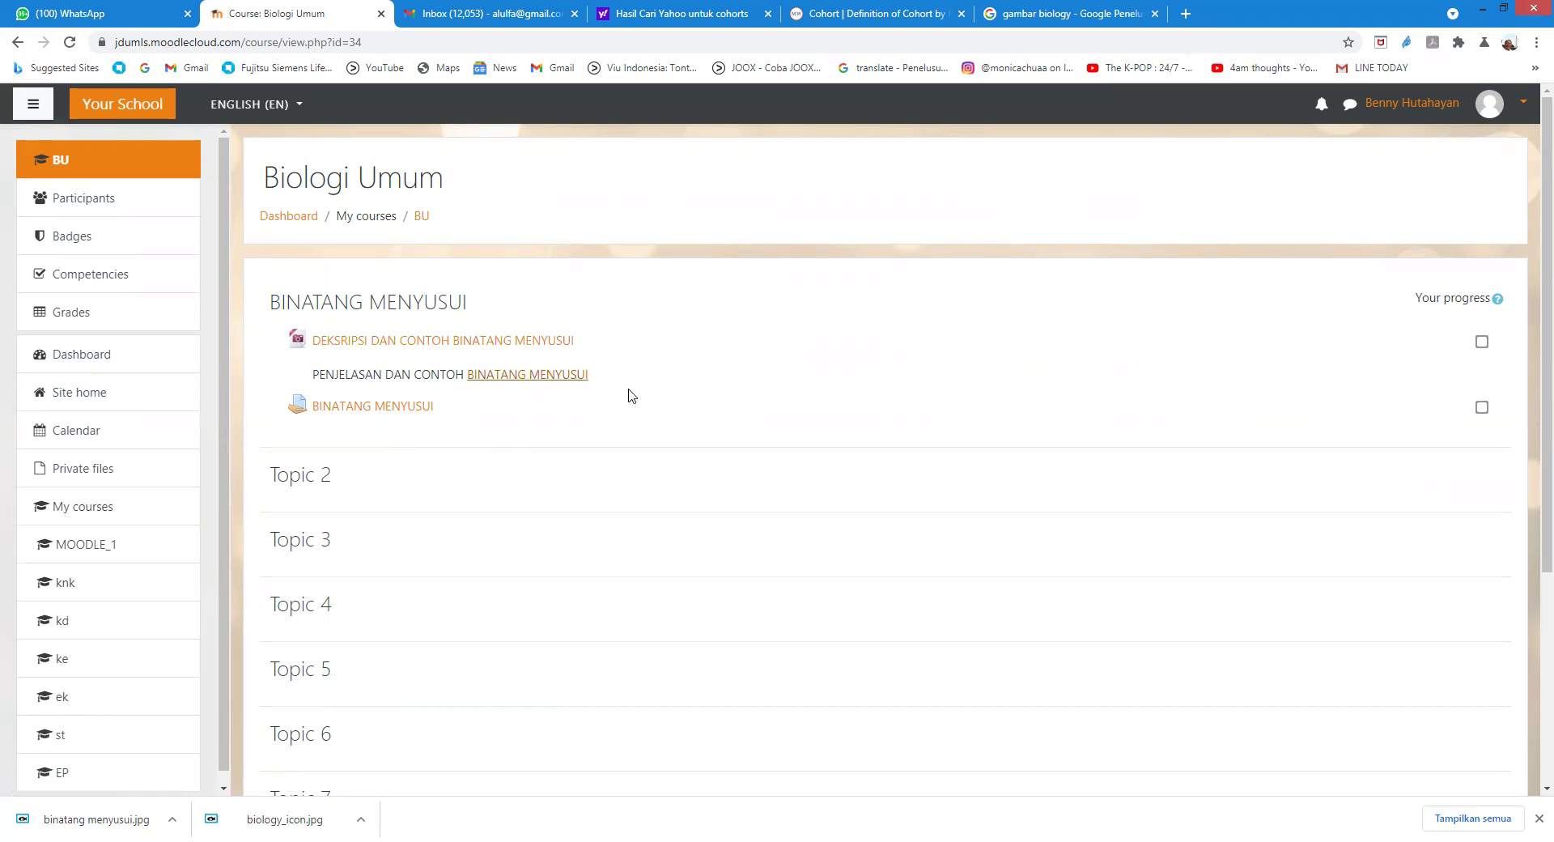
pyautogui.click(337, 409)
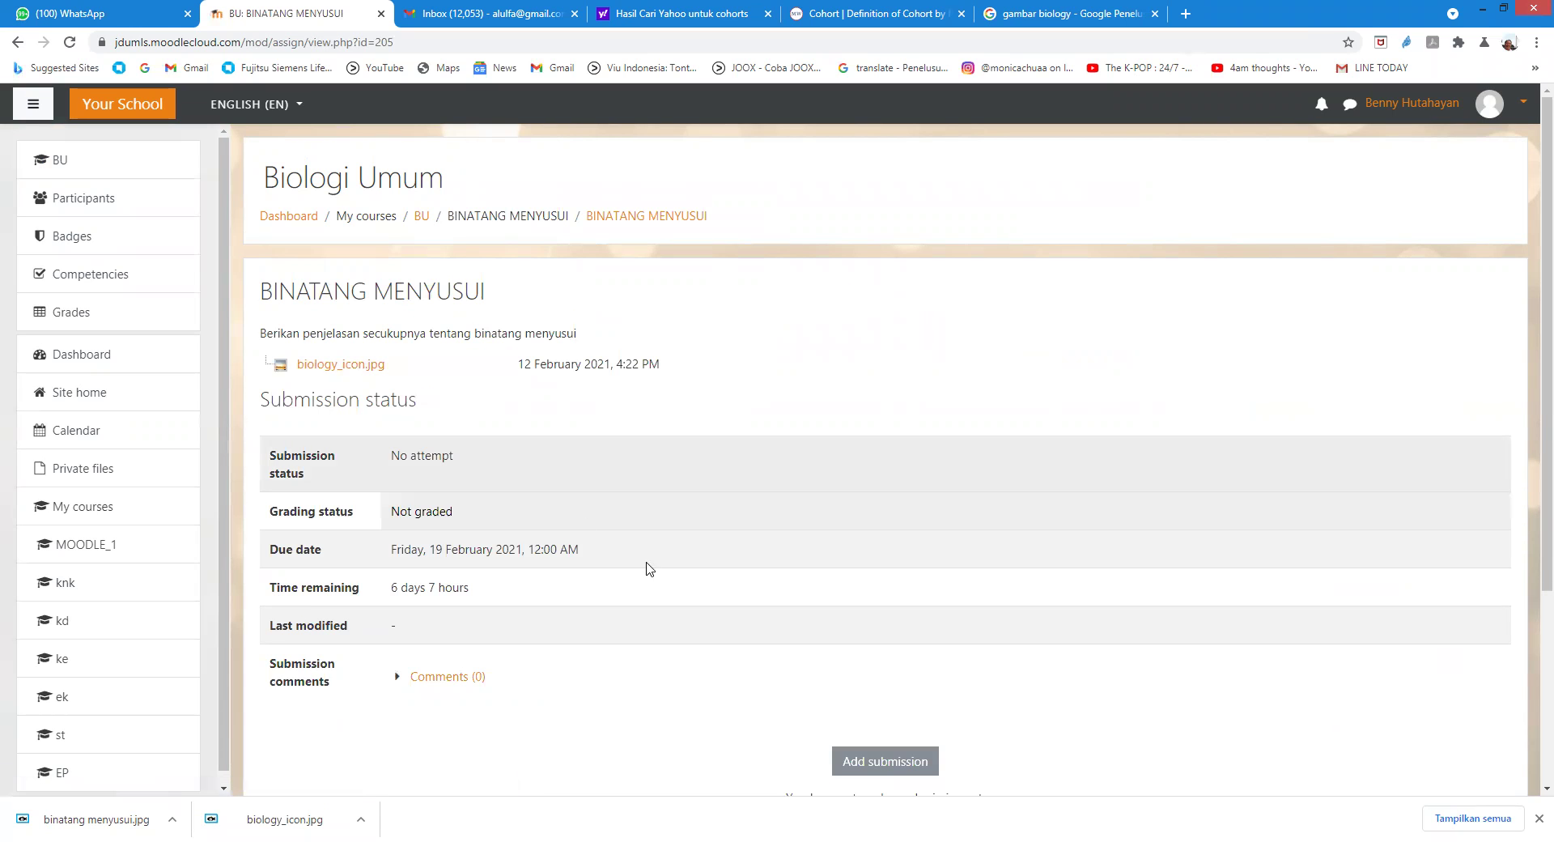
pyautogui.scroll(-2, 1055, 725)
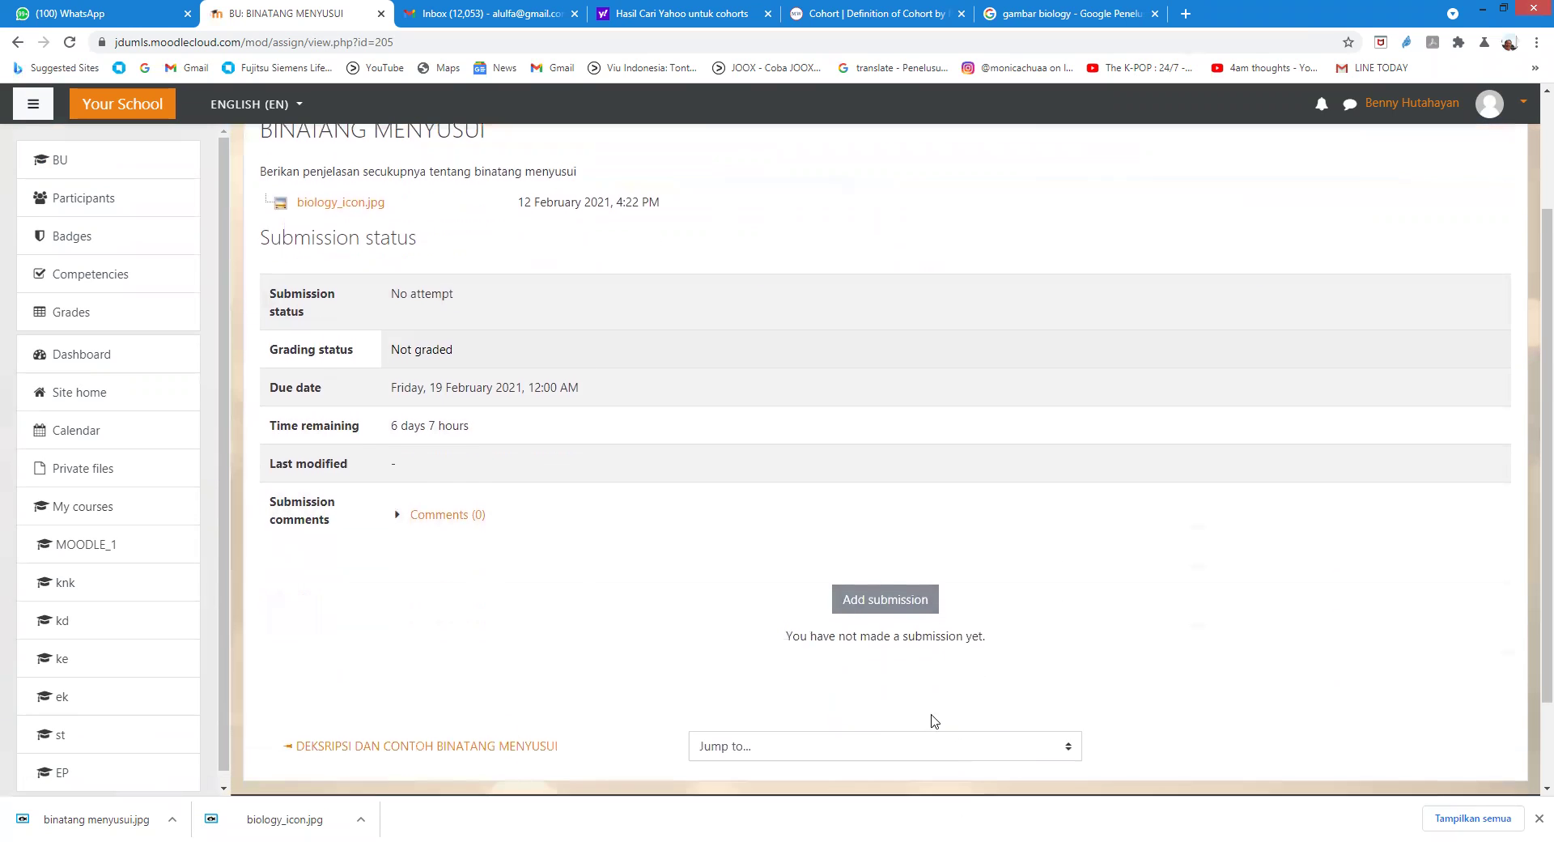
pyautogui.click(856, 603)
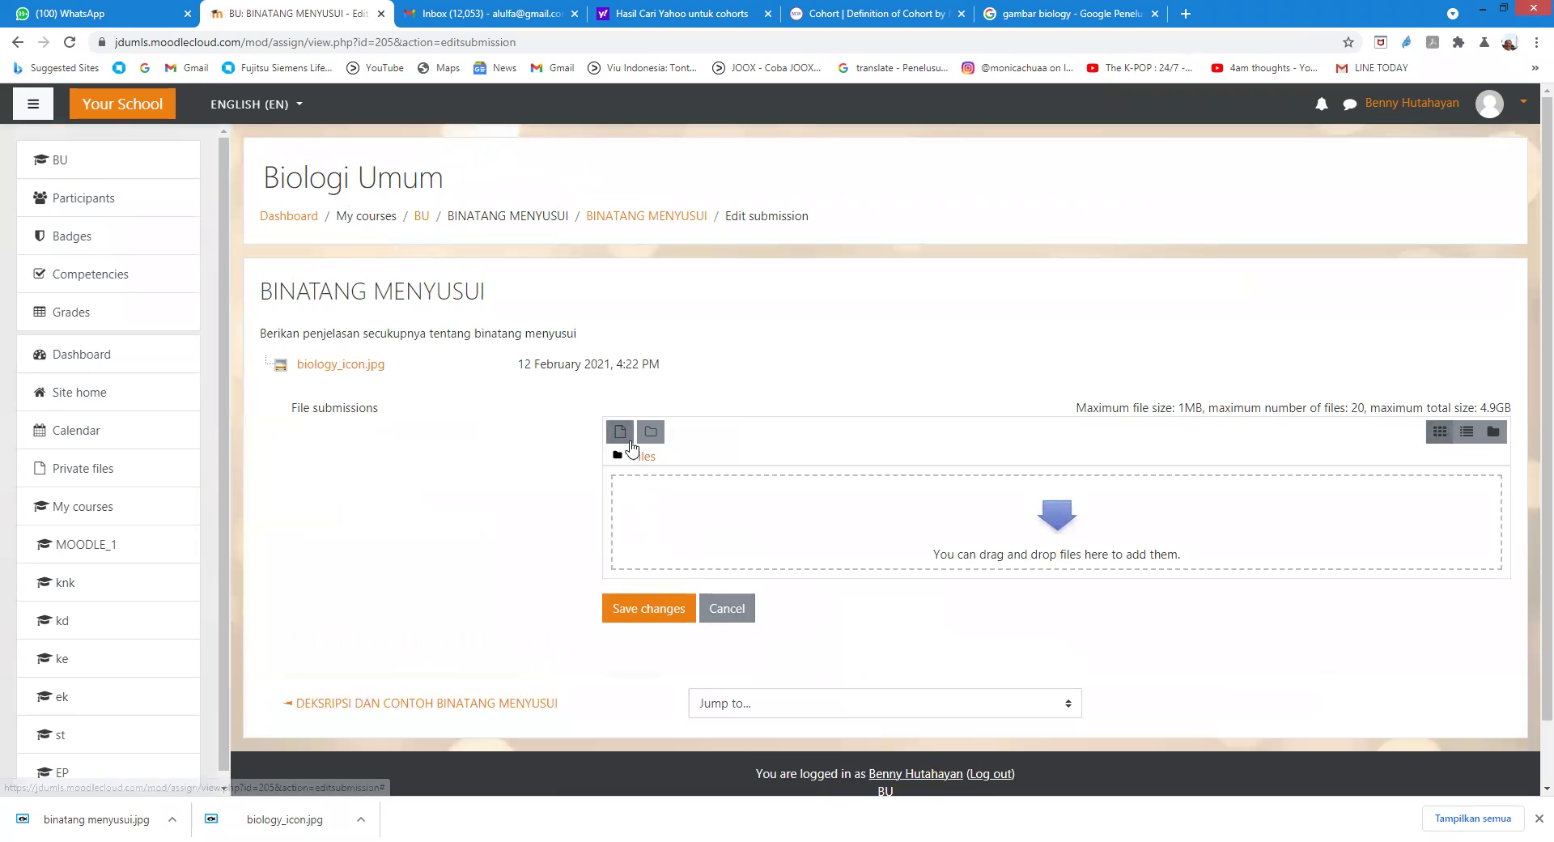
pyautogui.click(620, 433)
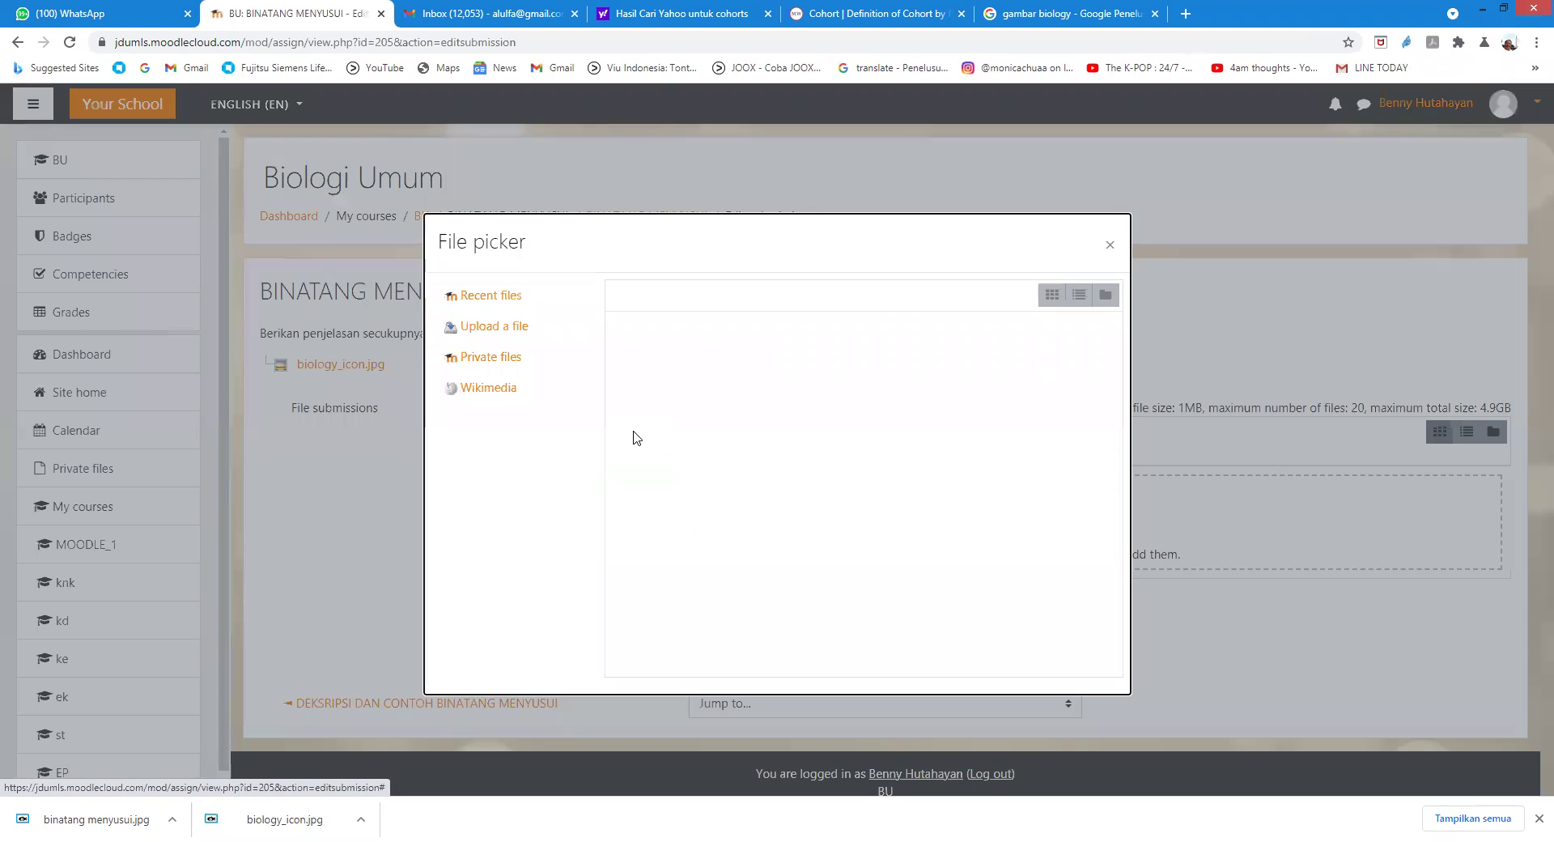
# Step: Upload bansos_kesehatan_covid_19.jpg as the submission file and save the changes
pyautogui.click(502, 327)
pyautogui.click(653, 380)
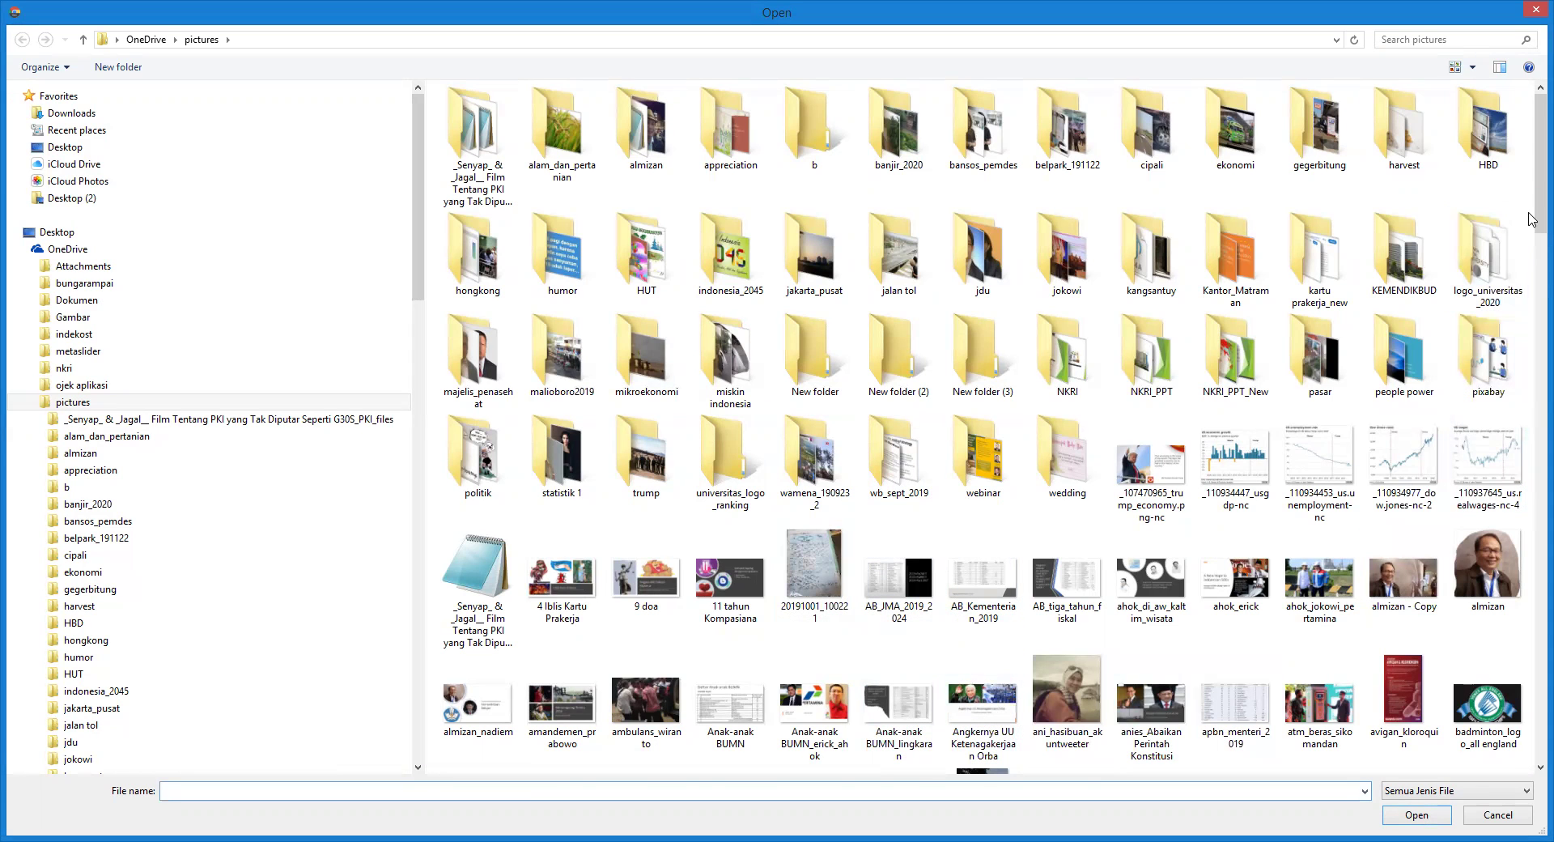
pyautogui.scroll(-2, 1531, 278)
pyautogui.scroll(-3, 1532, 277)
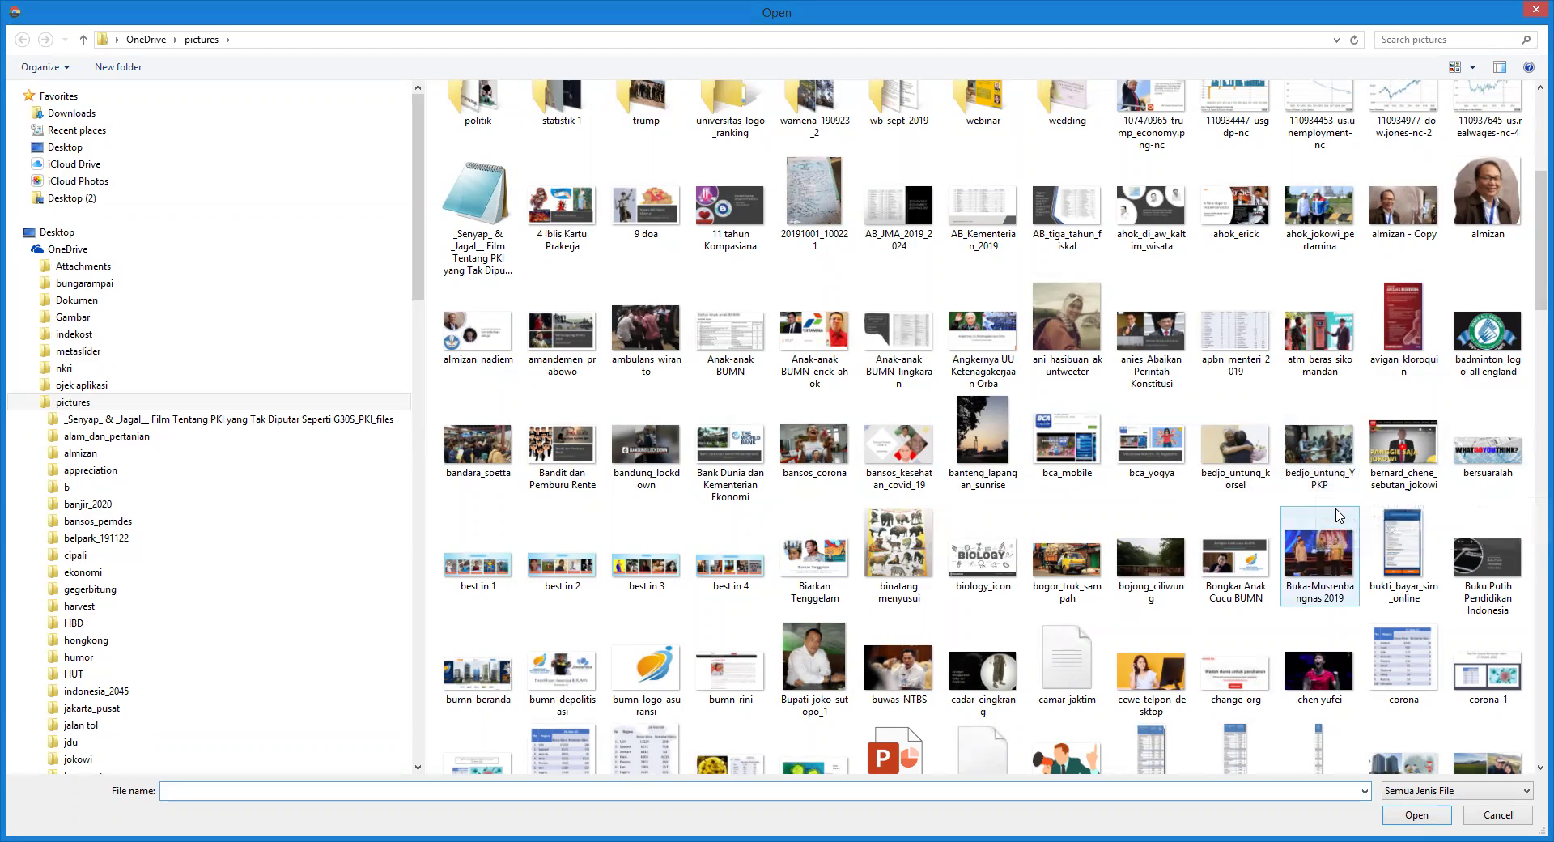
pyautogui.click(921, 452)
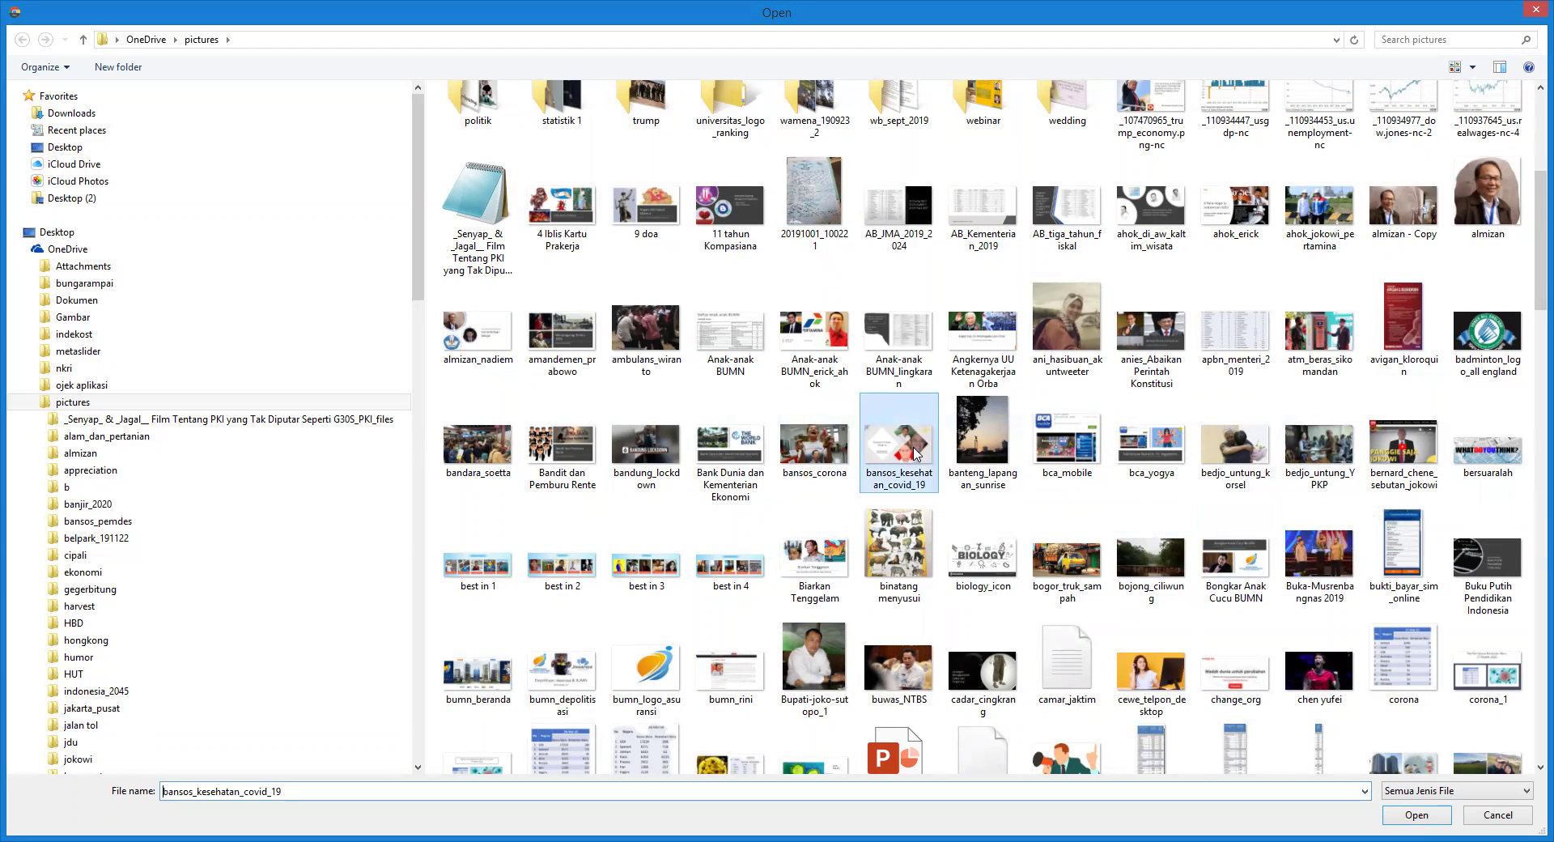
pyautogui.click(1416, 817)
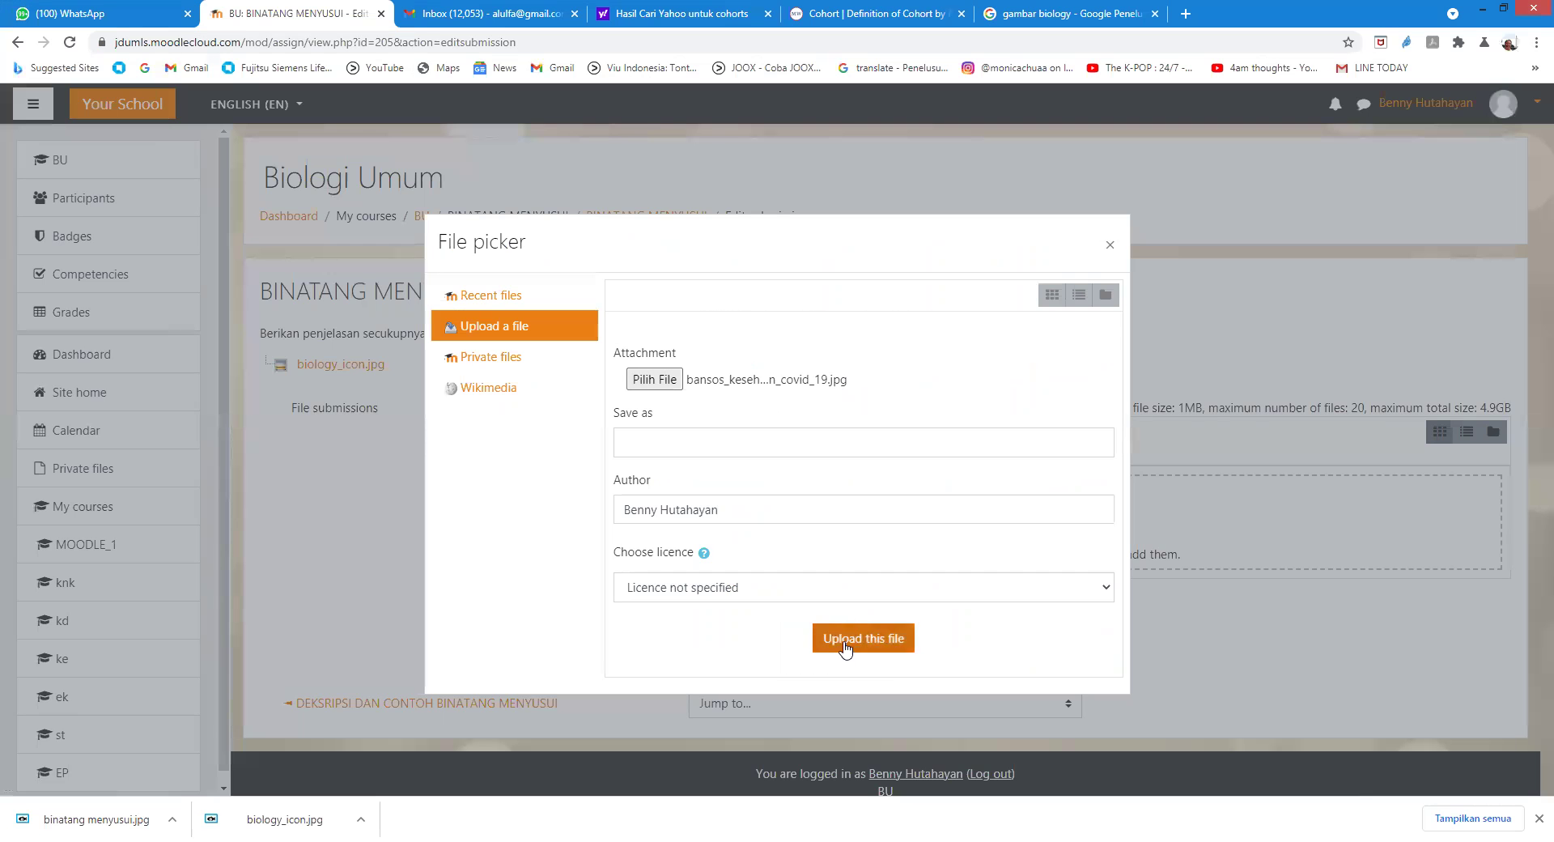
pyautogui.click(844, 647)
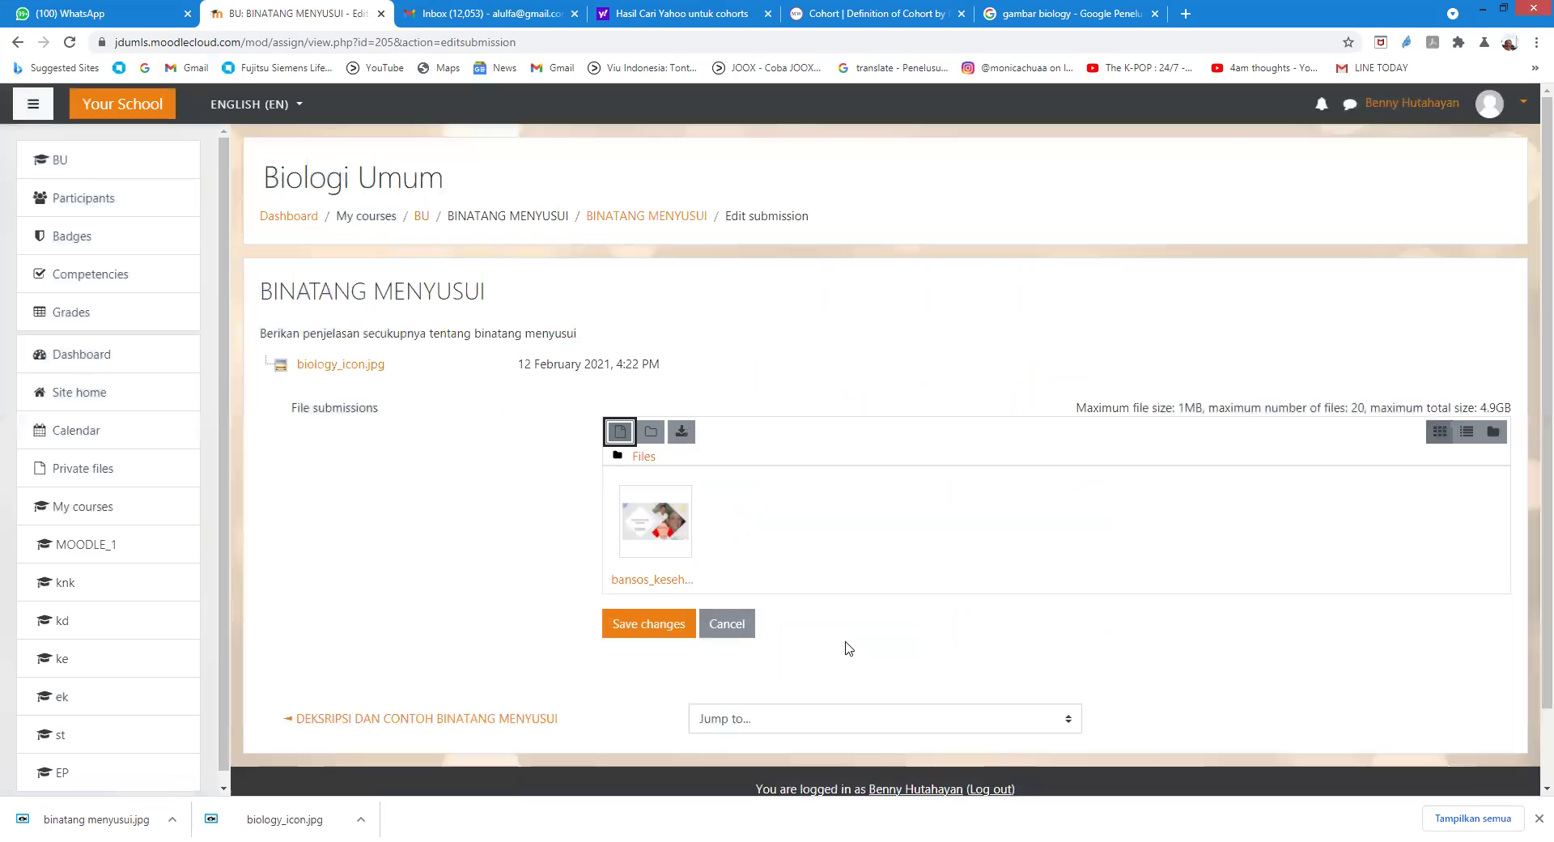
pyautogui.click(647, 623)
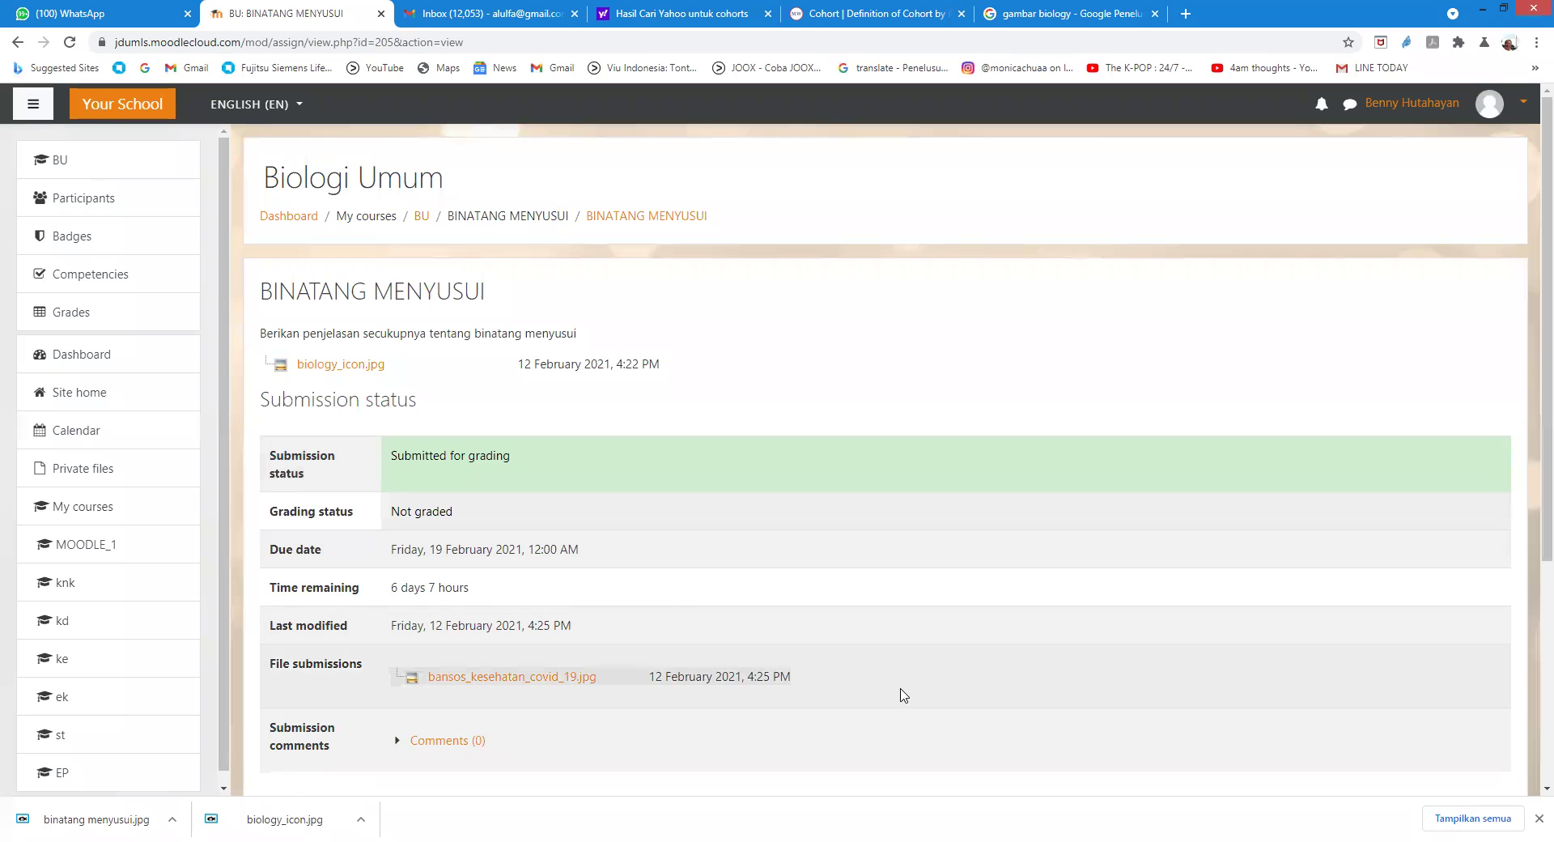
pyautogui.scroll(-2, 897, 694)
pyautogui.scroll(2, 896, 693)
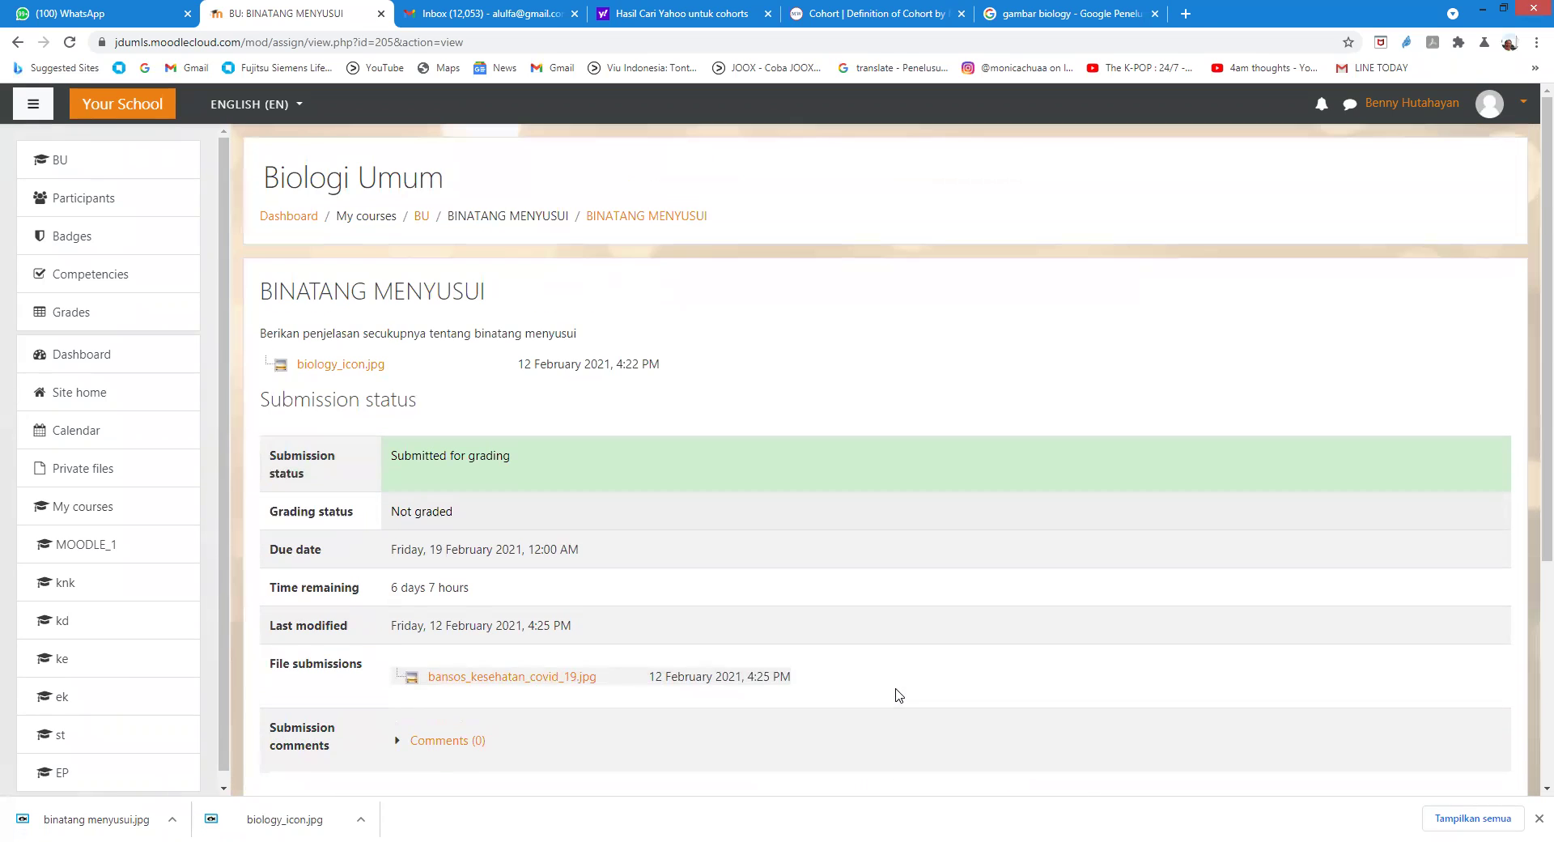
# Step: Log out of the student account and sign in with the administrator account
pyautogui.click(1488, 107)
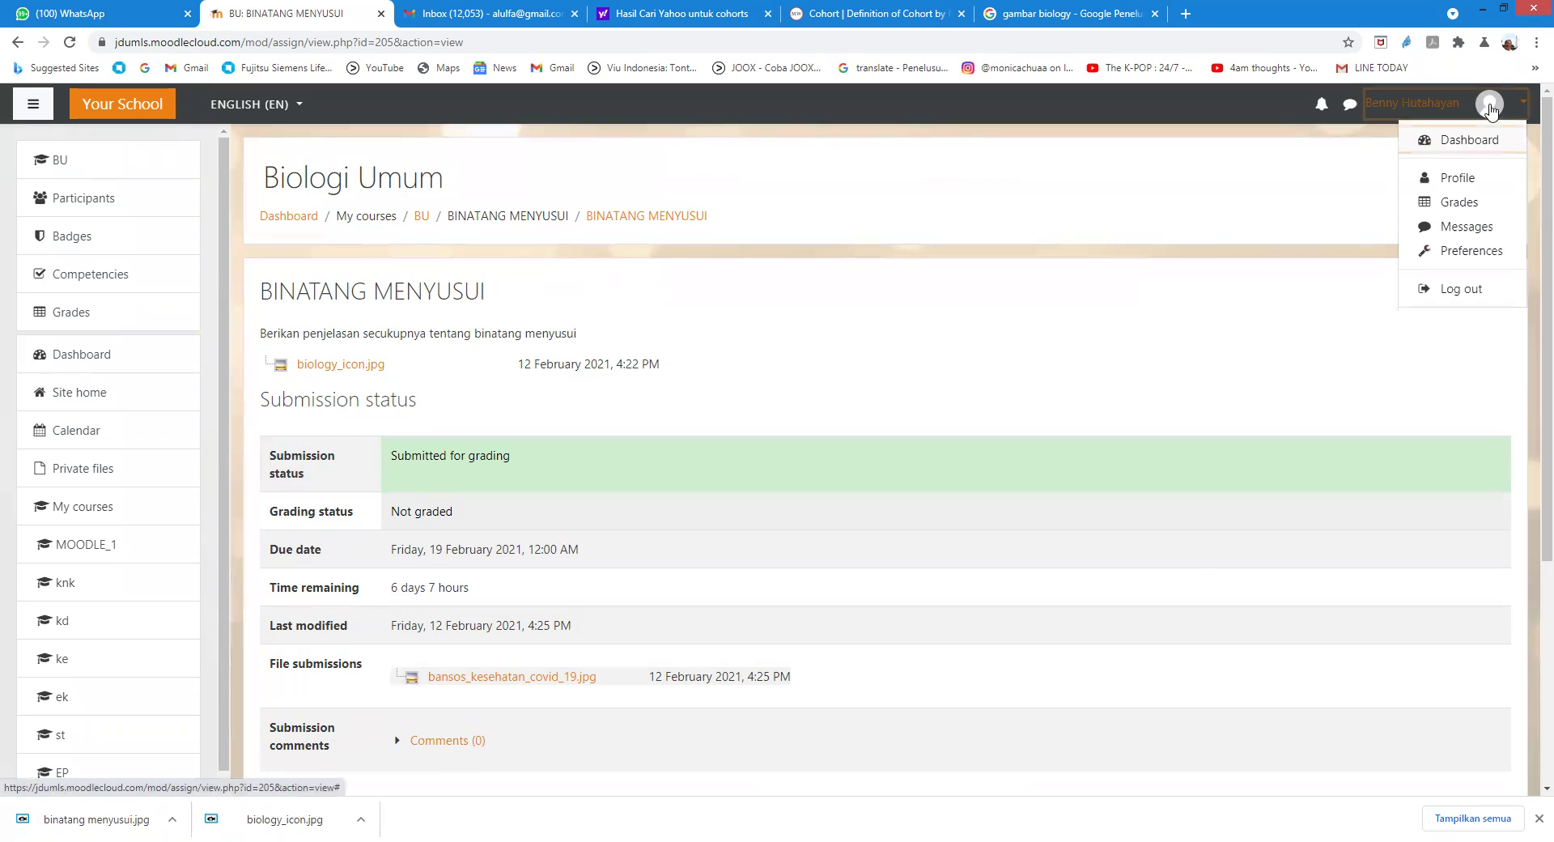
pyautogui.click(1448, 291)
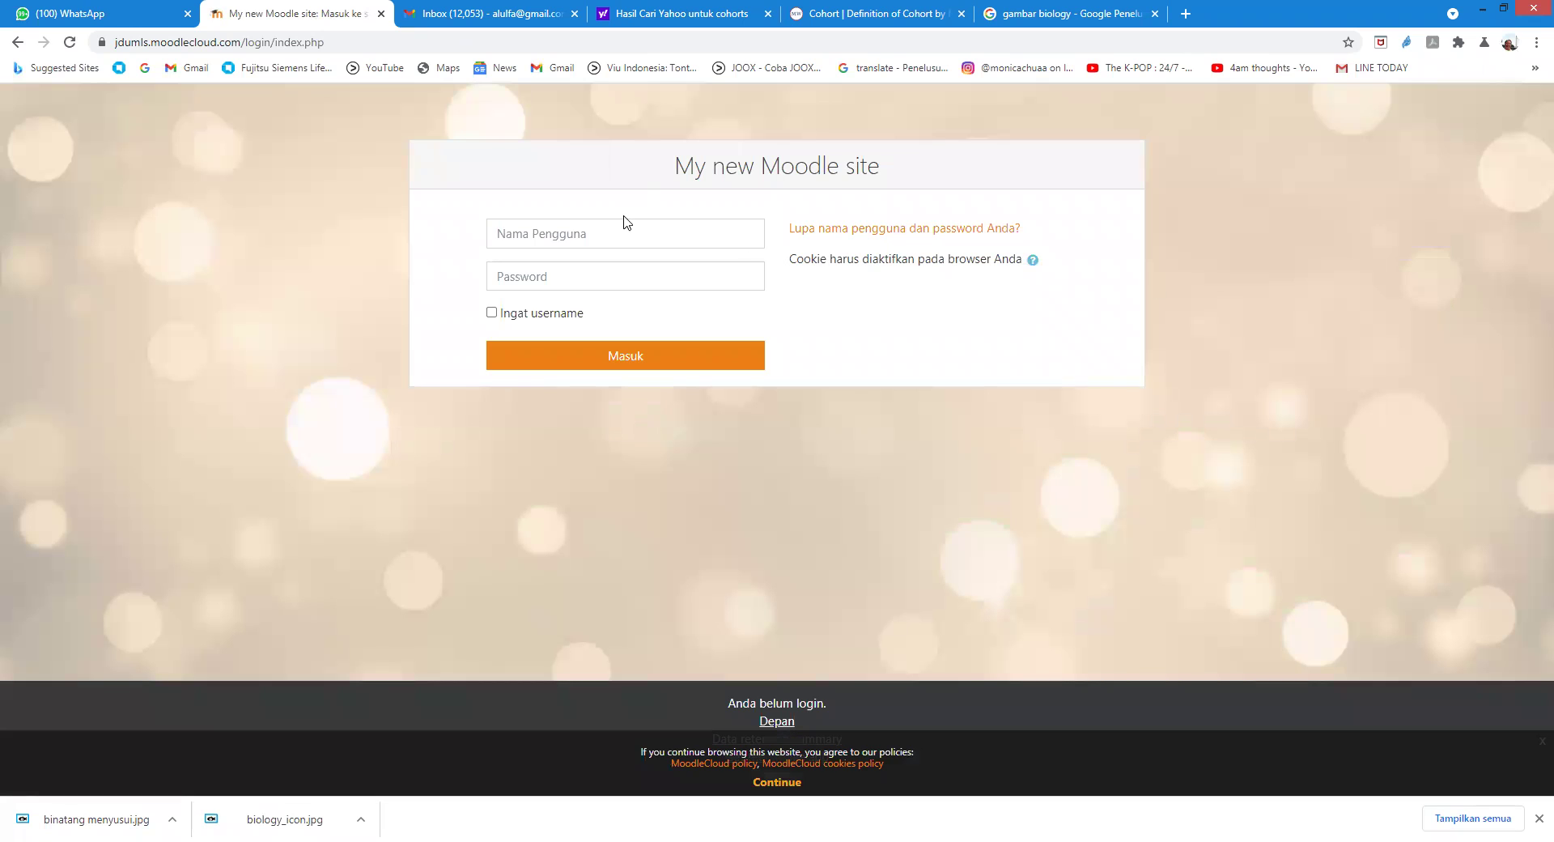
pyautogui.click(627, 234)
pyautogui.write('a')
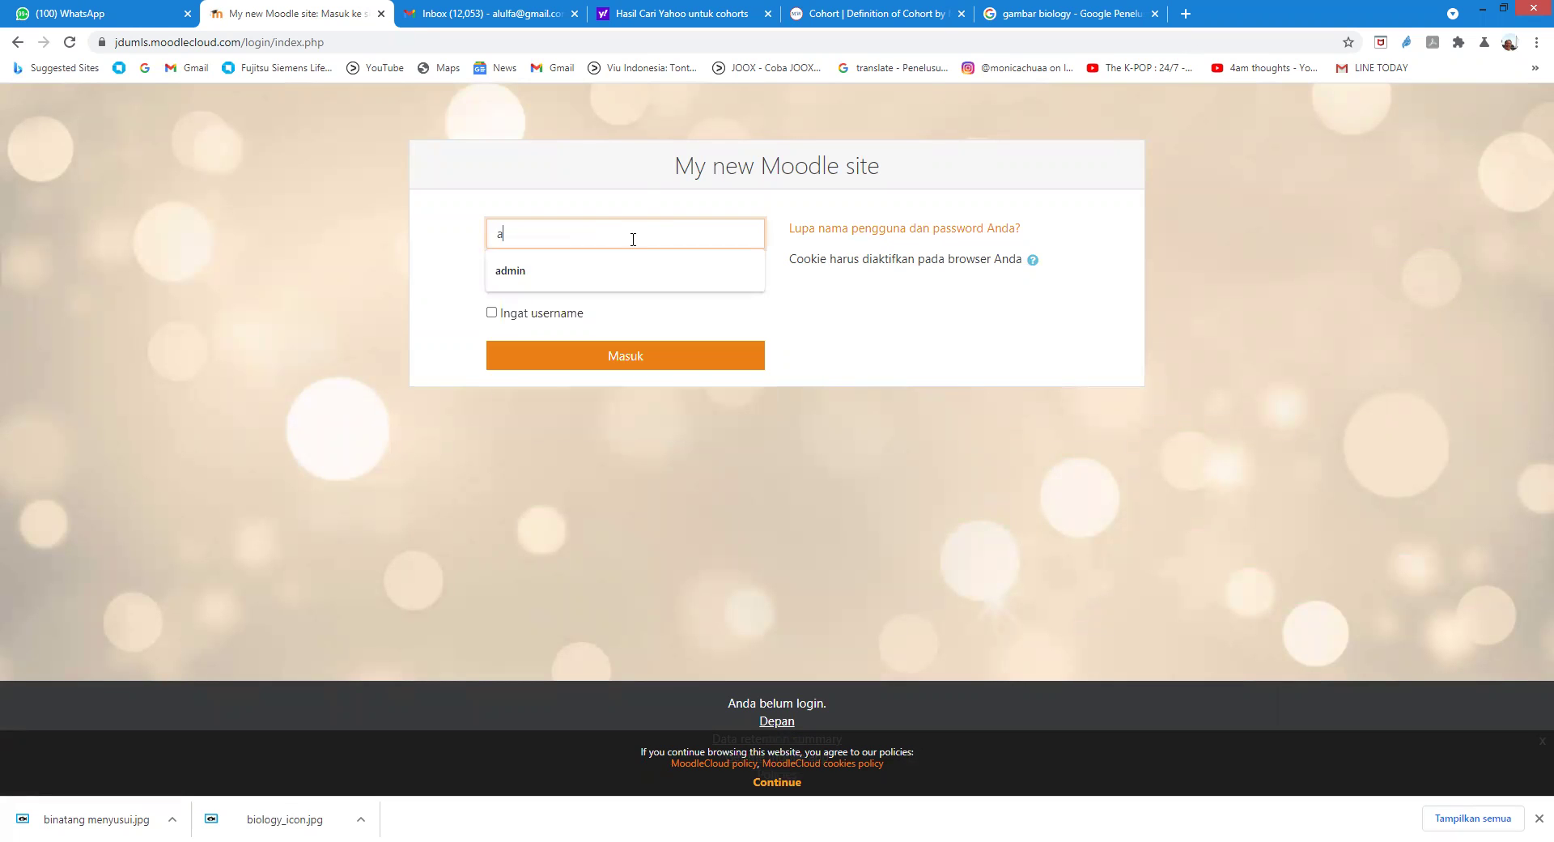
pyautogui.write('dmin')
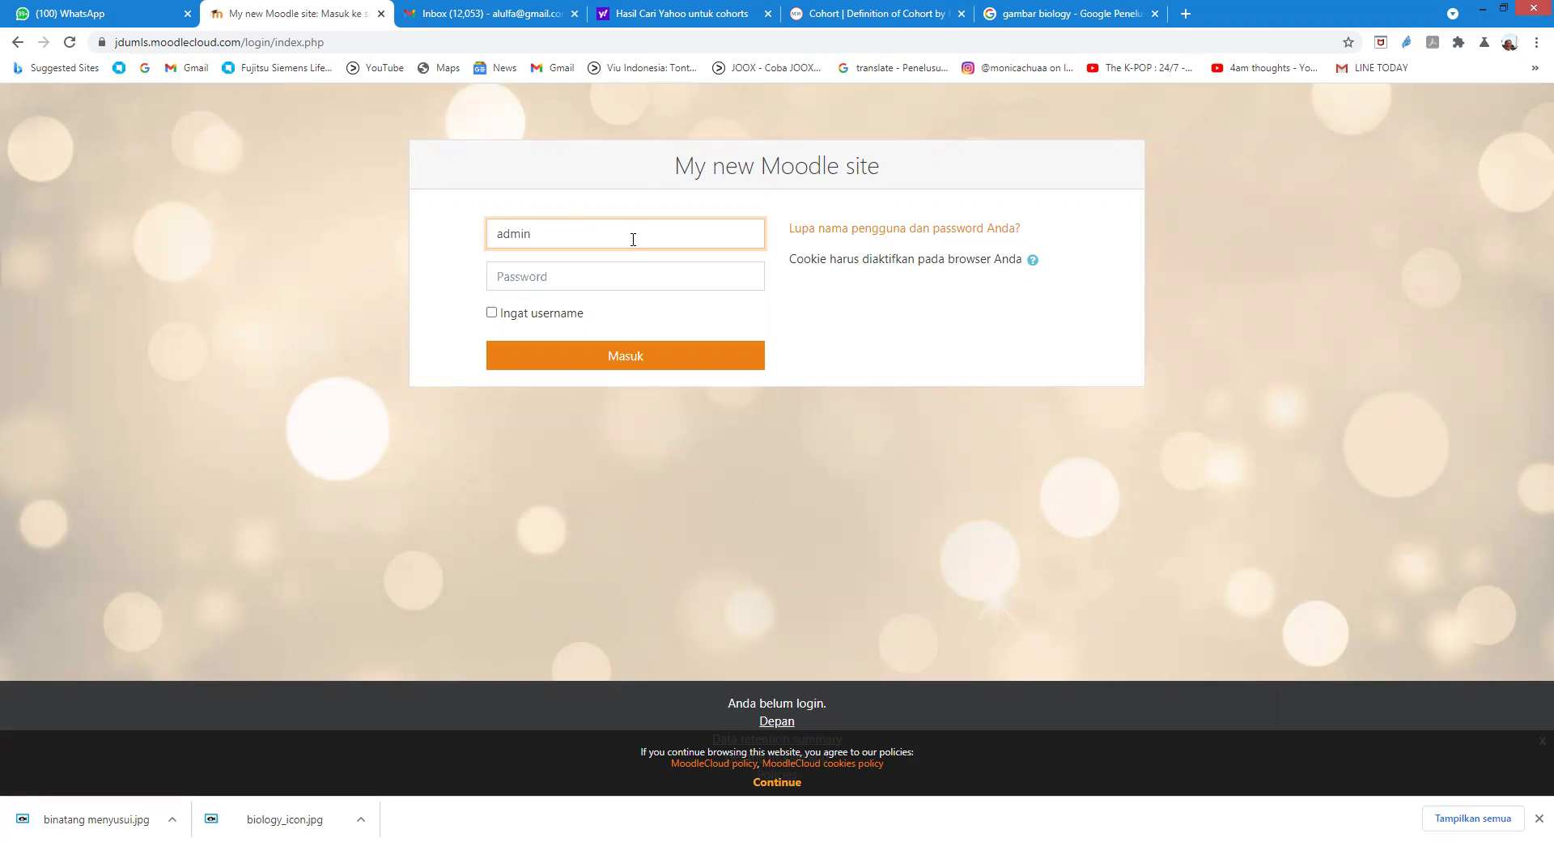
pyautogui.click(555, 277)
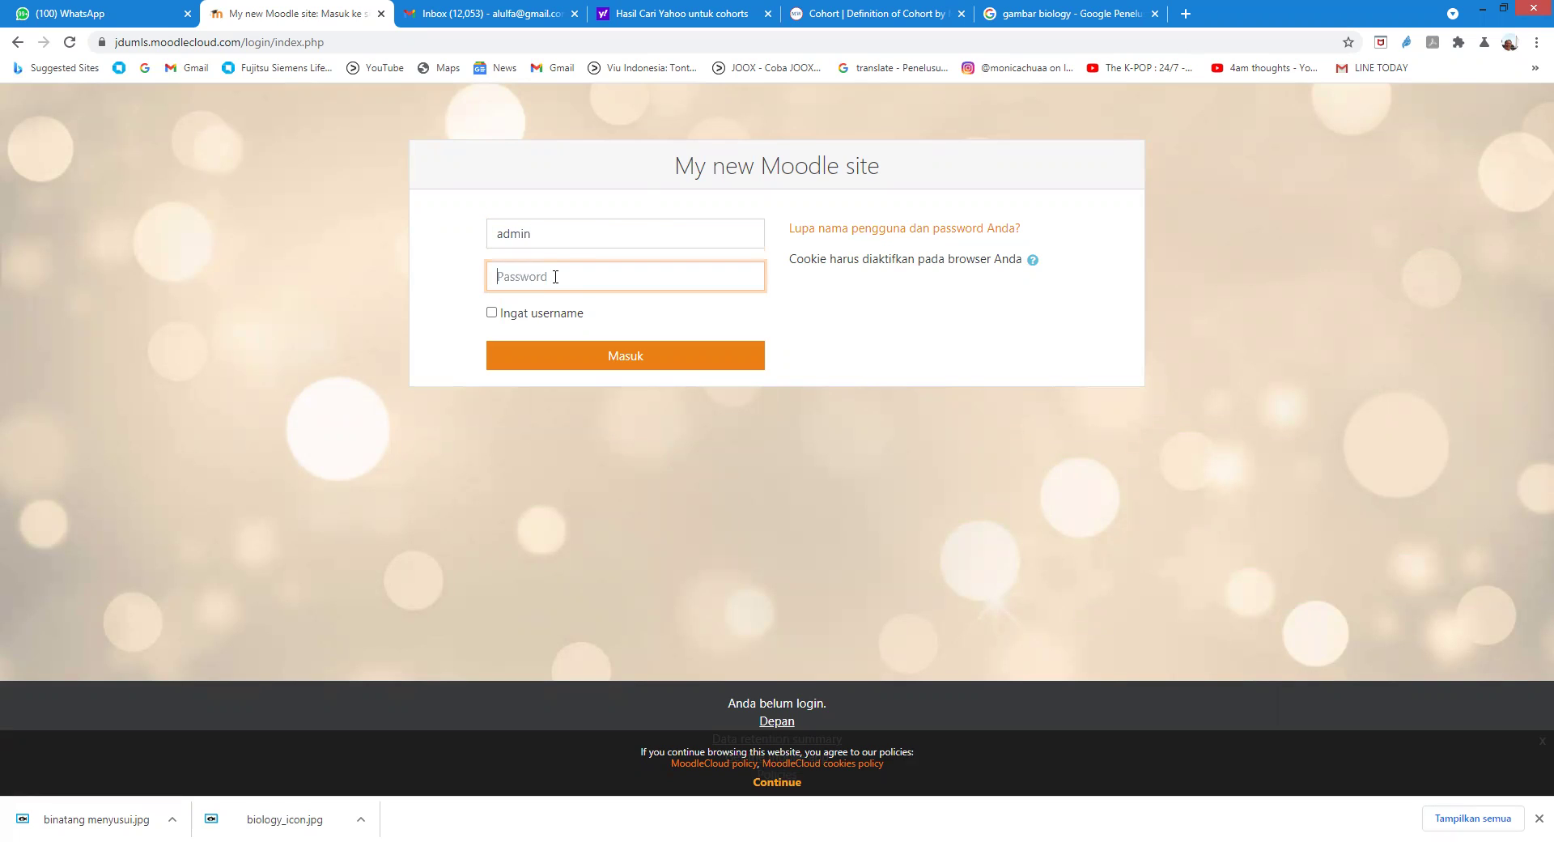
pyautogui.write('•')
pyautogui.click(621, 361)
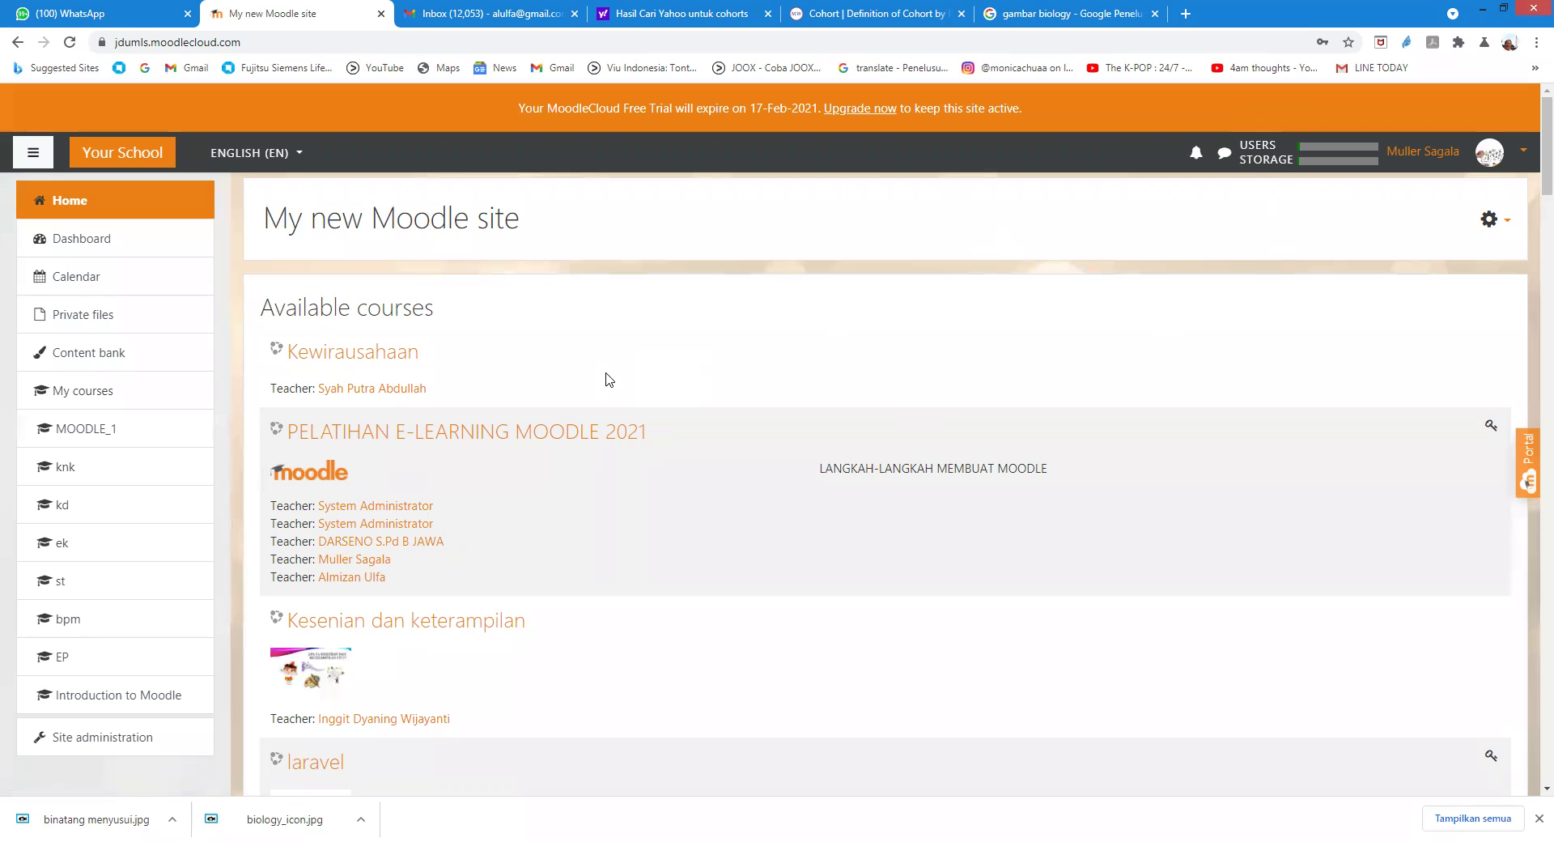
# Step: Scroll through the available courses list and open the Biologi Umum course
pyautogui.scroll(-6, 608, 379)
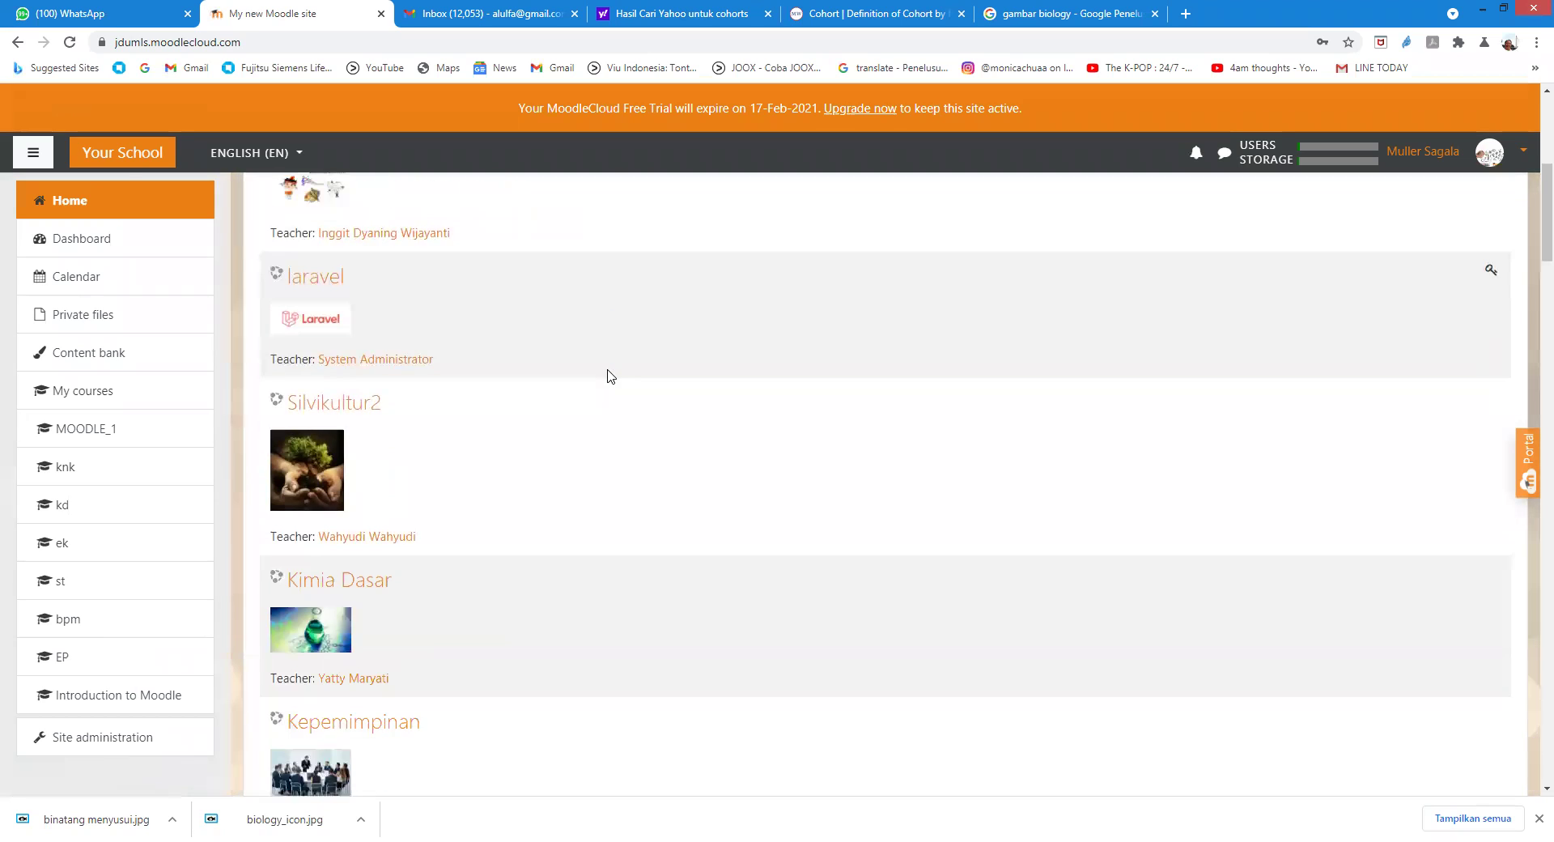
pyautogui.scroll(-10, 611, 376)
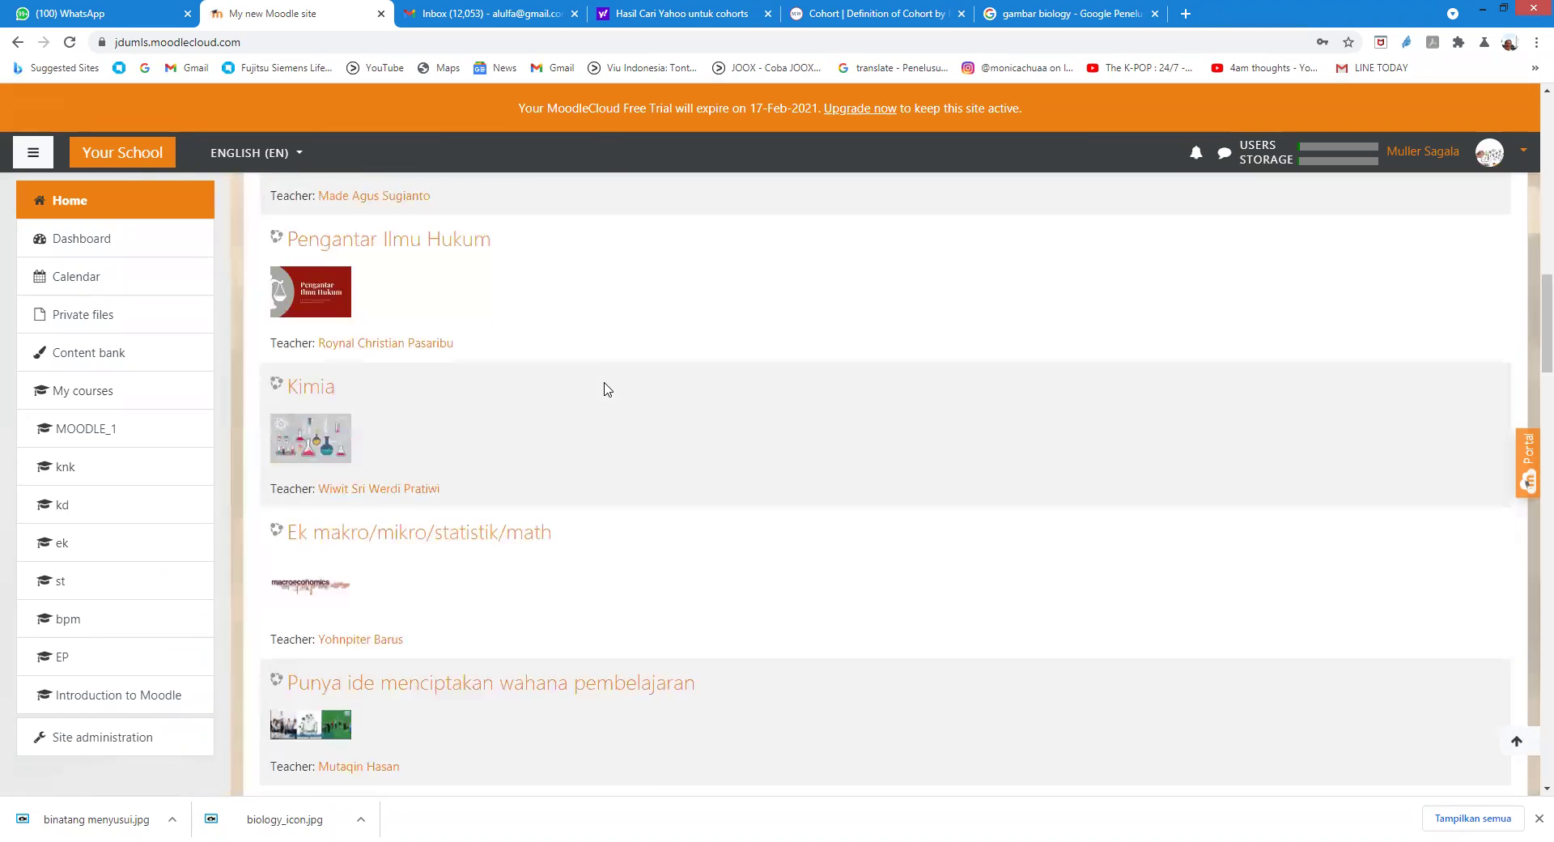
pyautogui.scroll(-8, 605, 397)
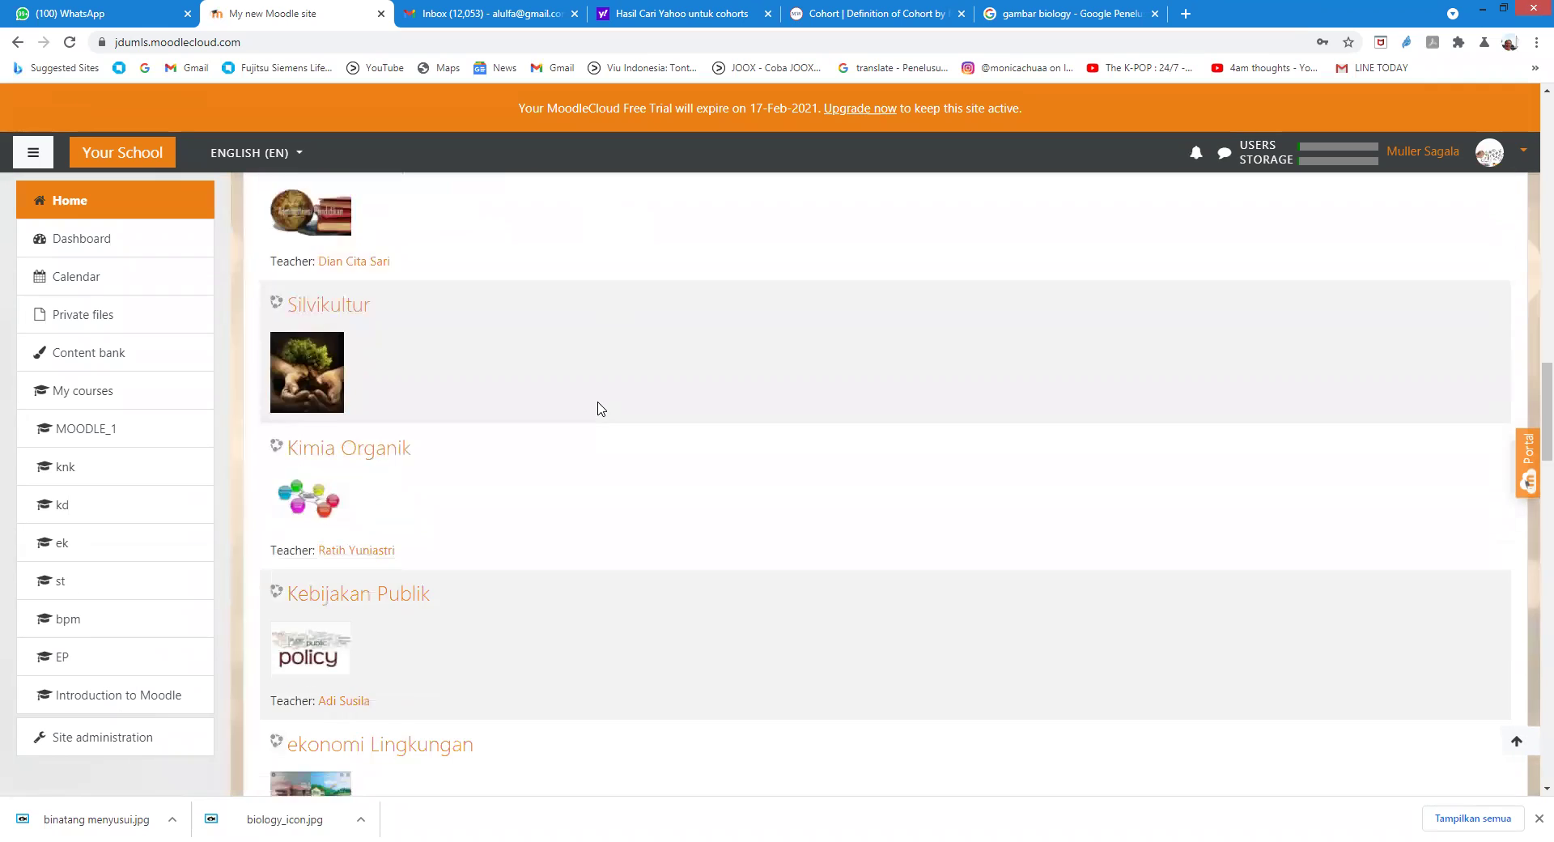
pyautogui.scroll(-8, 601, 409)
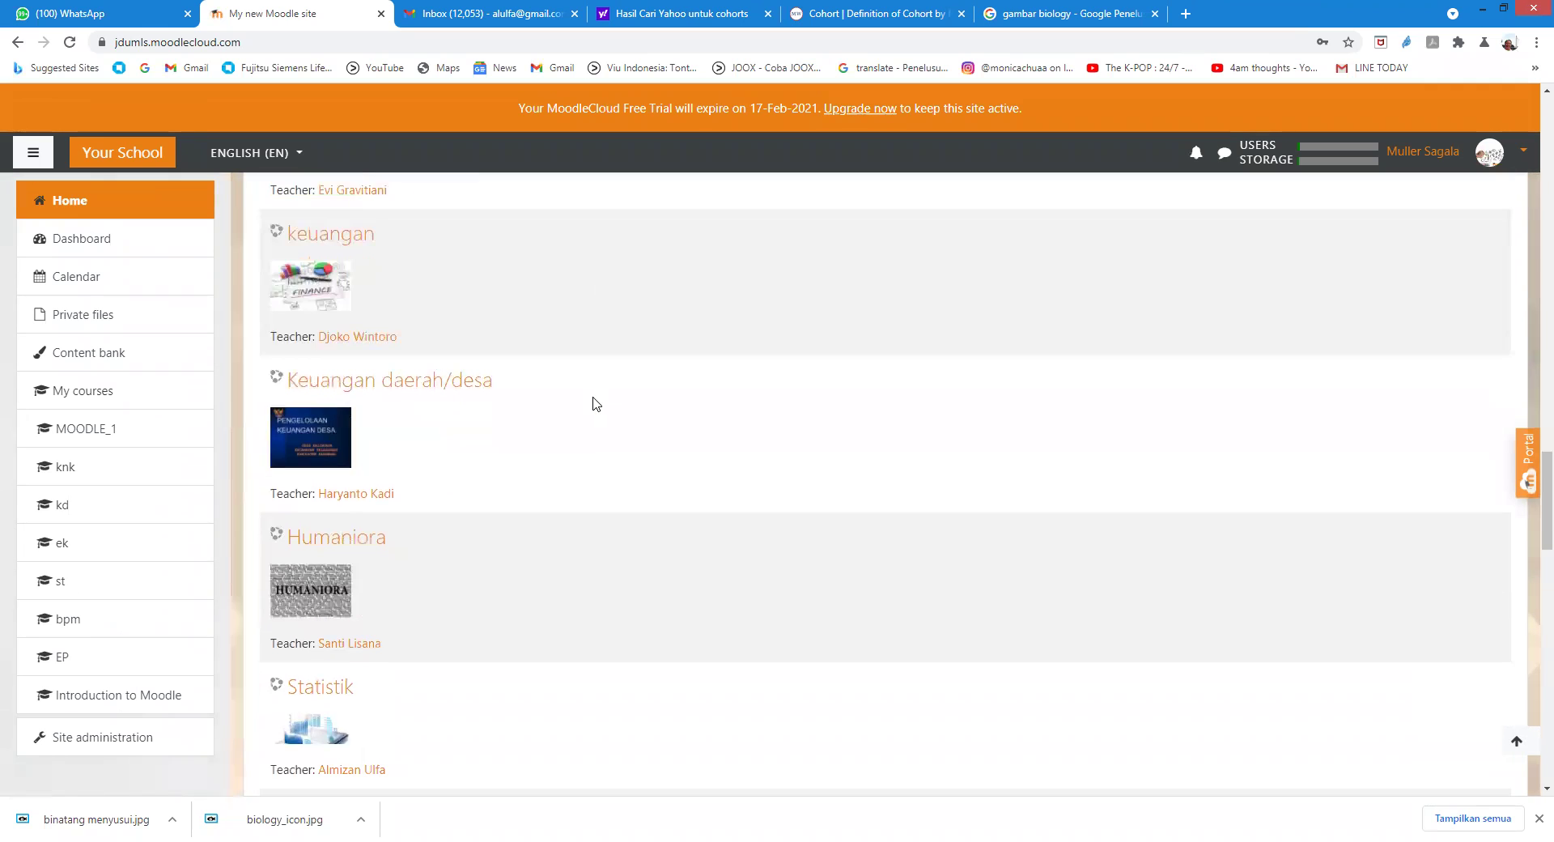
pyautogui.scroll(-2, 596, 404)
pyautogui.scroll(-5, 595, 403)
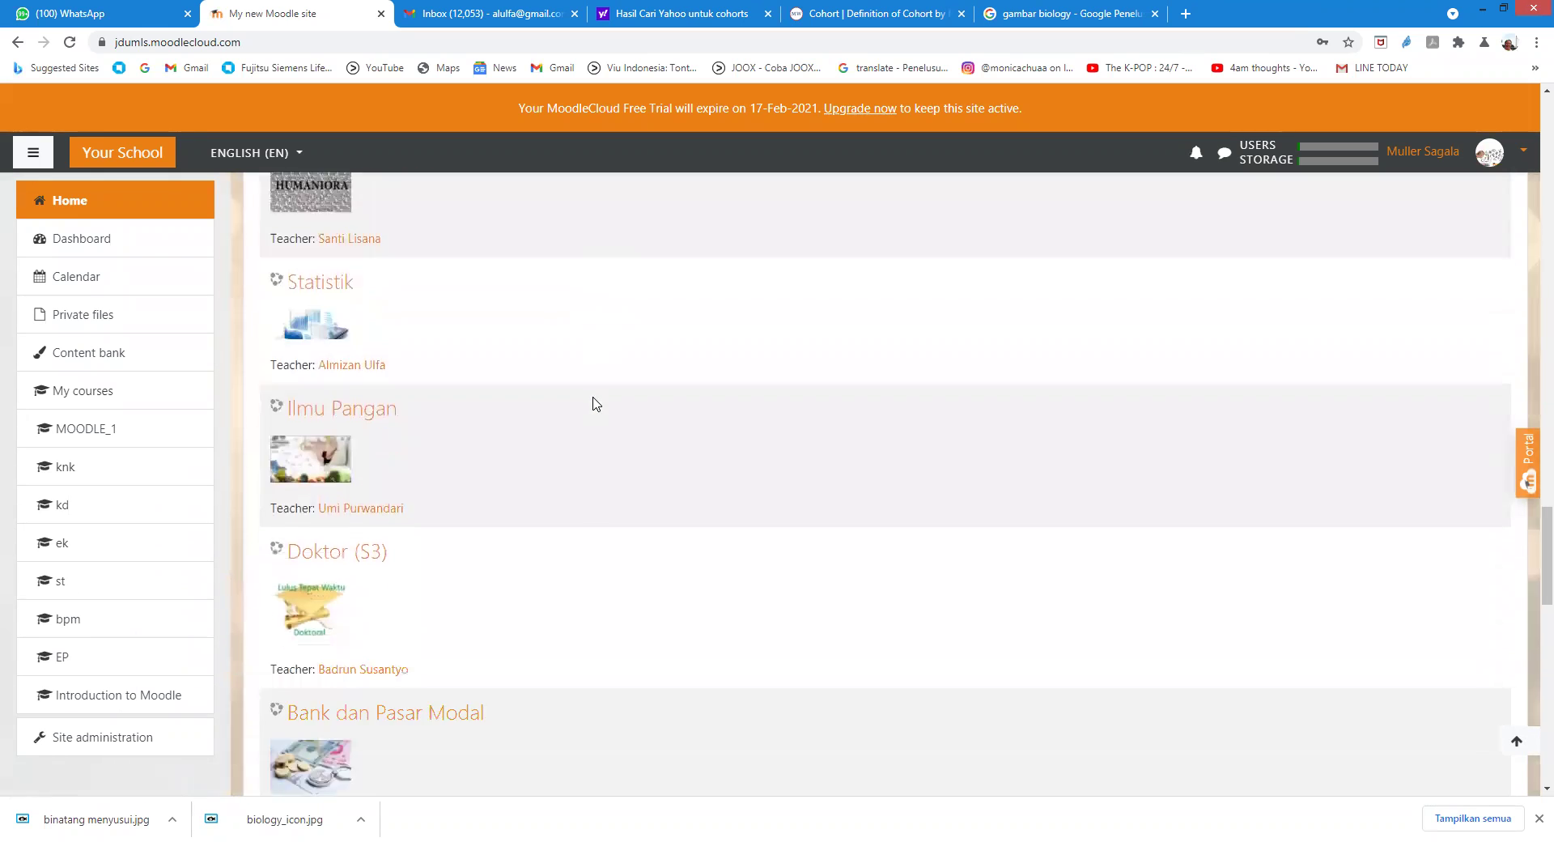
pyautogui.scroll(-6, 591, 426)
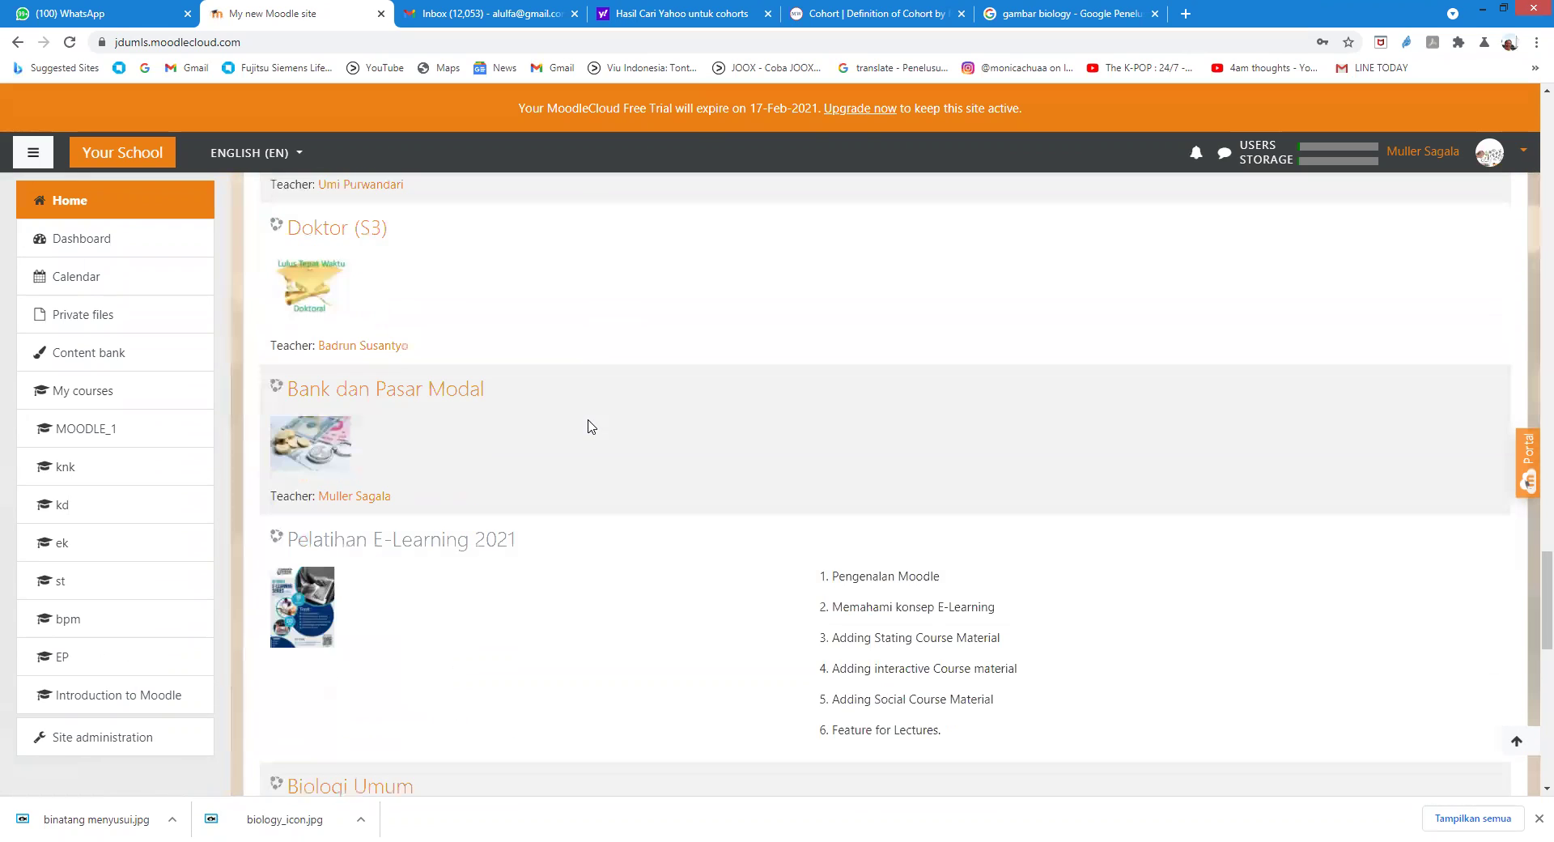
pyautogui.scroll(-2, 589, 424)
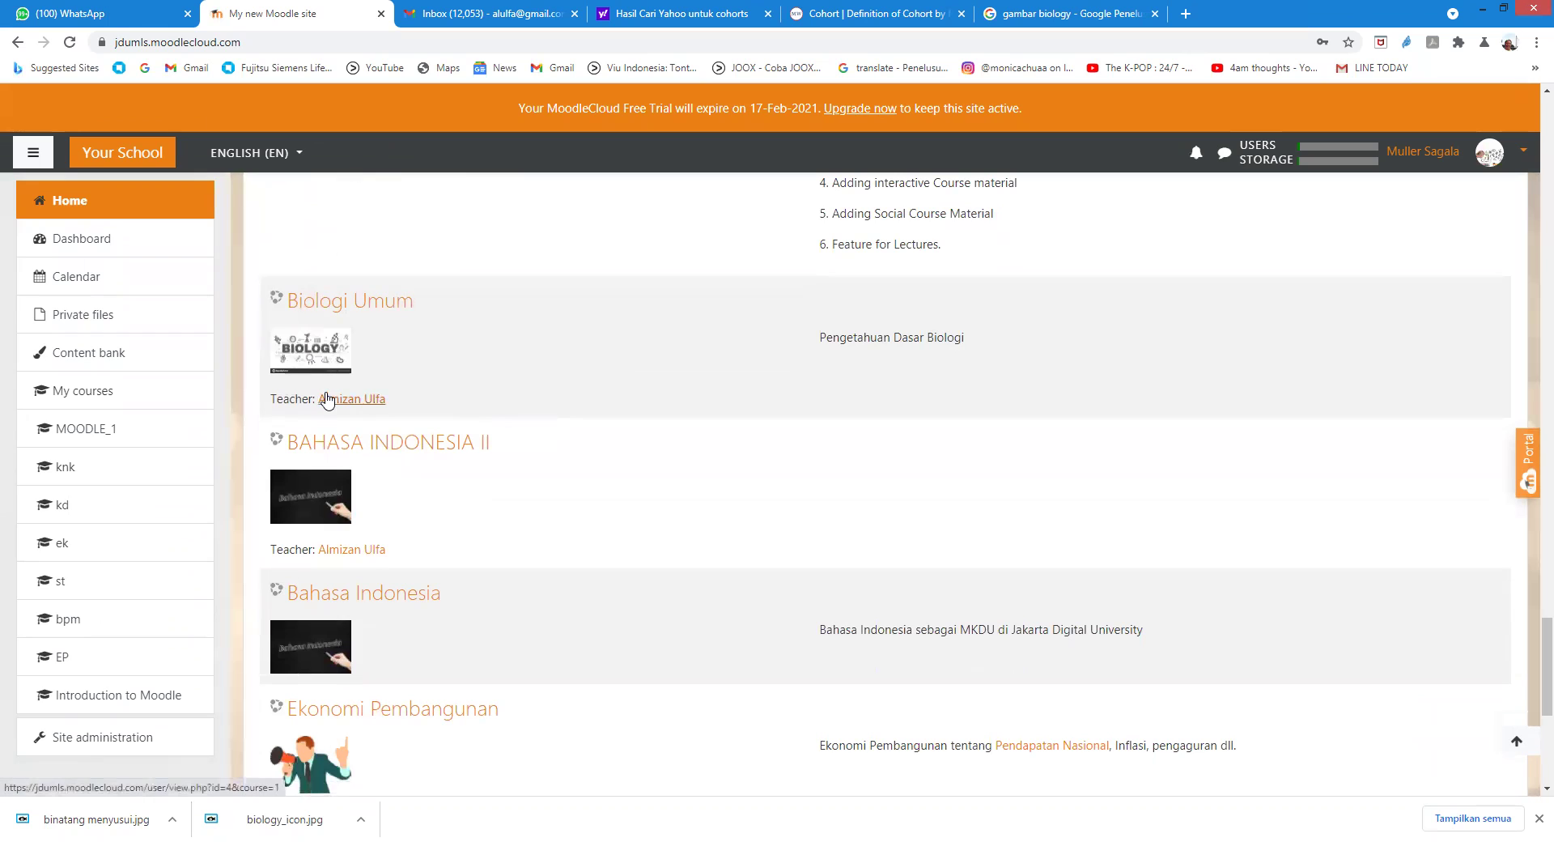
pyautogui.click(331, 307)
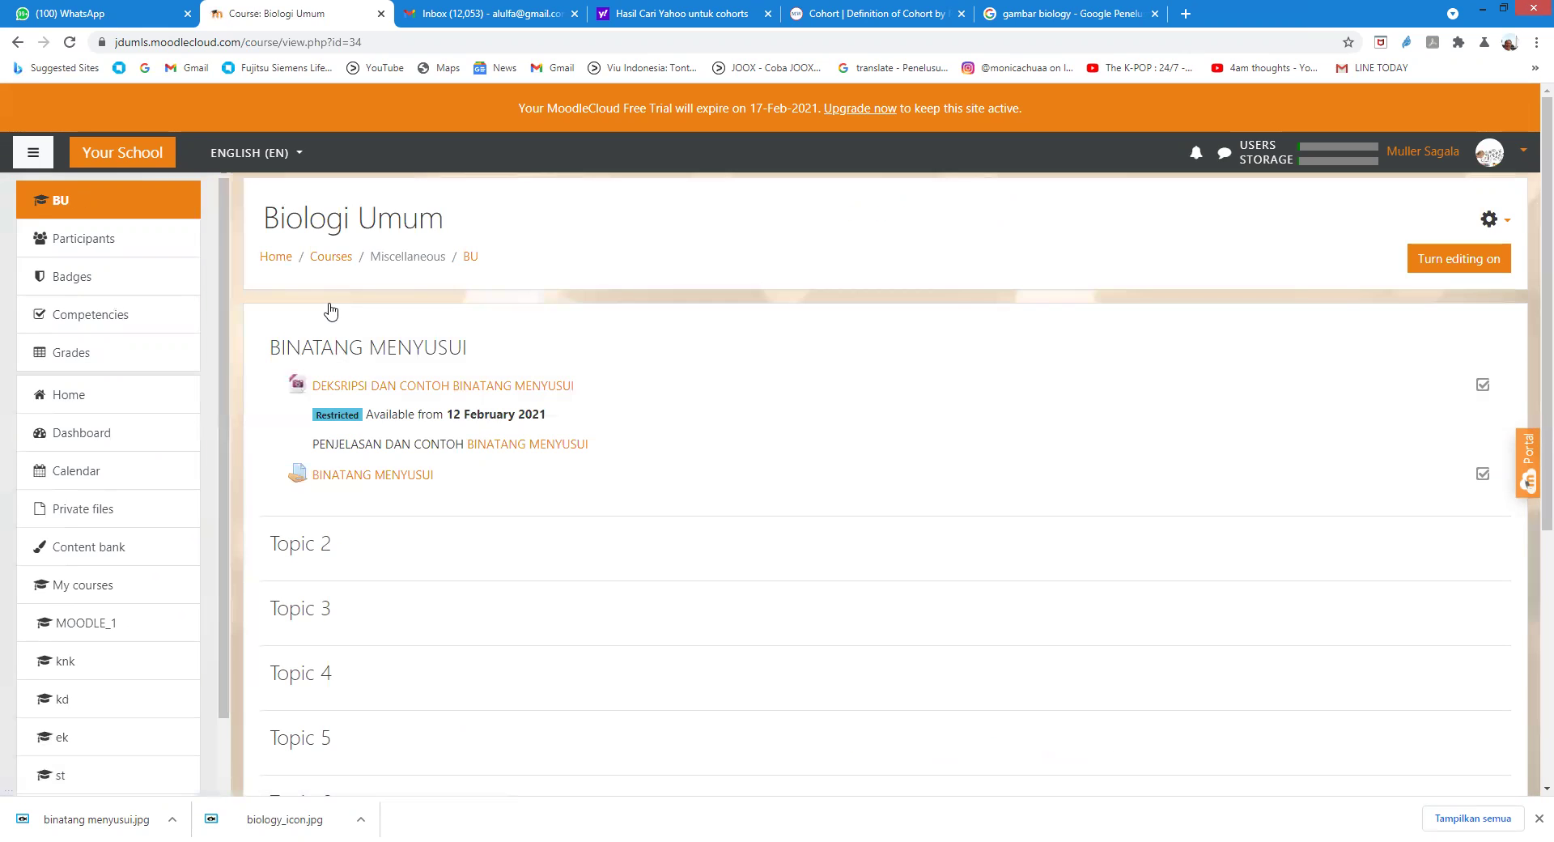
# Step: Review the Biologi Umum course page's BINATANG MENYUSUI section with its description file and assignment
pyautogui.scroll(-1, 912, 526)
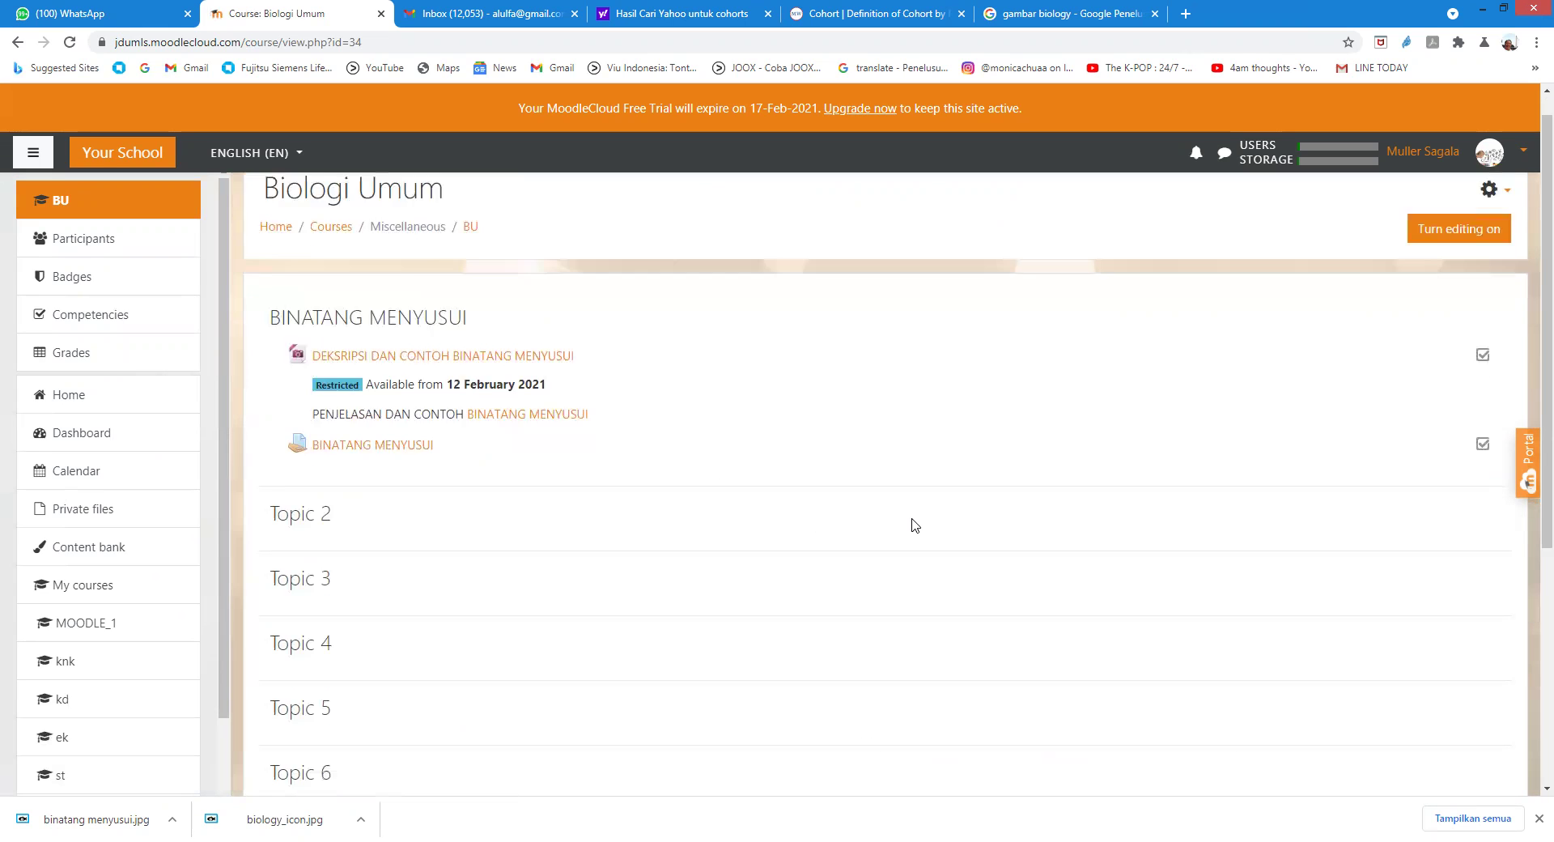
pyautogui.scroll(1, 913, 522)
pyautogui.scroll(-1, 912, 522)
pyautogui.scroll(1, 912, 522)
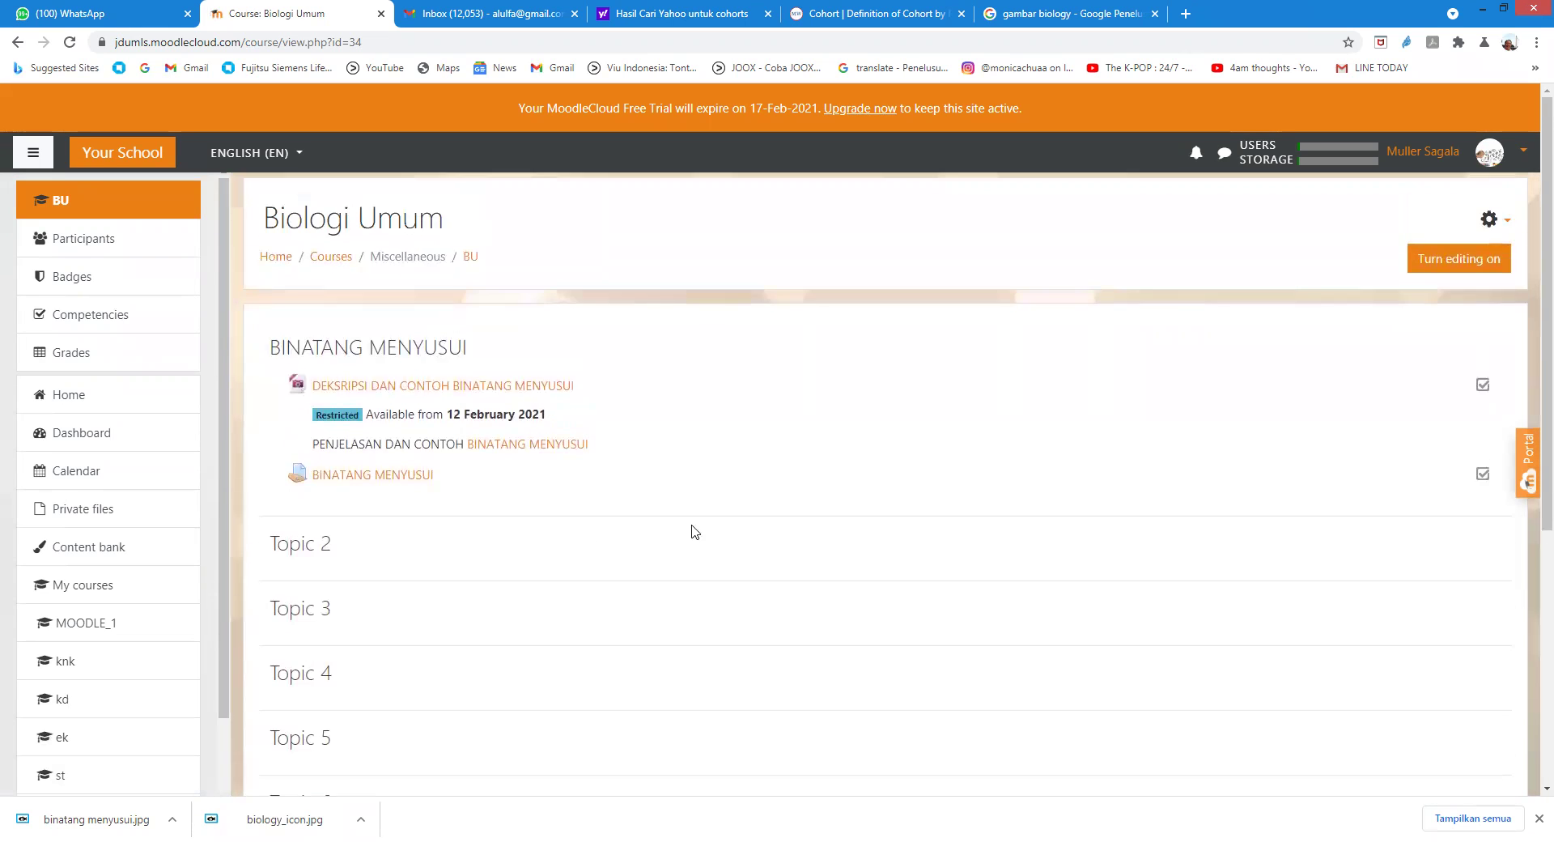
# Step: Open the BINATANG MENYUSUI assignment and its grader view
pyautogui.click(328, 474)
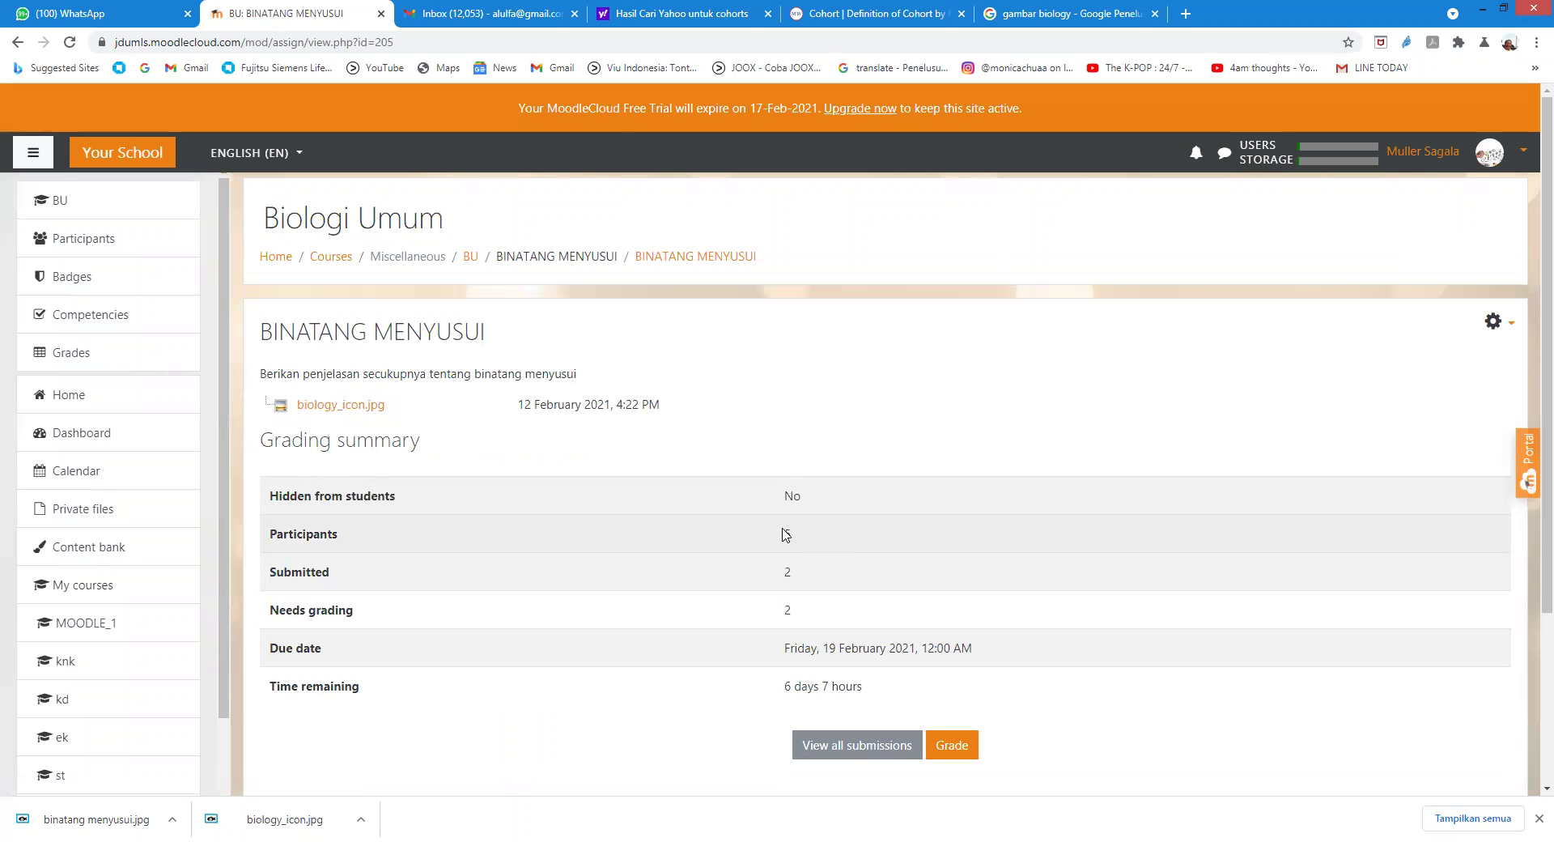
pyautogui.click(950, 749)
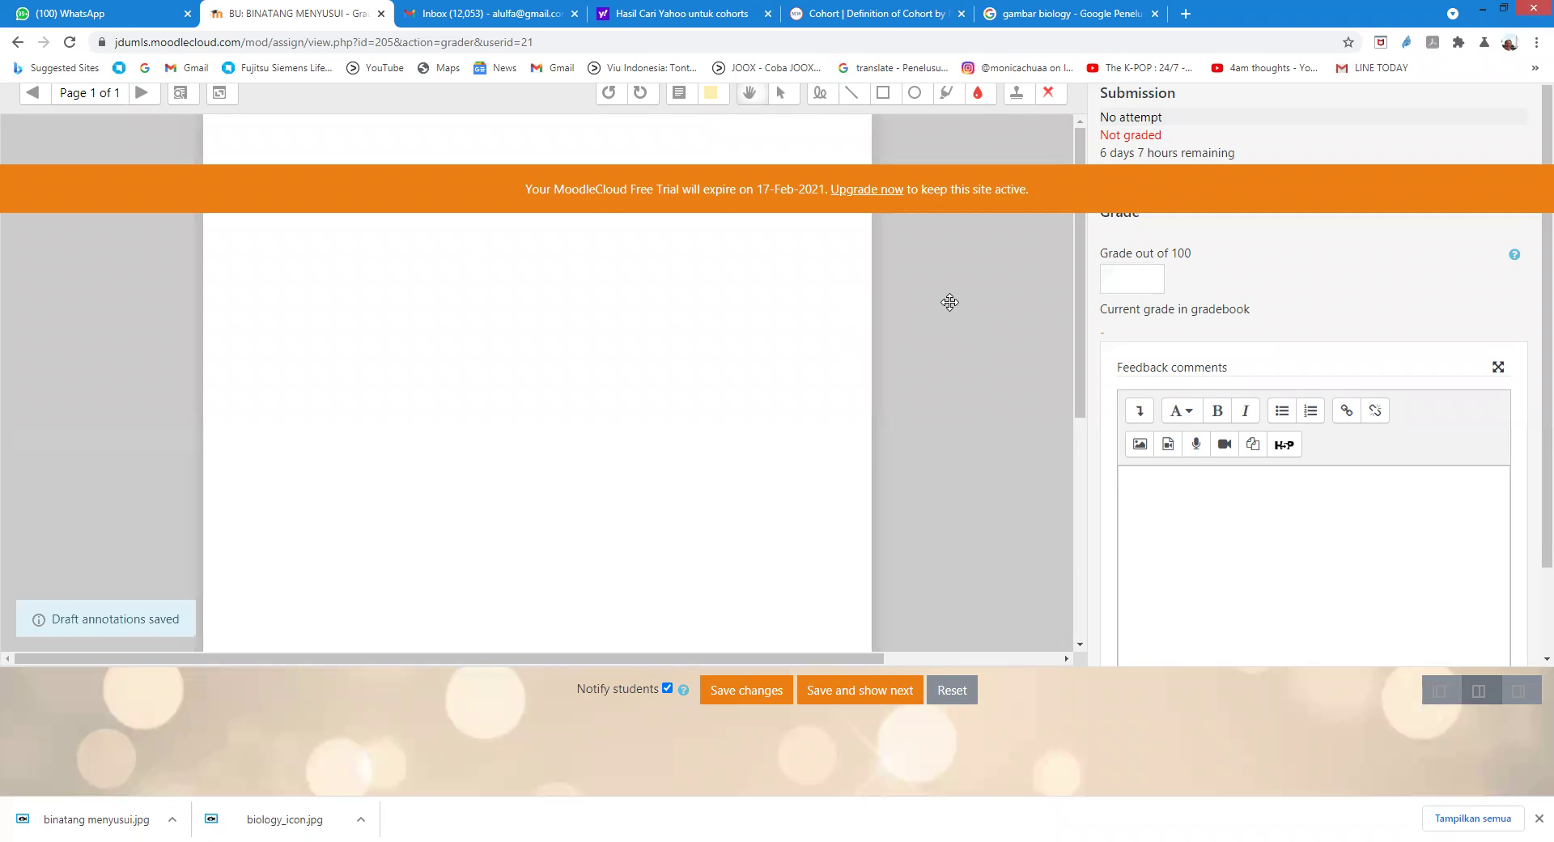
# Step: Review the empty Grade and Feedback comments fields, then return to the BINATANG MENYUSUI assignment page
pyautogui.scroll(-2, 1146, 269)
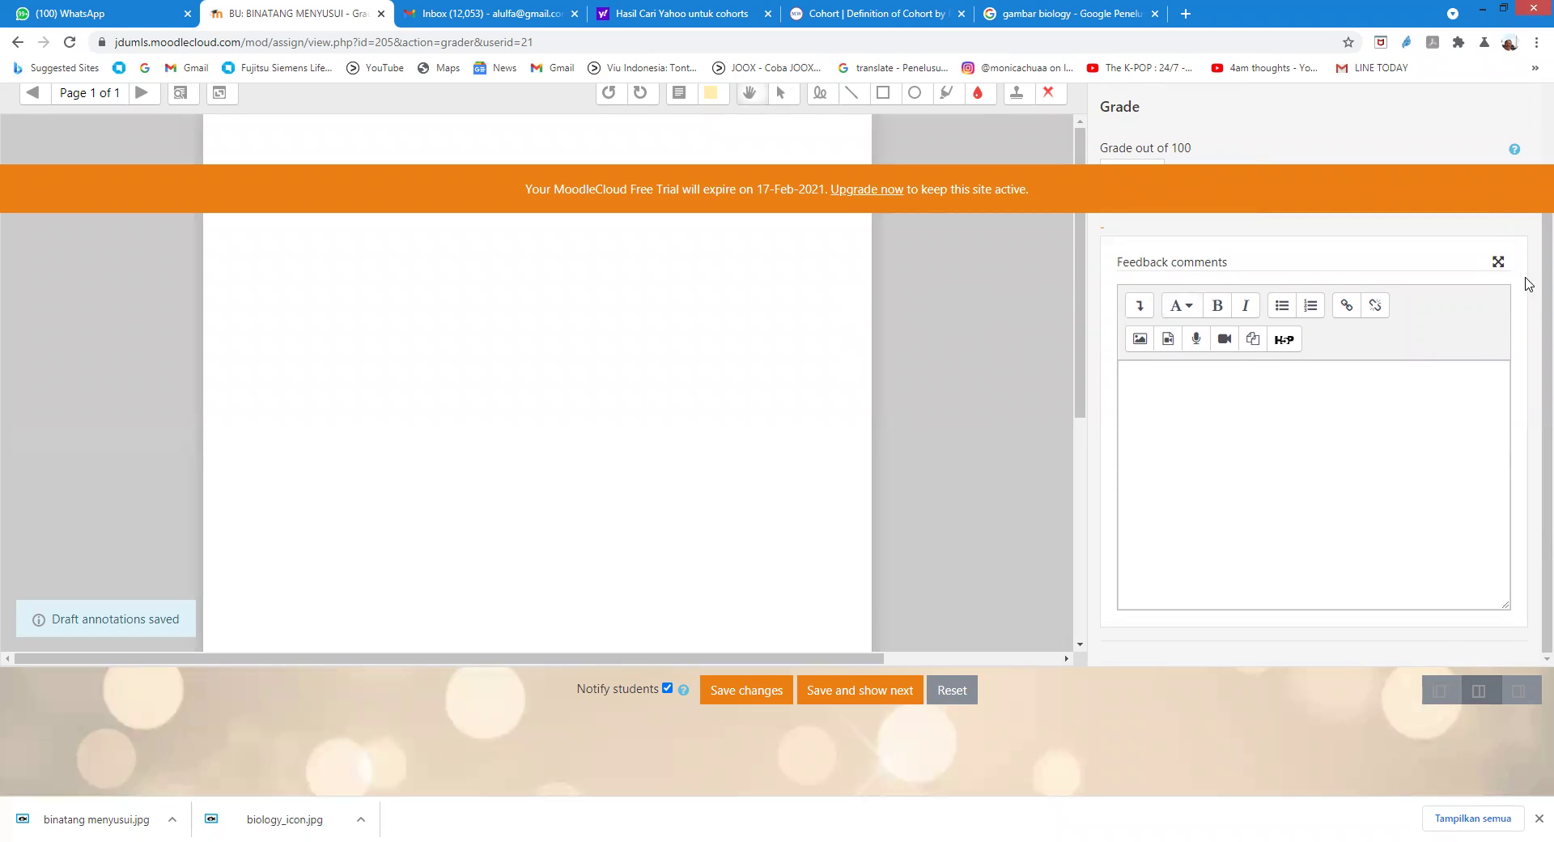
pyautogui.scroll(3, 1528, 279)
pyautogui.scroll(-1, 1528, 275)
pyautogui.scroll(2, 1527, 275)
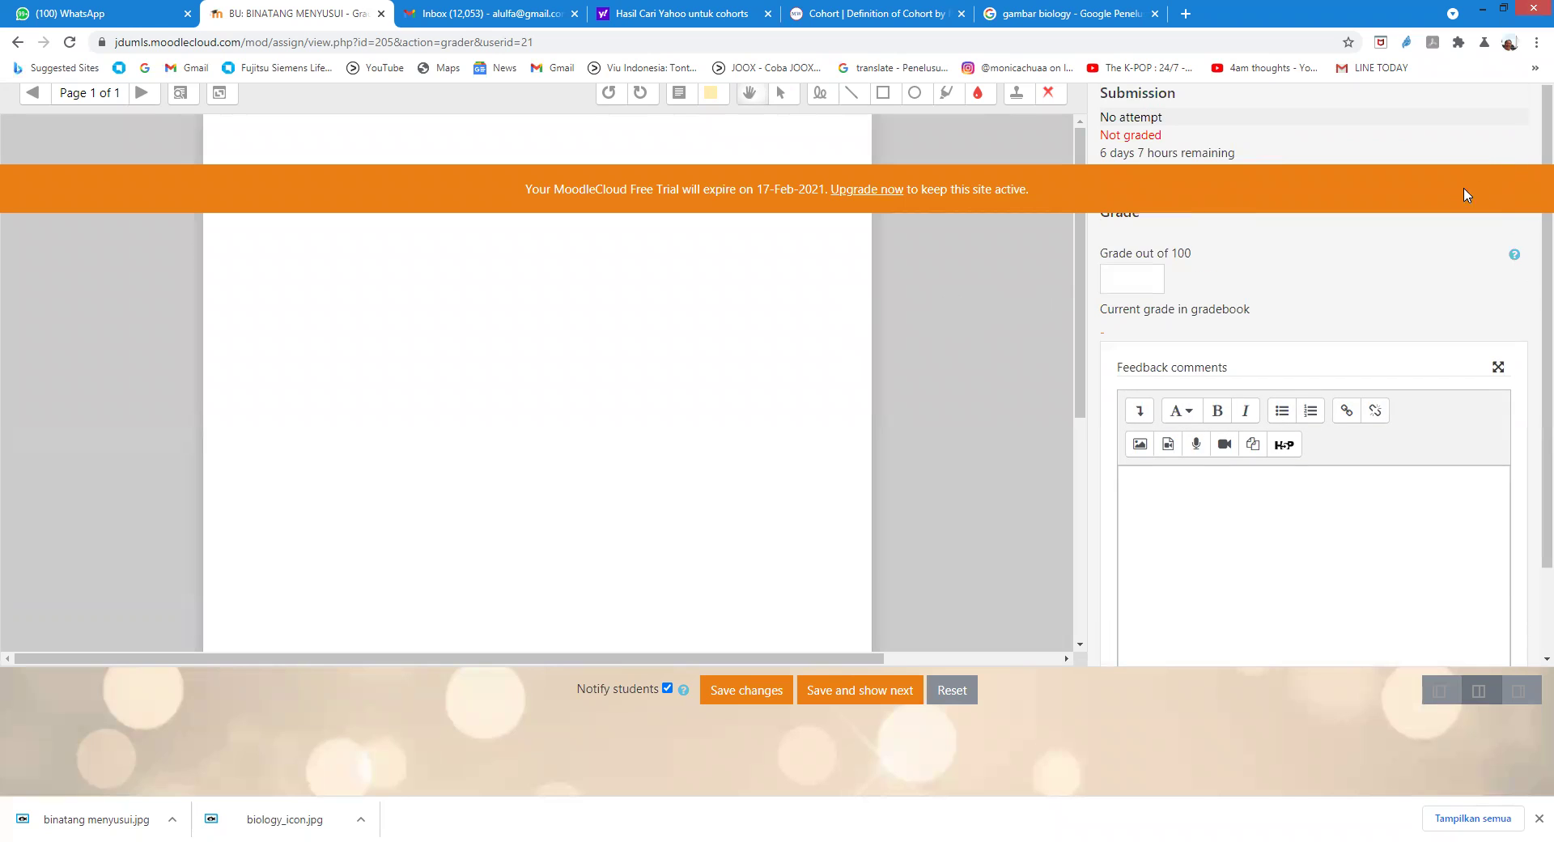
pyautogui.scroll(-1, 1144, 289)
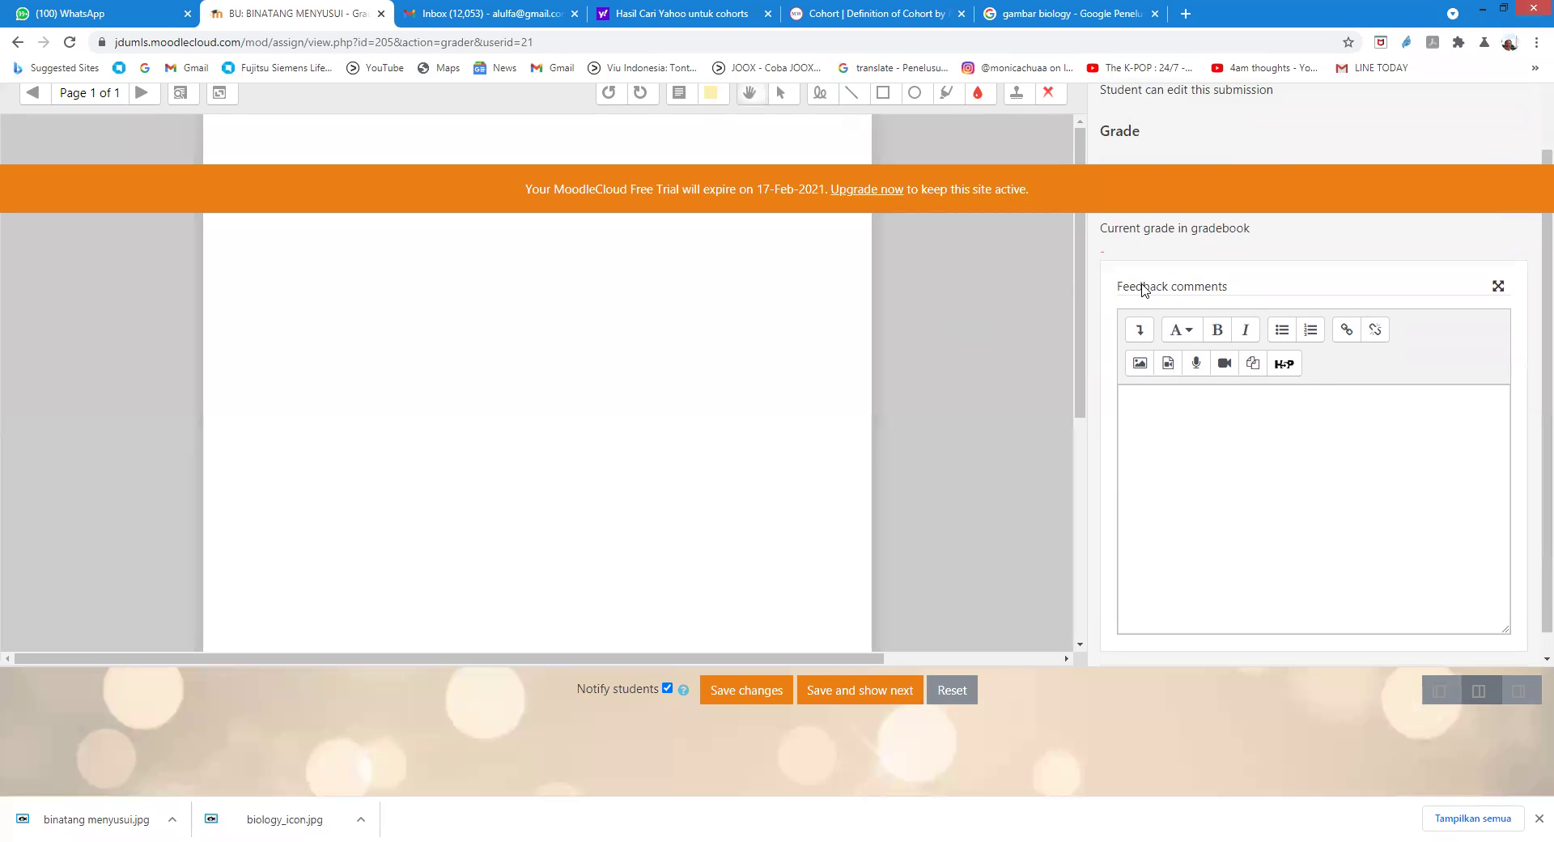
pyautogui.scroll(1, 1144, 289)
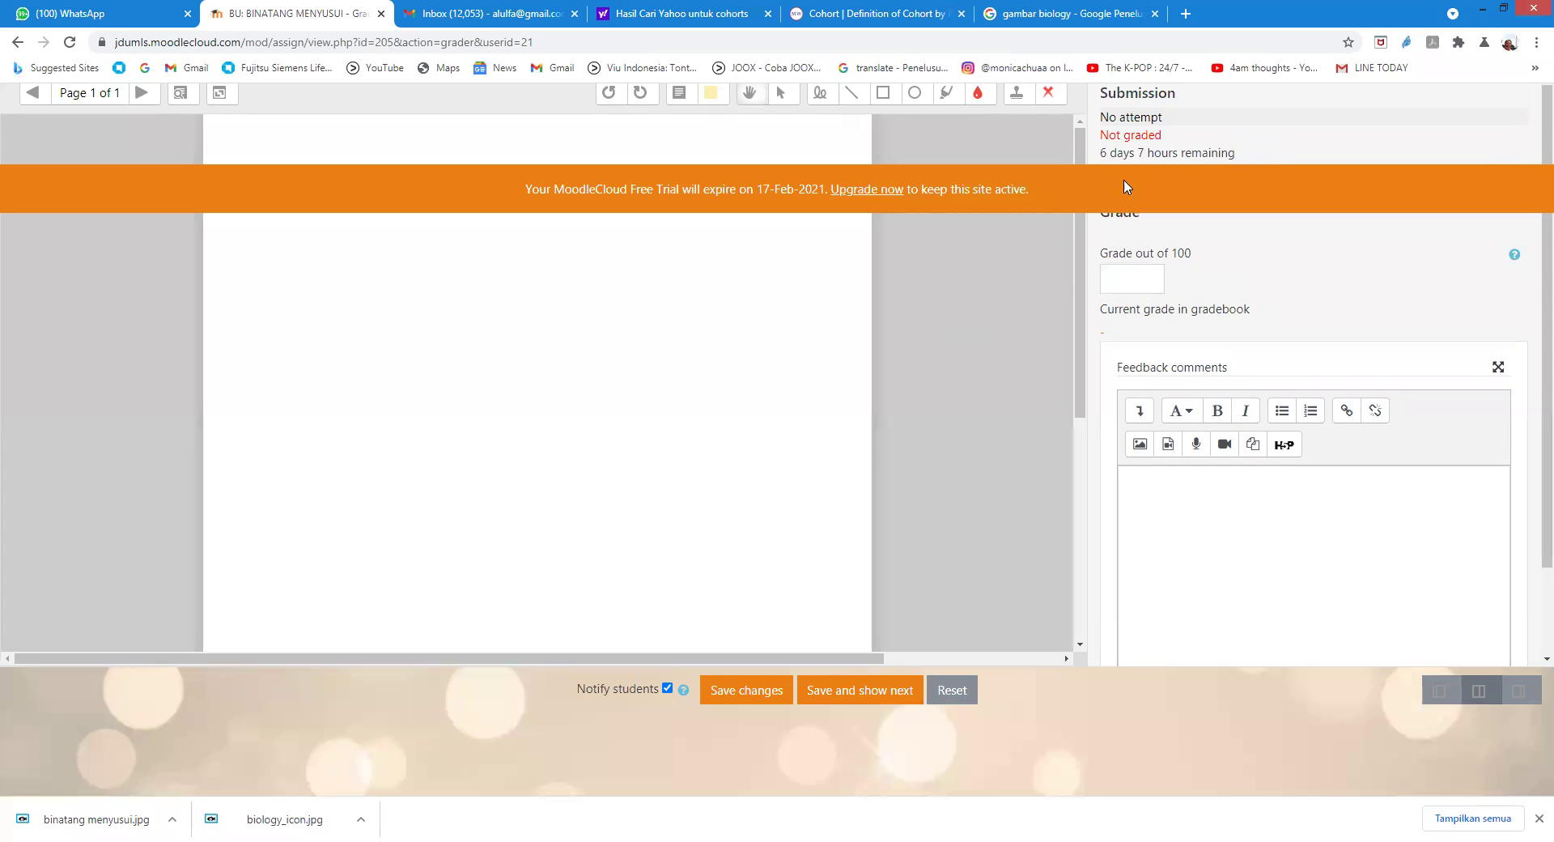
pyautogui.scroll(-1, 1206, 234)
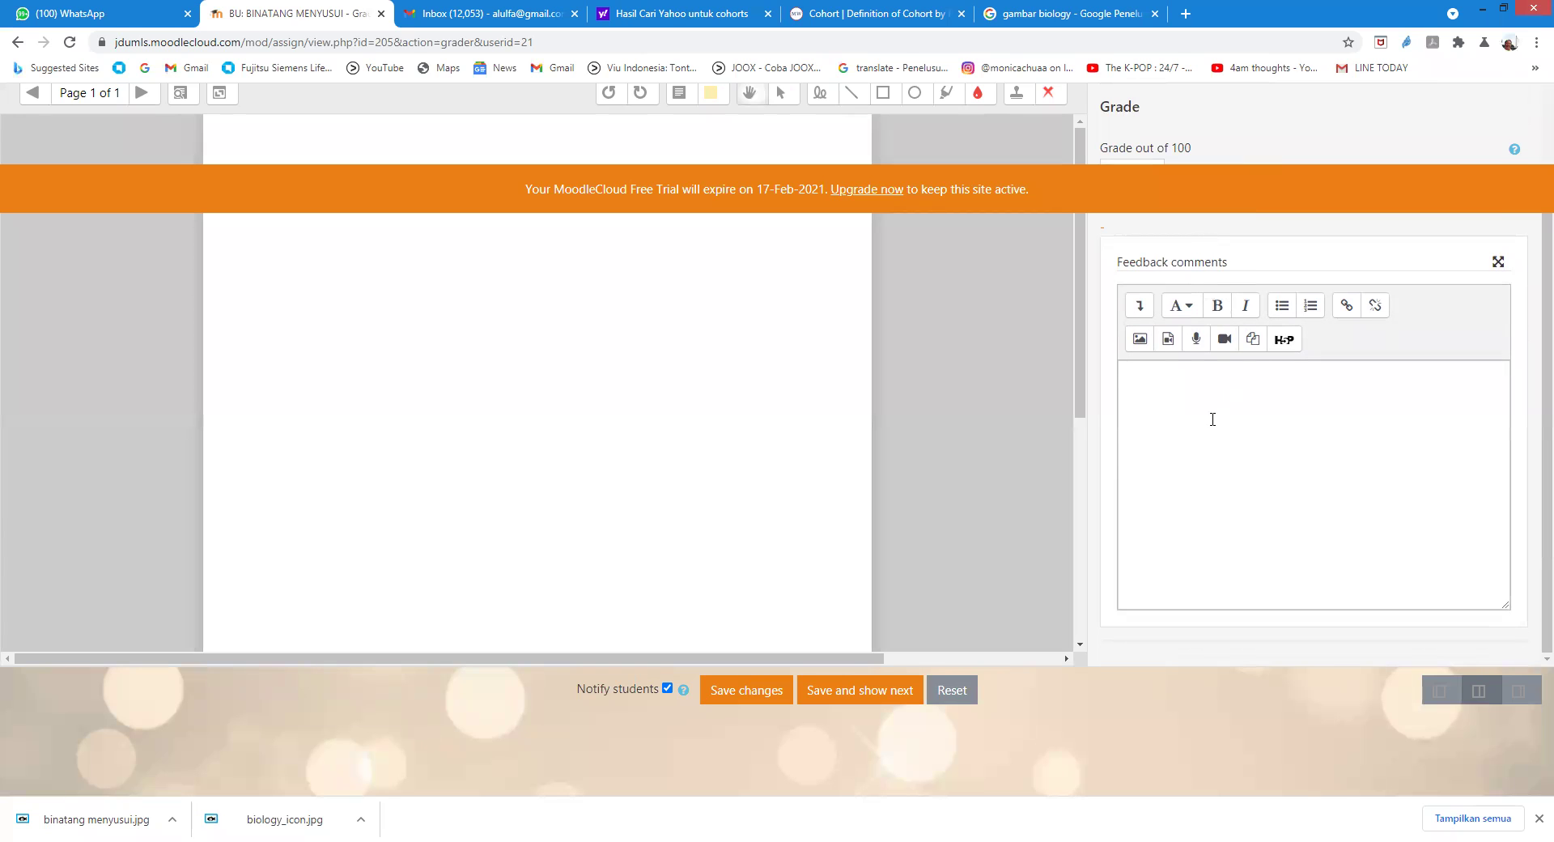
pyautogui.scroll(1, 1212, 418)
pyautogui.scroll(-1, 1205, 417)
pyautogui.scroll(1, 1202, 418)
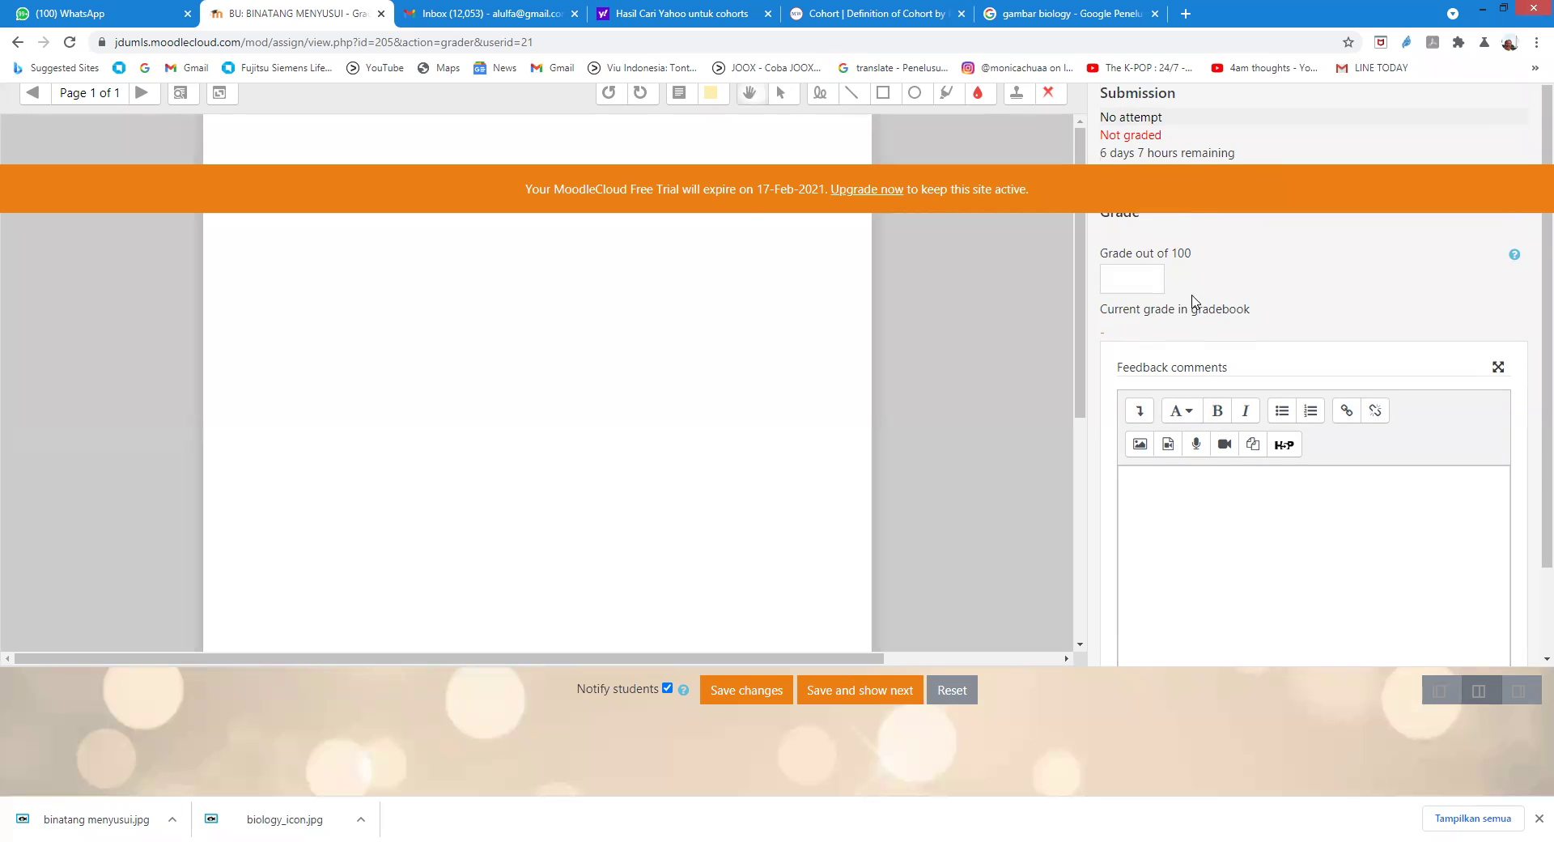
pyautogui.scroll(-1, 1286, 269)
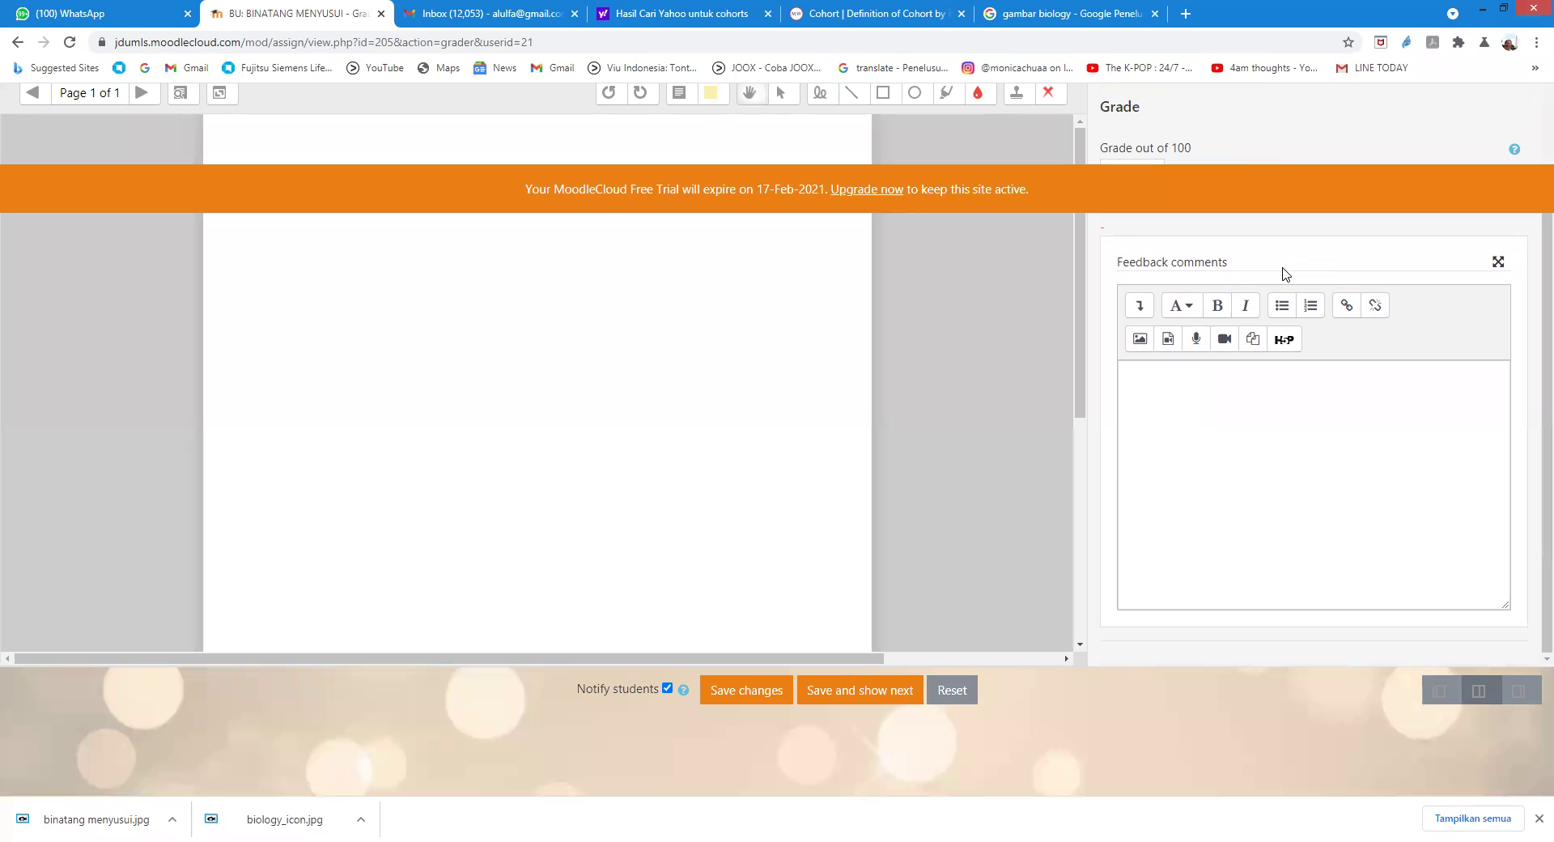
pyautogui.scroll(1, 1221, 304)
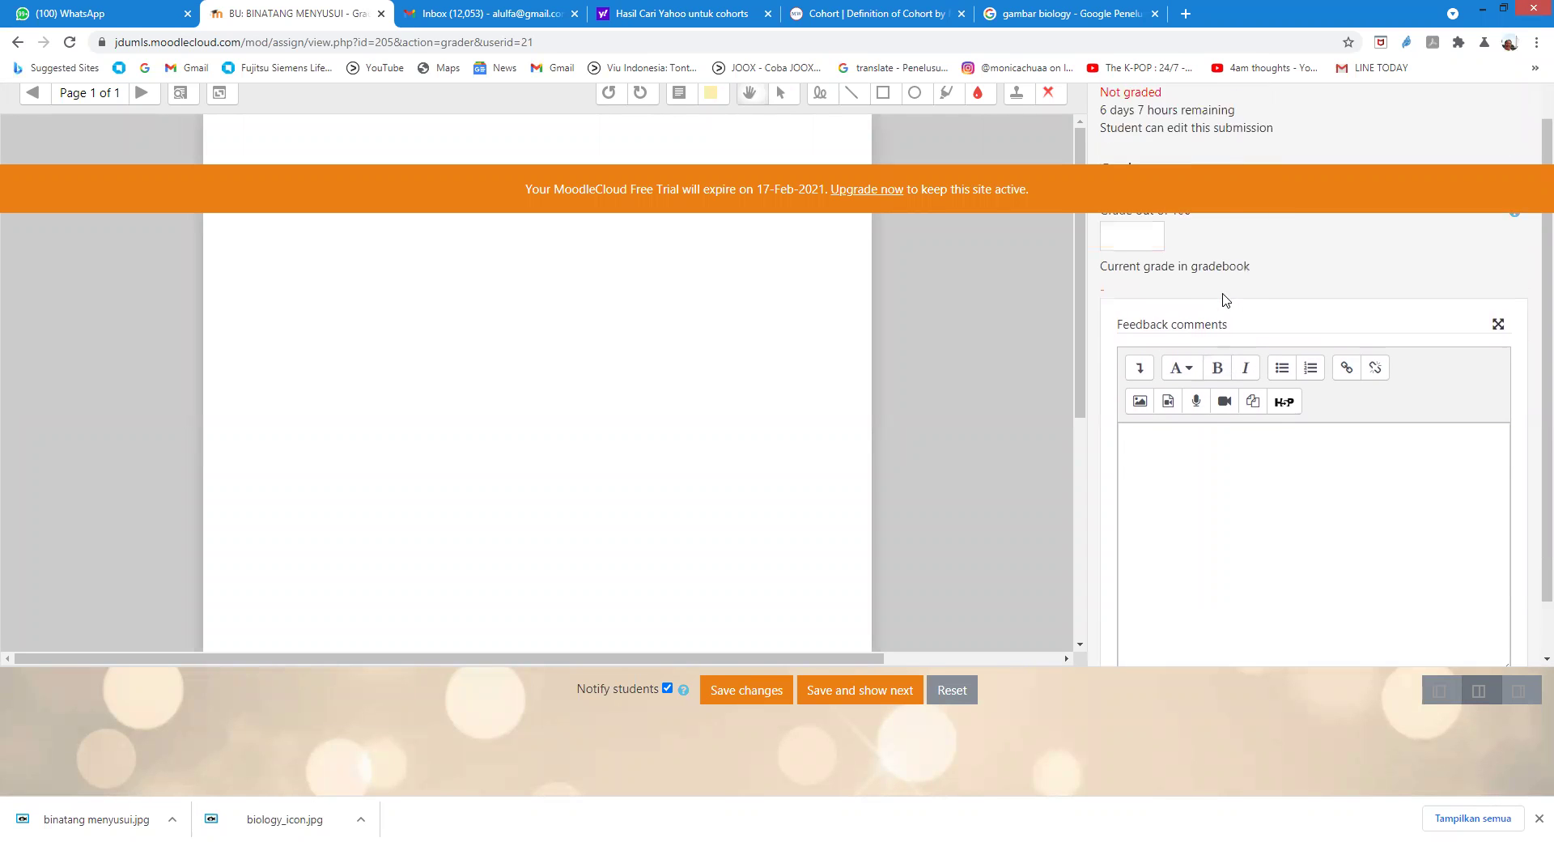
pyautogui.click(17, 43)
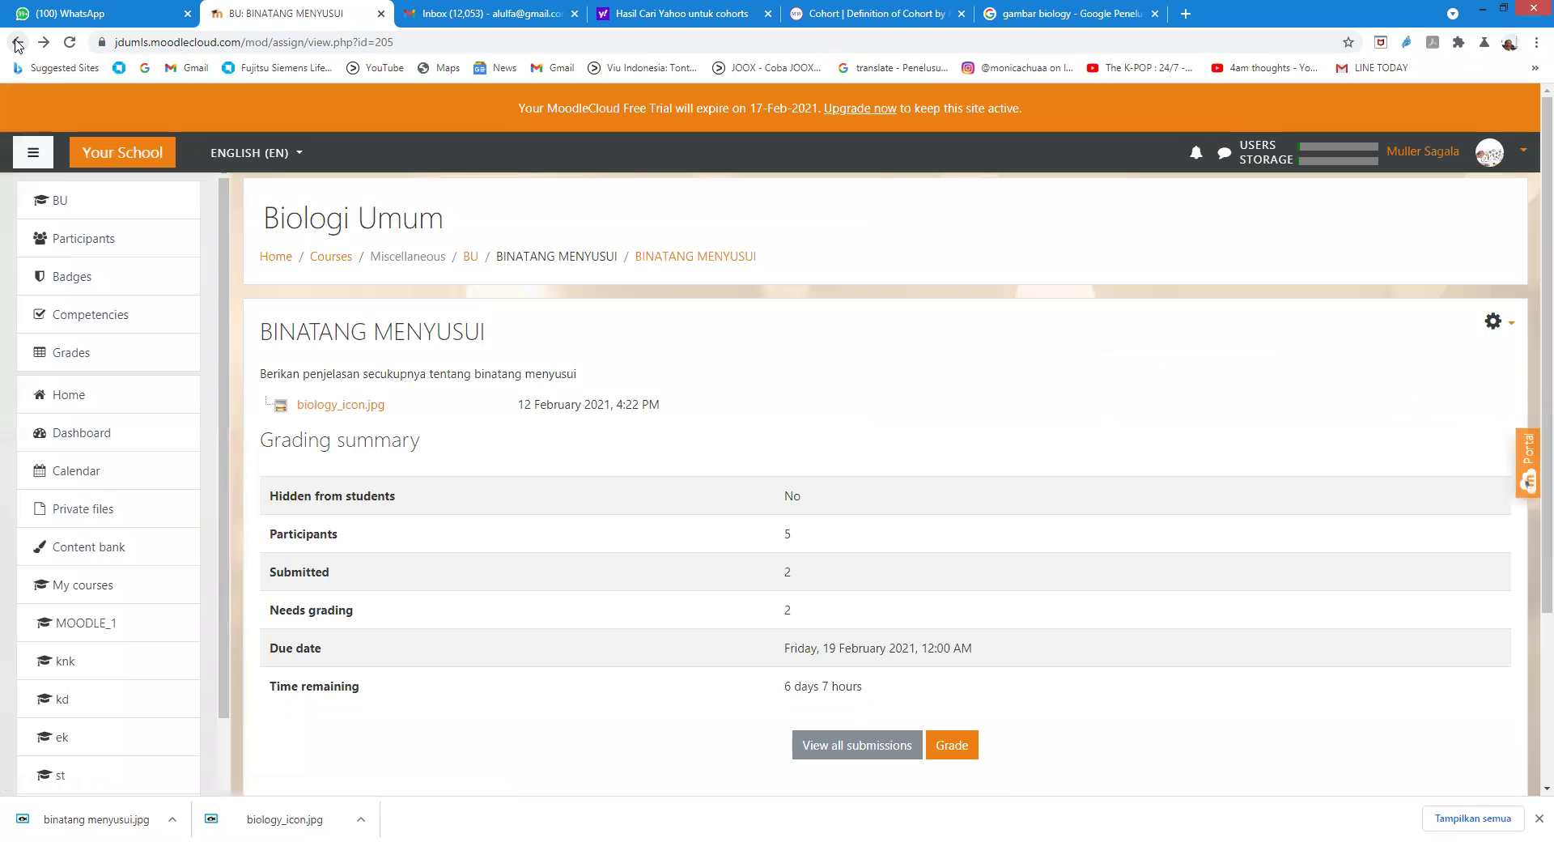
# Step: List all BINATANG MENYUSUI submissions and start grading the first submitted student
pyautogui.click(820, 748)
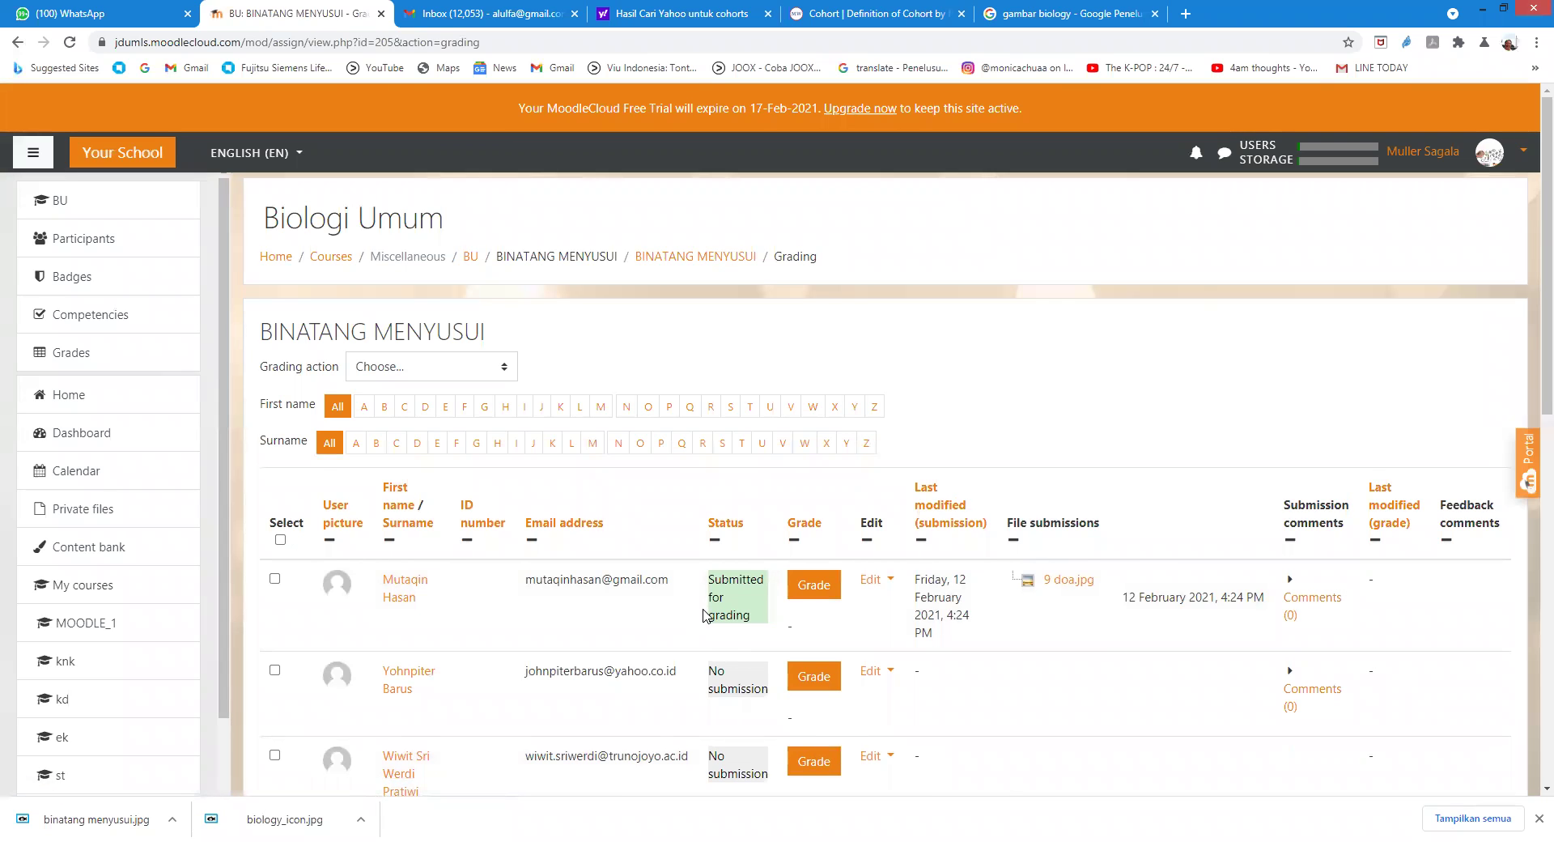
pyautogui.scroll(-2, 701, 615)
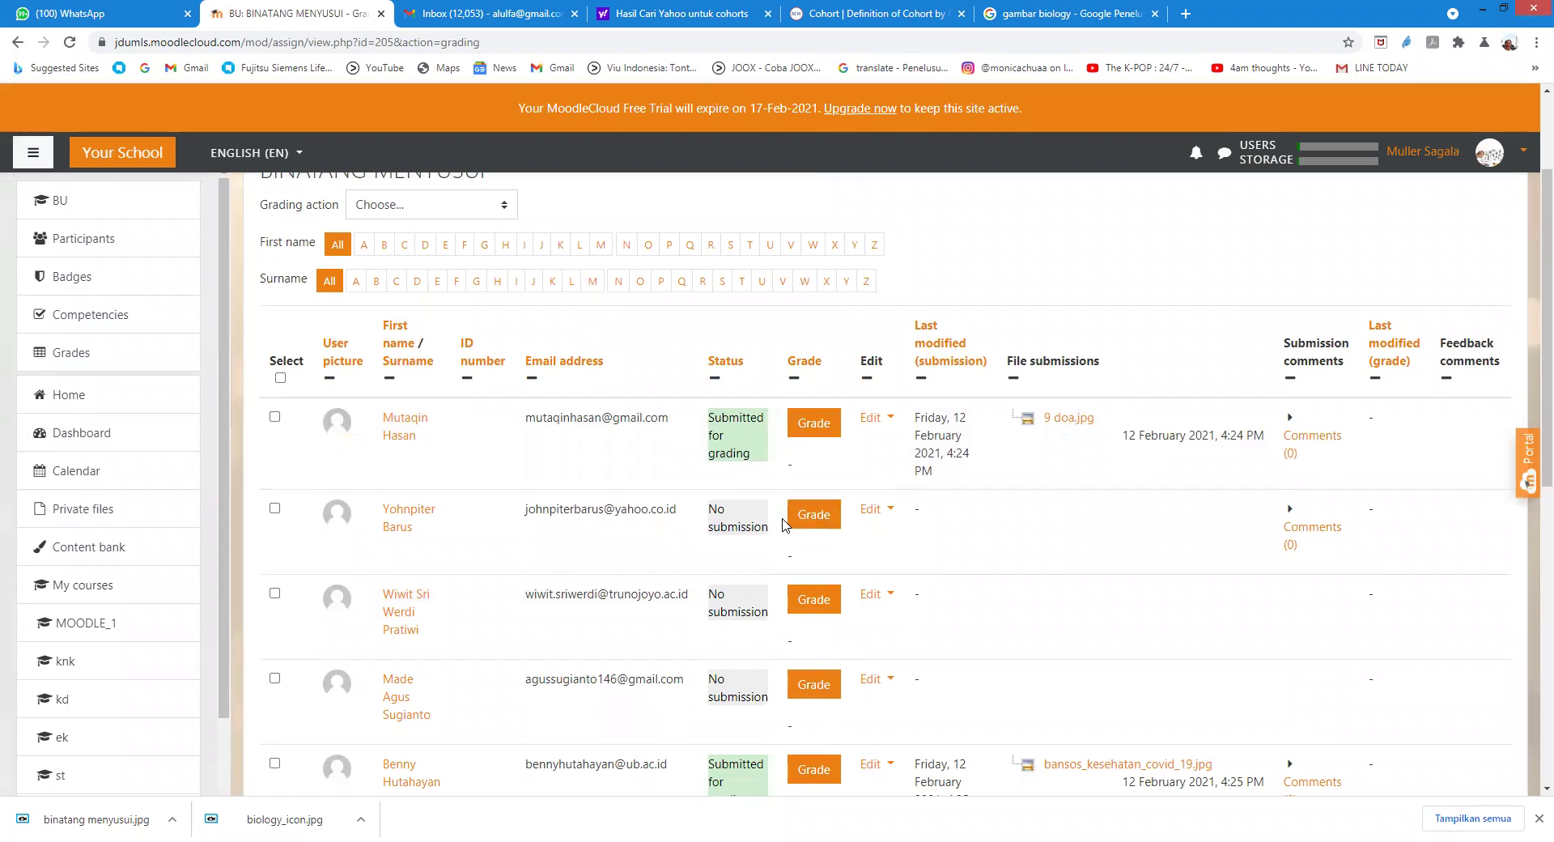
pyautogui.scroll(-1, 841, 510)
pyautogui.click(817, 340)
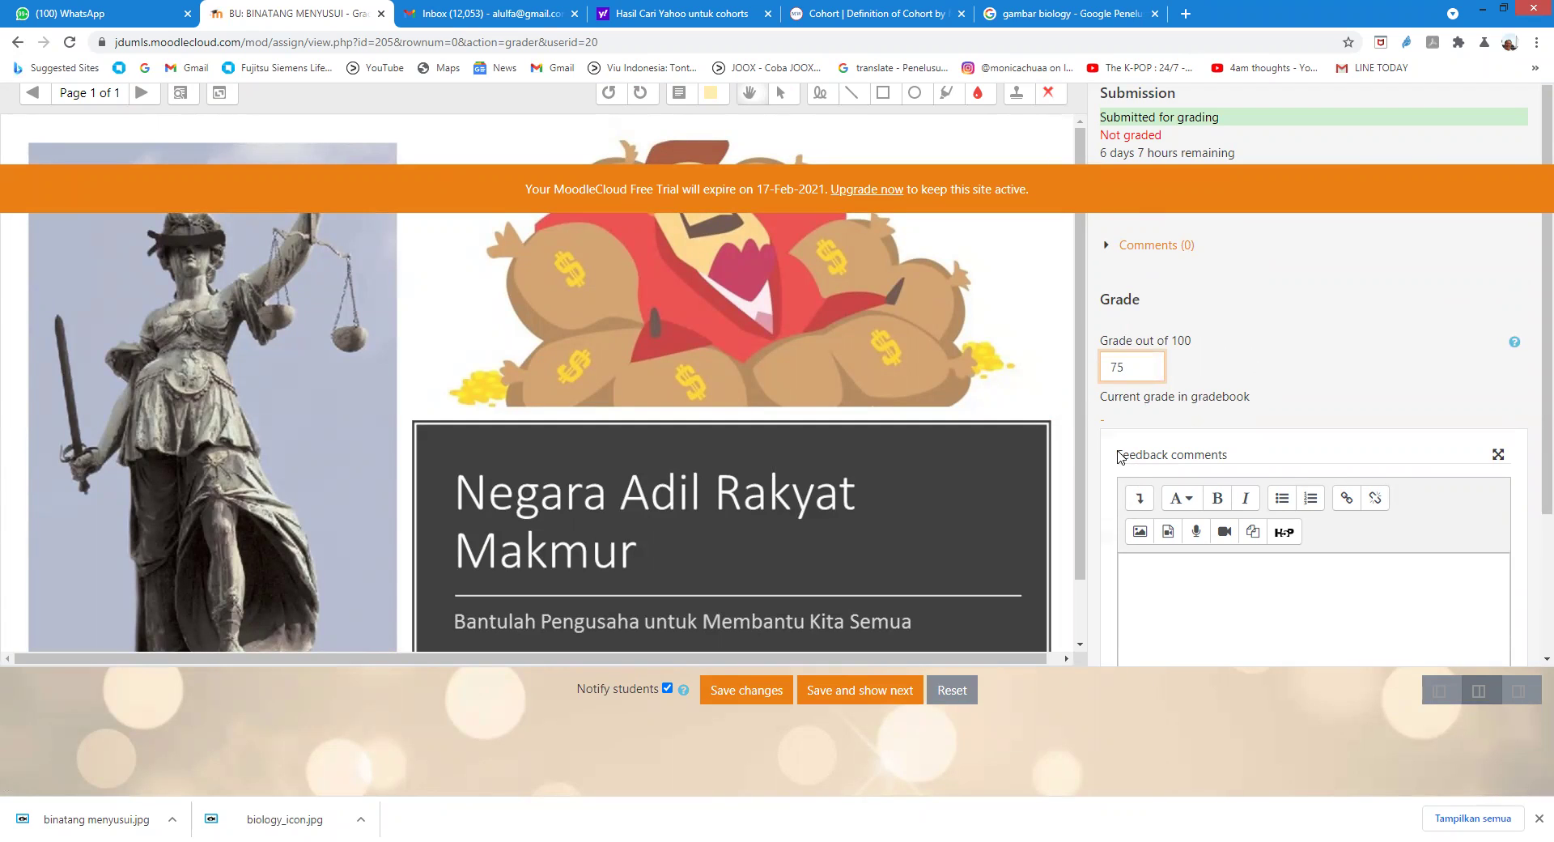
# Step: Grade the 9 doa.jpg submission 75 with feedback 'bagus', save it and move to the next student
pyautogui.scroll(-1, 1194, 629)
pyautogui.click(1162, 518)
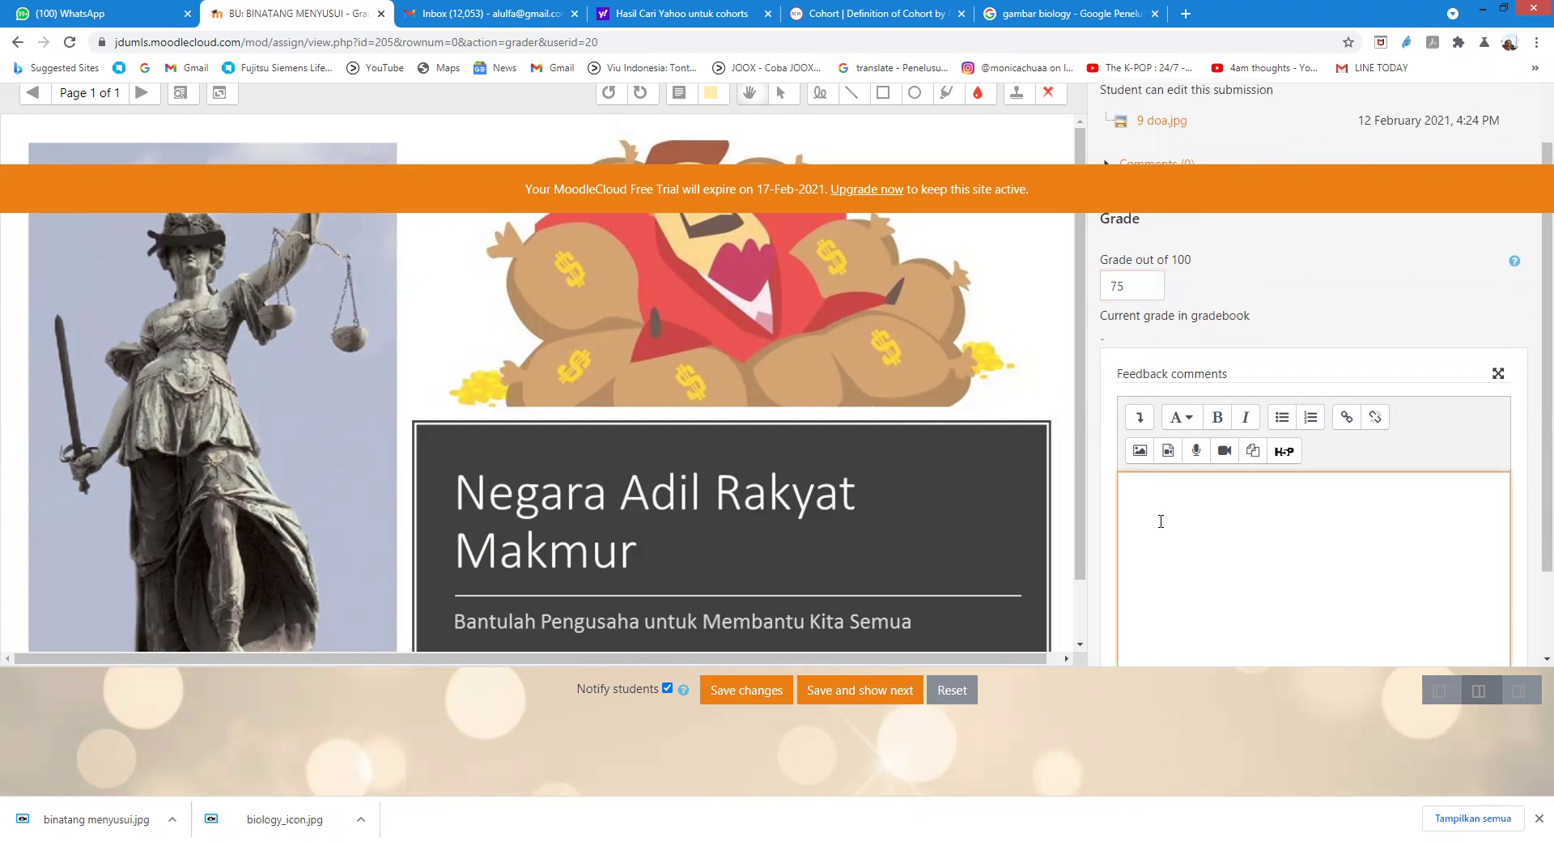
pyautogui.scroll(-1, 1156, 524)
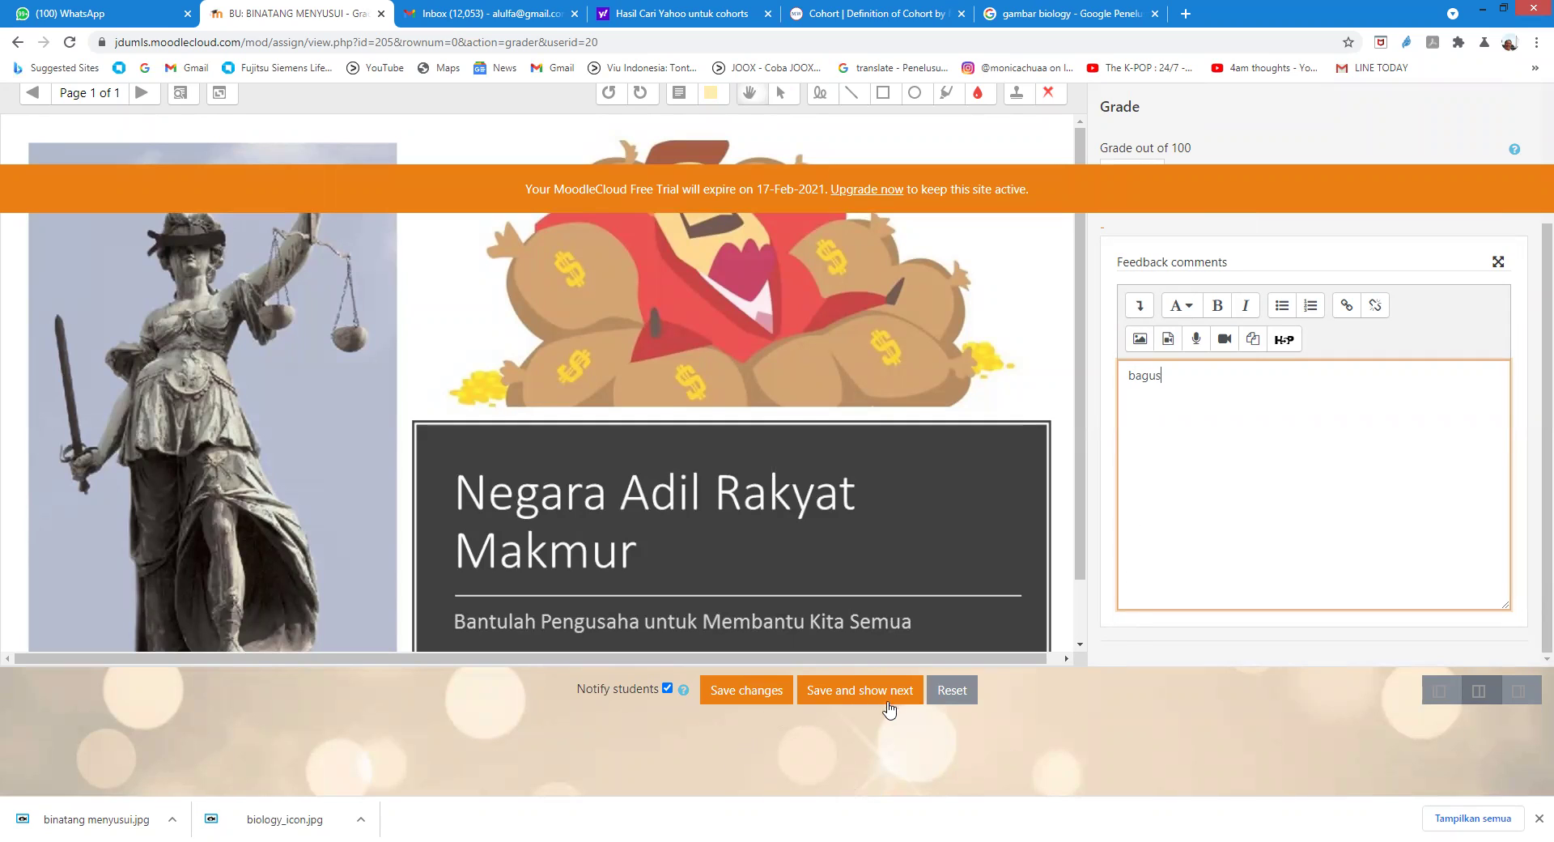
pyautogui.click(864, 696)
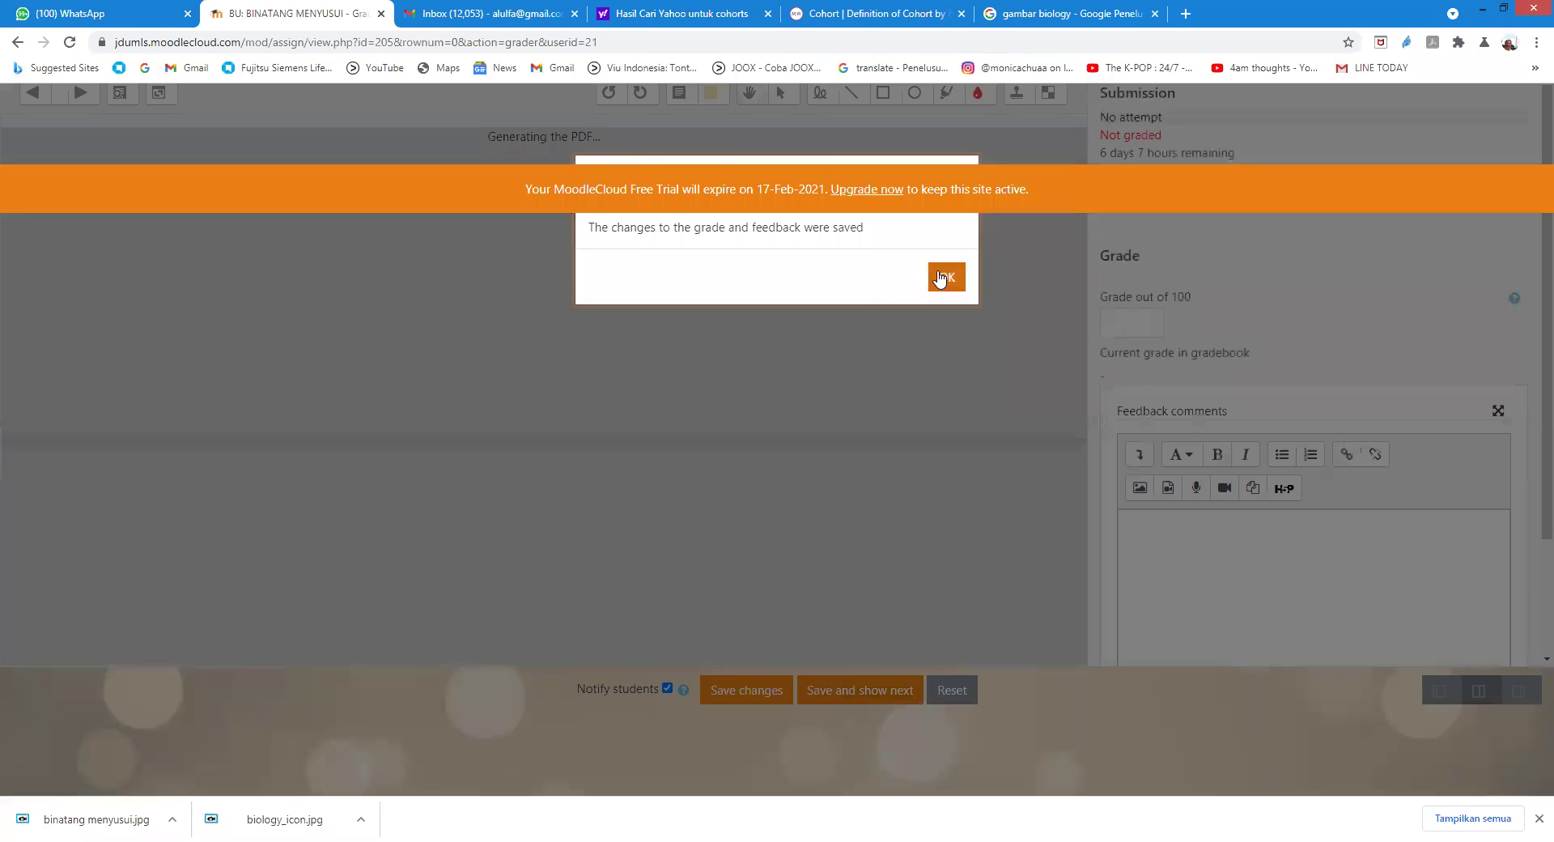
pyautogui.click(941, 278)
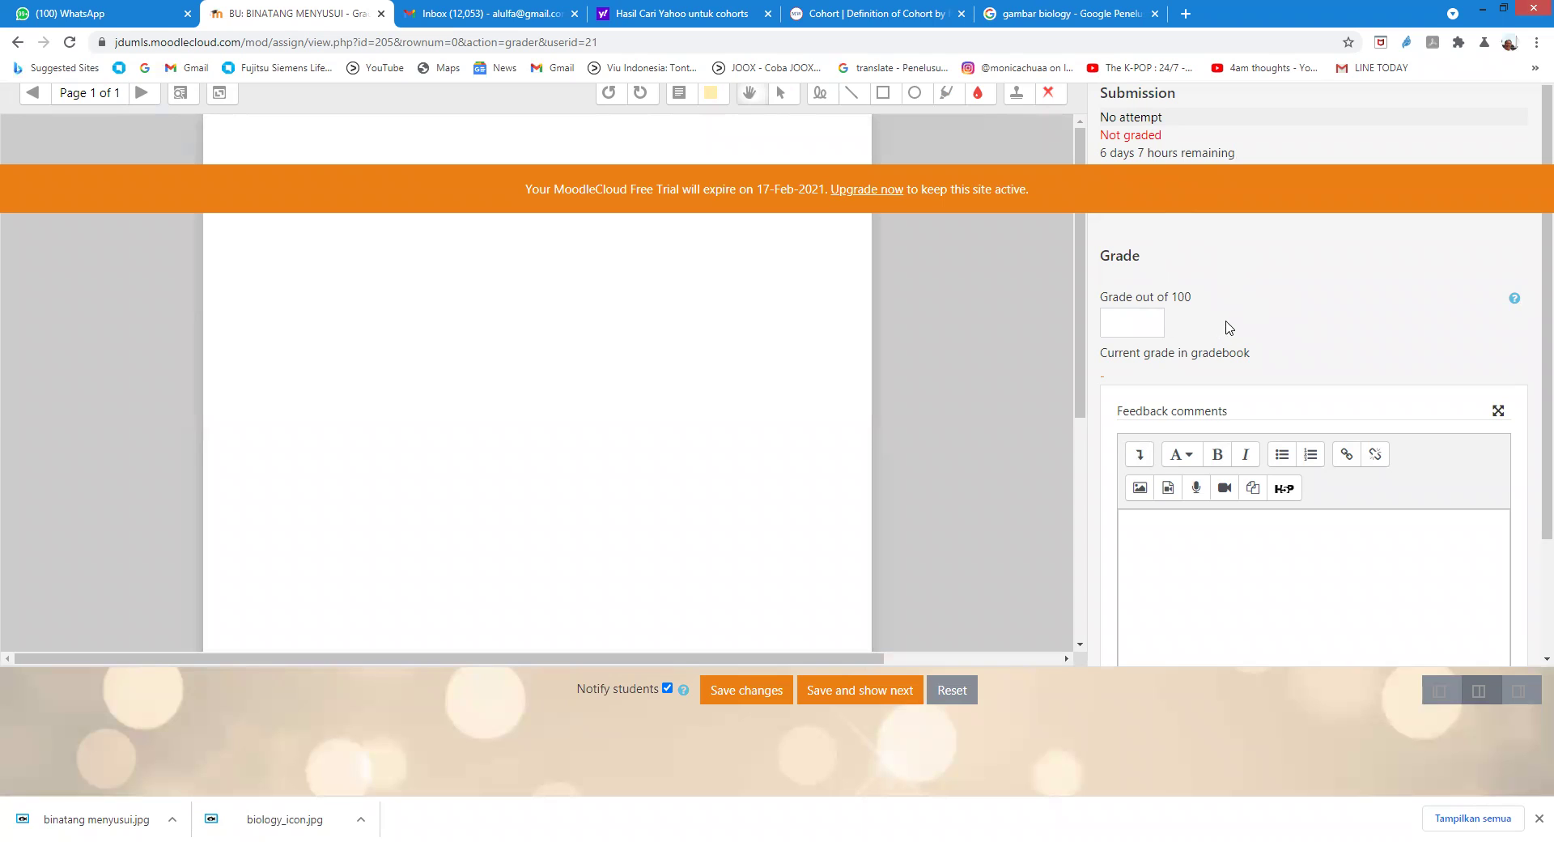
# Step: Give the next student a grade of 80 with feedback 'Bagus' and save
pyautogui.click(1128, 314)
pyautogui.click(1175, 536)
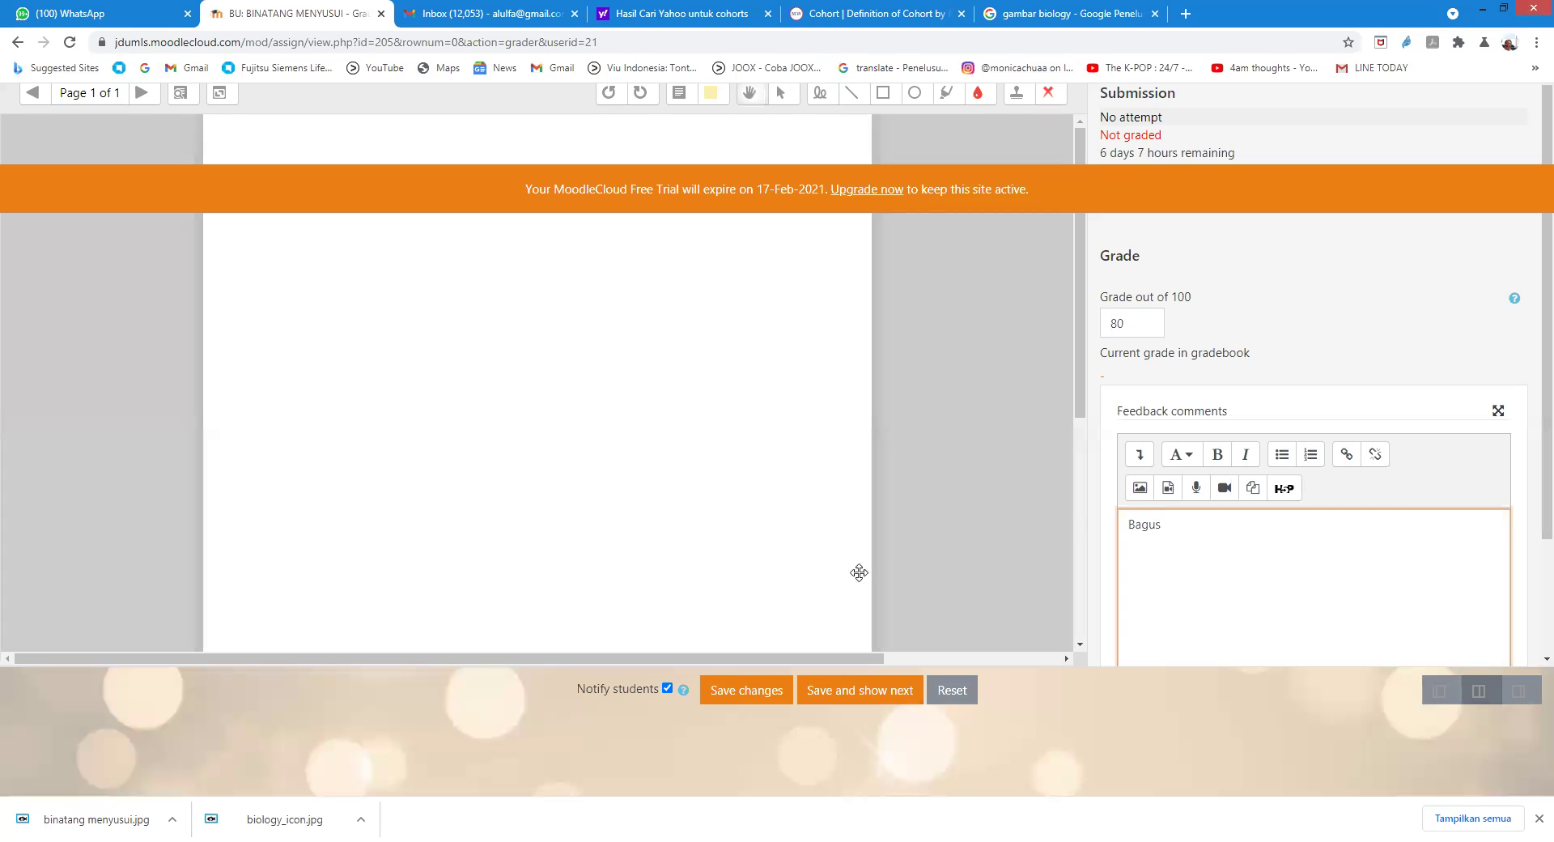
pyautogui.click(834, 695)
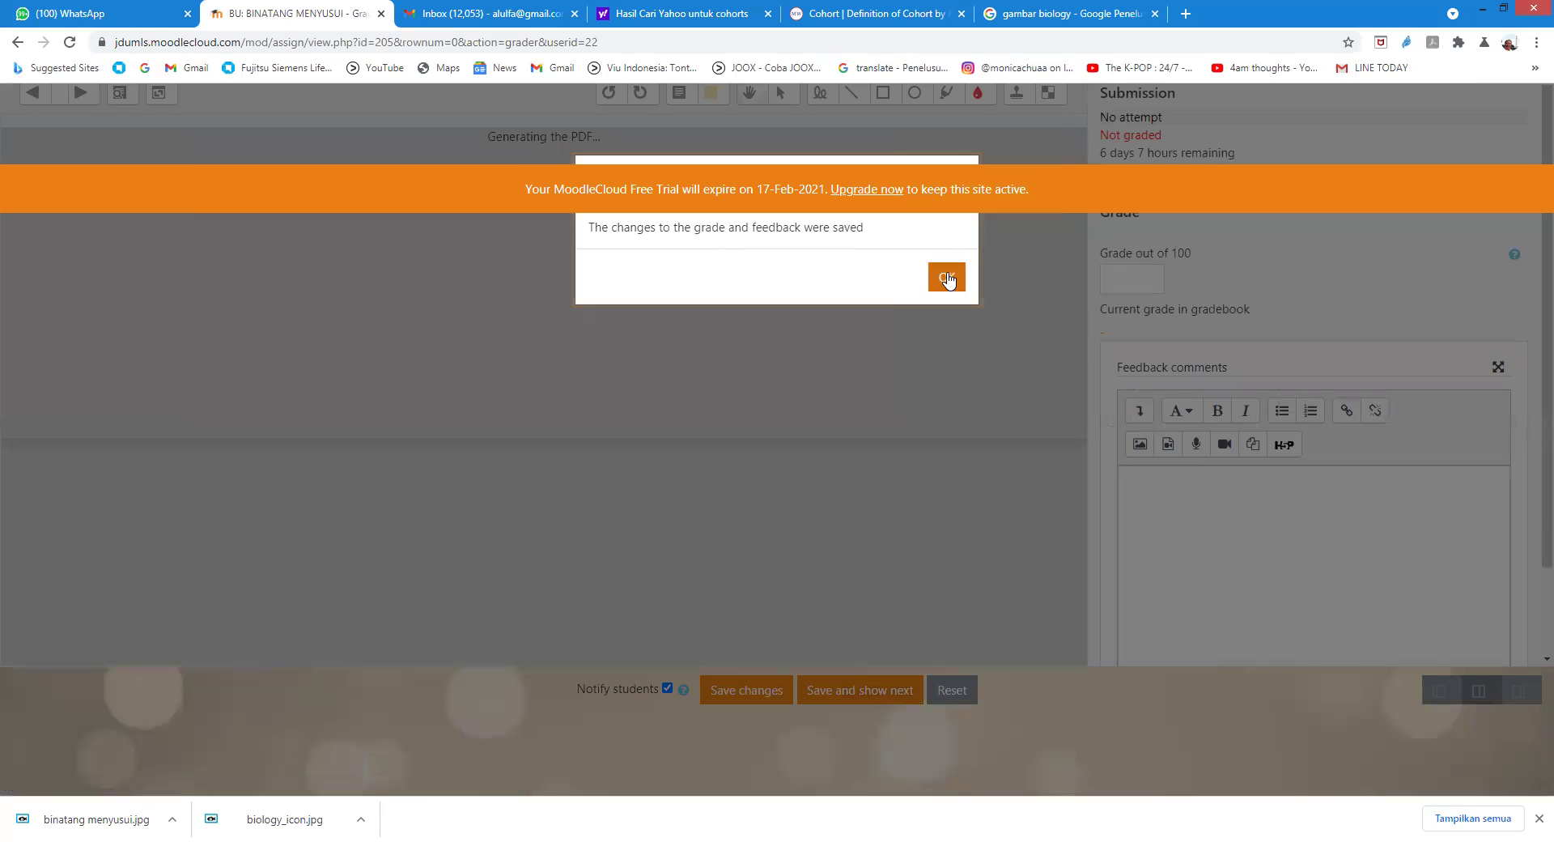
pyautogui.click(946, 274)
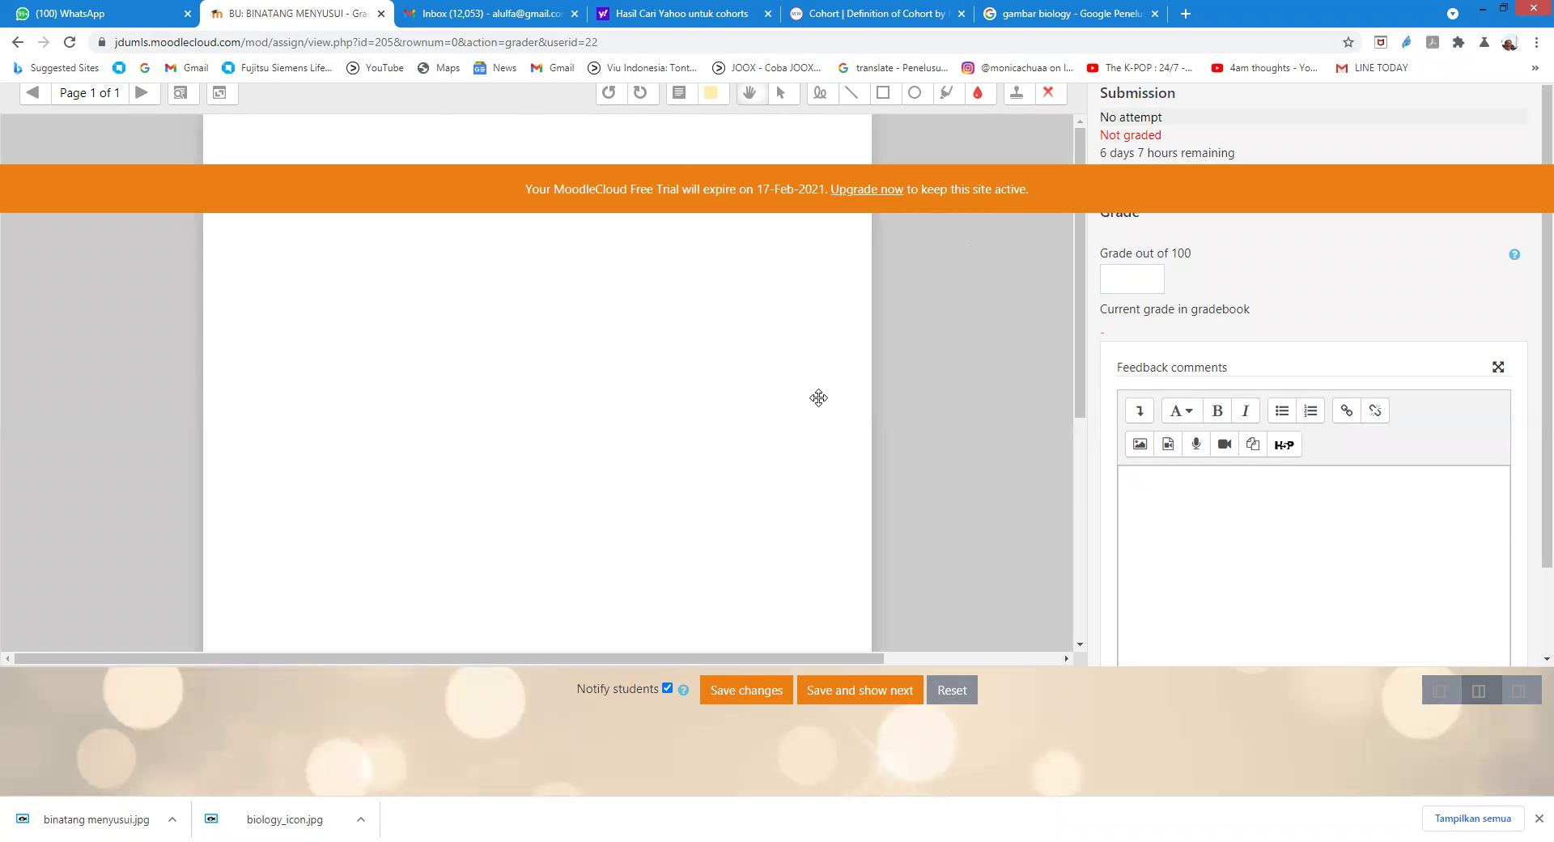
pyautogui.scroll(-3, 809, 405)
pyautogui.scroll(3, 796, 410)
pyautogui.scroll(-3, 794, 413)
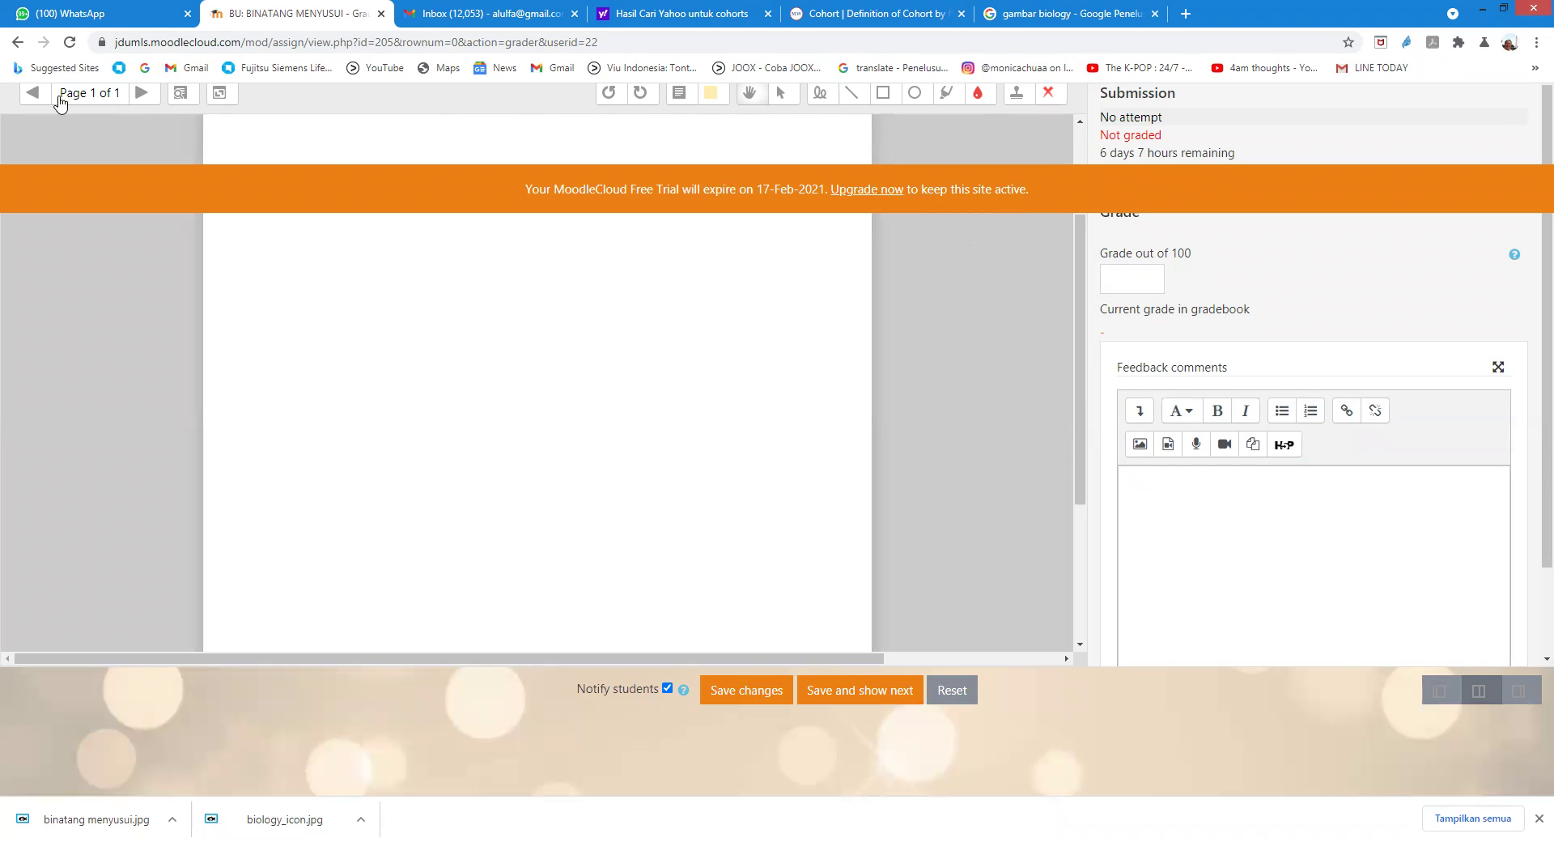
# Step: Open the Biologi Umum Grader report showing BINATANG MENYUSUI grades 80 and 75, averaging 77.50
pyautogui.click(18, 40)
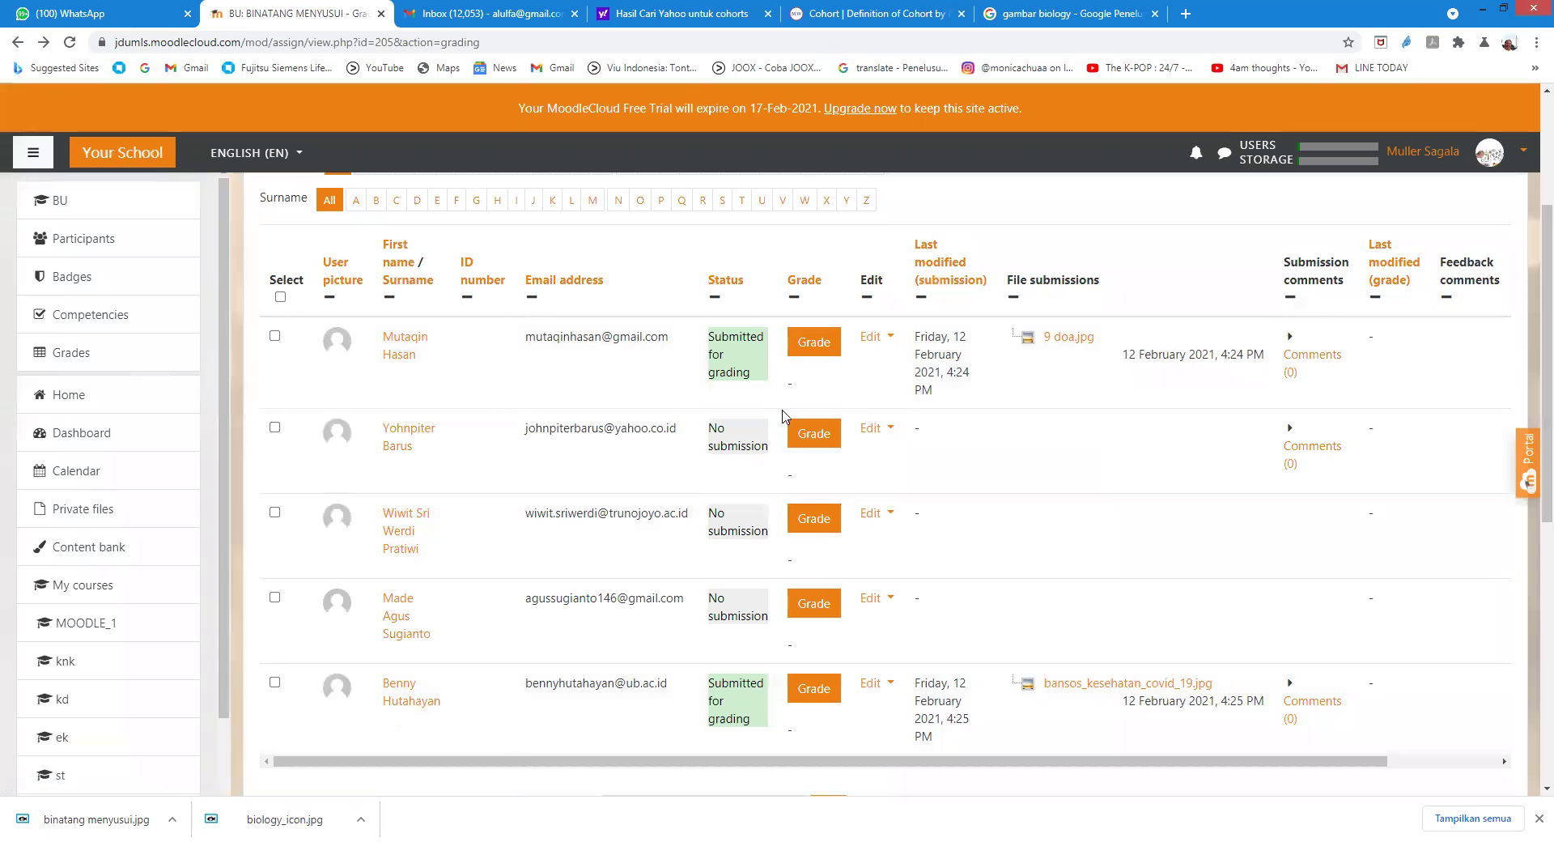
pyautogui.scroll(-1, 878, 446)
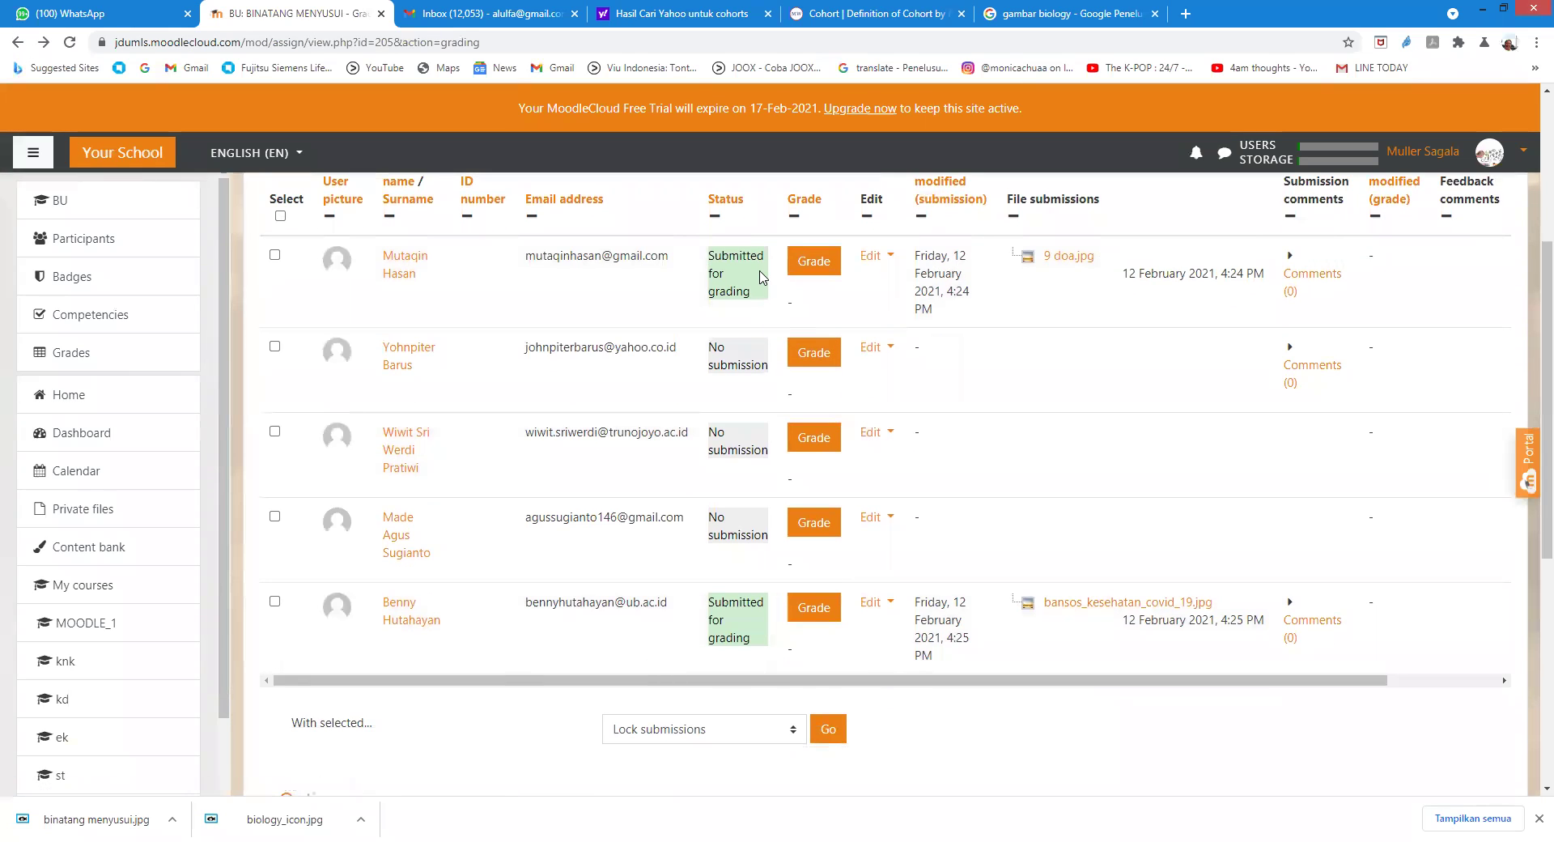
pyautogui.scroll(3, 775, 437)
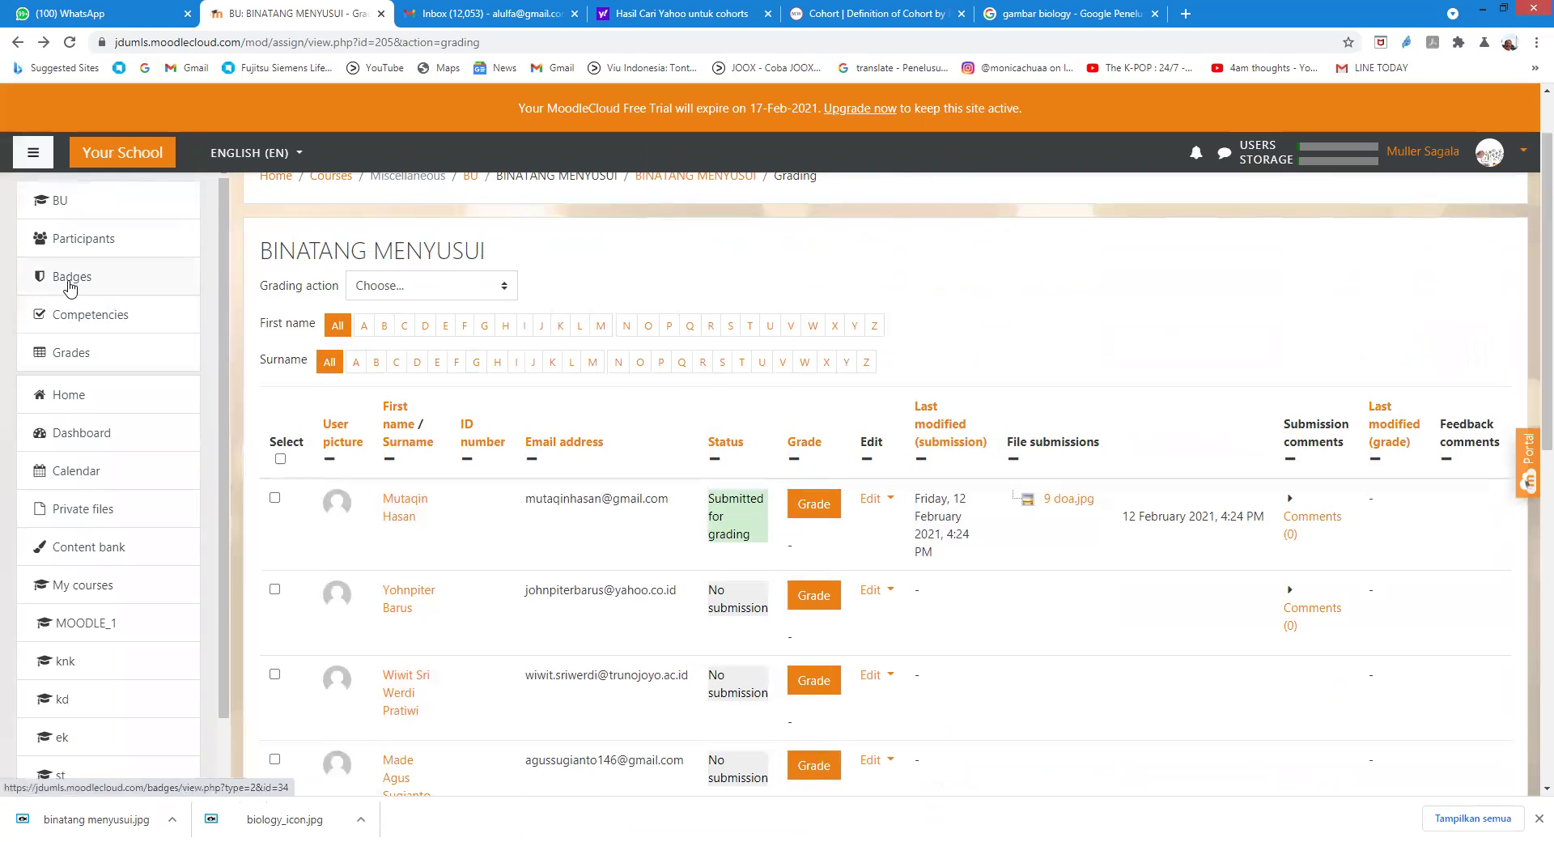
pyautogui.click(70, 357)
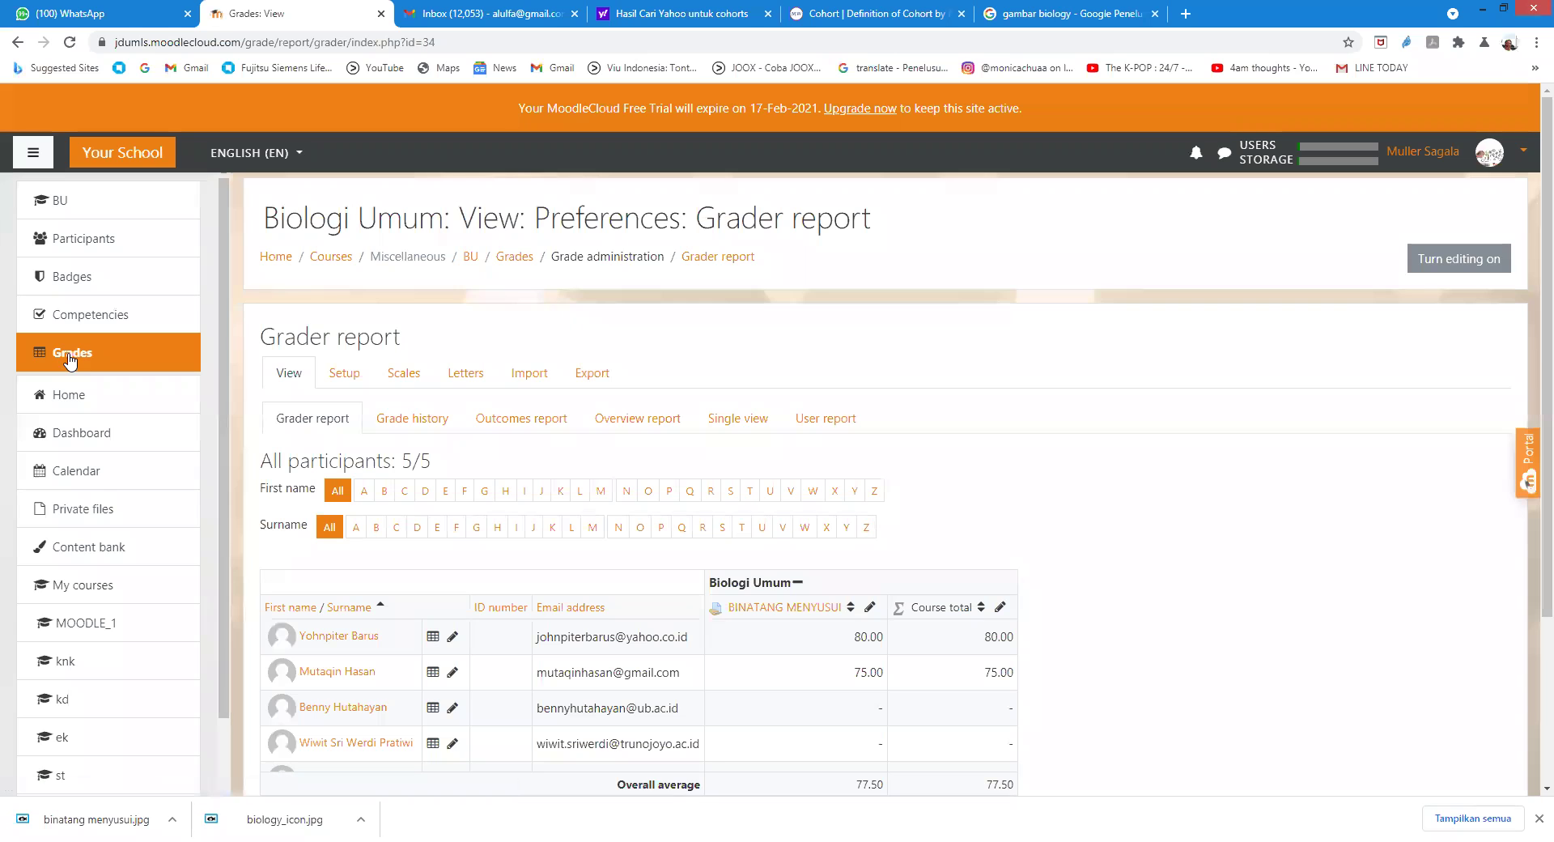
pyautogui.scroll(-2, 615, 429)
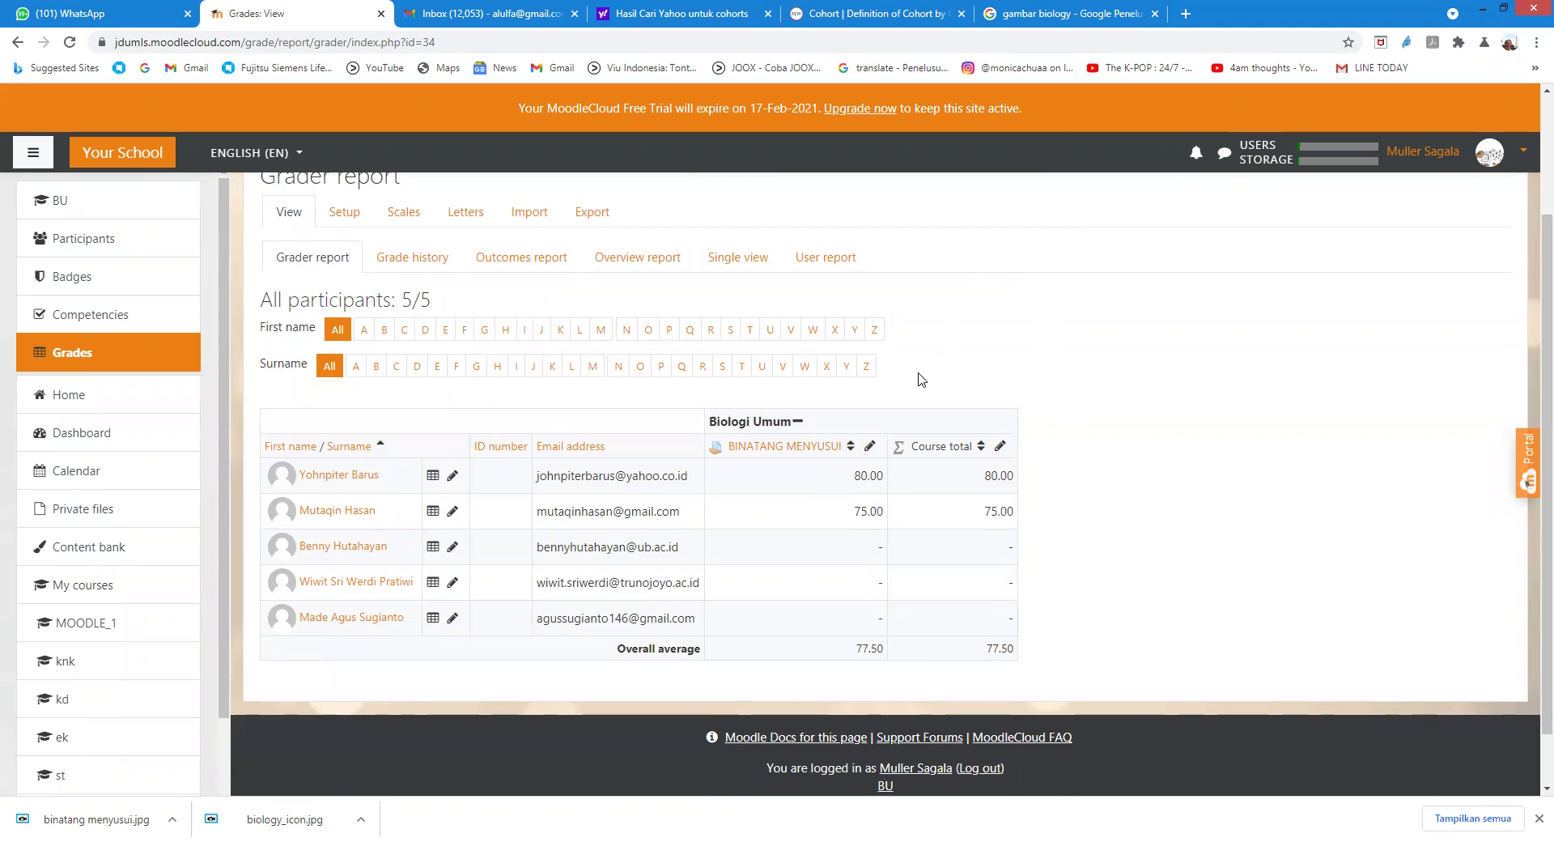
pyautogui.scroll(2, 918, 370)
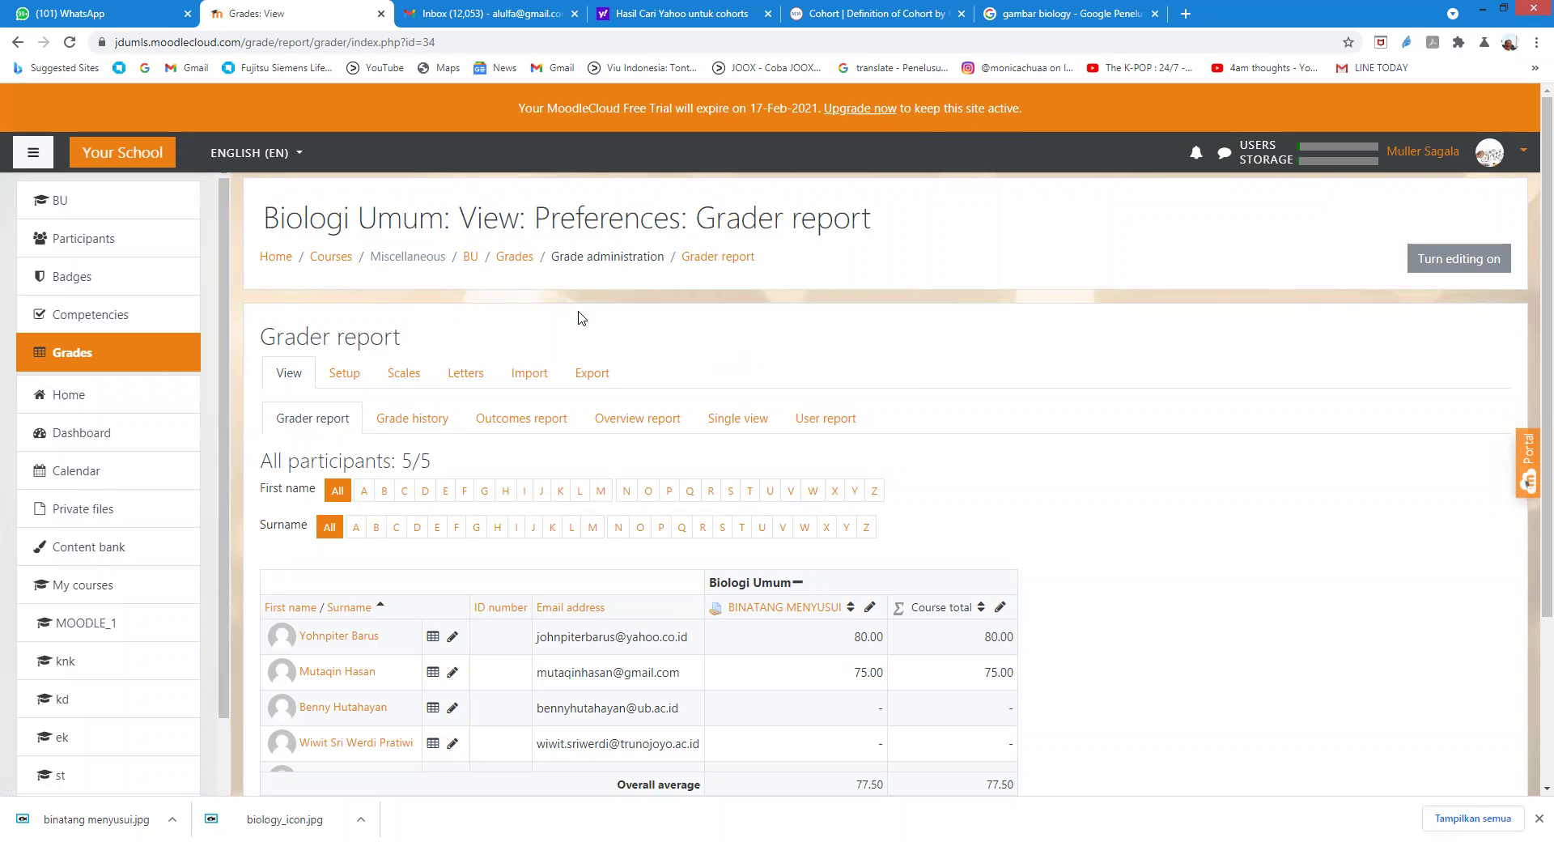
# Step: Turn on course editing and rename the Topic 2 section to 'KUIS BINMENYUSI'
pyautogui.click(471, 257)
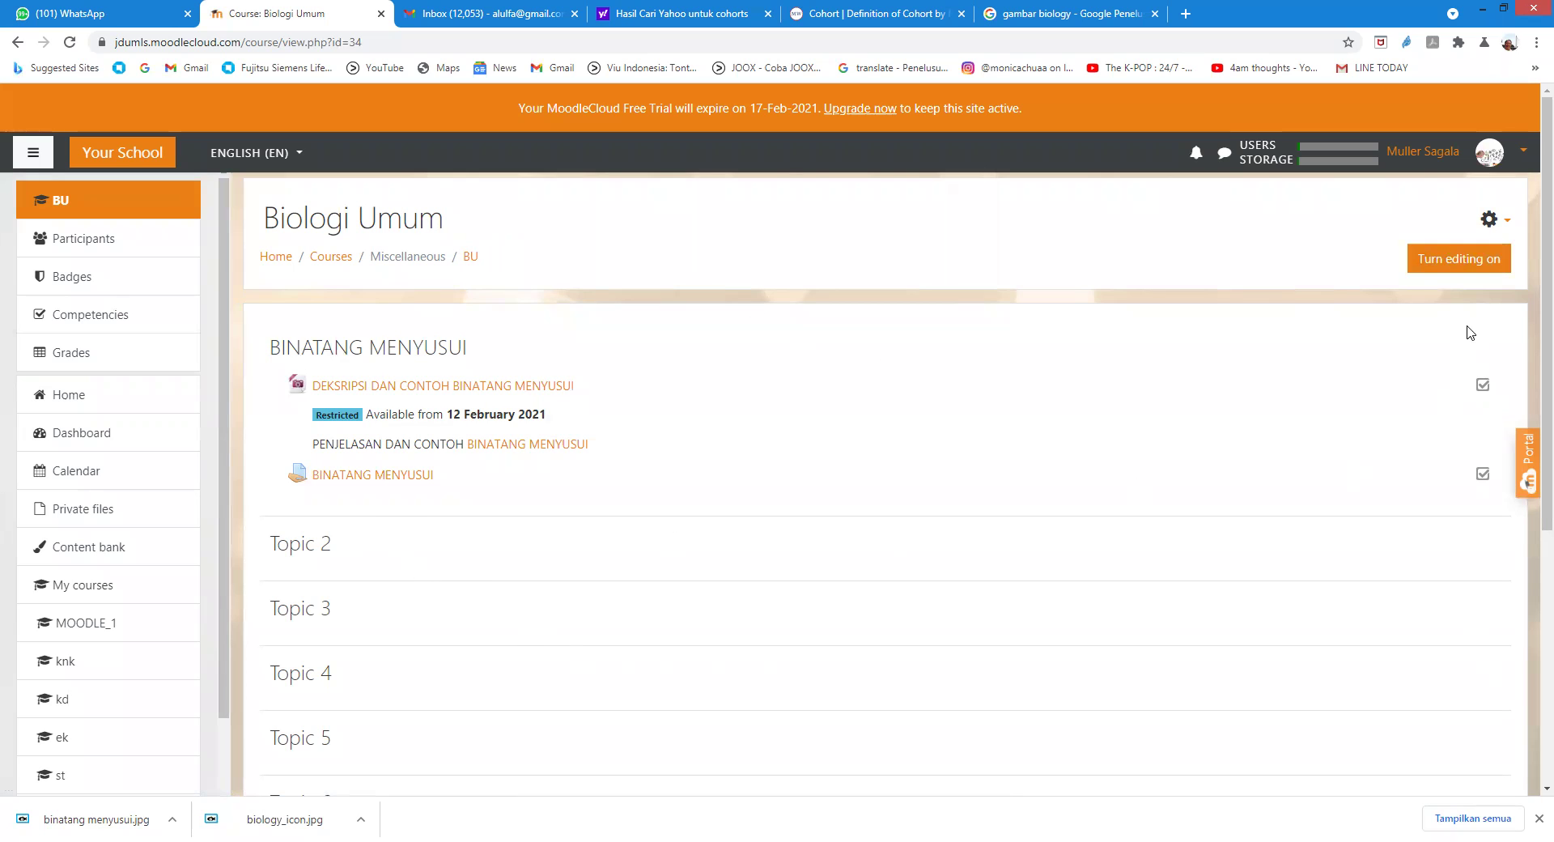
pyautogui.click(1460, 260)
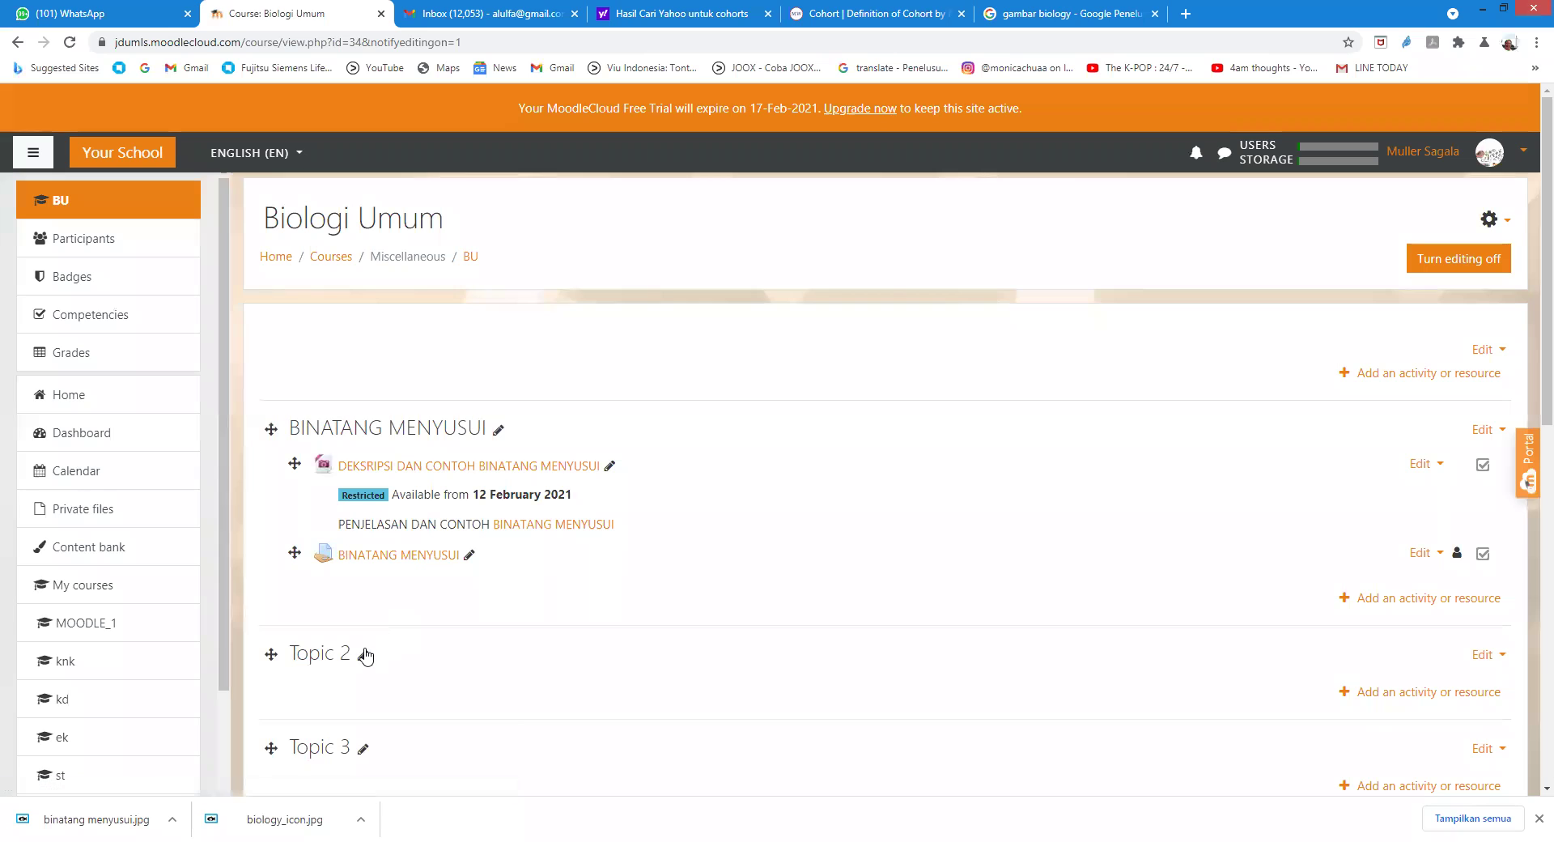
pyautogui.click(364, 655)
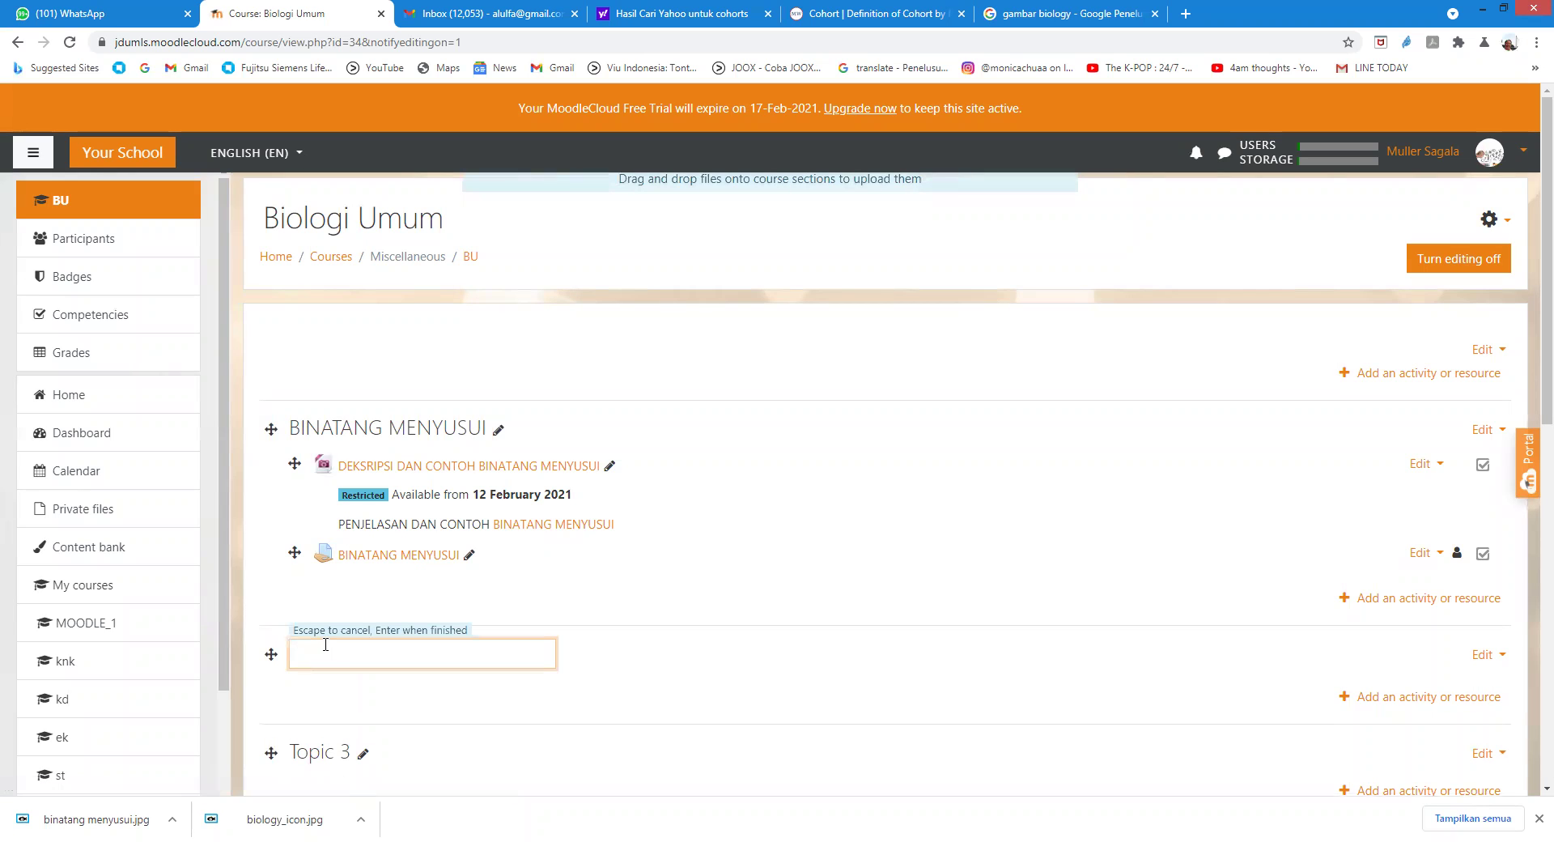
pyautogui.write('k')
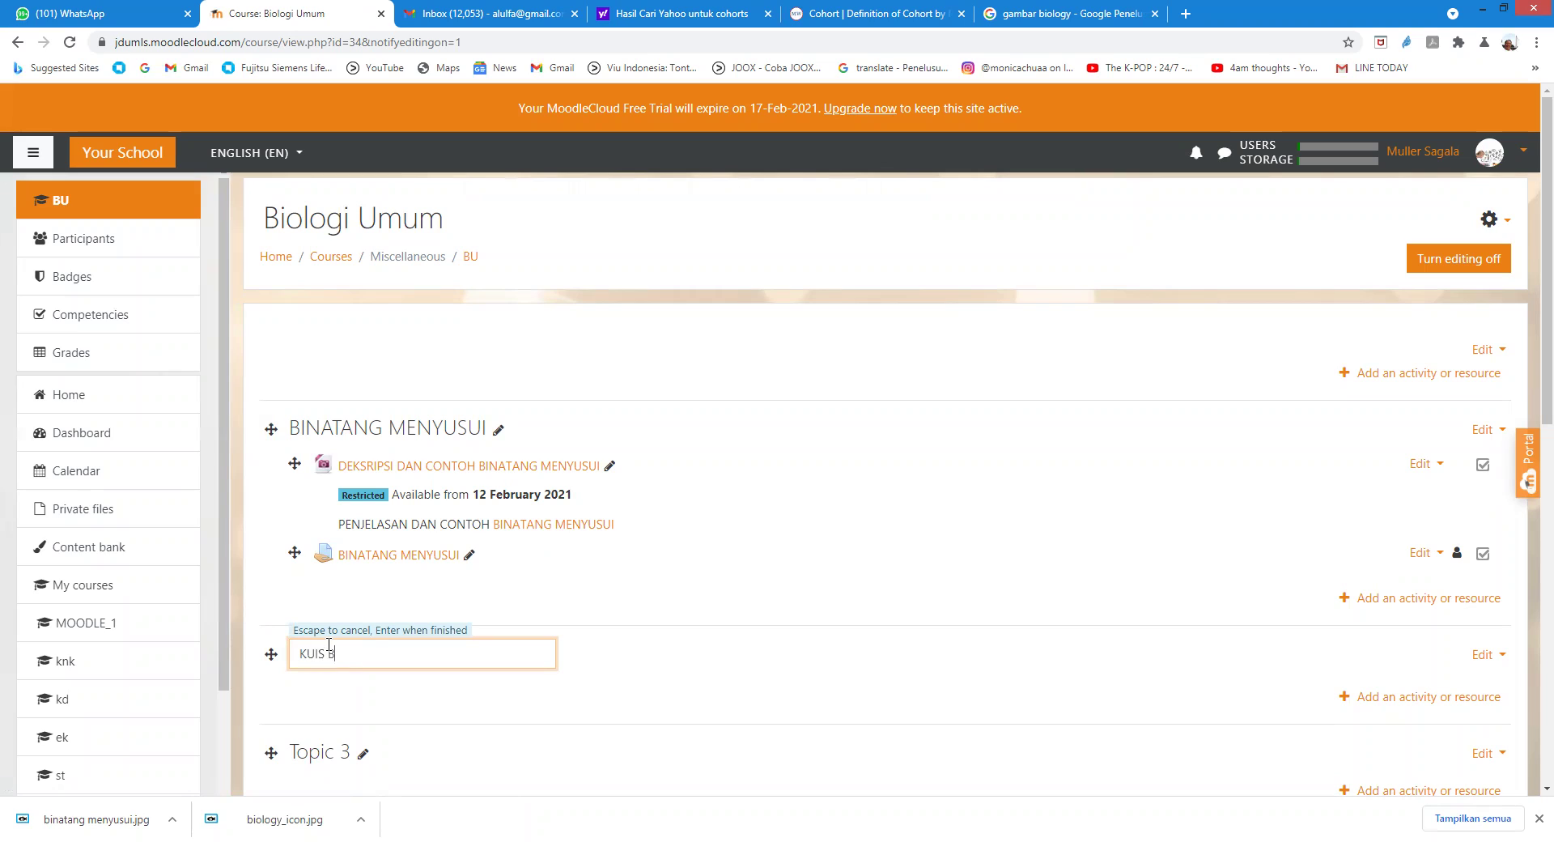
pyautogui.write('UIS BINM')
pyautogui.write('ENYUSI')
pyautogui.press('Return')
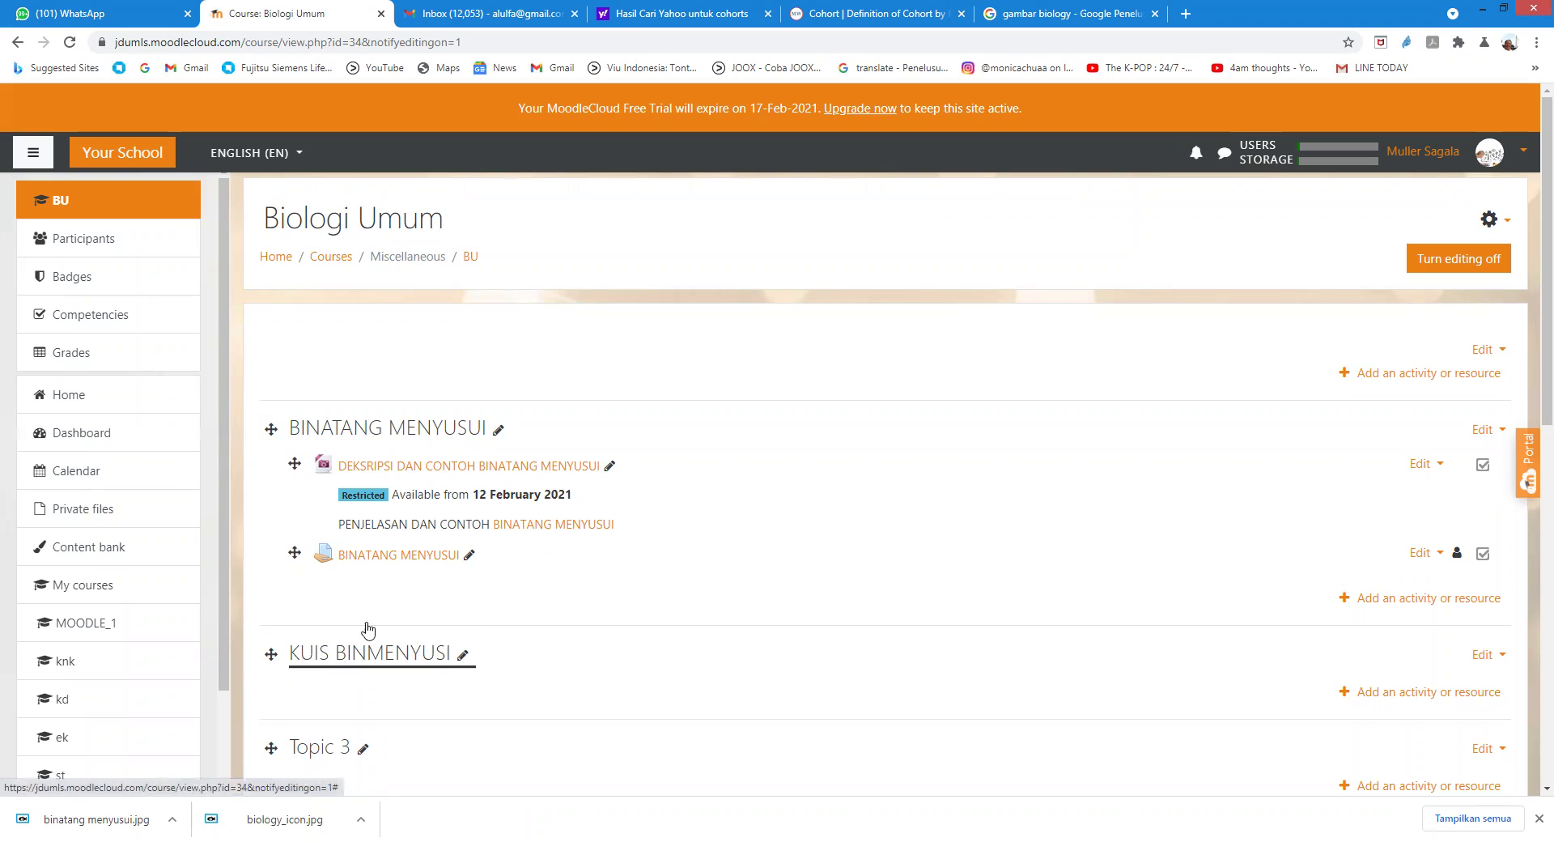
pyautogui.scroll(-1, 607, 619)
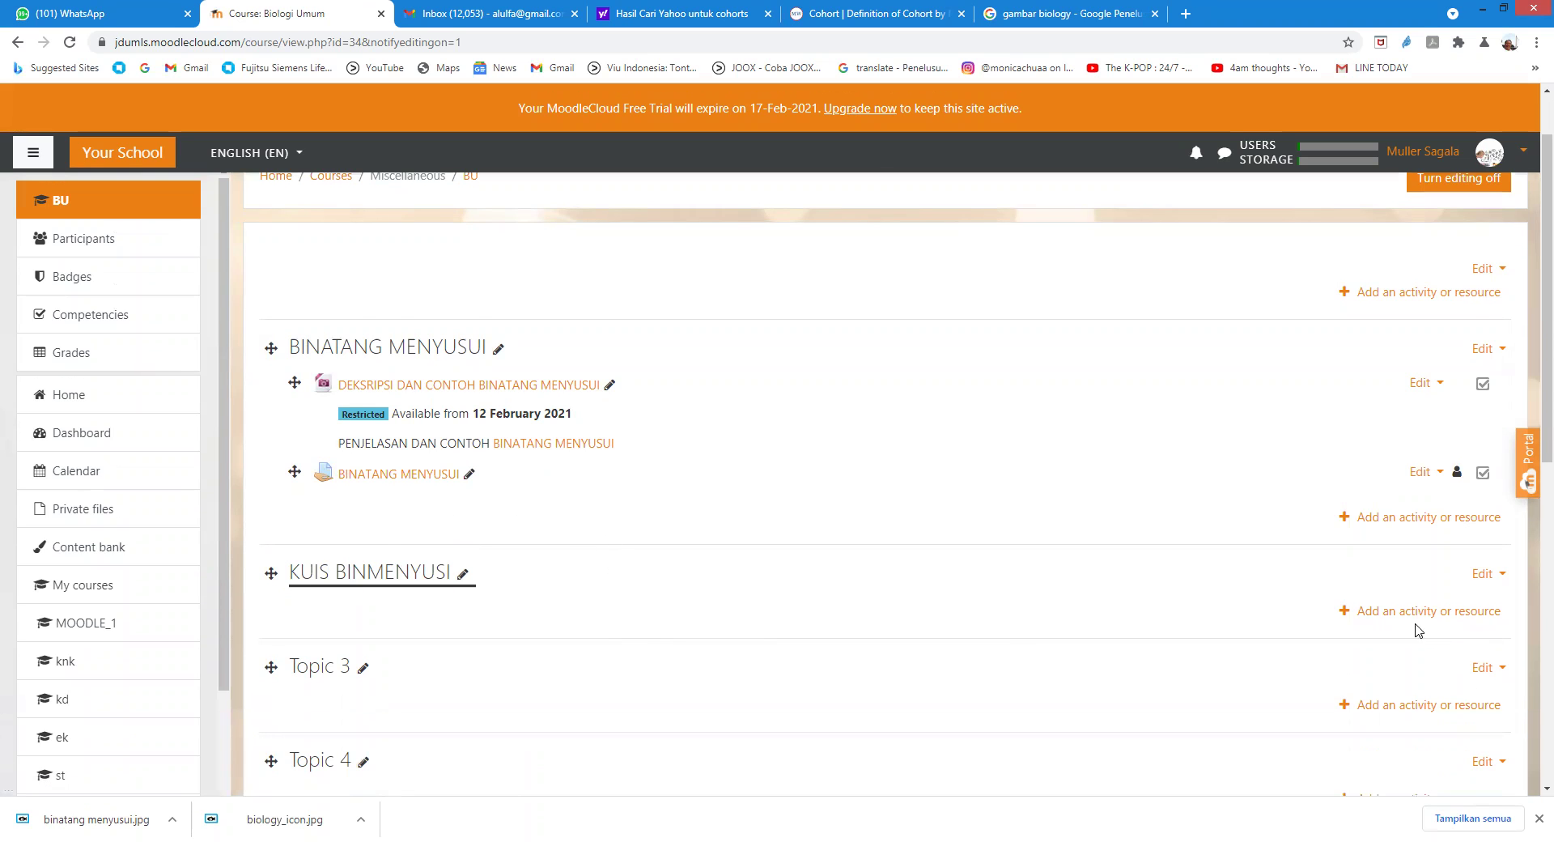
# Step: Add a new Quiz activity to the KUIS BINMENYUSI section
pyautogui.click(1400, 613)
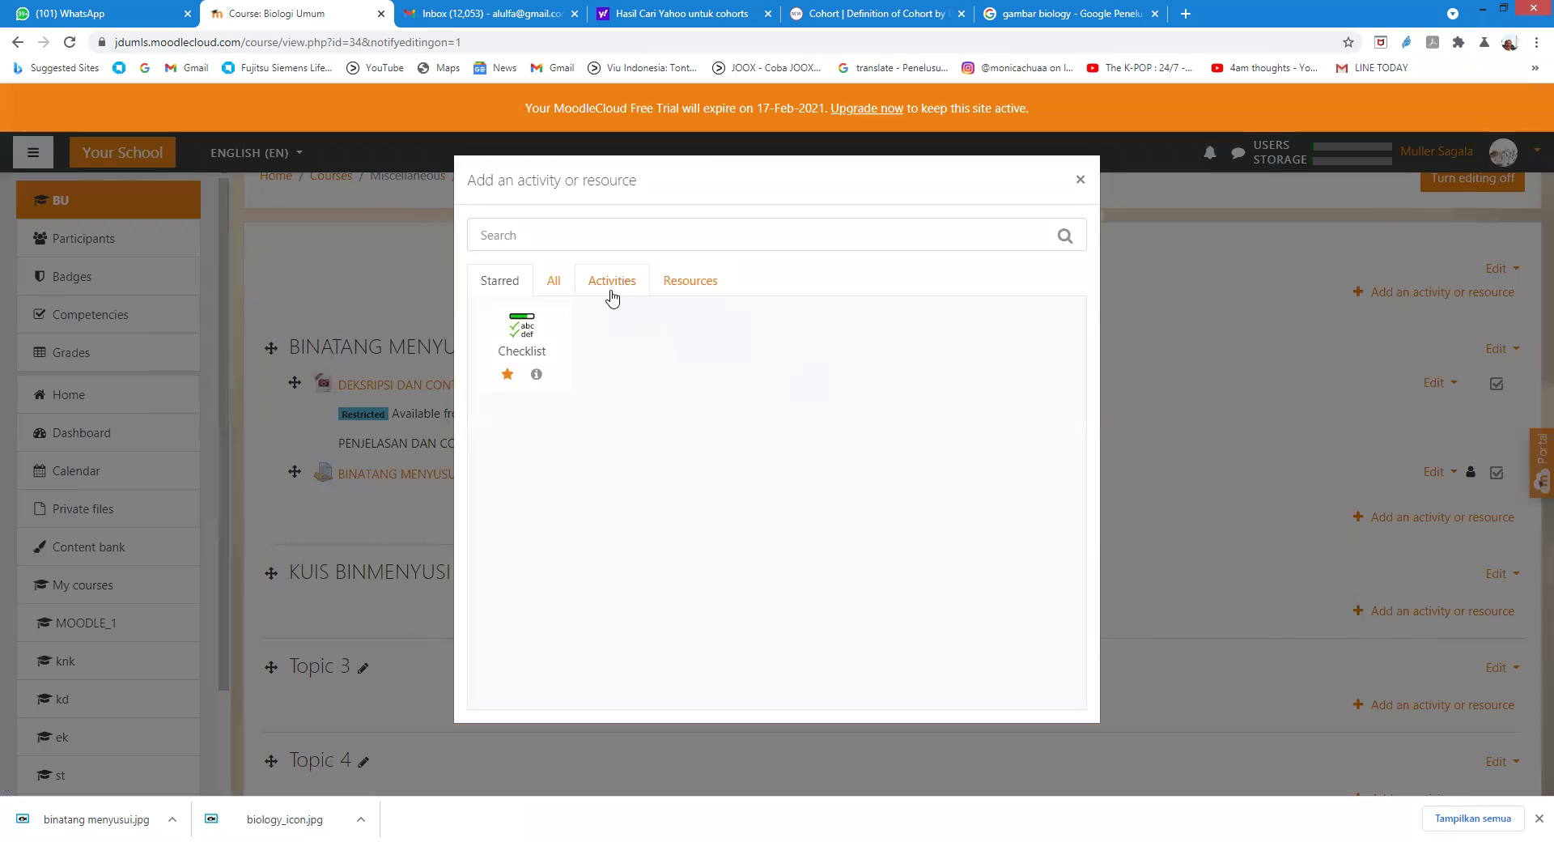
pyautogui.click(609, 296)
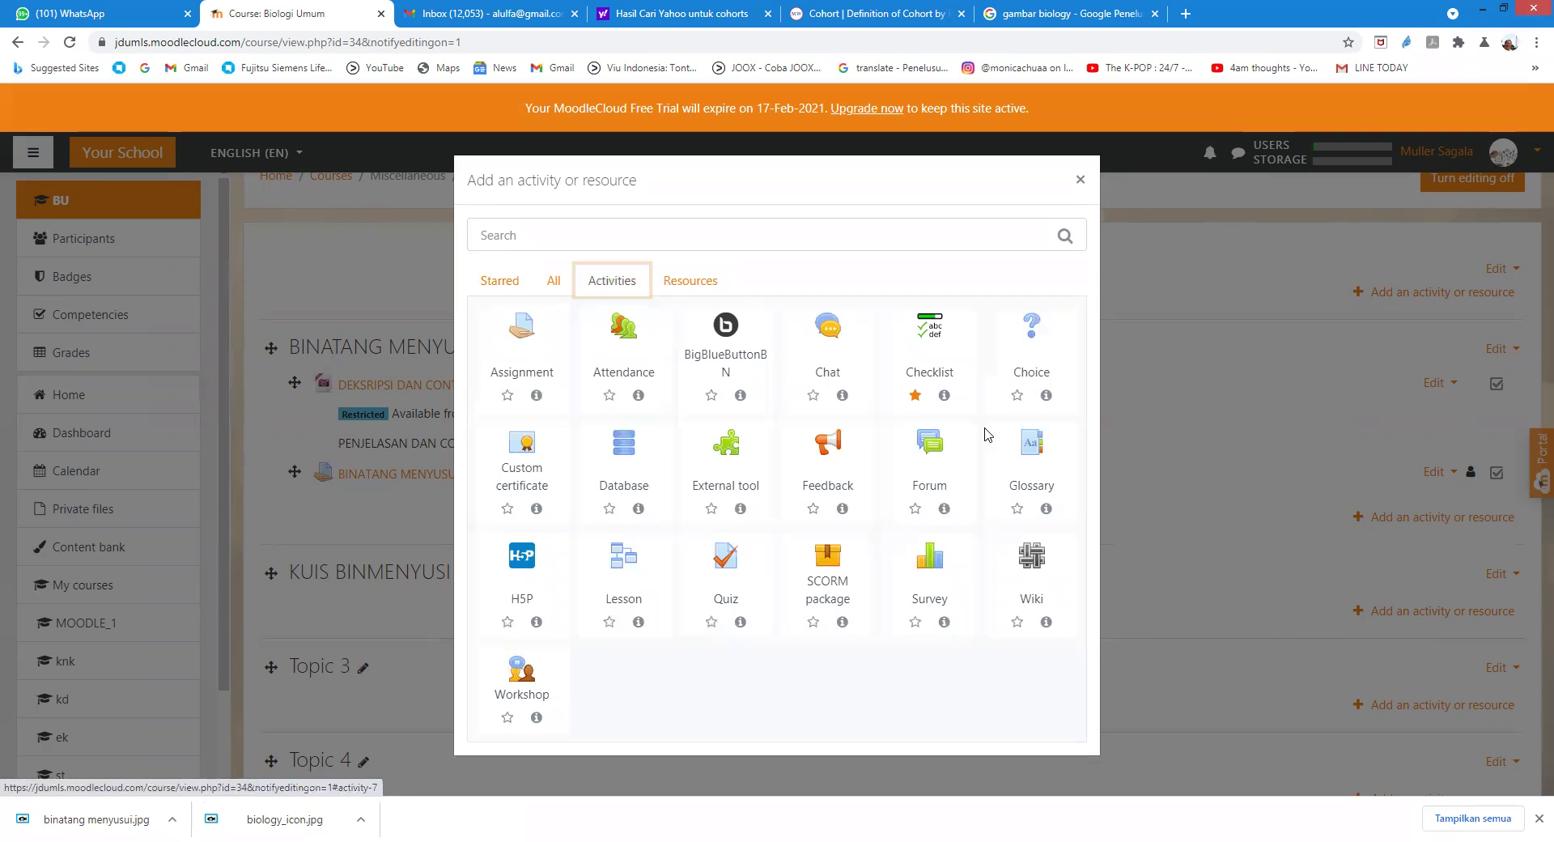
pyautogui.click(726, 559)
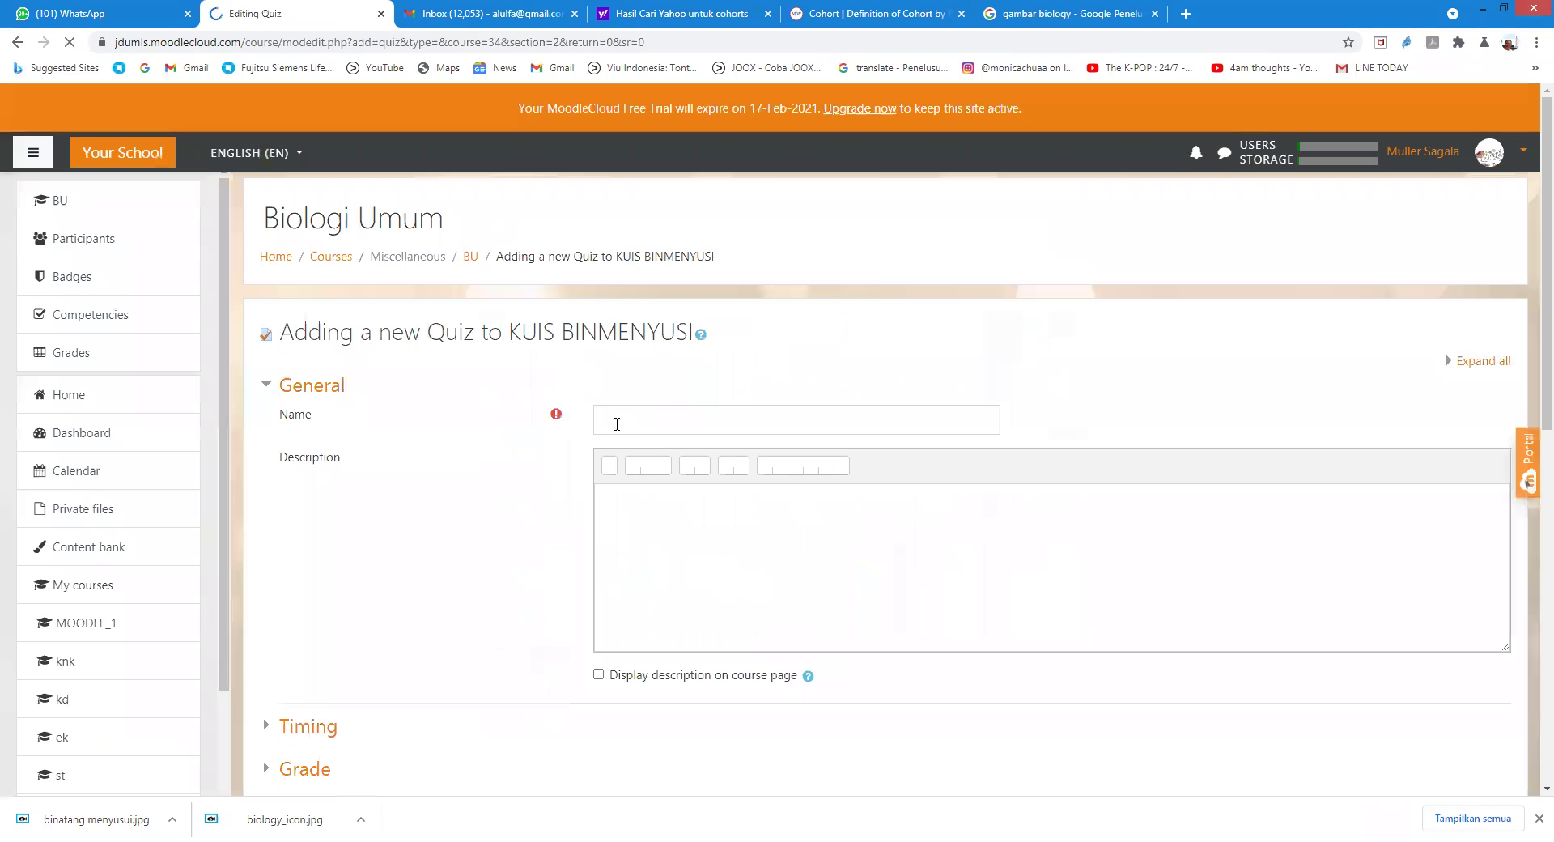
pyautogui.click(623, 416)
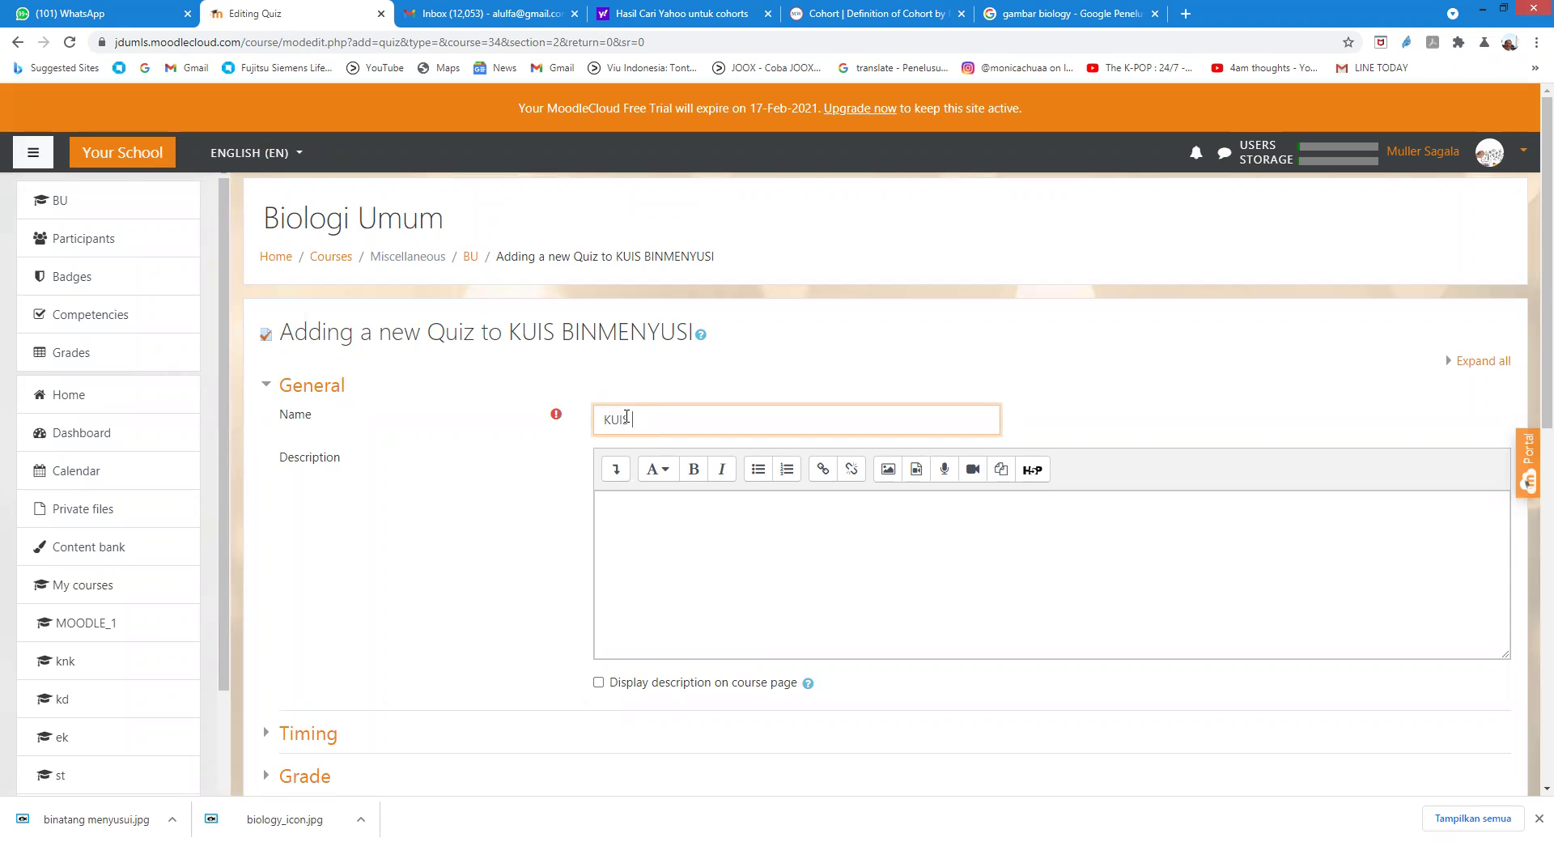
# Step: Name the quiz 'KUIS BINMENYUSI' with description 'MEMILIH BINMENYUSI YG PALING TEP'
pyautogui.write('KUIS BINMENYUSI')
pyautogui.scroll(-2, 694, 563)
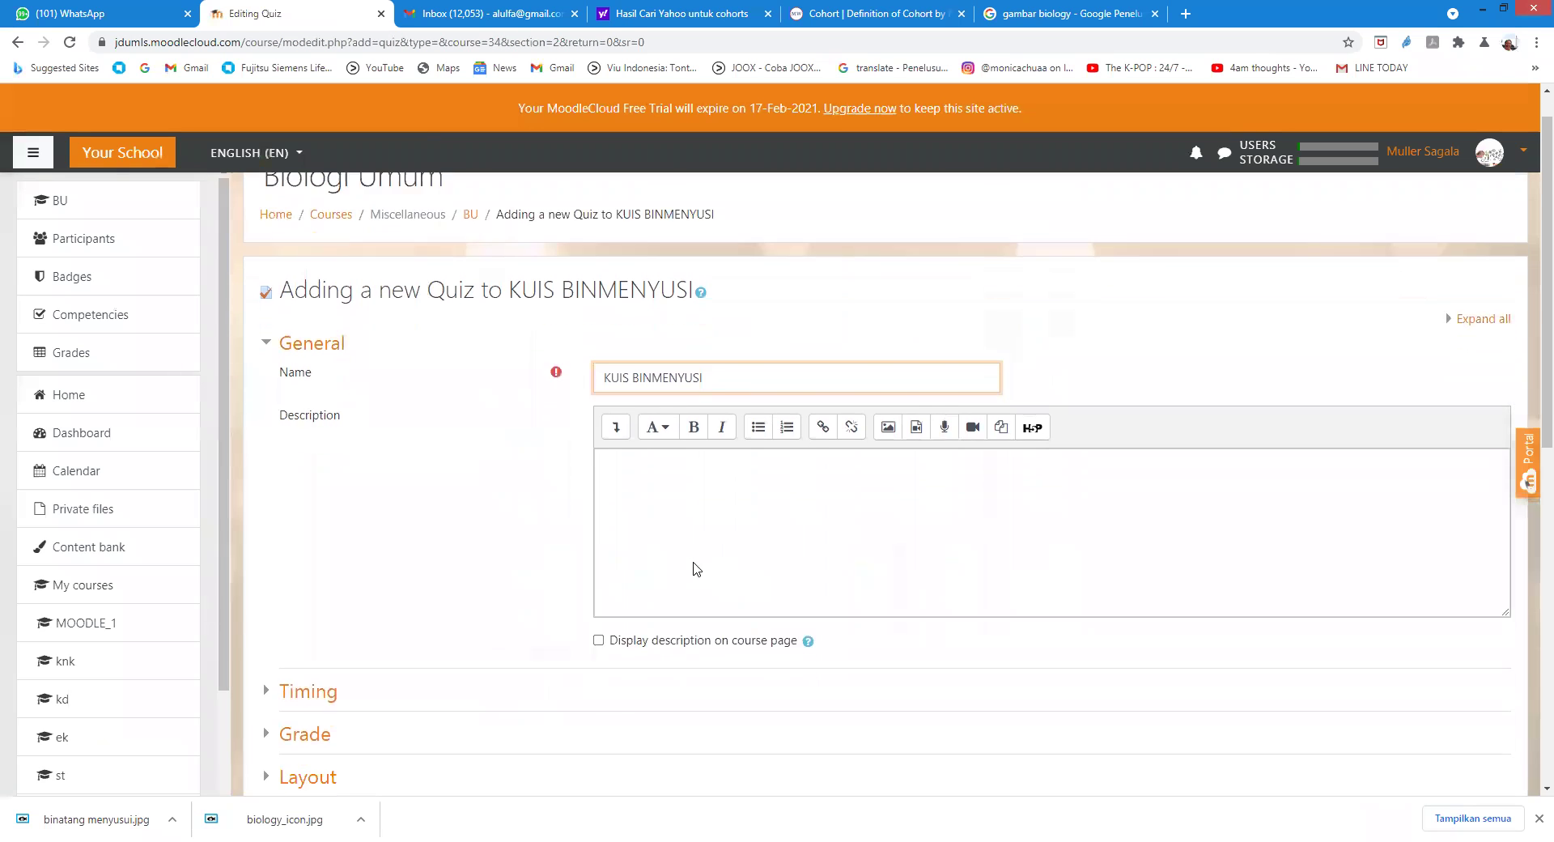
pyautogui.click(617, 372)
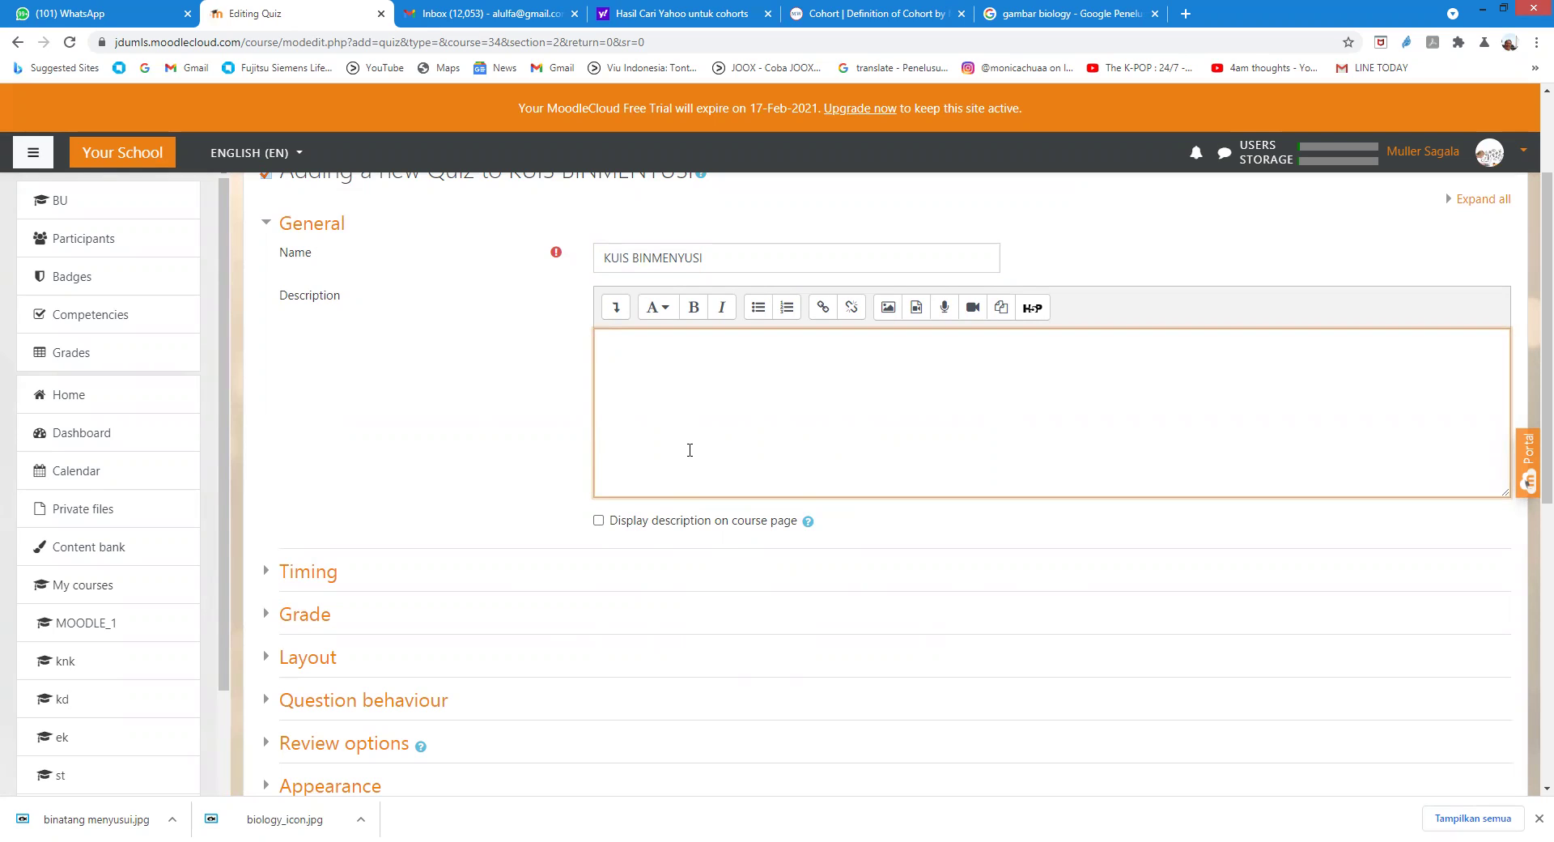
pyautogui.write('MEMILIH BINMENYUSI YG PALING ')
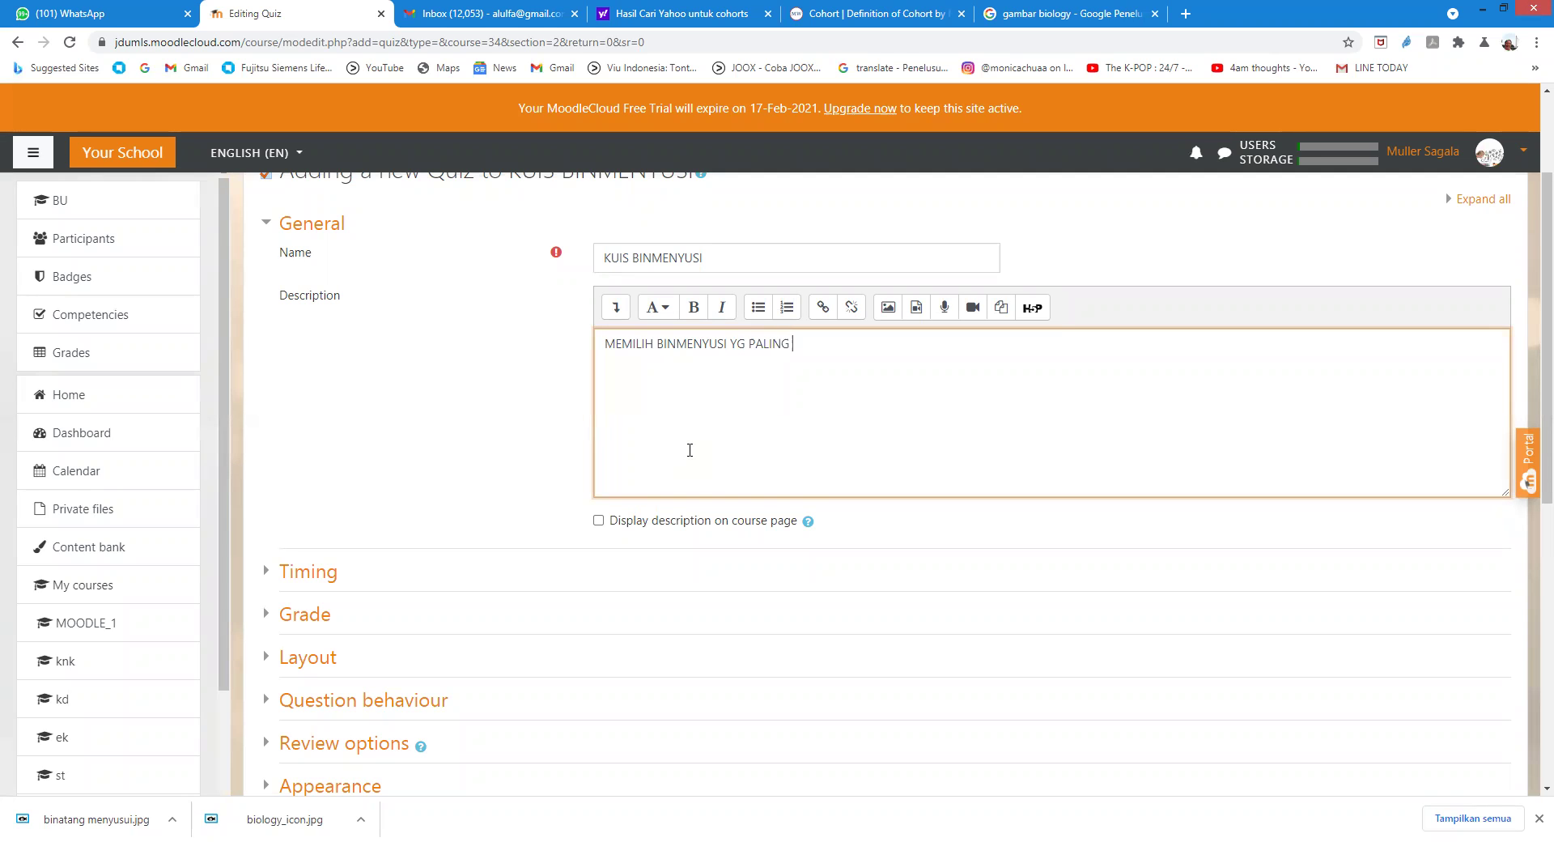
pyautogui.write('TEPAT')
# Step: Enable the quiz open and close dates with closing day 14, then save and display it
pyautogui.click(316, 580)
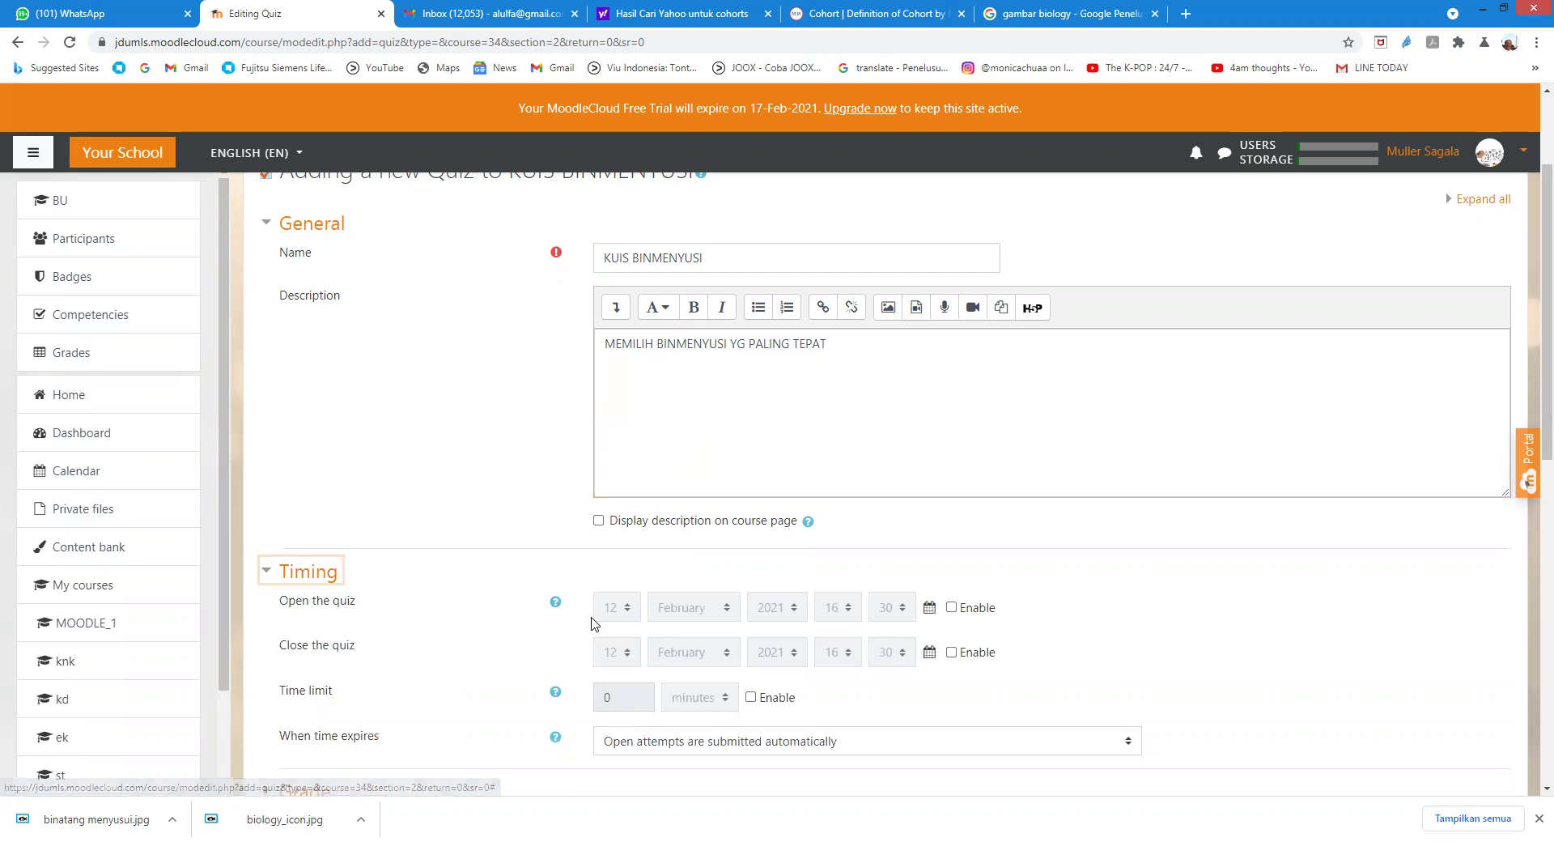
pyautogui.click(952, 607)
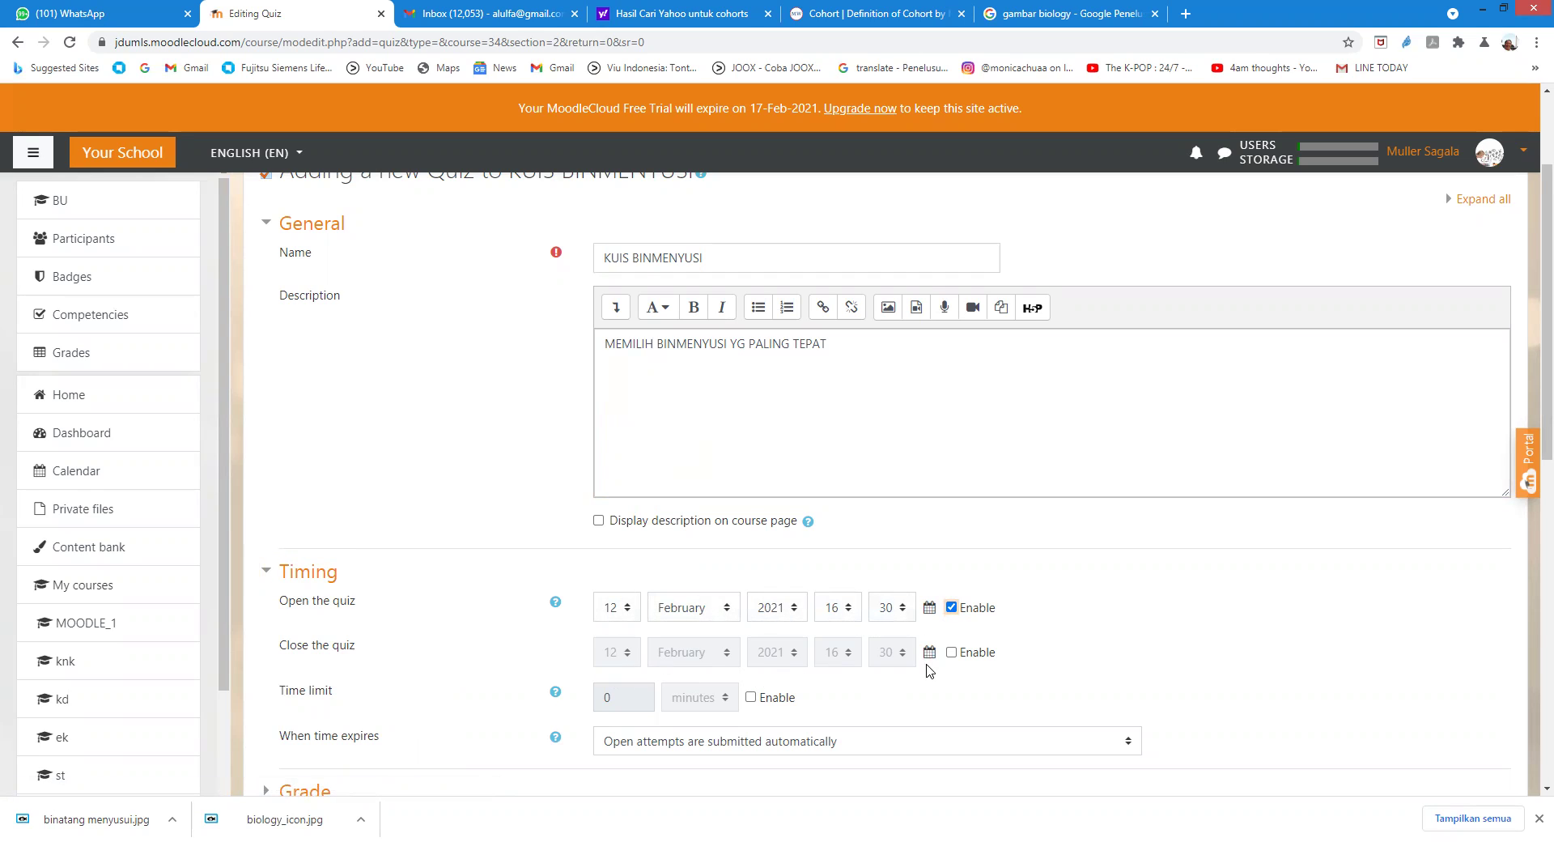
pyautogui.click(950, 654)
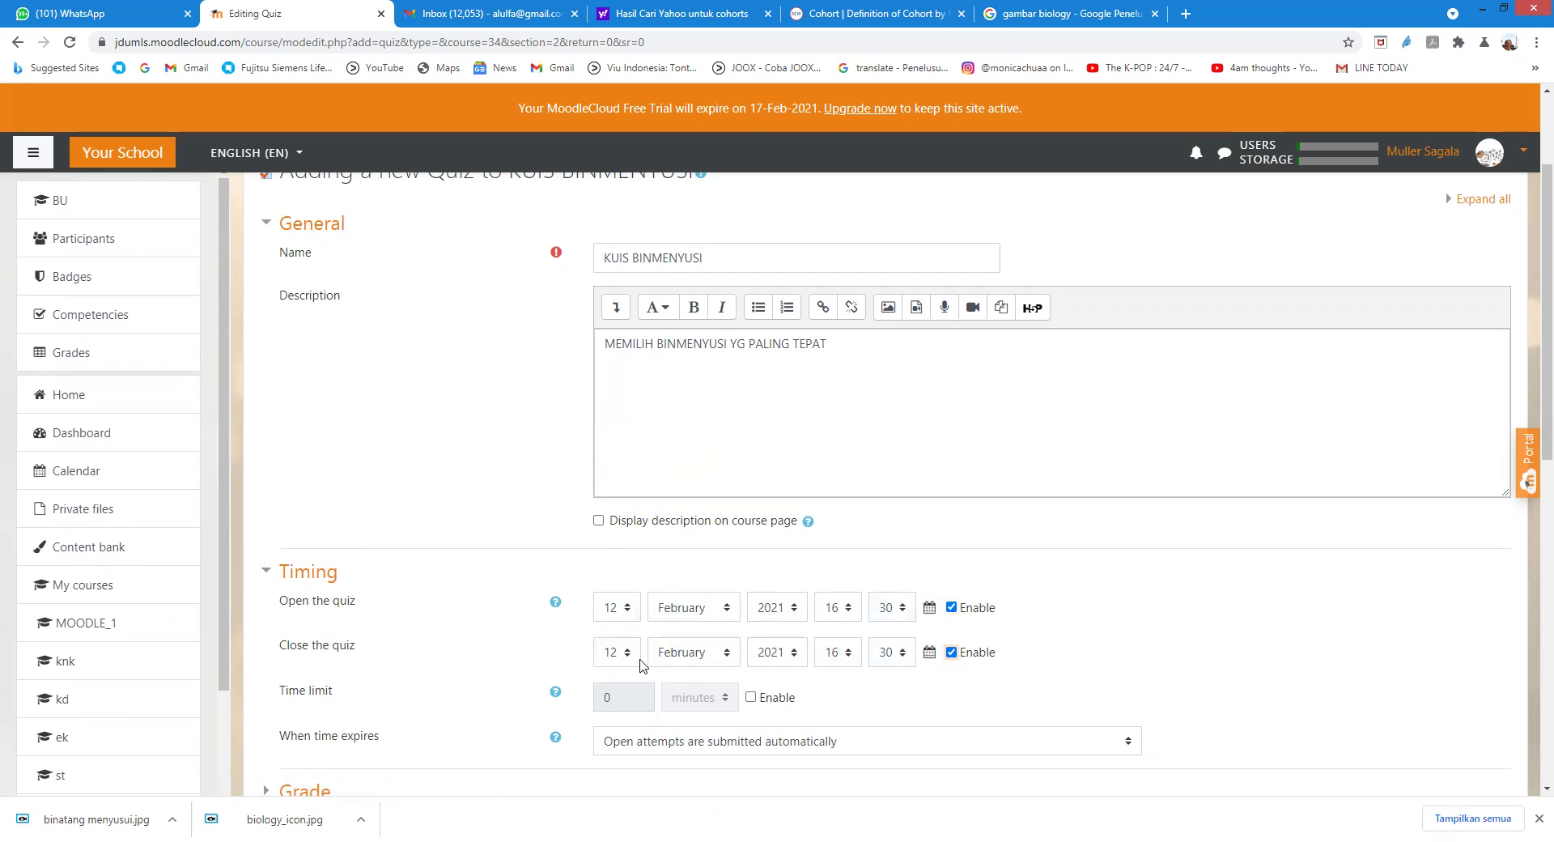
pyautogui.click(617, 651)
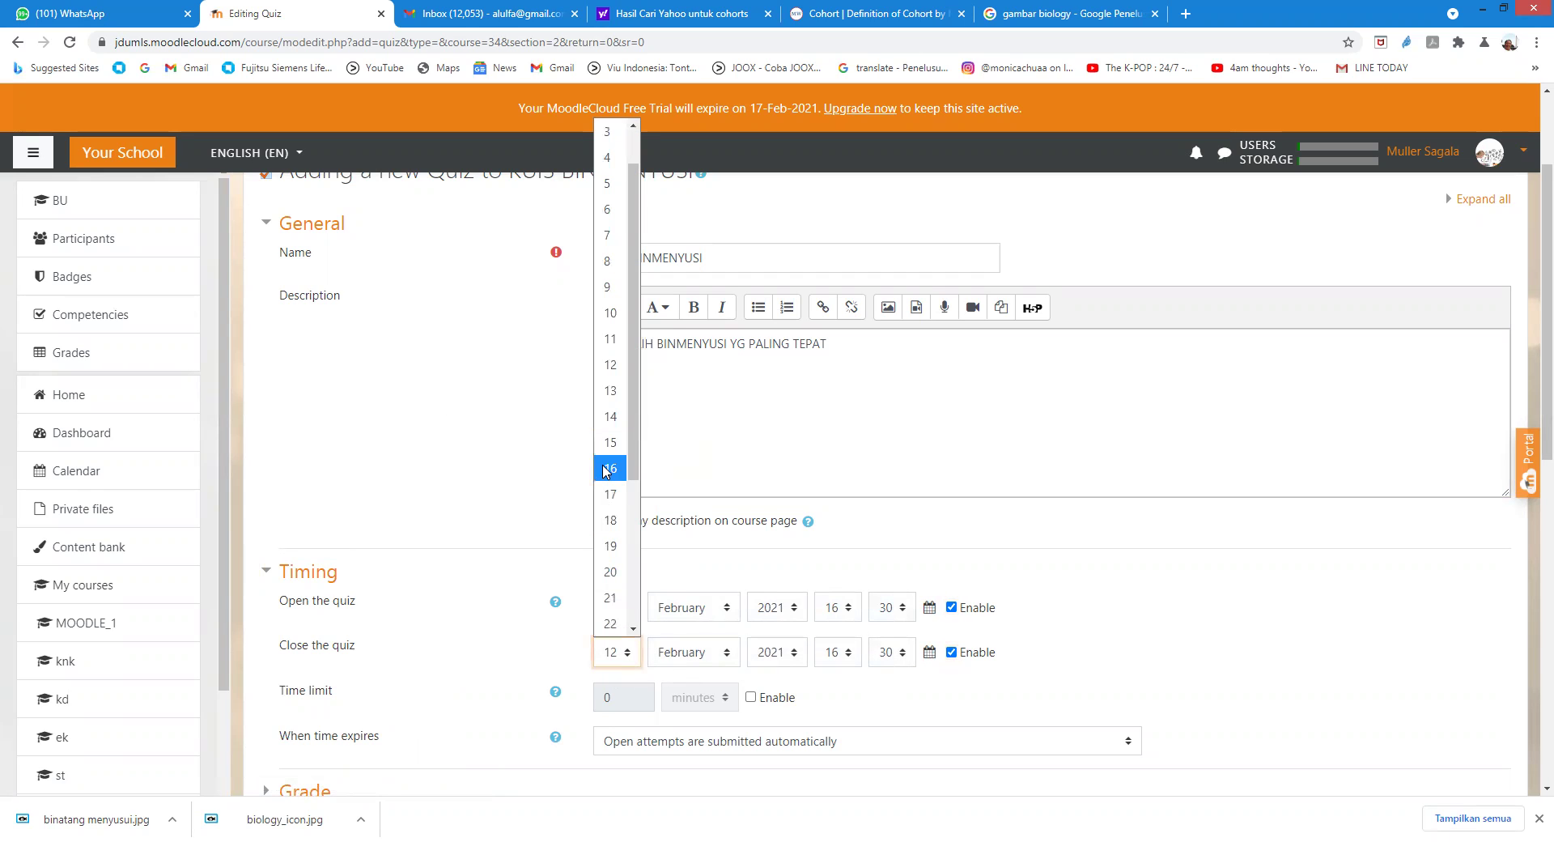
pyautogui.click(611, 416)
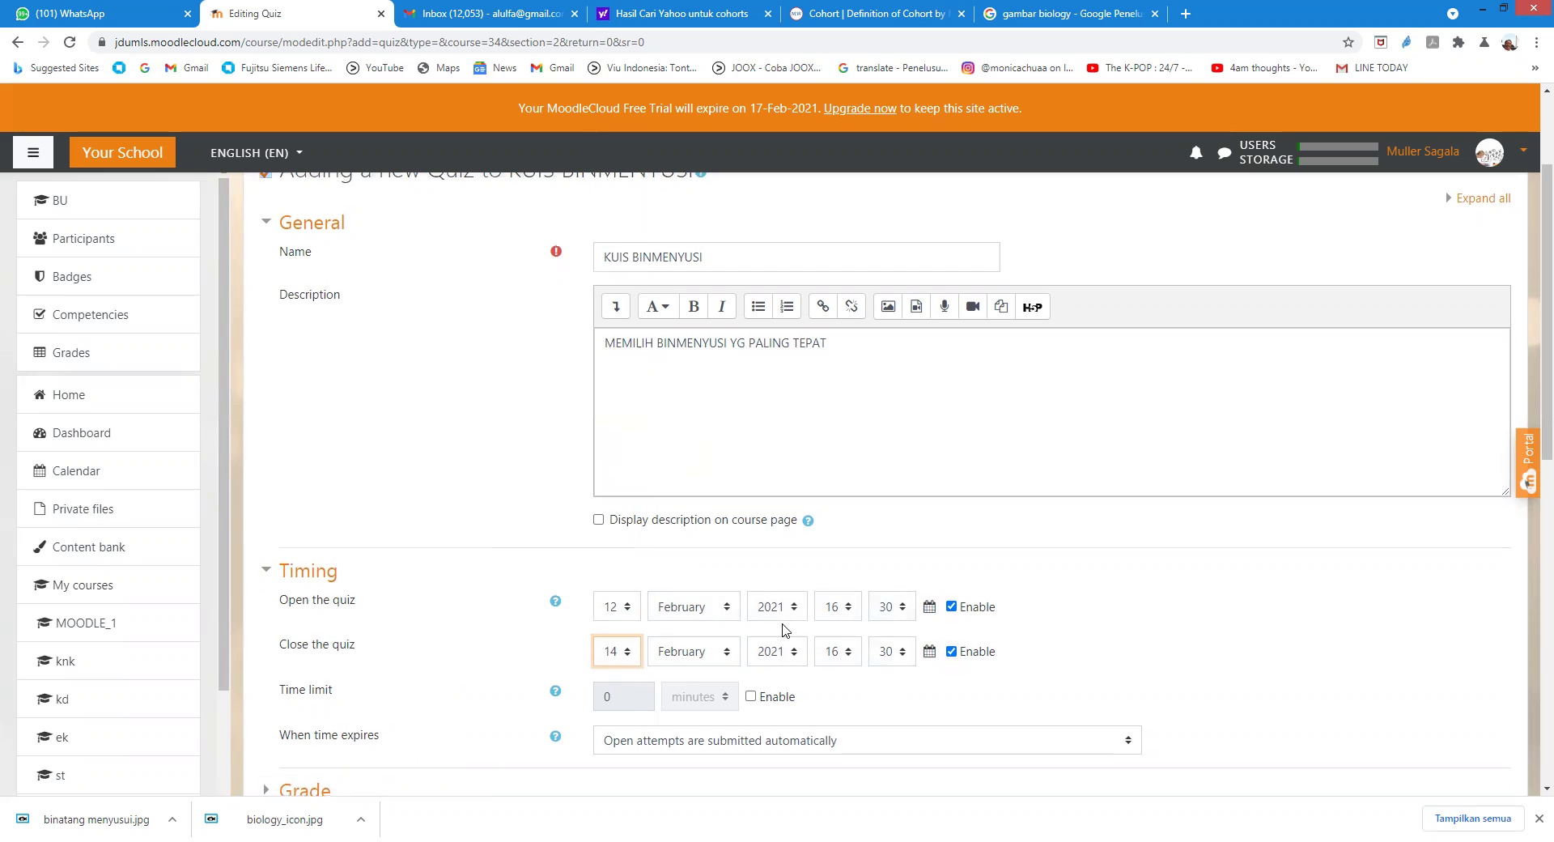
pyautogui.scroll(-3, 784, 630)
pyautogui.scroll(-2, 728, 613)
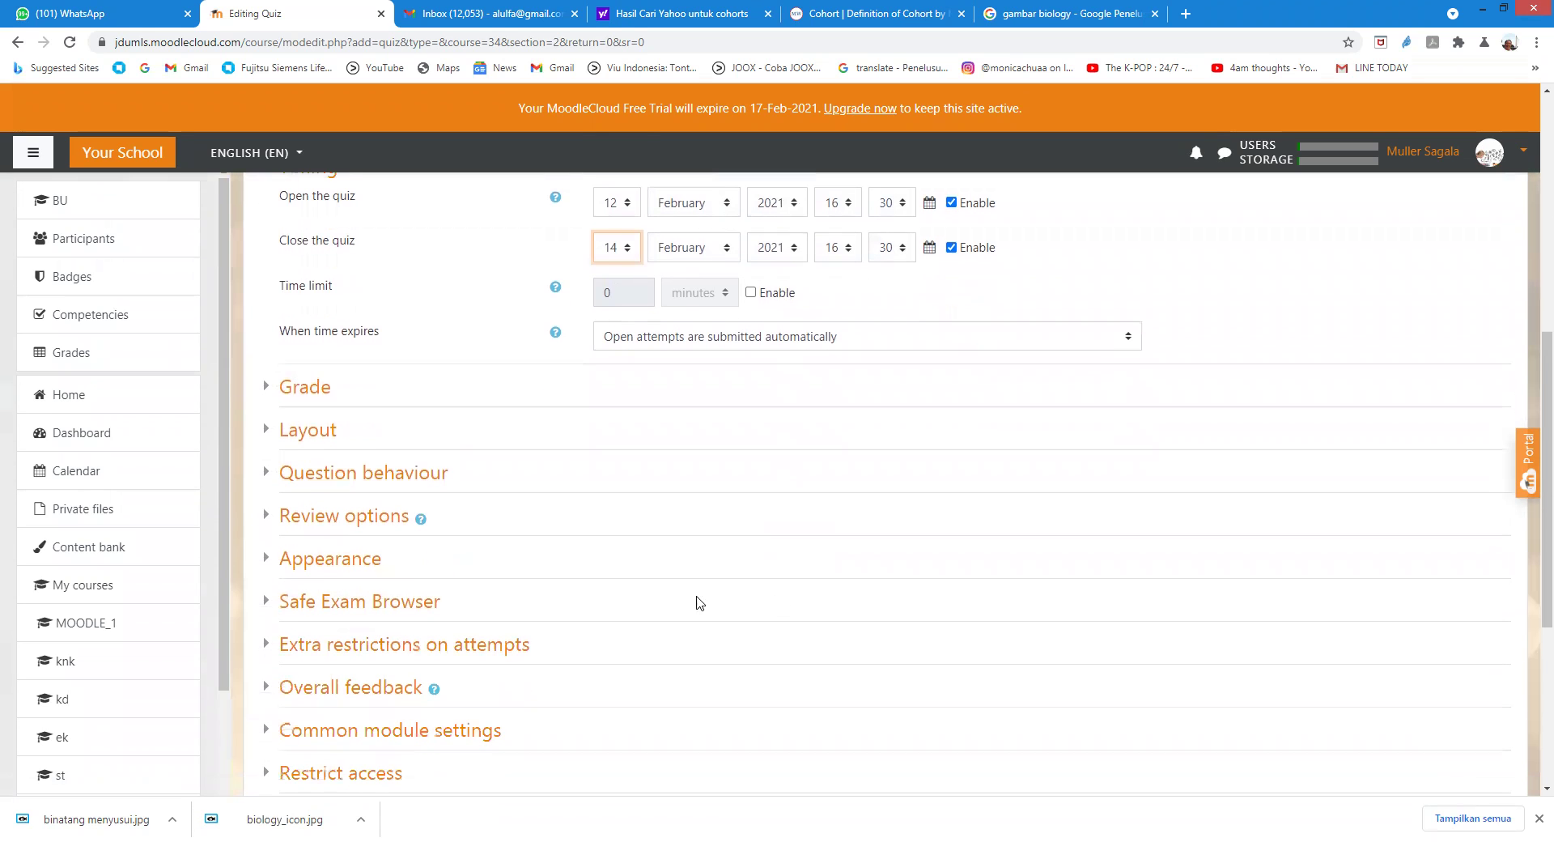
pyautogui.scroll(-4, 528, 495)
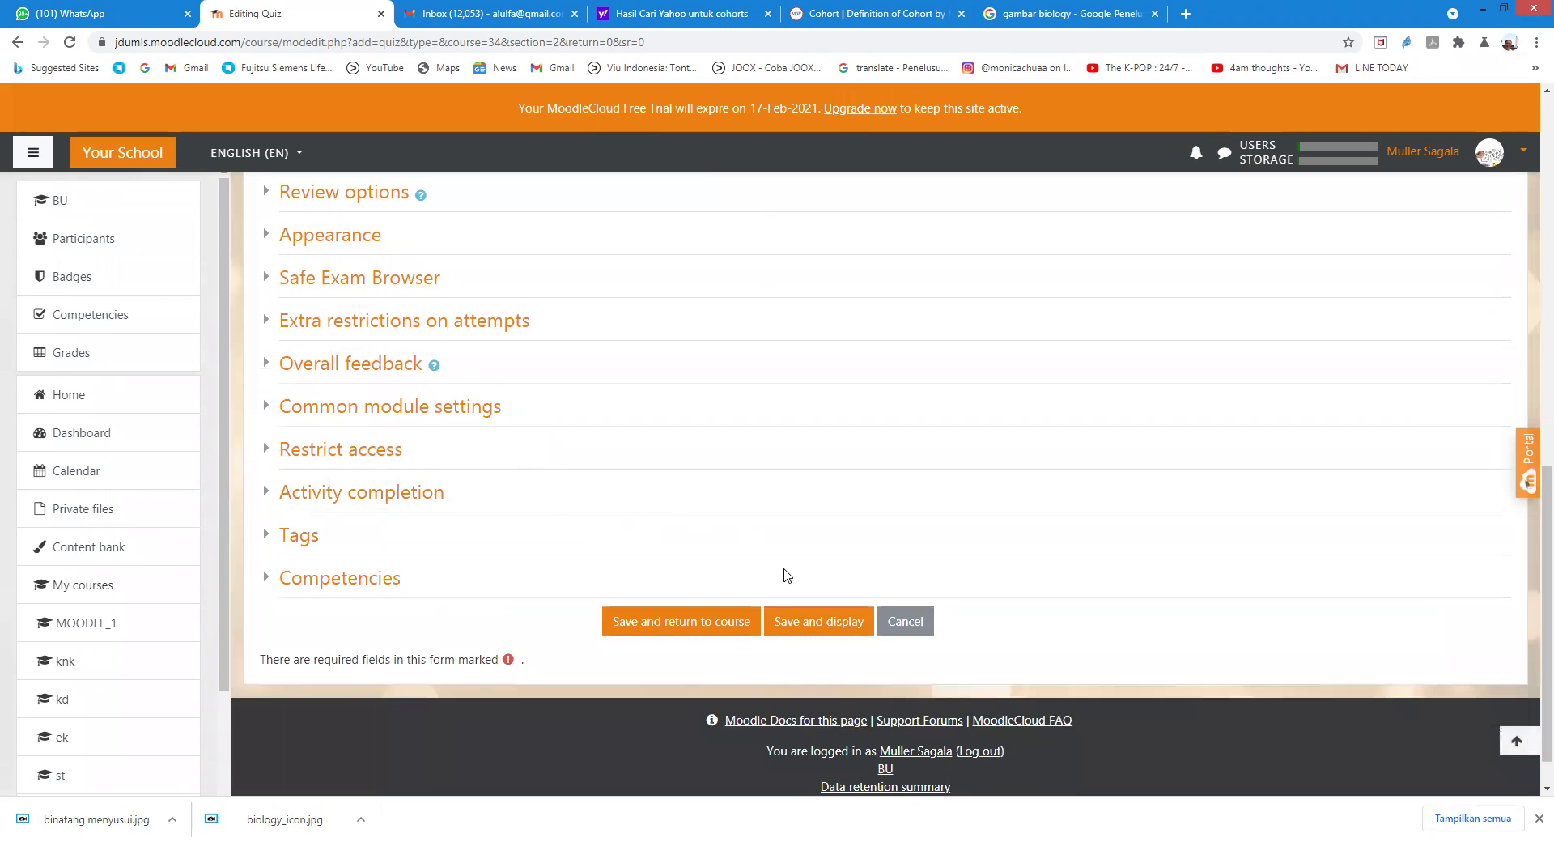
pyautogui.click(801, 622)
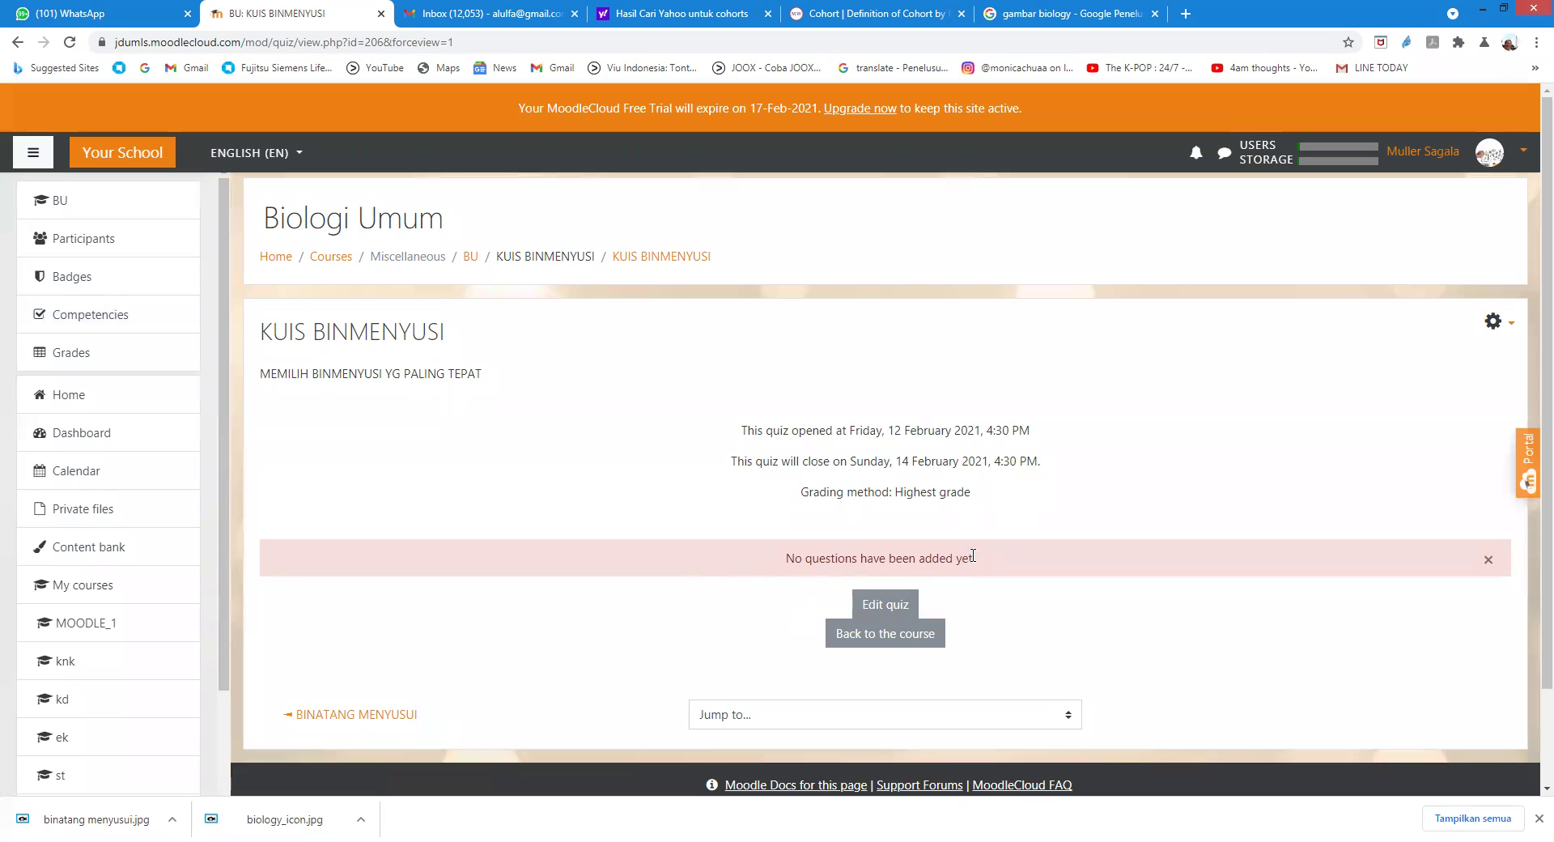
# Step: Start a new Multiple choice question for the KUIS BINMENYUSI quiz
pyautogui.click(895, 606)
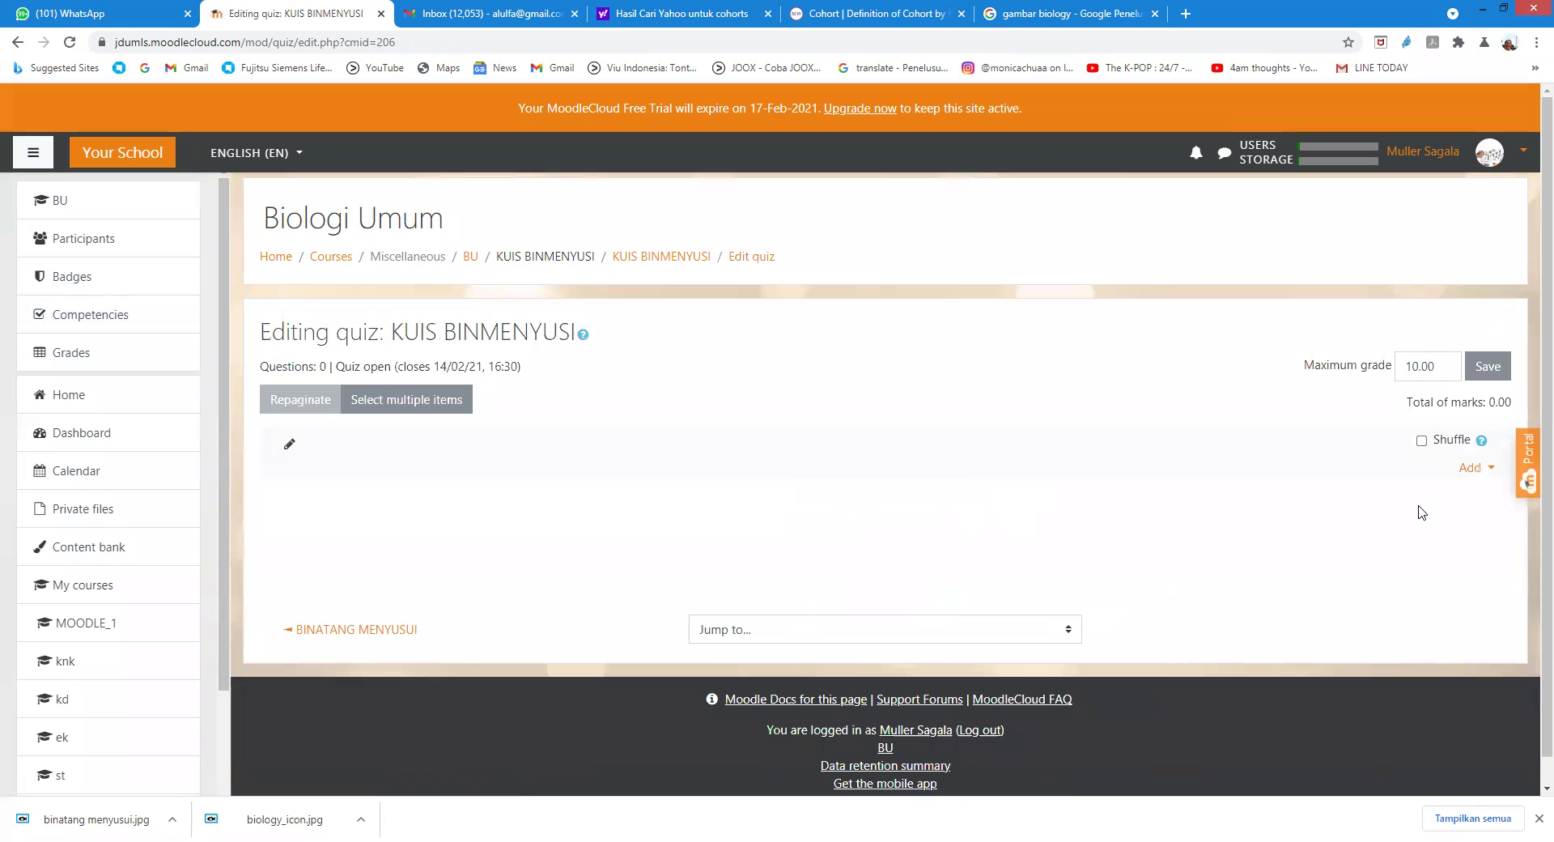
pyautogui.click(1475, 469)
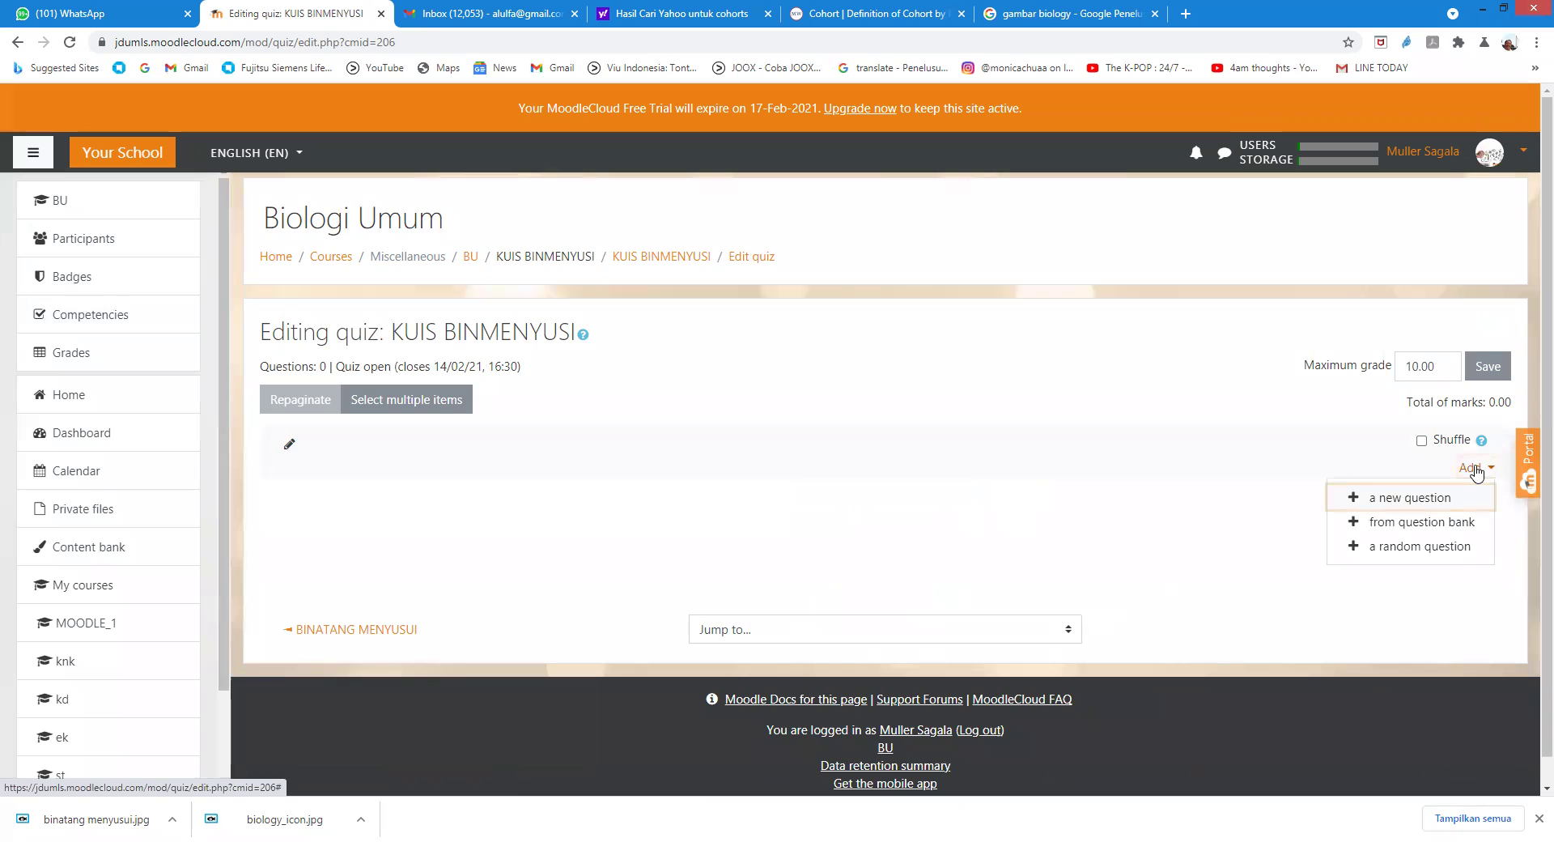
pyautogui.click(1431, 501)
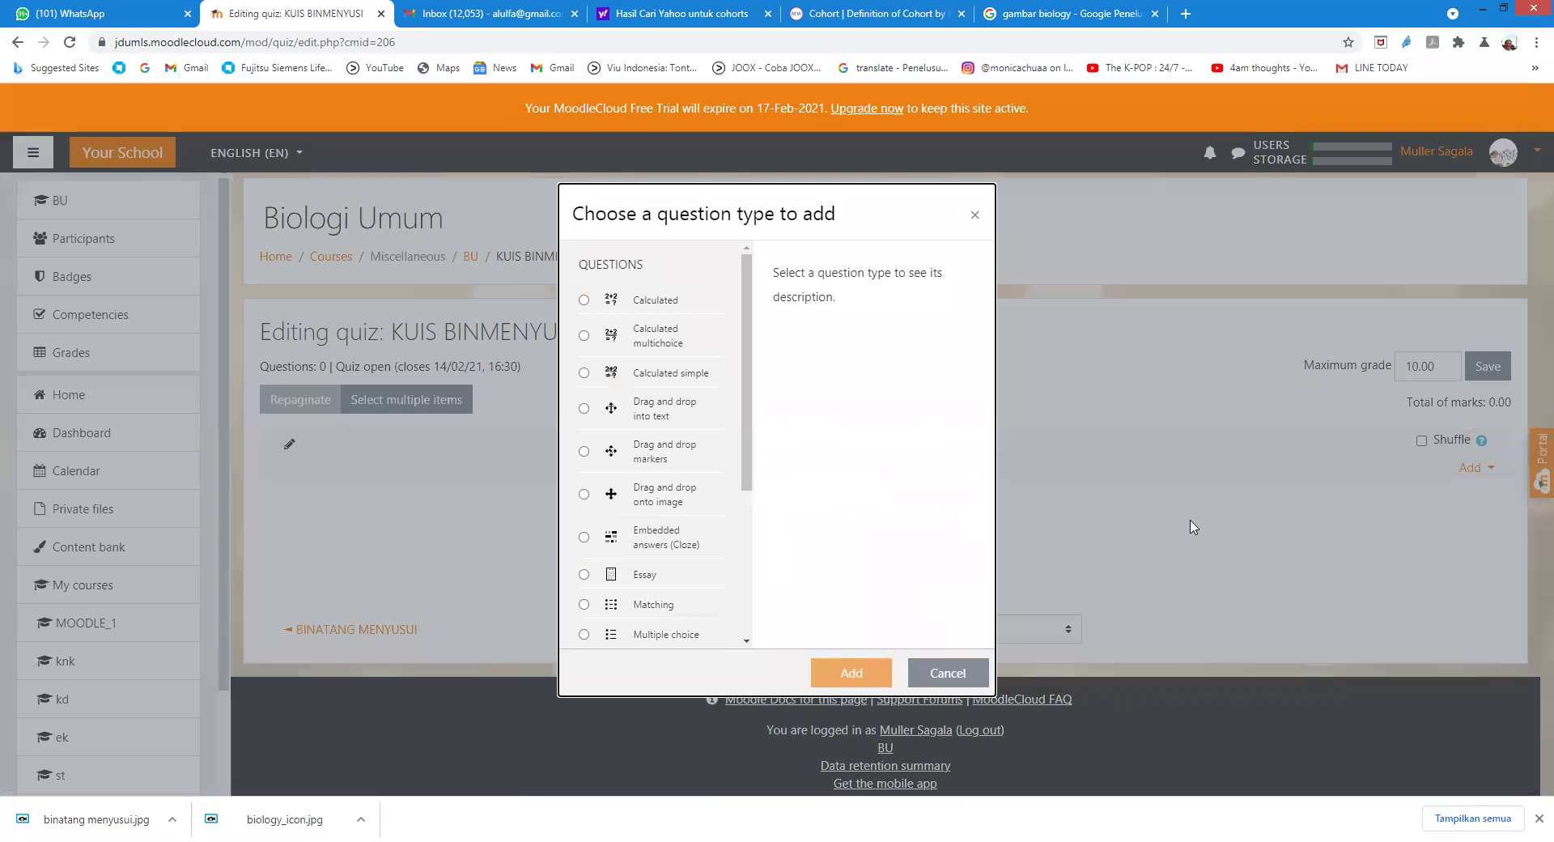
pyautogui.moveTo(745, 379)
pyautogui.mouseDown()
pyautogui.moveTo(746, 420)
pyautogui.moveTo(746, 405)
pyautogui.mouseUp()
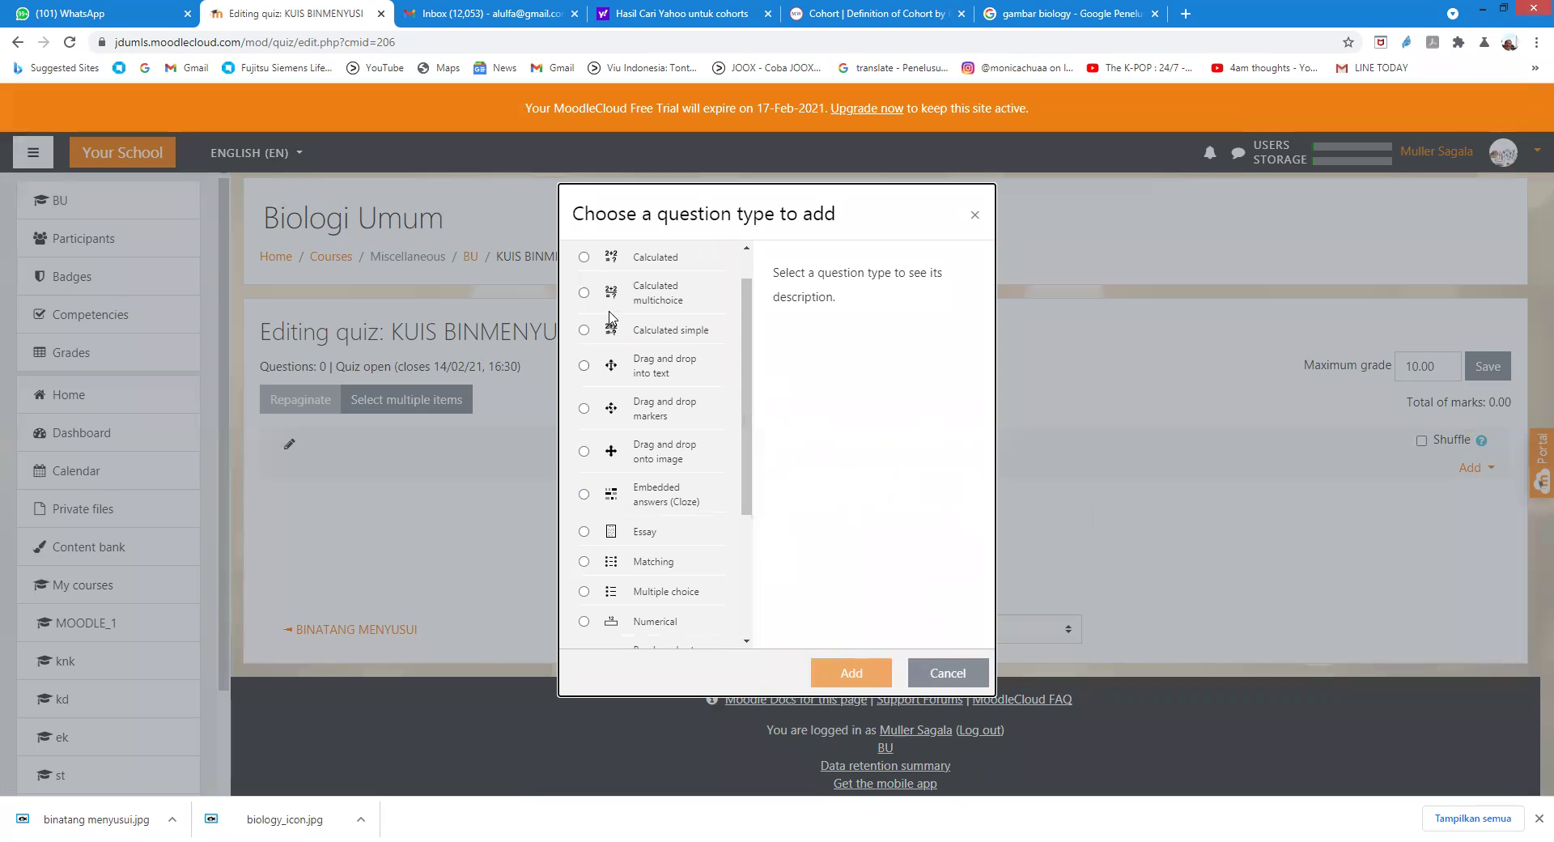
pyautogui.moveTo(745, 449); pyautogui.dragTo(742, 479)
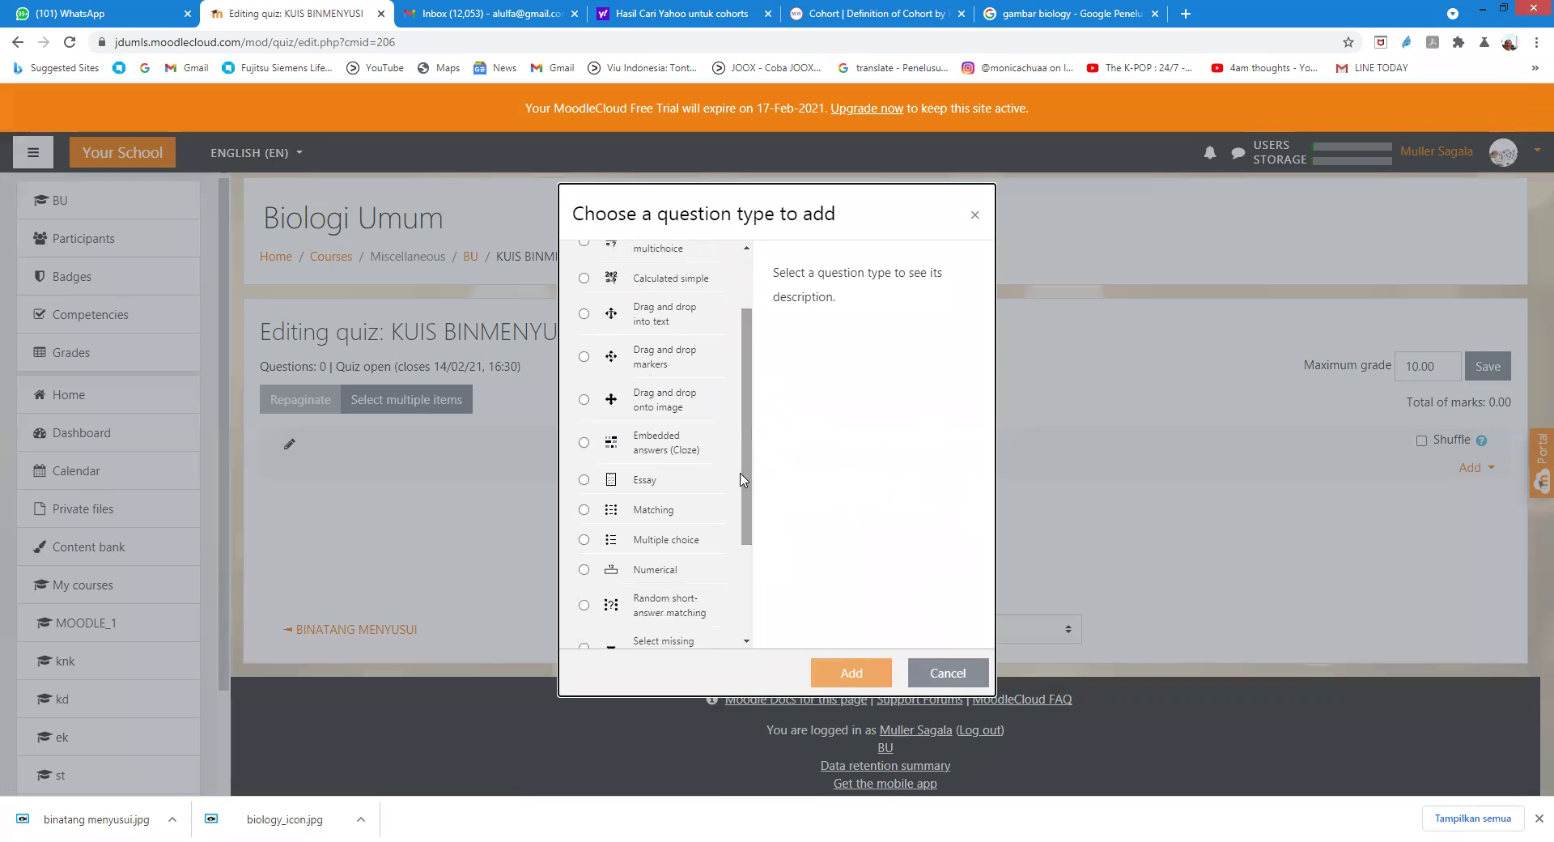
pyautogui.click(584, 544)
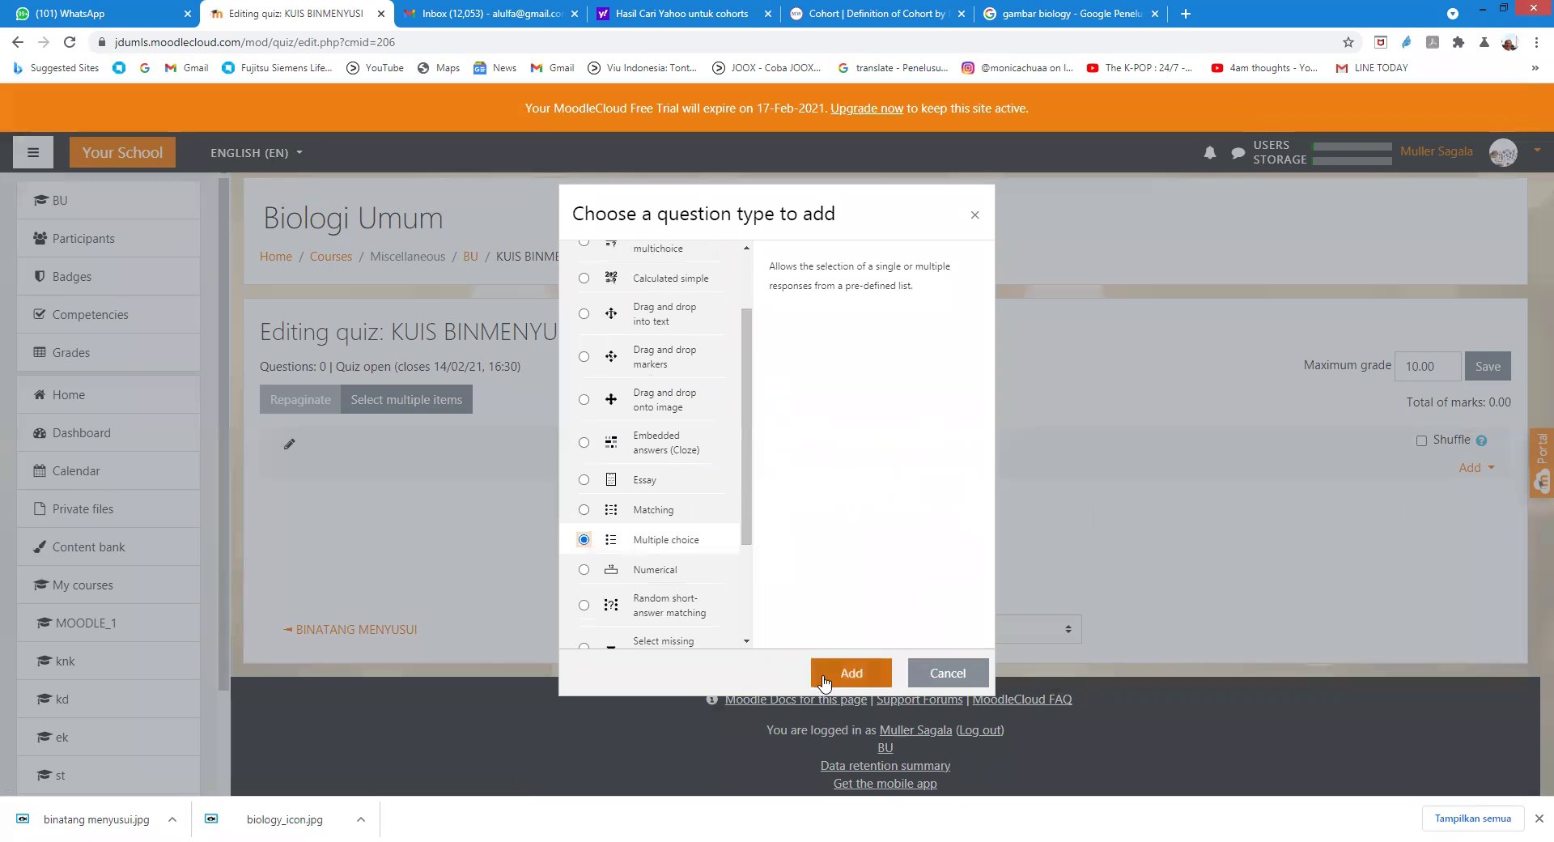
pyautogui.click(851, 669)
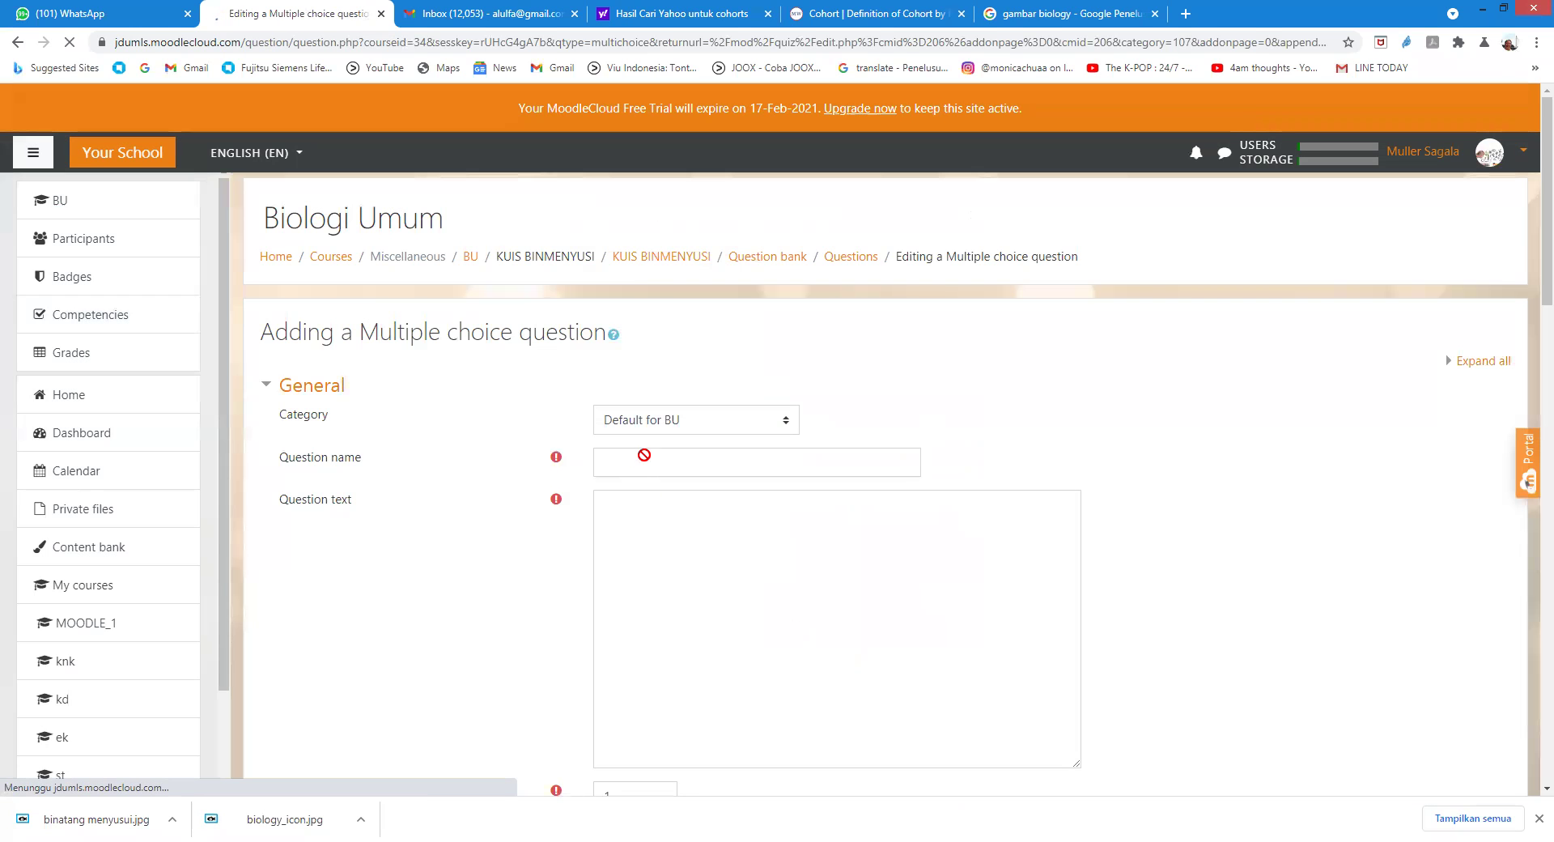
# Step: Name the question 'KUIS BINMEN' and enter the question text 'PILIH KATA YANG … NIS BINATANG MENYUSI'
pyautogui.click(641, 469)
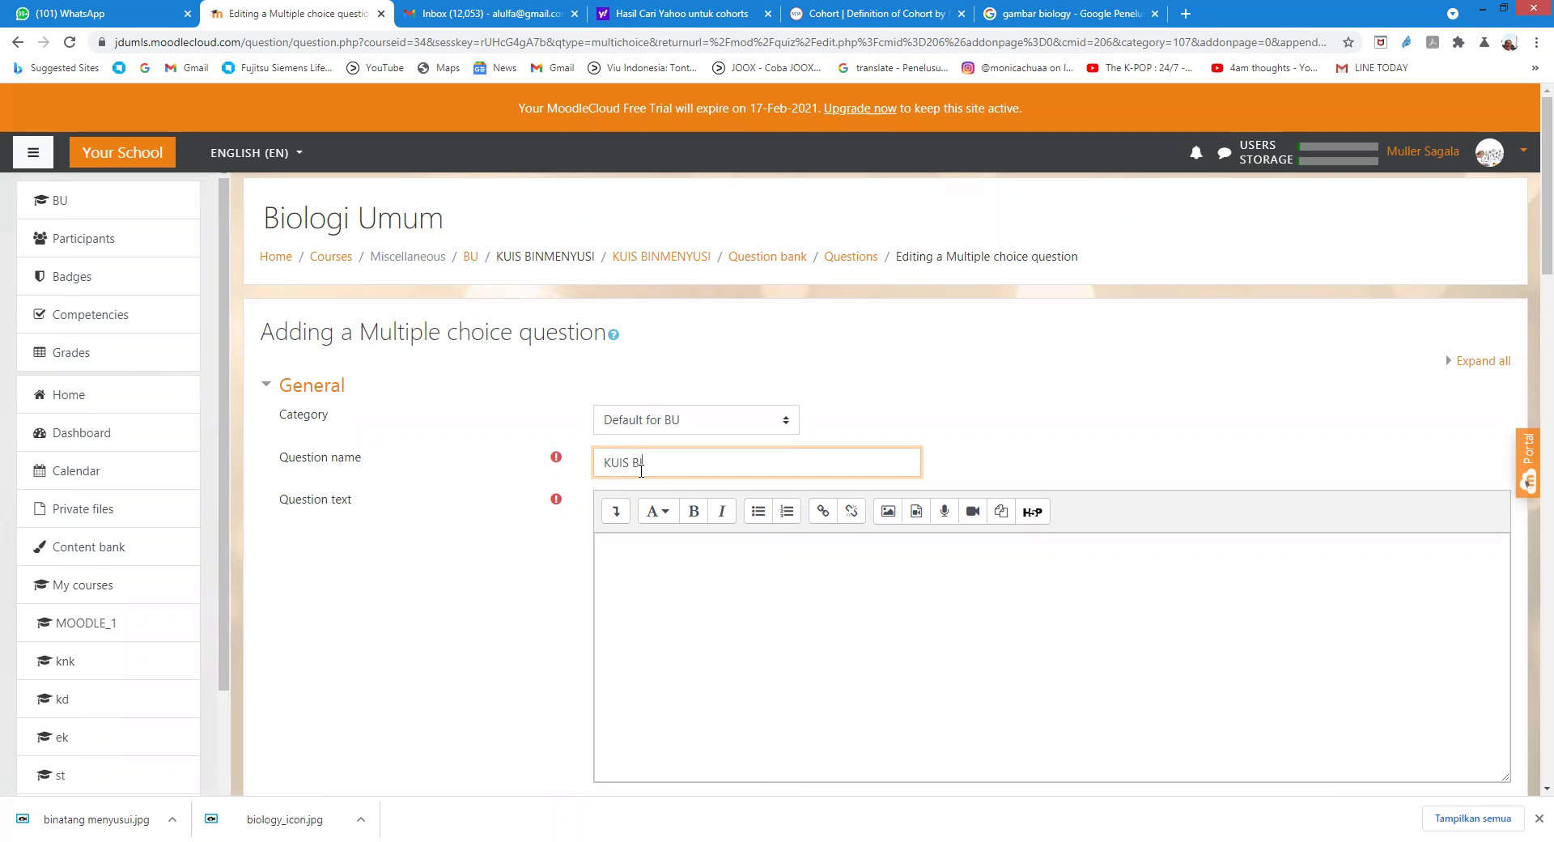
pyautogui.write('KUIS BINMENYUSUI')
pyautogui.click(660, 560)
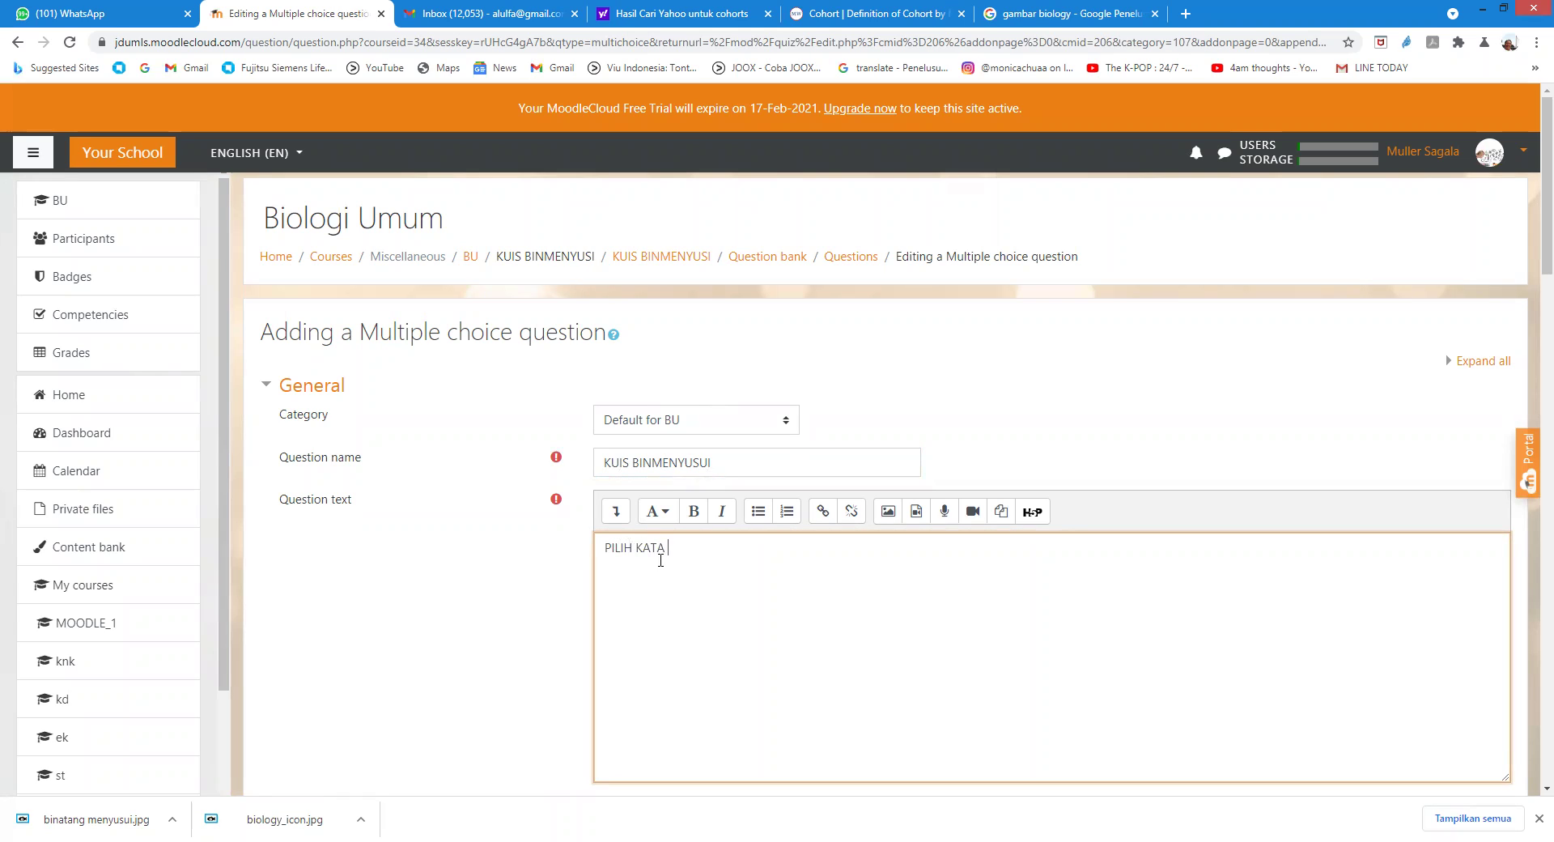
pyautogui.write('PILIH KATA YANG TEPAT UNTUK JE')
pyautogui.write('NIS BINATANG')
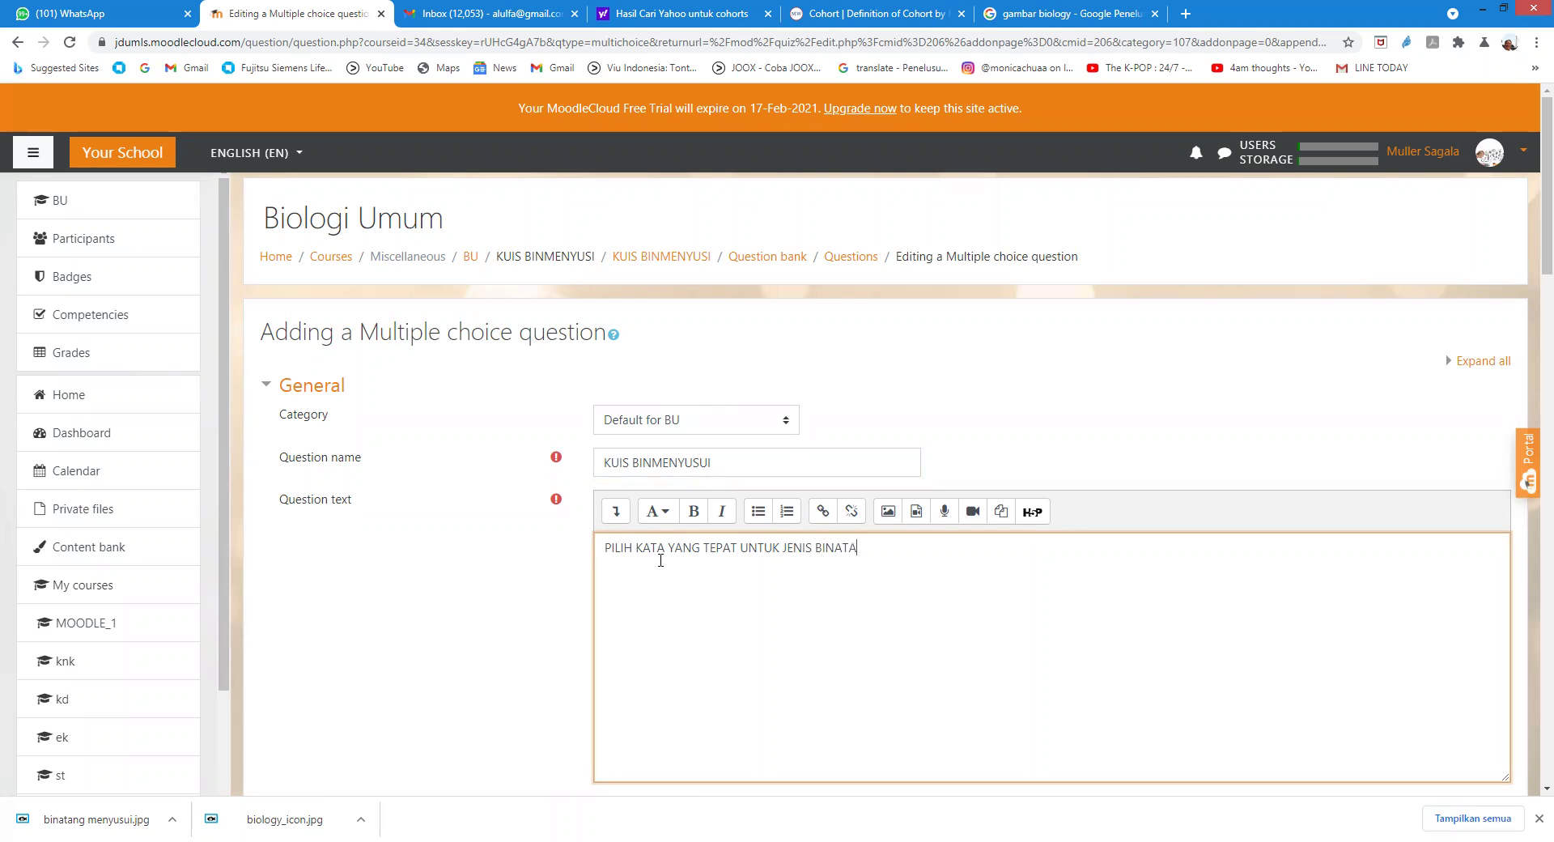
pyautogui.write(' MENYUSI')
# Step: Set the default mark to 10 and the general feedback to 'SELAMAT MENGERJAKAN'
pyautogui.scroll(-5, 805, 558)
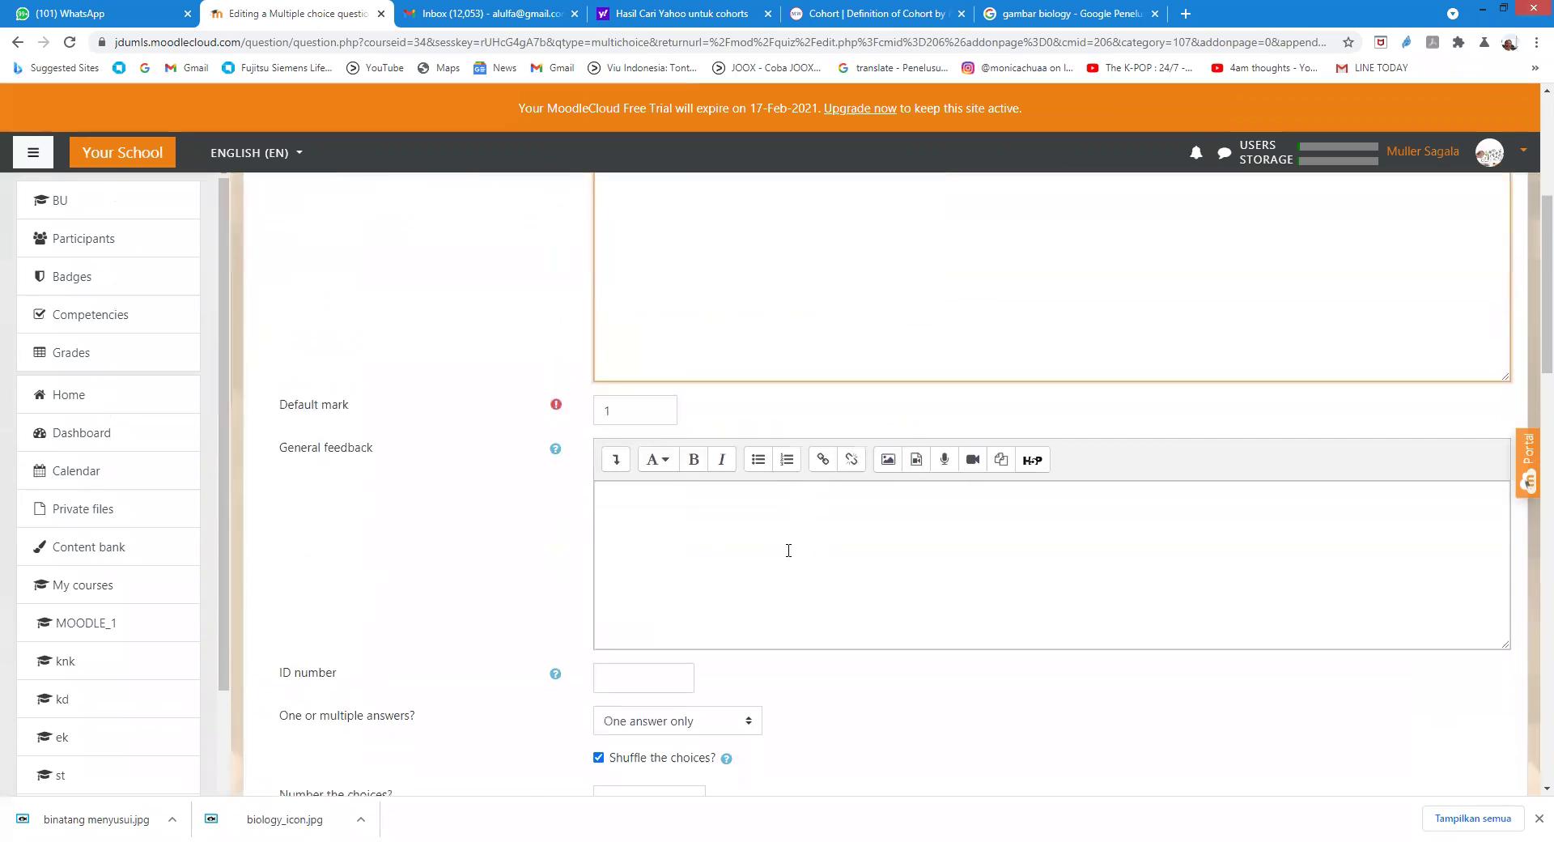
pyautogui.click(634, 409)
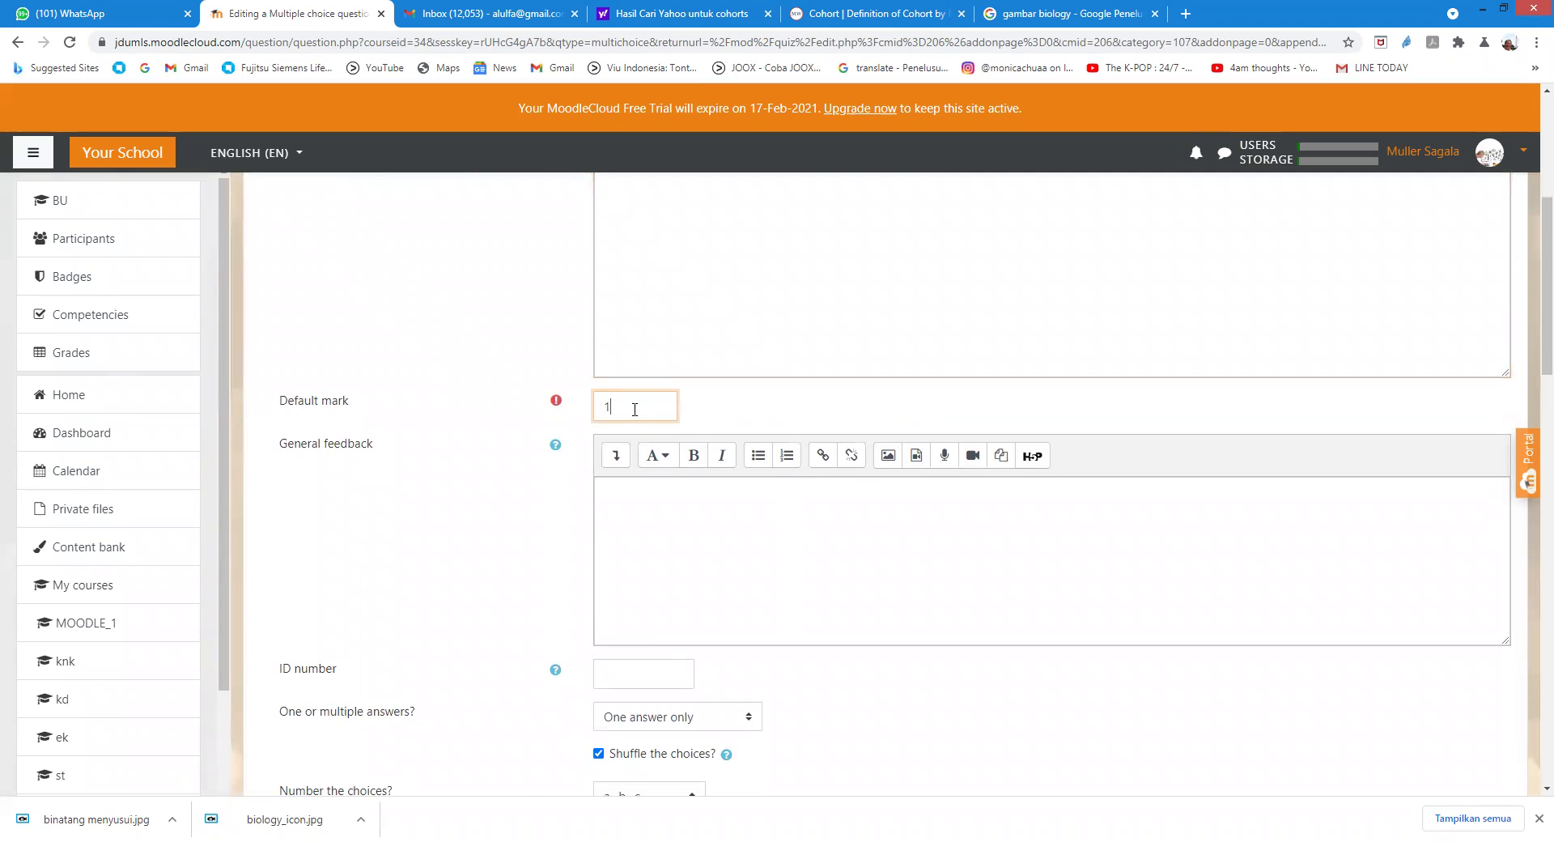
pyautogui.write('0')
pyautogui.click(663, 512)
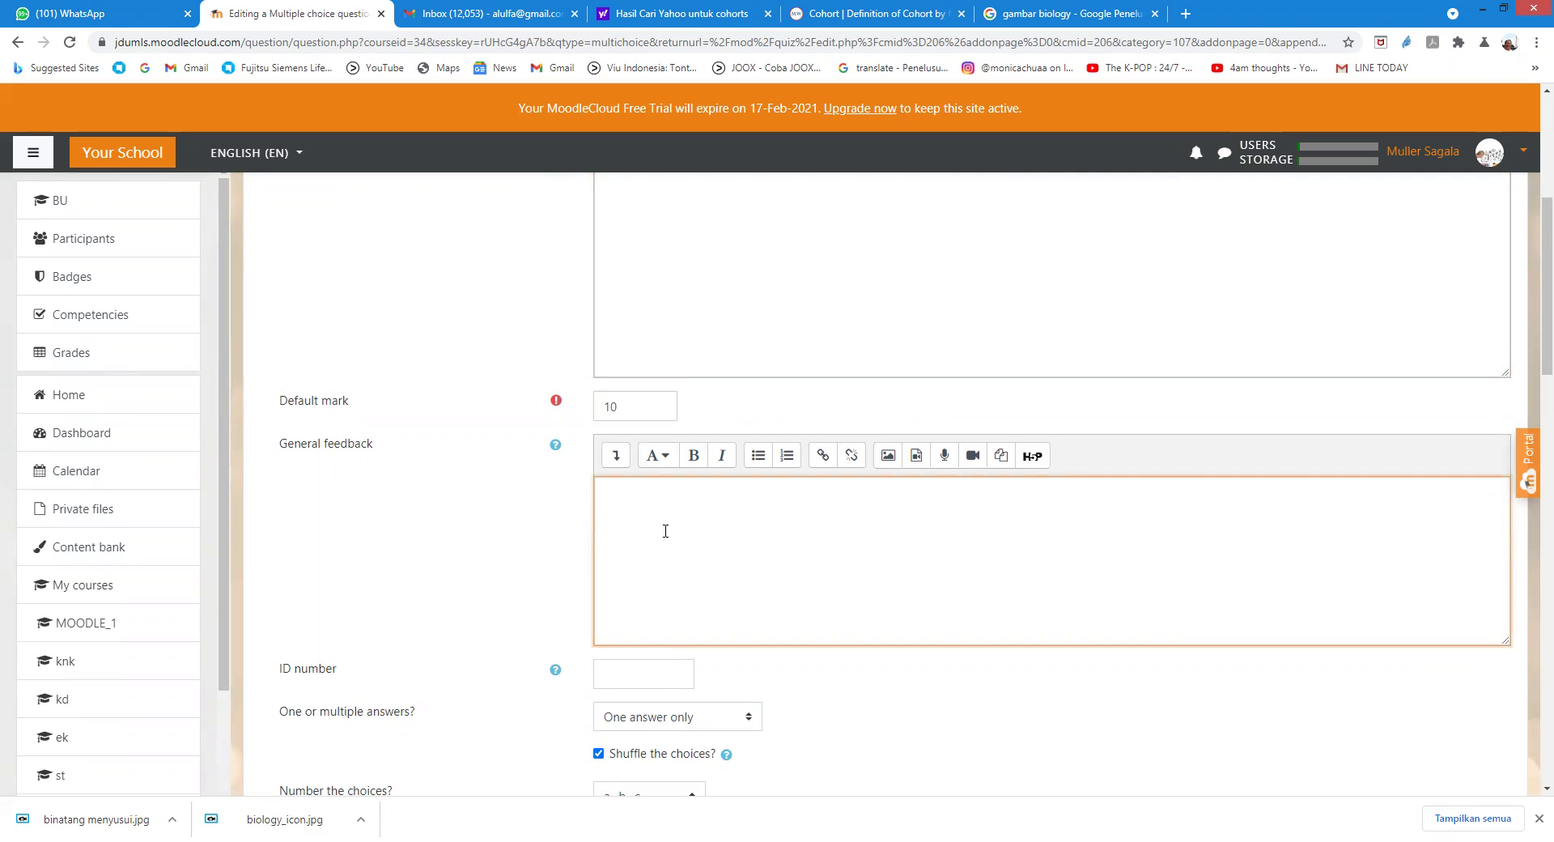
pyautogui.write('SELAMAT MENGERJAKAN')
pyautogui.scroll(-3, 652, 562)
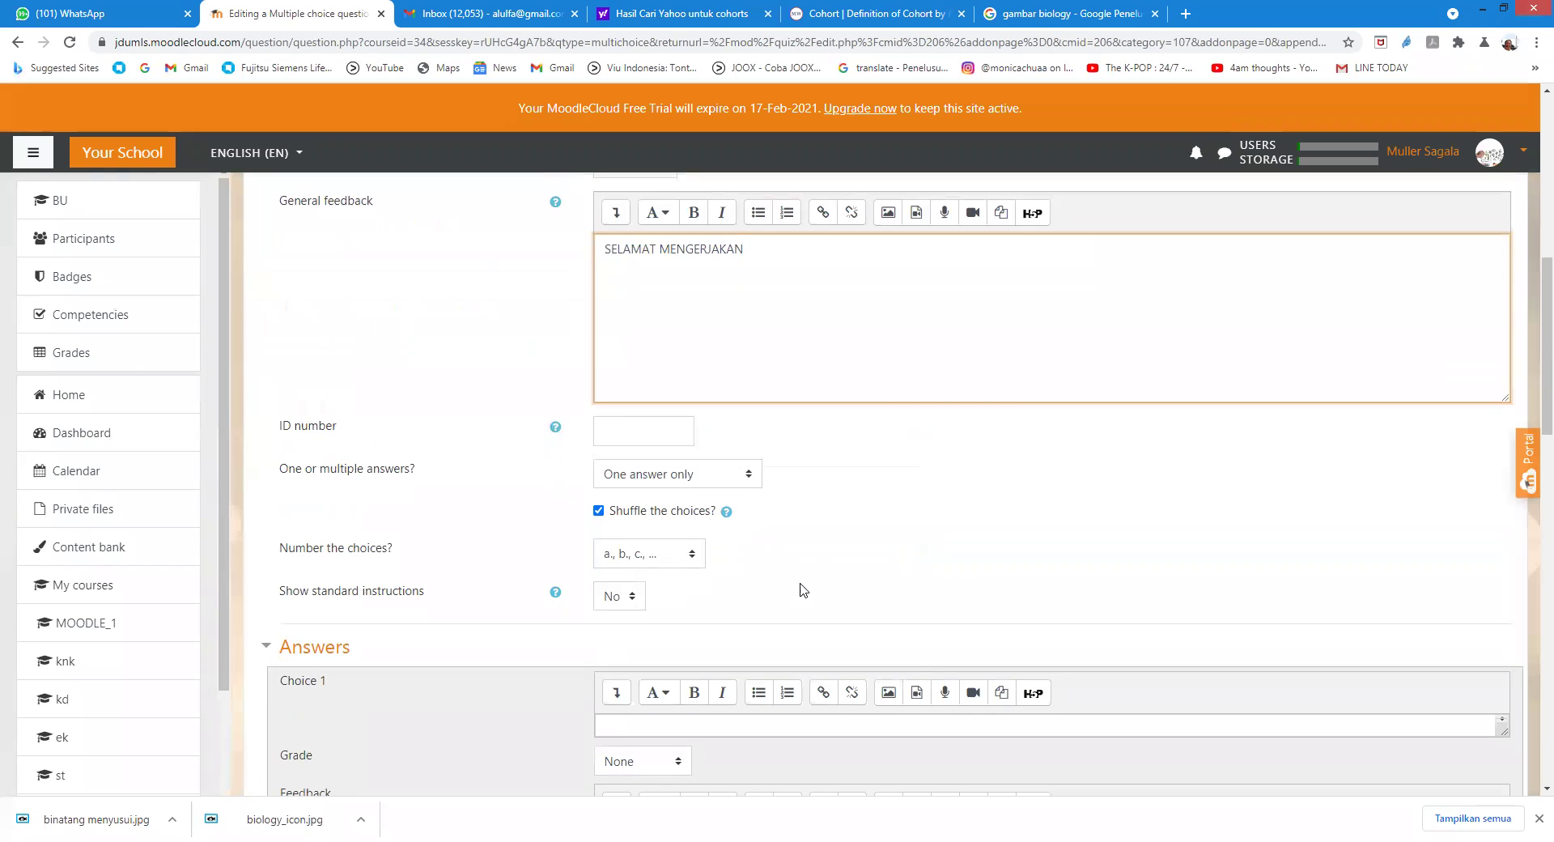
pyautogui.scroll(-3, 804, 589)
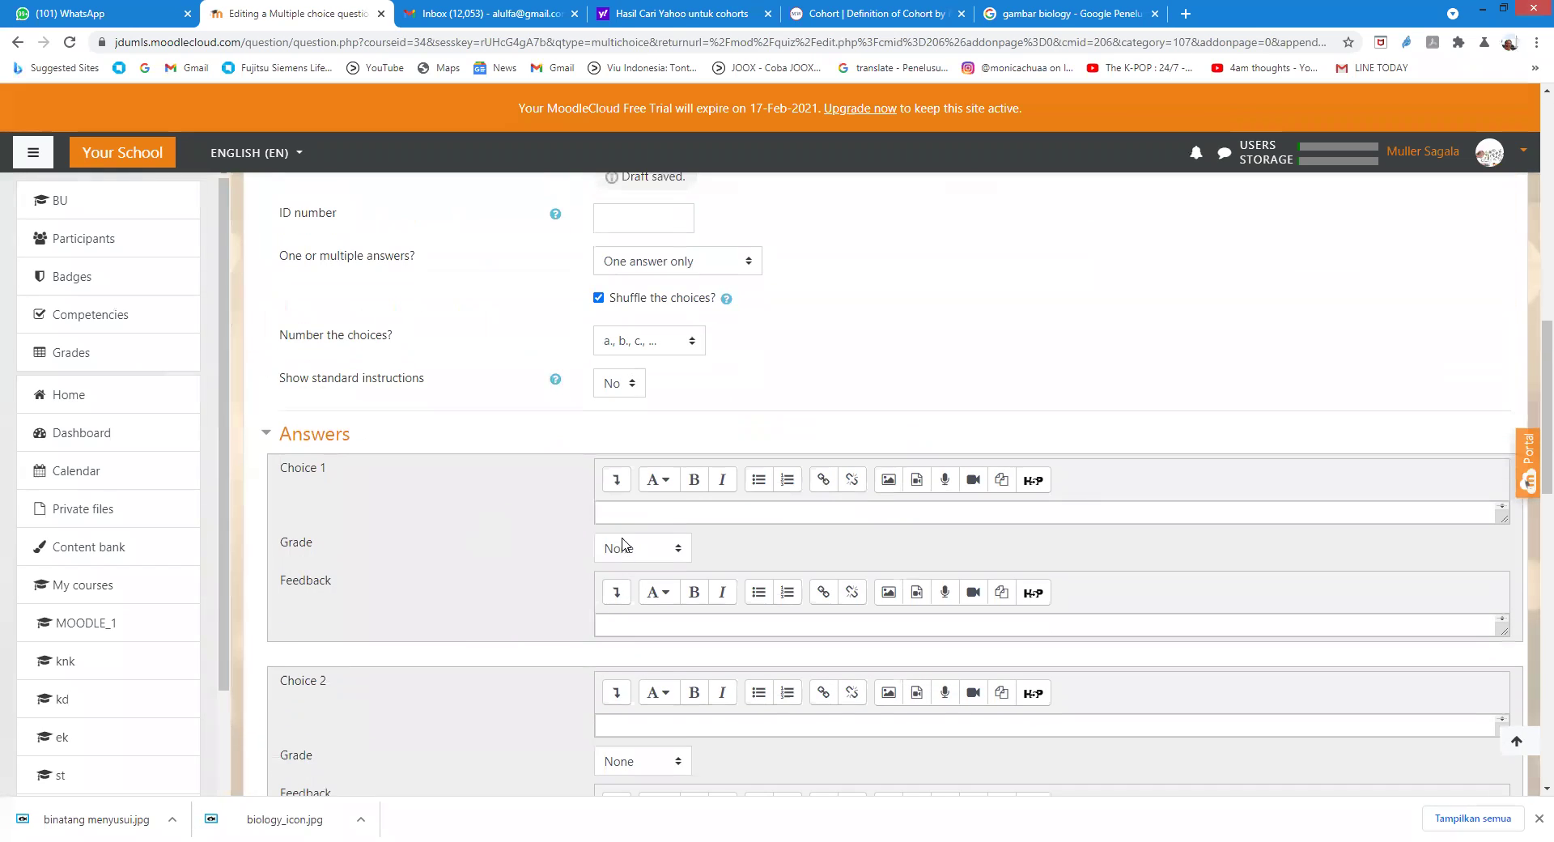
# Step: Enter choices ULAR and SEMUT, each with SALAH feedback
pyautogui.click(624, 513)
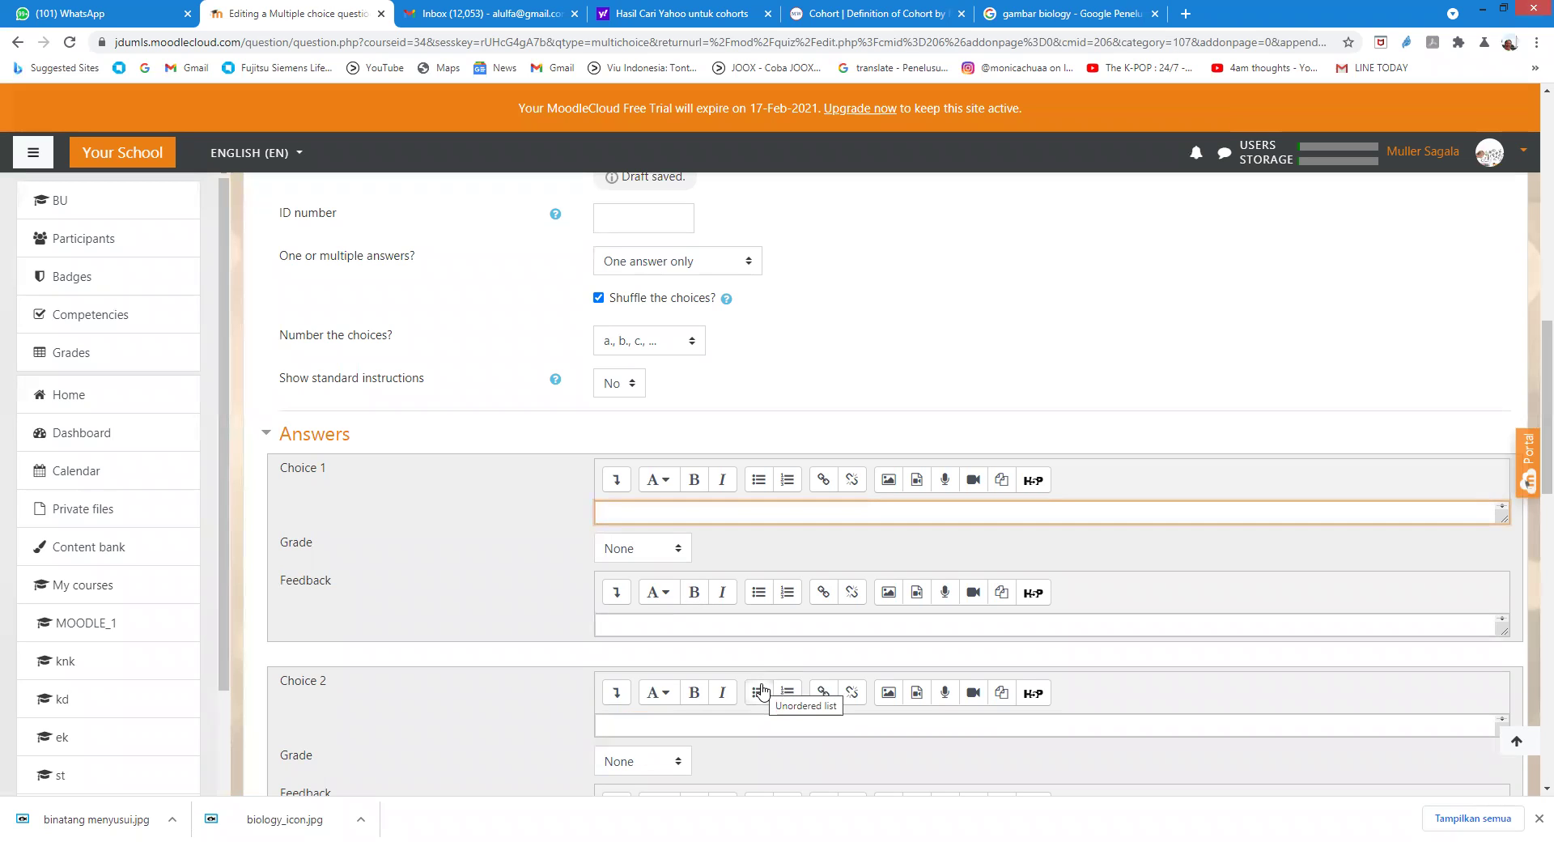
pyautogui.write('ULAR')
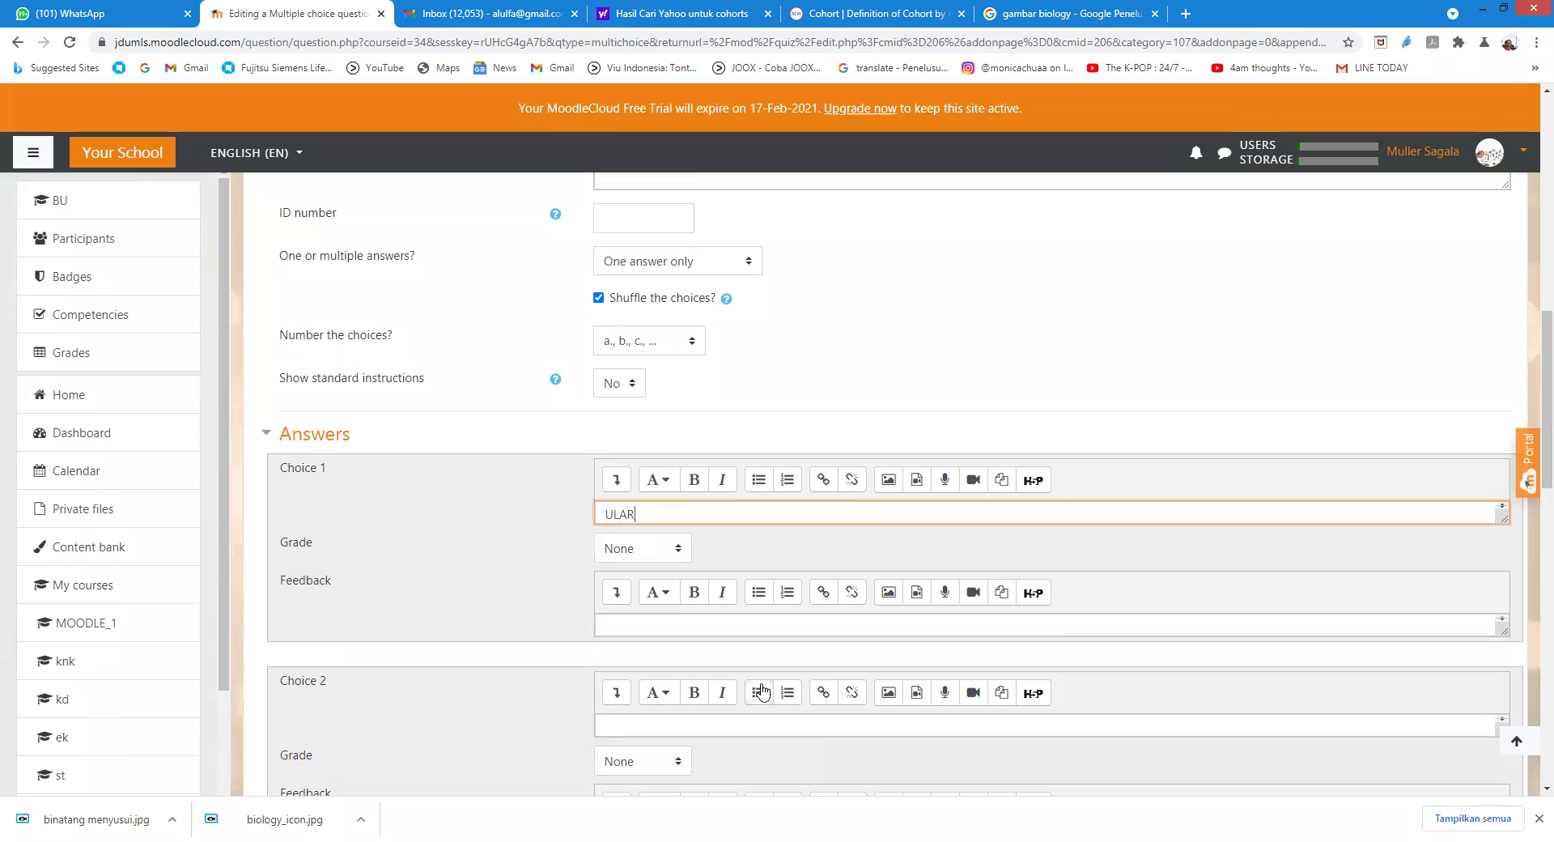
pyautogui.click(637, 628)
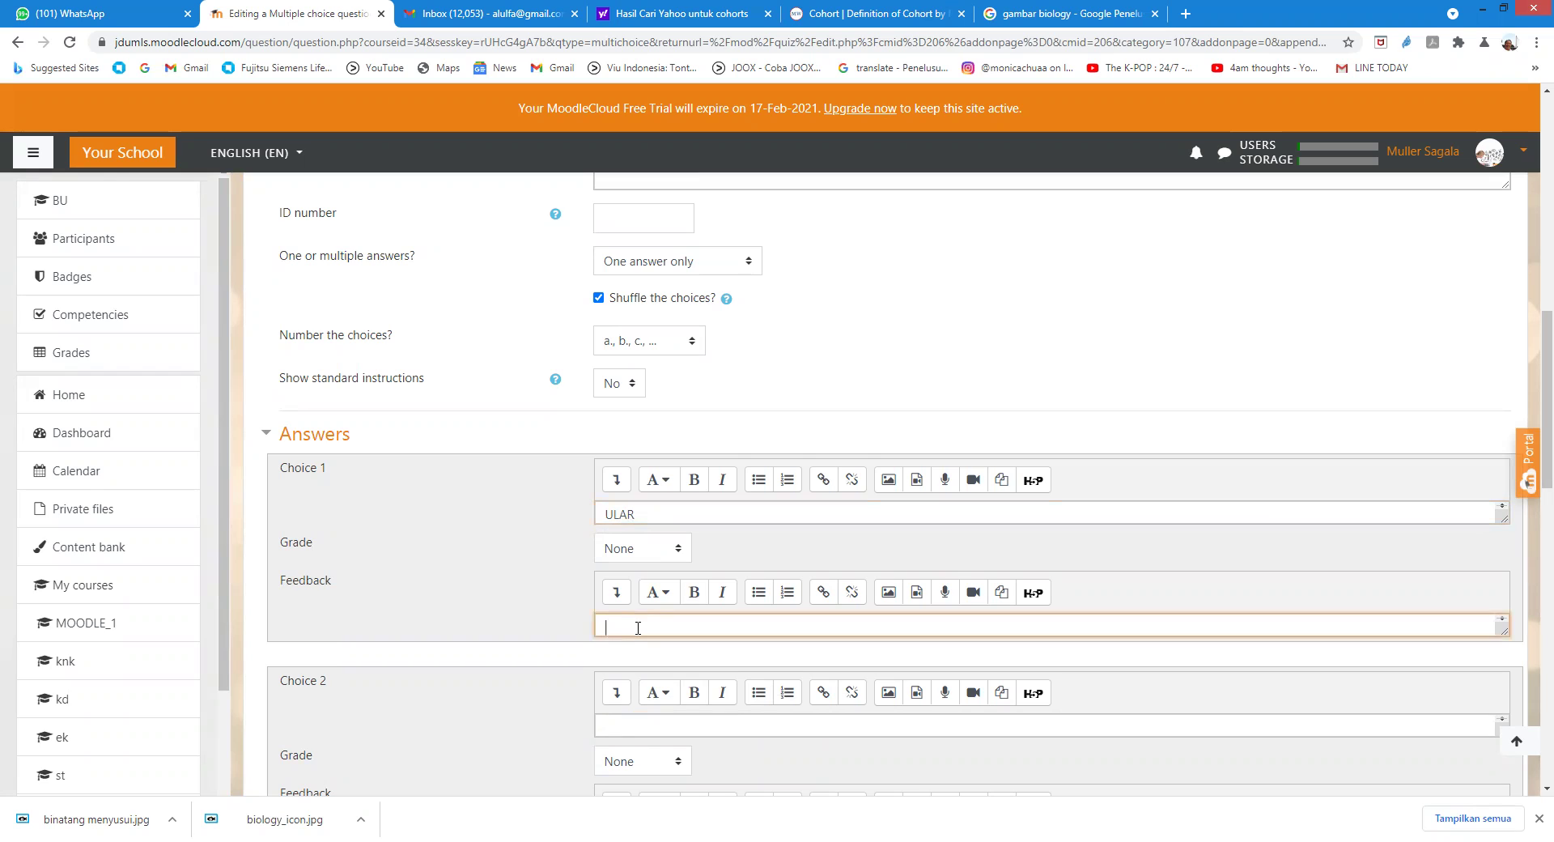
pyautogui.write('SALAH')
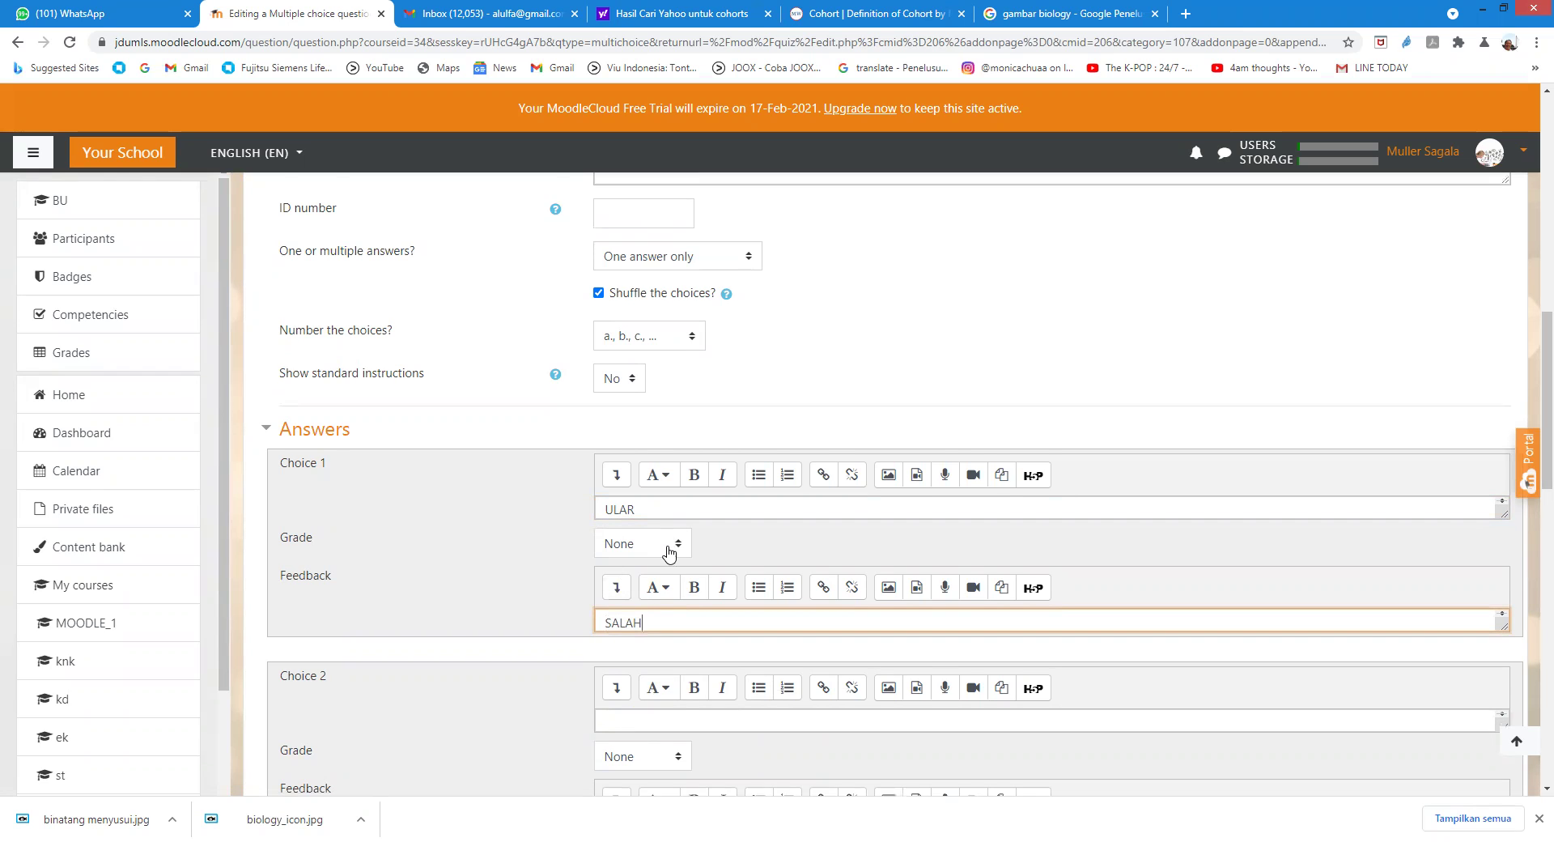
pyautogui.scroll(-2, 672, 547)
pyautogui.click(643, 565)
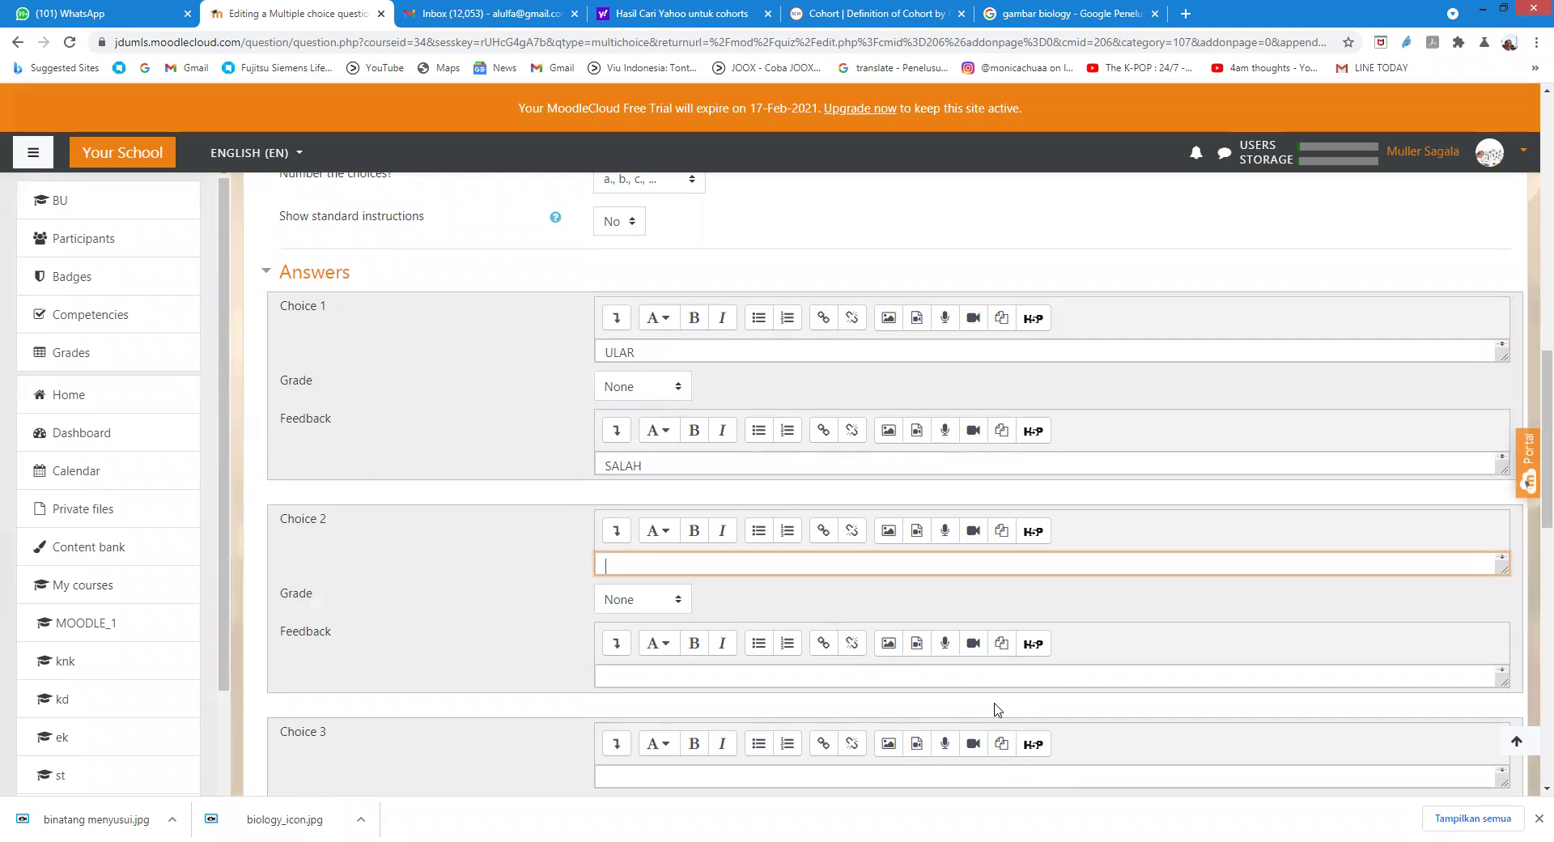
pyautogui.write('SEMUT')
pyautogui.click(622, 673)
pyautogui.write('SALAH')
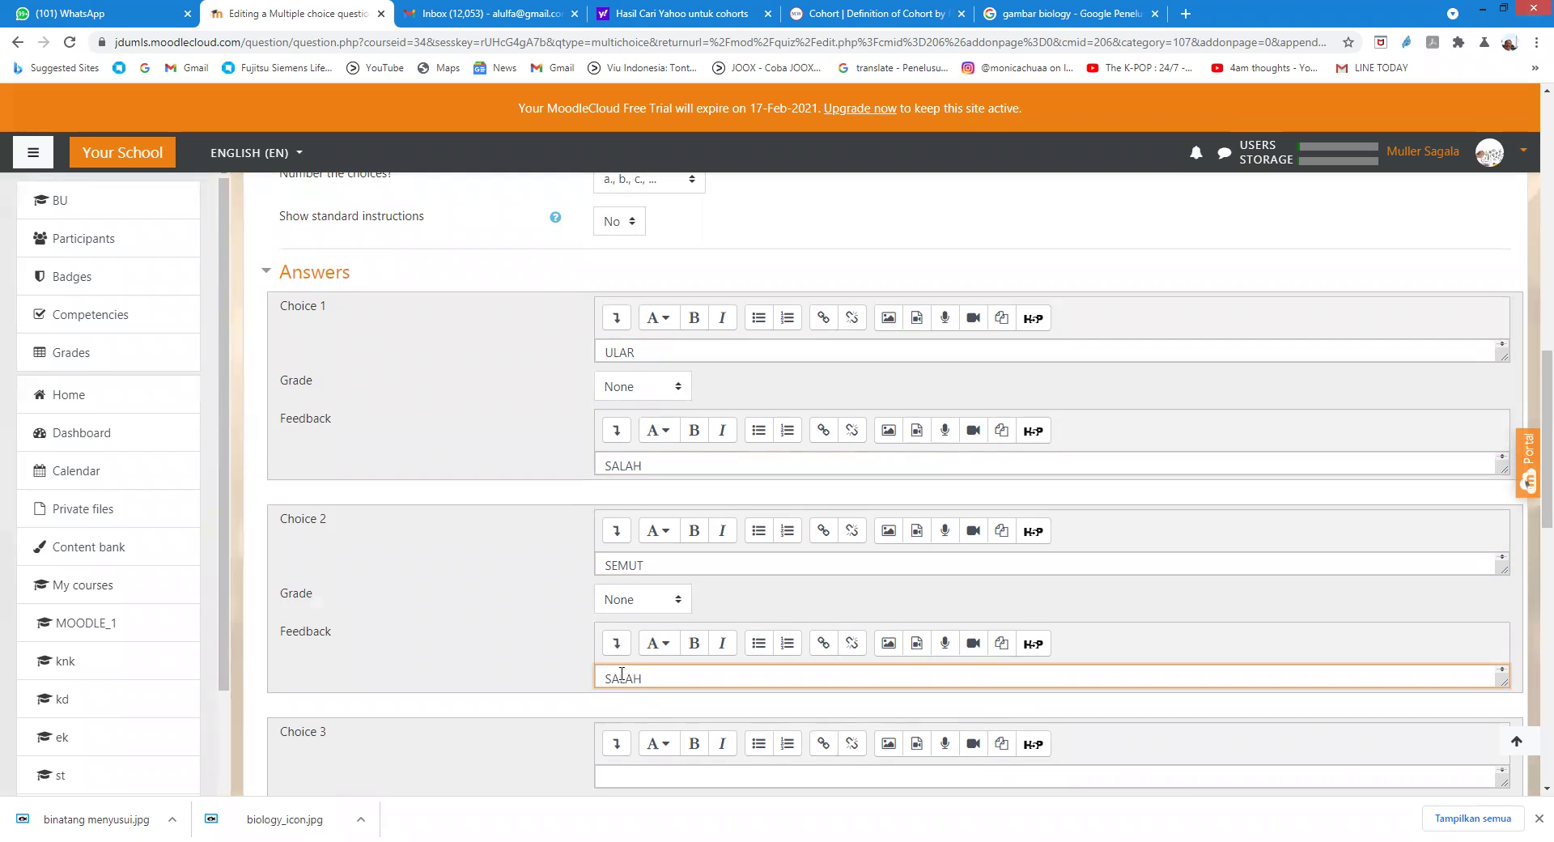
pyautogui.scroll(-3, 534, 550)
# Step: Enter KUCING as the third choice, graded 100% with feedback BETUL
pyautogui.click(665, 535)
pyautogui.write('KUCING')
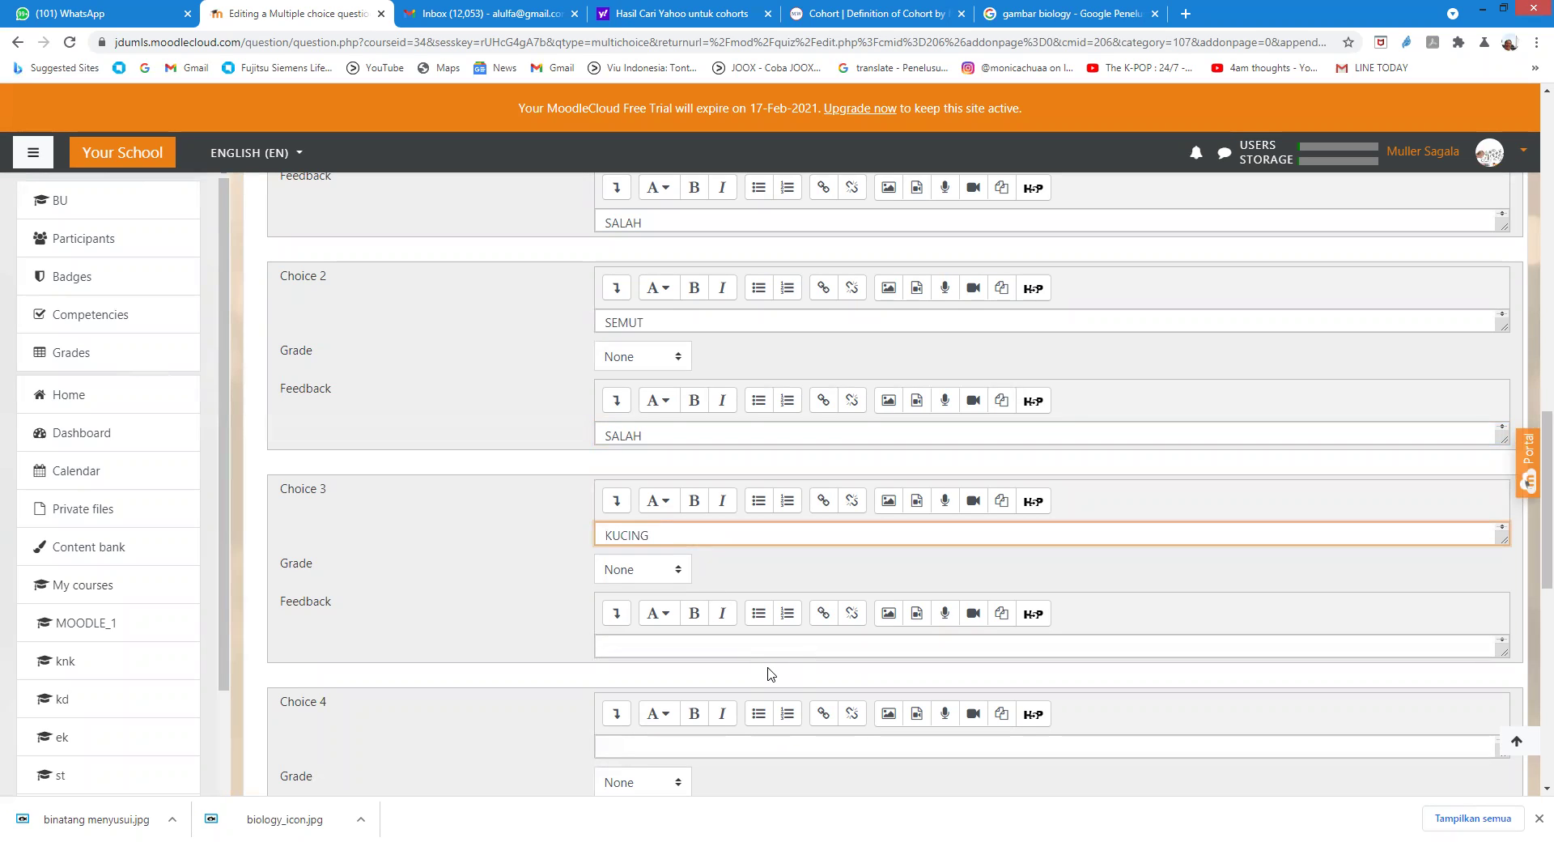
pyautogui.click(678, 570)
pyautogui.scroll(-1, 671, 540)
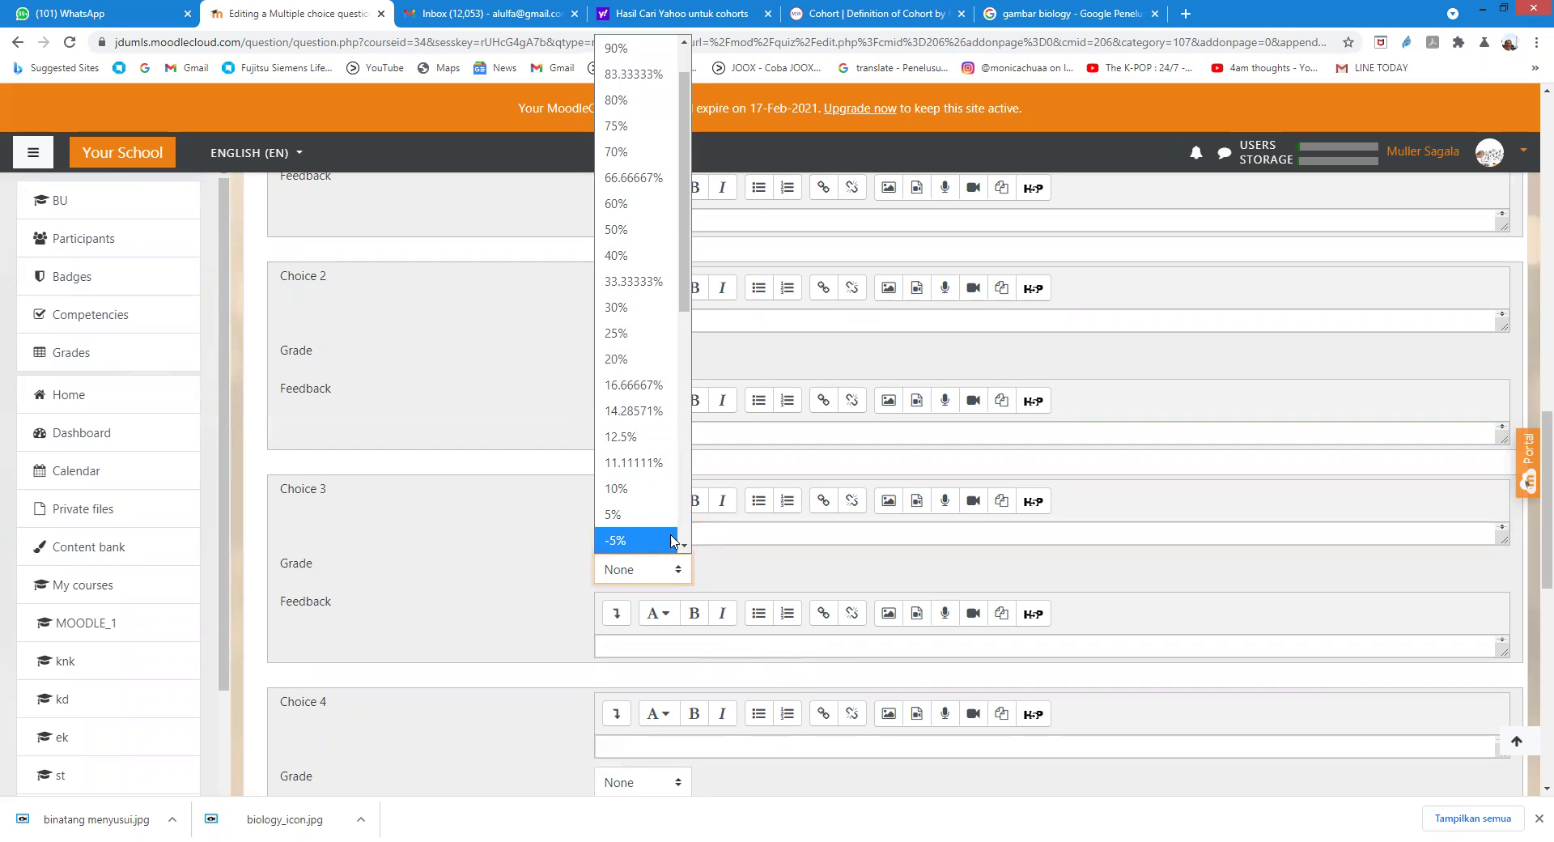
pyautogui.moveTo(686, 131); pyautogui.dragTo(687, 108)
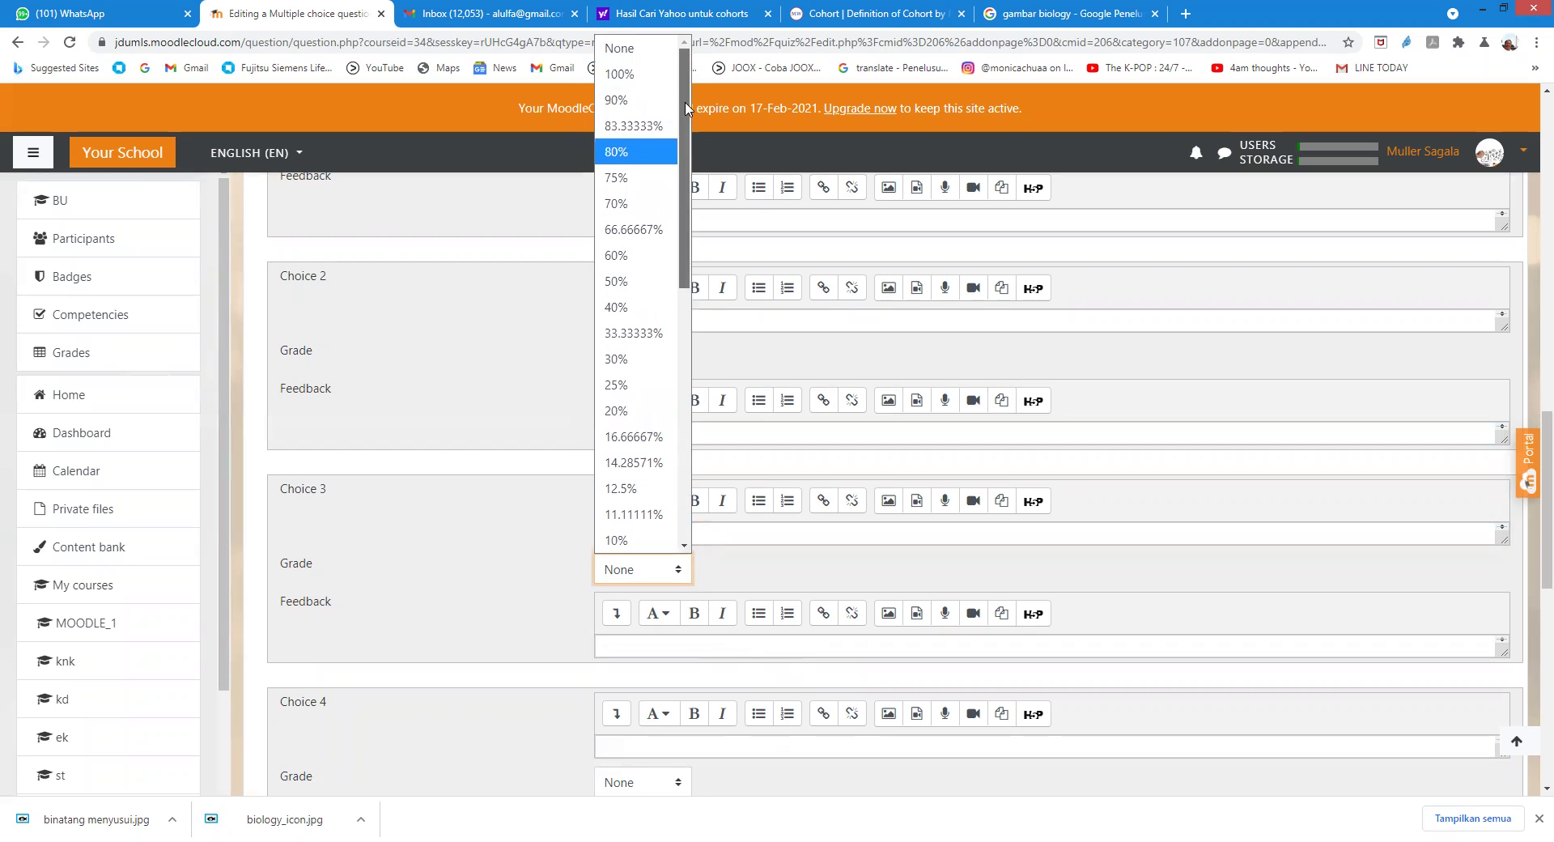
pyautogui.click(632, 74)
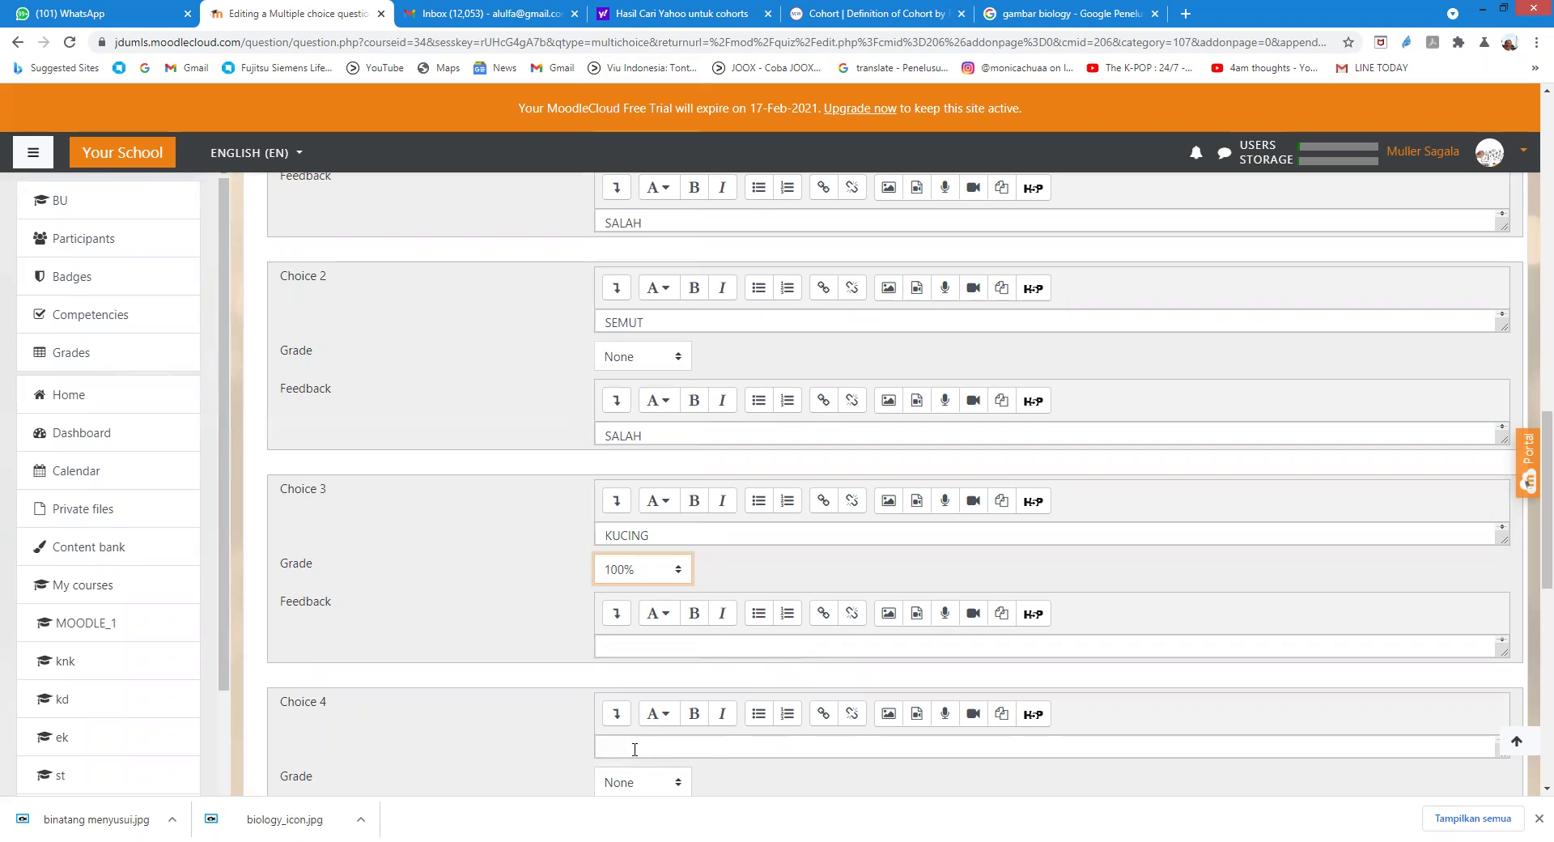
pyautogui.click(607, 642)
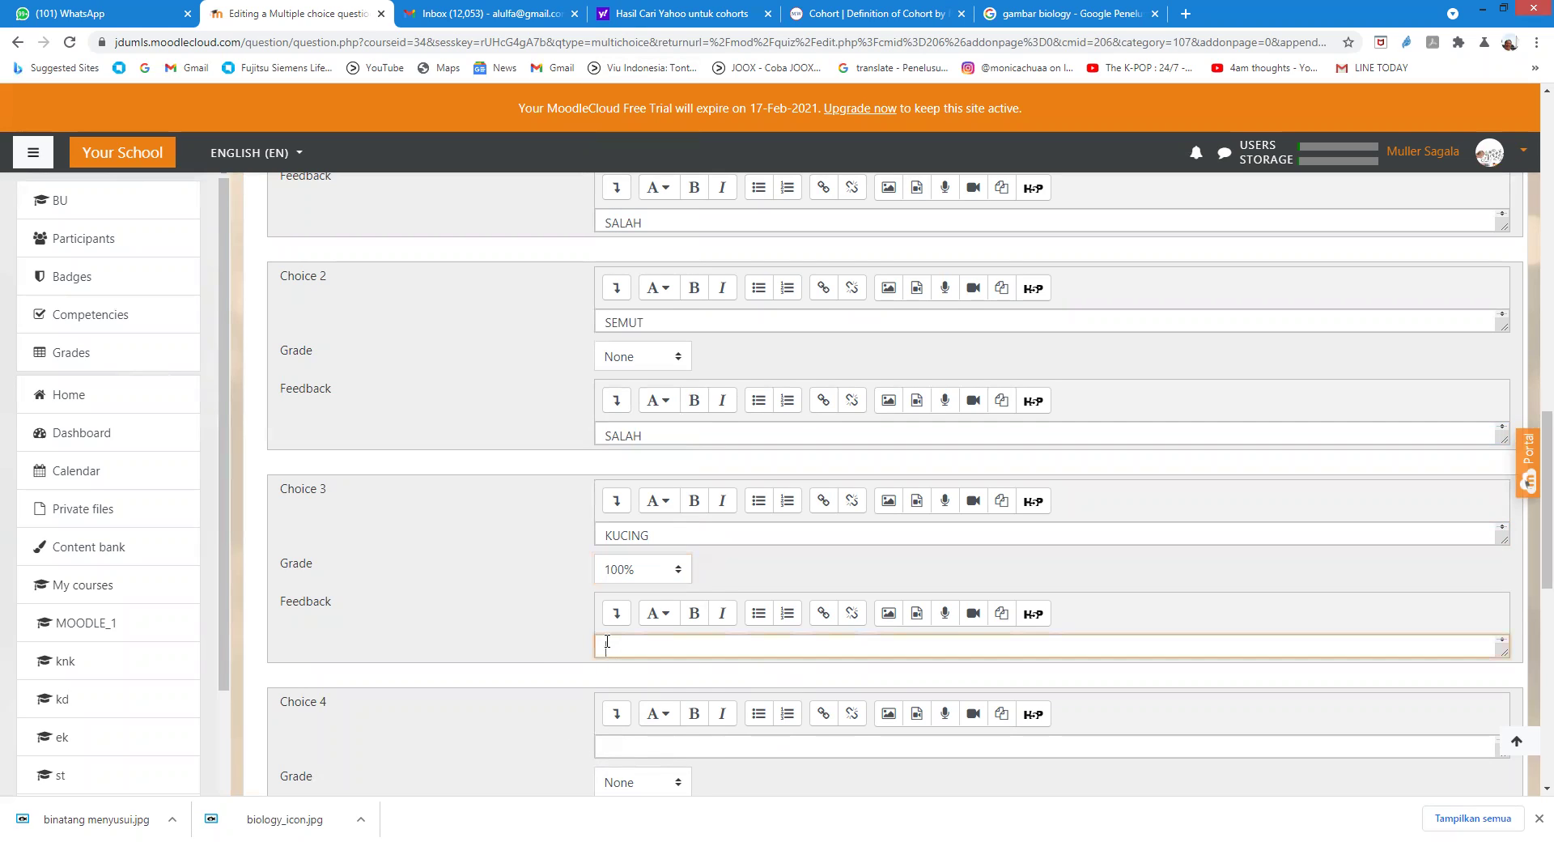
pyautogui.write('BETUL')
pyautogui.scroll(-1, 709, 591)
# Step: Add NYAMUK as the fourth choice and save the question
pyautogui.click(623, 662)
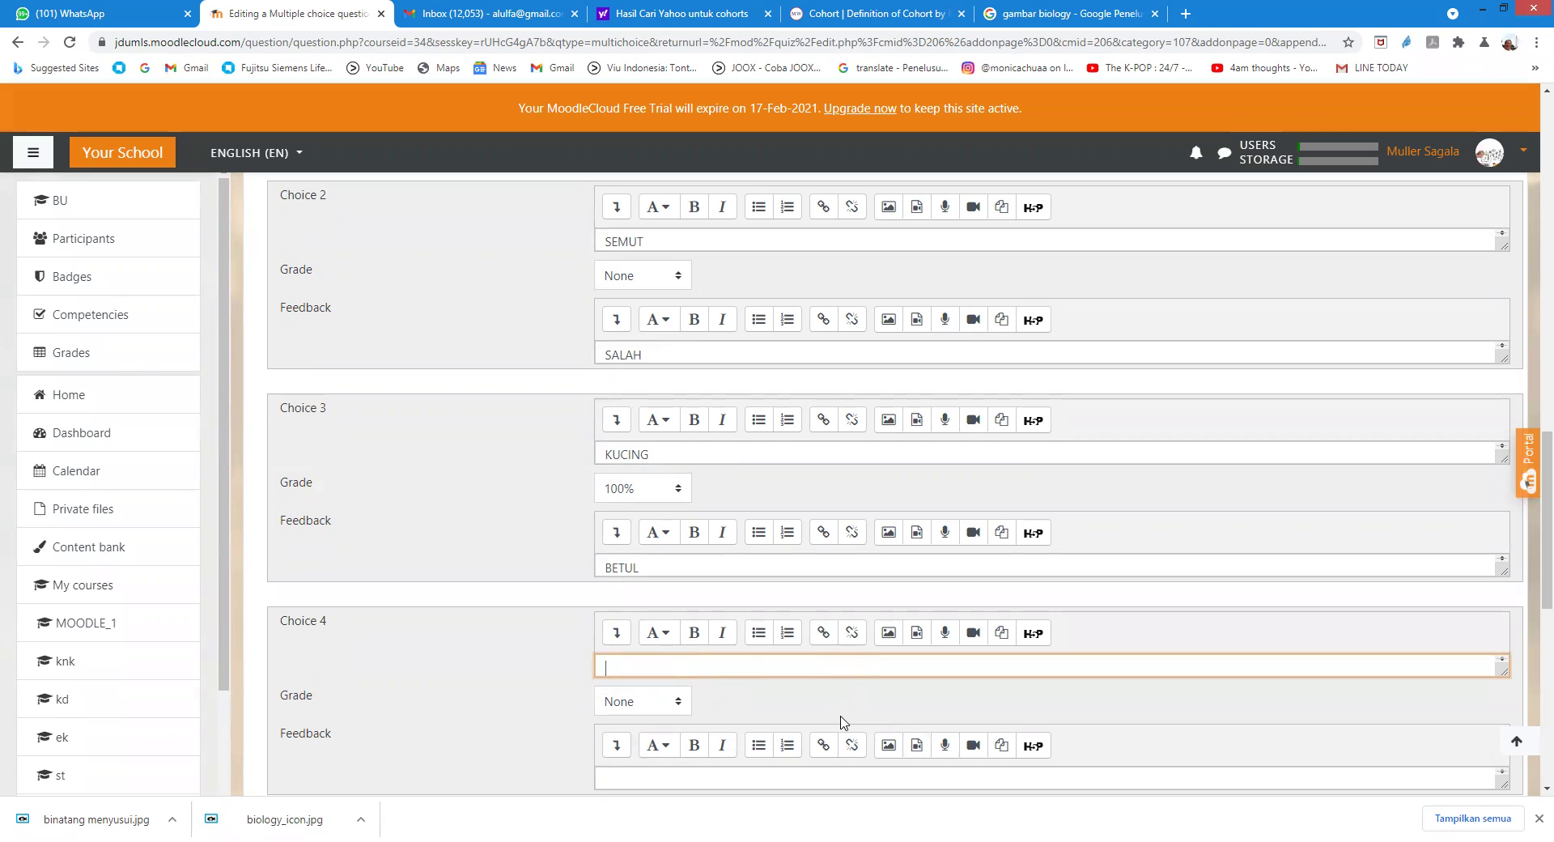
pyautogui.write('NYAMUK')
pyautogui.scroll(-3, 724, 704)
pyautogui.click(651, 534)
pyautogui.write('SALAH')
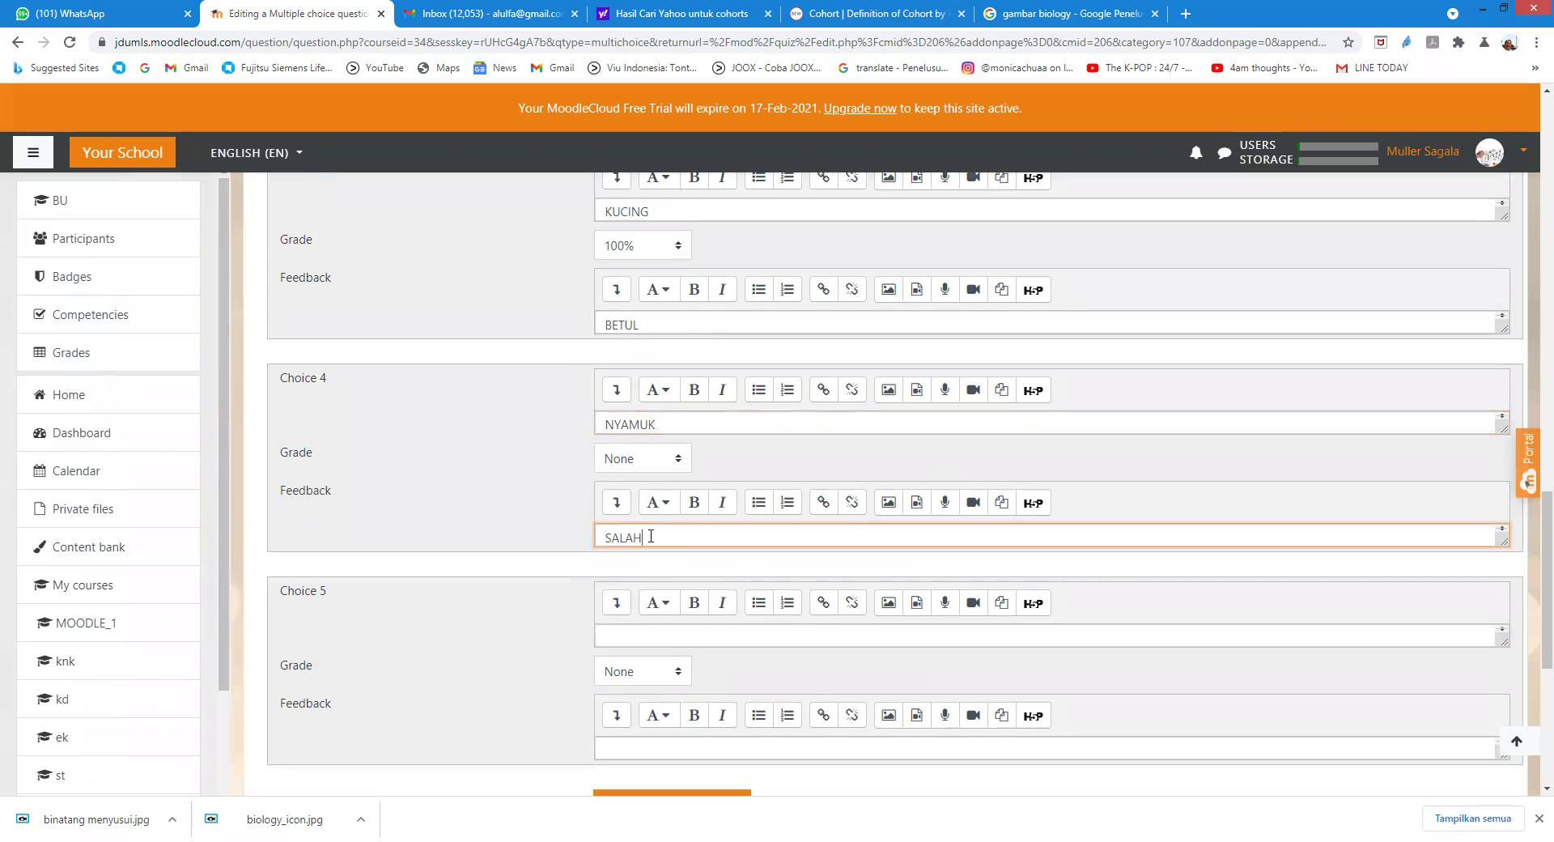
pyautogui.hotkey('ctrl', 'z')
pyautogui.scroll(-5, 657, 558)
pyautogui.click(636, 573)
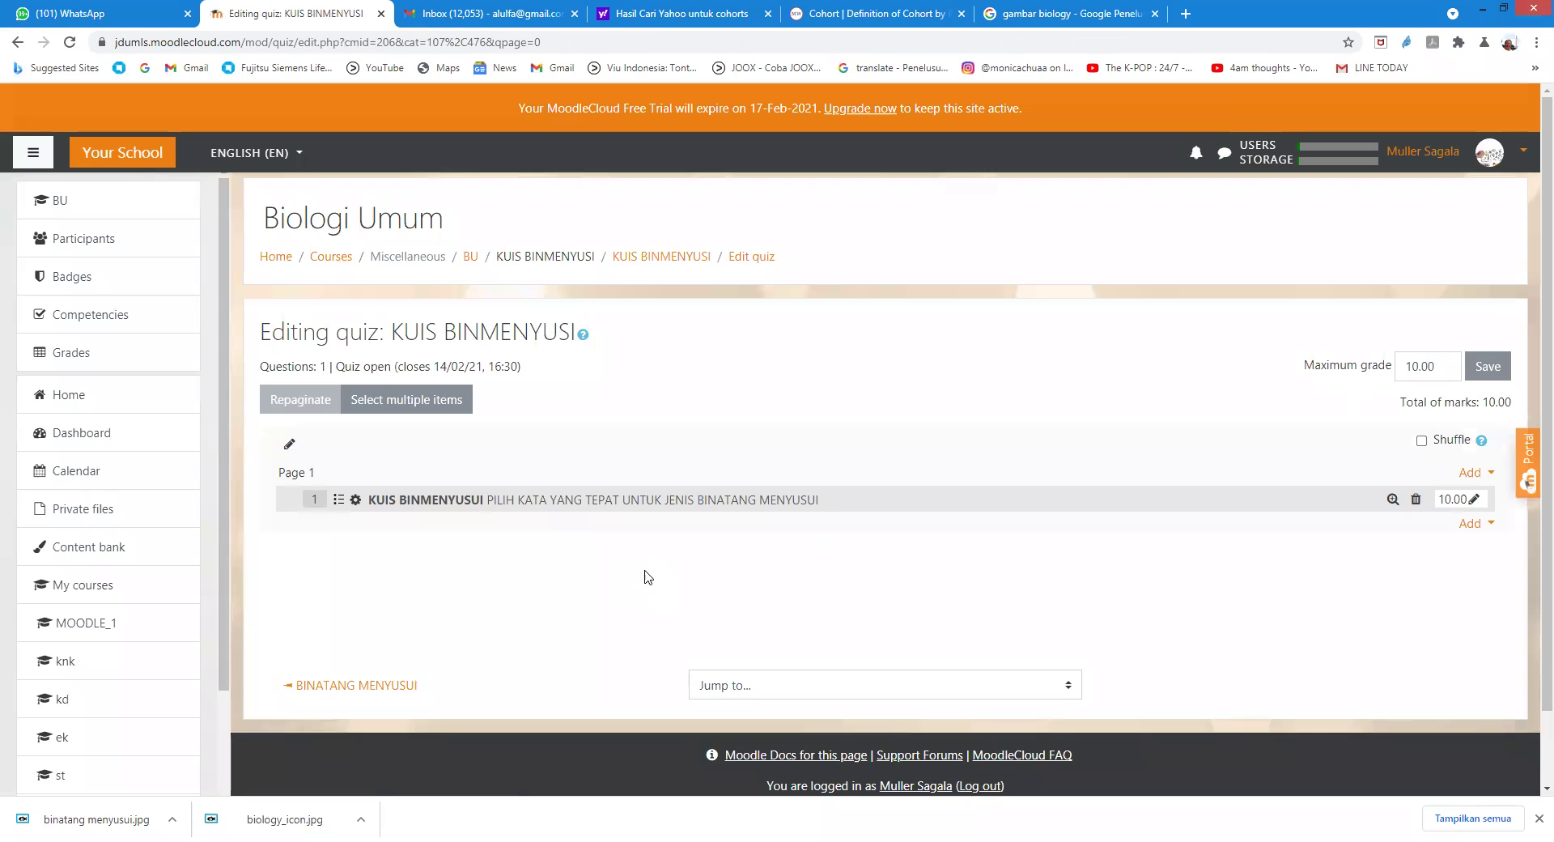
# Step: Open the account menu from the user avatar at top right
pyautogui.click(1483, 160)
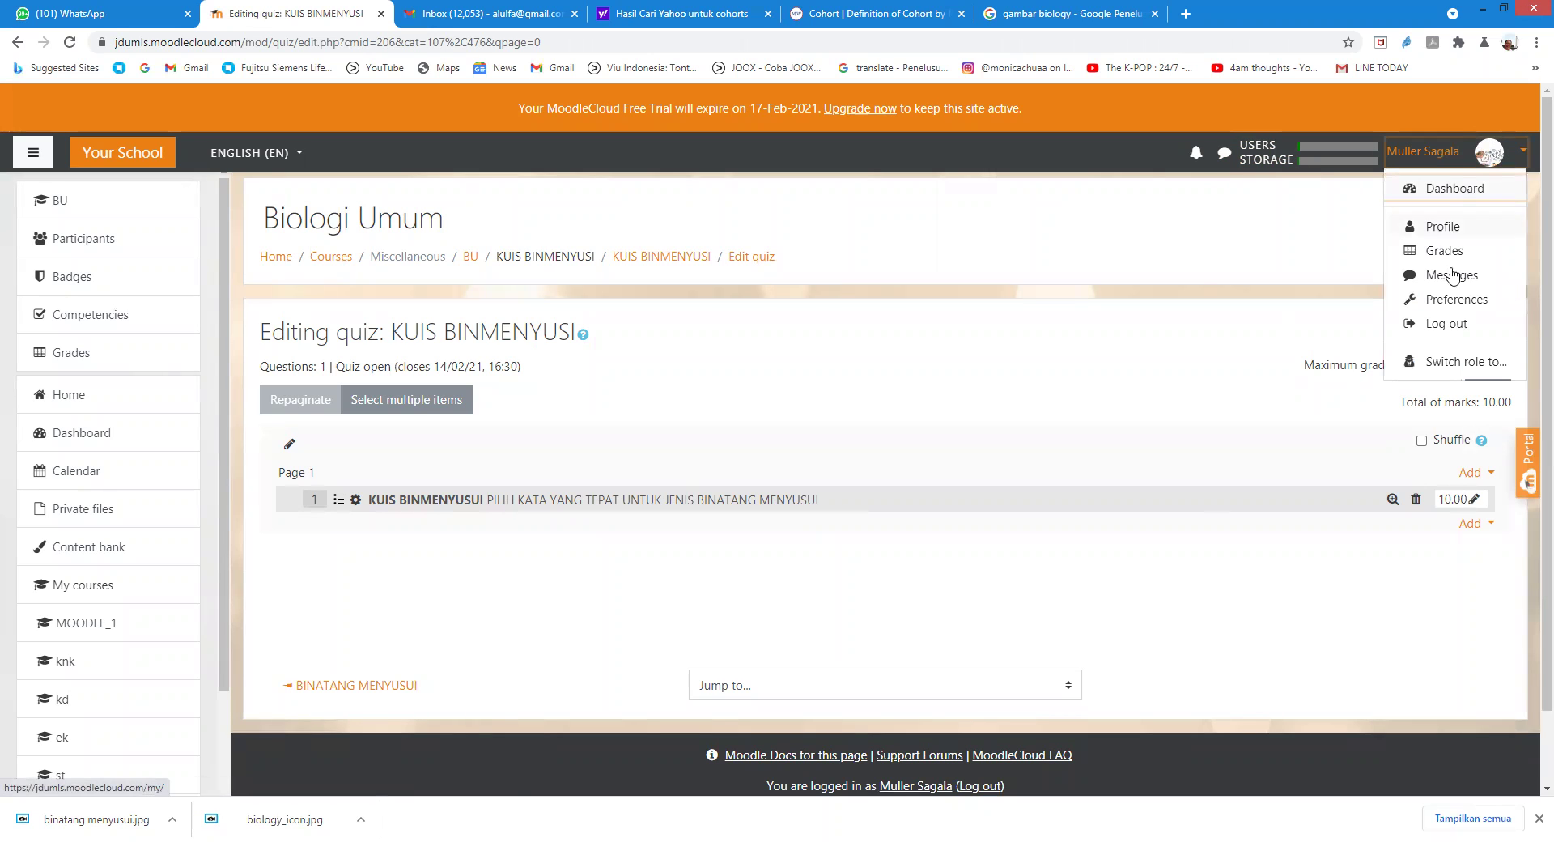
# Step: Log out of the teacher account and sign in with the student's username and password
pyautogui.click(1427, 326)
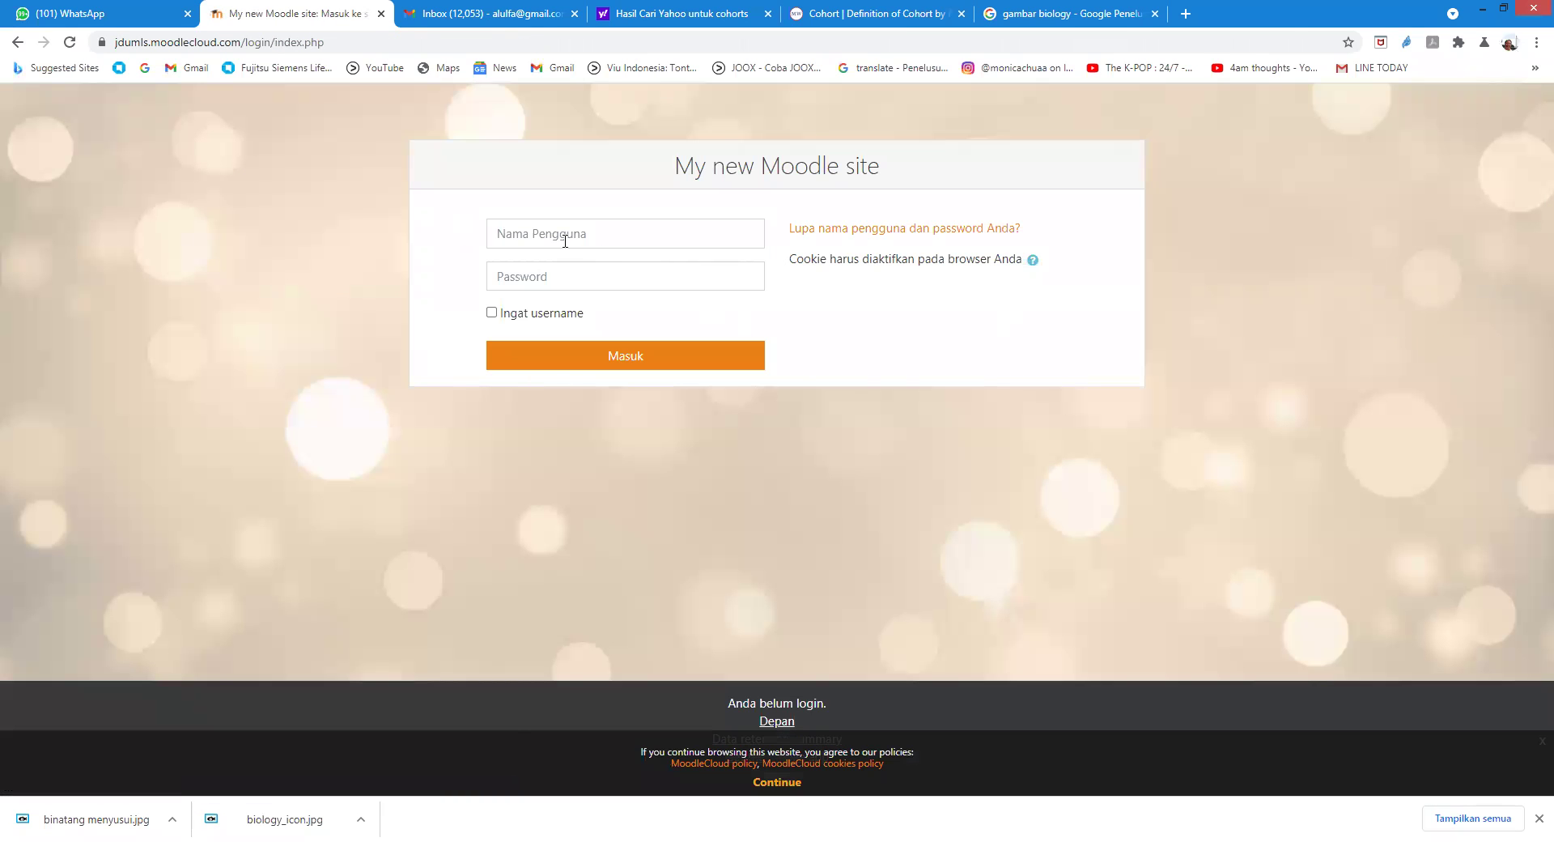
pyautogui.click(615, 235)
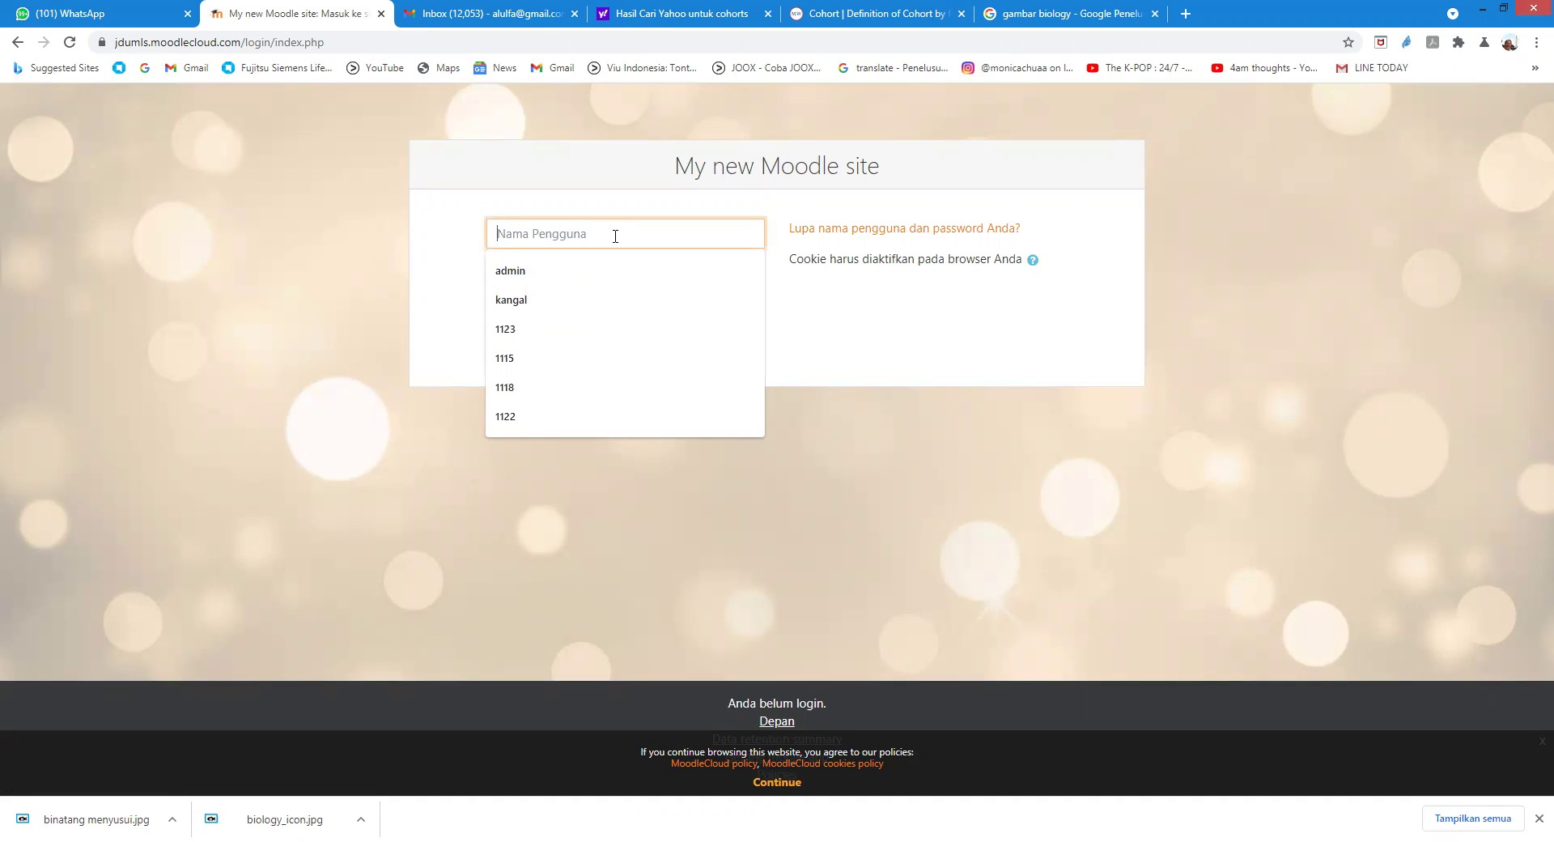
pyautogui.write('11')
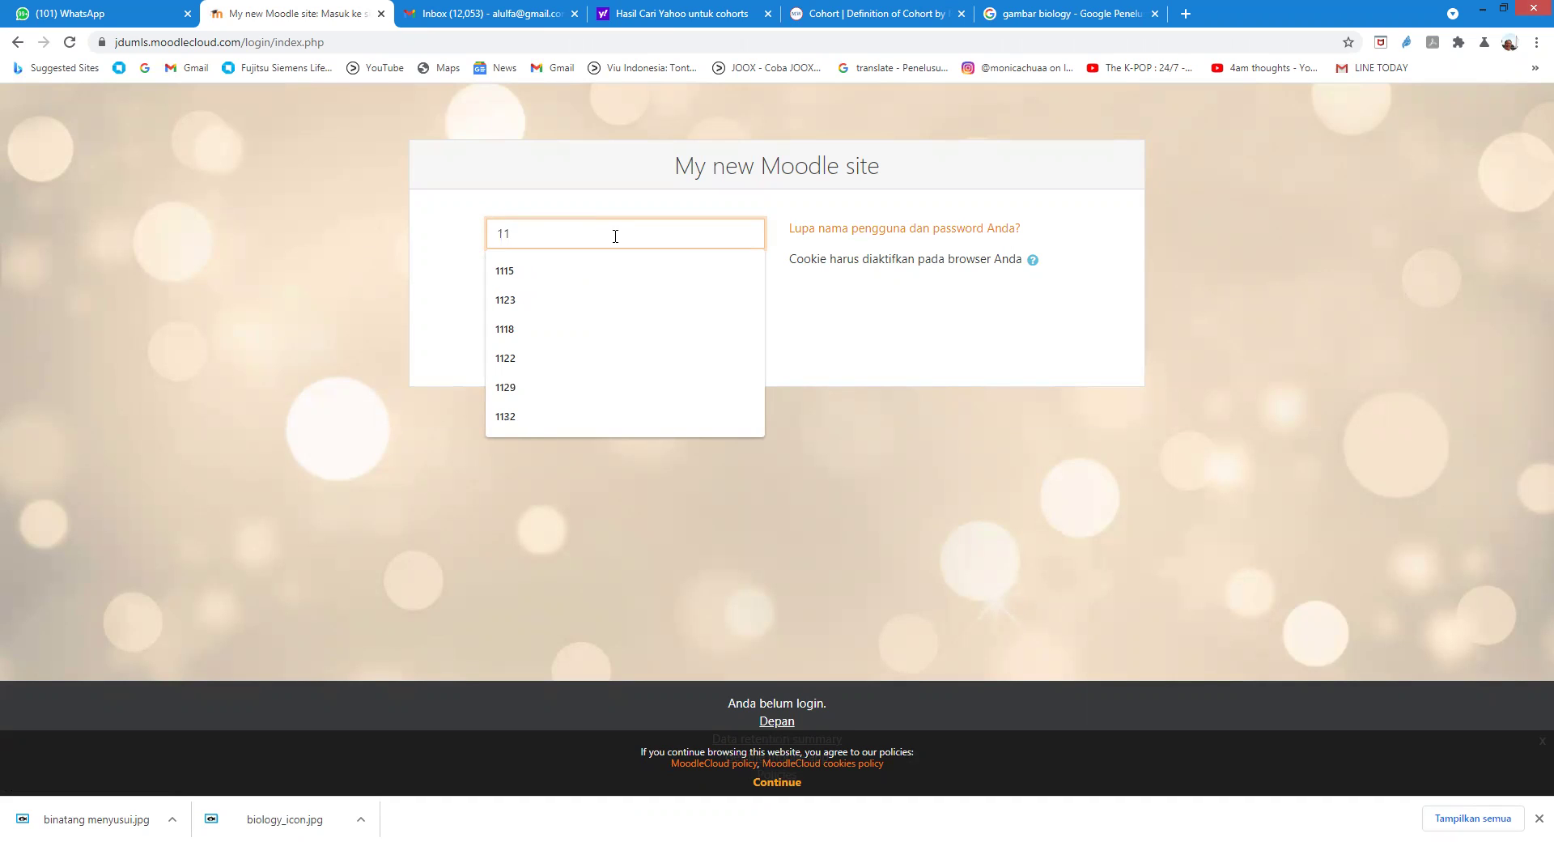
pyautogui.write('24')
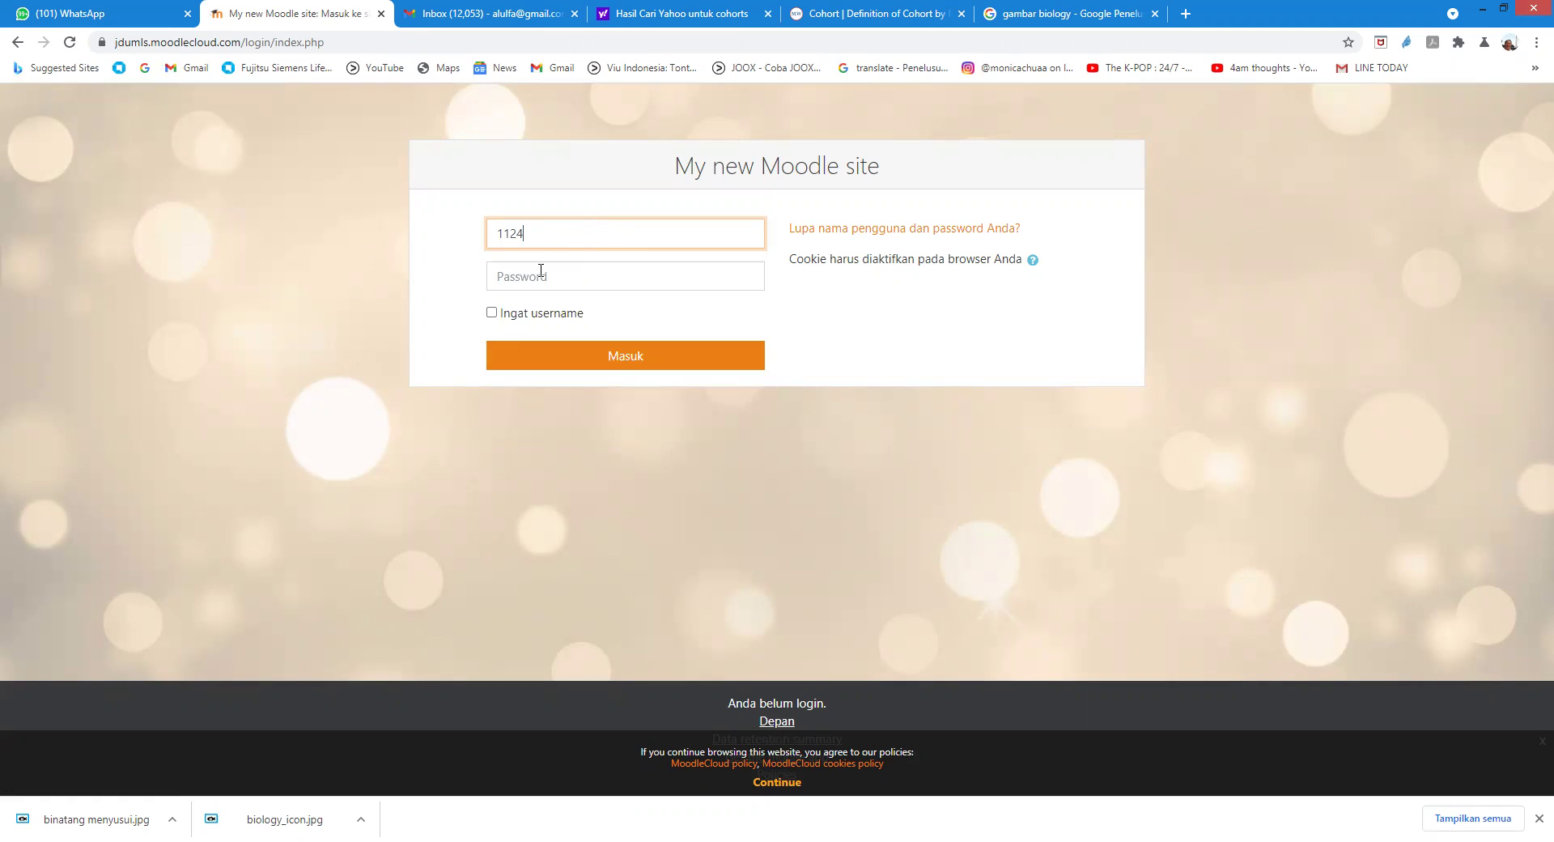
pyautogui.click(552, 271)
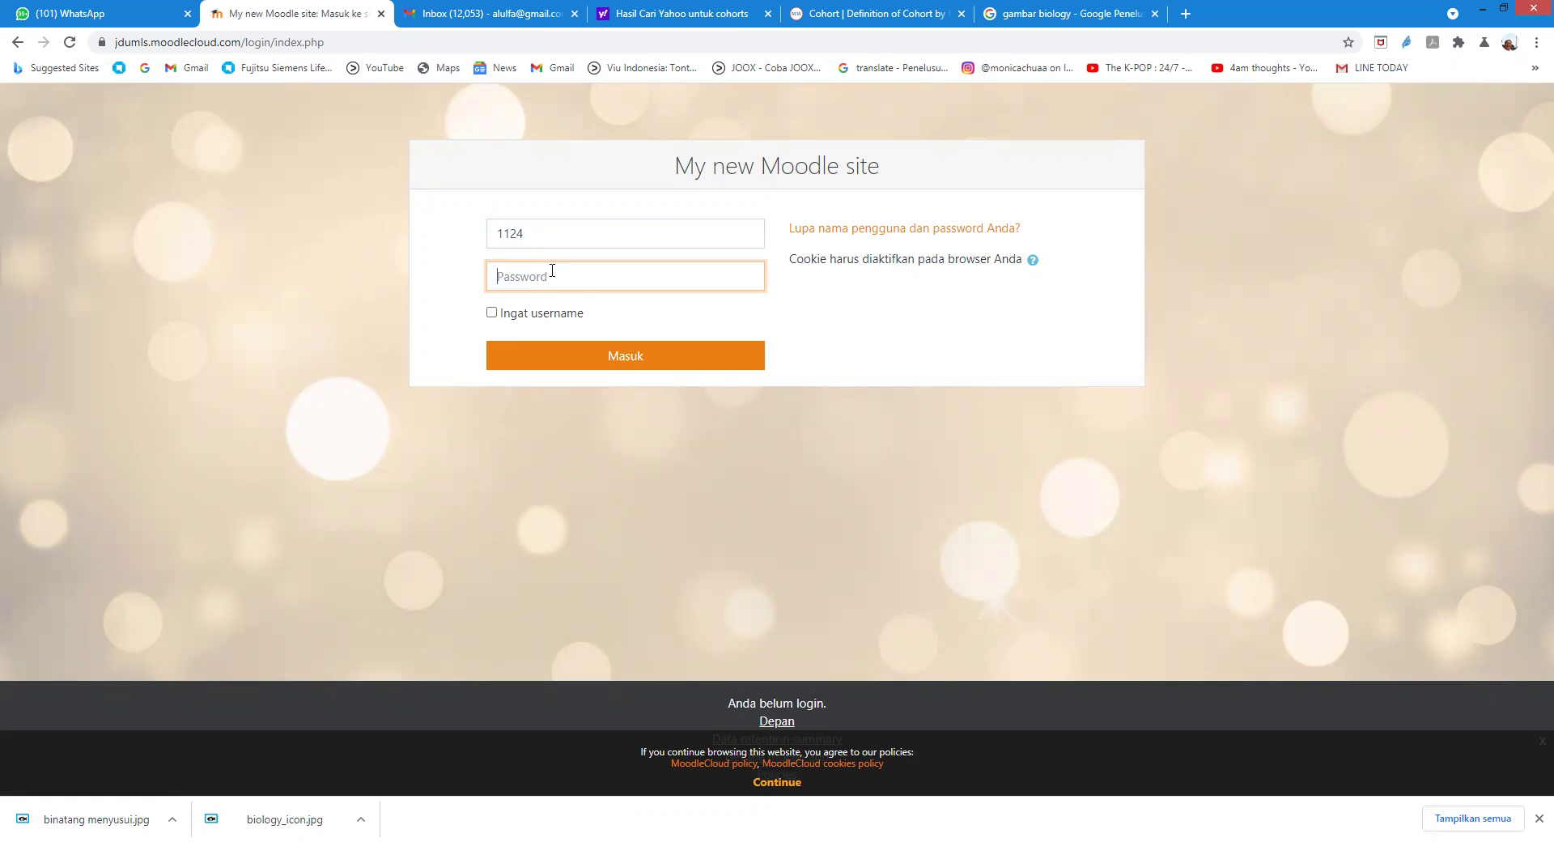
pyautogui.write('••')
pyautogui.click(621, 364)
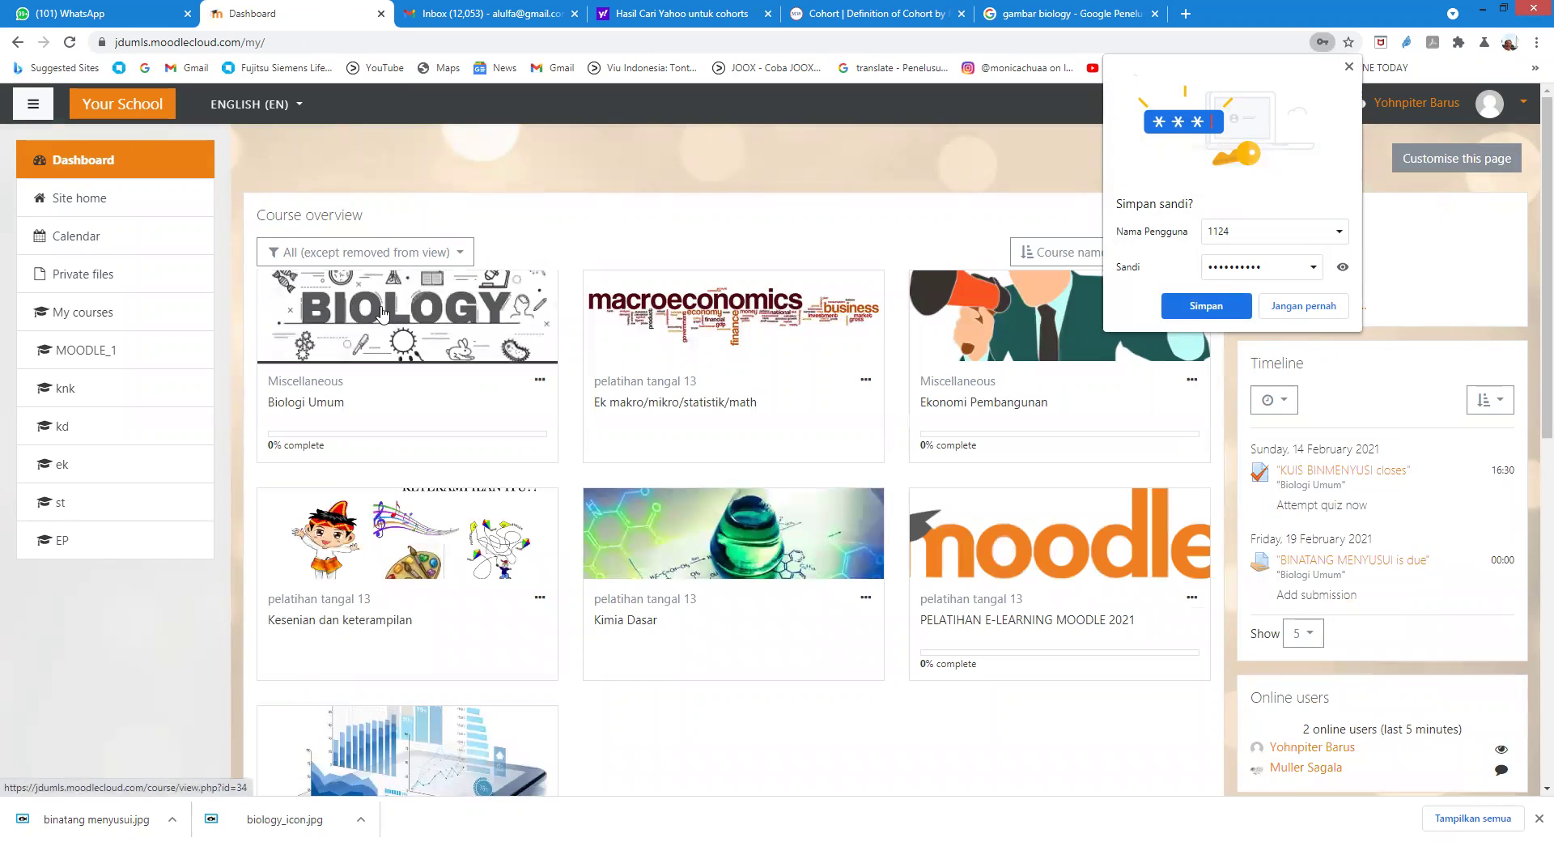
# Step: In the Biologi Umum course, open KUIS BINMENYUSI and start a quiz attempt
pyautogui.click(382, 313)
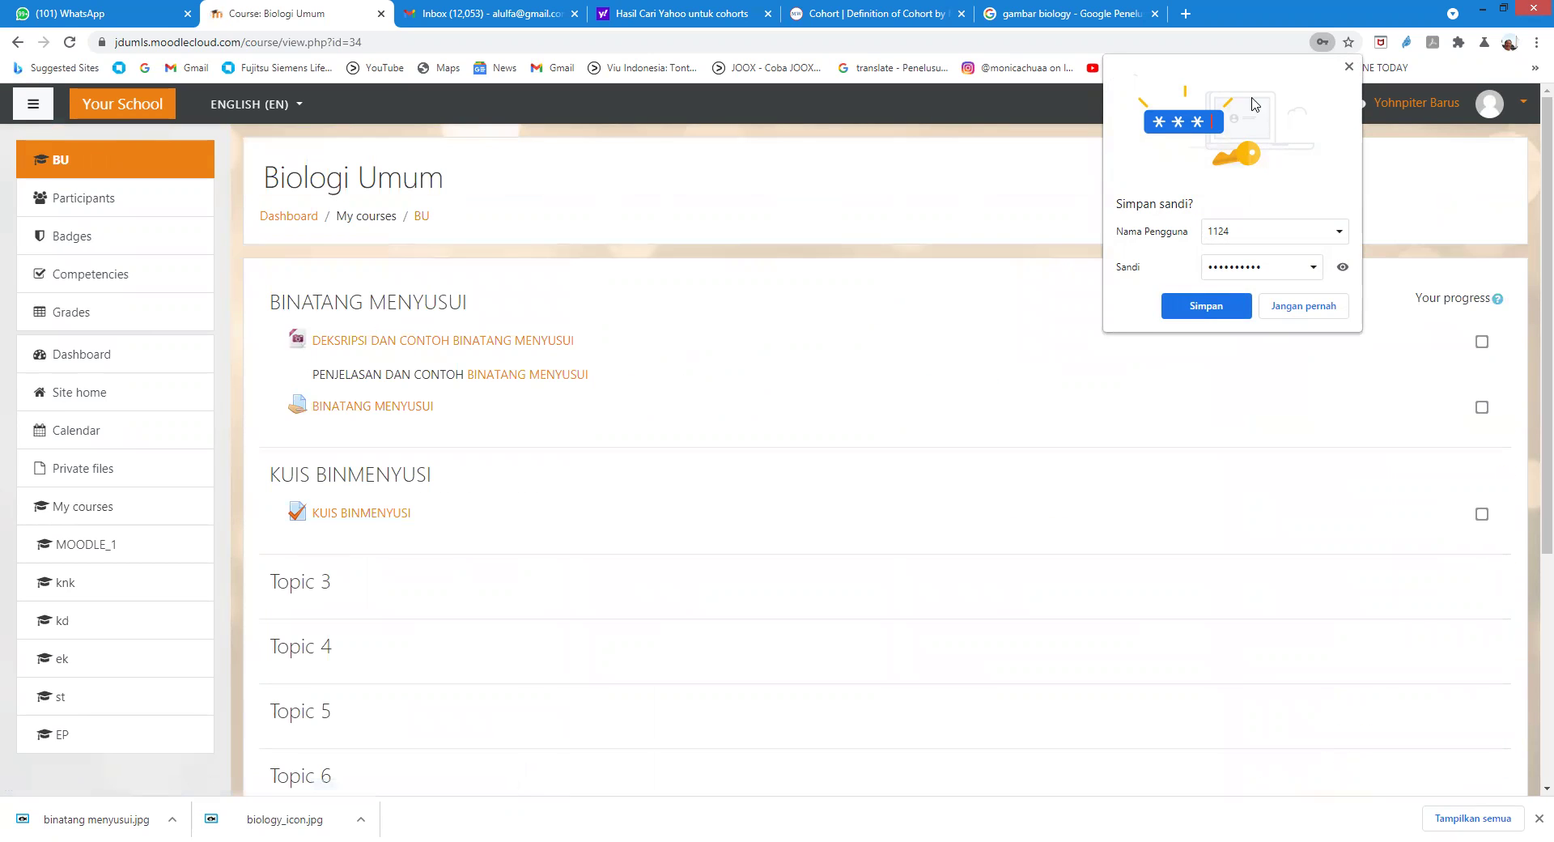
pyautogui.click(1349, 70)
pyautogui.scroll(-2, 402, 468)
pyautogui.click(350, 352)
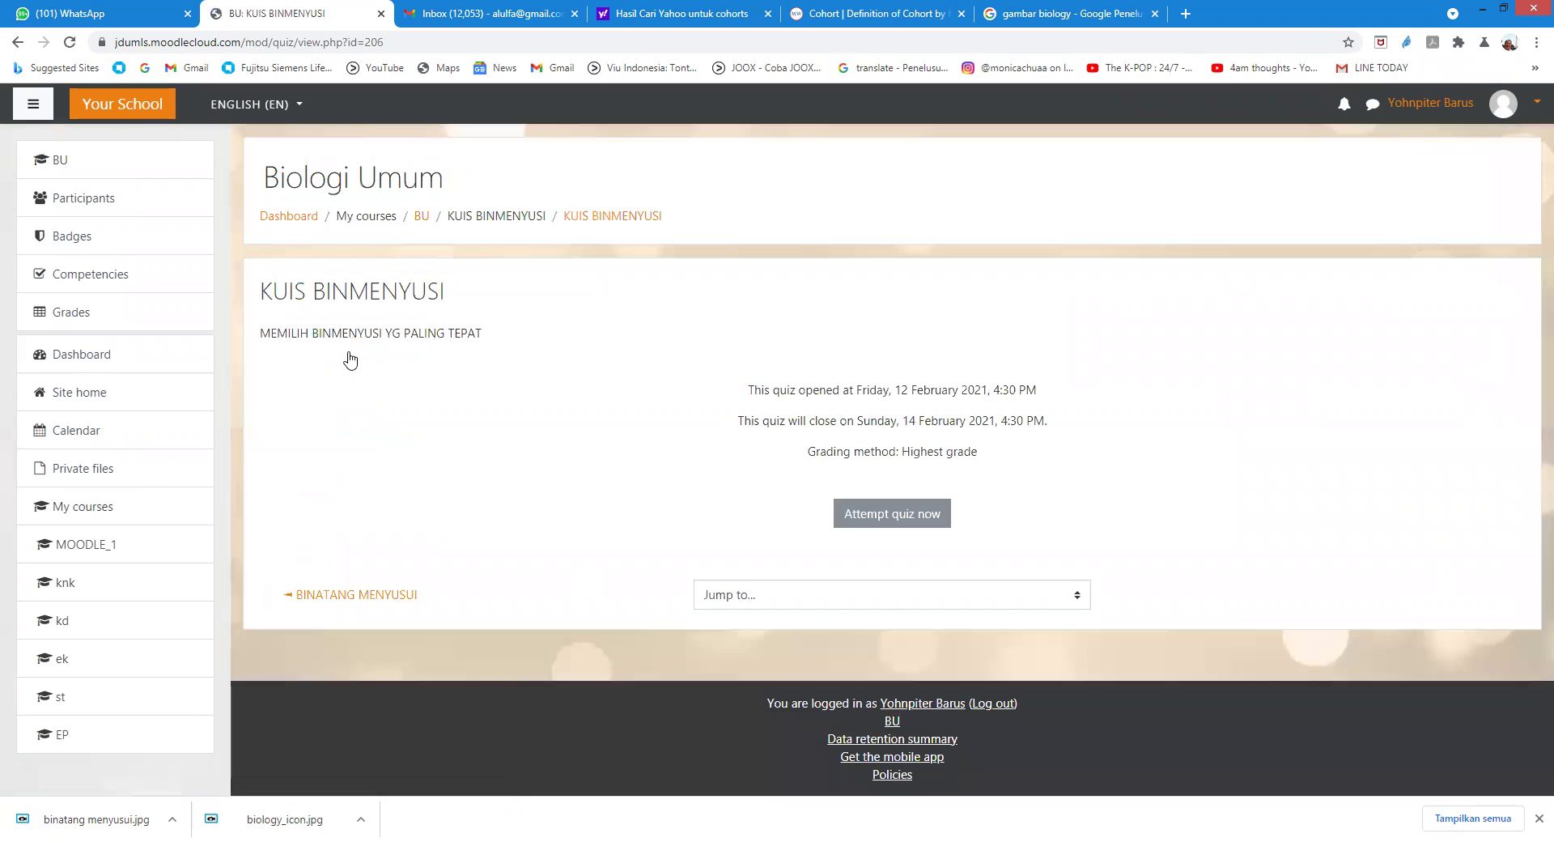
pyautogui.click(886, 516)
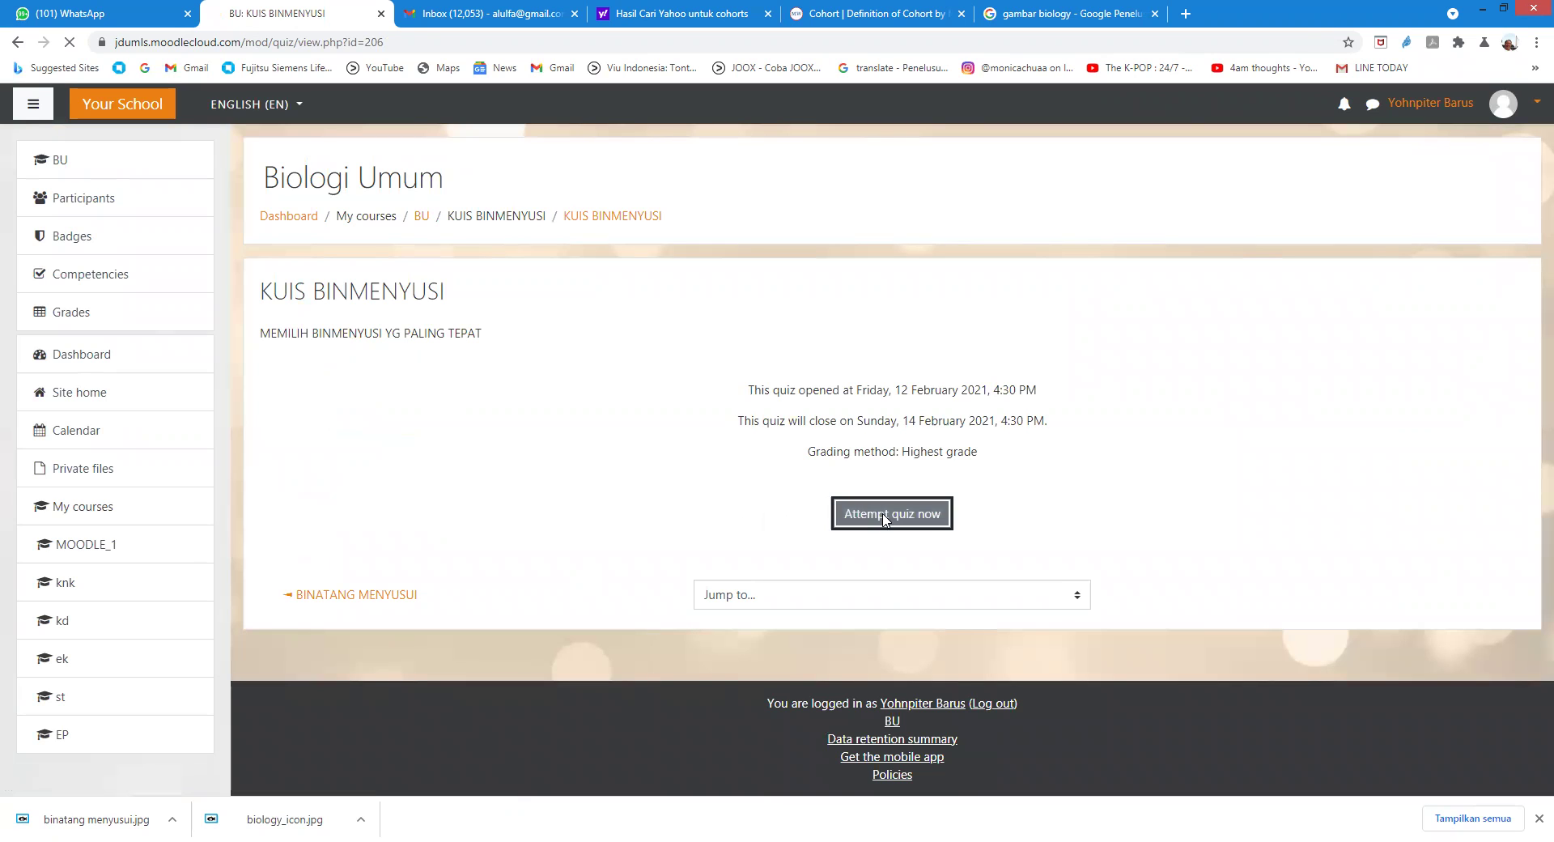
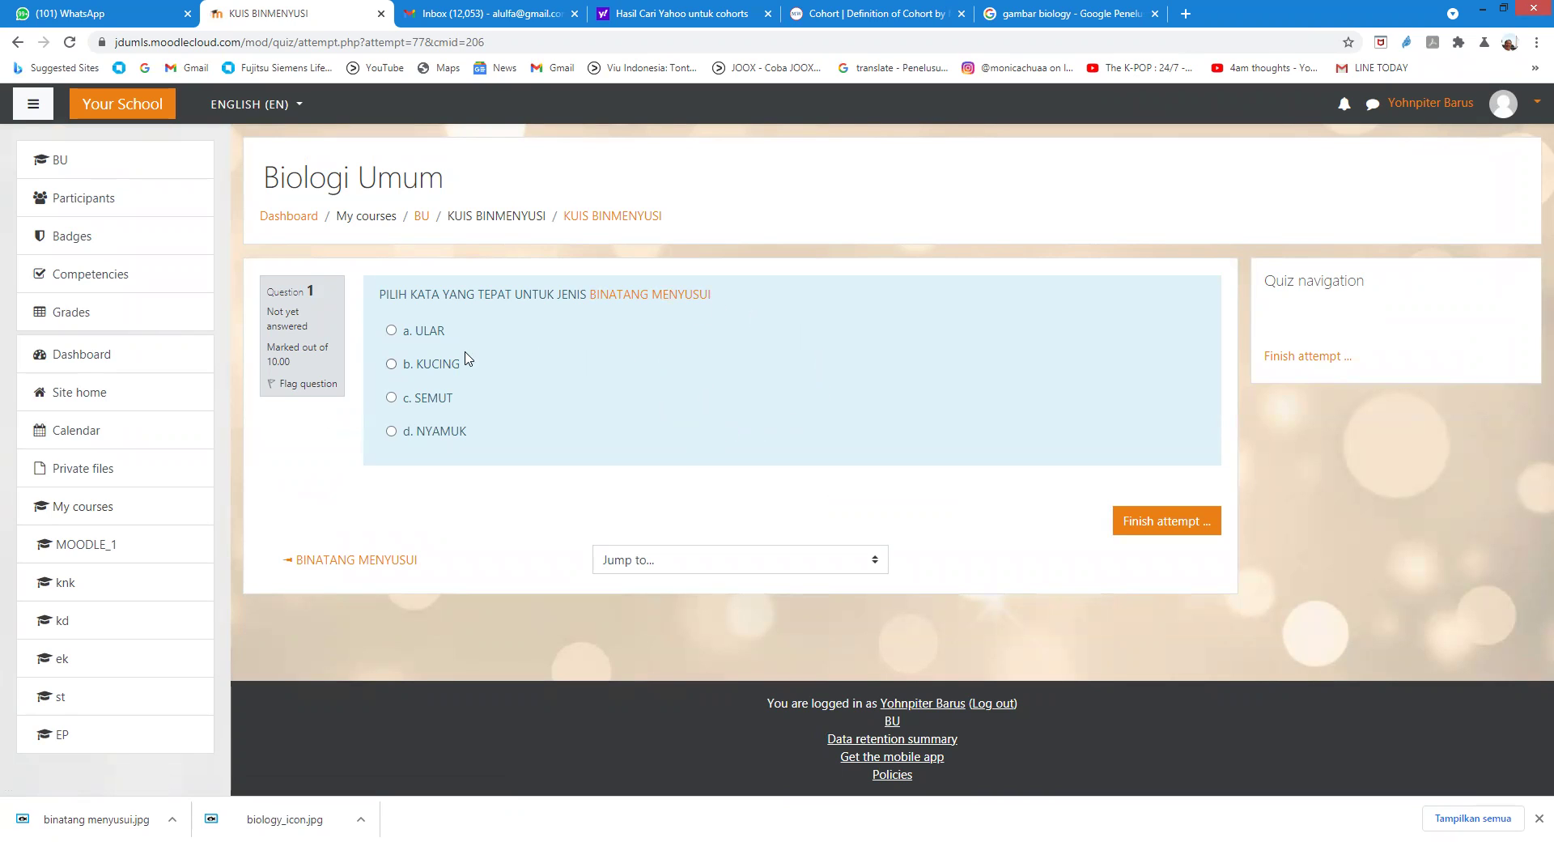
# Step: Change the quiz answer from SEMUT to KUCING and submit the whole attempt
pyautogui.click(390, 397)
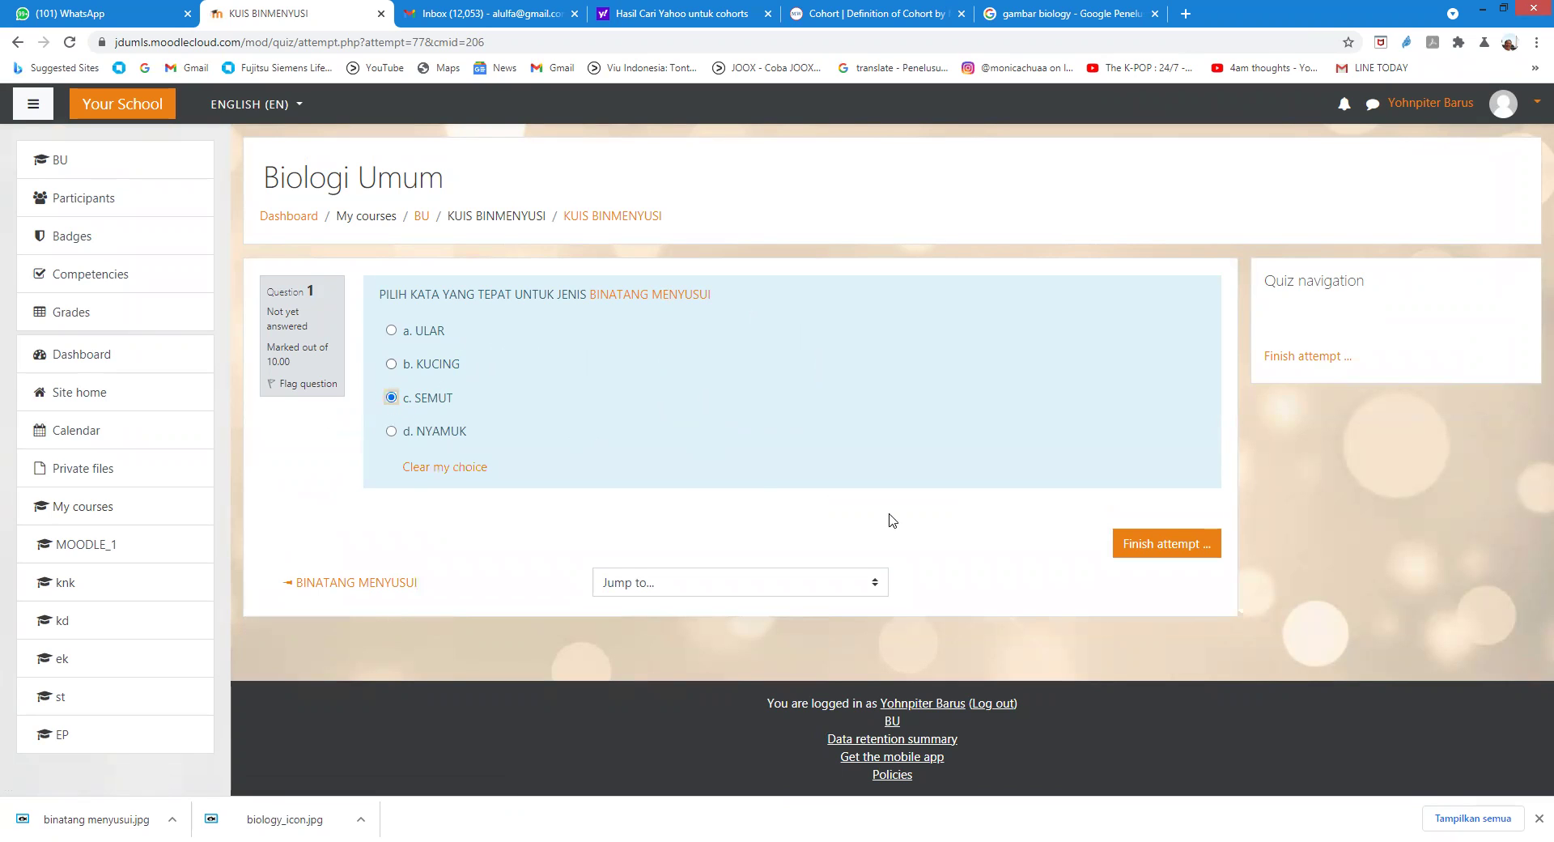
pyautogui.click(1144, 544)
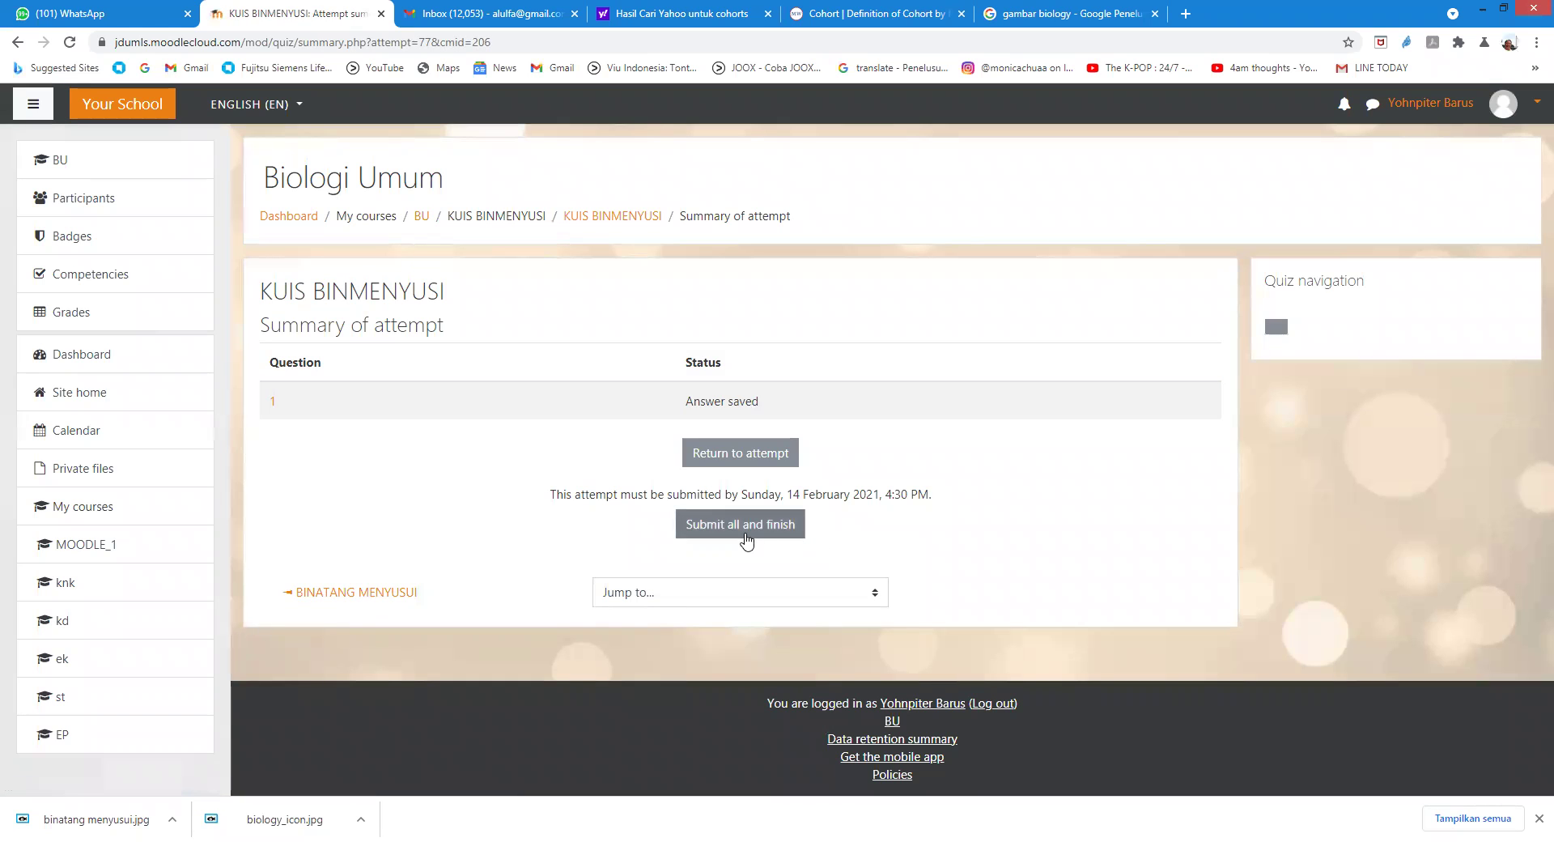
pyautogui.click(746, 457)
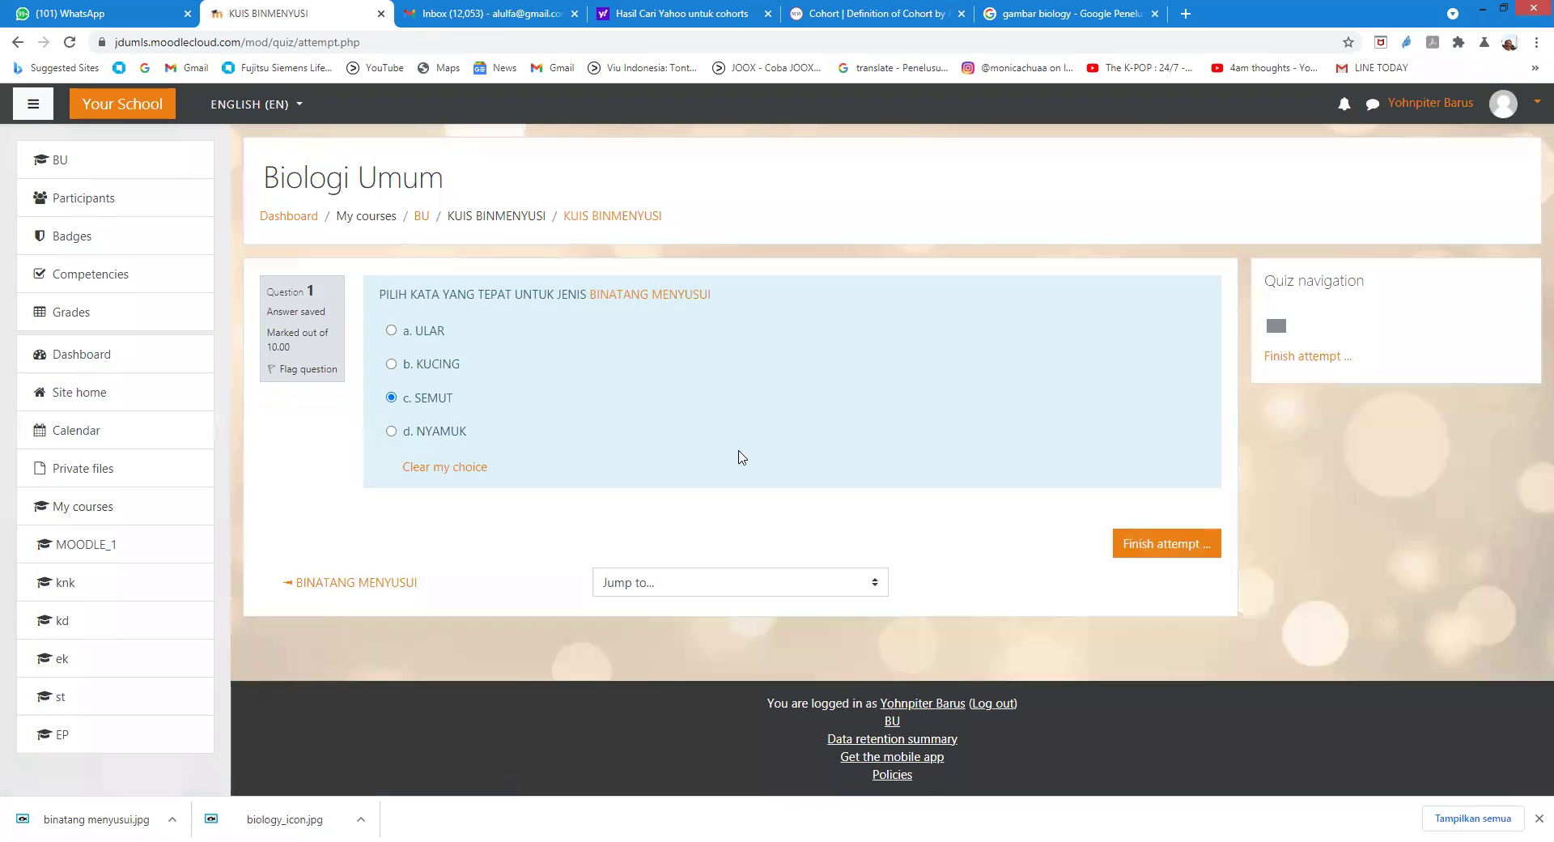
pyautogui.click(391, 364)
pyautogui.click(1127, 543)
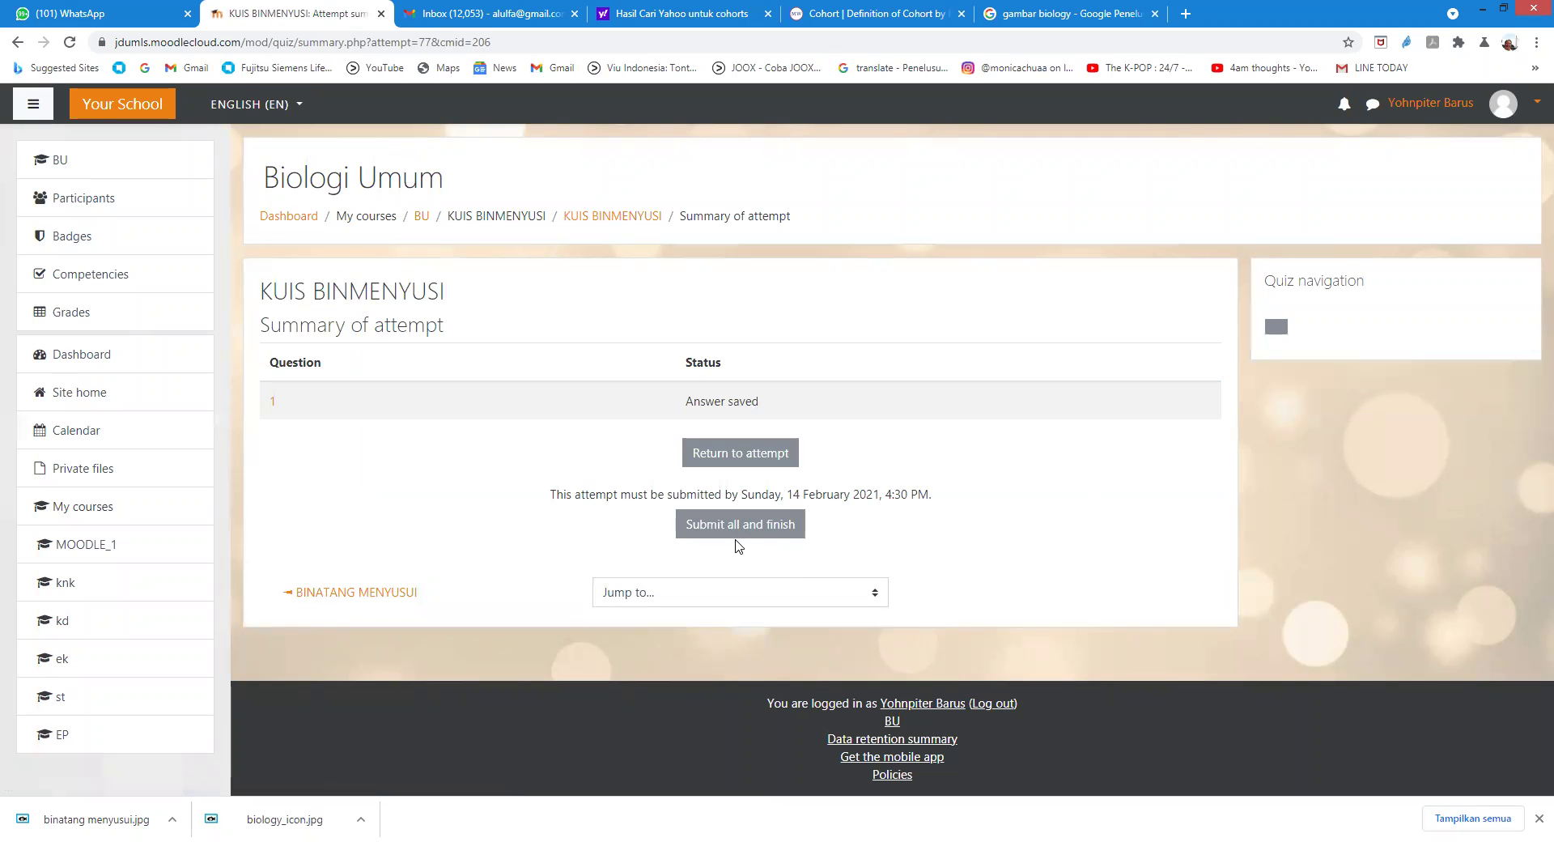
pyautogui.click(729, 528)
pyautogui.click(725, 548)
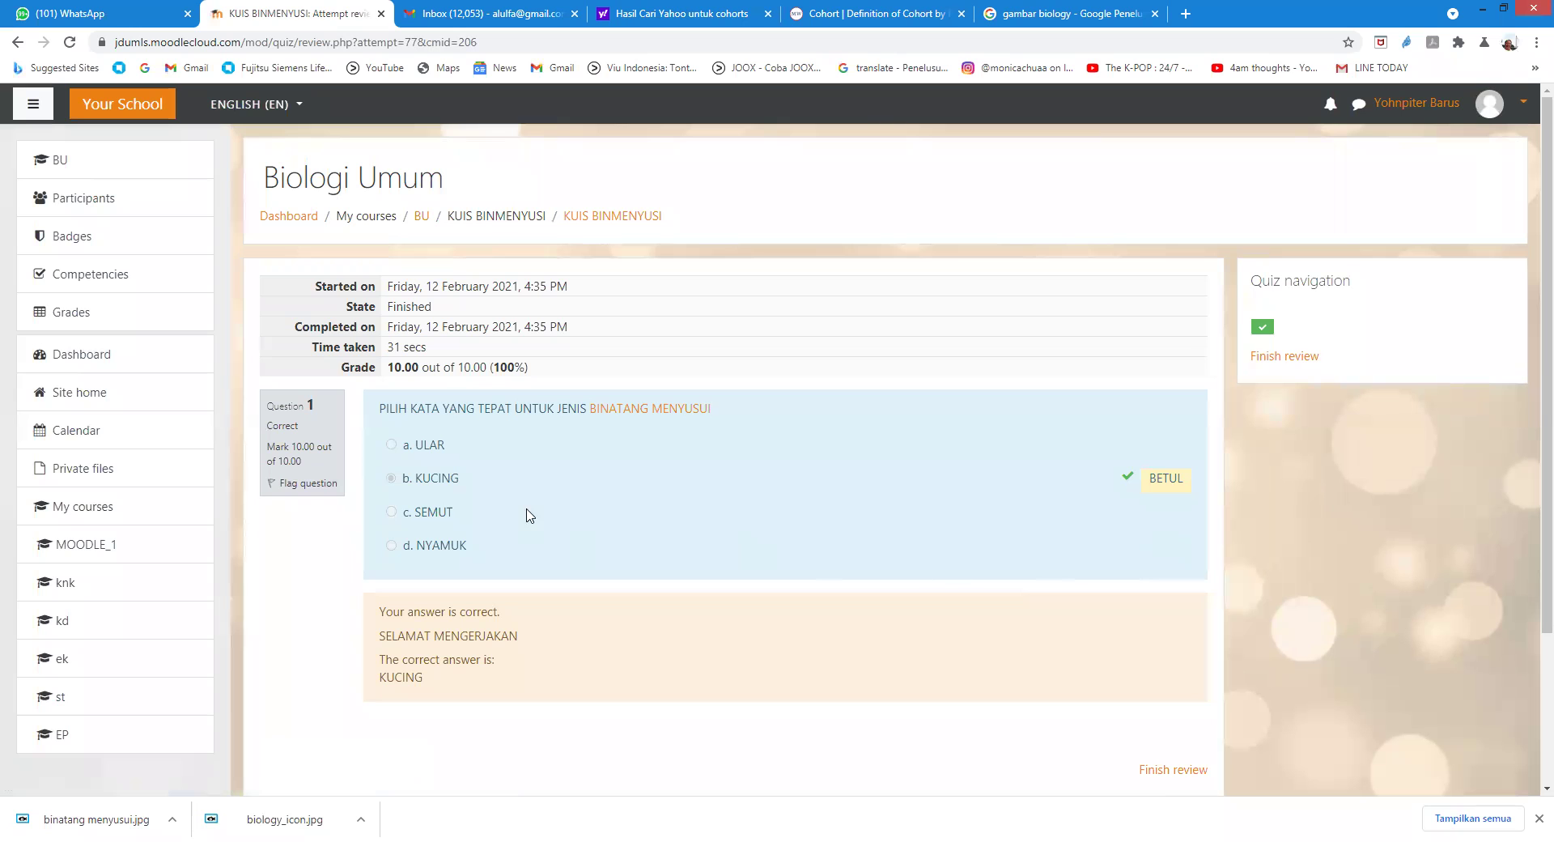
# Step: Check the review showing 10.00 out of 10.00, then log out of the student account
pyautogui.scroll(-1, 1113, 429)
pyautogui.scroll(-2, 1114, 429)
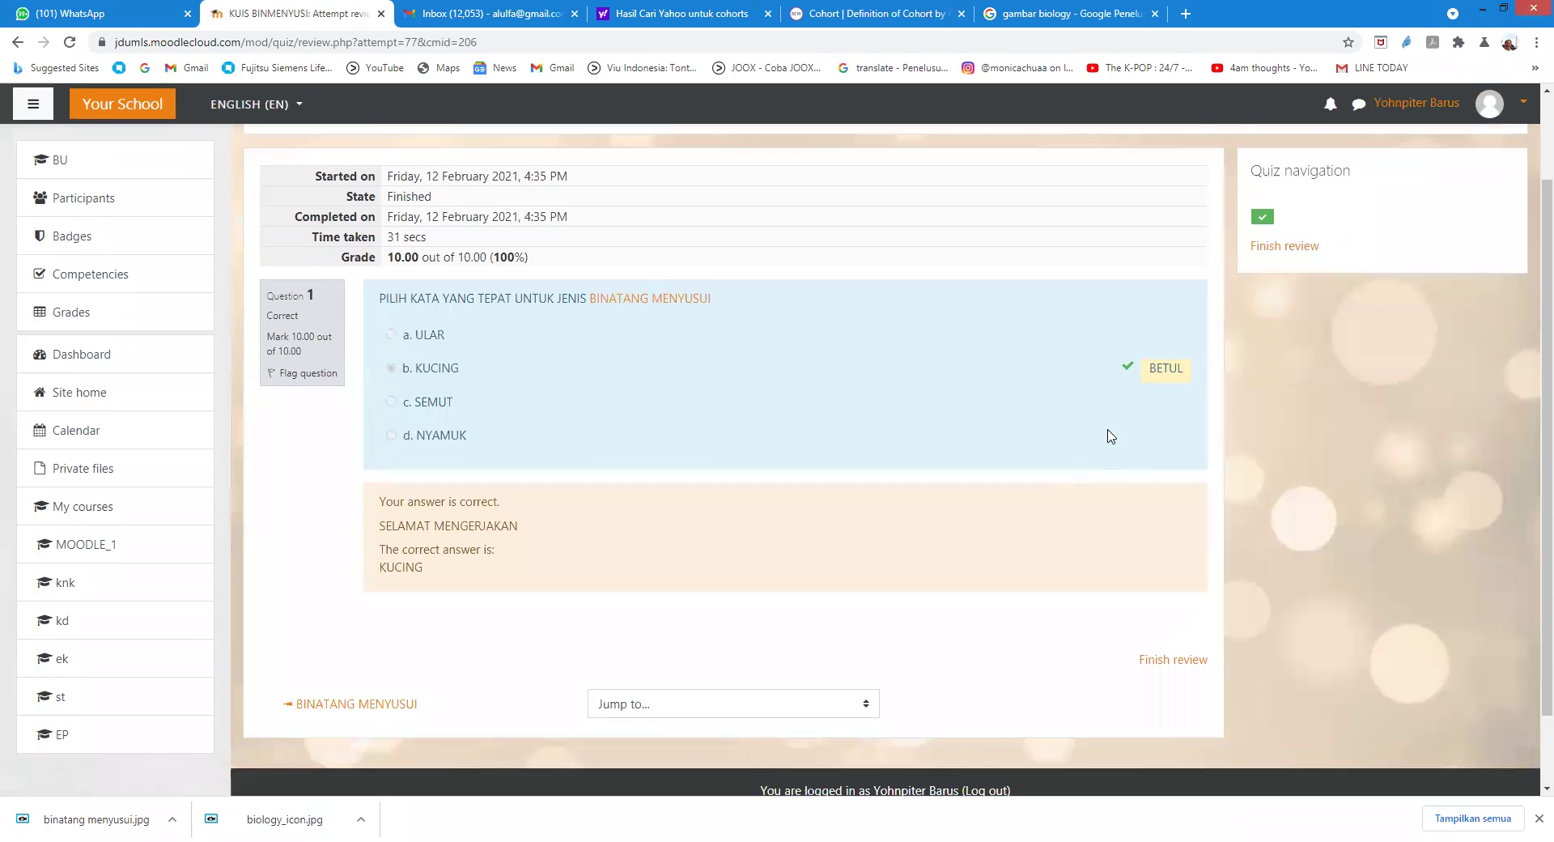
pyautogui.scroll(3, 1089, 409)
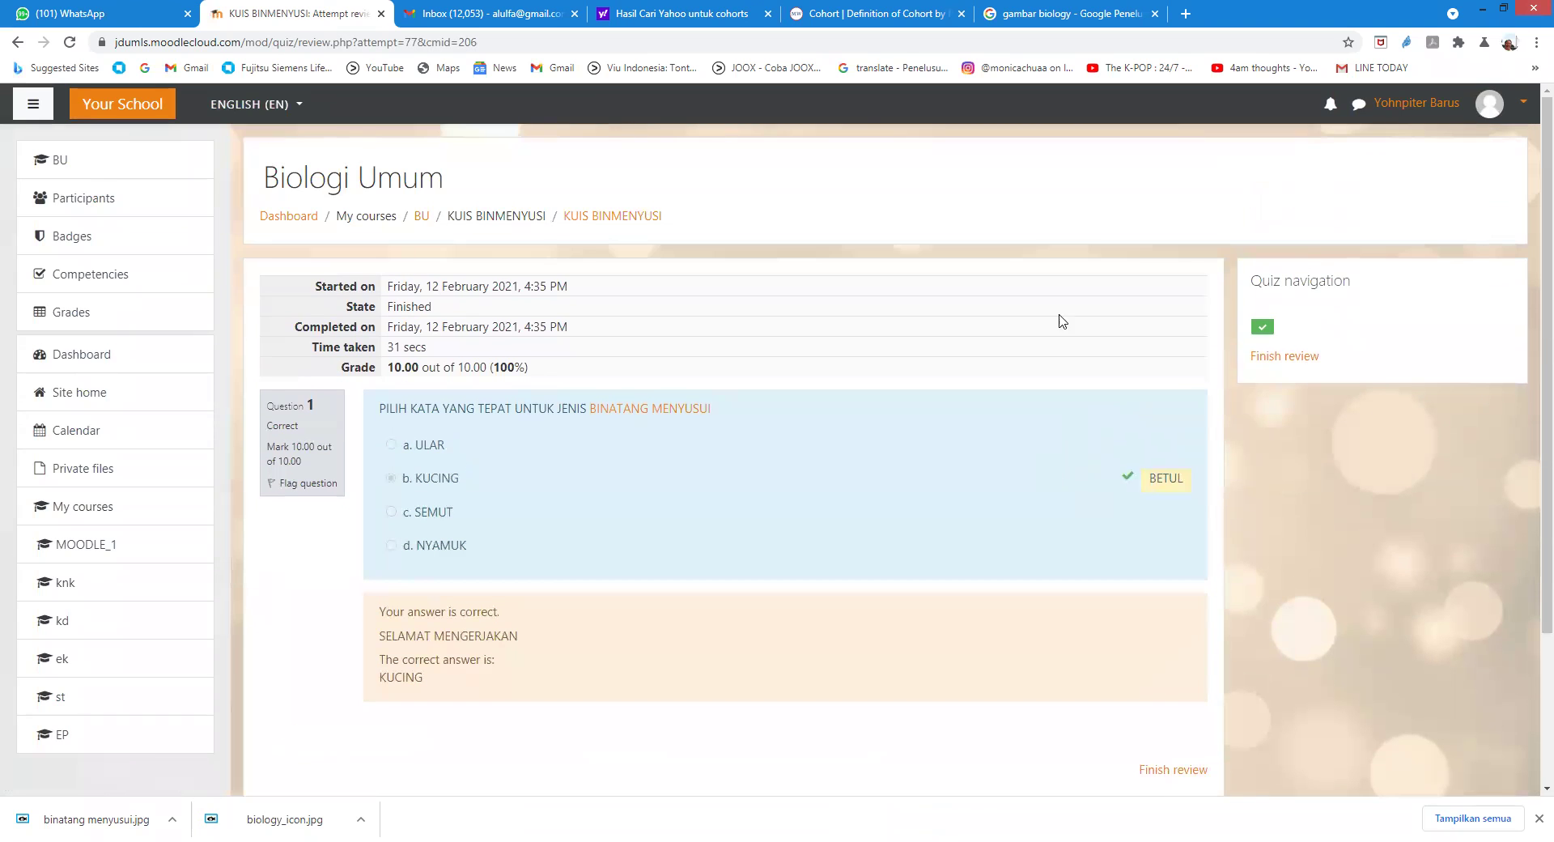
pyautogui.click(1488, 108)
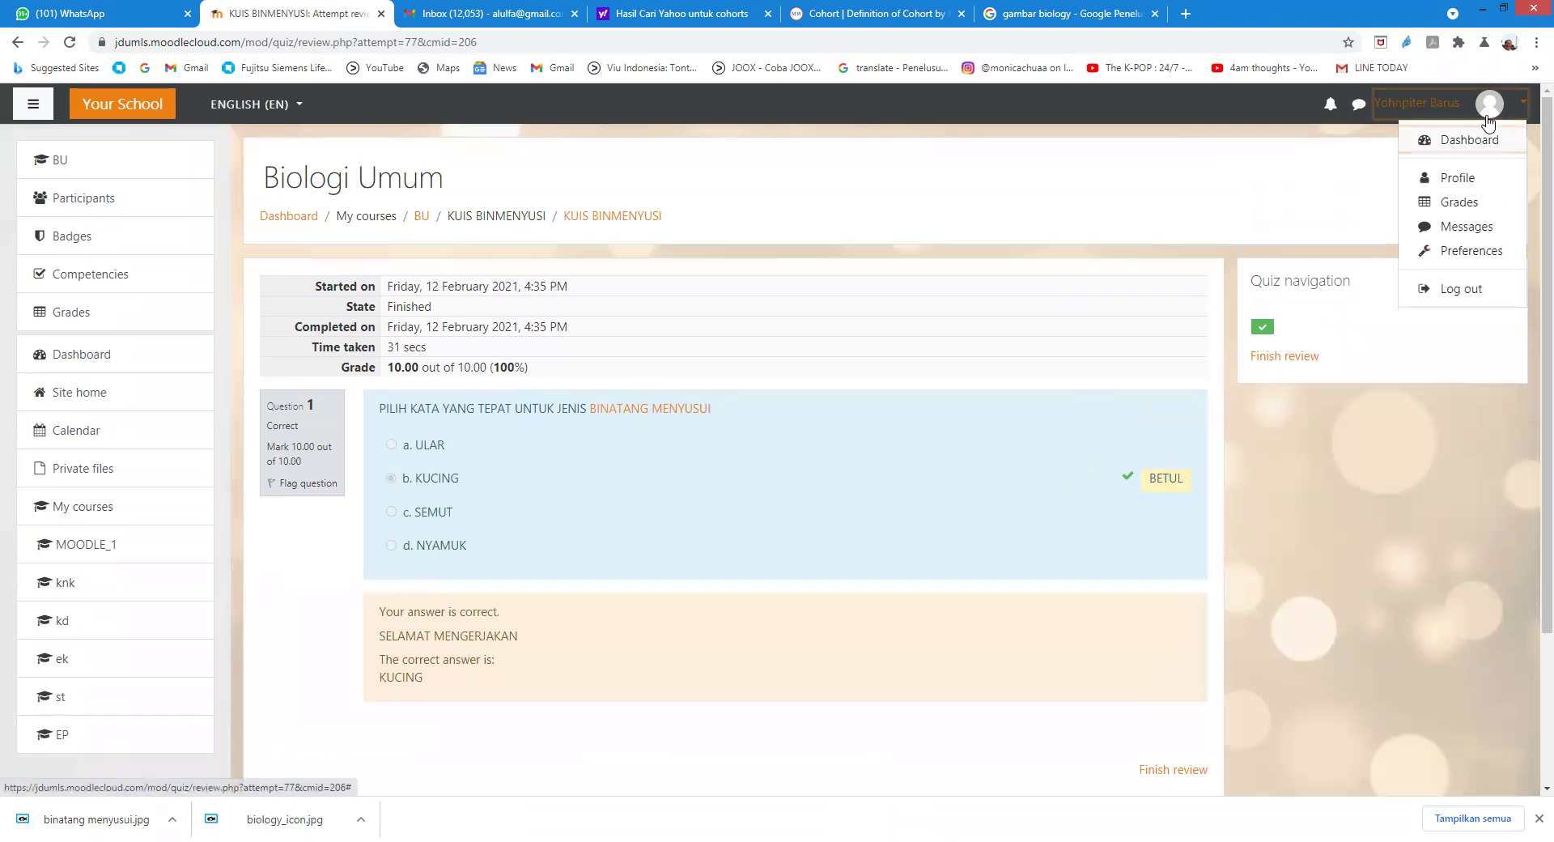
pyautogui.click(1467, 292)
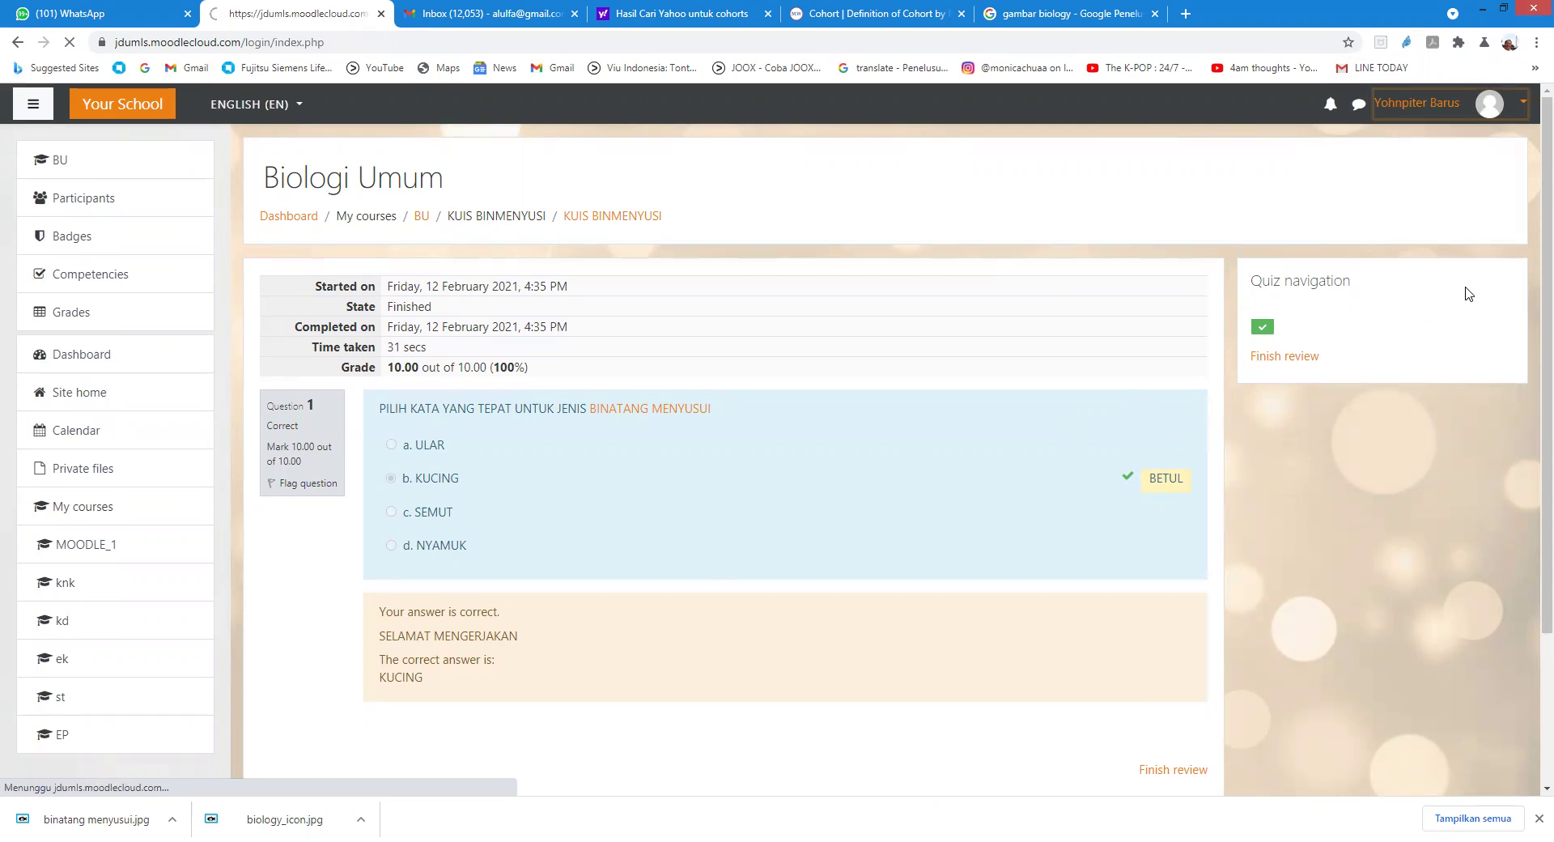
# Step: Log in with another student's username and password, skip saving the password, and open Biologi Umum
pyautogui.click(605, 233)
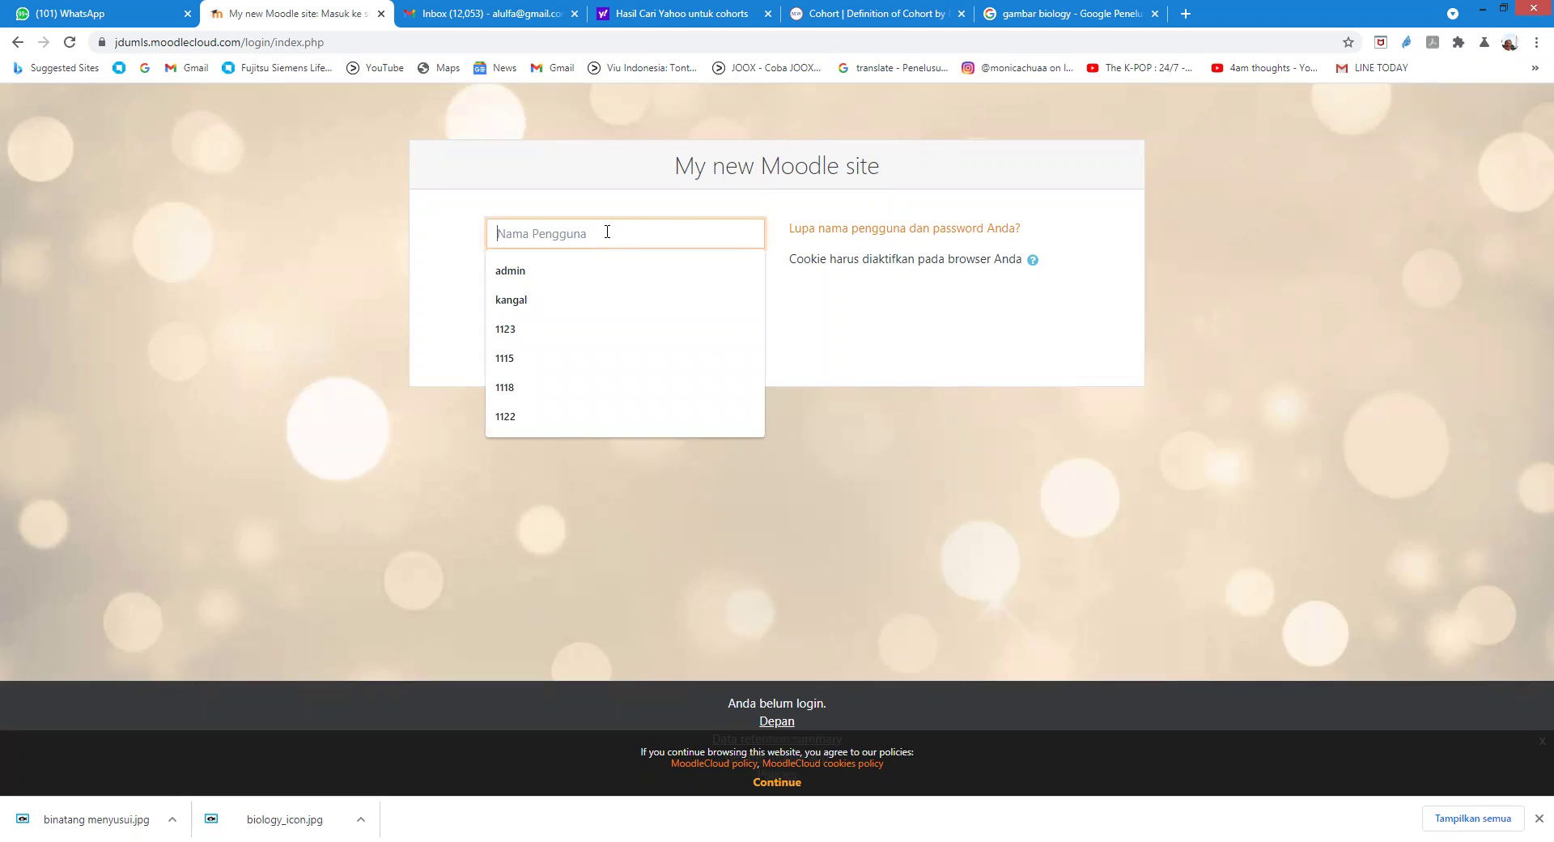
pyautogui.write('11')
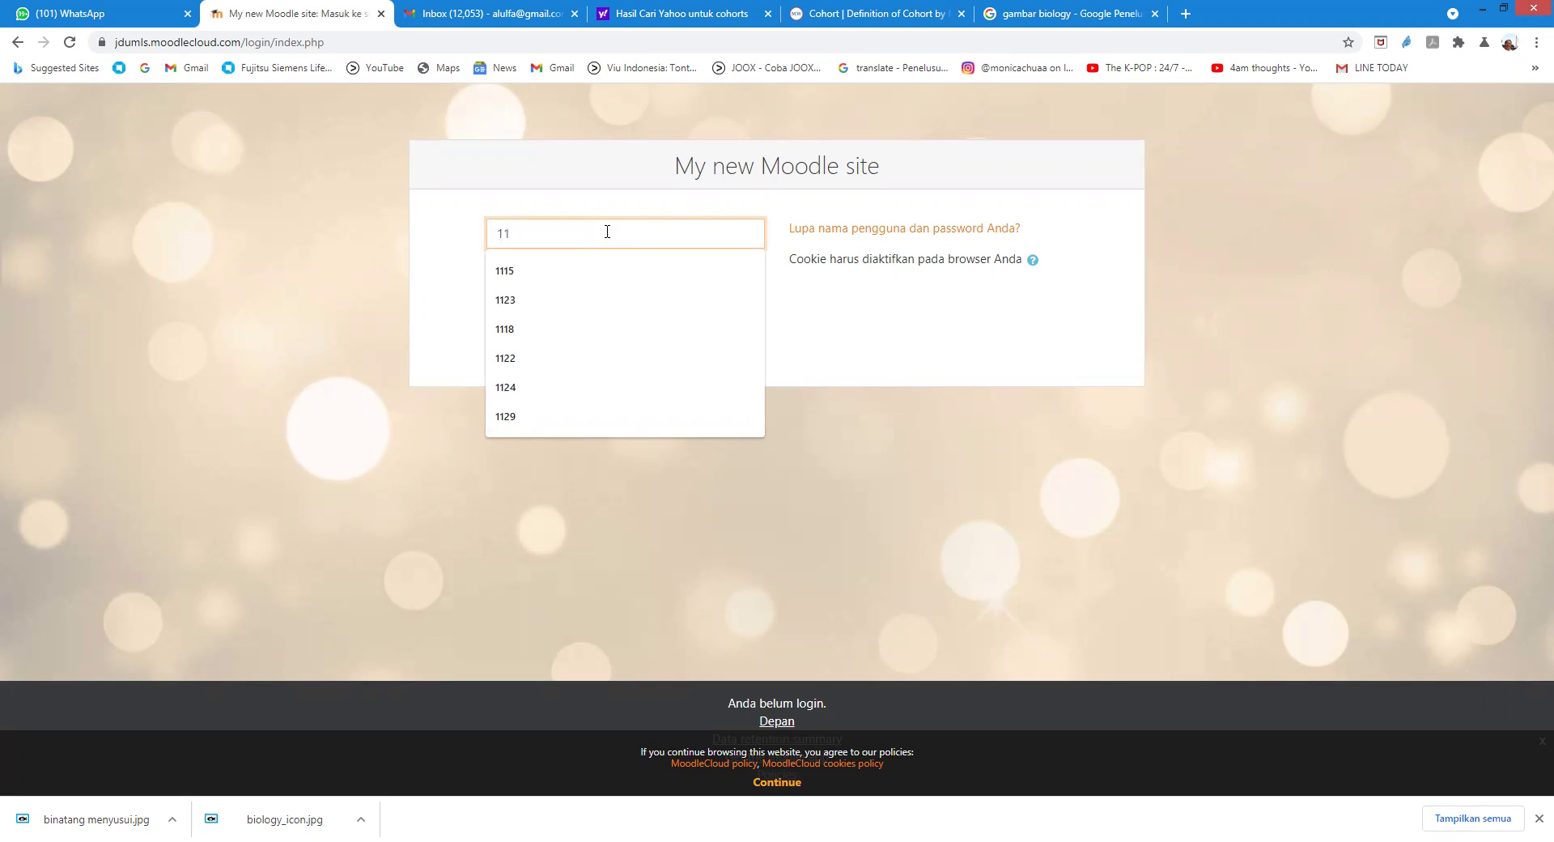
pyautogui.write('25')
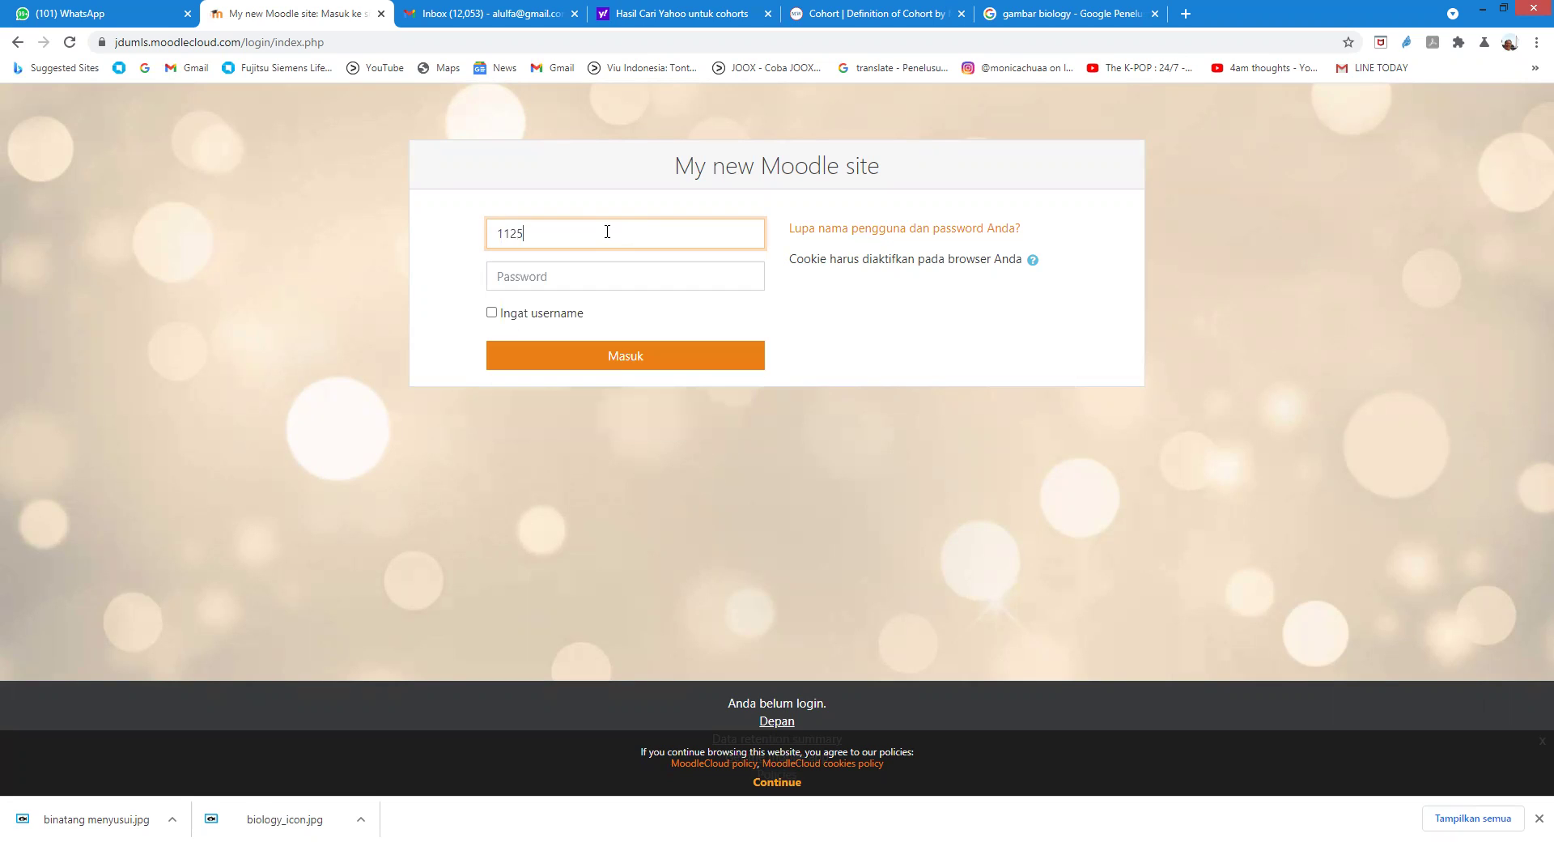
pyautogui.click(571, 281)
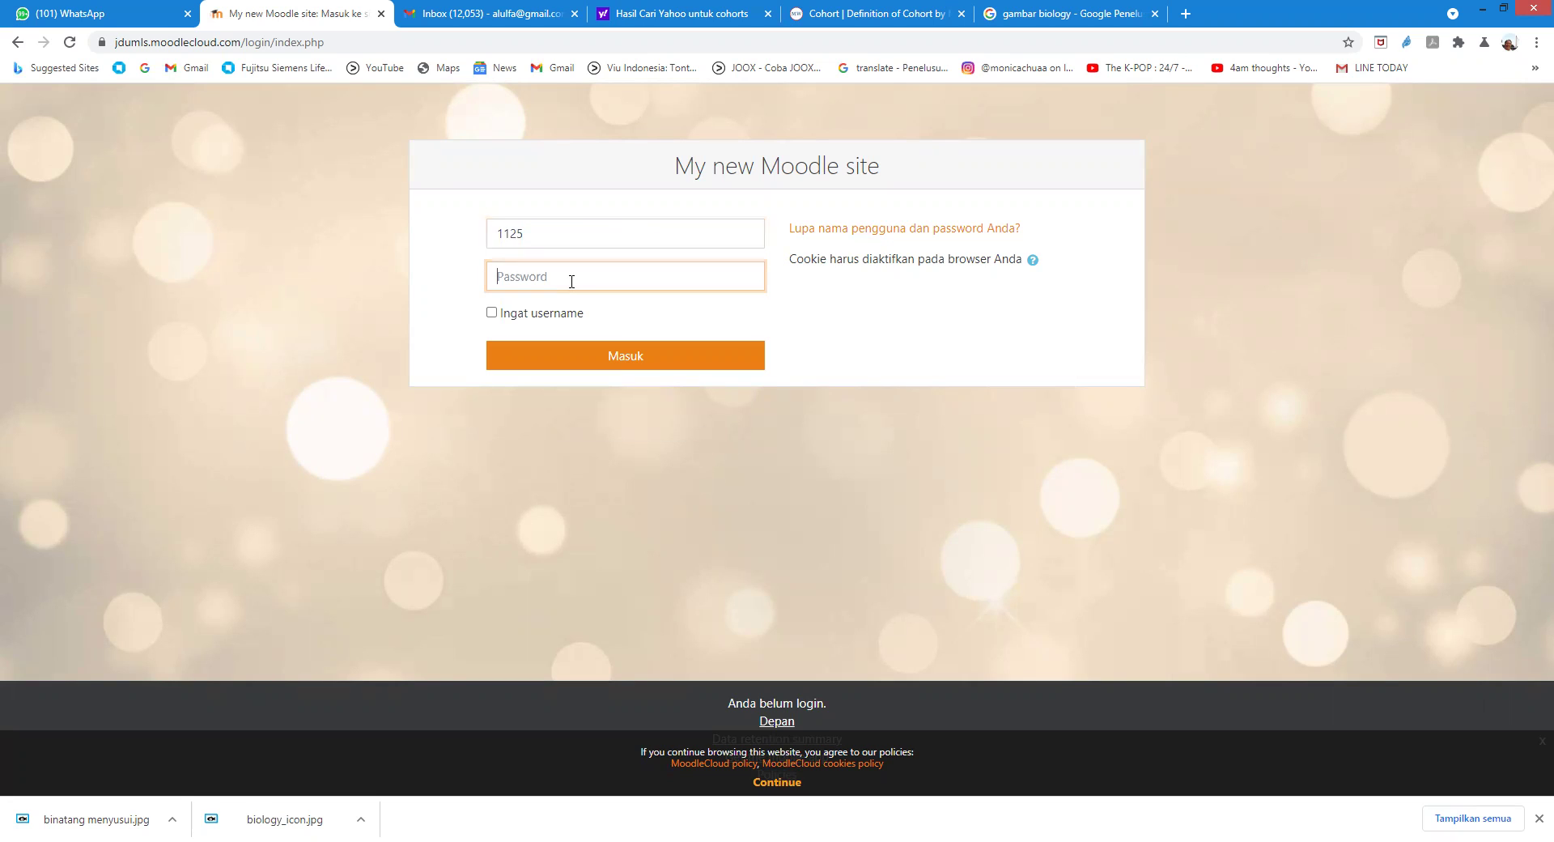
pyautogui.write('••••••••••')
pyautogui.click(632, 357)
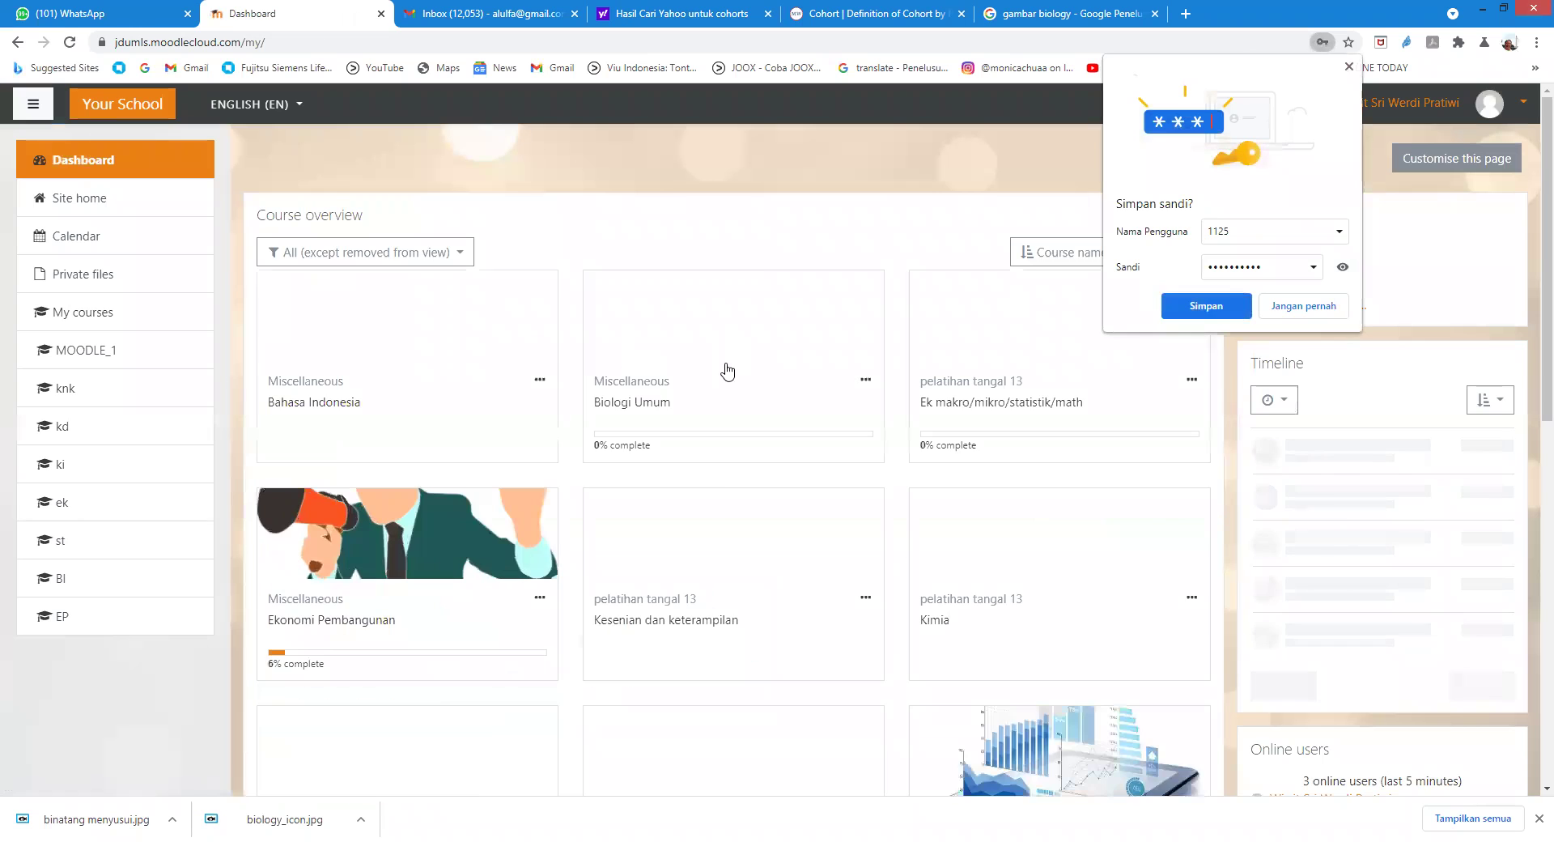
pyautogui.click(1350, 69)
pyautogui.click(696, 317)
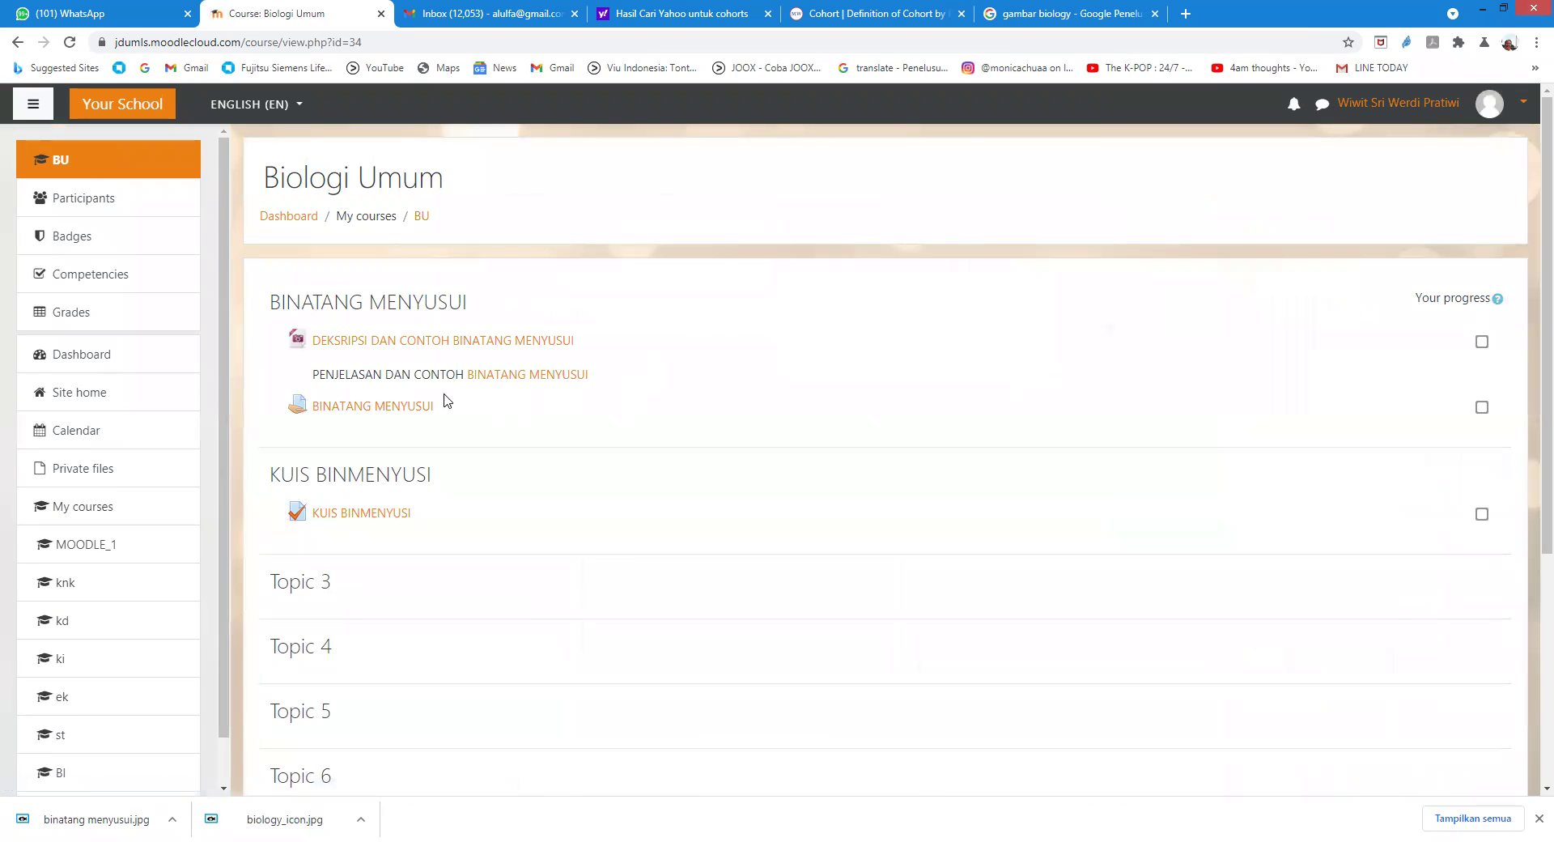
# Step: Look at the BINATANG MENYUSUI assignment, then start a new KUIS BINMENYUSI attempt
pyautogui.click(394, 407)
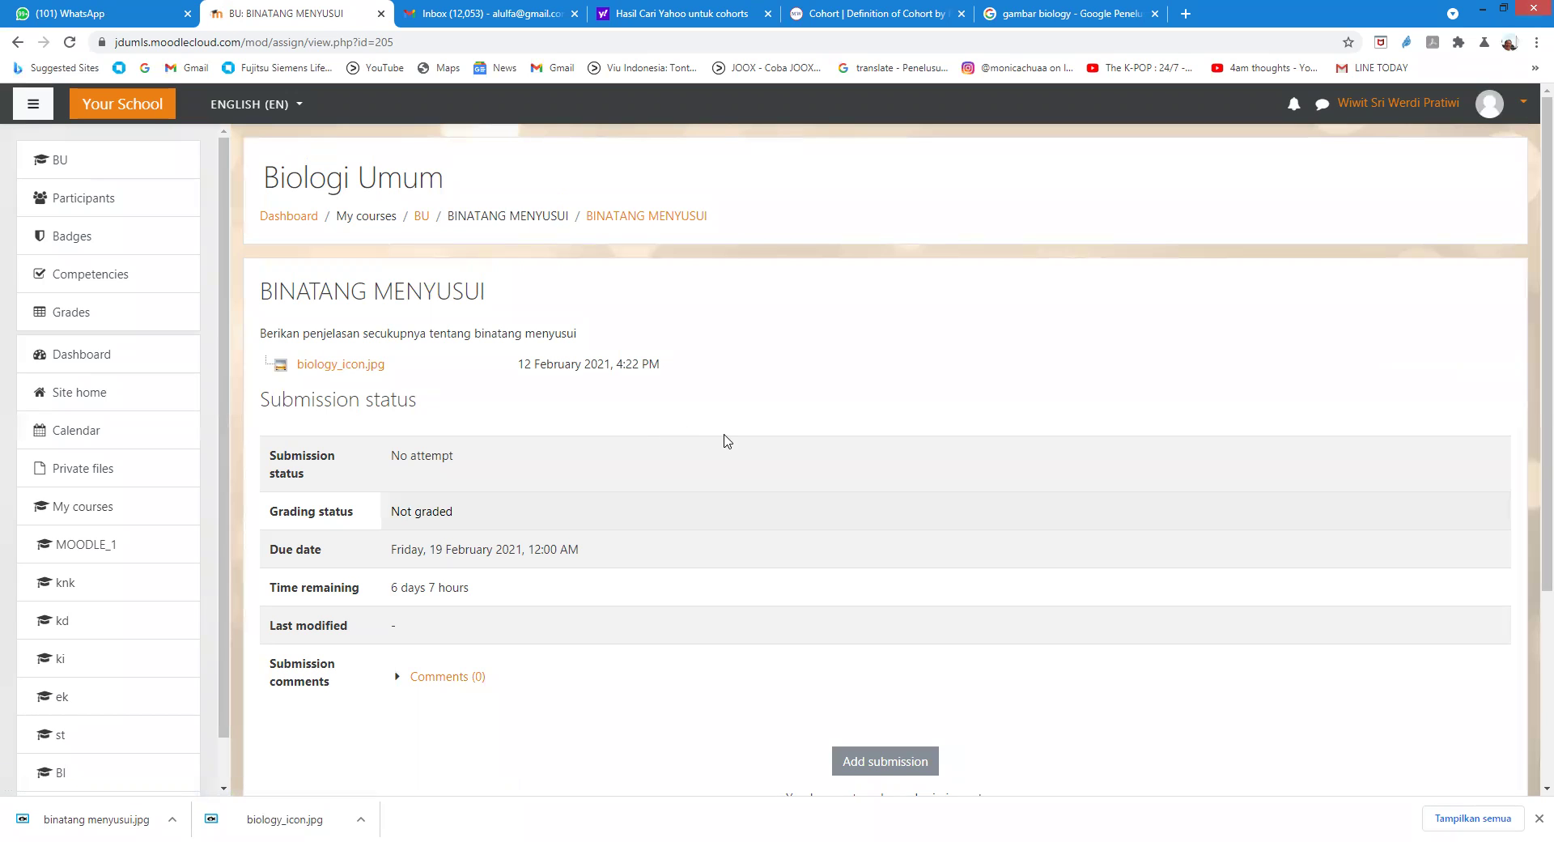
pyautogui.click(17, 42)
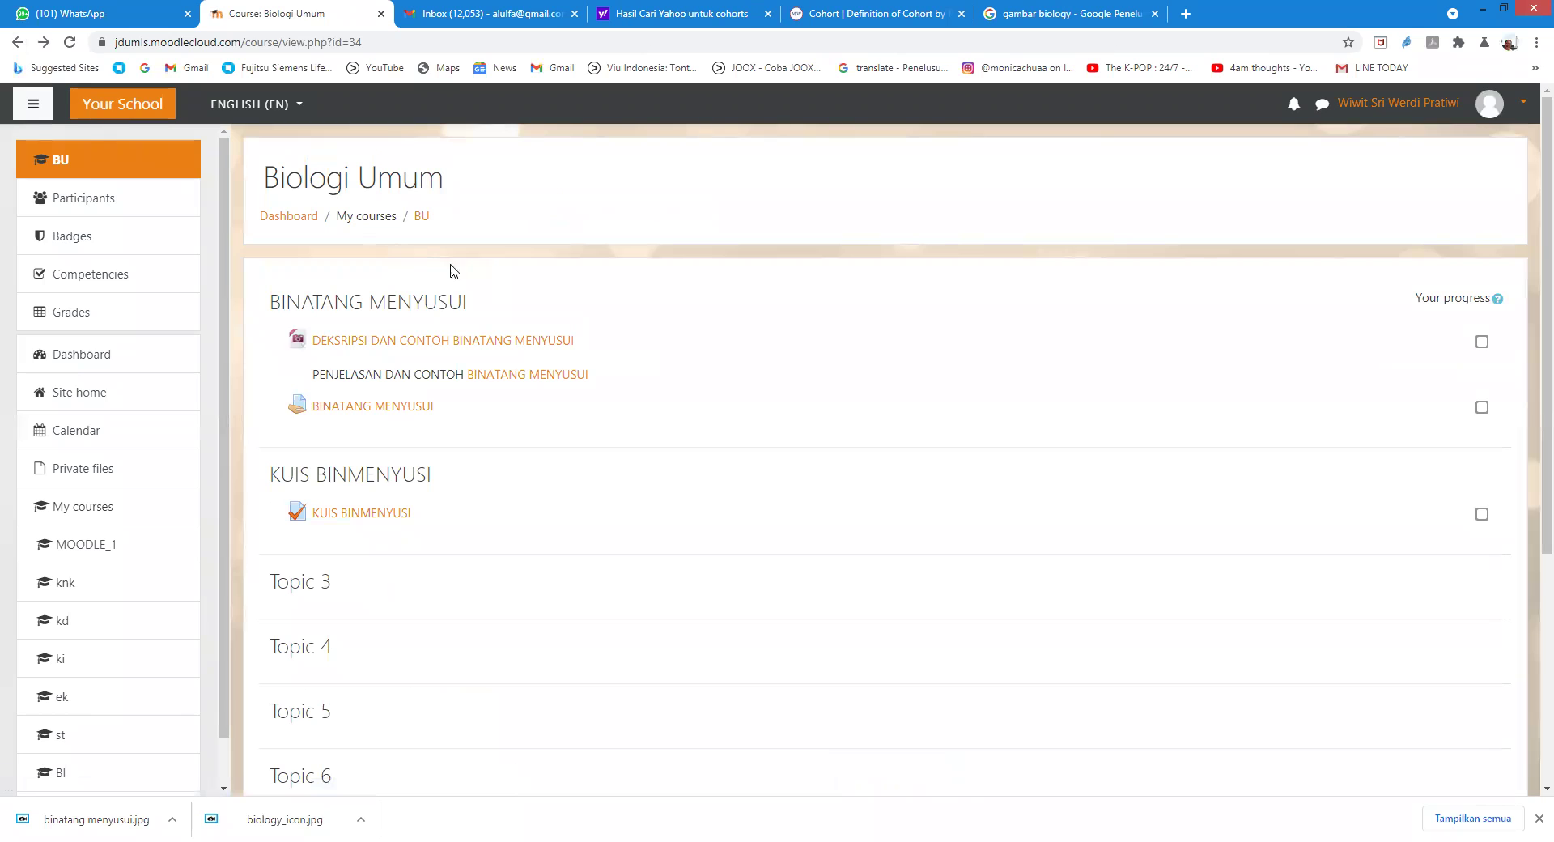
pyautogui.scroll(-2, 338, 452)
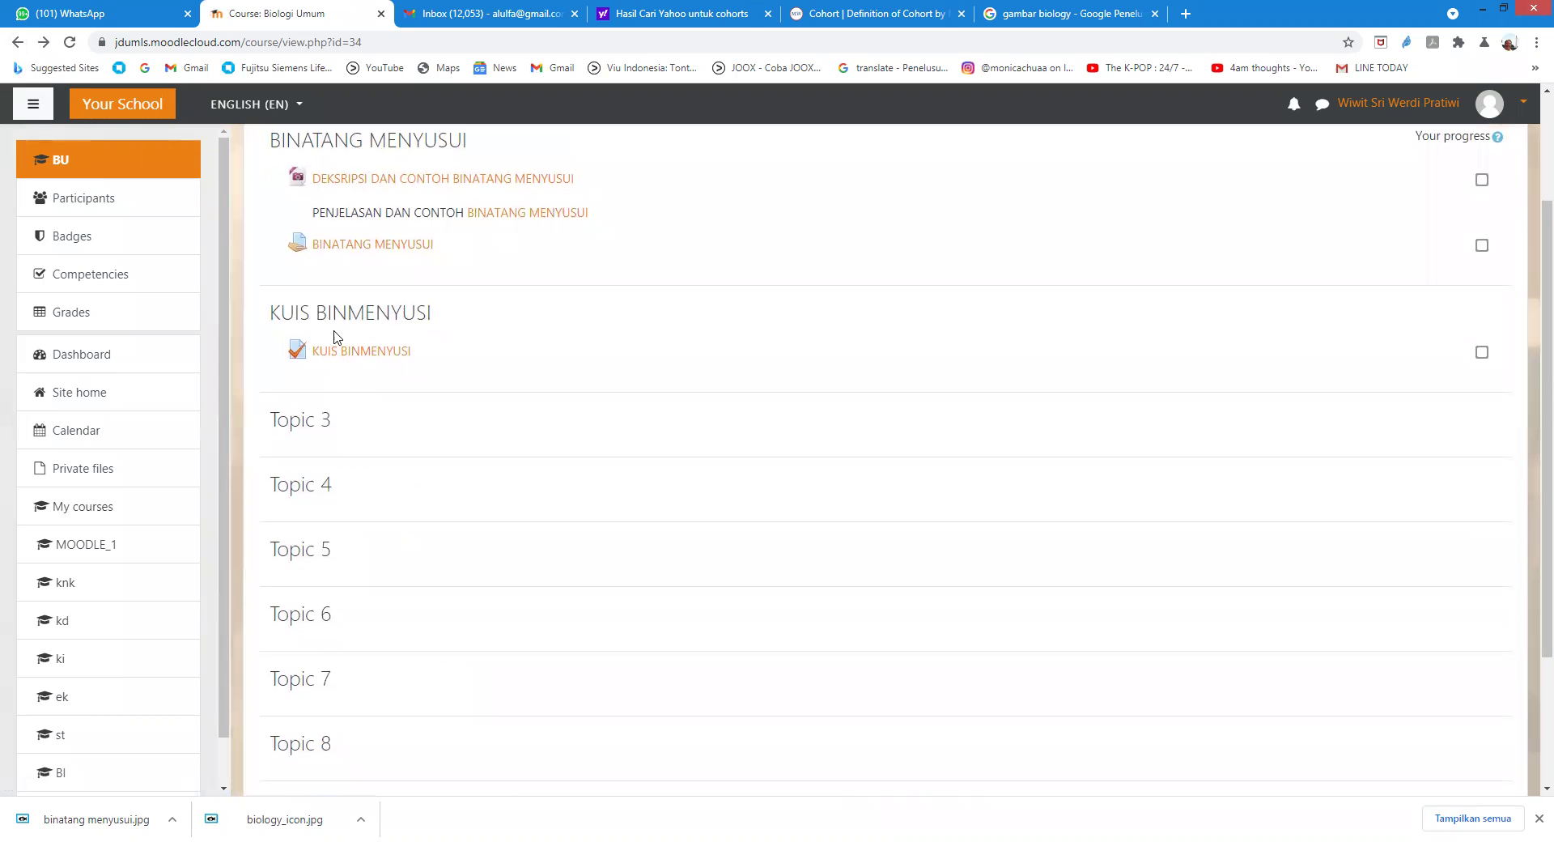
pyautogui.click(359, 356)
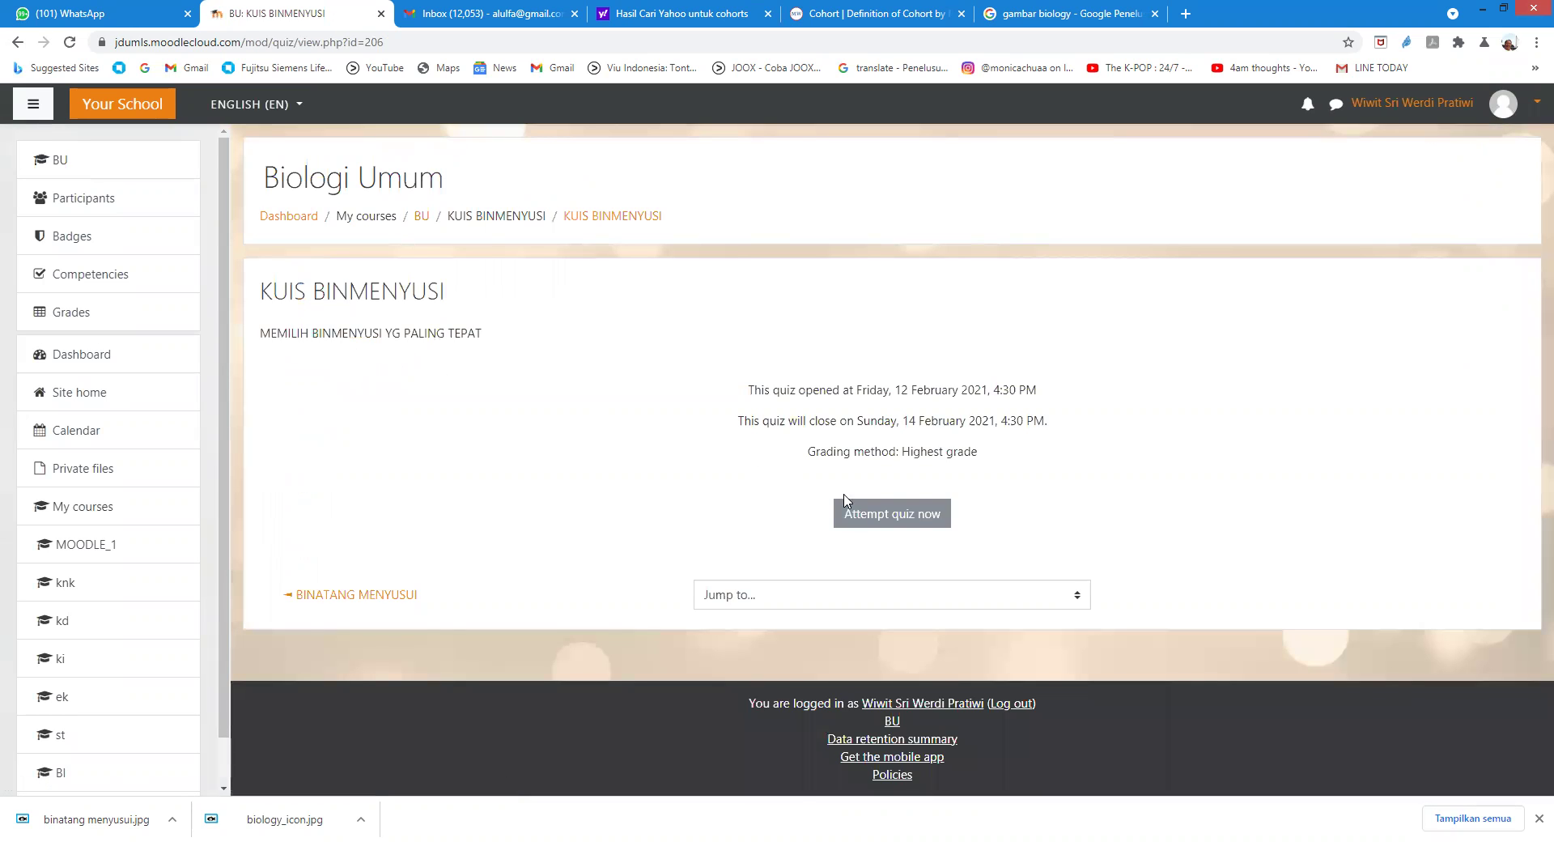
pyautogui.click(901, 518)
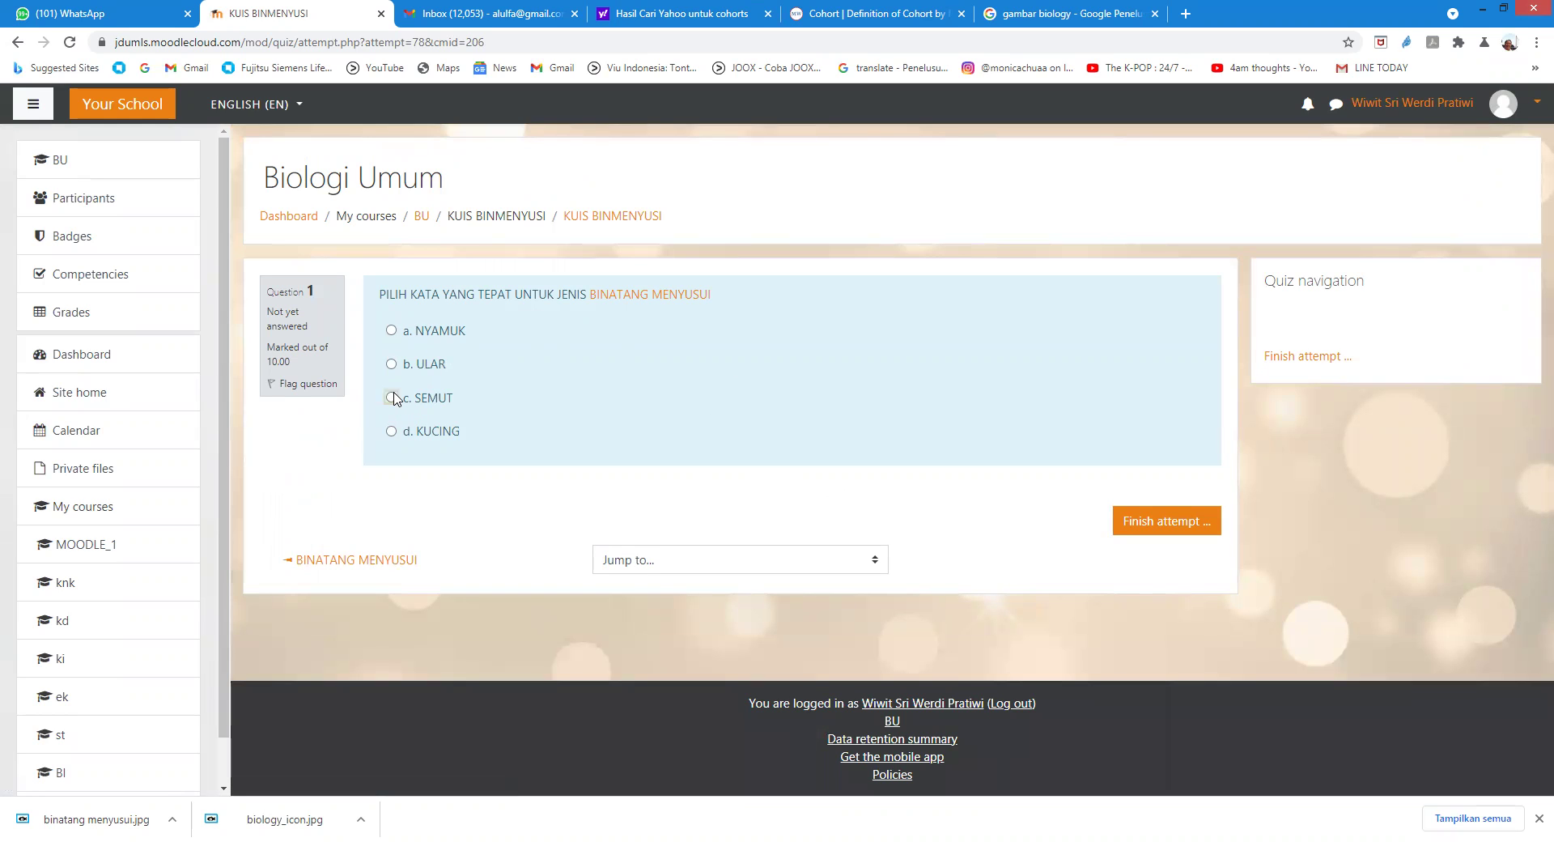
# Step: Answer SEMUT, go back and change it to KUCING, then submit all and finish
pyautogui.click(392, 398)
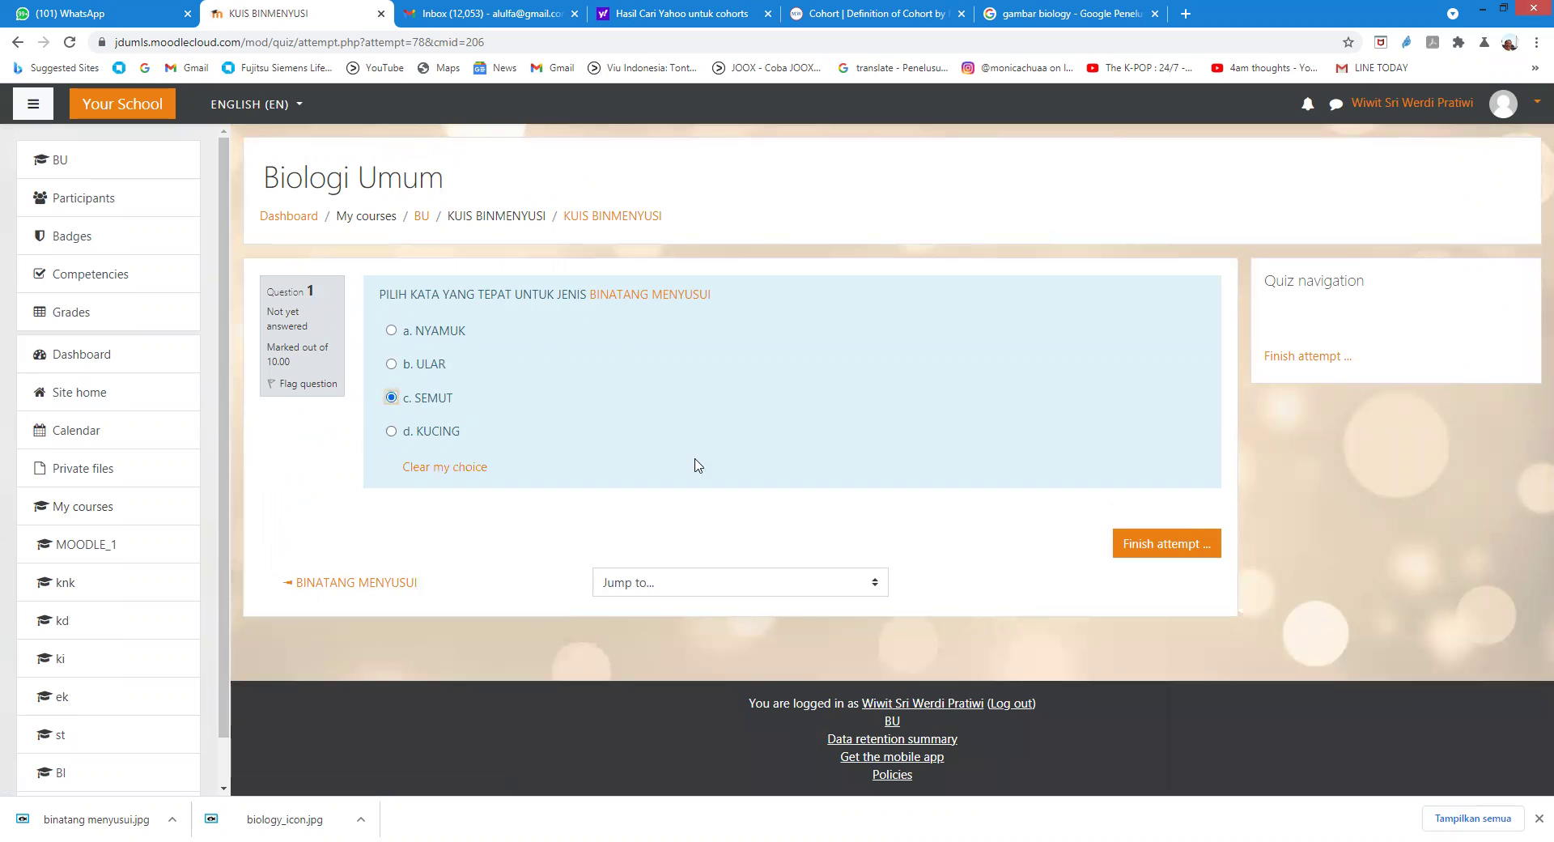
pyautogui.click(1154, 547)
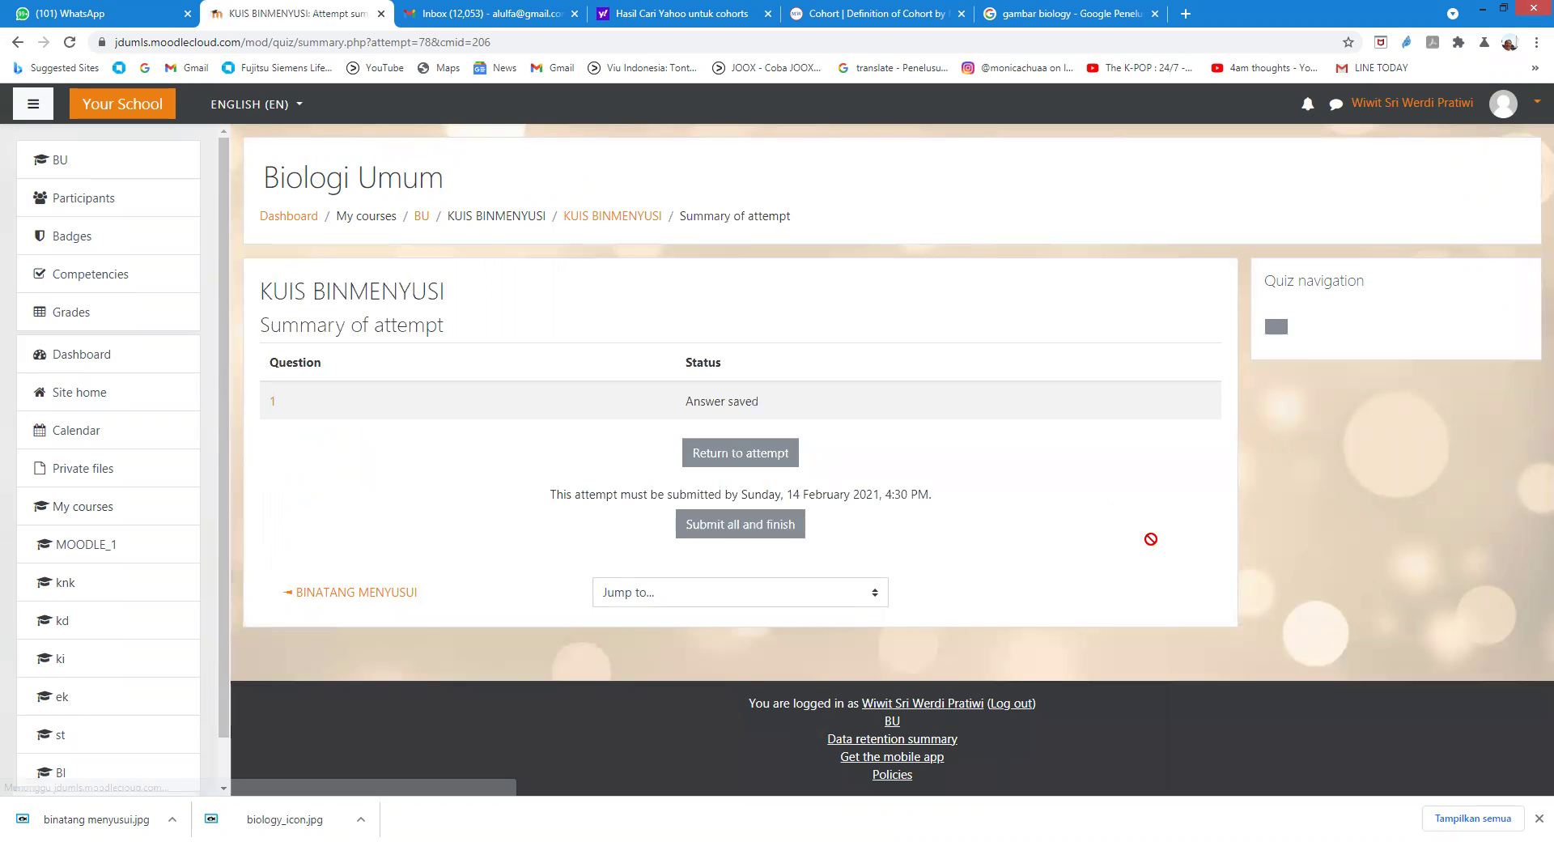
pyautogui.click(697, 454)
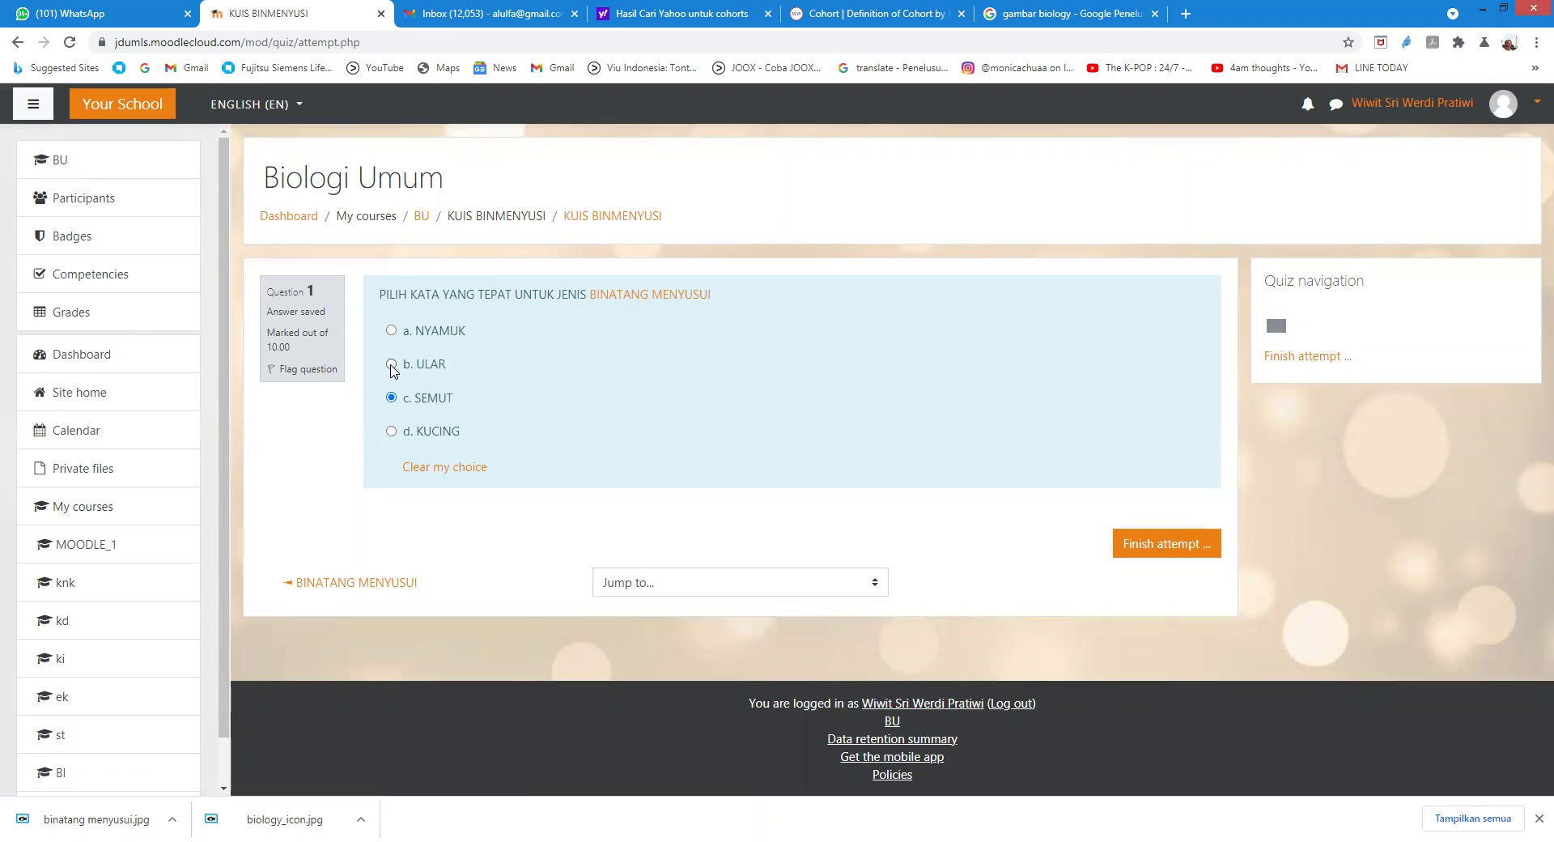
pyautogui.click(391, 431)
pyautogui.click(1159, 545)
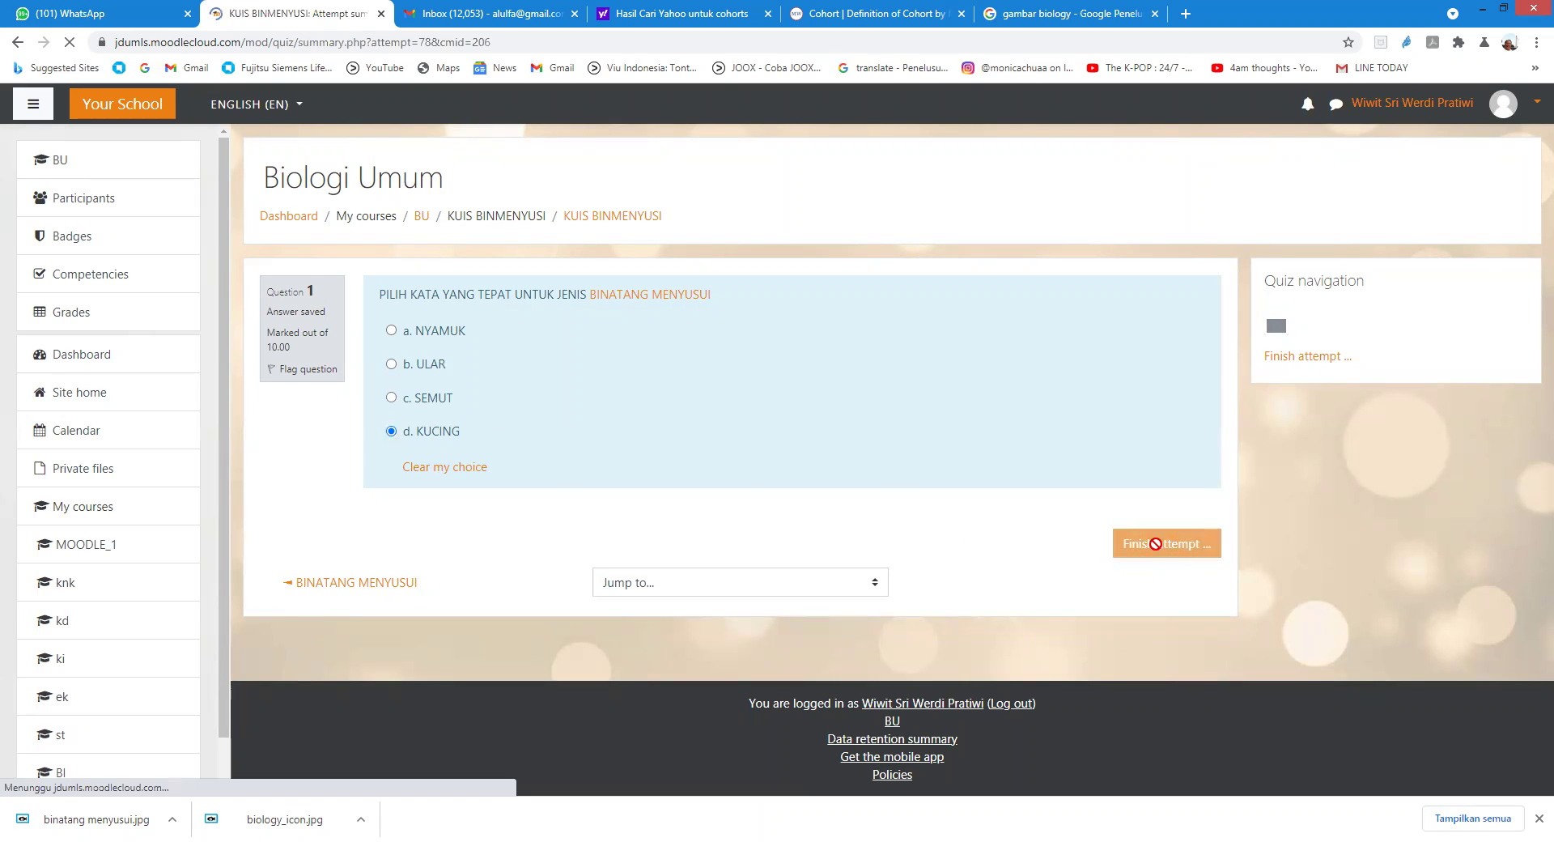
pyautogui.click(749, 528)
pyautogui.click(745, 550)
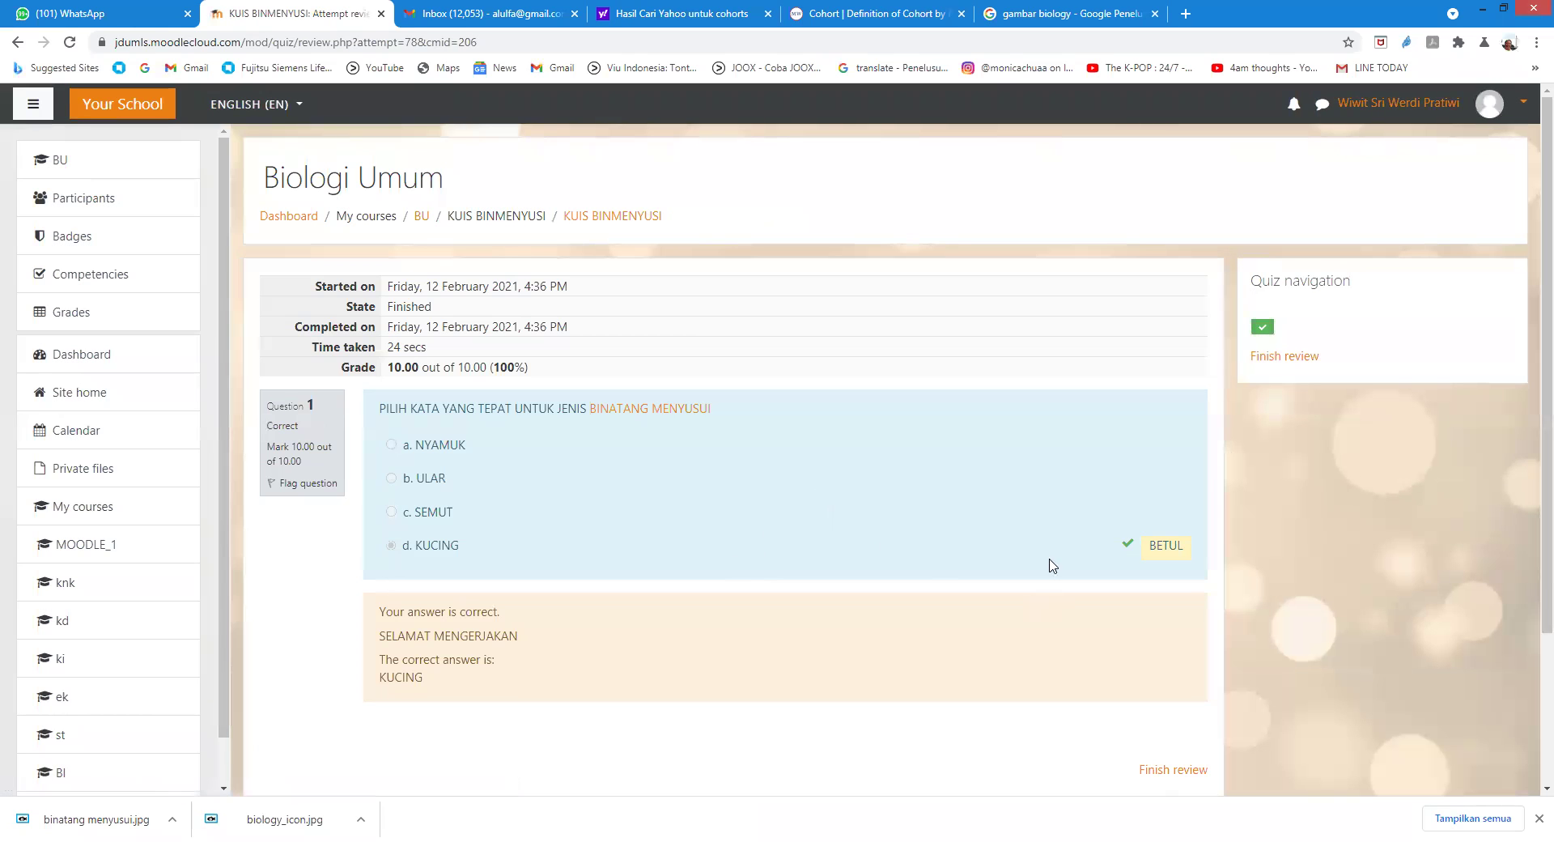
# Step: Check the 10.00 out of 10.00 review and log out of the student account
pyautogui.scroll(-1, 912, 669)
pyautogui.scroll(1, 919, 667)
pyautogui.click(1487, 118)
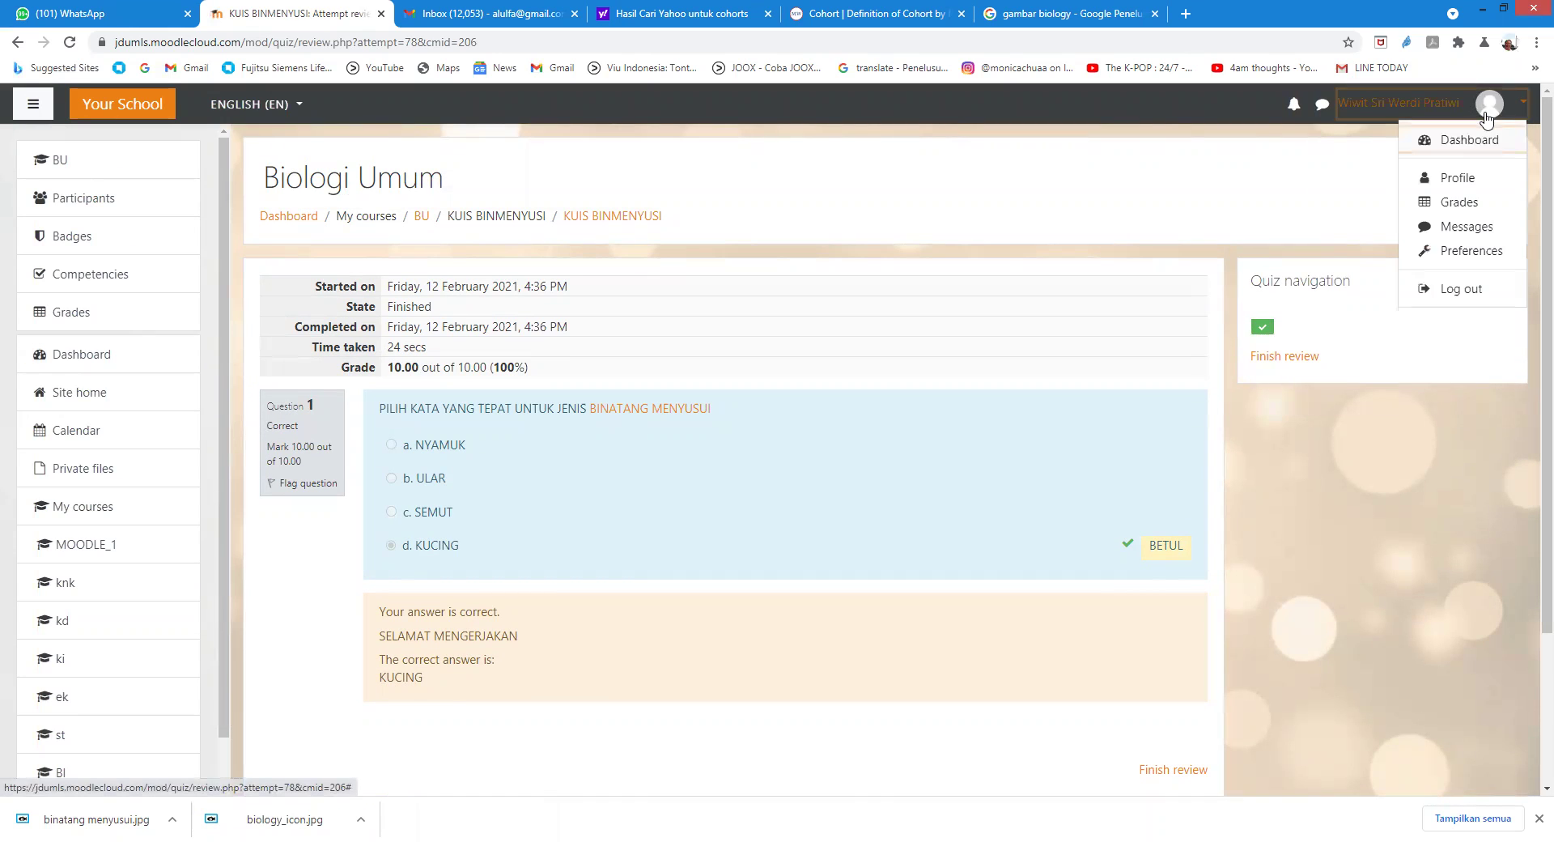
pyautogui.click(1457, 289)
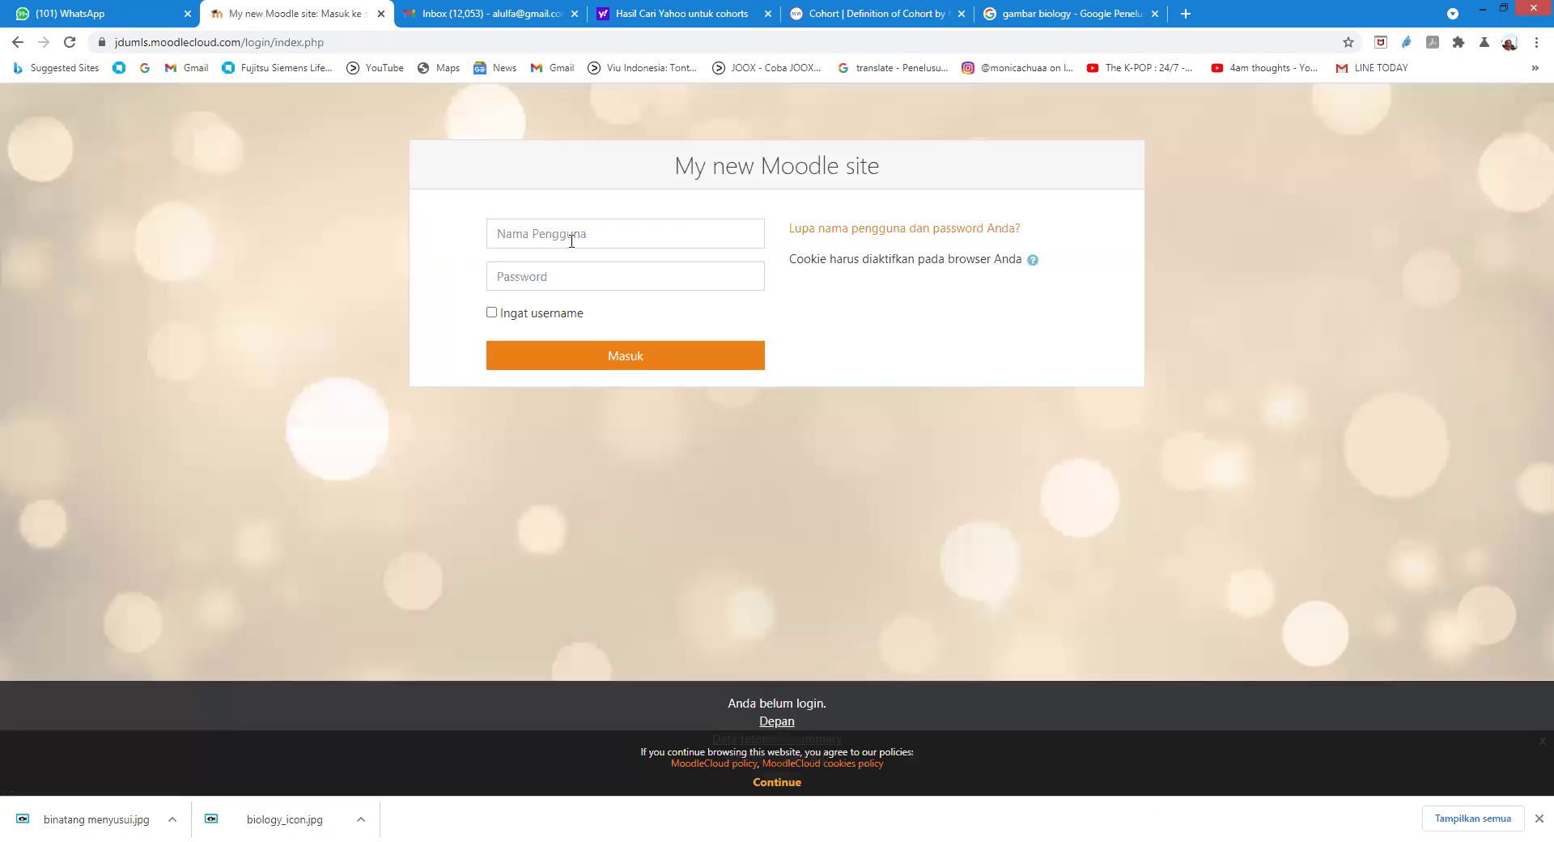
# Step: Try logging in with the next student's username and password, which fails
pyautogui.click(607, 231)
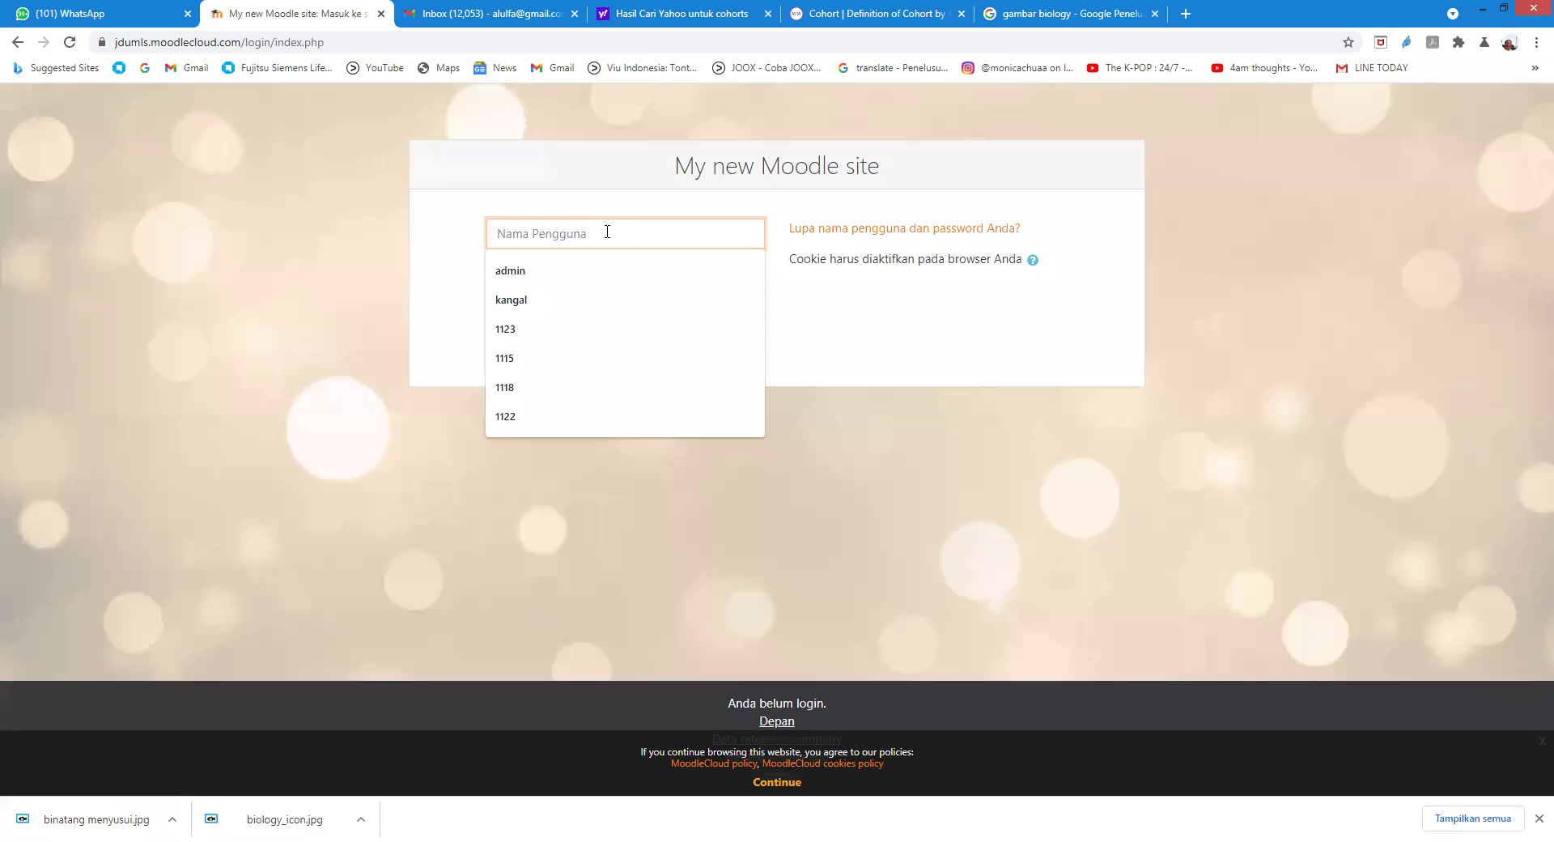
pyautogui.write('11')
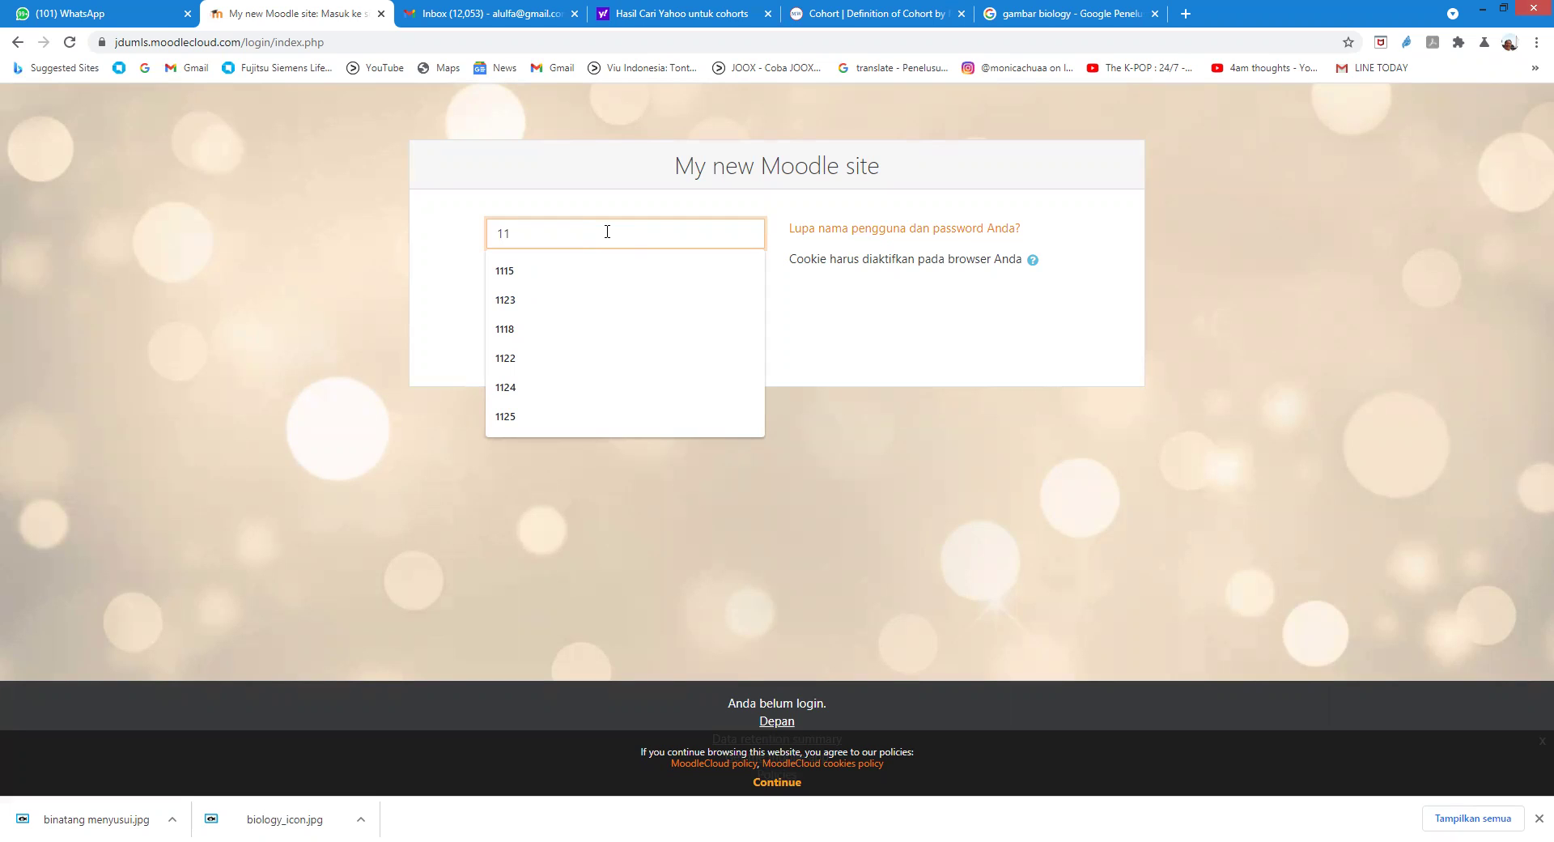
pyautogui.write('27')
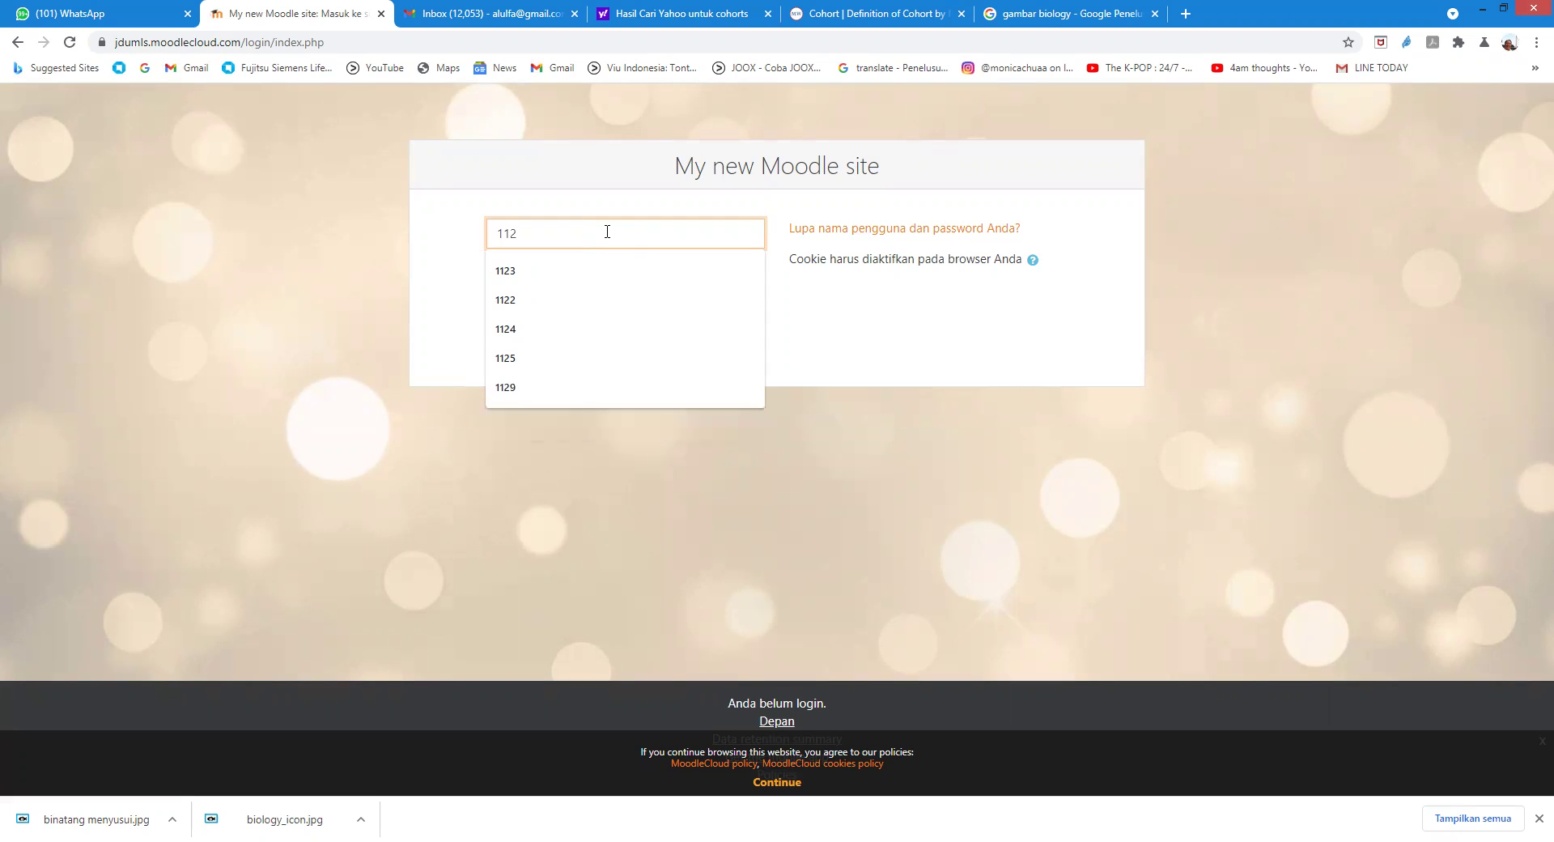
pyautogui.click(555, 276)
pyautogui.write('*')
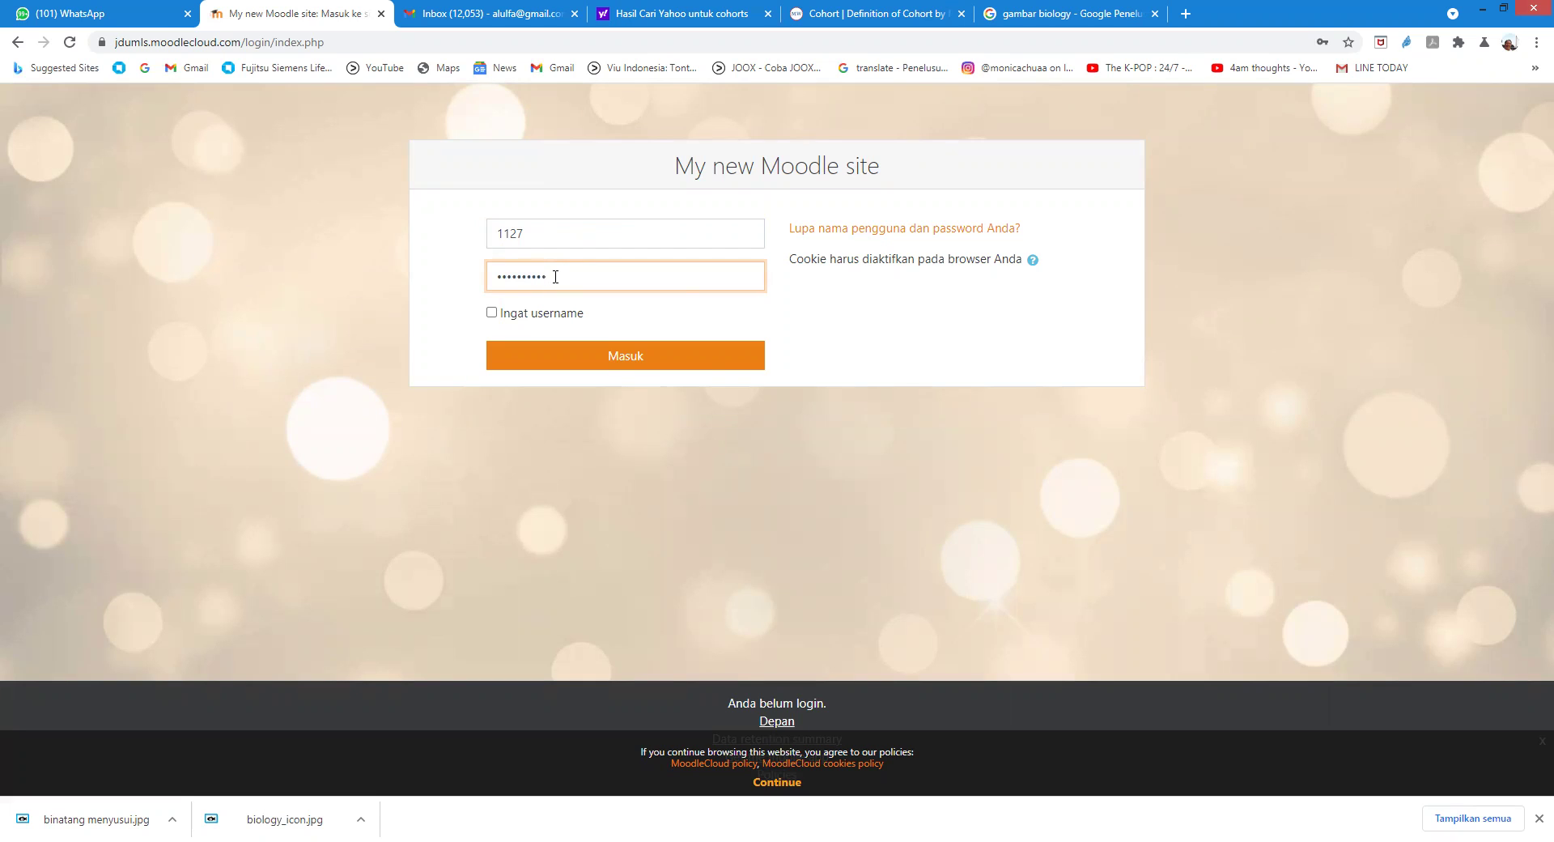
pyautogui.click(613, 361)
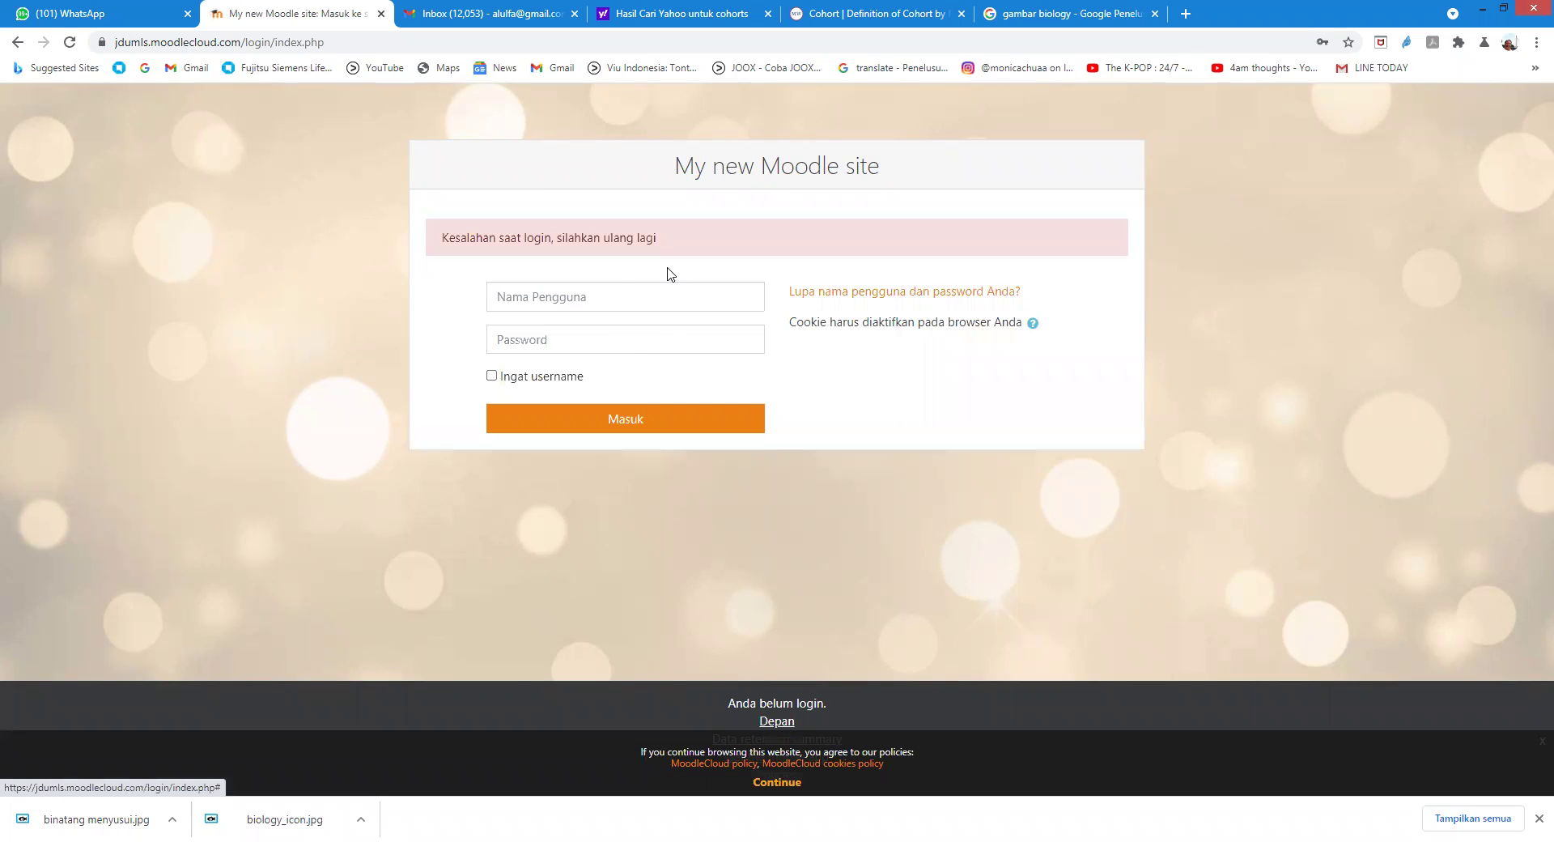
# Step: Re-enter the student's username and password, log in, and decline saving the password
pyautogui.click(621, 290)
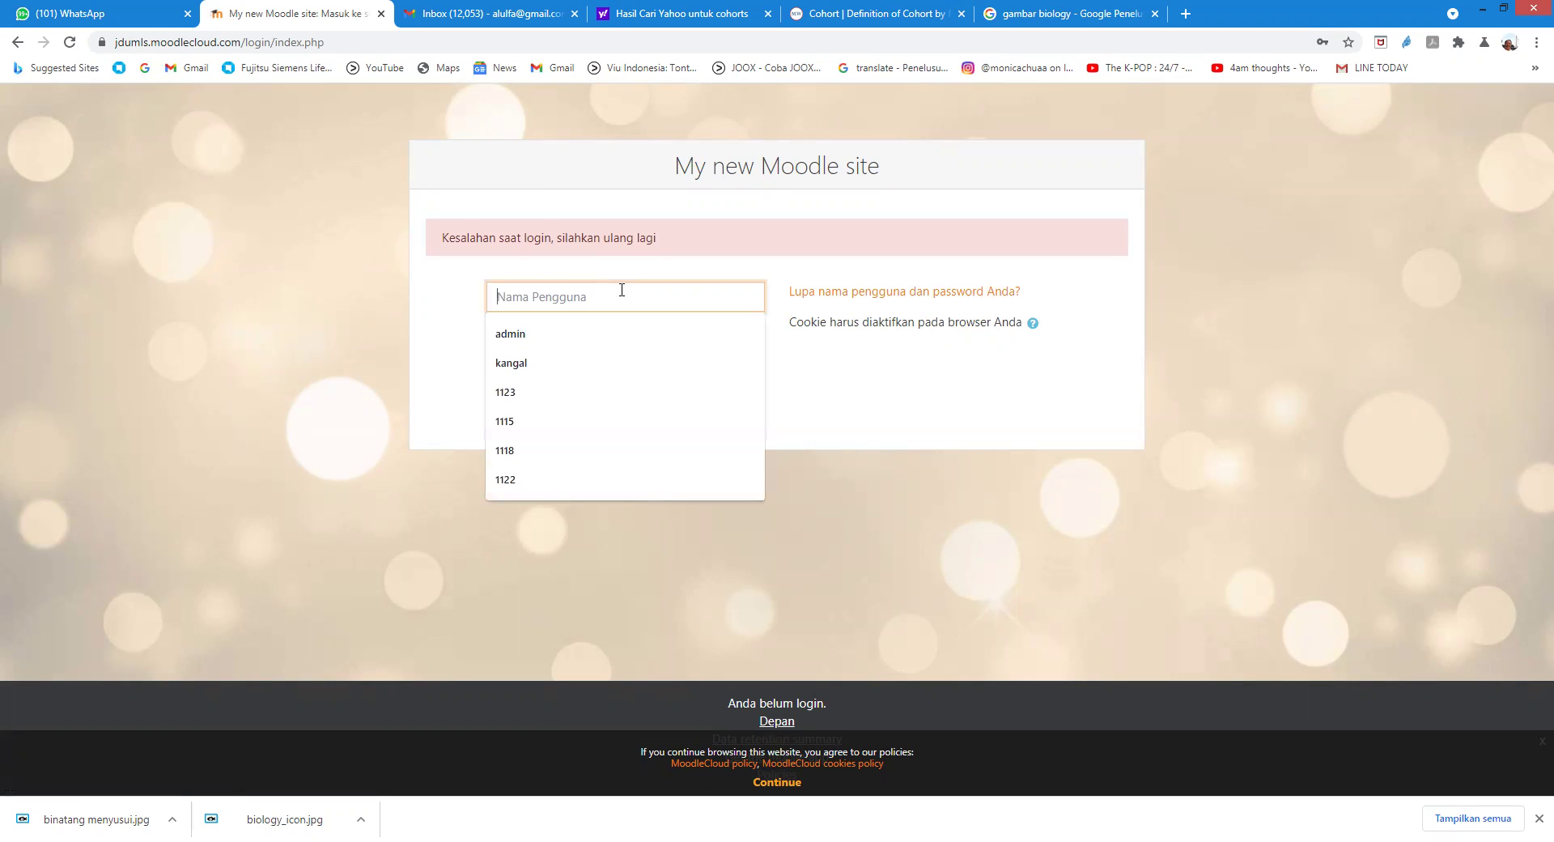
pyautogui.write('112')
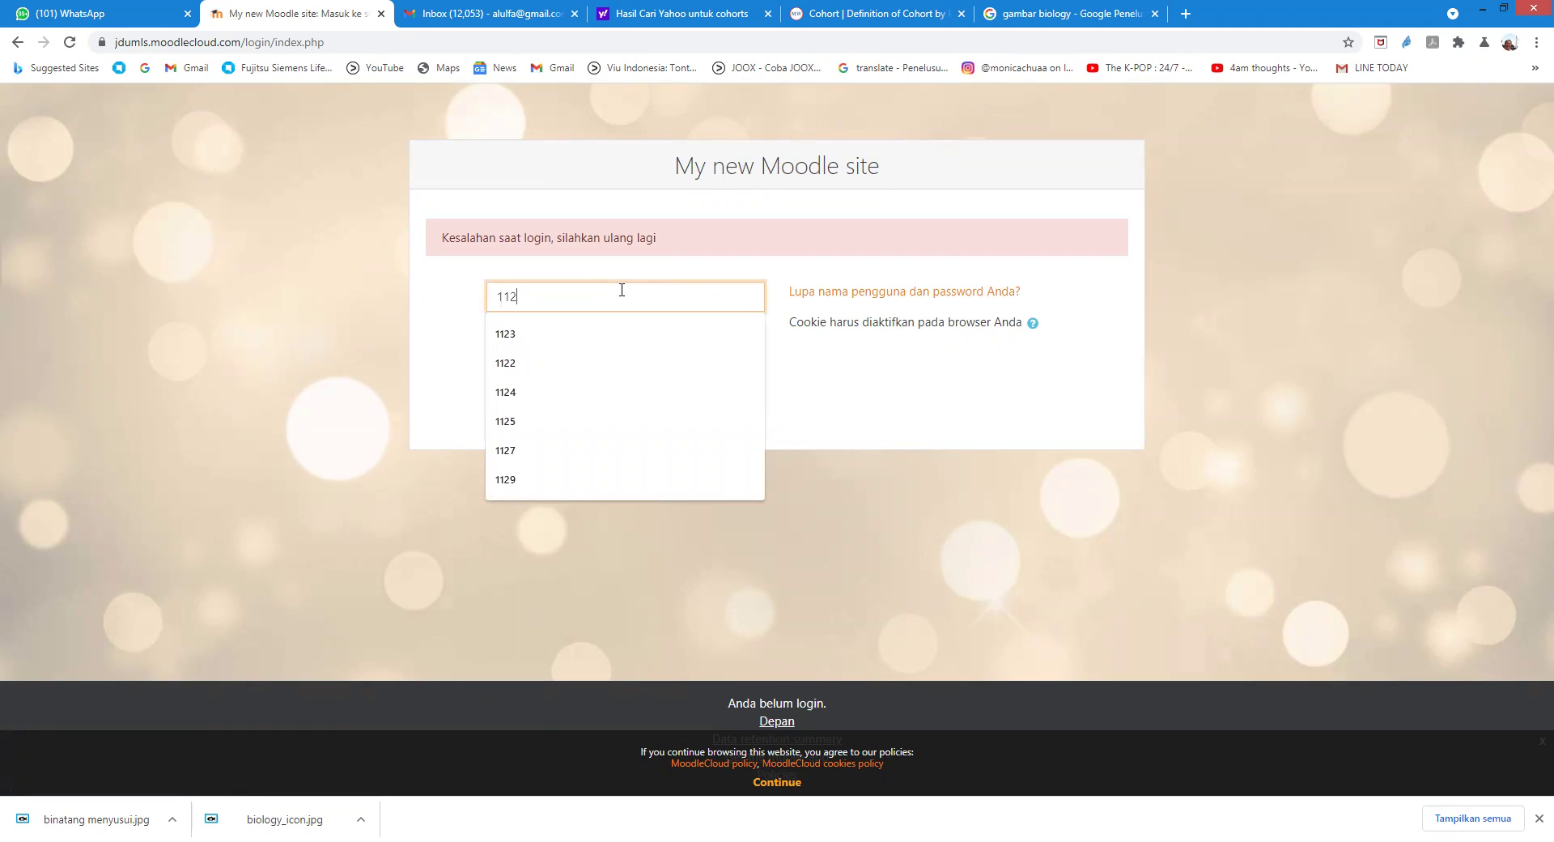
pyautogui.write('7')
pyautogui.click(572, 339)
pyautogui.write('1')
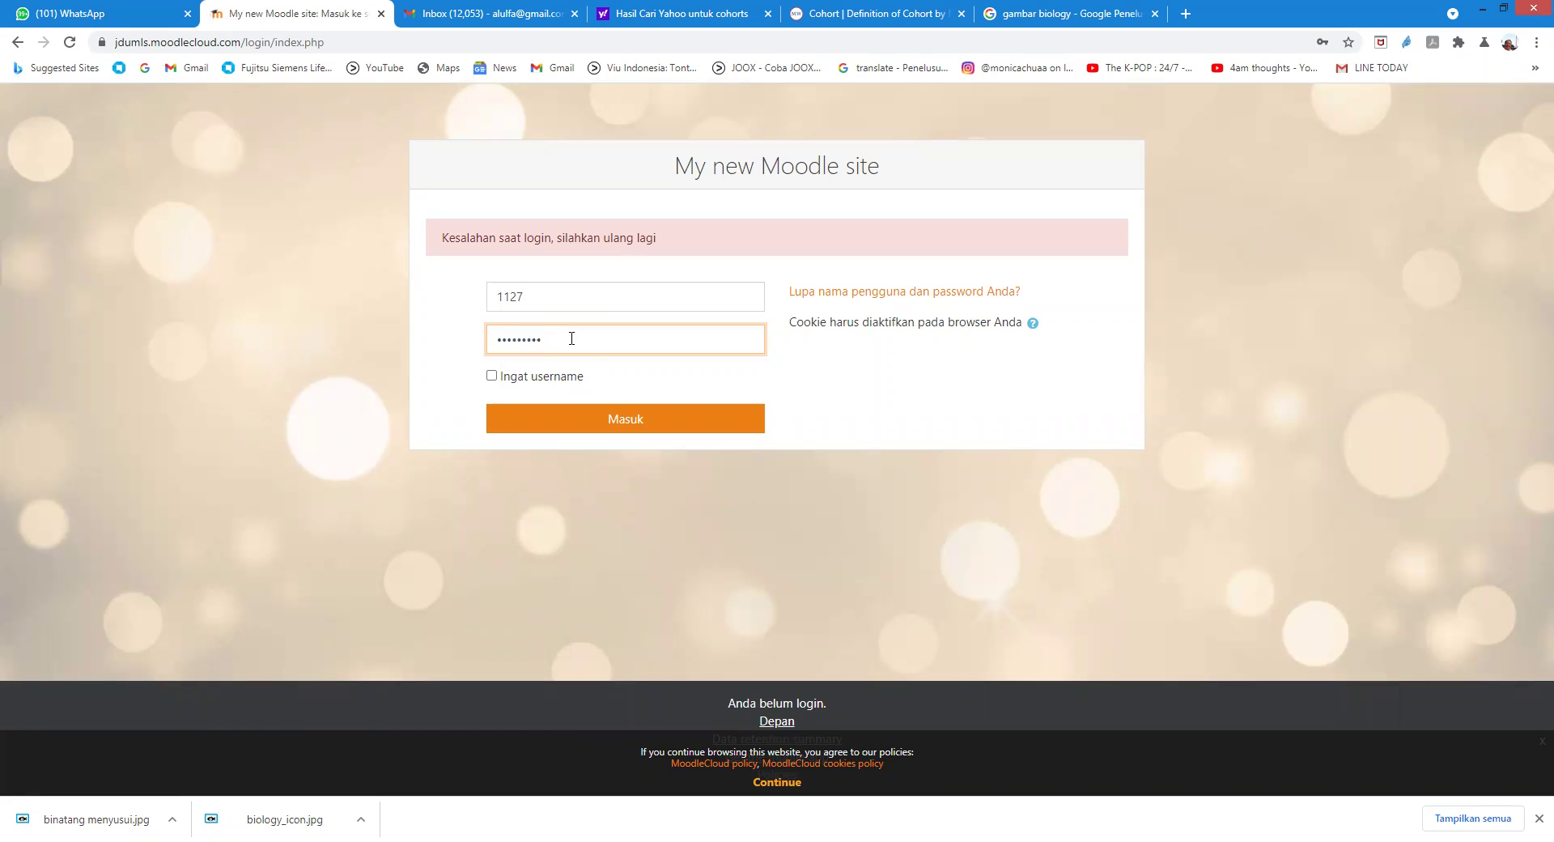
pyautogui.click(623, 419)
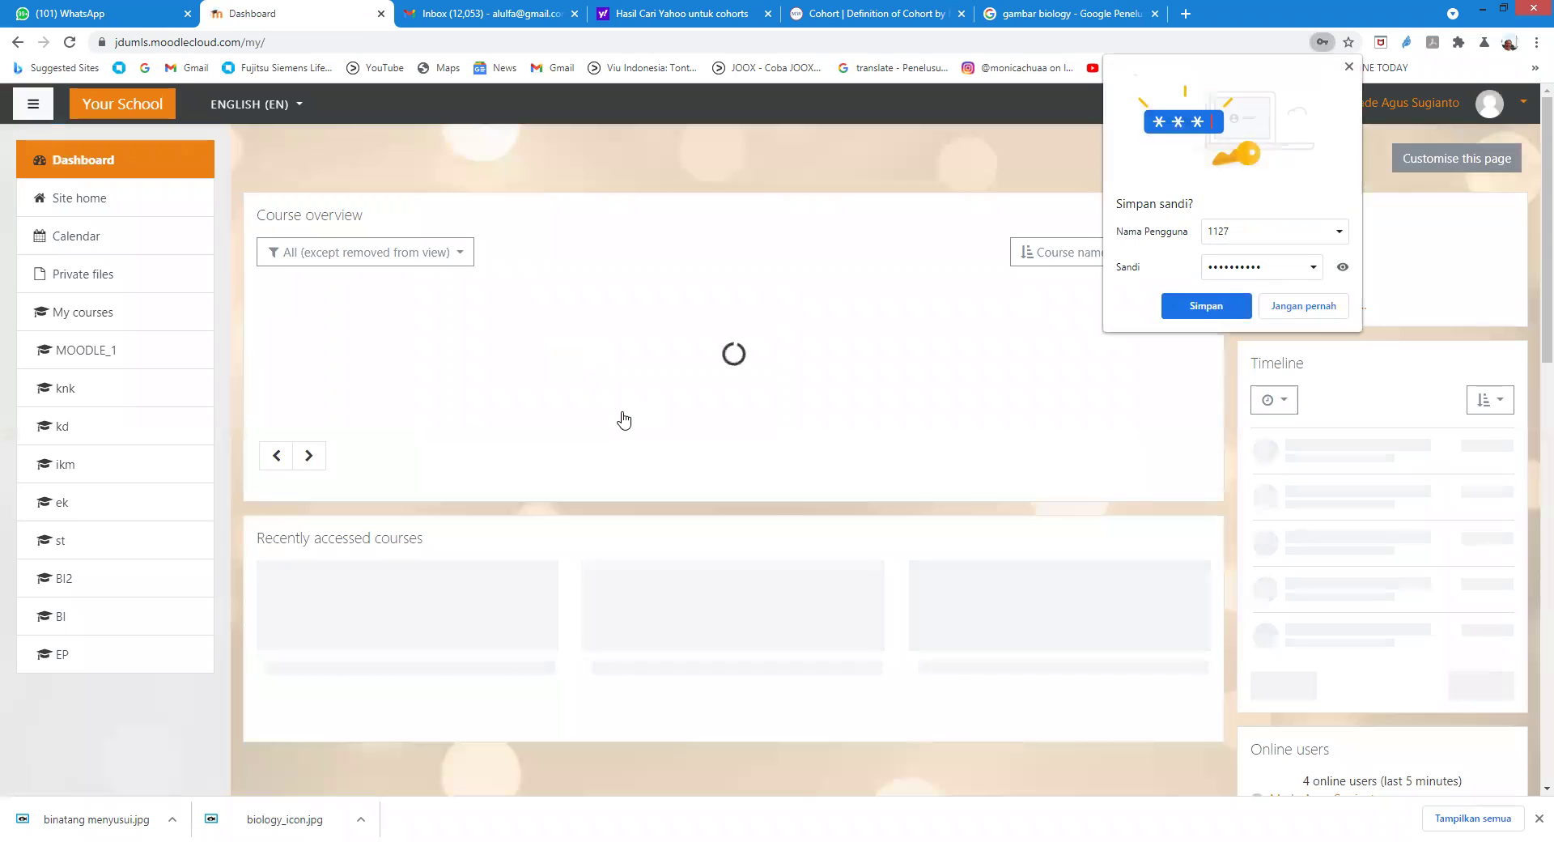
pyautogui.click(1348, 68)
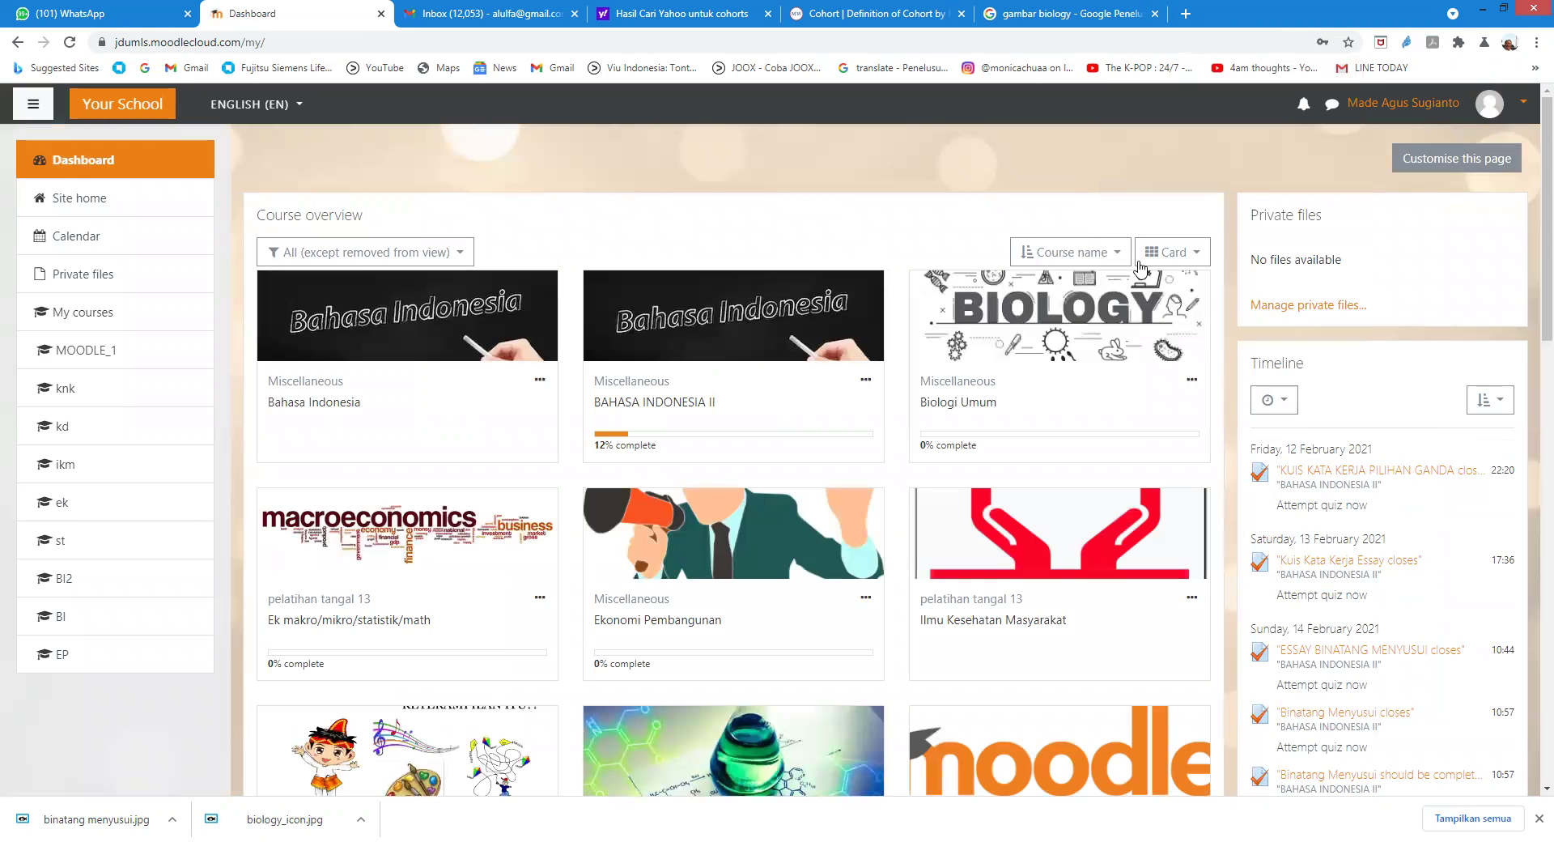
# Step: Open Biologi Umum, go to the KUIS BINMENYUSI quiz, and start a new attempt
pyautogui.click(1058, 336)
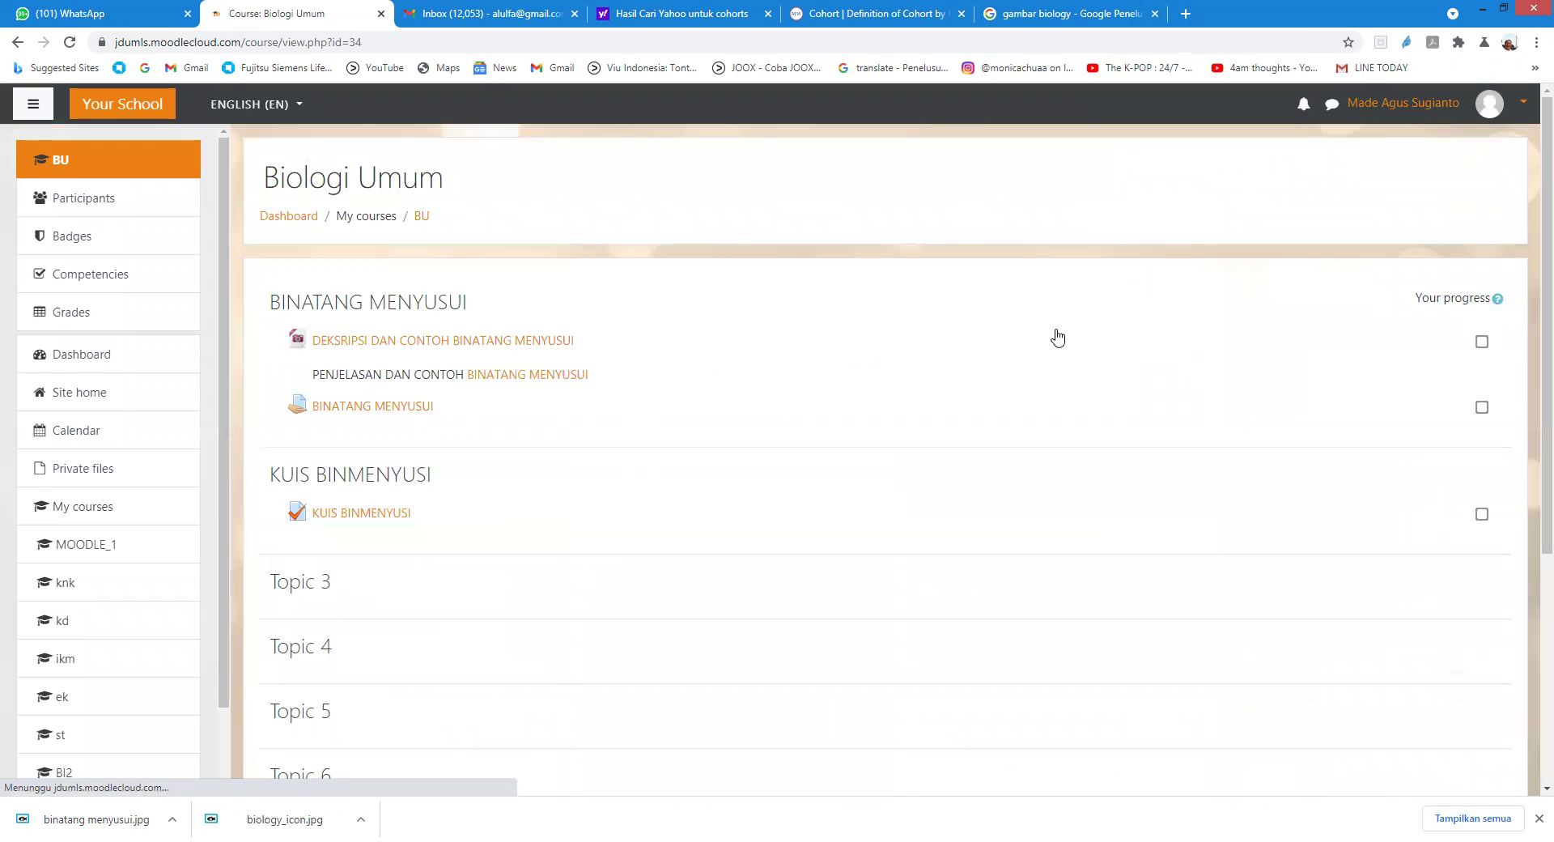
pyautogui.scroll(-2, 179, 522)
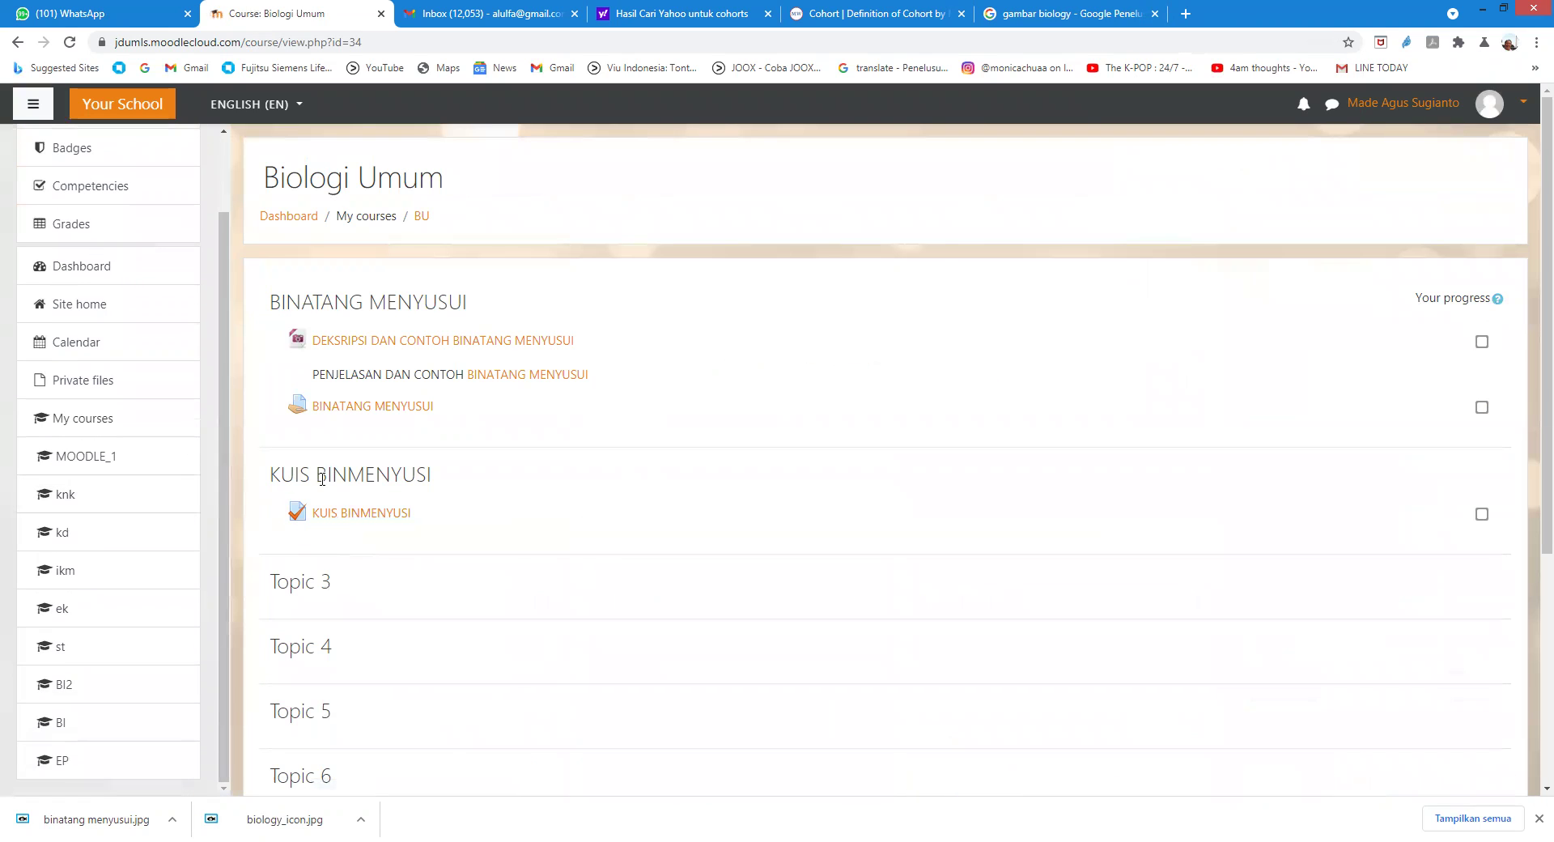
pyautogui.click(371, 515)
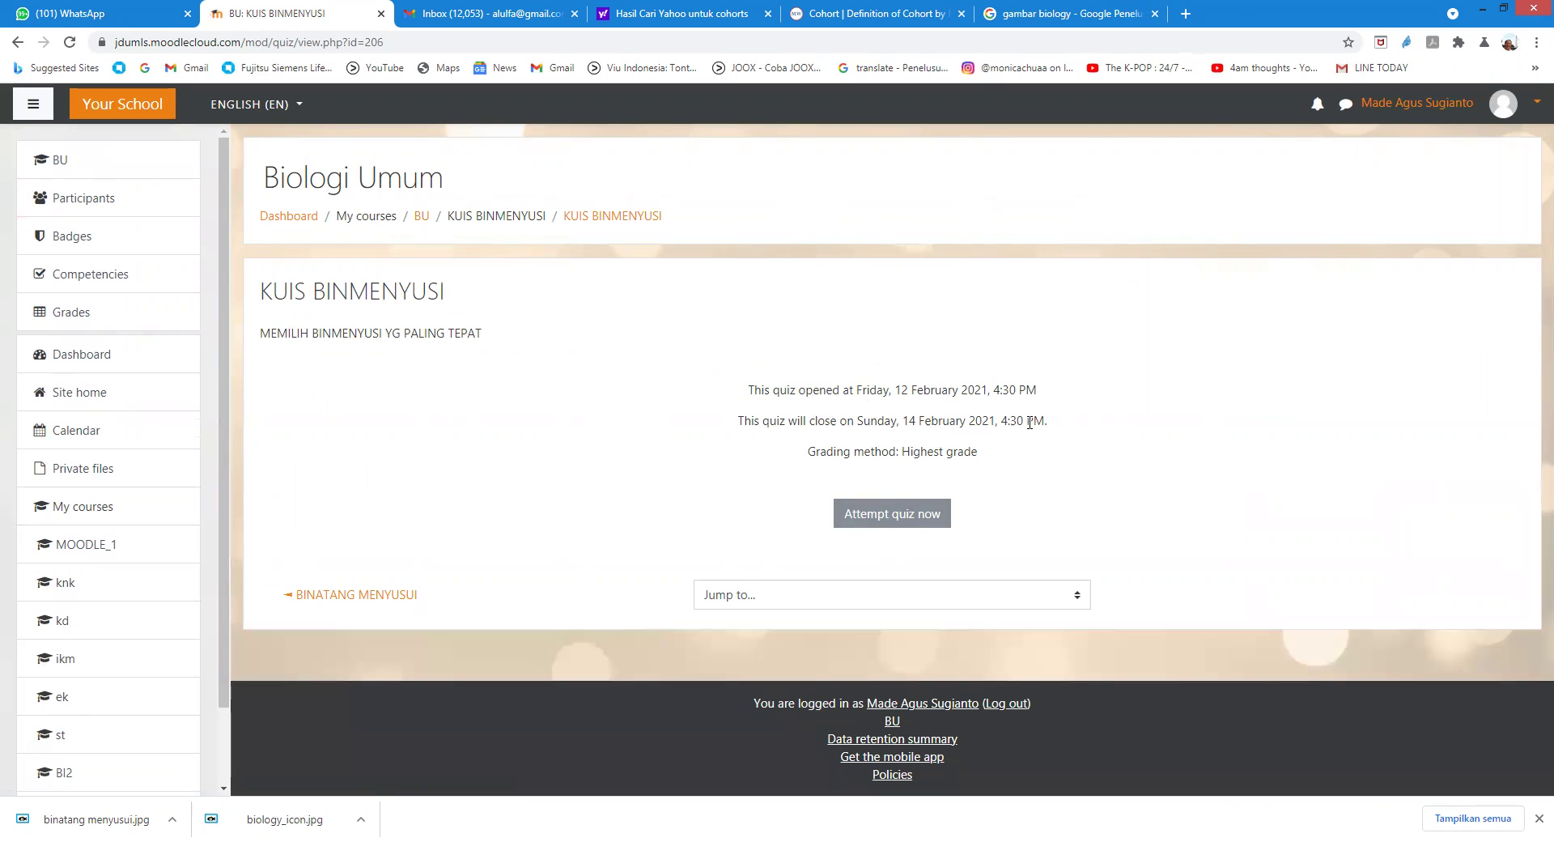
pyautogui.click(877, 514)
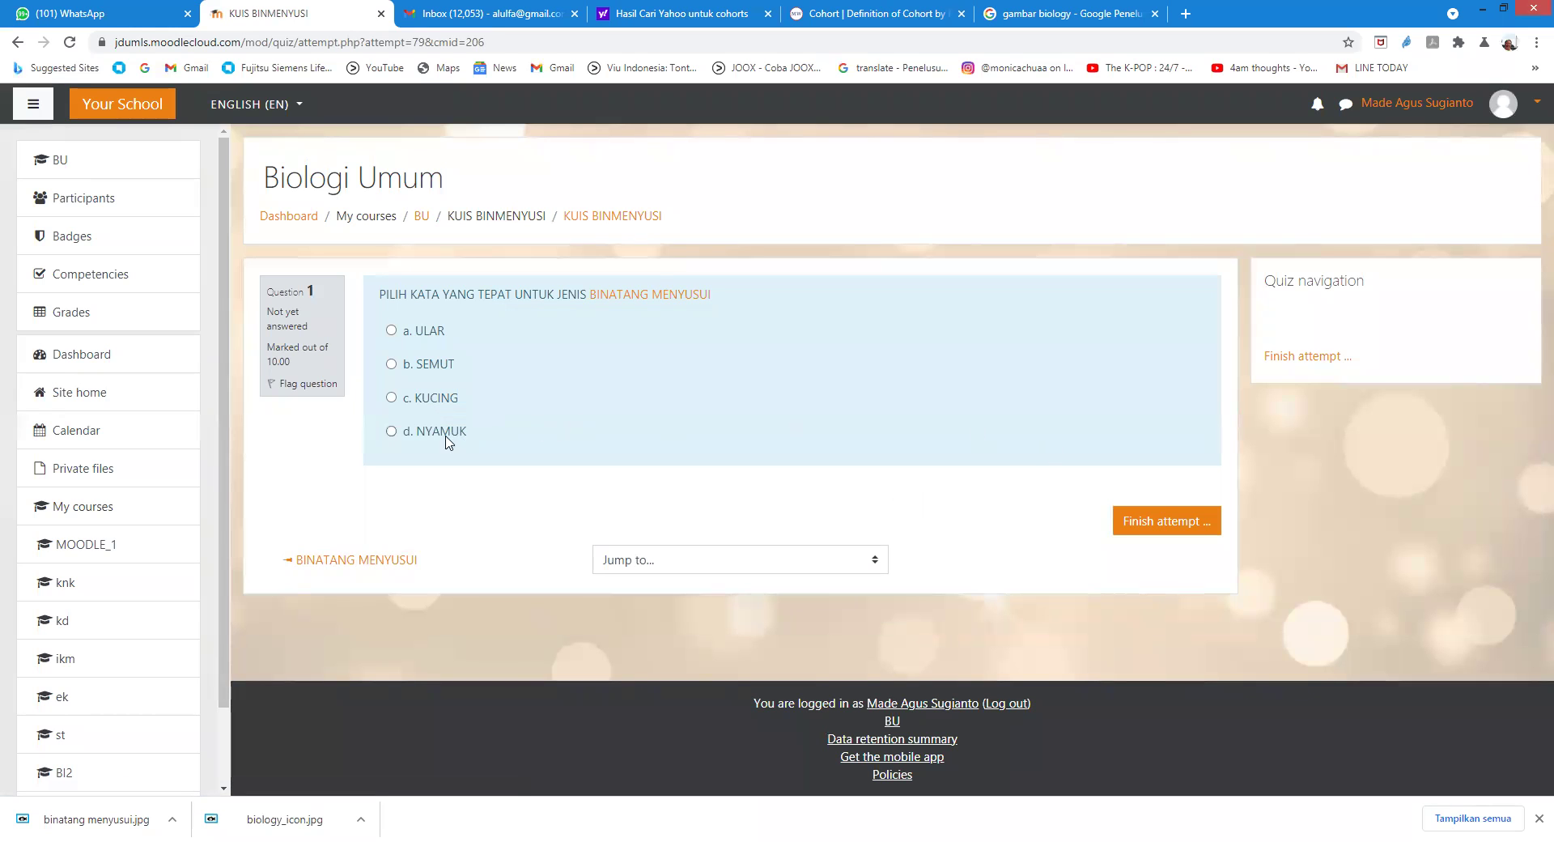
# Step: Answer d. NYAMUK and submit all and finish the quiz attempt
pyautogui.click(391, 432)
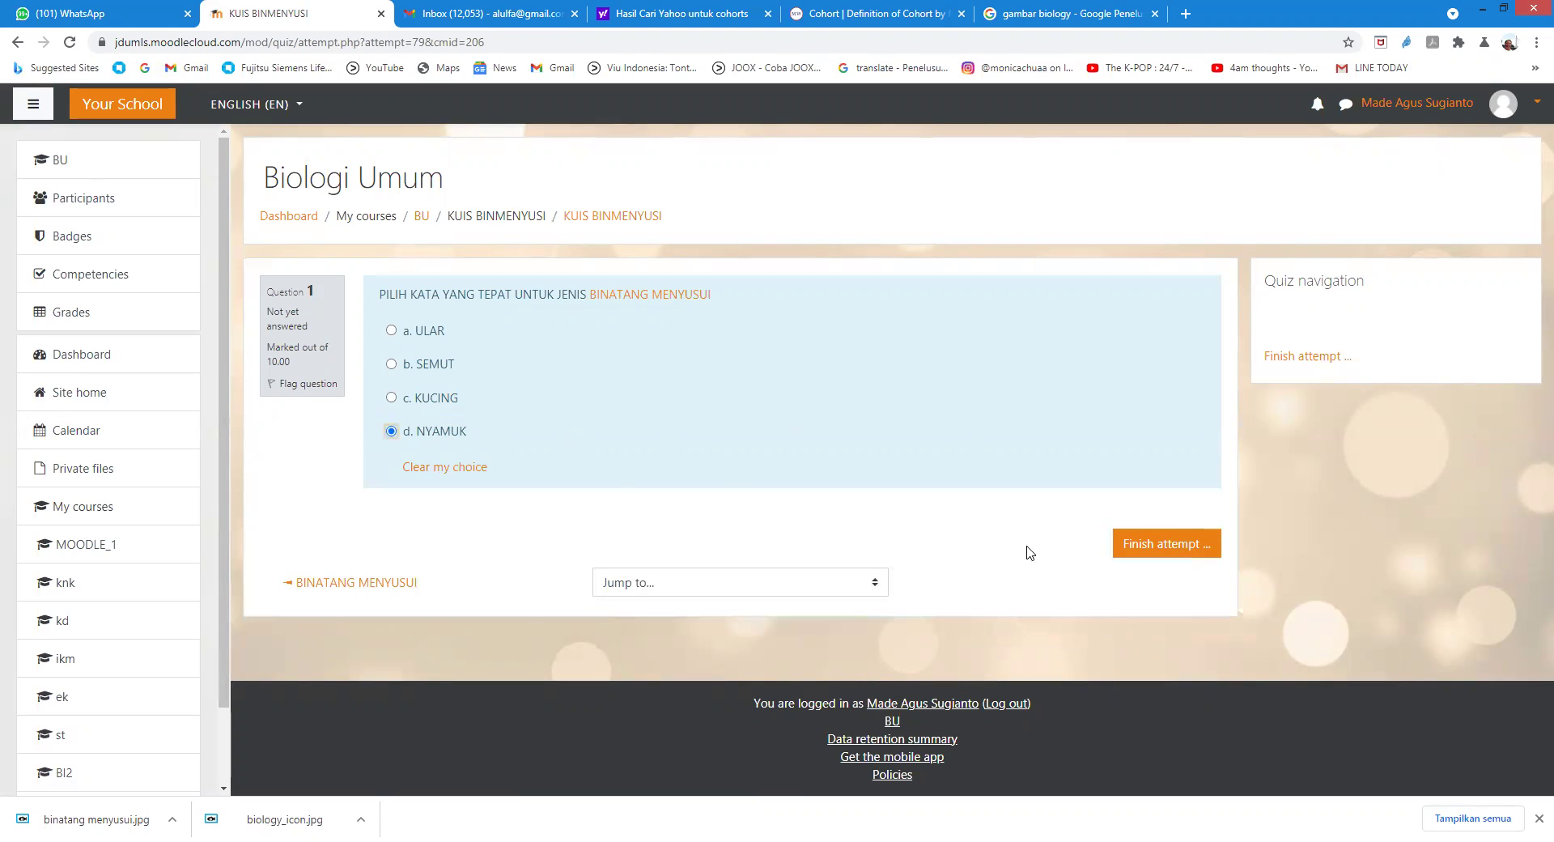
pyautogui.click(1141, 547)
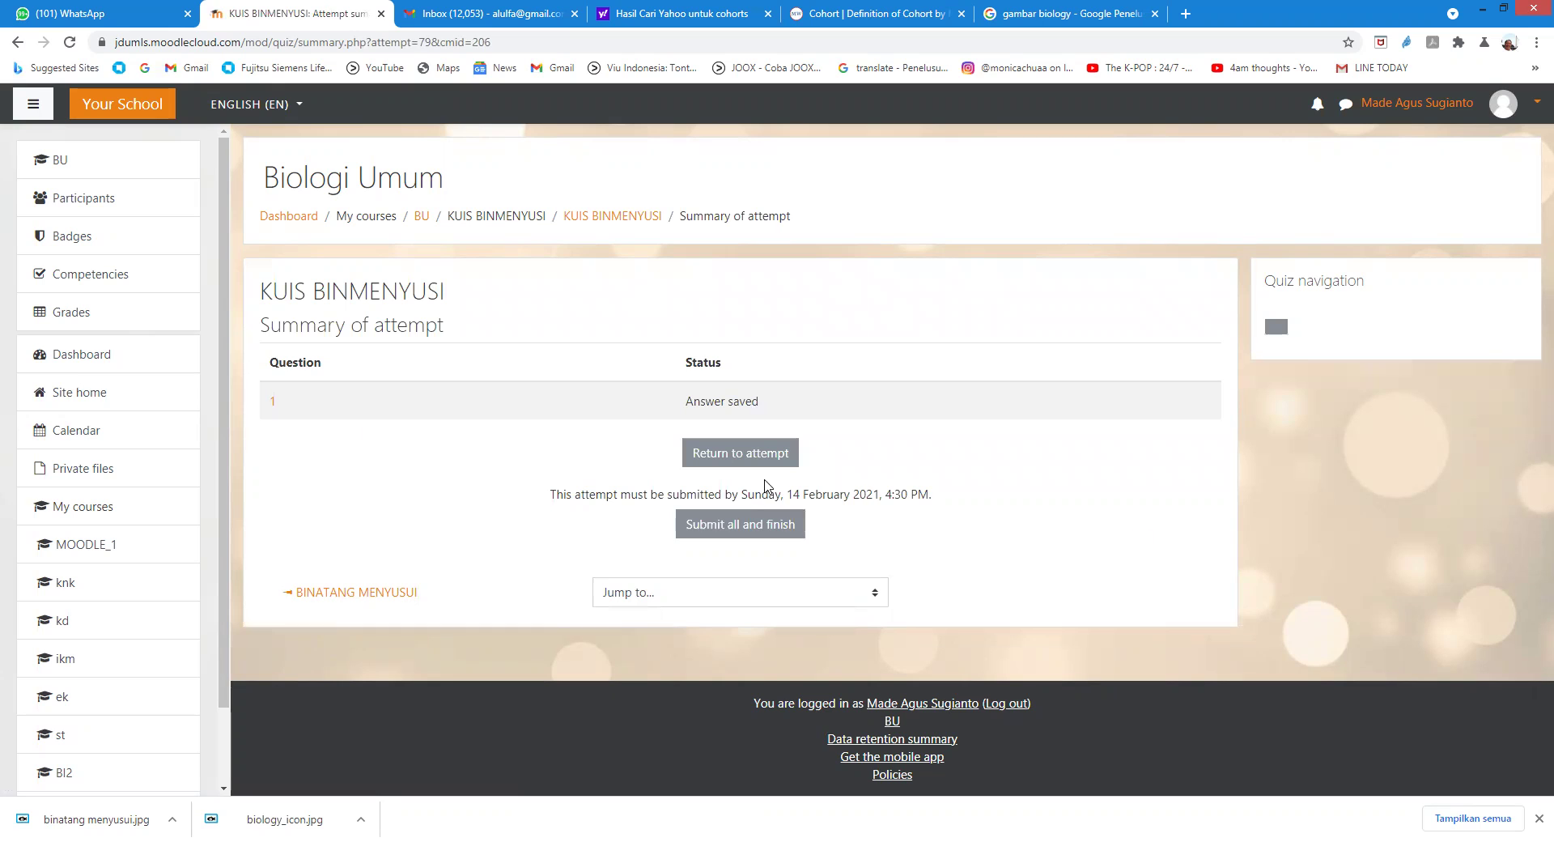
pyautogui.click(730, 526)
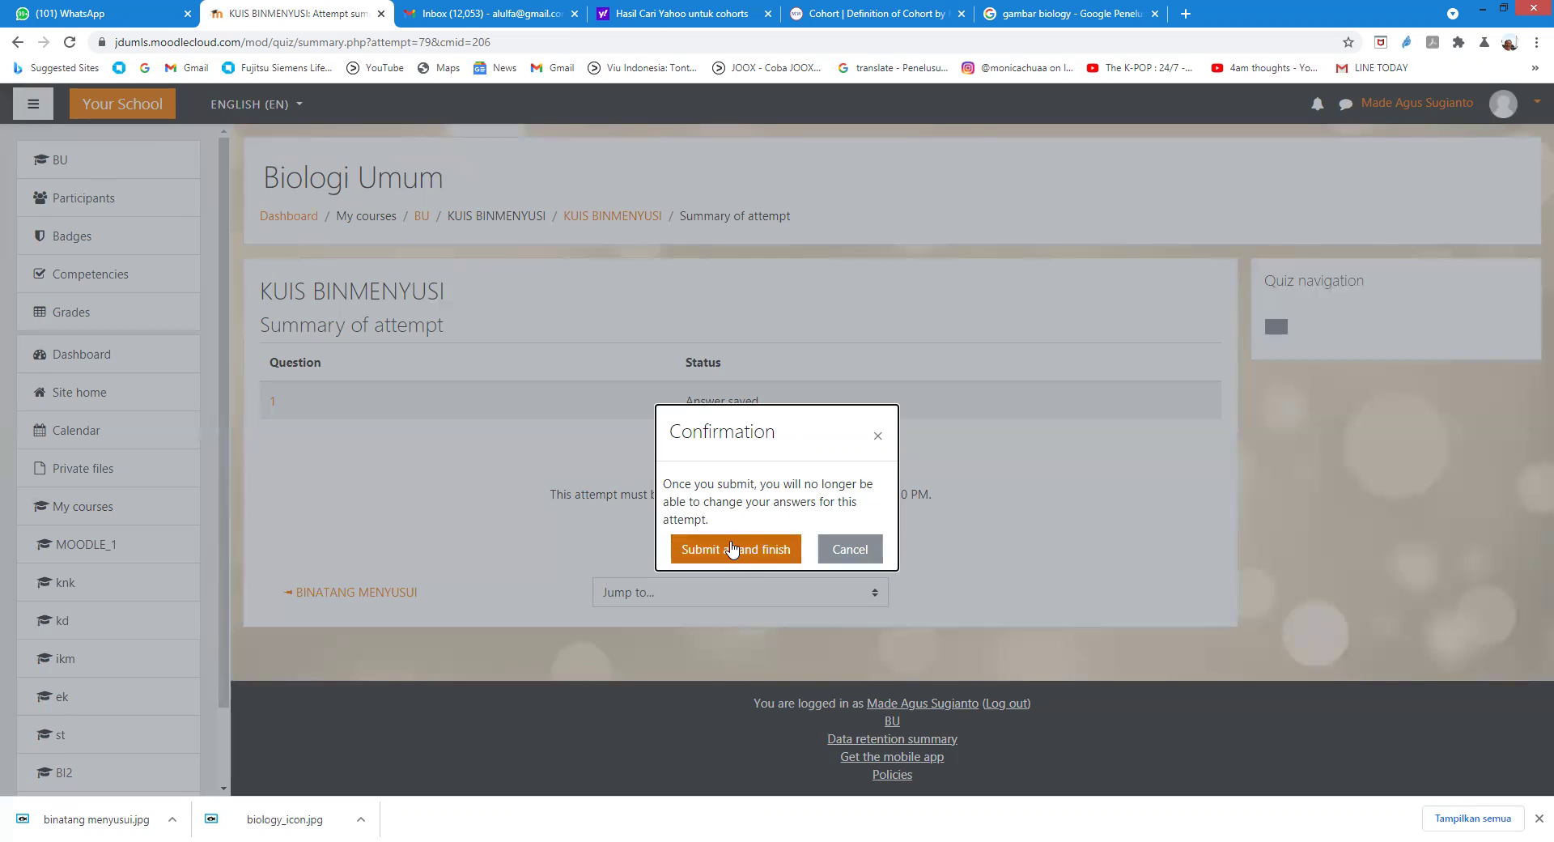
pyautogui.click(722, 550)
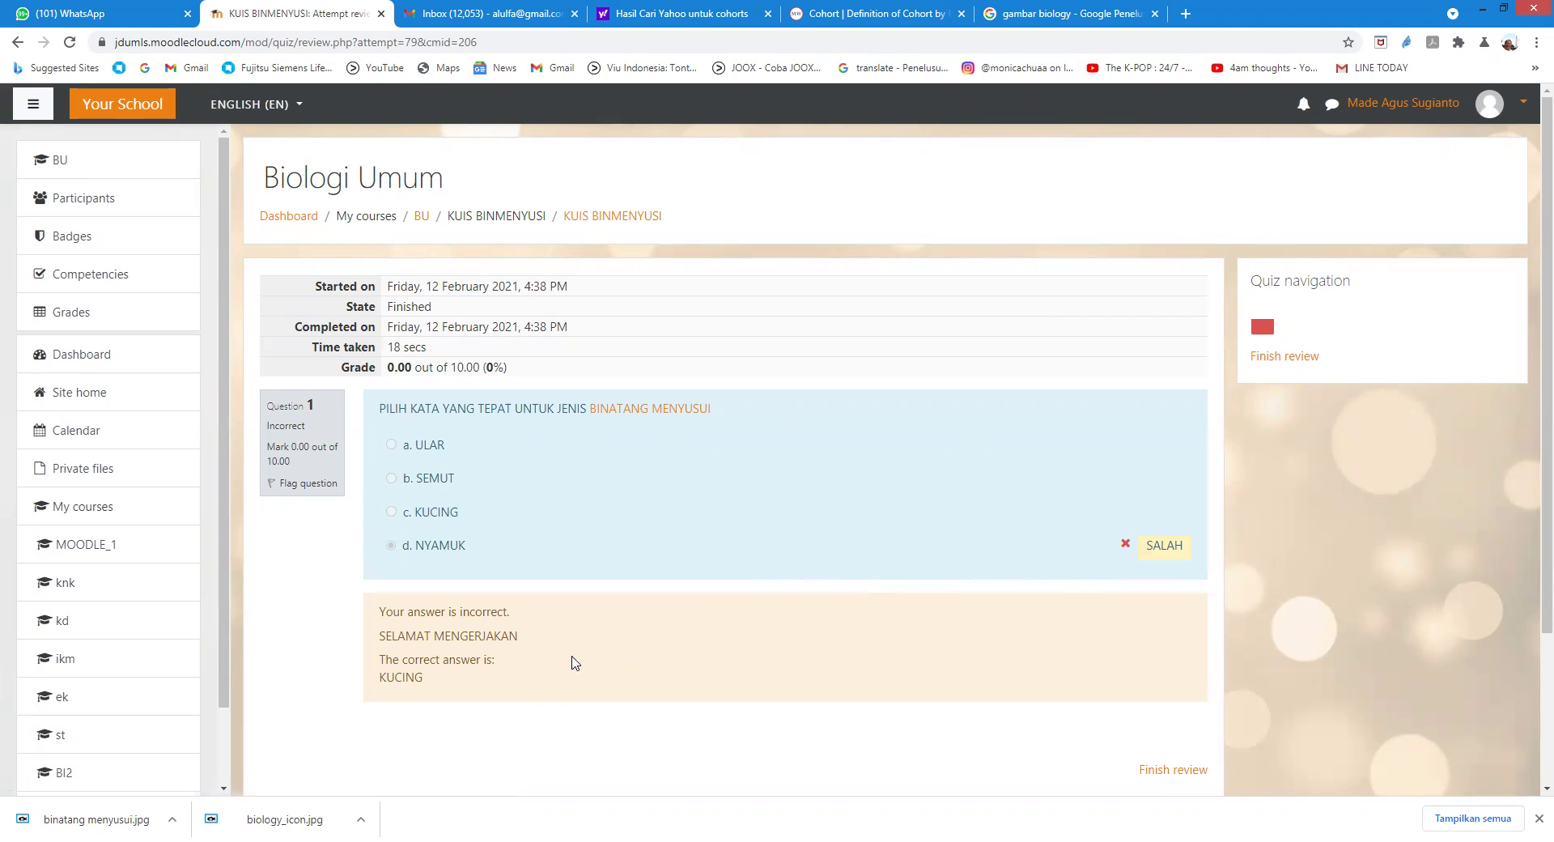
# Step: Check the 0.00 out of 10.00 review, log out, and select the login username field
pyautogui.scroll(-2, 527, 696)
pyautogui.scroll(2, 528, 696)
pyautogui.click(1490, 105)
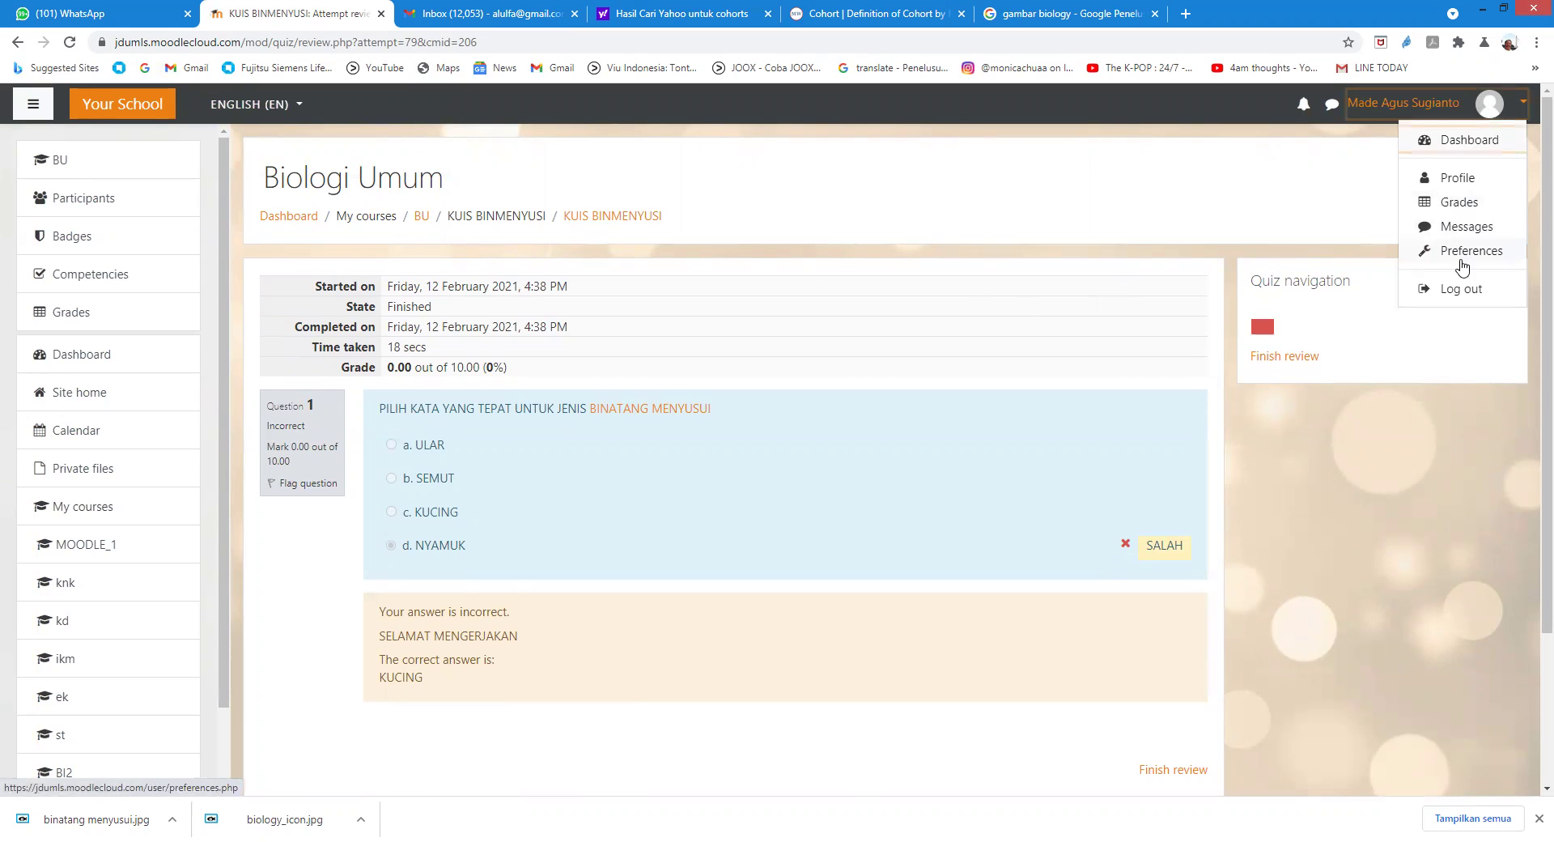
pyautogui.click(1454, 289)
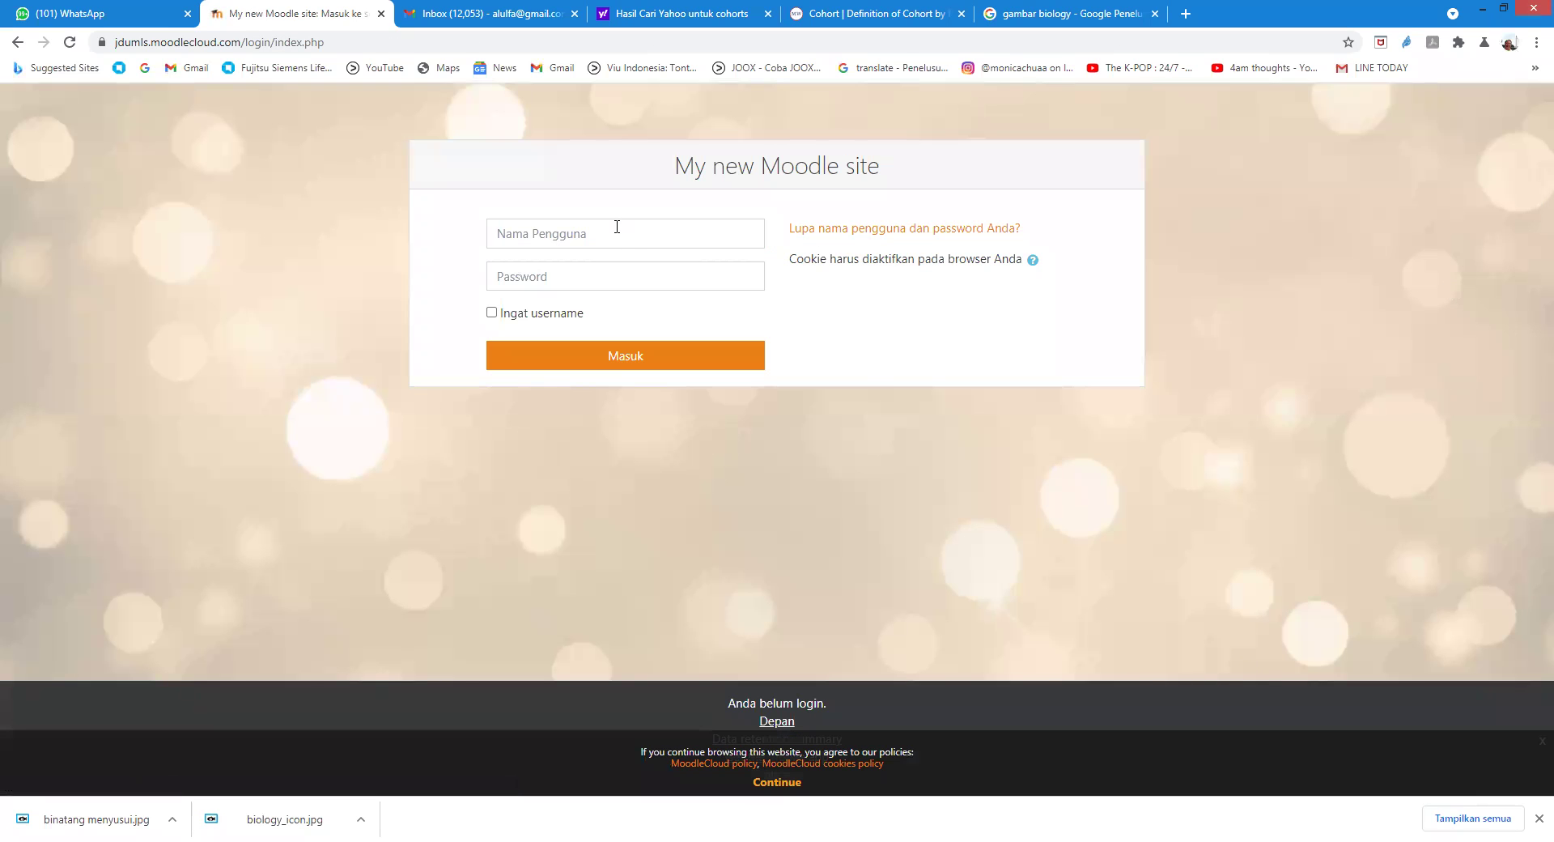
pyautogui.click(618, 231)
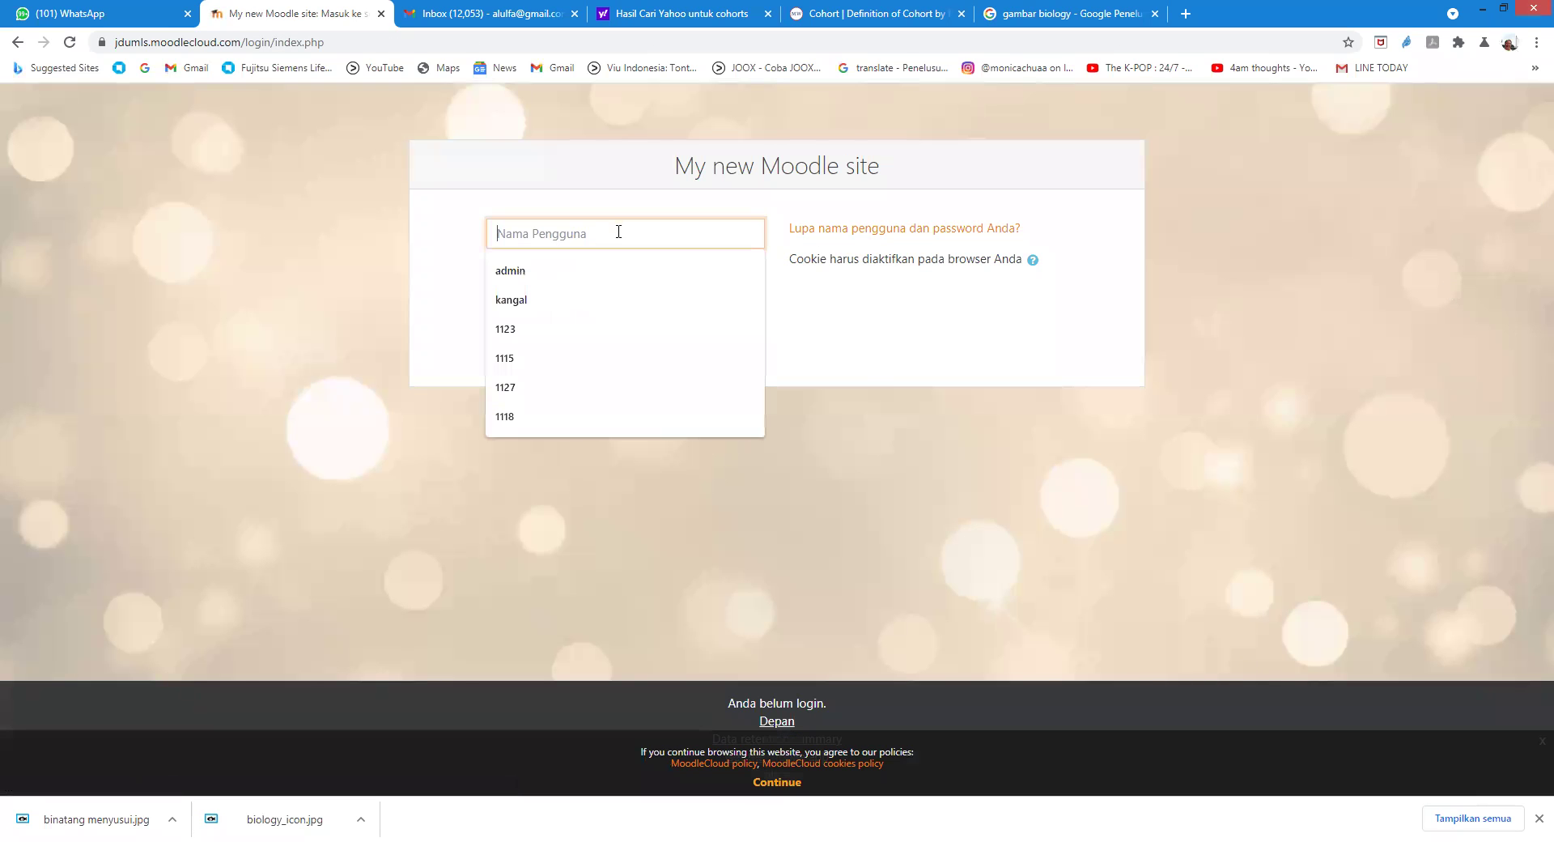
# Step: Sign in as administrator using the saved admin username and the admin password
pyautogui.click(503, 269)
pyautogui.click(567, 282)
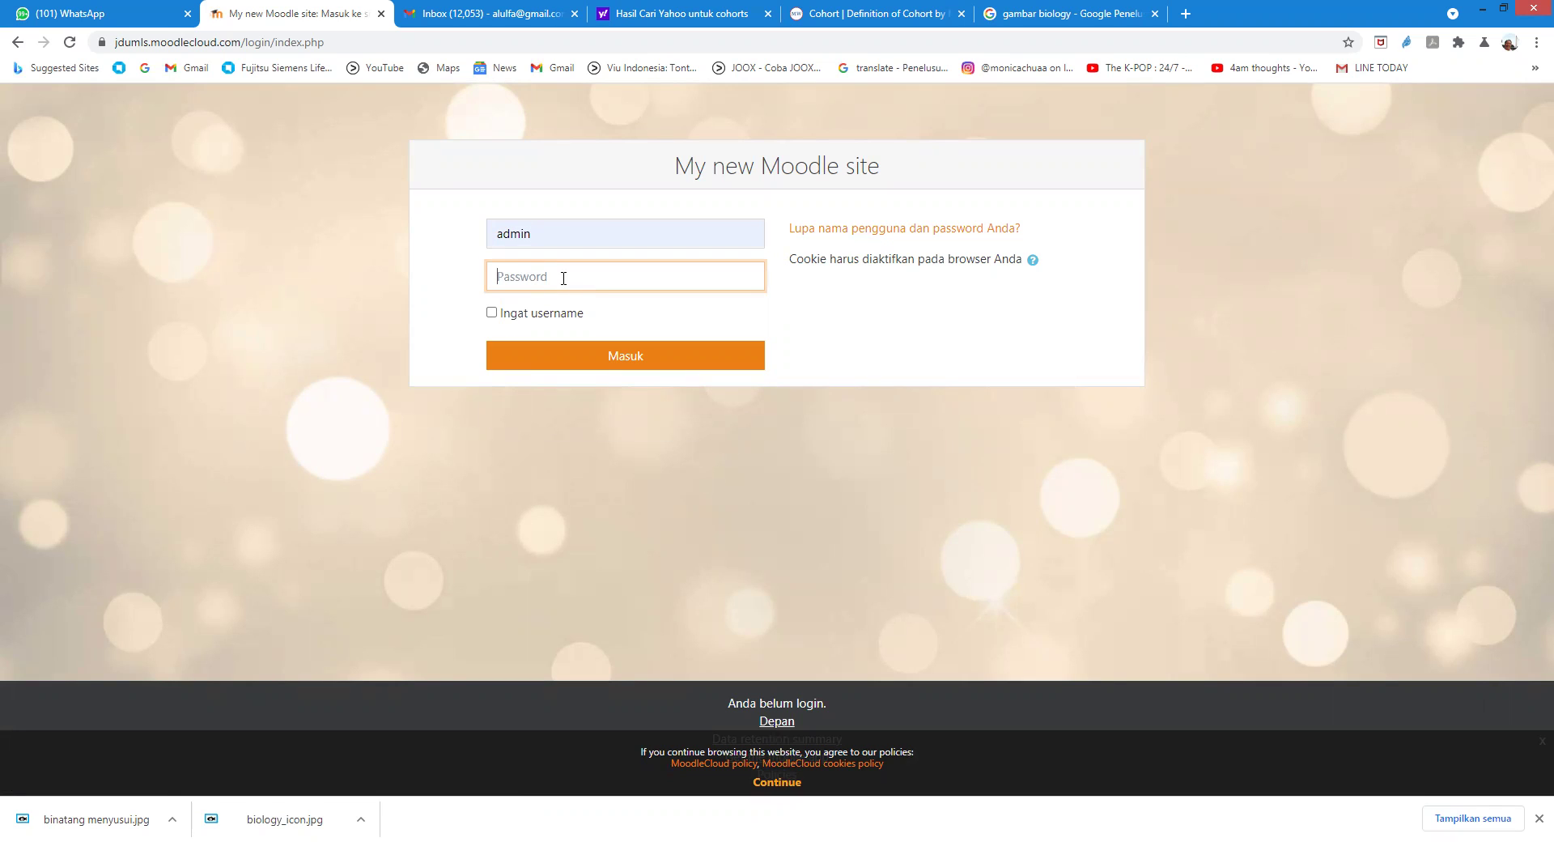
pyautogui.write('•')
pyautogui.click(624, 363)
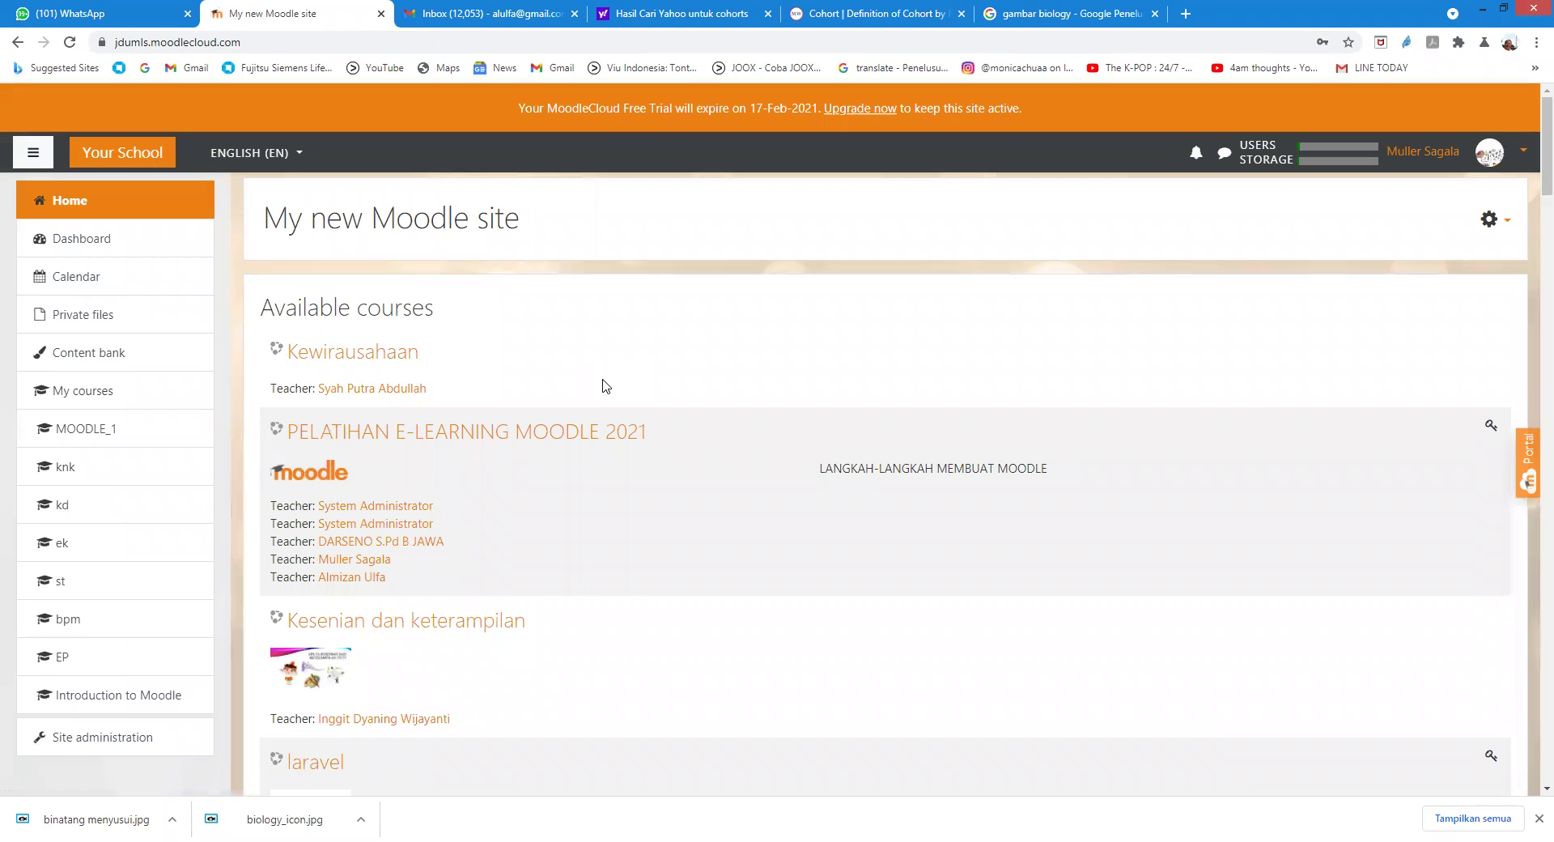
# Step: Scroll down the Available courses list and open the Biologi Umum course
pyautogui.scroll(-3, 601, 388)
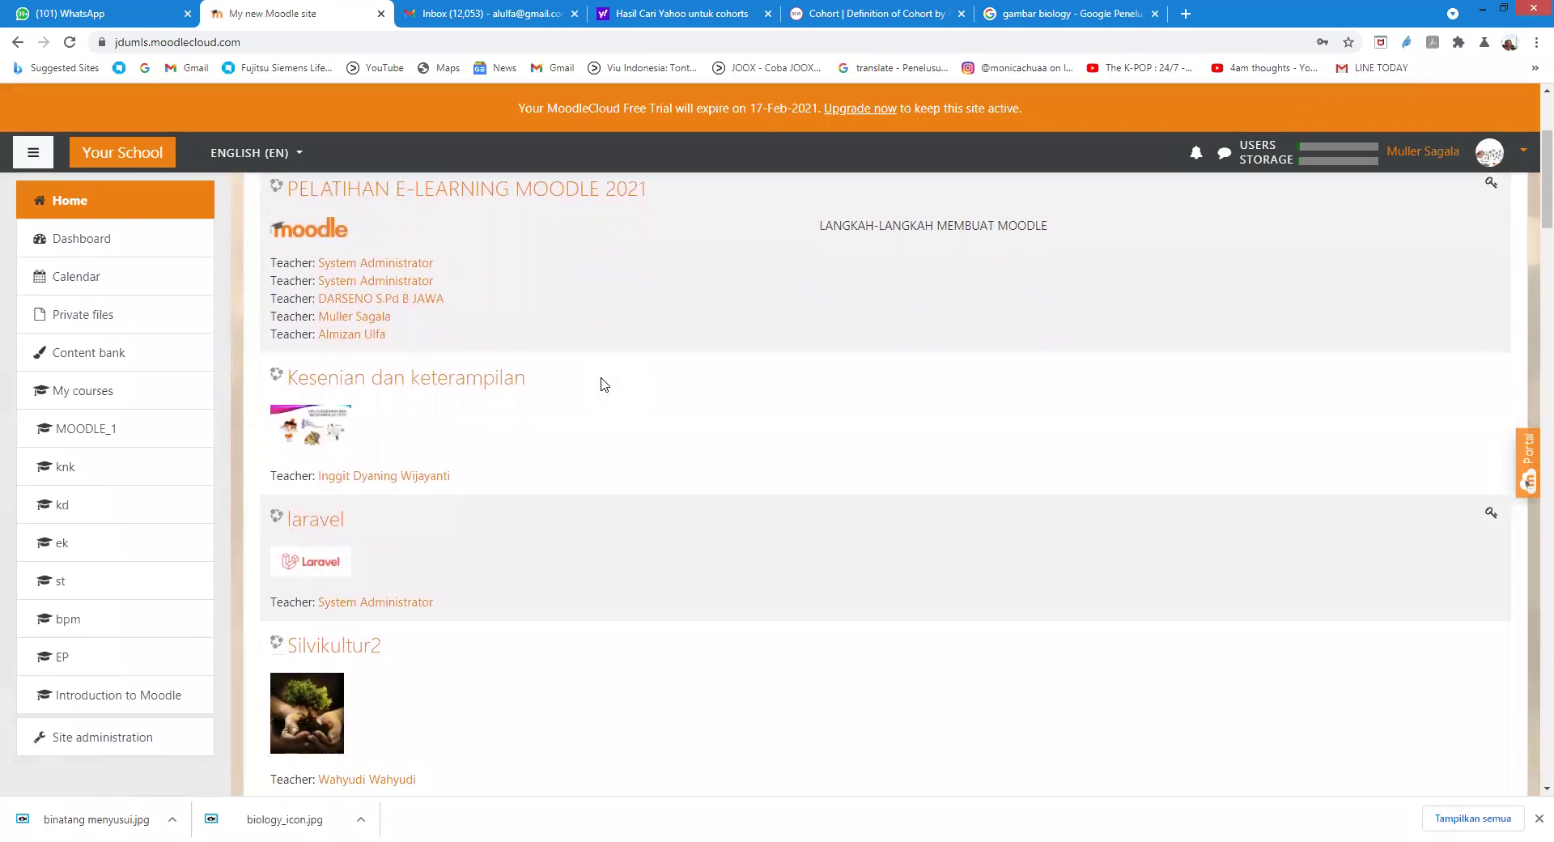
pyautogui.scroll(2, 598, 383)
pyautogui.scroll(-1, 492, 373)
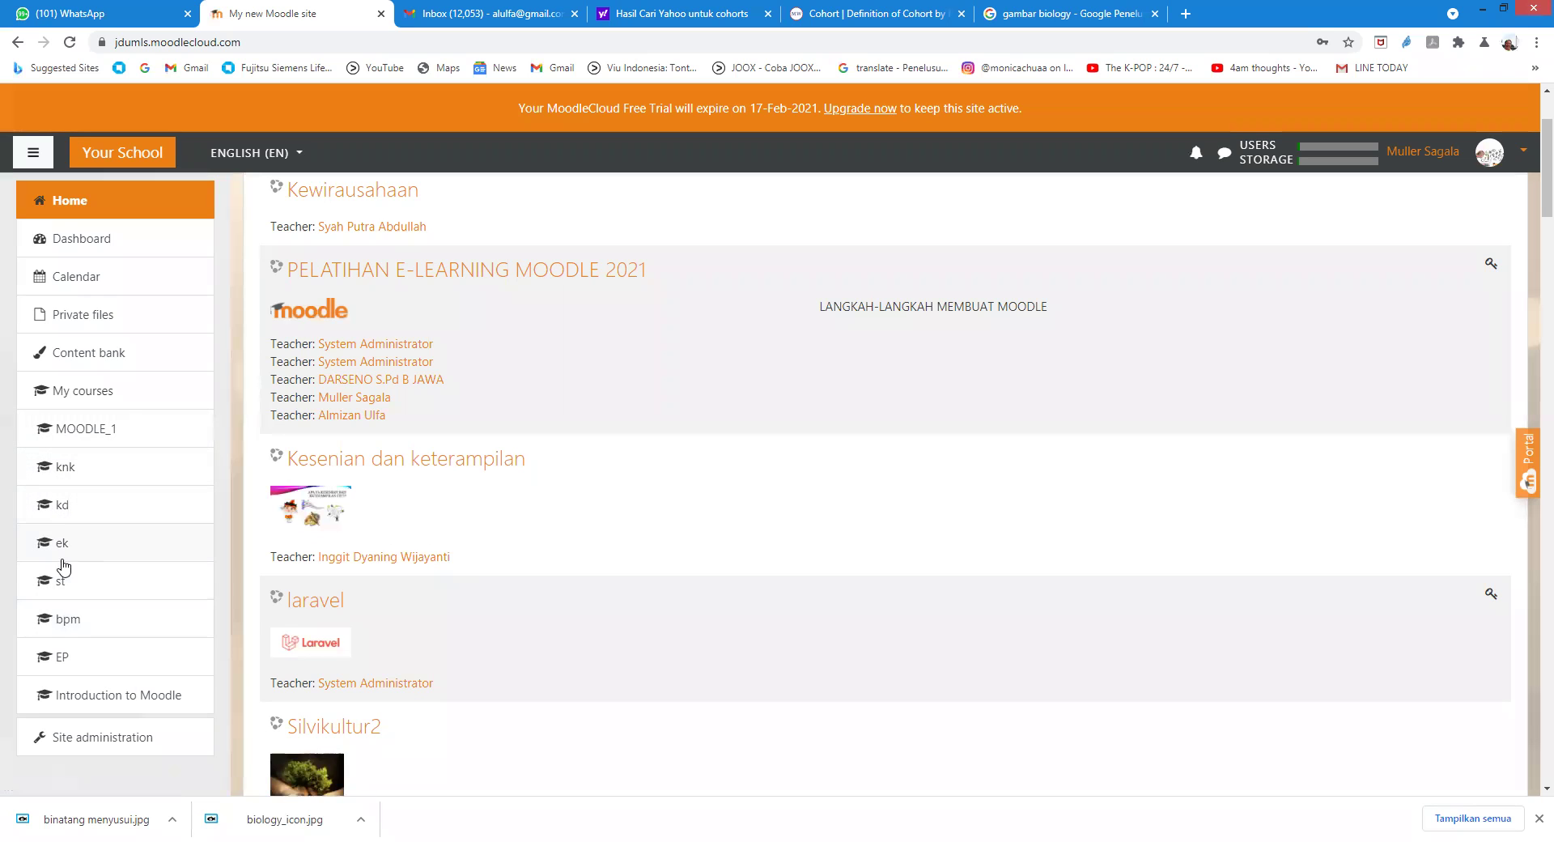
pyautogui.scroll(-6, 524, 581)
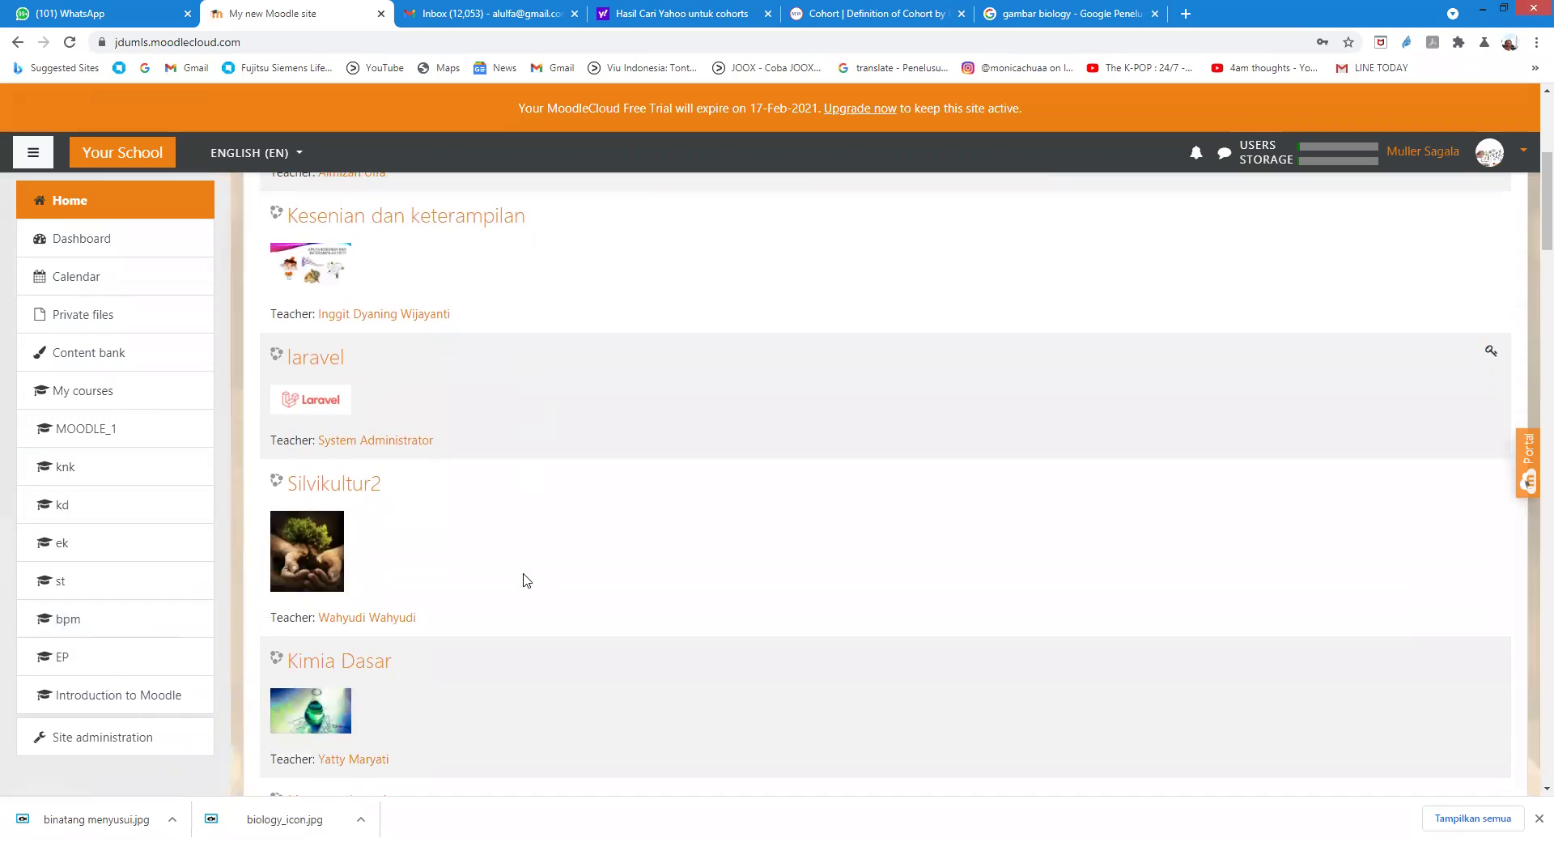
pyautogui.scroll(-9, 522, 620)
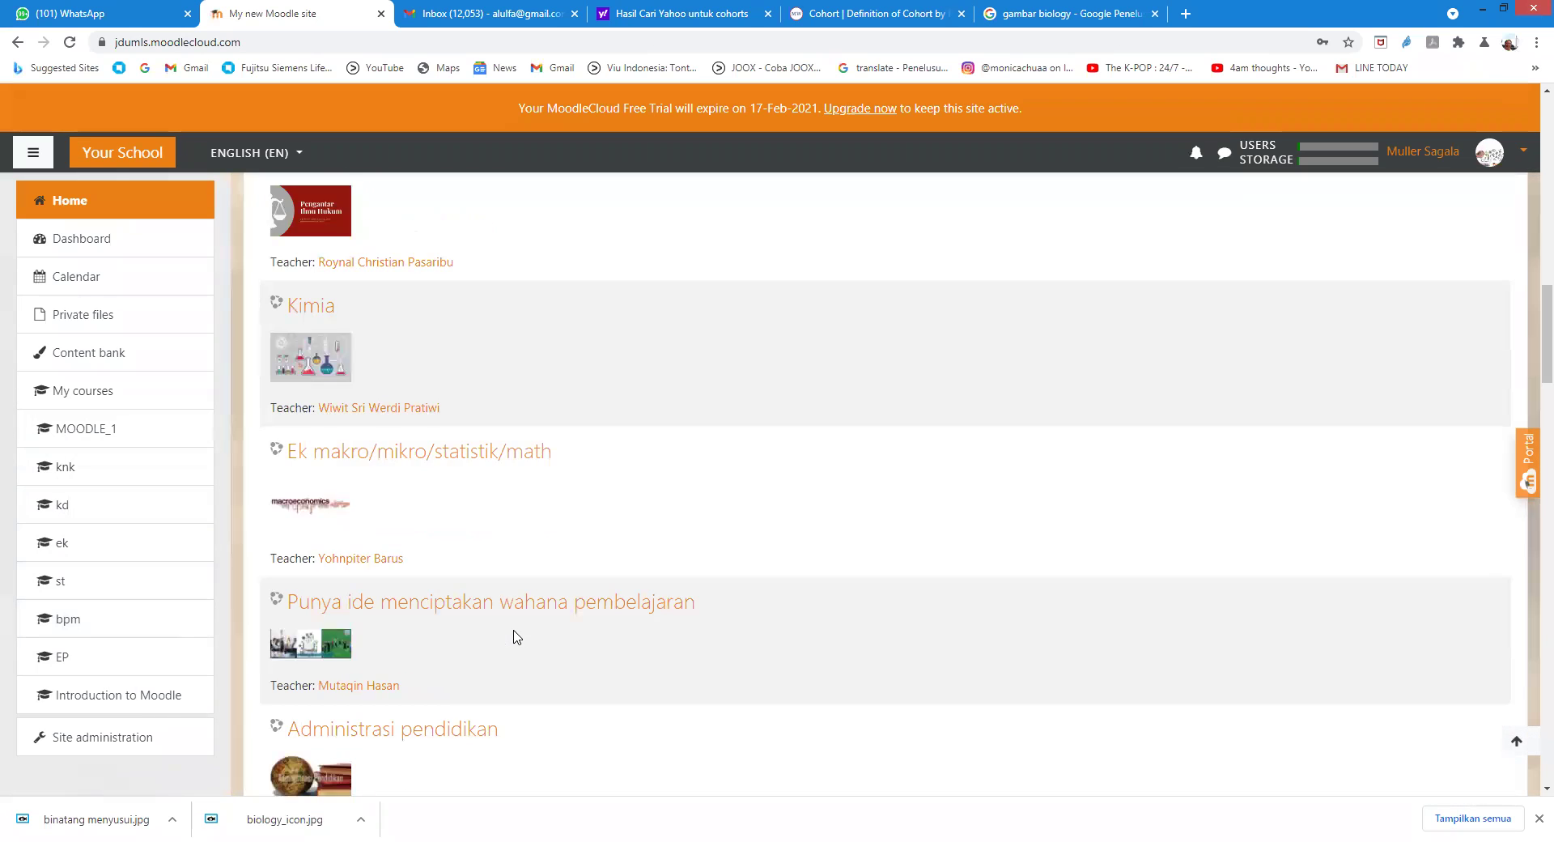
pyautogui.scroll(-9, 513, 635)
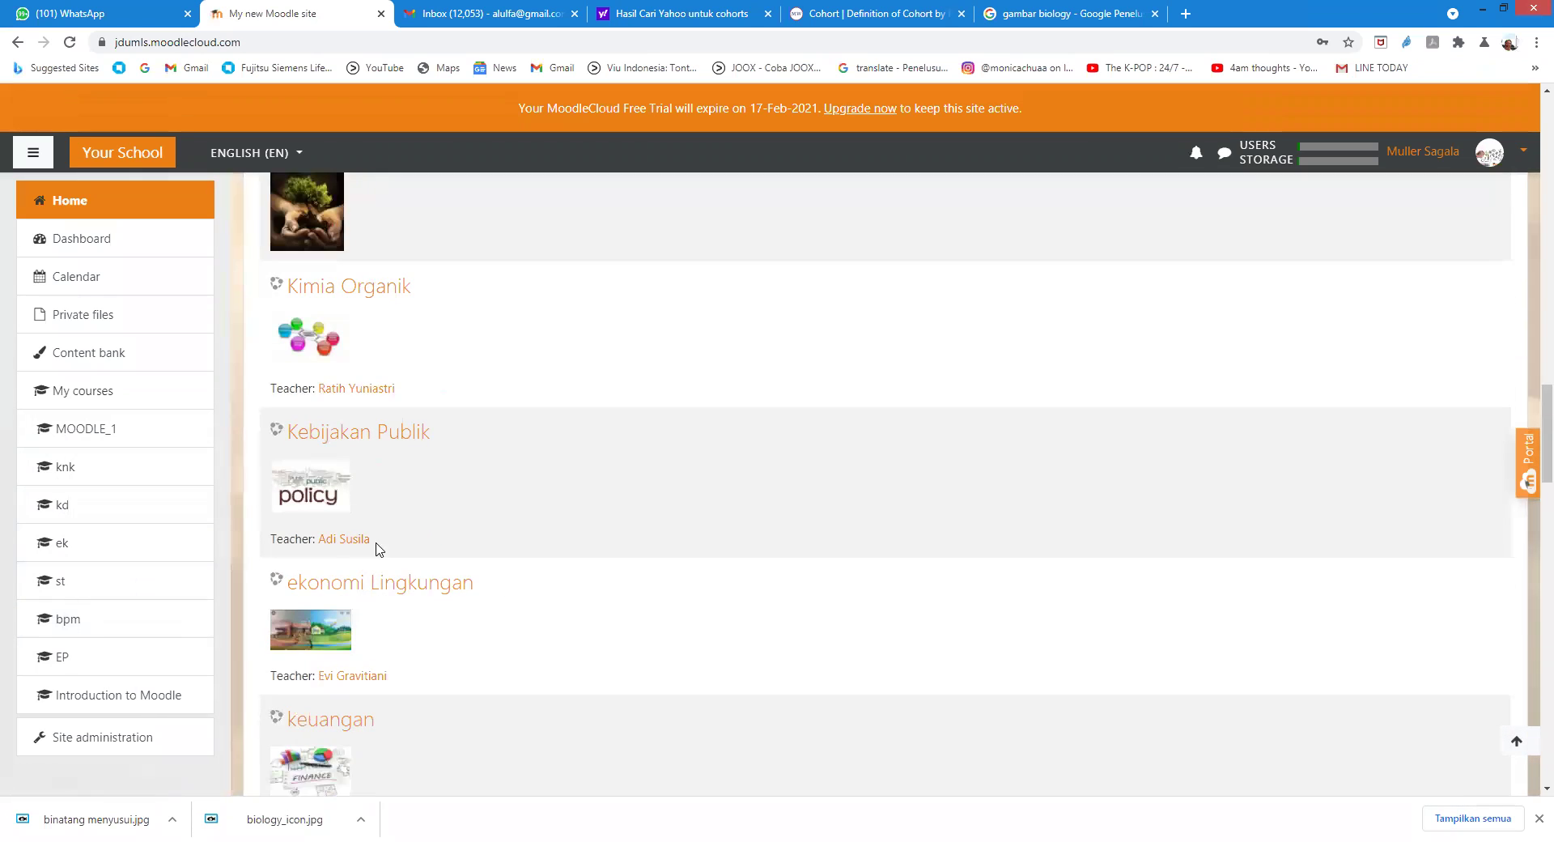
pyautogui.scroll(-4, 320, 539)
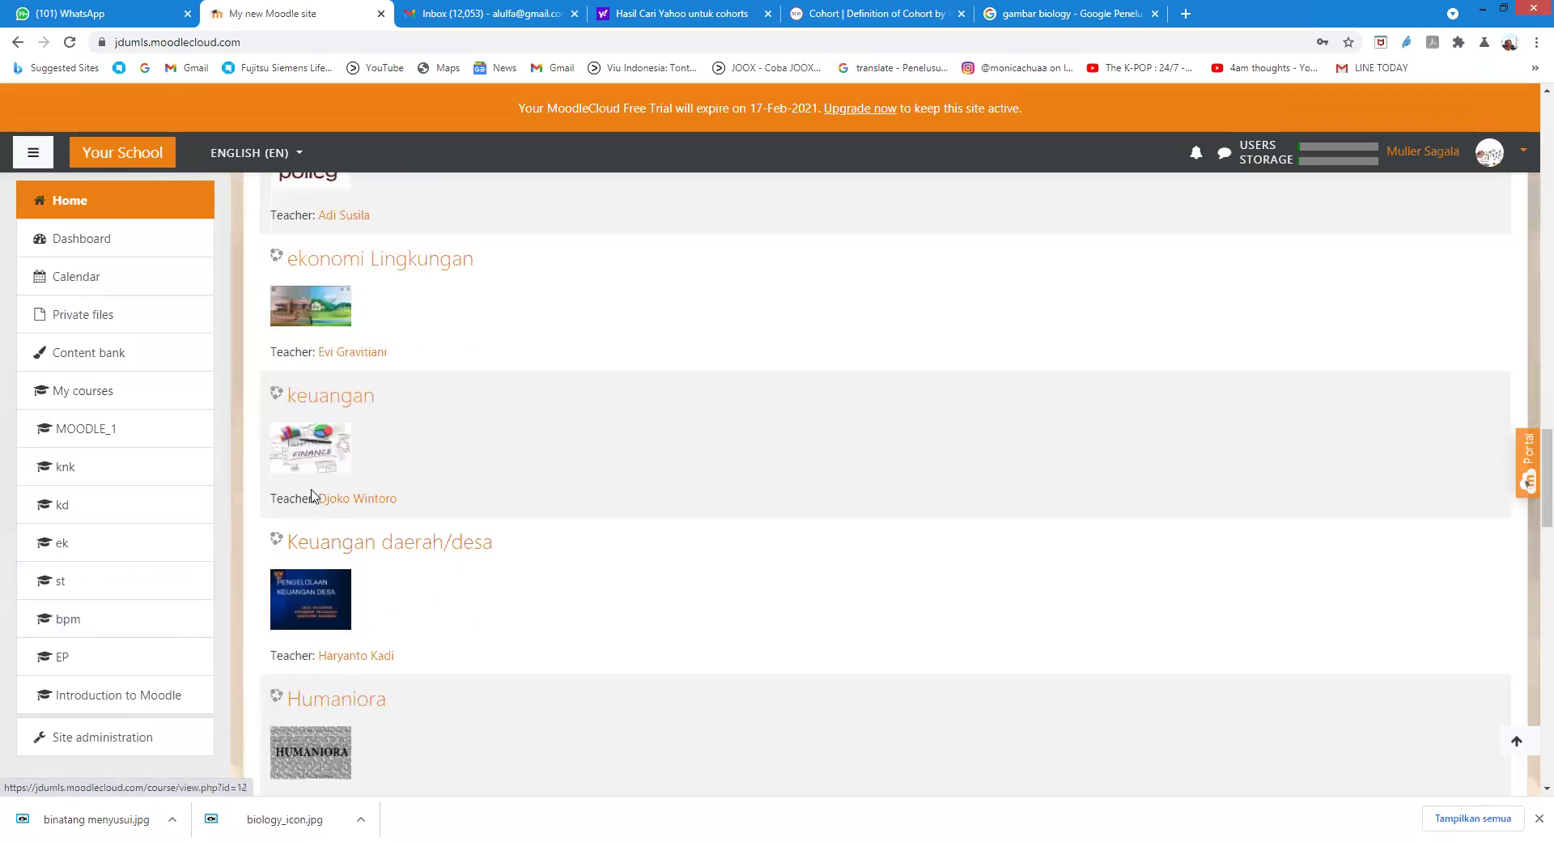
pyautogui.scroll(-7, 308, 529)
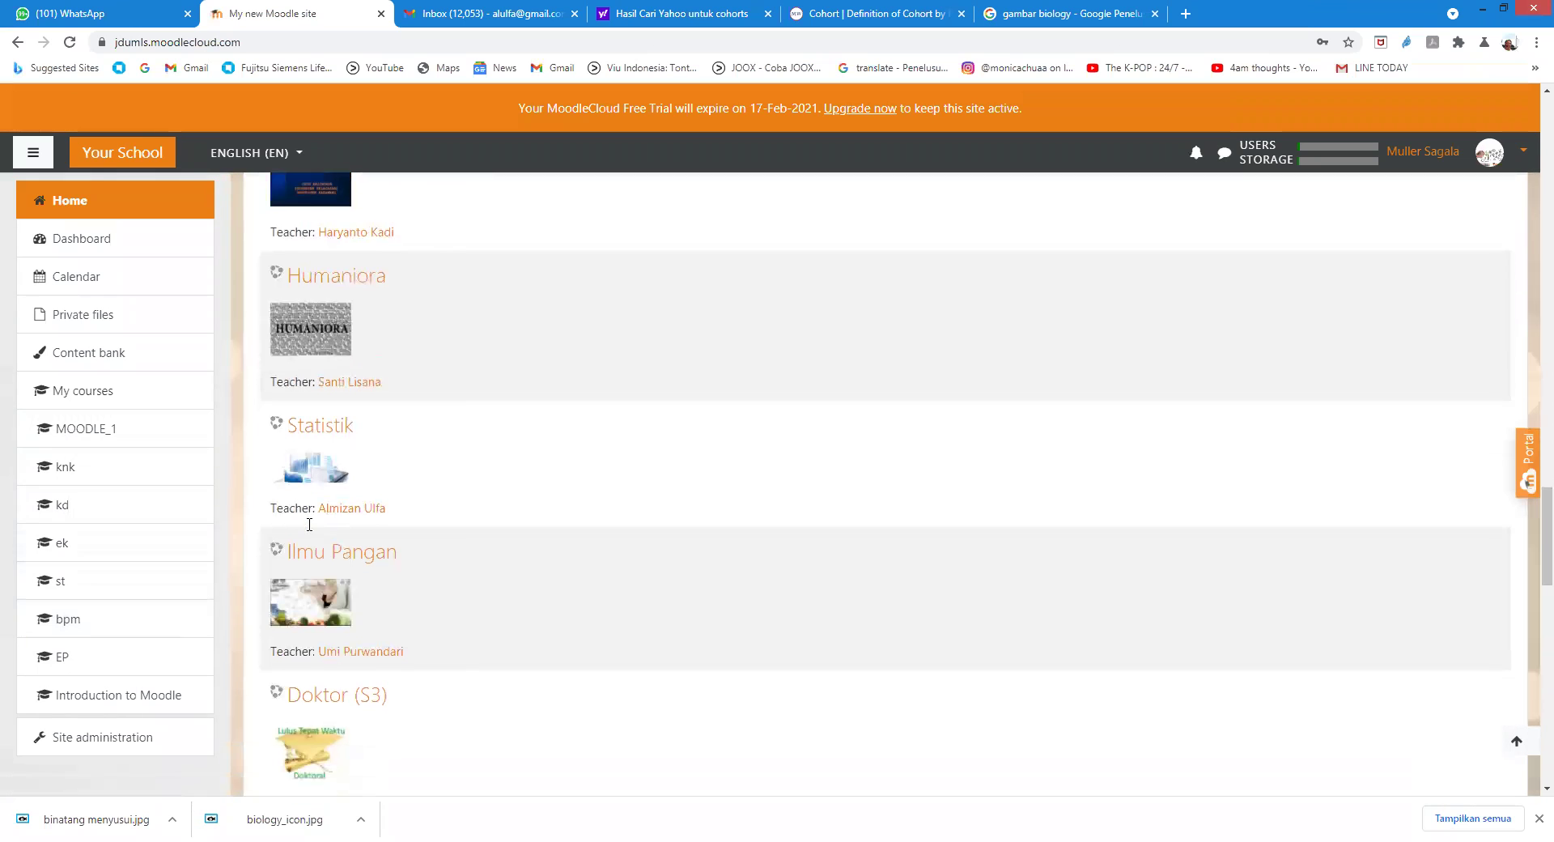
pyautogui.scroll(-11, 310, 524)
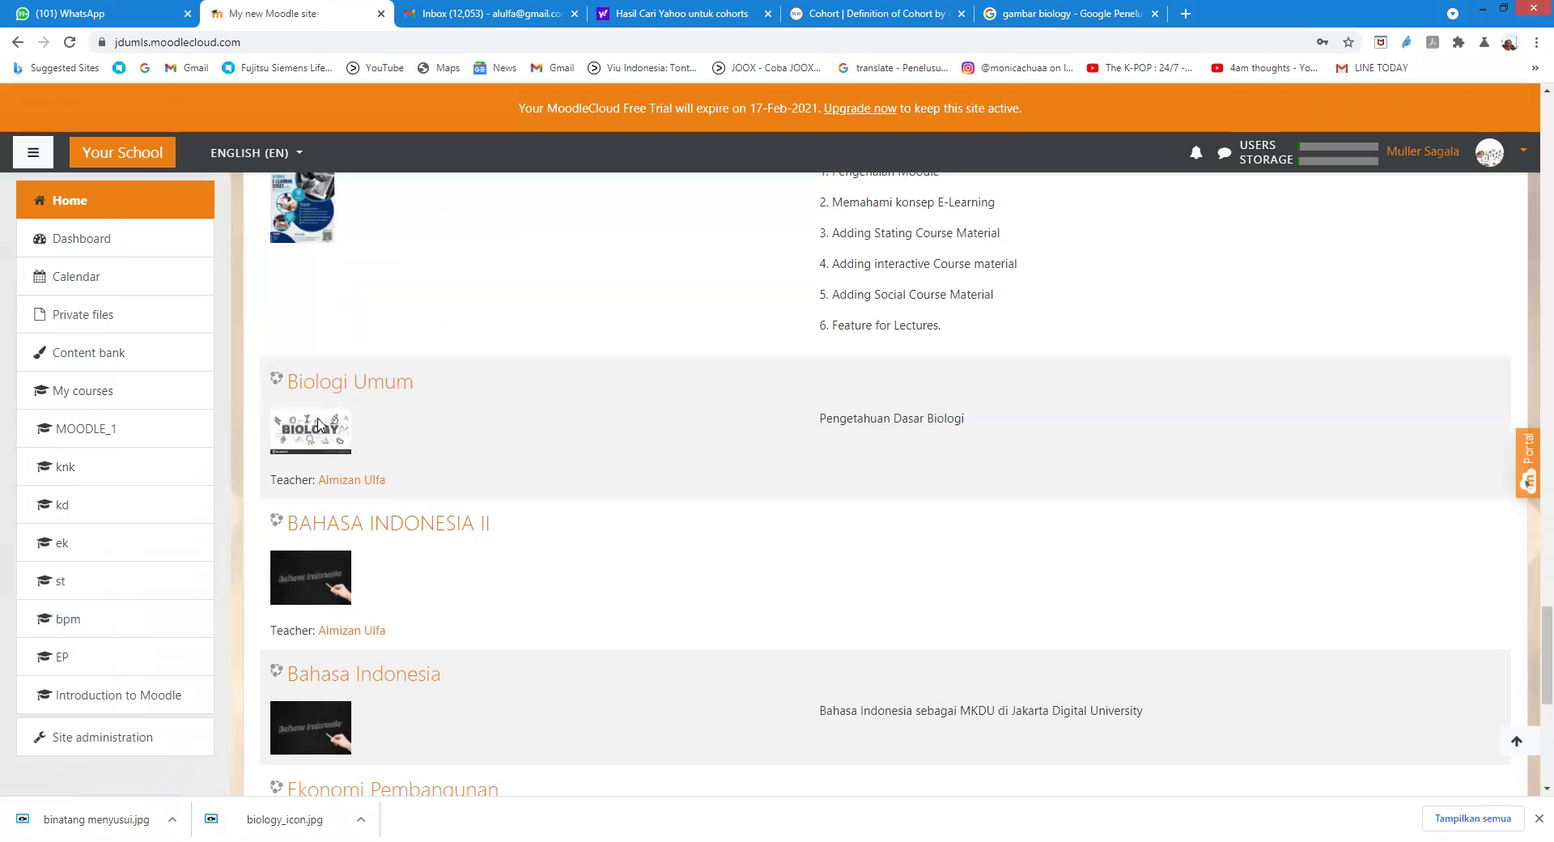
pyautogui.click(316, 391)
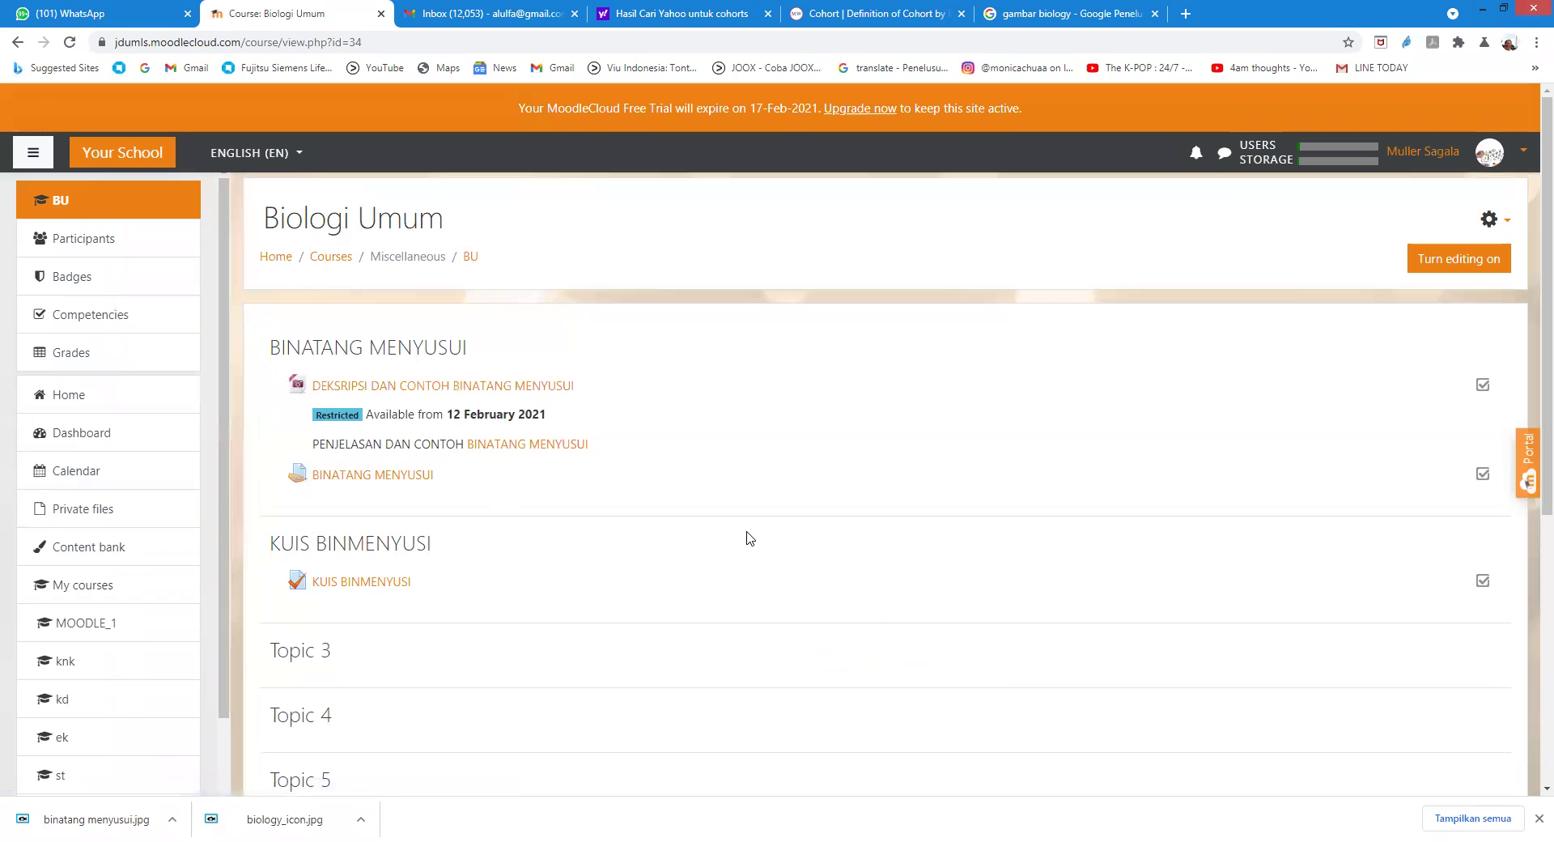
# Step: Review the KUIS BINMENYUSI report of 3 attempts, then return to Biologi Umum via breadcrumb
pyautogui.click(356, 579)
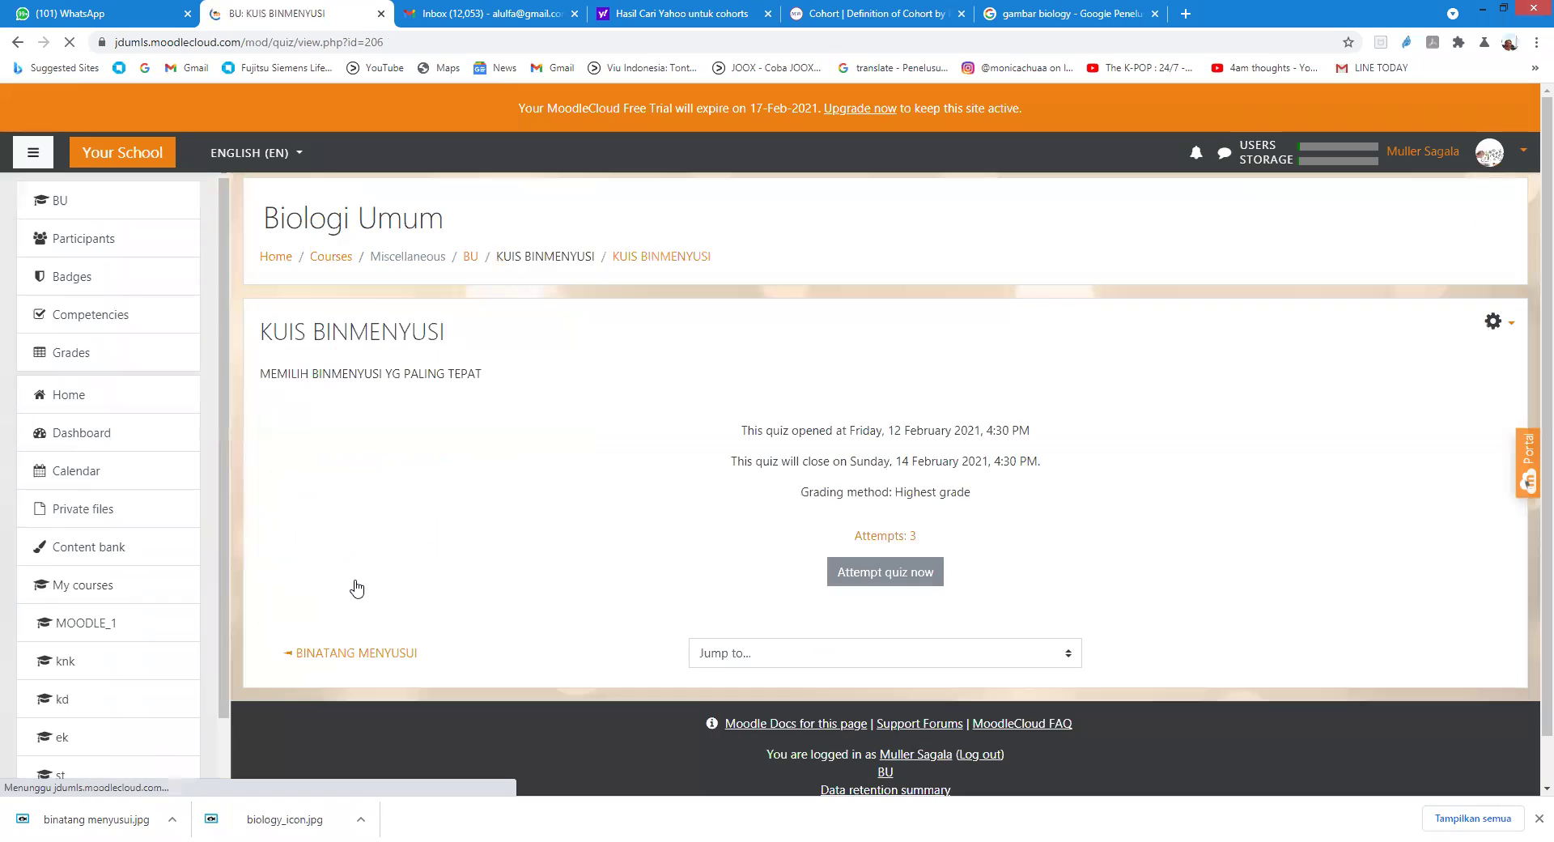
pyautogui.click(894, 540)
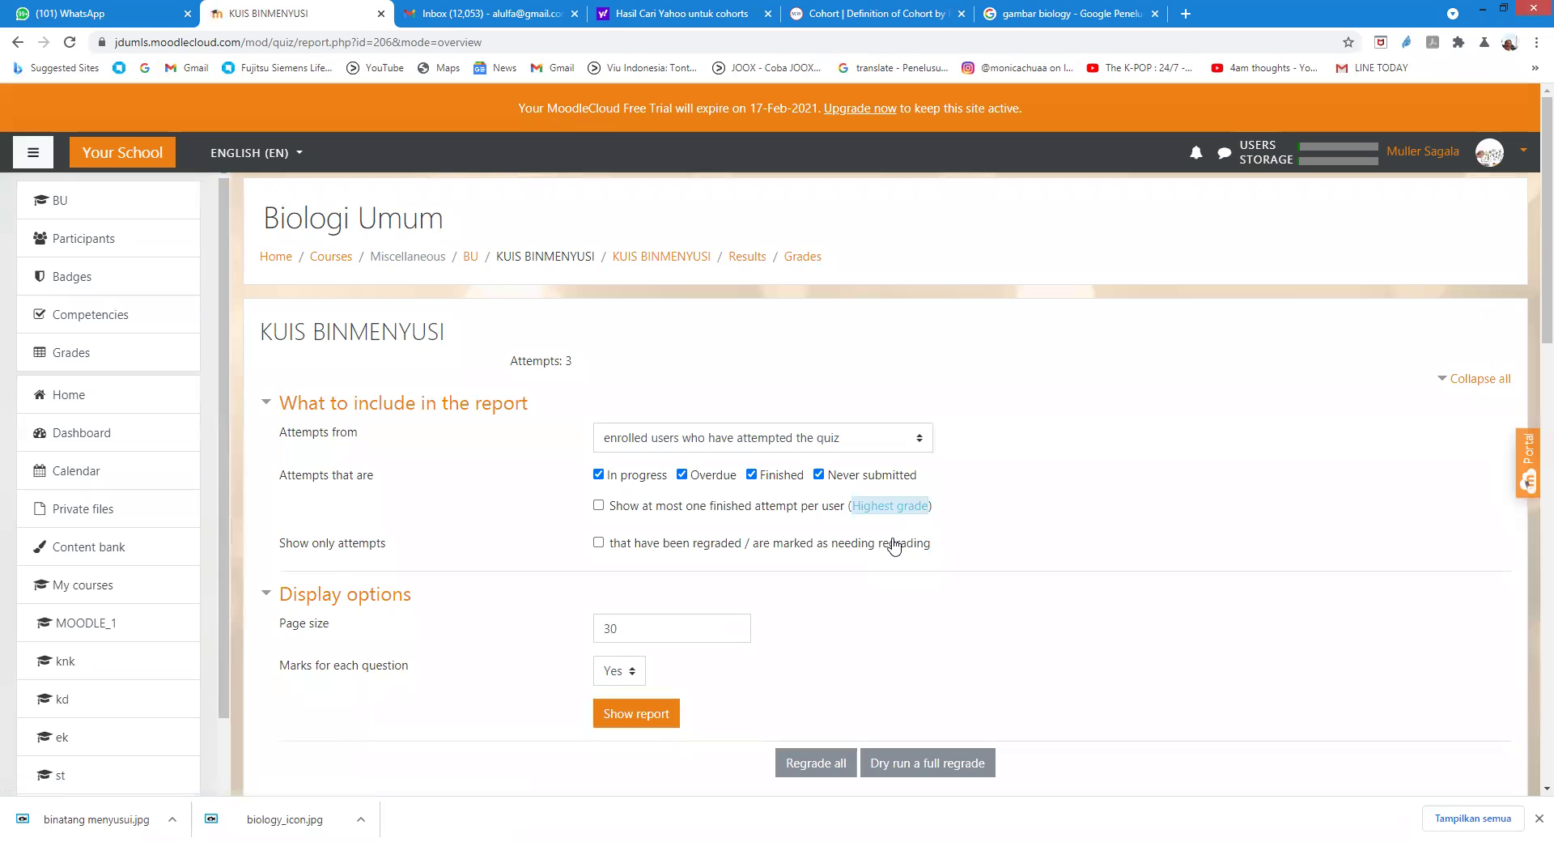
pyautogui.scroll(-5, 943, 607)
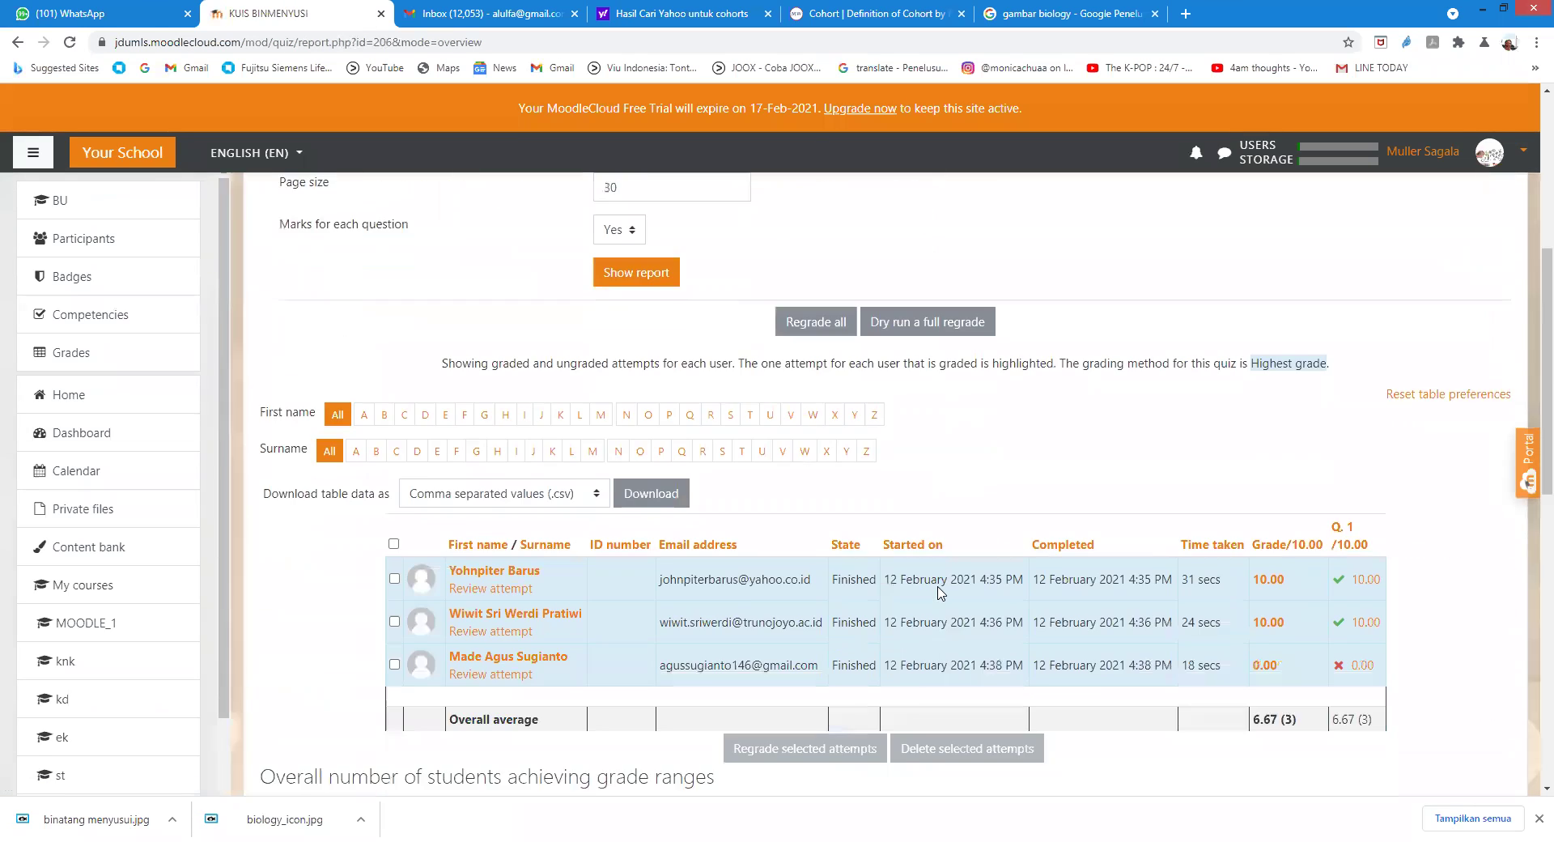
pyautogui.scroll(-2, 939, 593)
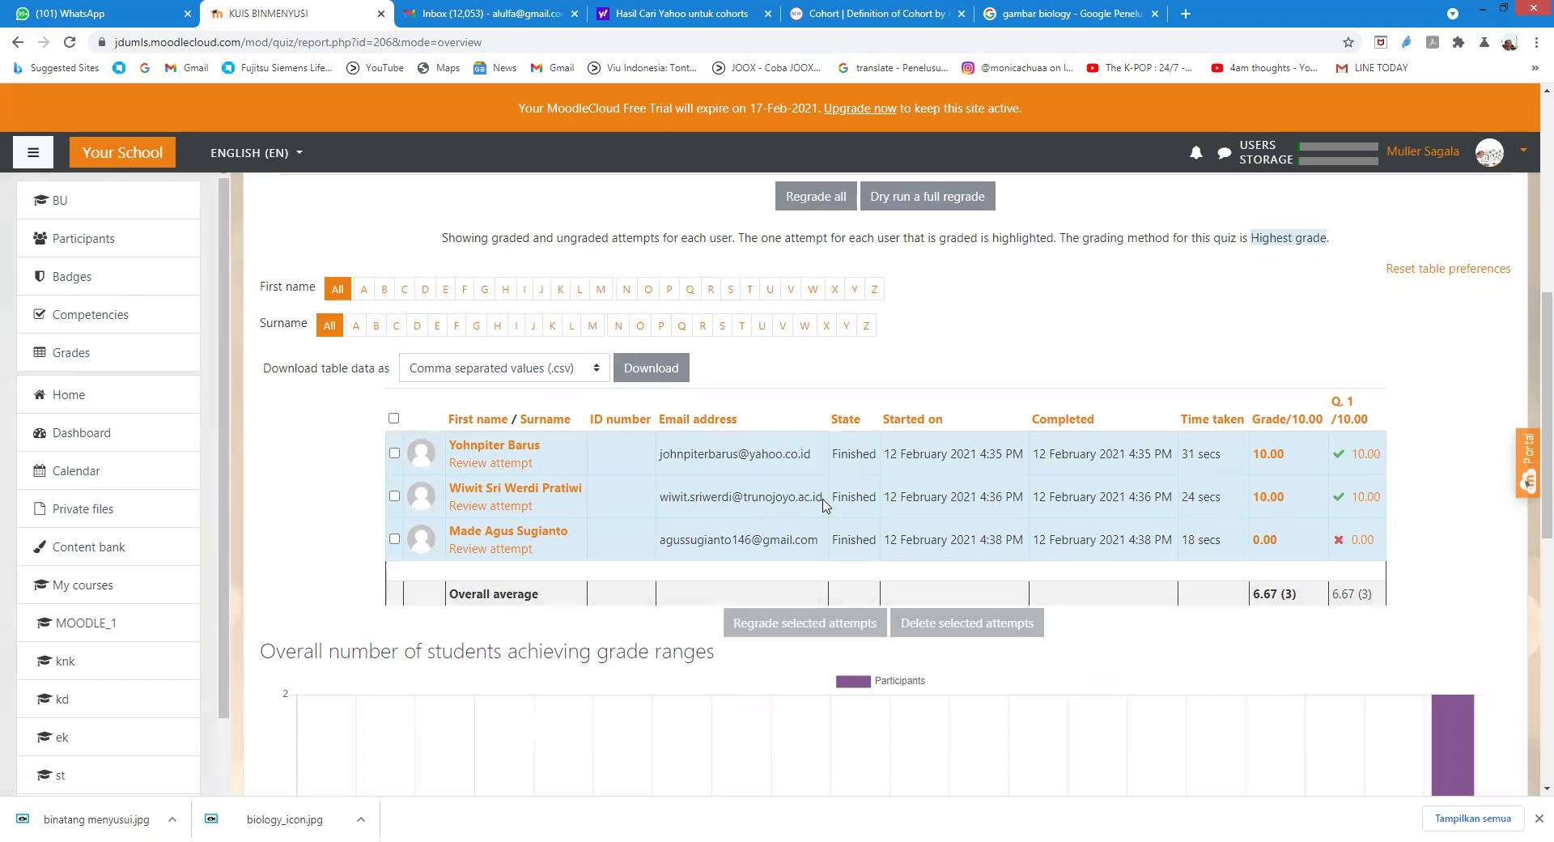
pyautogui.scroll(7, 1054, 534)
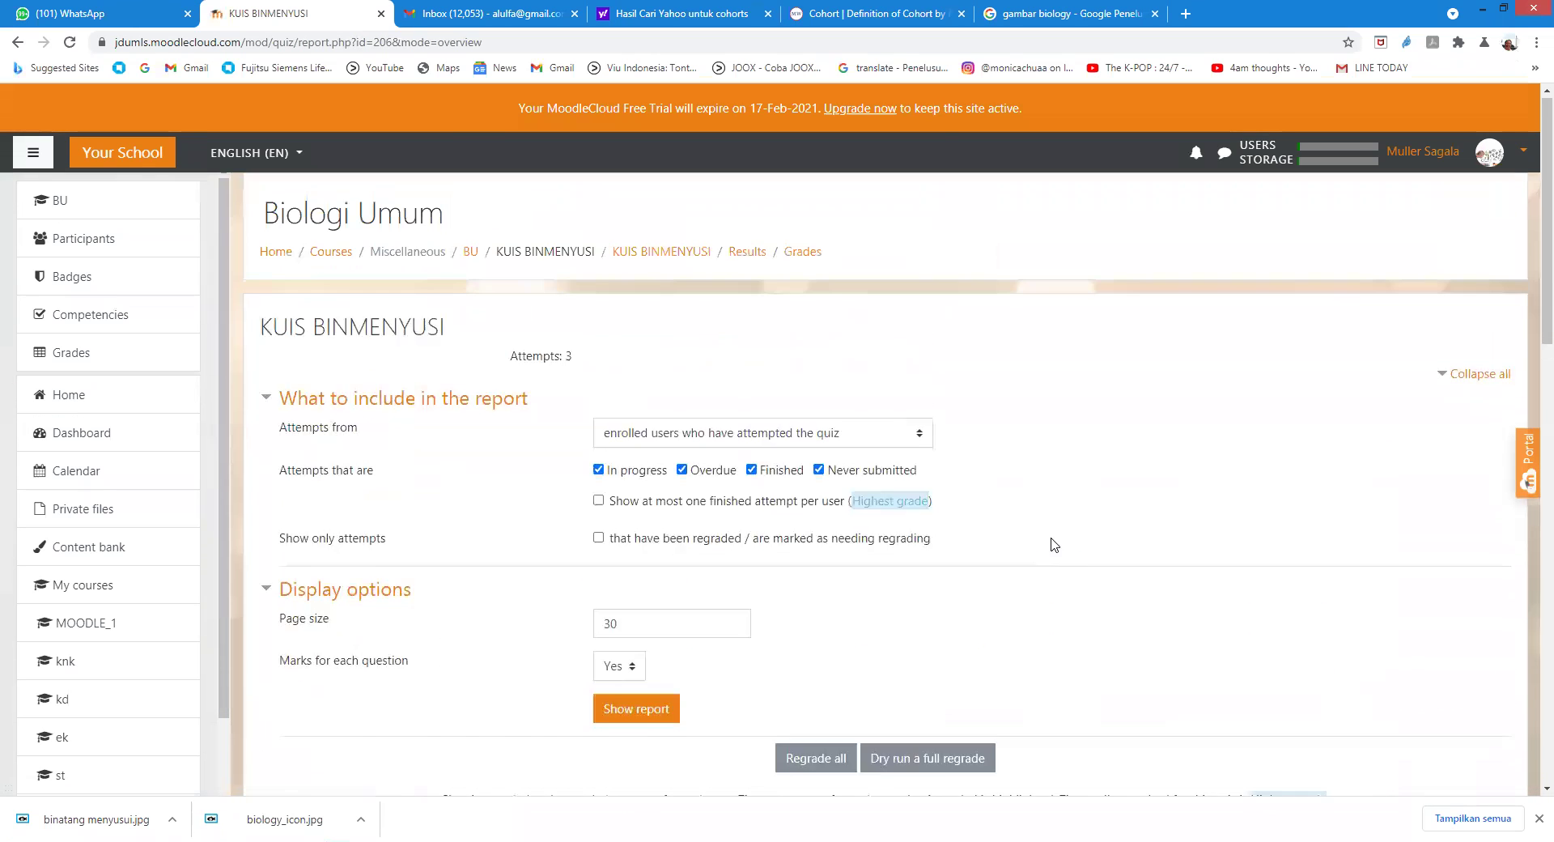
pyautogui.scroll(-6, 1052, 538)
pyautogui.scroll(6, 1047, 534)
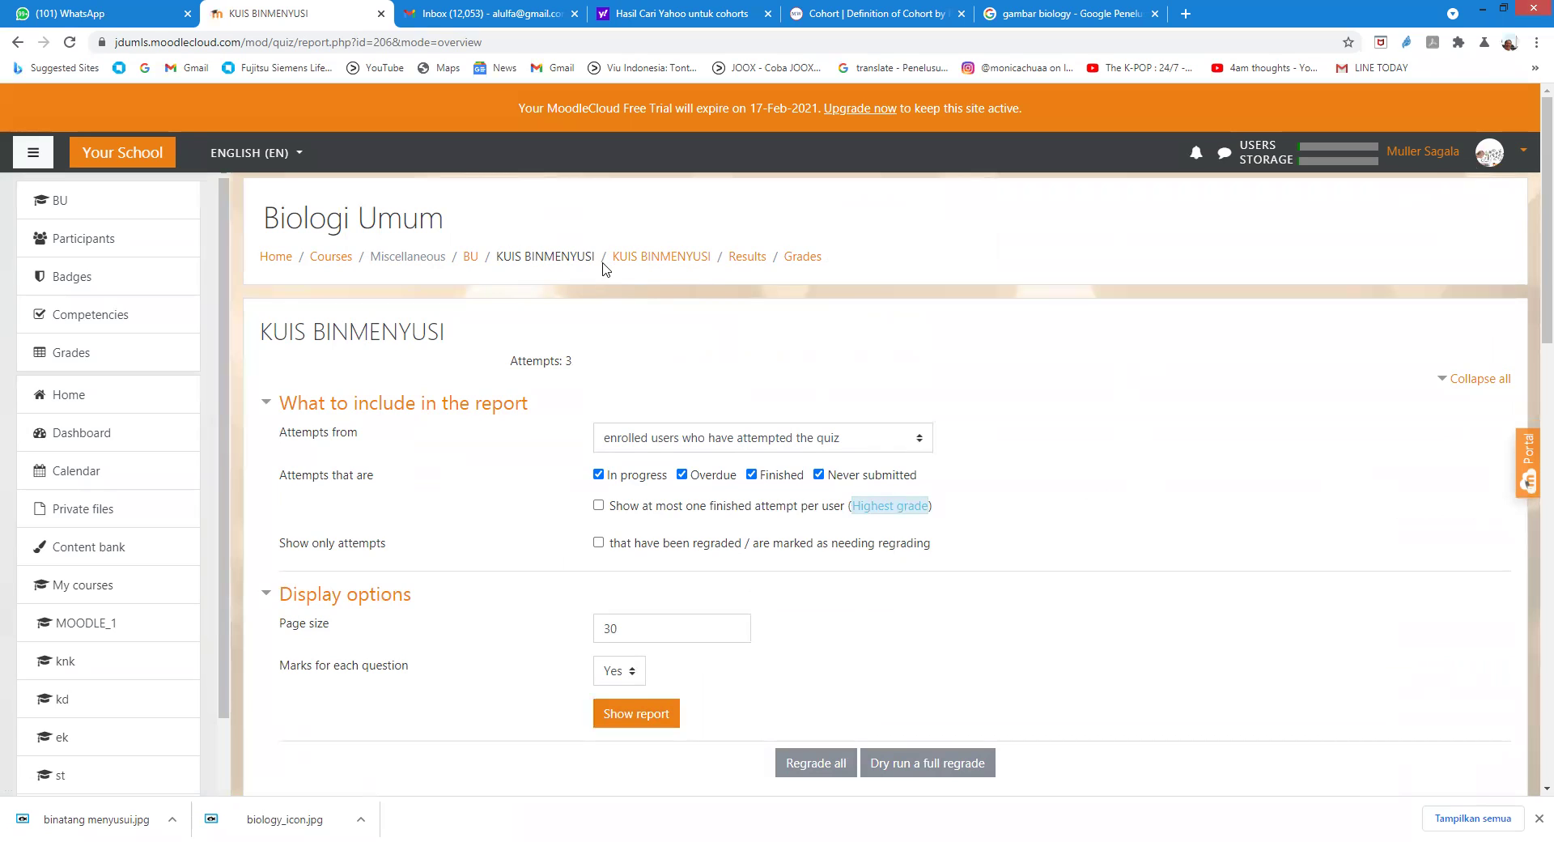
pyautogui.click(471, 257)
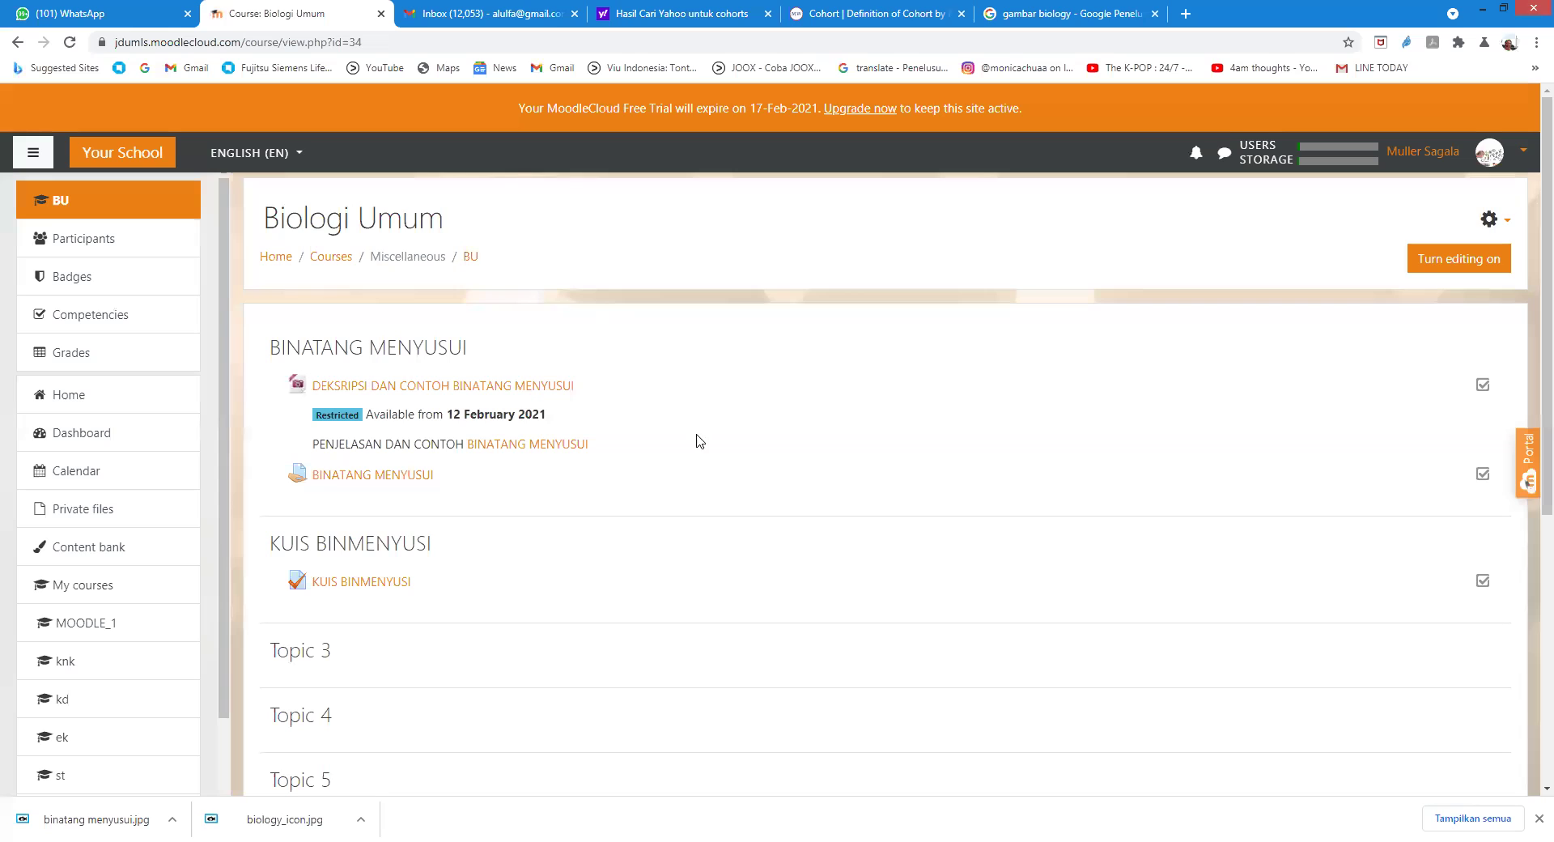
# Step: Turn editing on and rename Topic 3 to 'KUIS BINATANG PELIHARAAN', then open its activity chooser
pyautogui.scroll(-2, 696, 465)
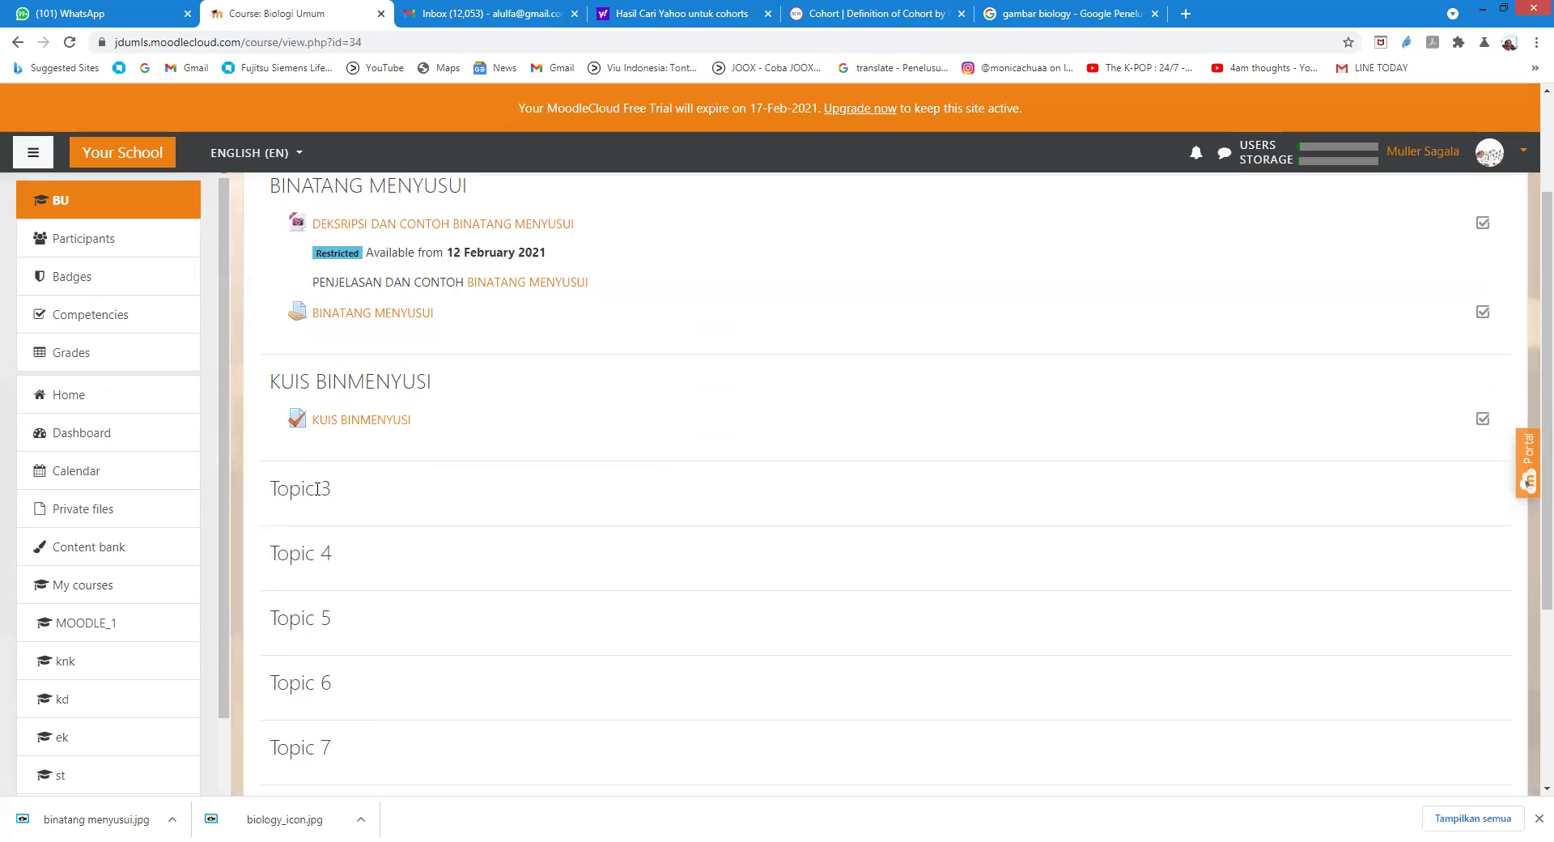
pyautogui.scroll(2, 1440, 445)
pyautogui.click(1491, 272)
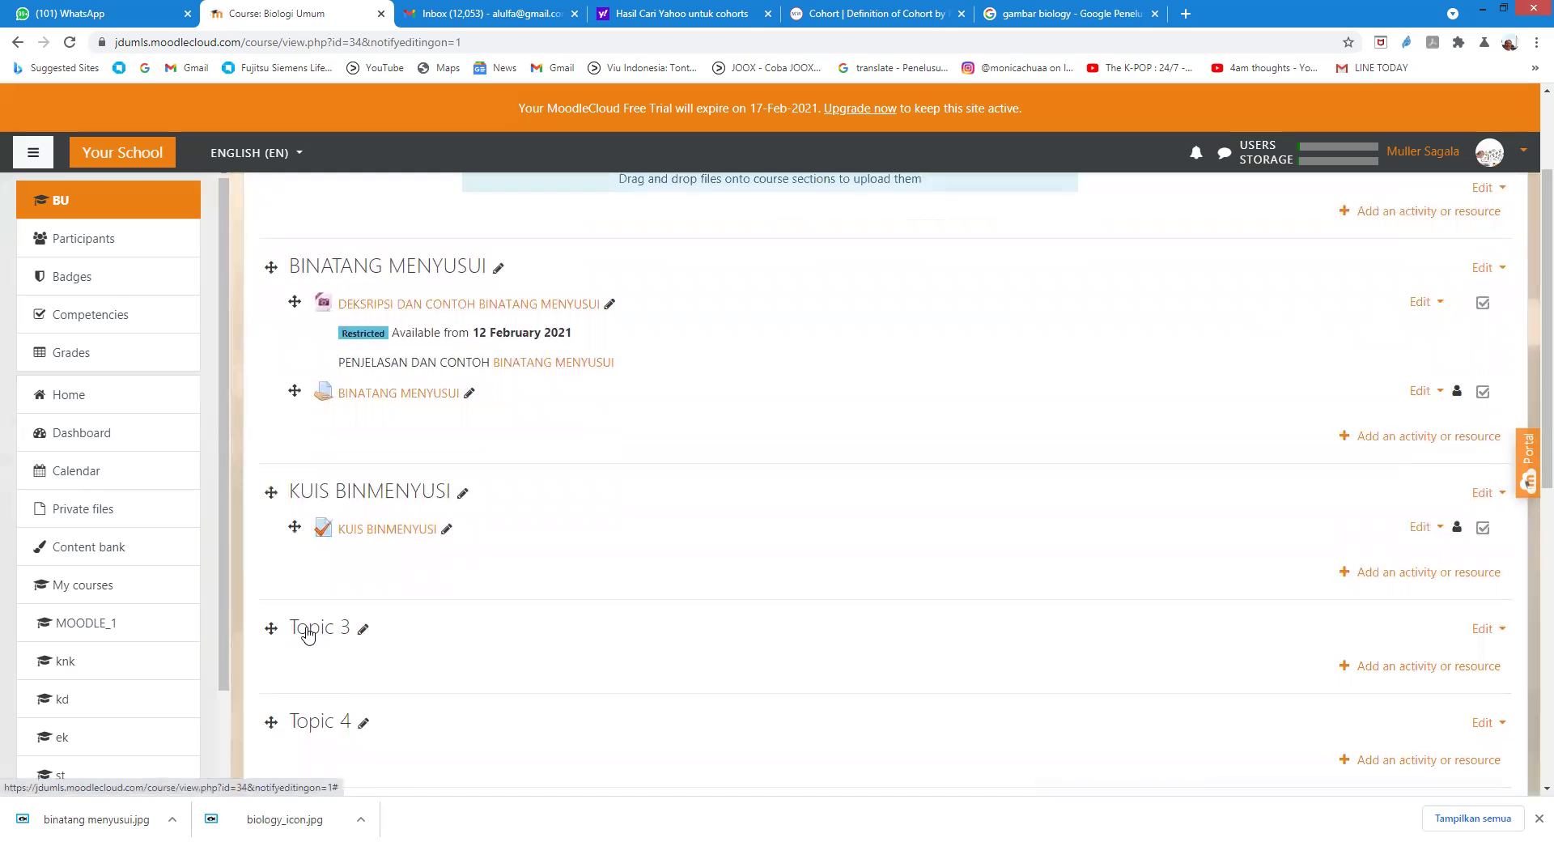
pyautogui.click(364, 628)
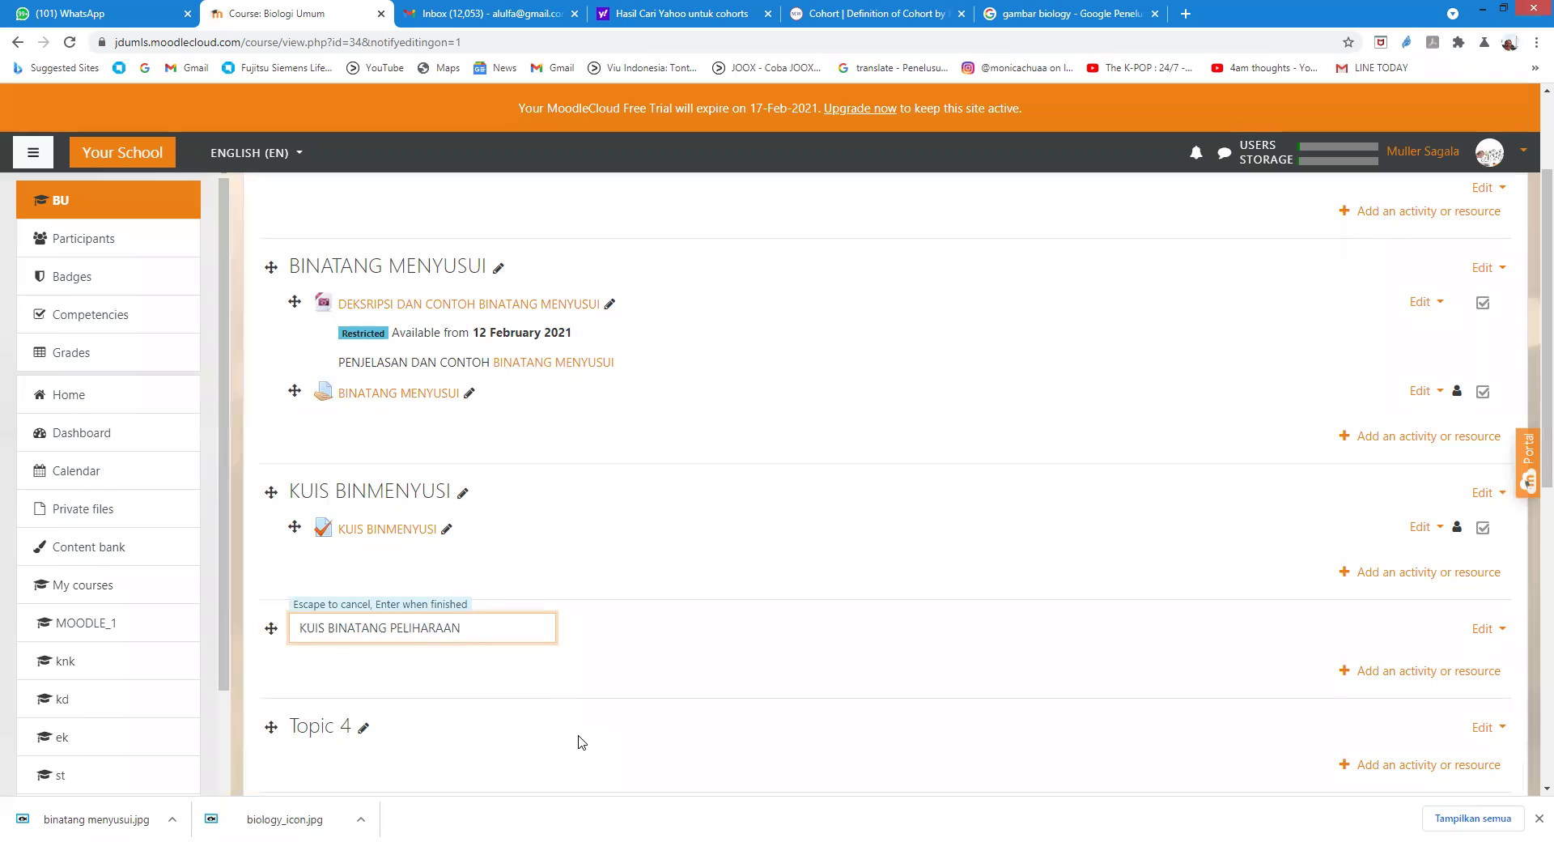
pyautogui.press('Return')
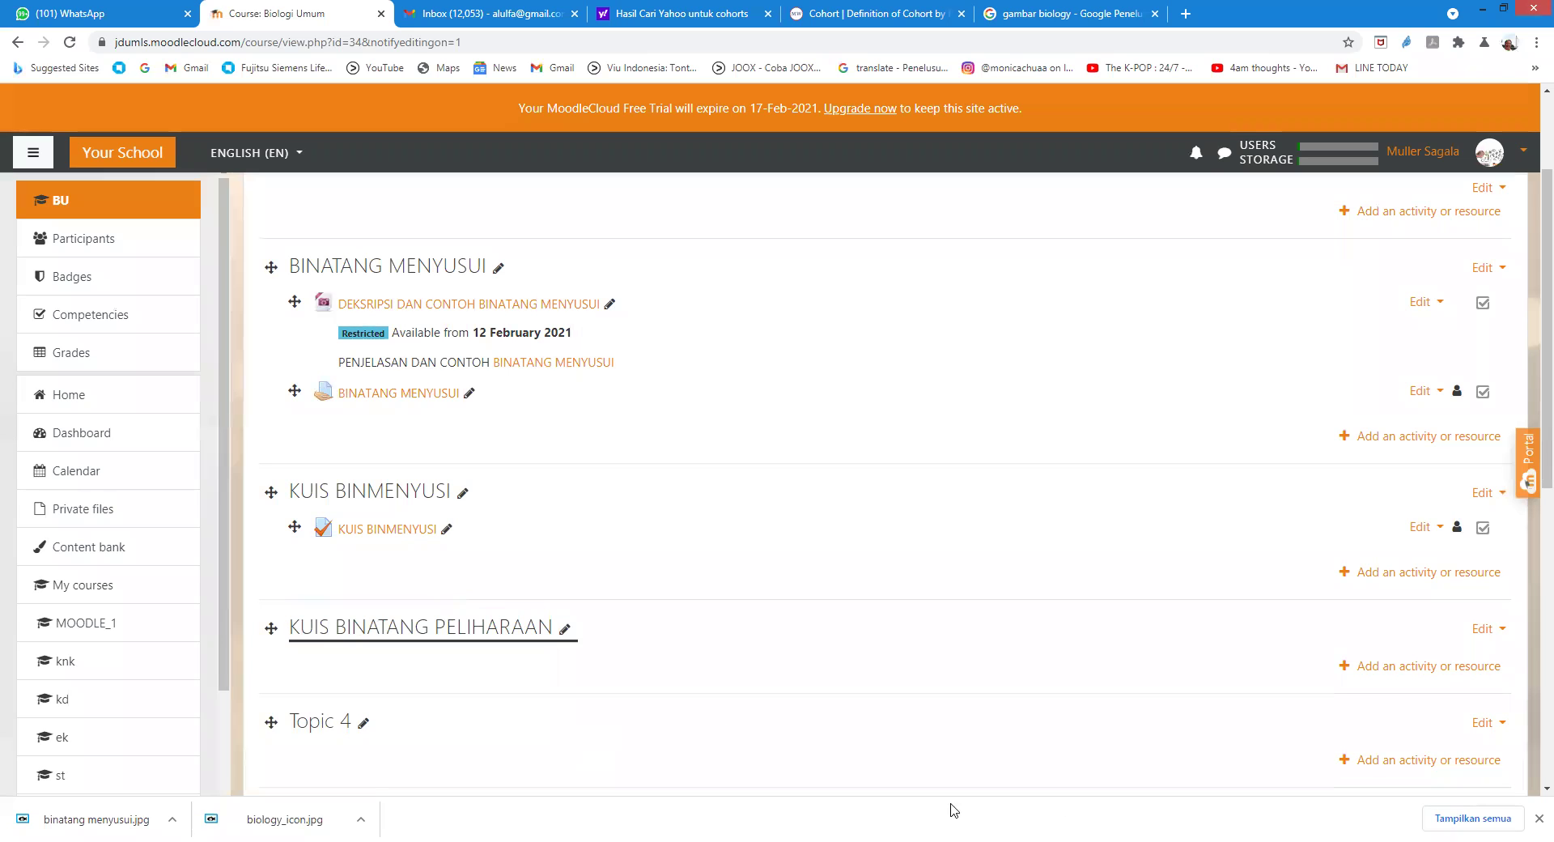
pyautogui.click(1371, 668)
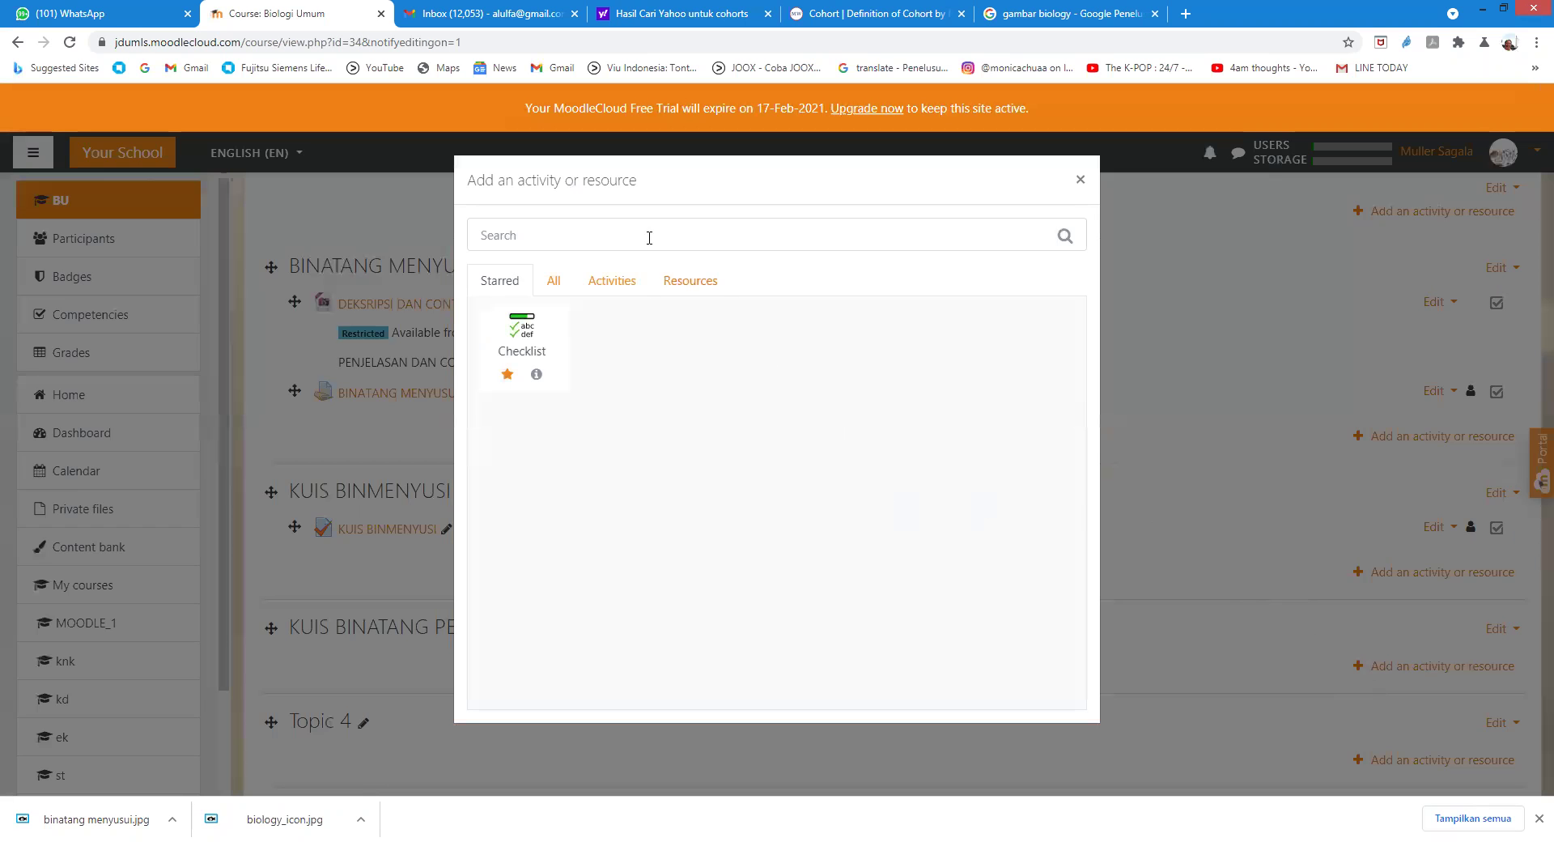
# Step: Pick Quiz from the All list of activities and resources
pyautogui.click(558, 285)
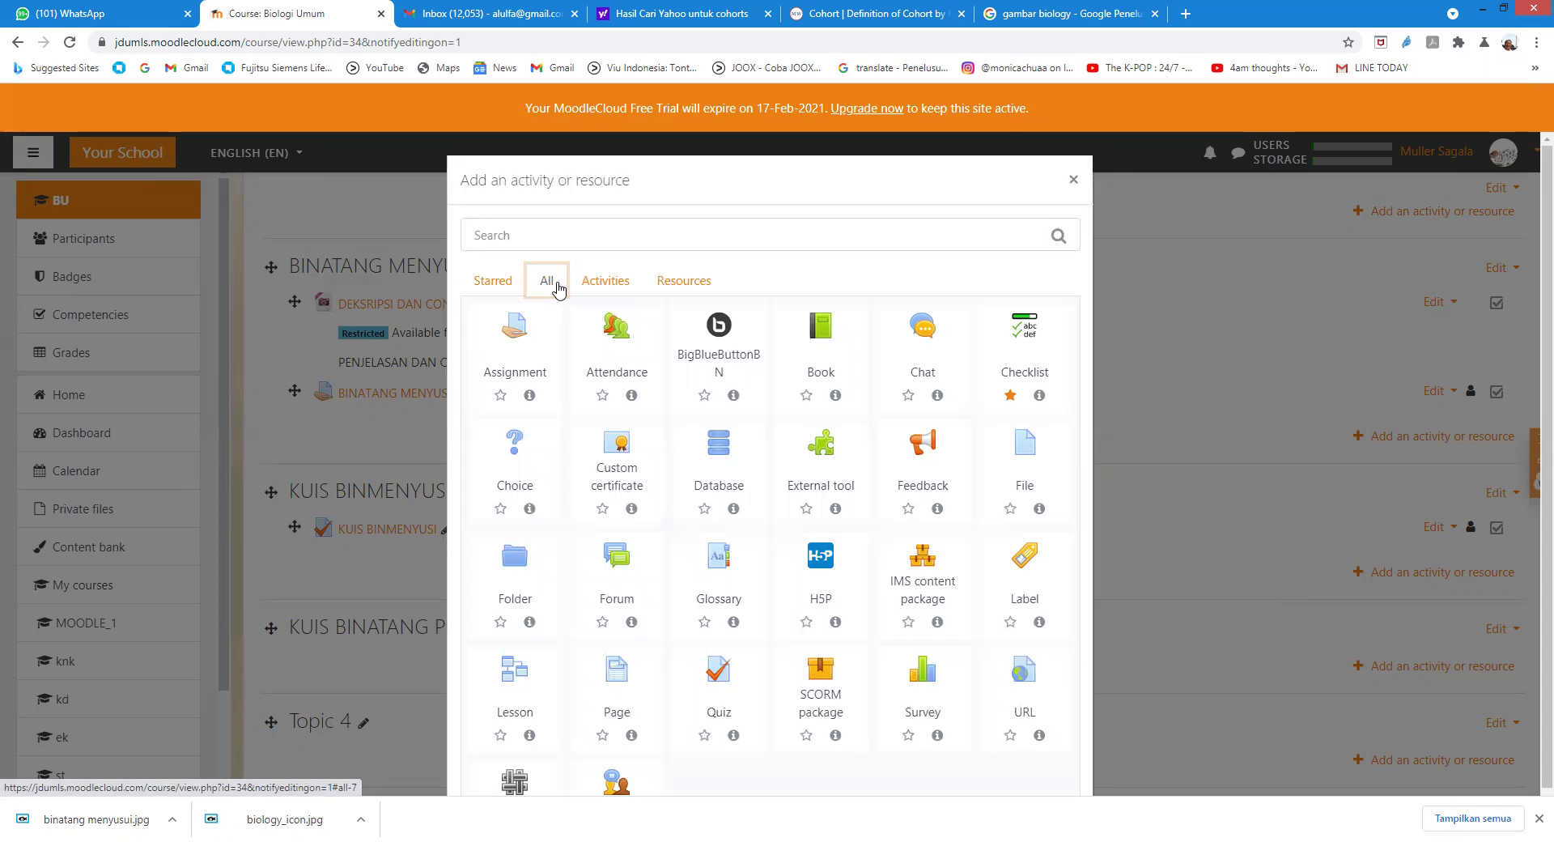
pyautogui.click(715, 682)
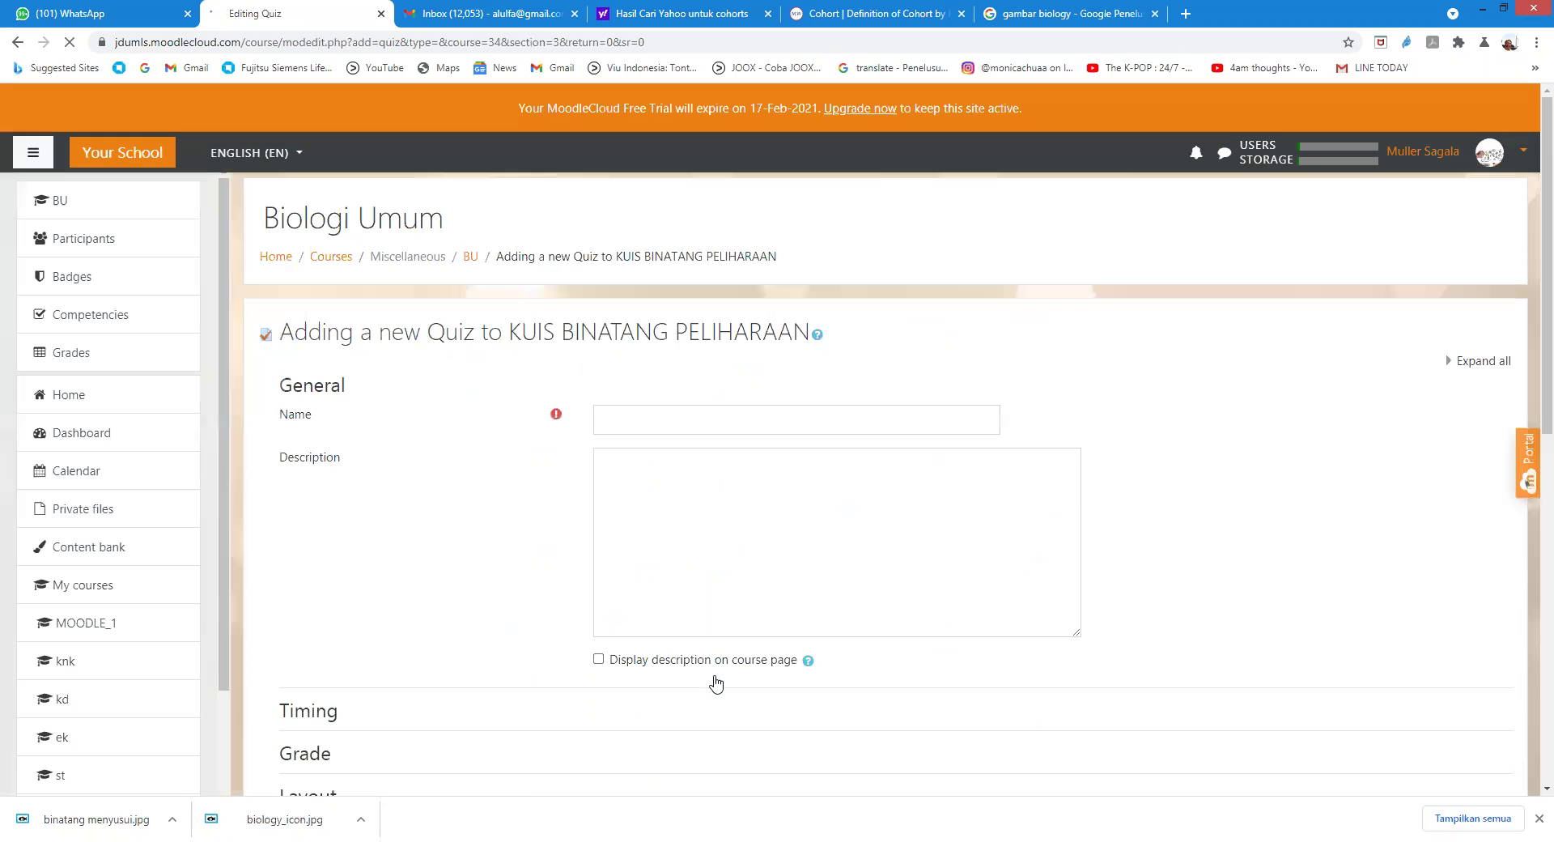
# Step: Name the quiz 'KUIS BINATANG PELIHARAAN' and enter its description
pyautogui.click(635, 423)
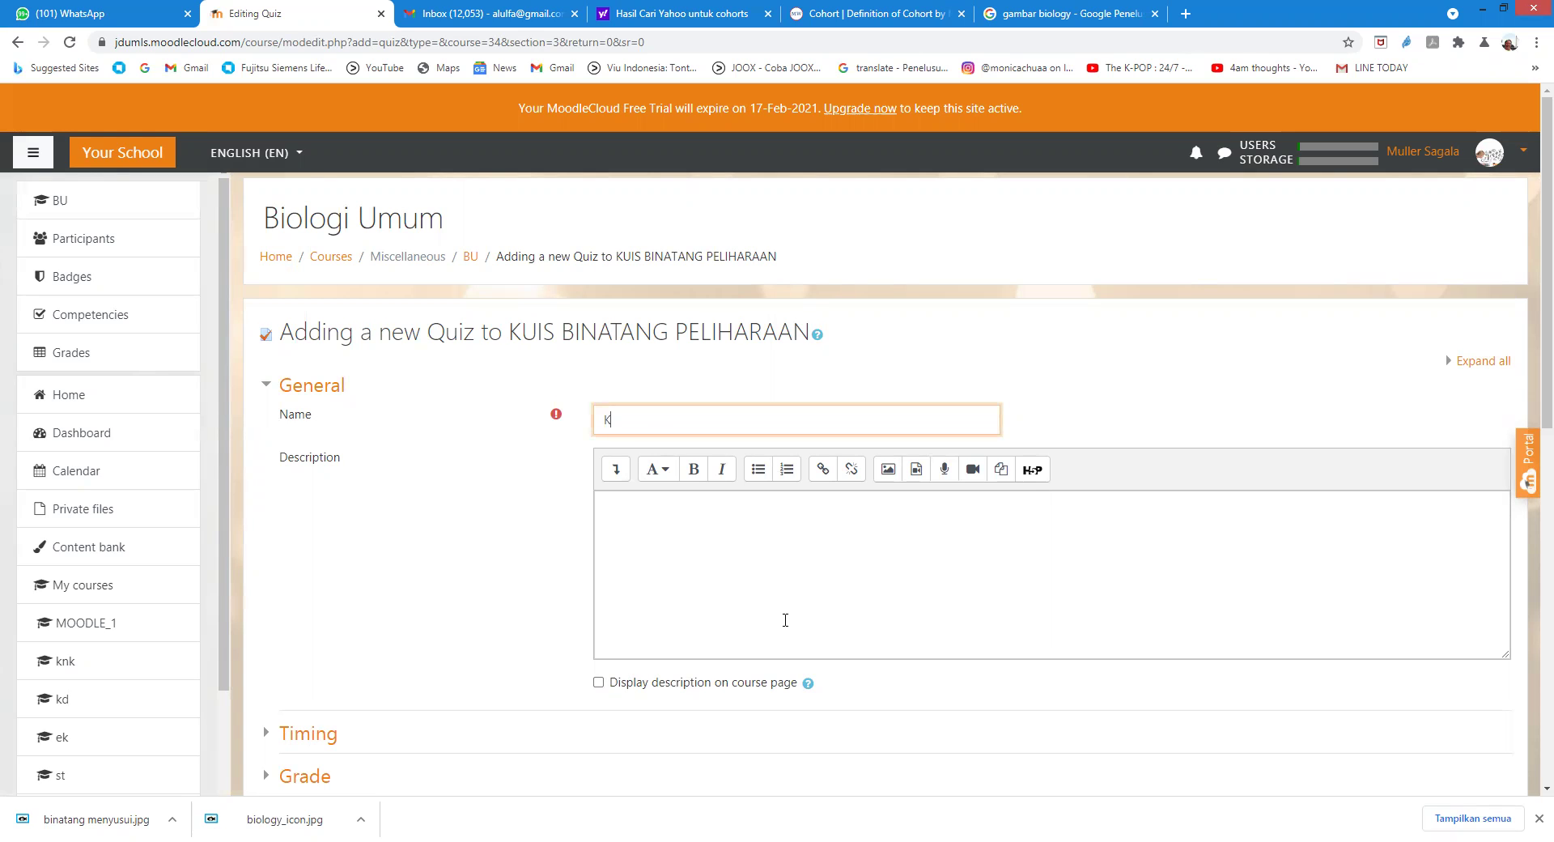
pyautogui.write('KUIS BINATANG PELI')
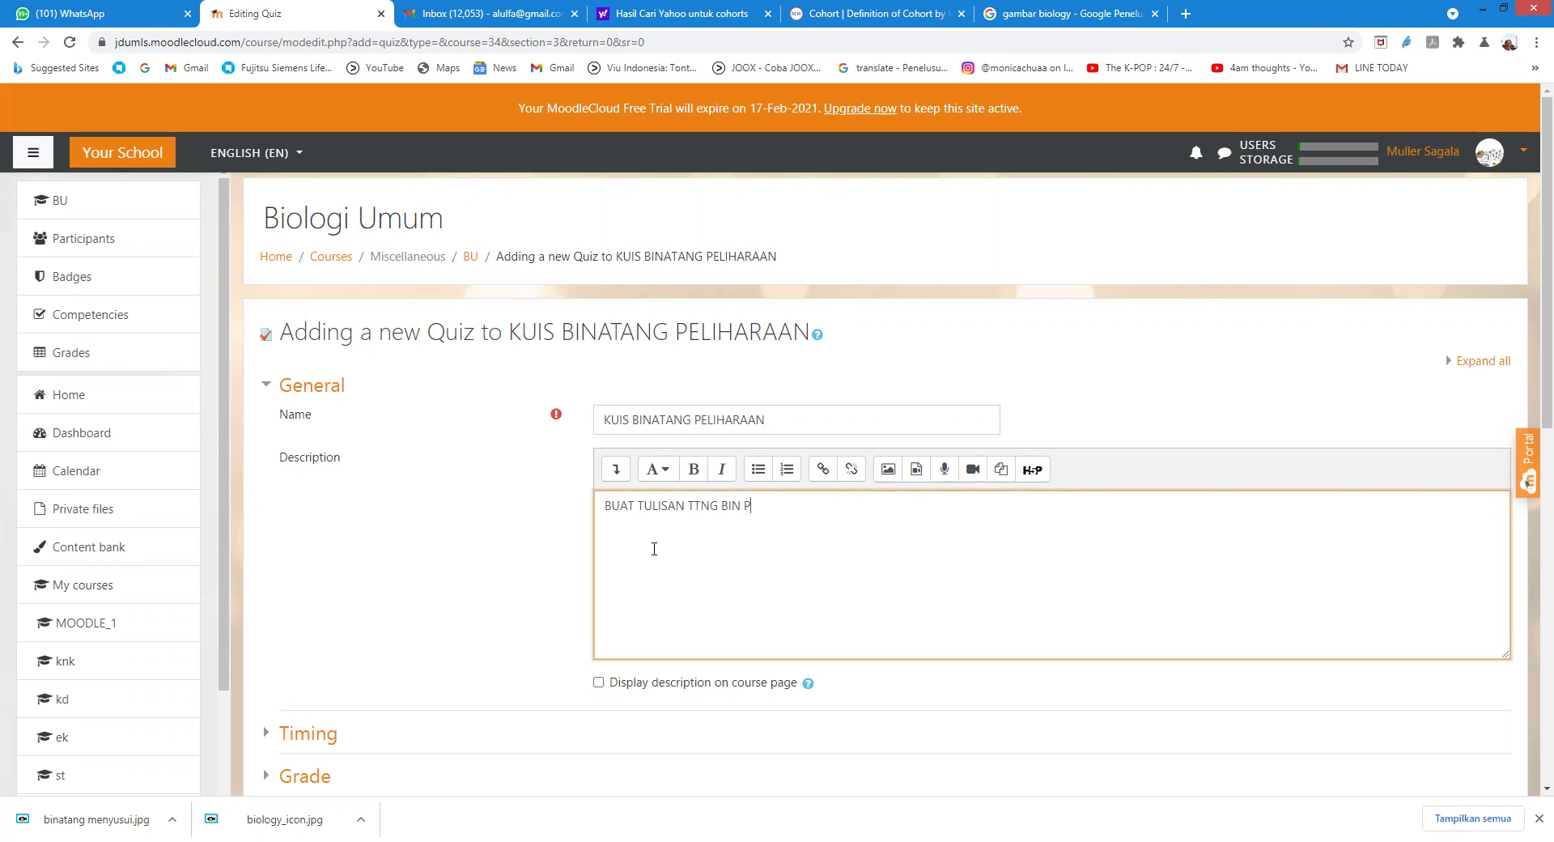
pyautogui.write('HARAAN')
# Step: Enable open and close dates, closing on 14 February 2021, and save the quiz
pyautogui.scroll(-3, 291, 663)
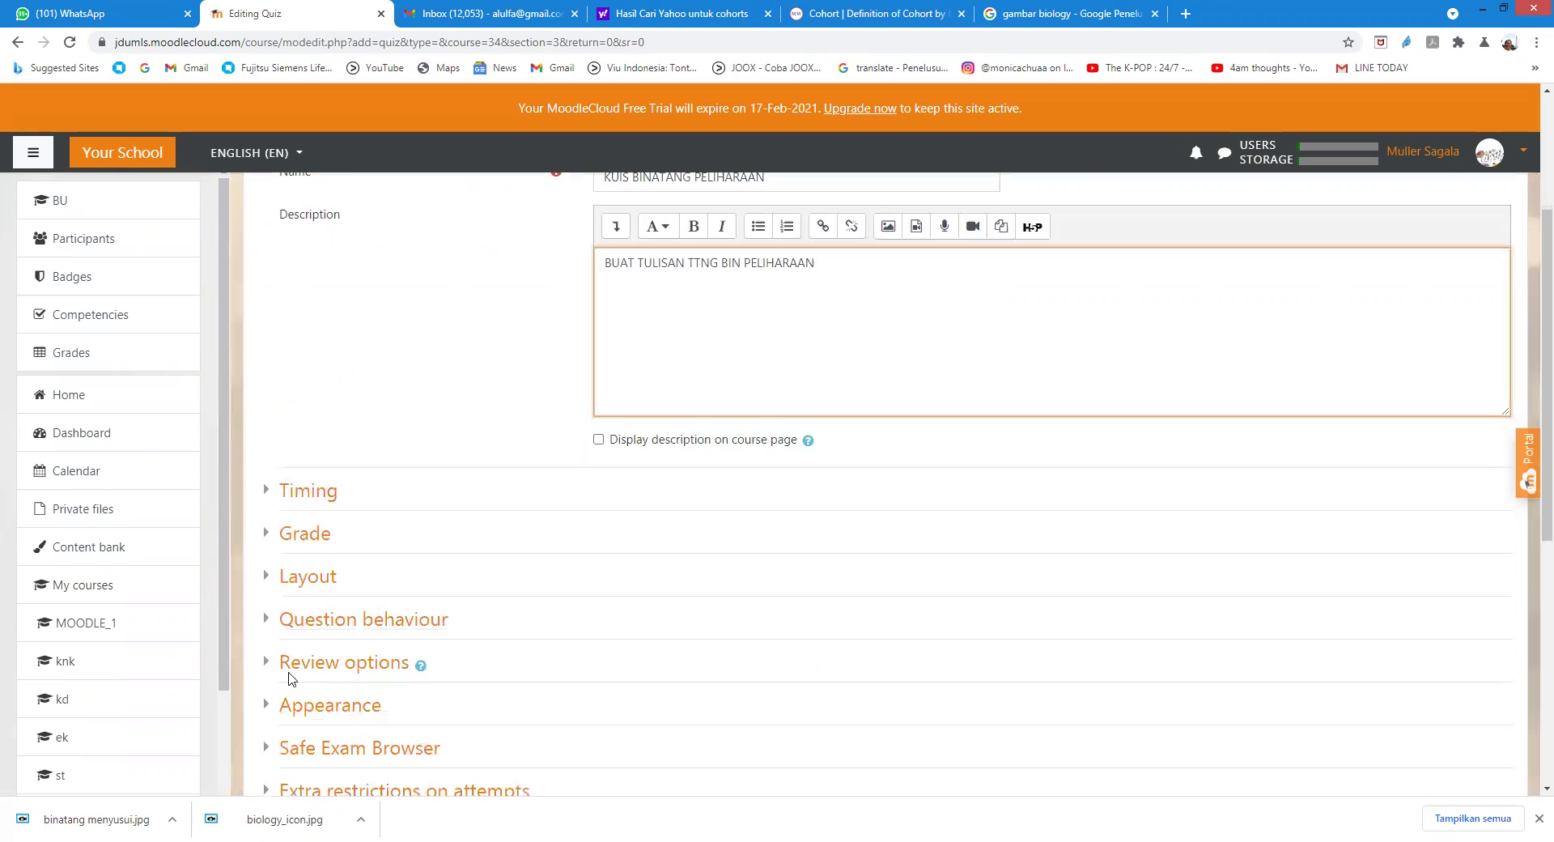
pyautogui.click(295, 504)
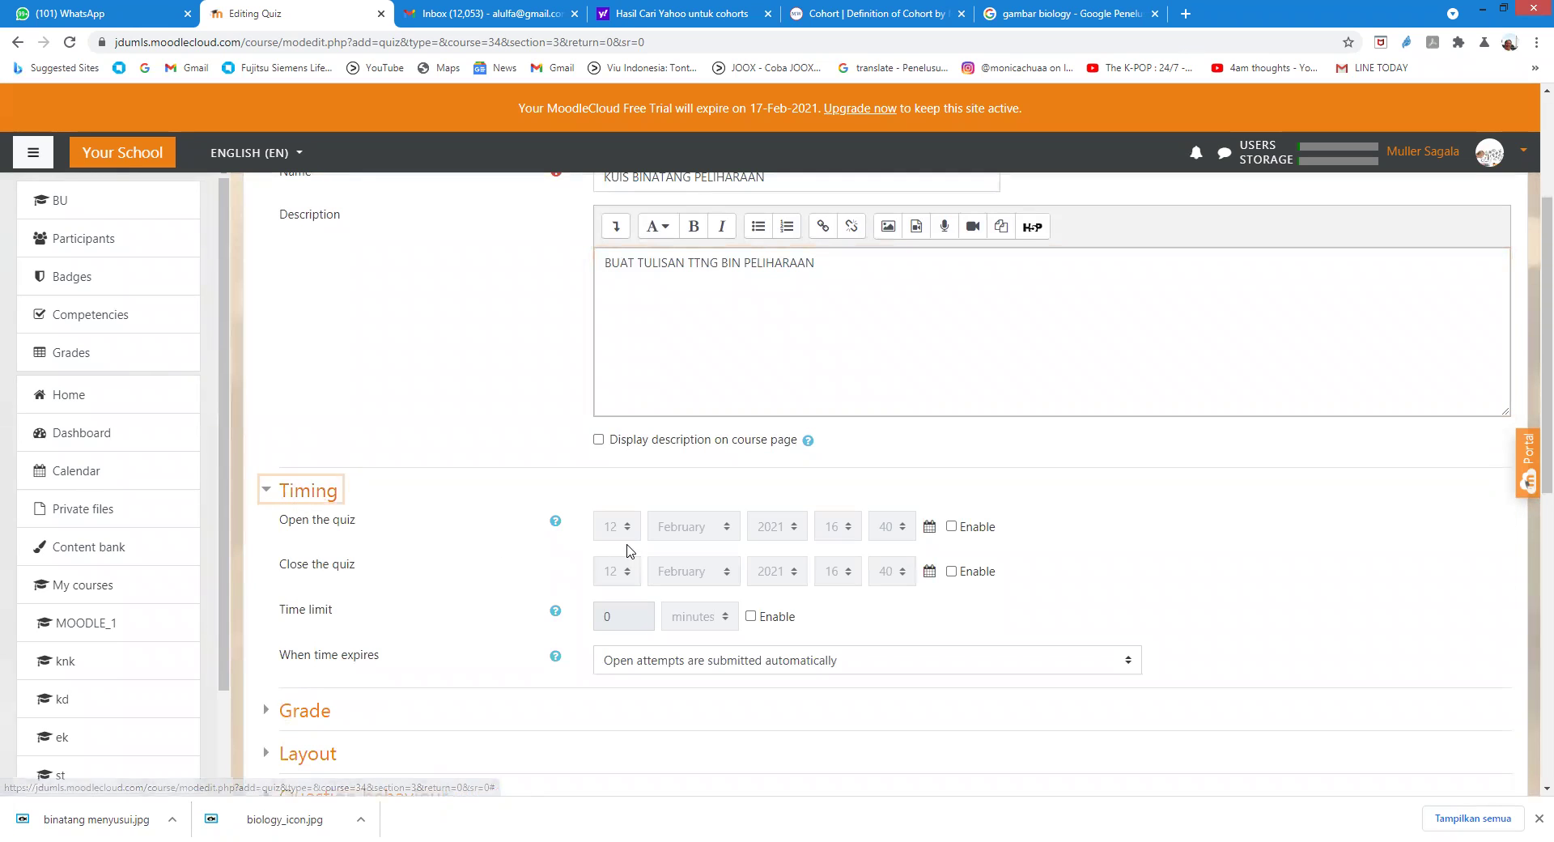
pyautogui.click(952, 527)
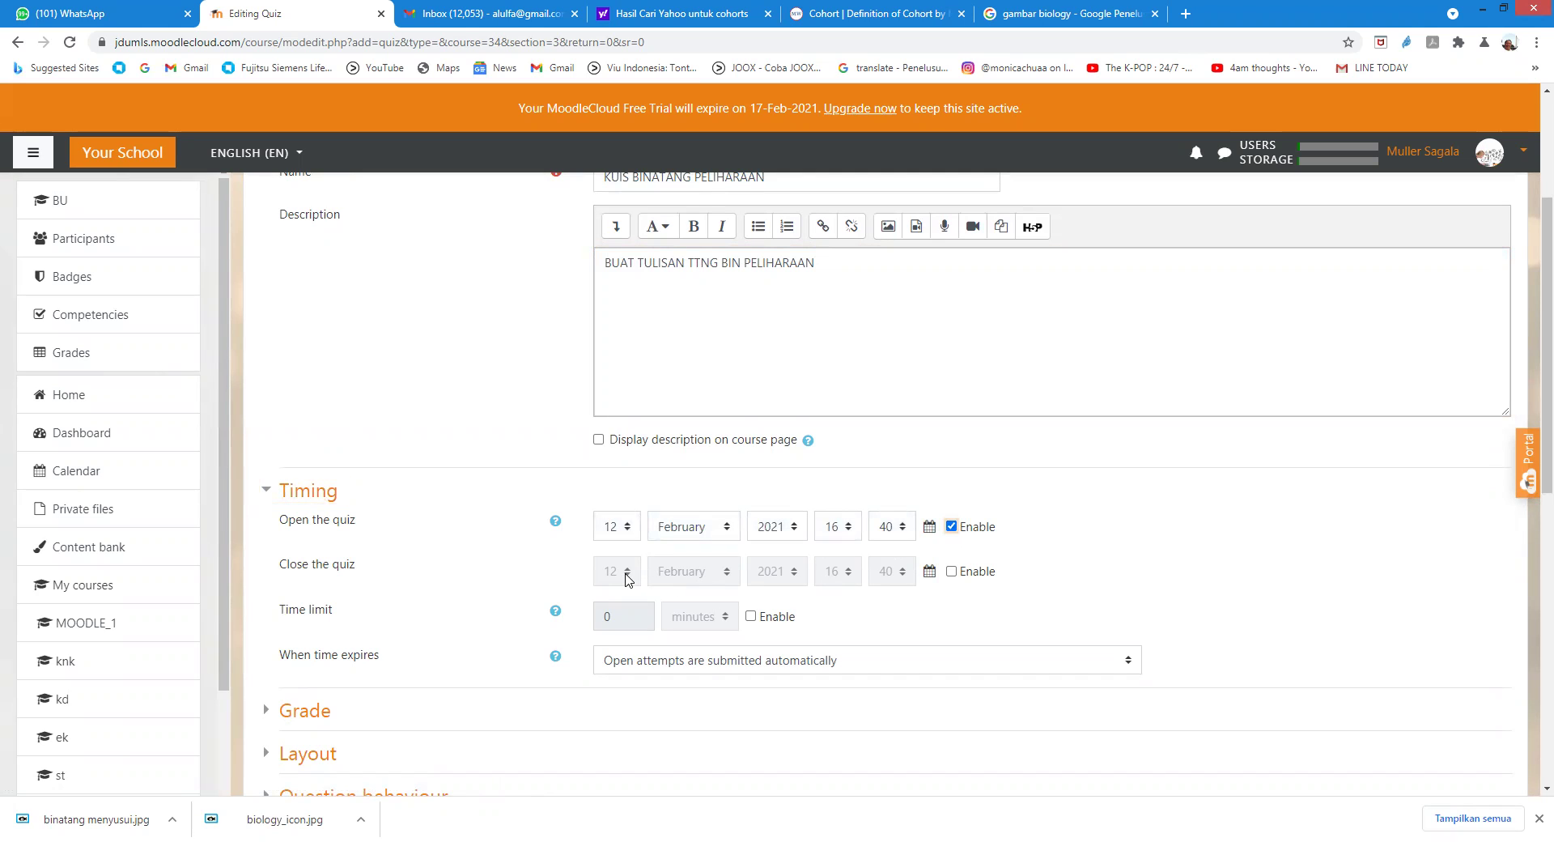
pyautogui.click(952, 571)
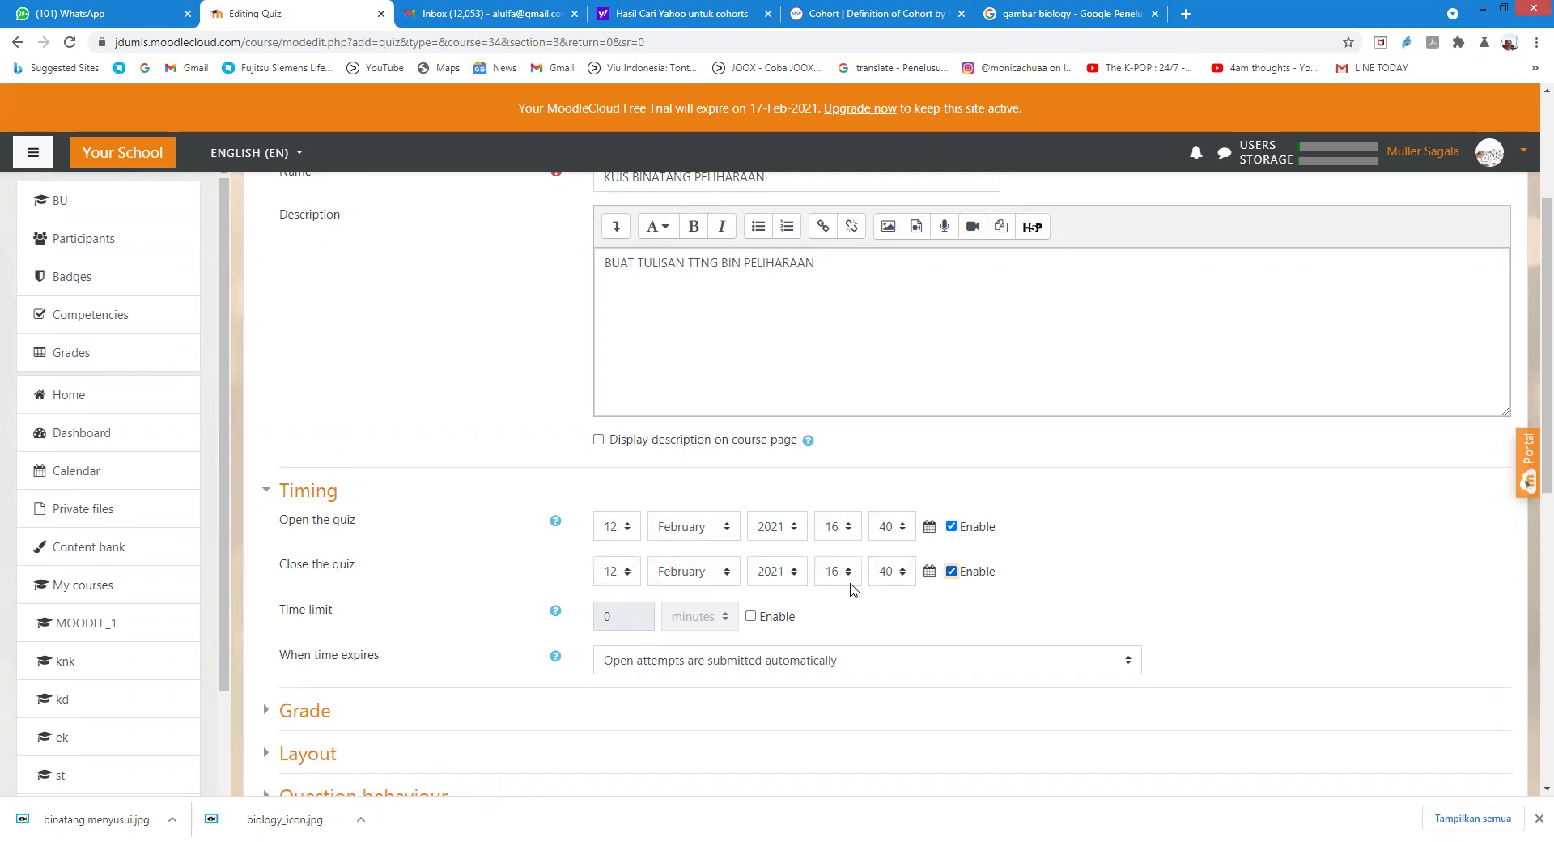
pyautogui.click(634, 574)
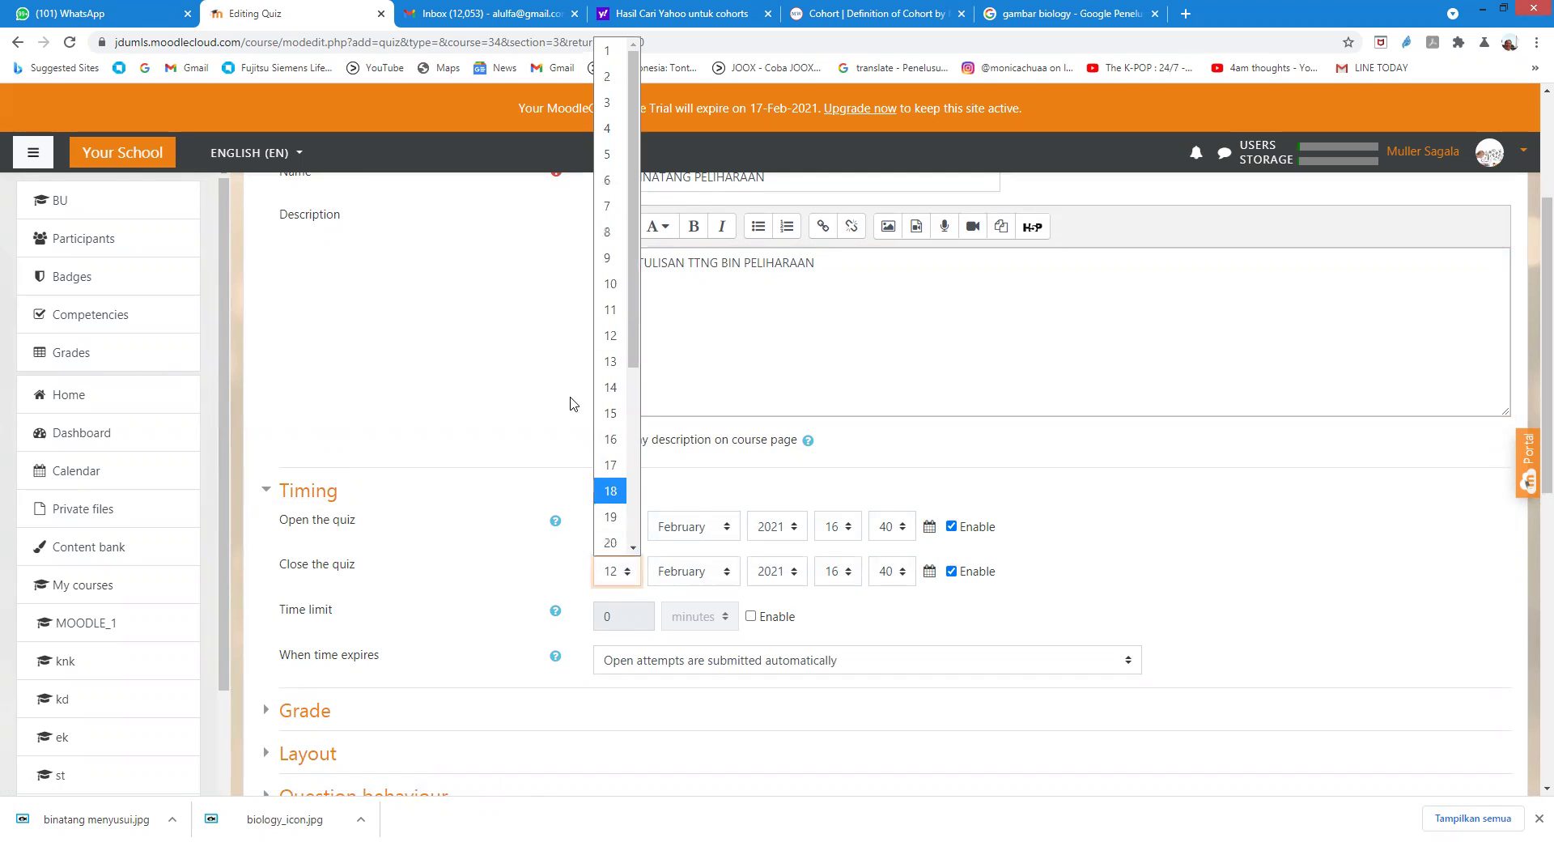
pyautogui.click(612, 386)
pyautogui.scroll(-3, 842, 631)
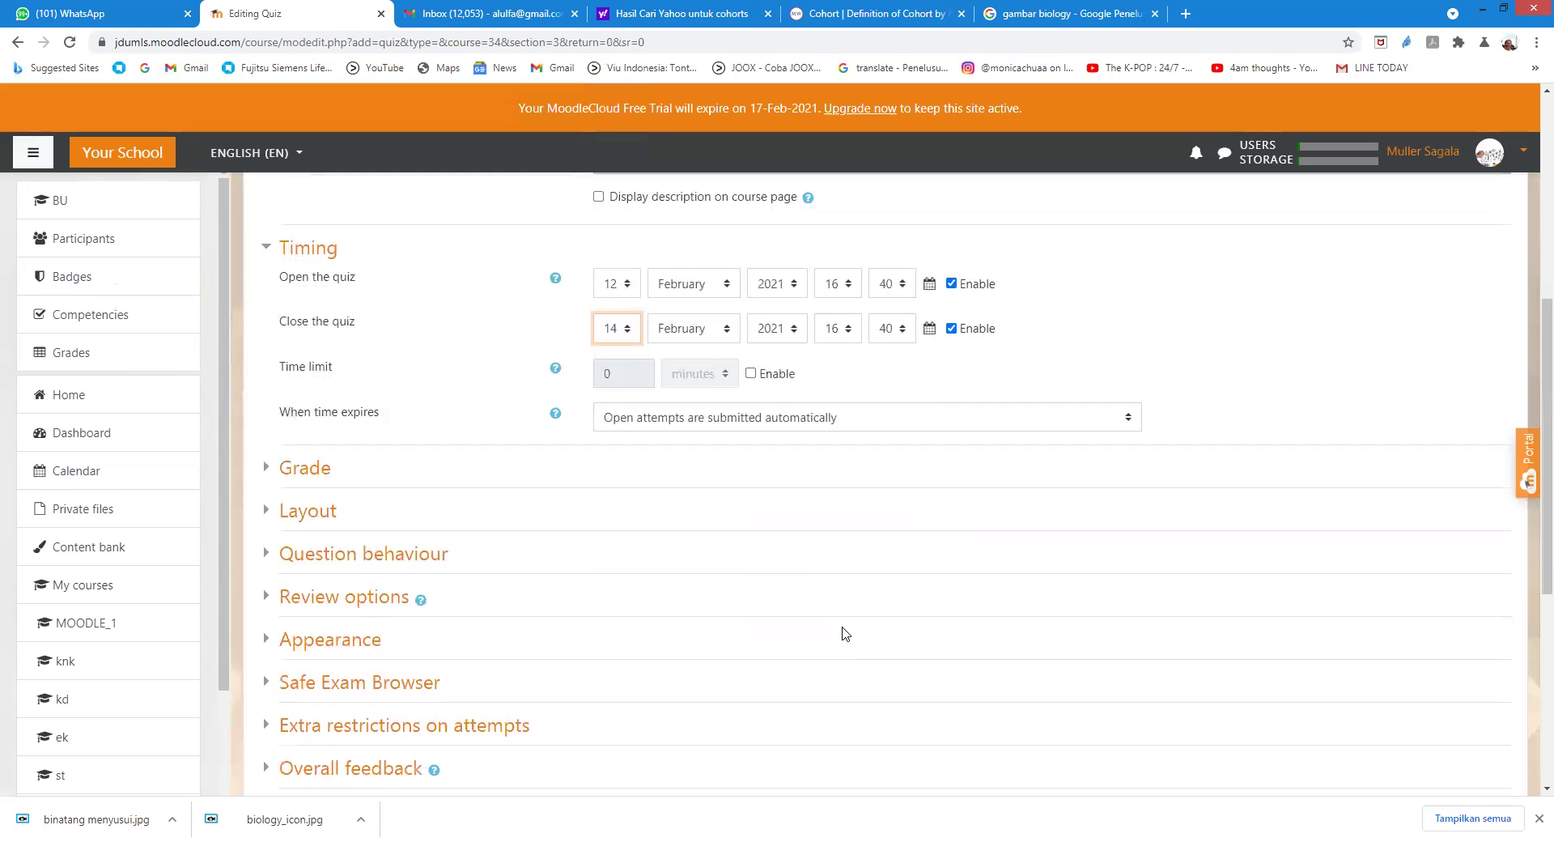
pyautogui.scroll(-2, 263, 526)
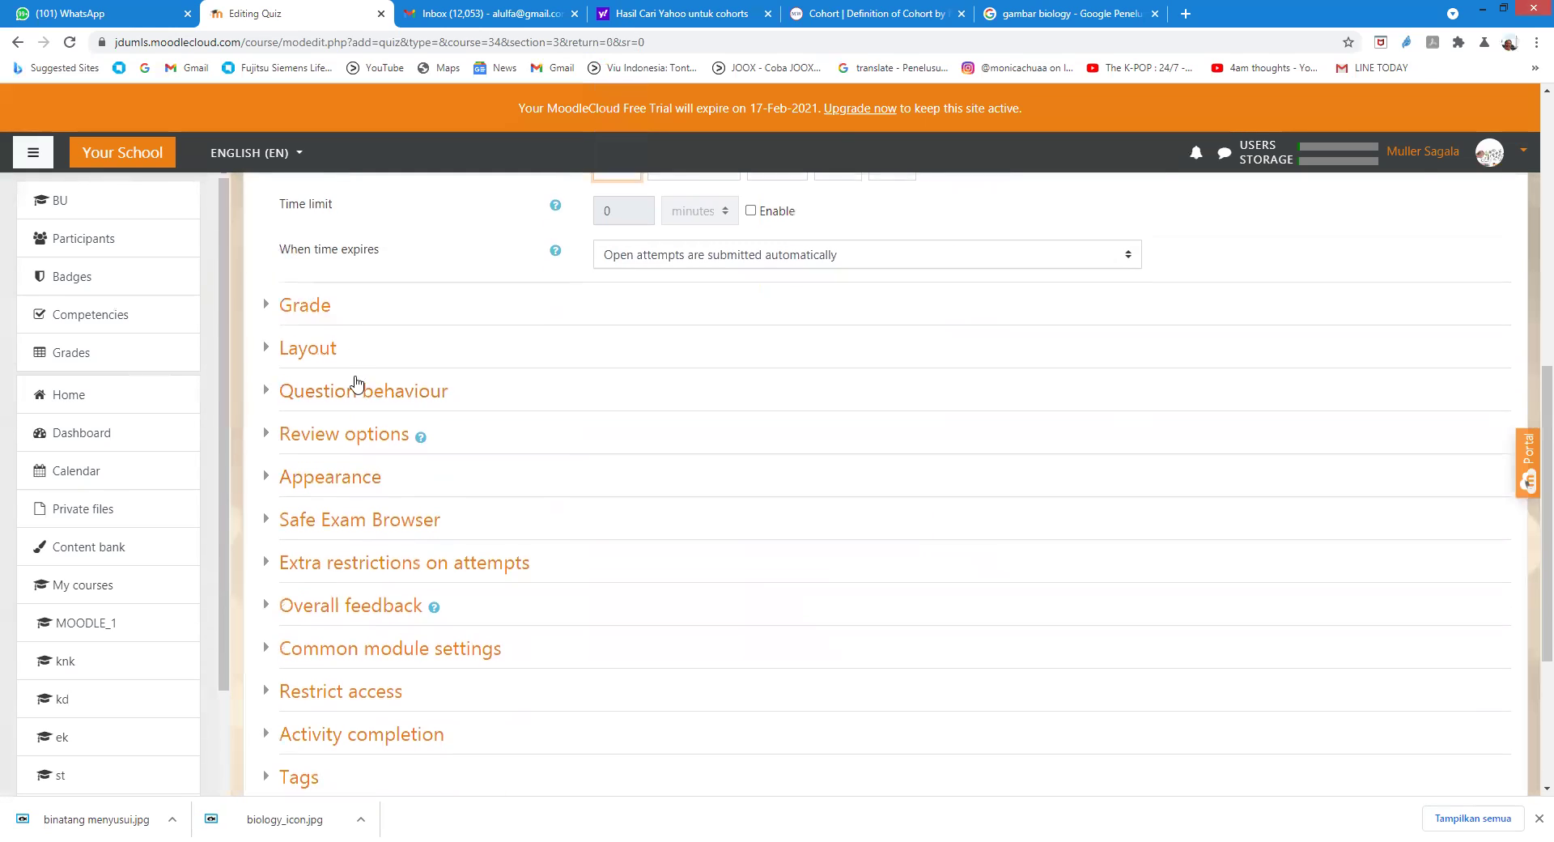
pyautogui.scroll(-4, 356, 381)
pyautogui.scroll(2, 360, 396)
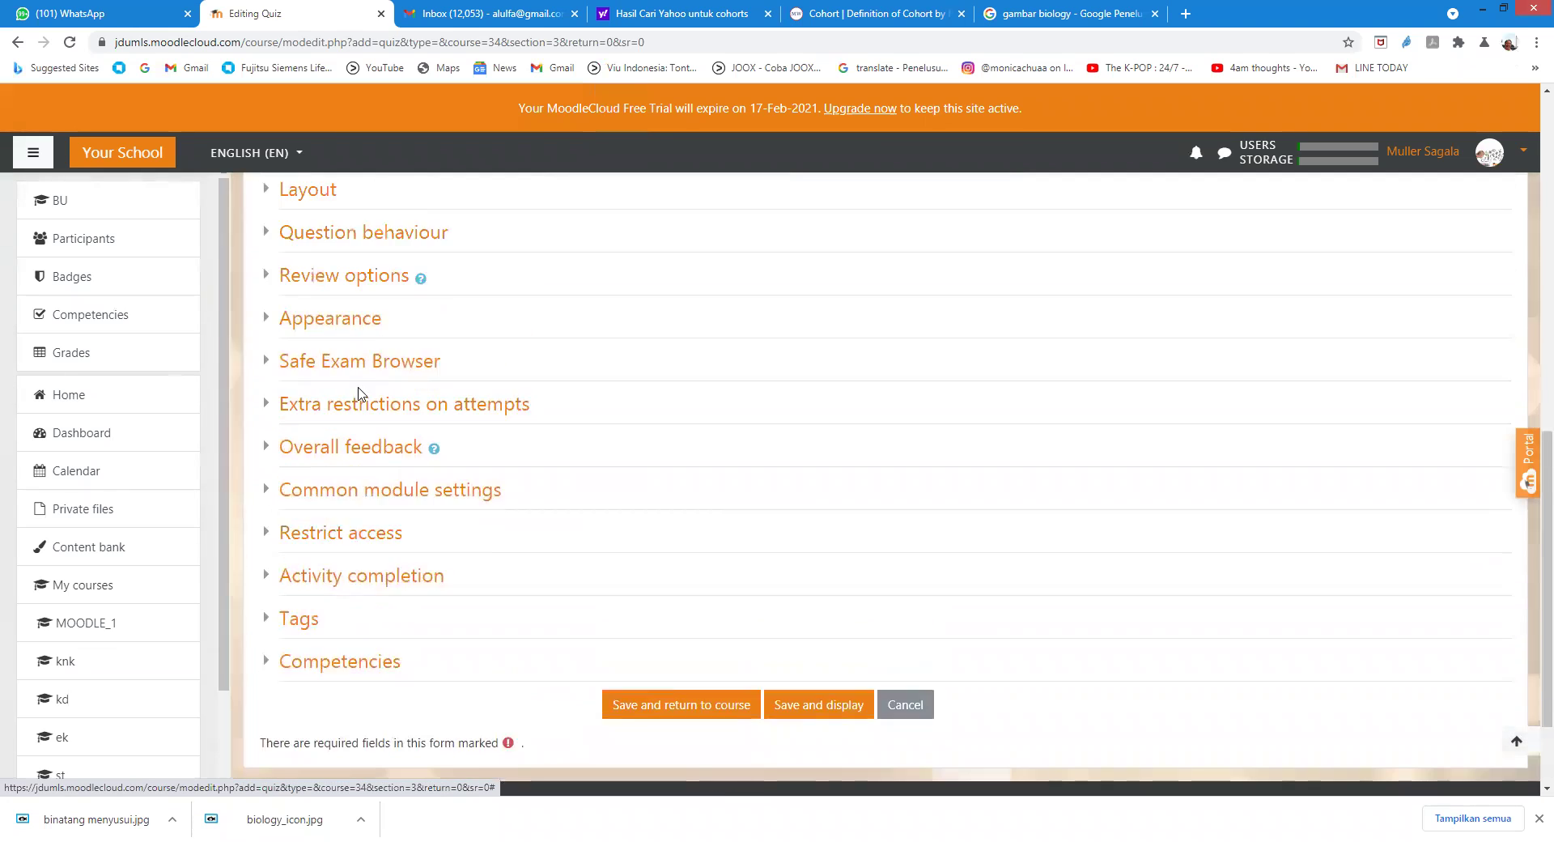
pyautogui.scroll(1, 358, 395)
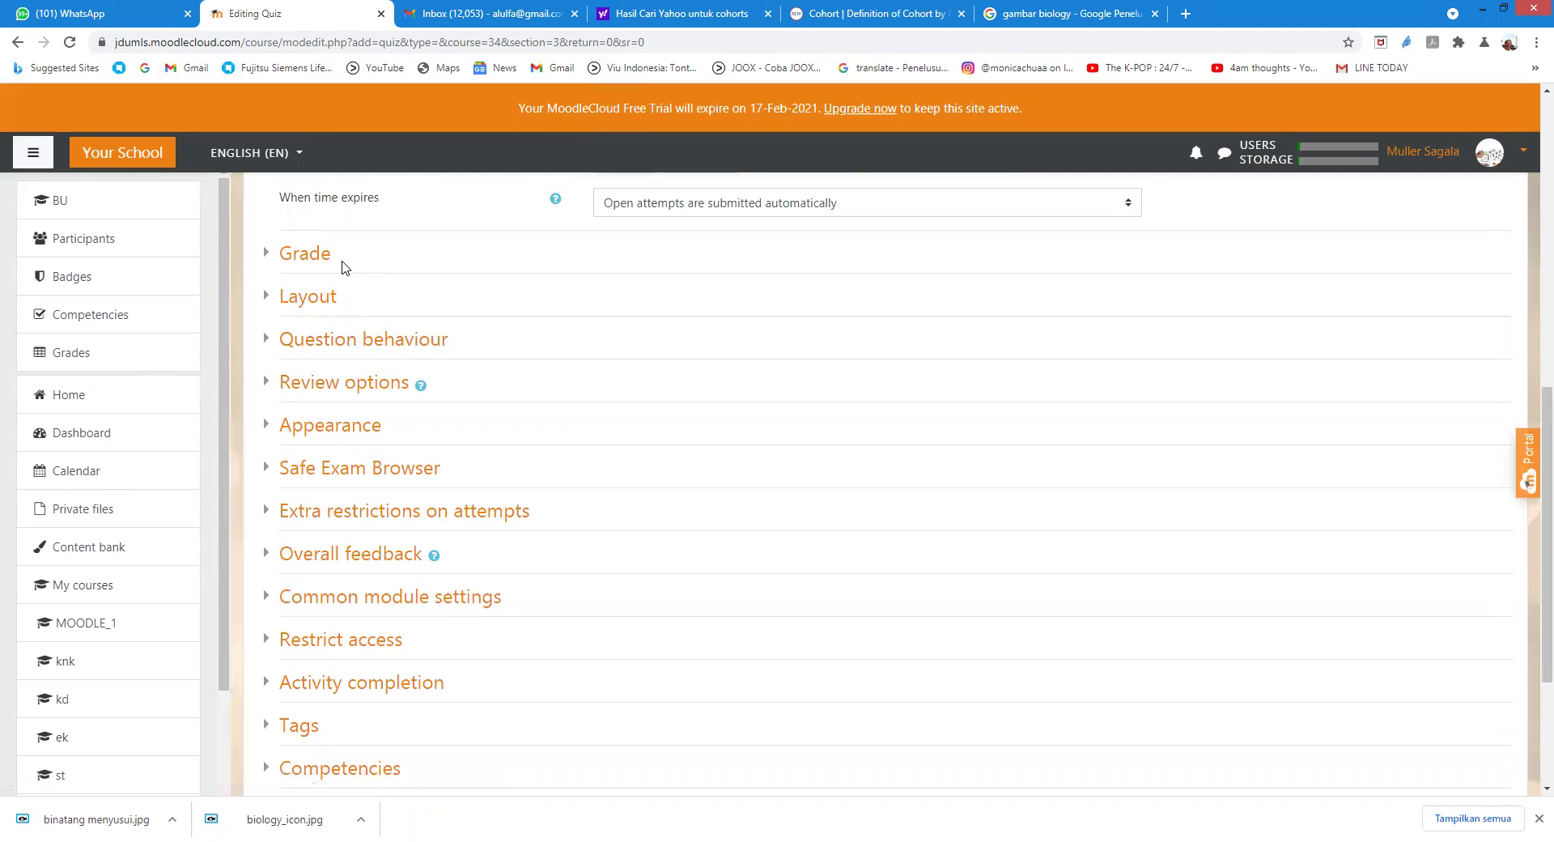
pyautogui.scroll(-3, 341, 267)
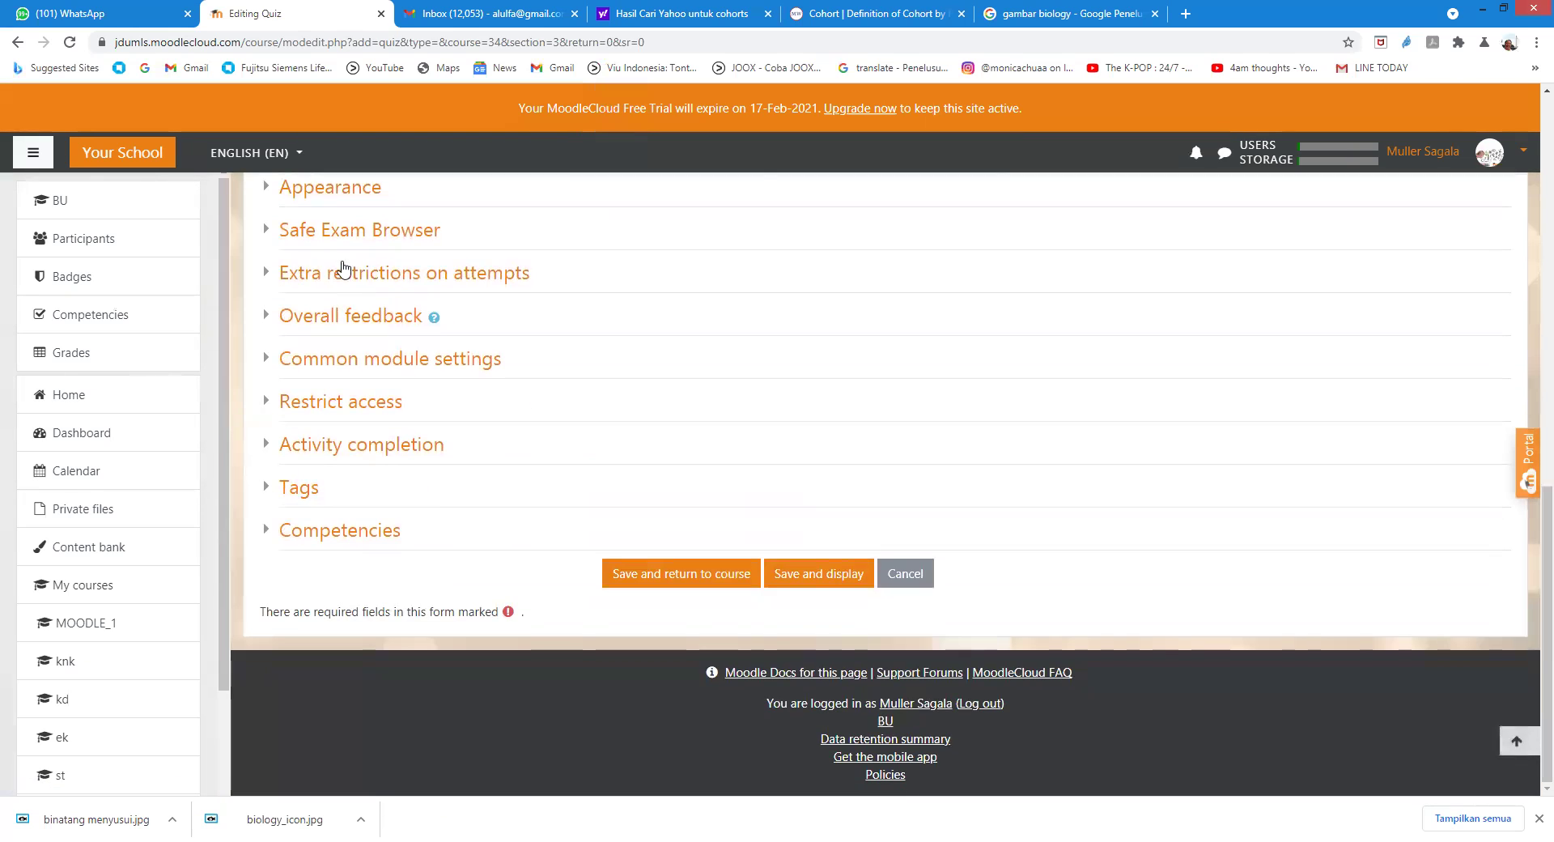
pyautogui.click(809, 577)
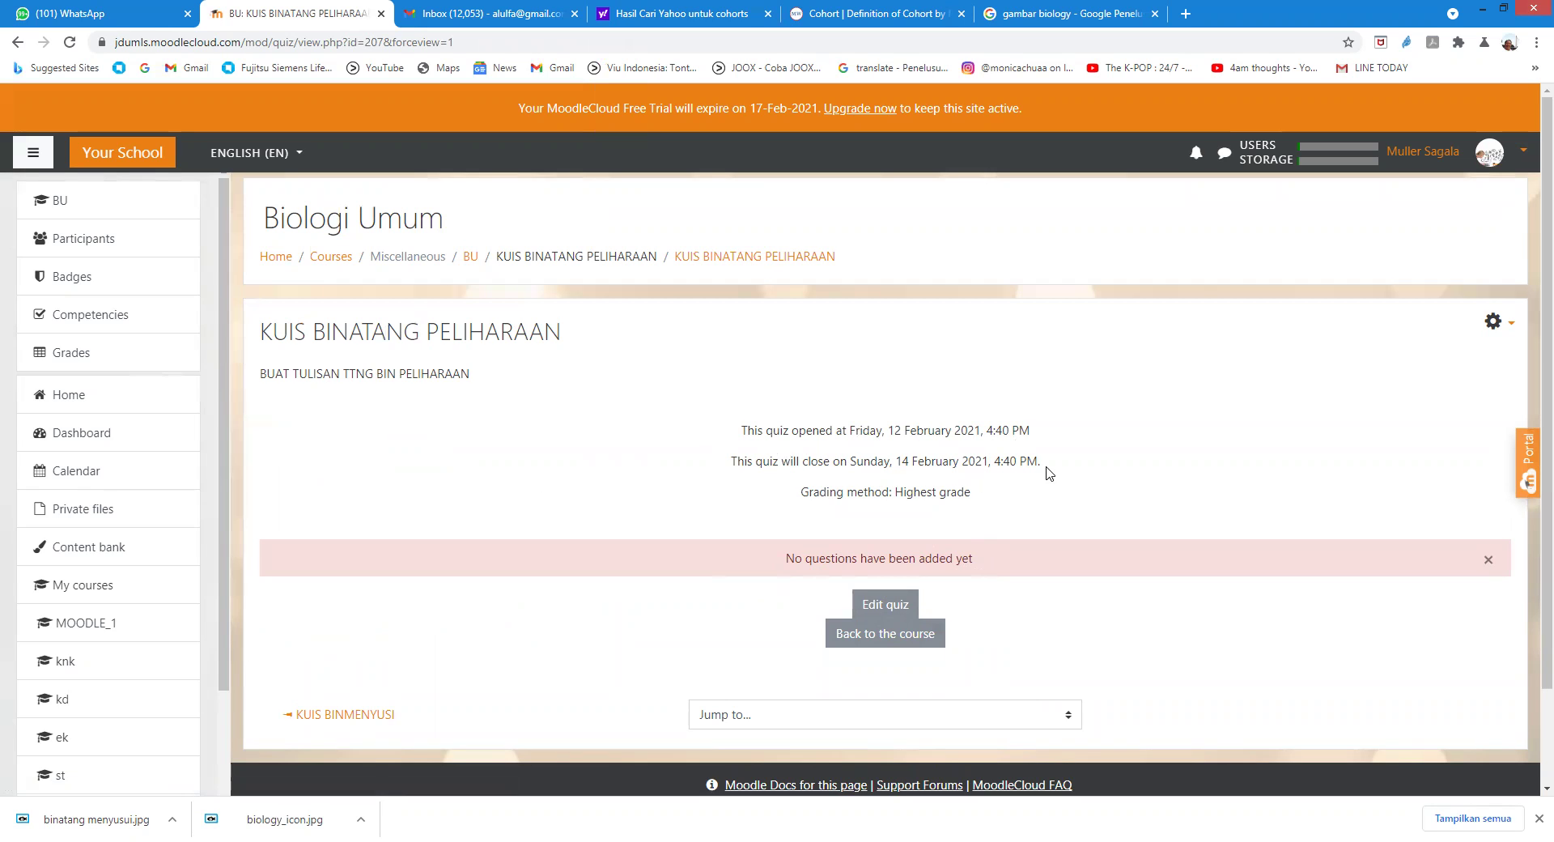
# Step: From the quiz's question page, add a new question of the Essay type
pyautogui.click(881, 607)
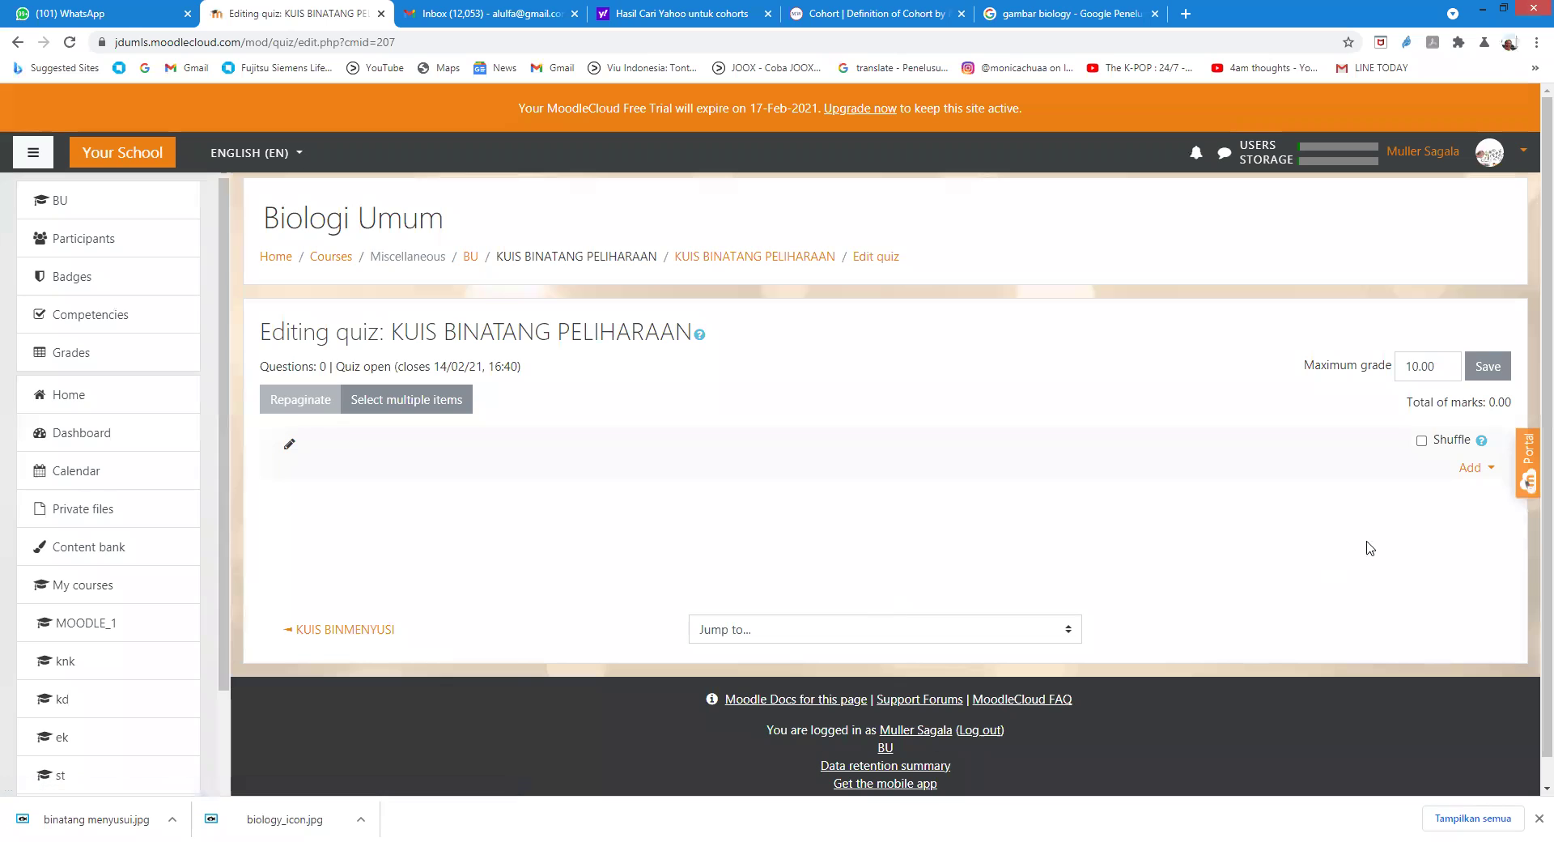
pyautogui.click(1479, 477)
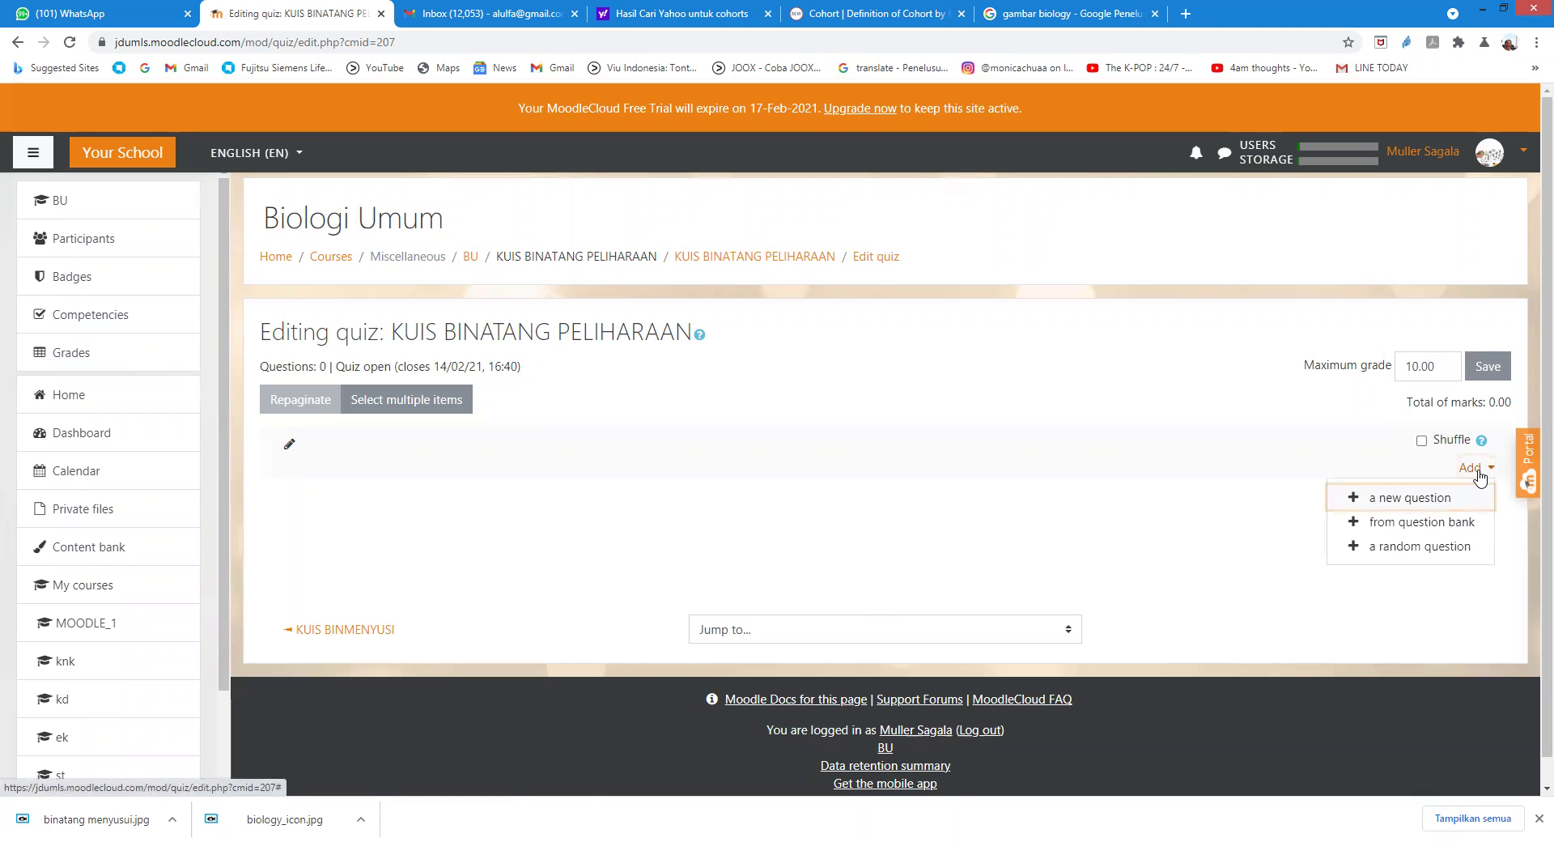
pyautogui.click(1430, 503)
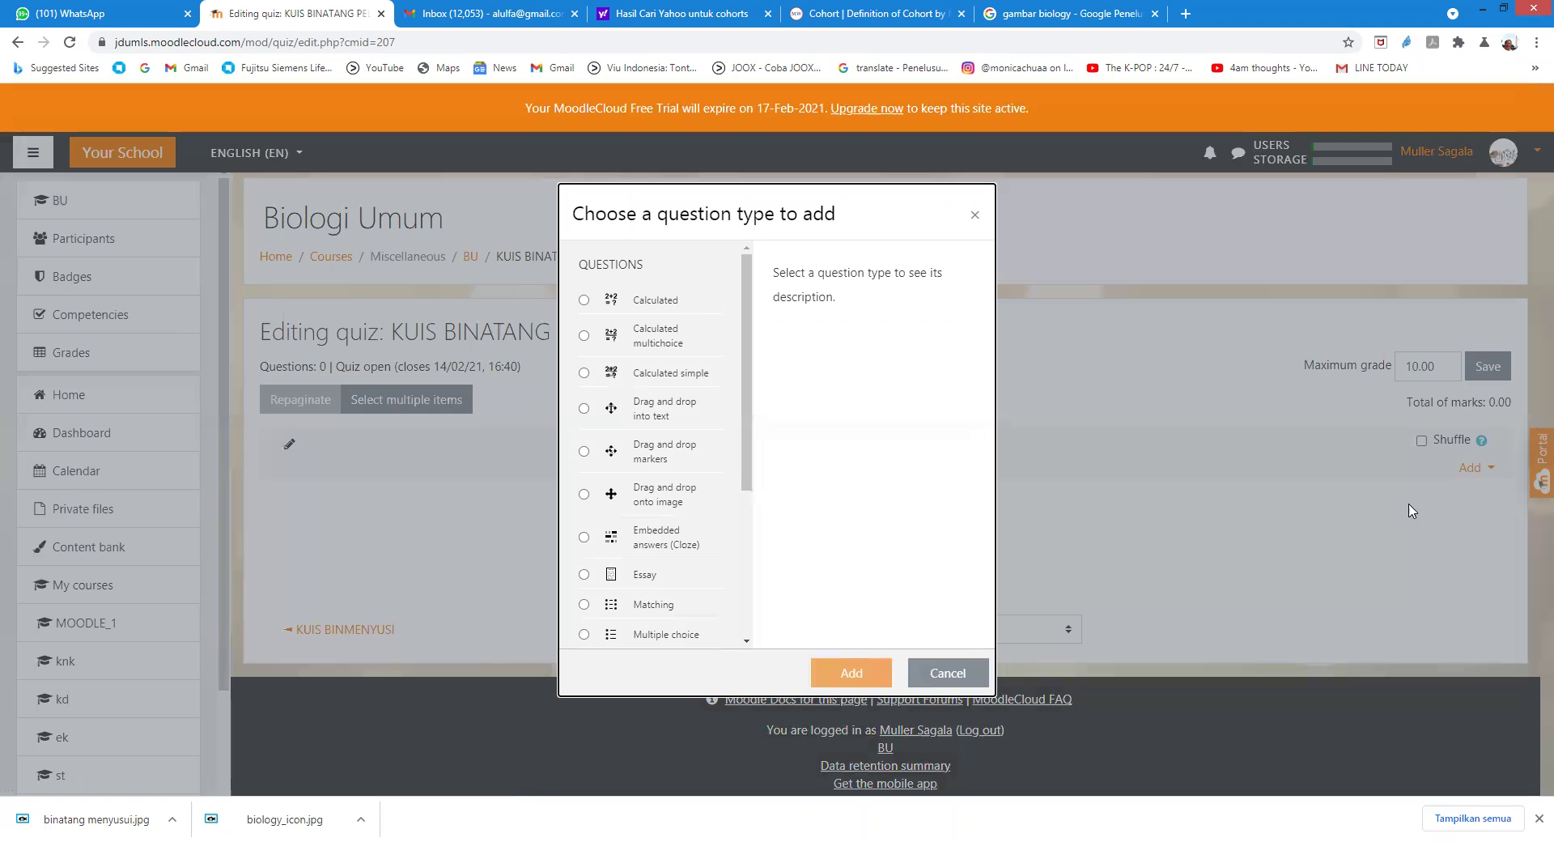
pyautogui.moveTo(746, 439); pyautogui.dragTo(746, 476)
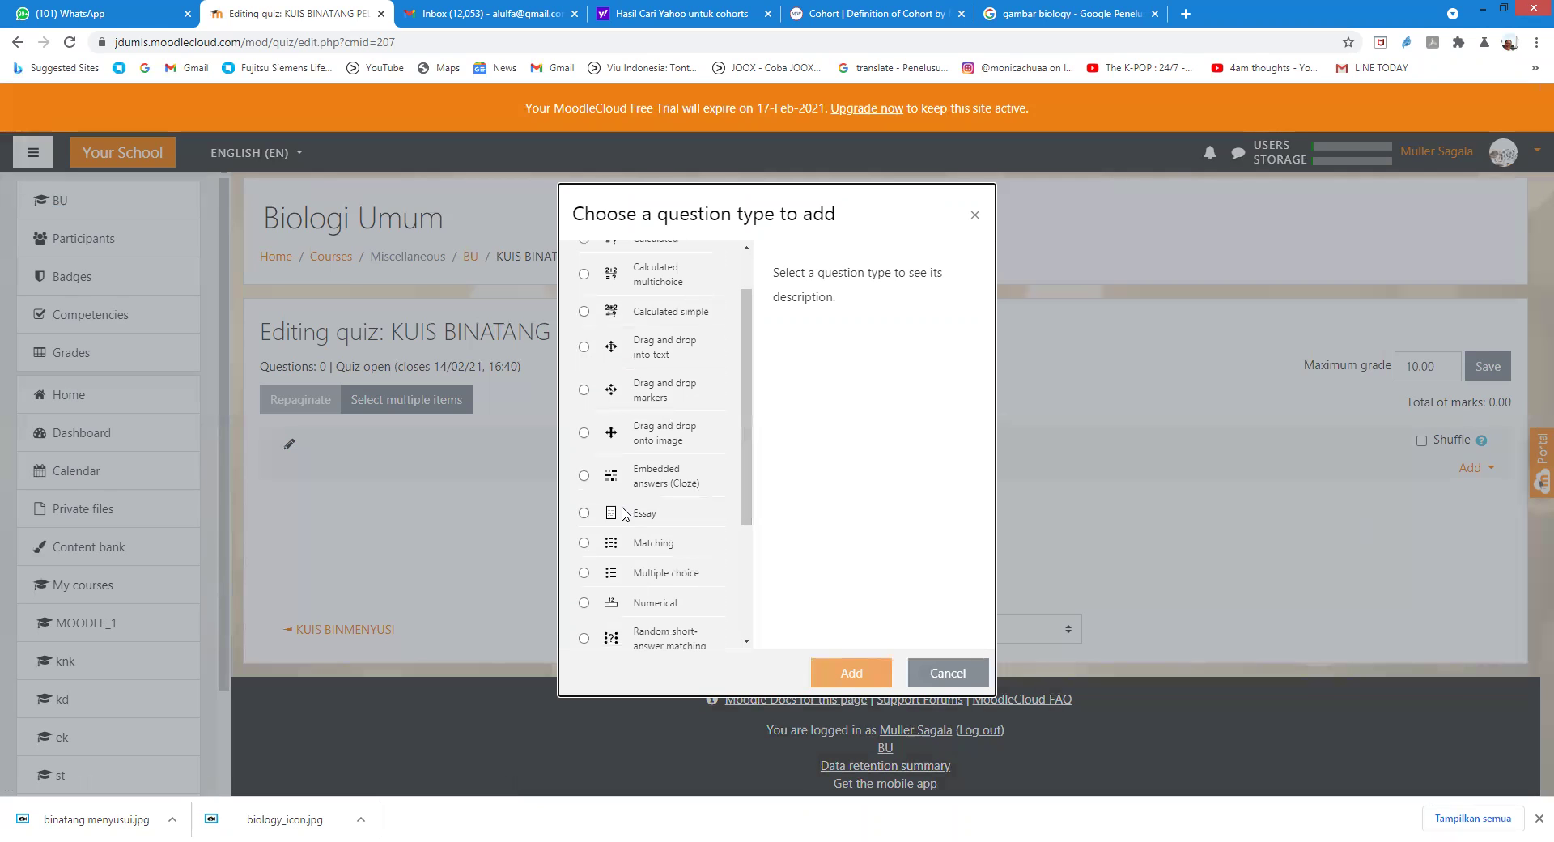
pyautogui.click(583, 513)
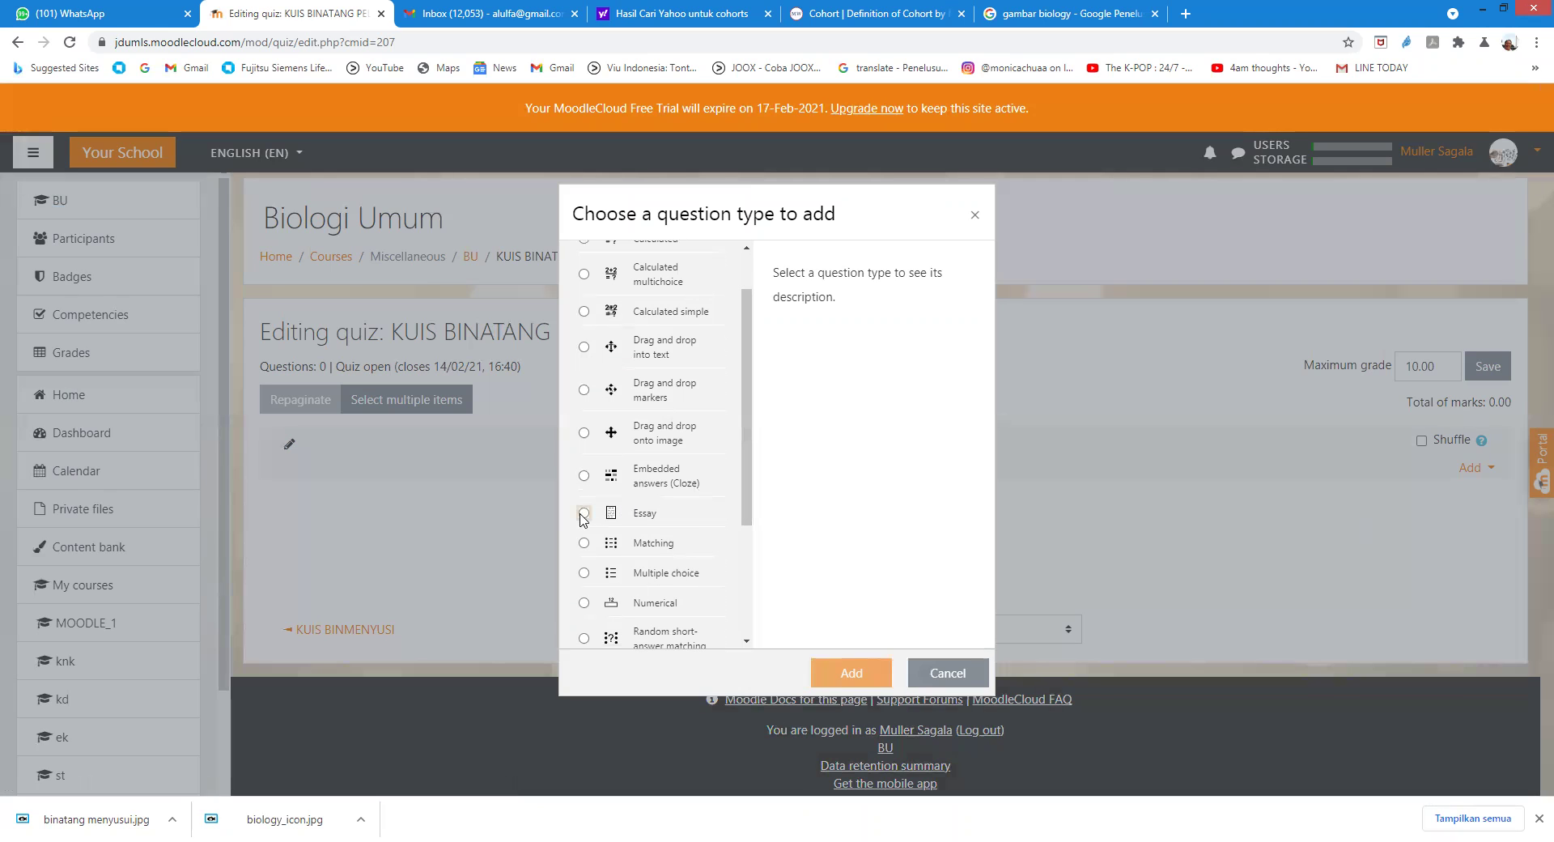
pyautogui.click(853, 675)
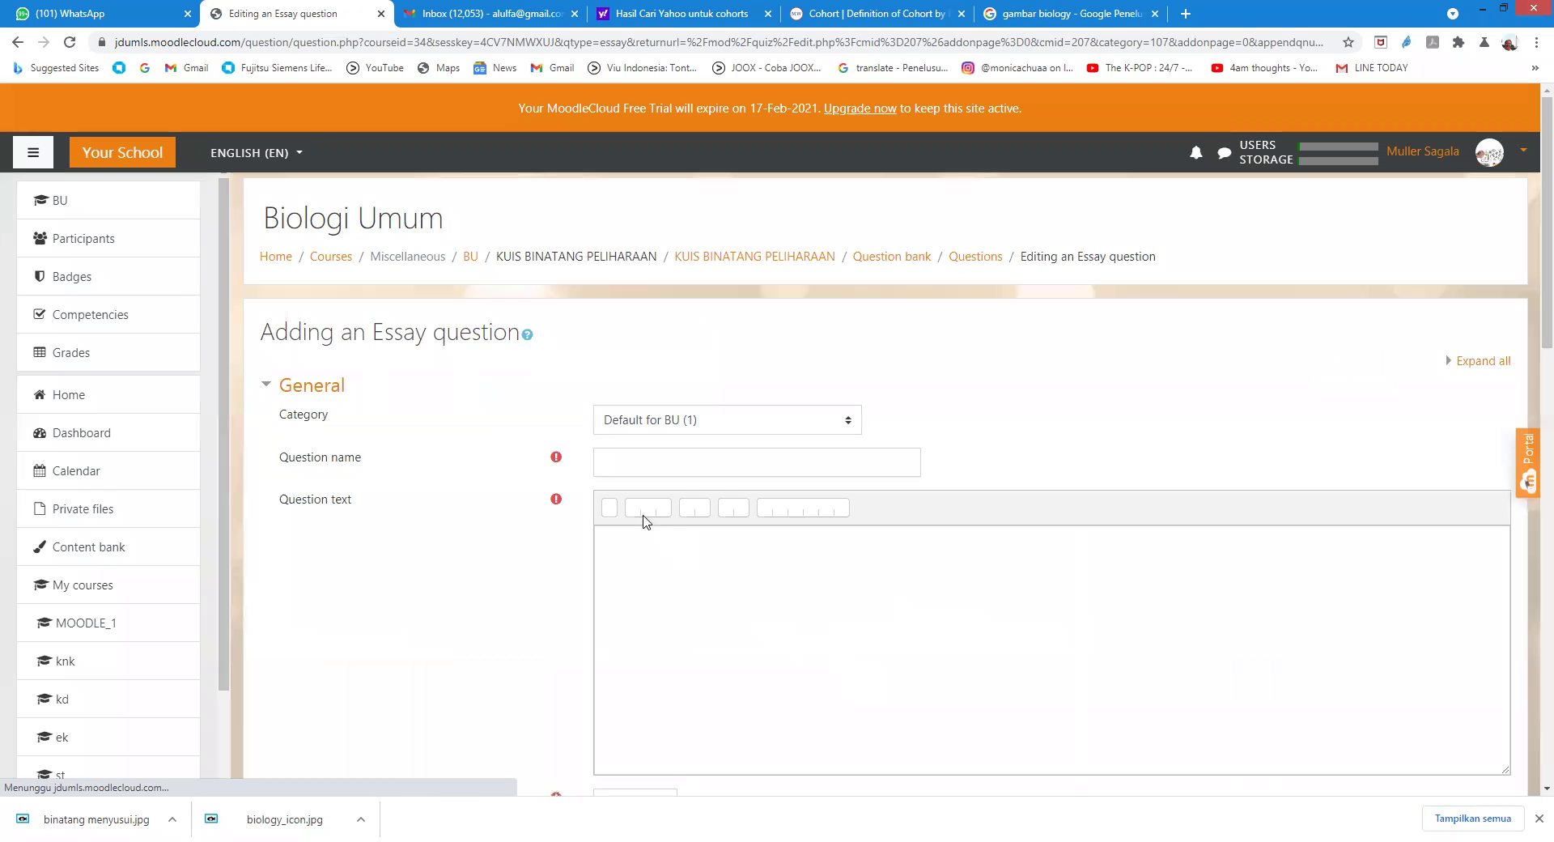
# Step: Name the question 'ESSAY PET' with text 'BUAT TULISAN SINGKAT DAN PADAT TENTANG PETS'
pyautogui.click(620, 464)
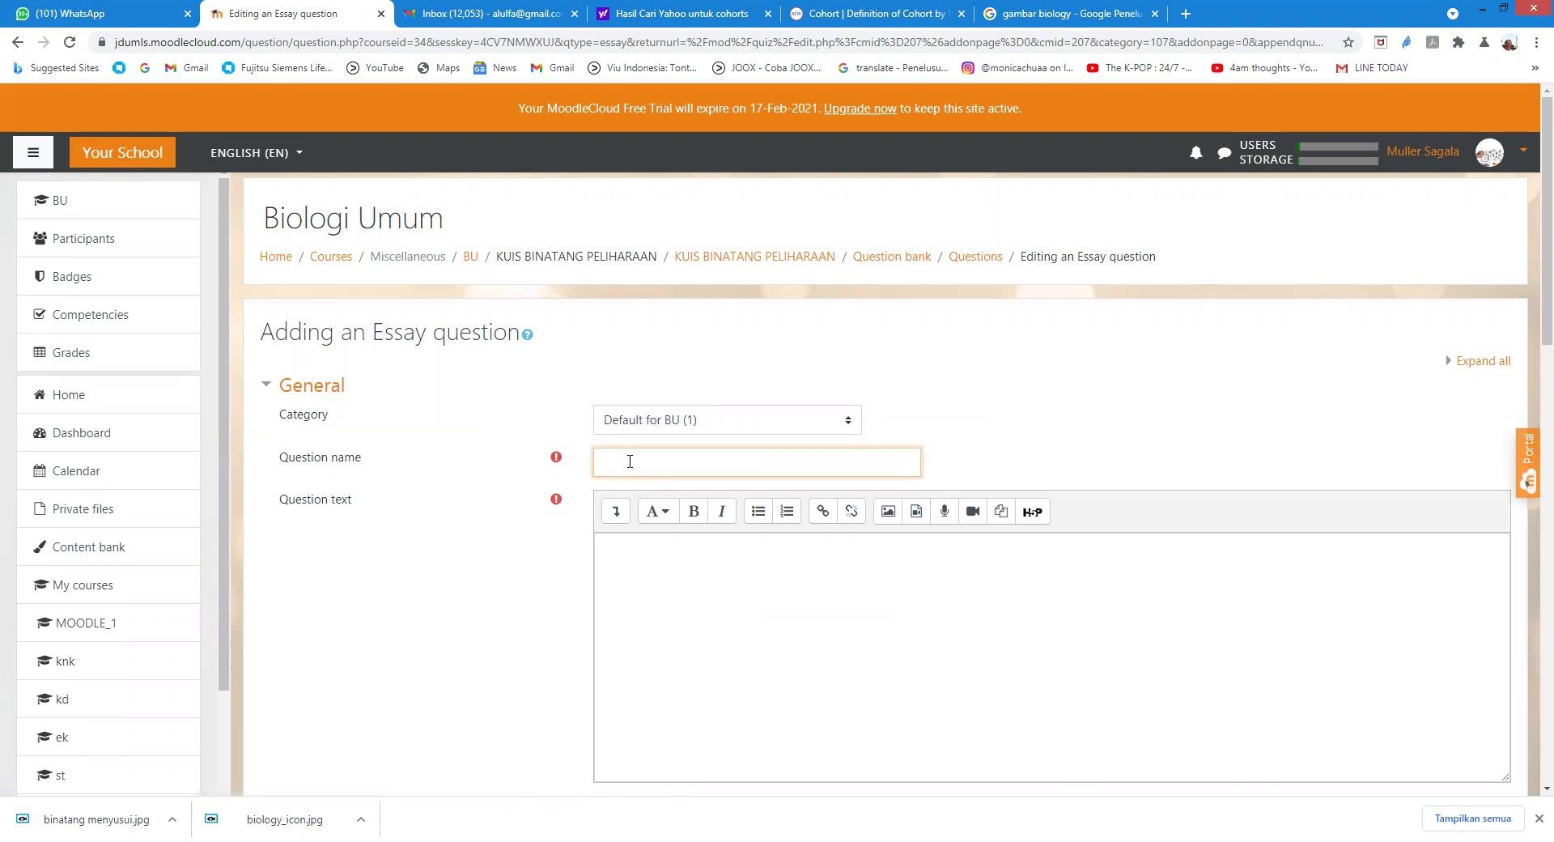
pyautogui.write('ESSAY PET')
pyautogui.click(627, 570)
pyautogui.write('BUAT TULISAN SINGKAT DAN PADAT TENTANG')
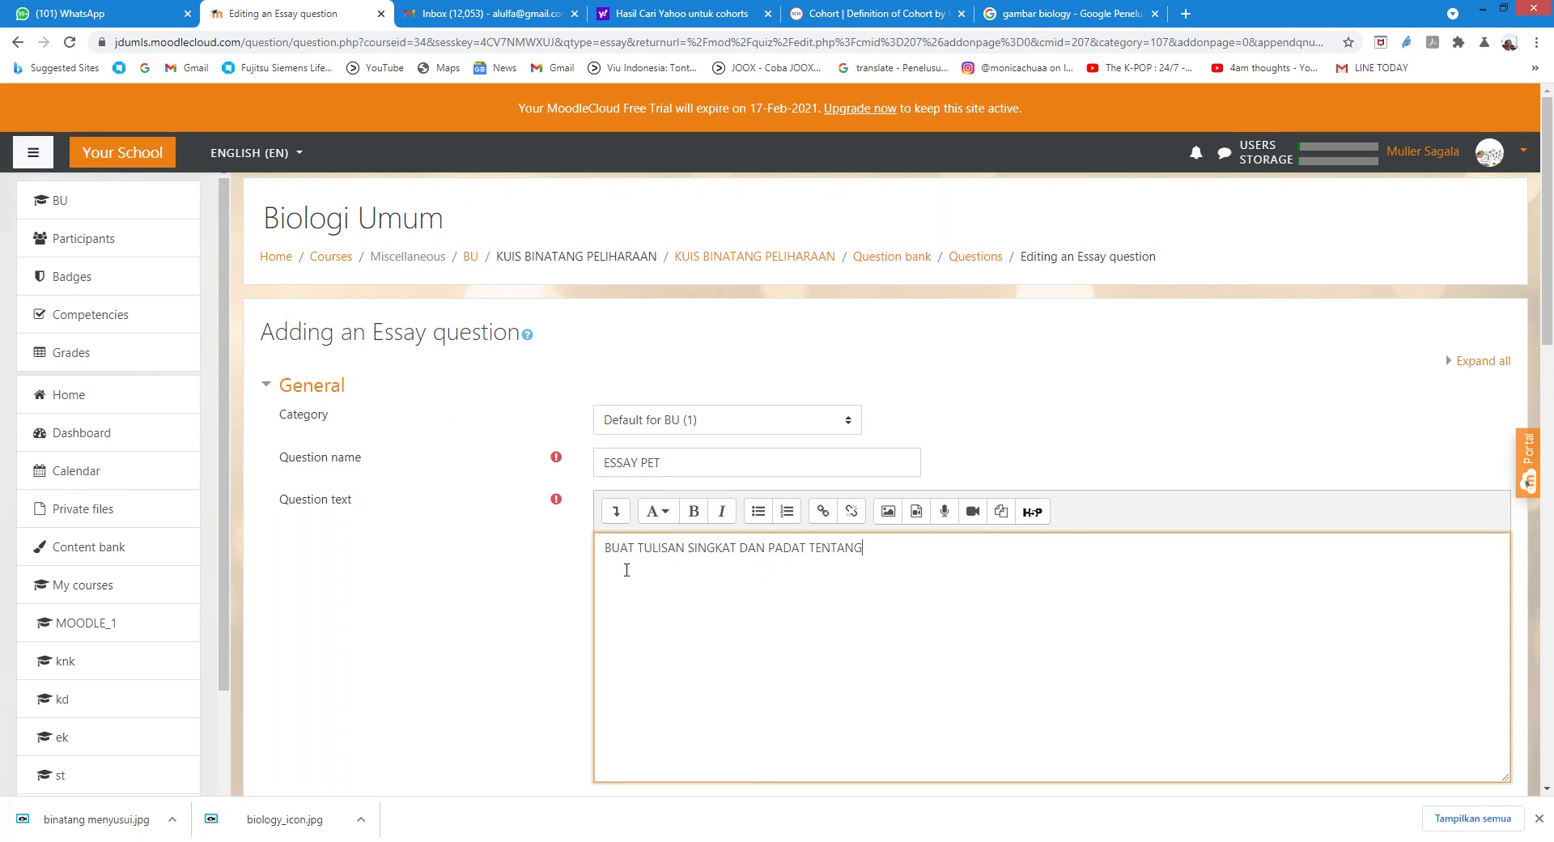
pyautogui.write(' PETS')
# Step: Set default mark 10 and general feedback 'BISA GOOGLING', then save the question
pyautogui.scroll(-3, 550, 518)
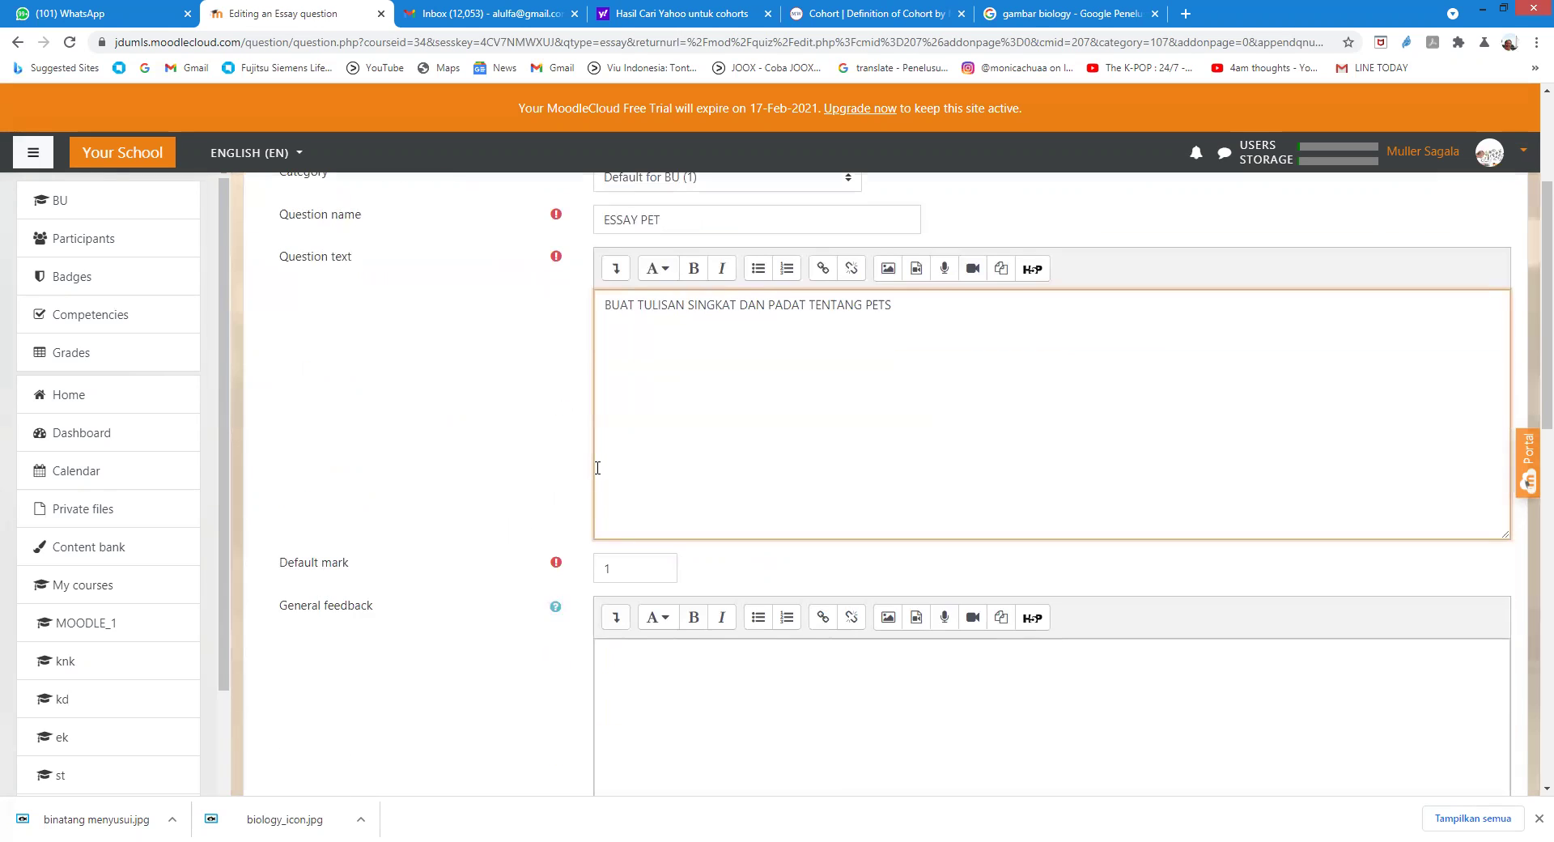
pyautogui.scroll(-1, 597, 467)
pyautogui.click(611, 484)
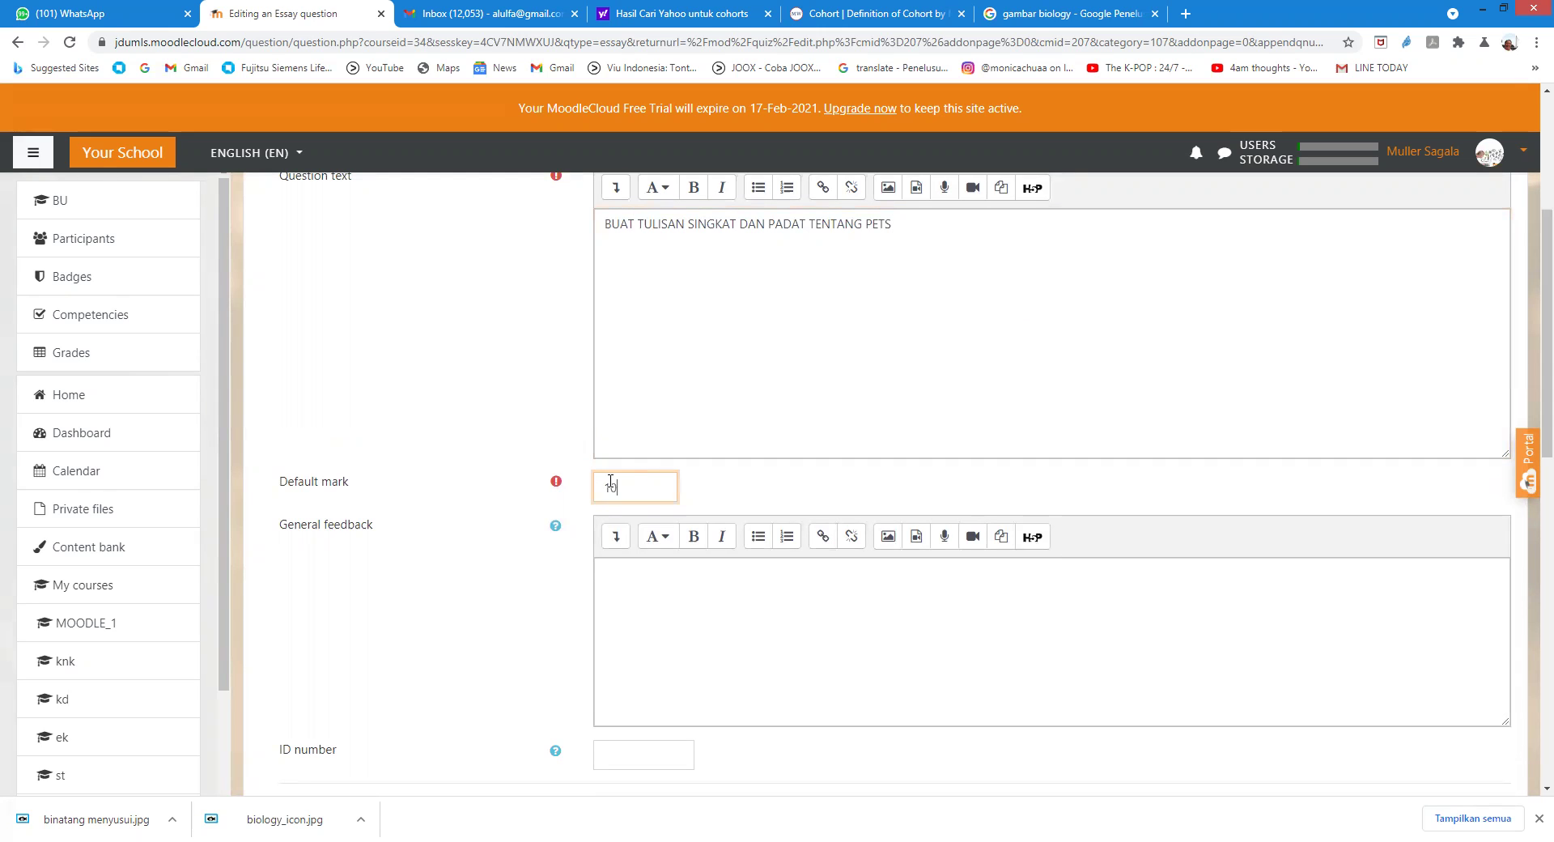
pyautogui.scroll(-1, 692, 568)
pyautogui.click(644, 497)
pyautogui.write('SEL')
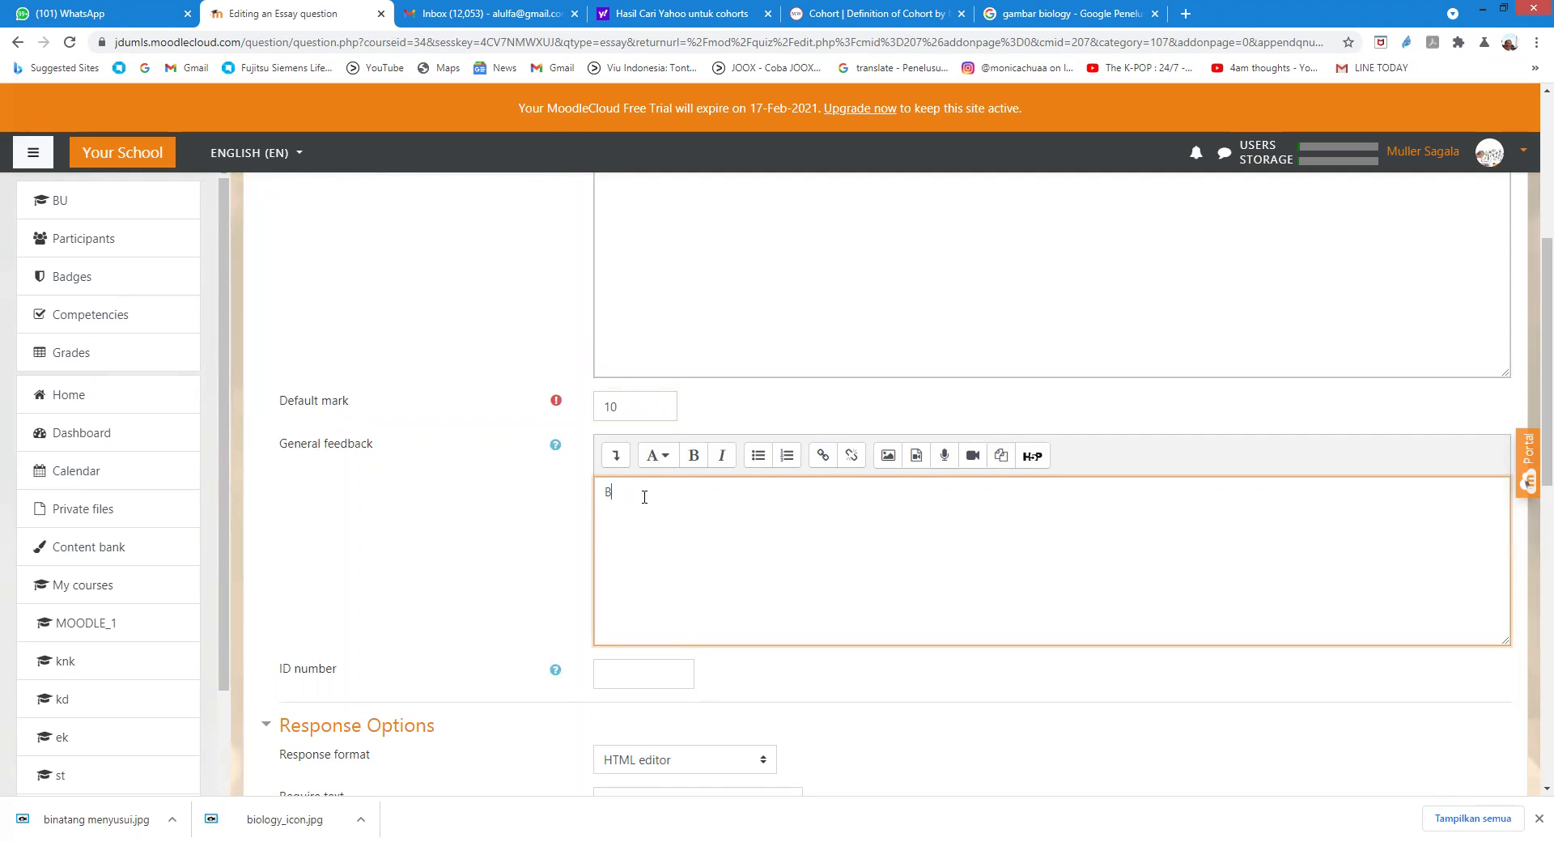
pyautogui.write('A GOOGLING')
pyautogui.scroll(-4, 645, 496)
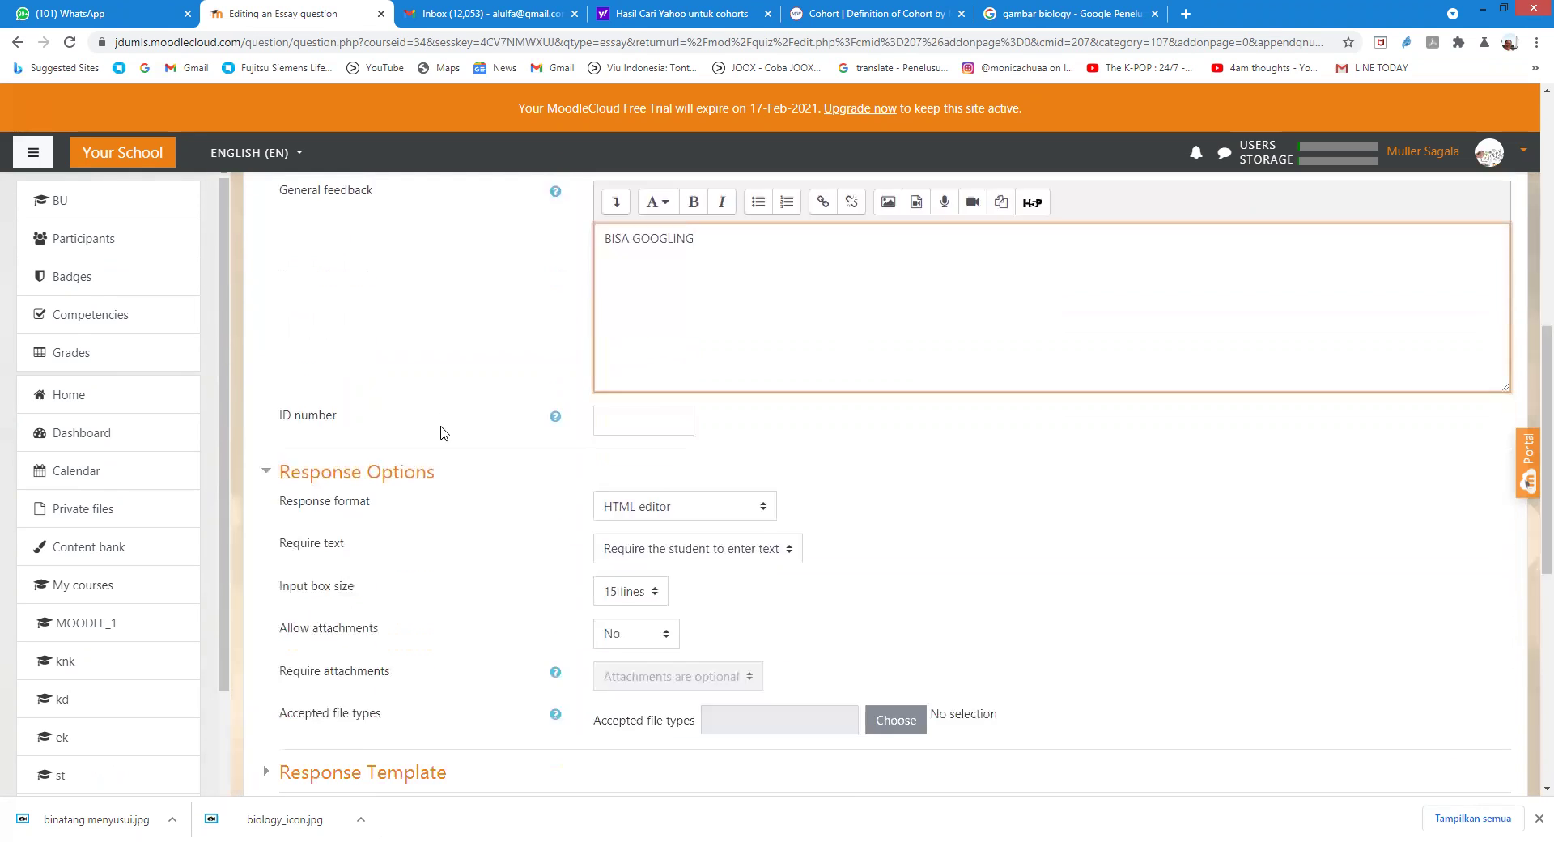
pyautogui.scroll(-3, 476, 489)
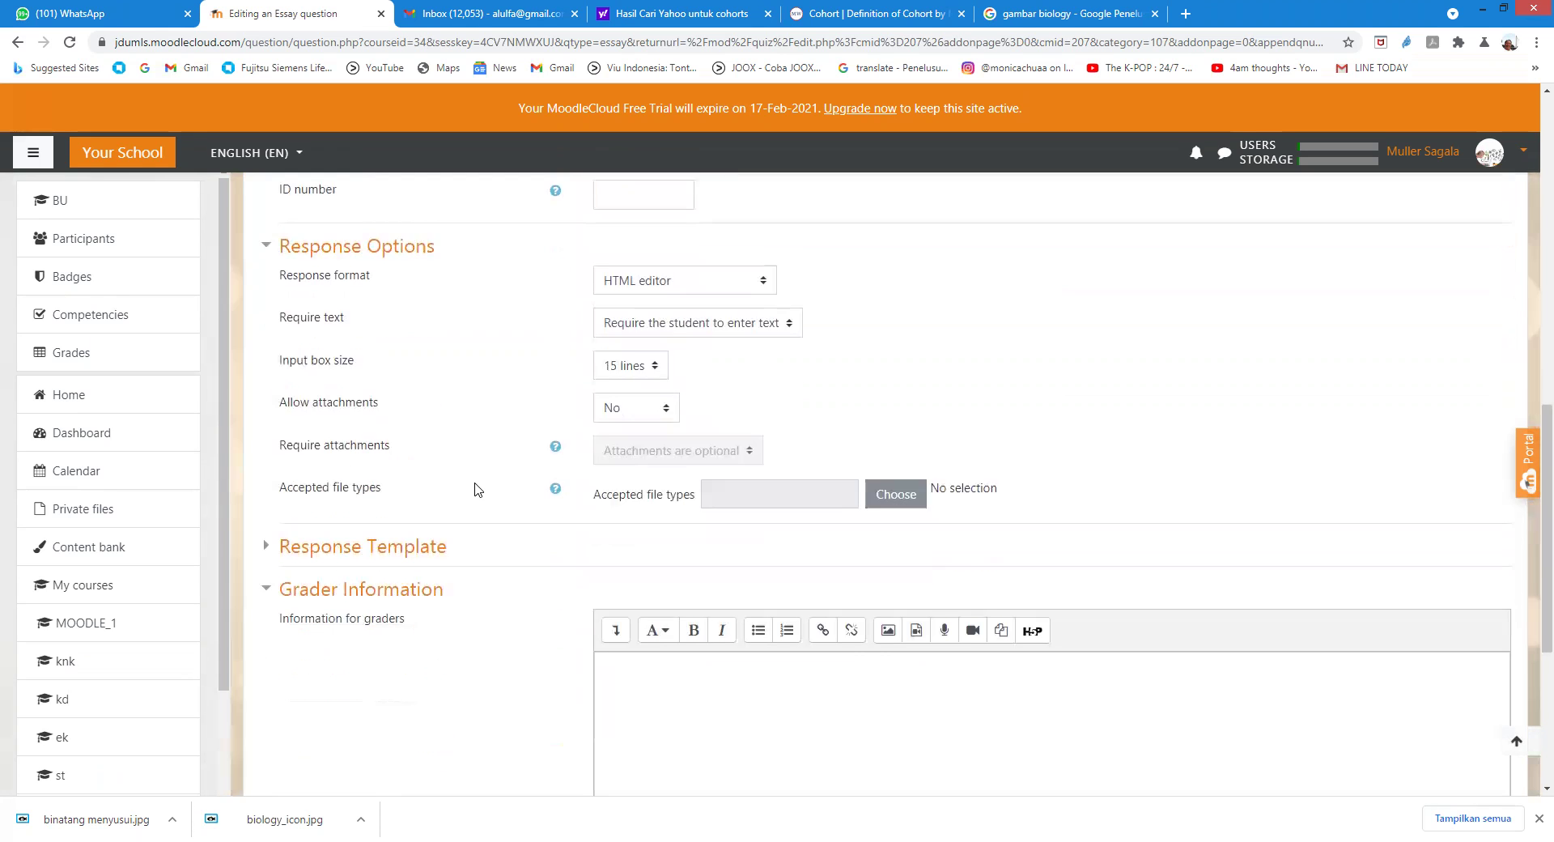
pyautogui.scroll(-2, 572, 510)
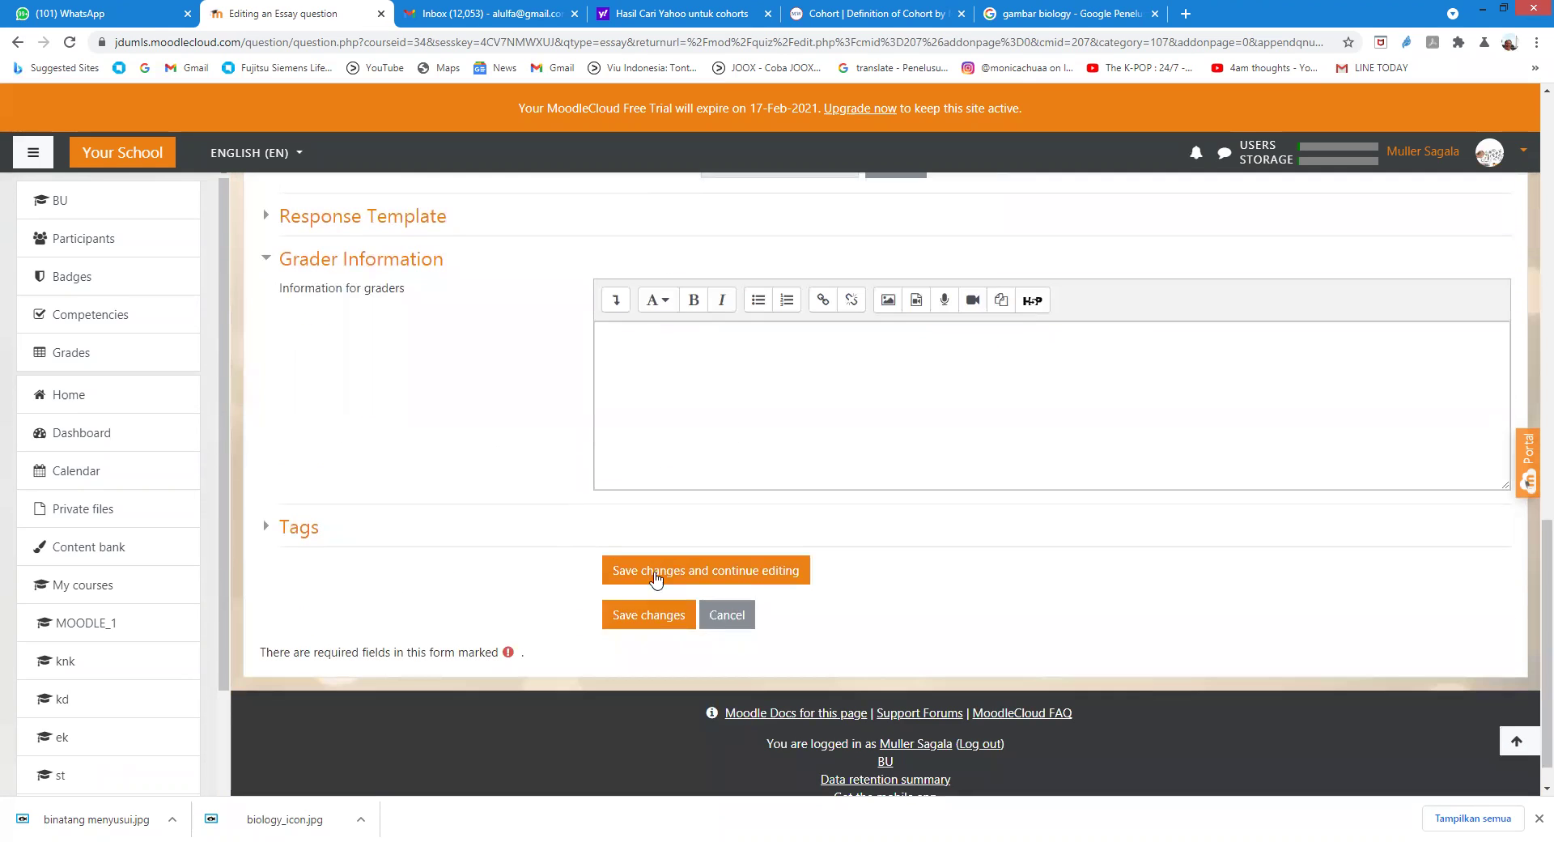
pyautogui.click(645, 619)
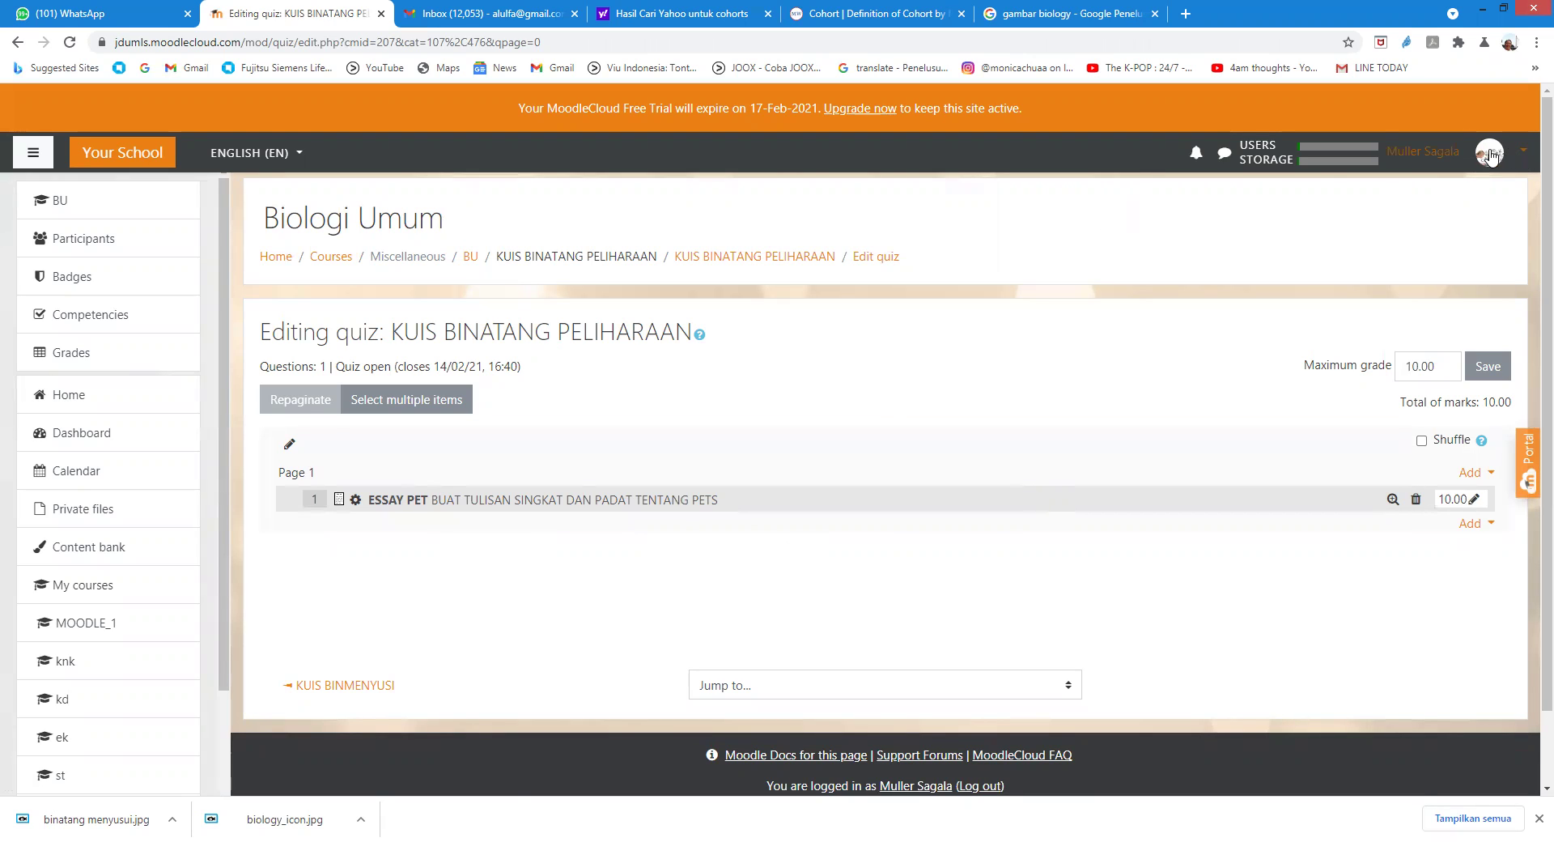
pyautogui.click(1460, 157)
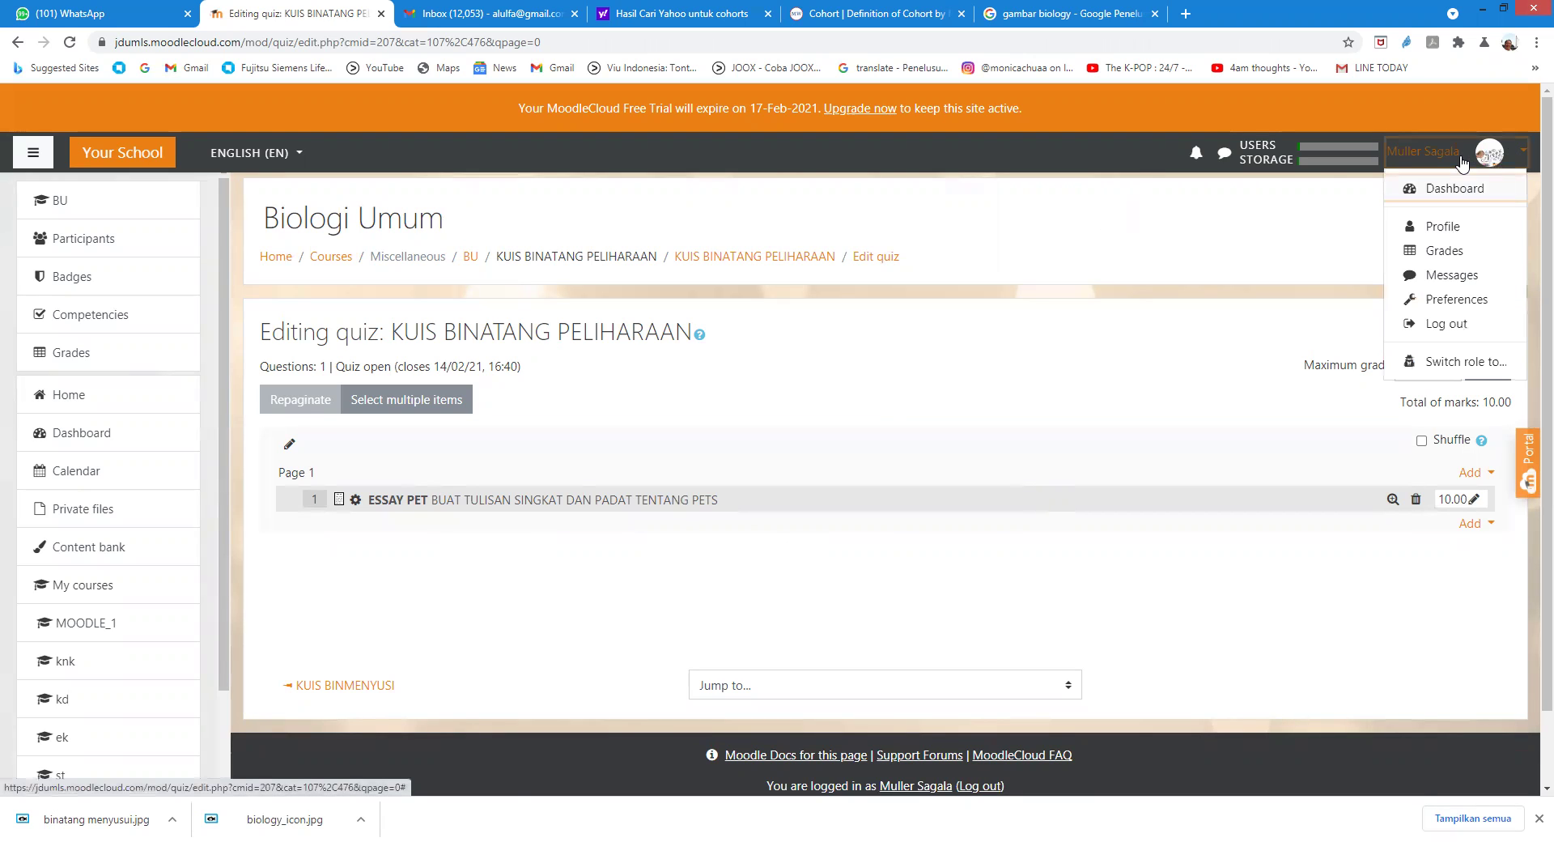
# Step: Log out the teacher and sign in with the student's username and password
pyautogui.click(1447, 323)
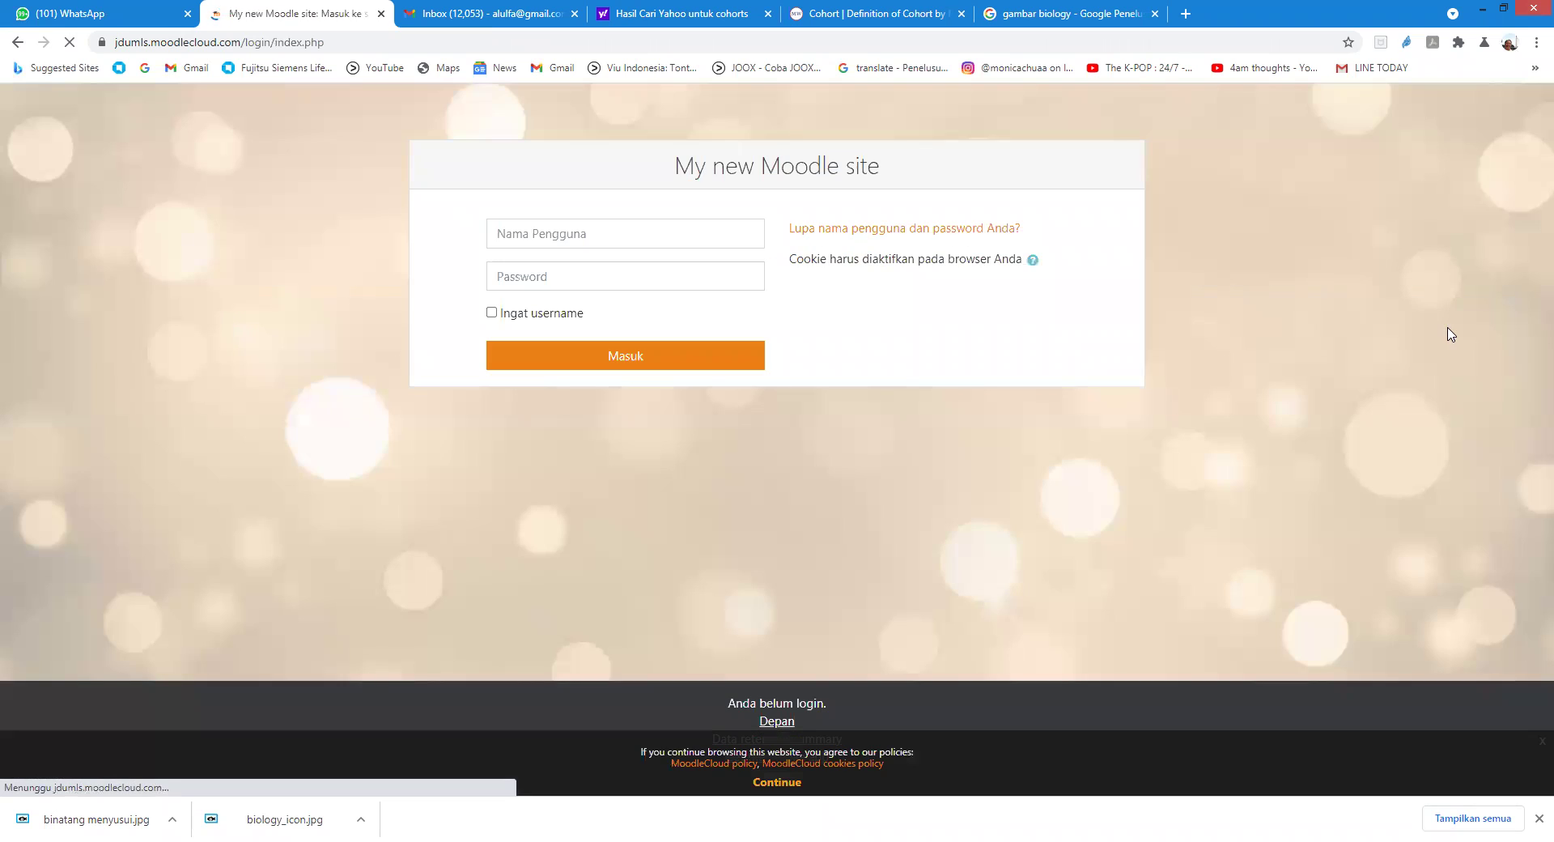
pyautogui.click(615, 235)
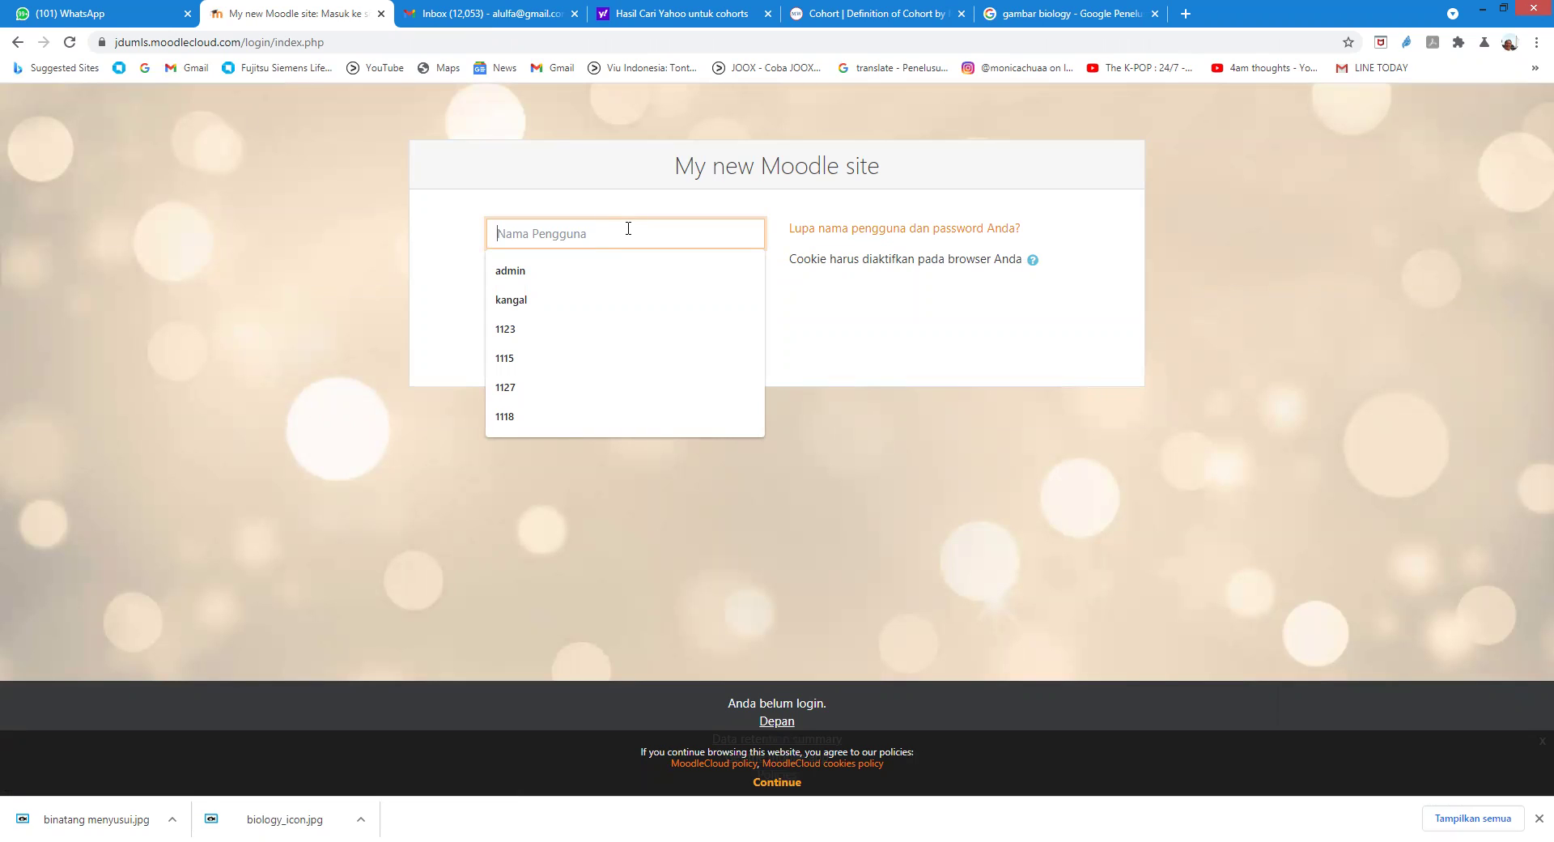
pyautogui.write('11')
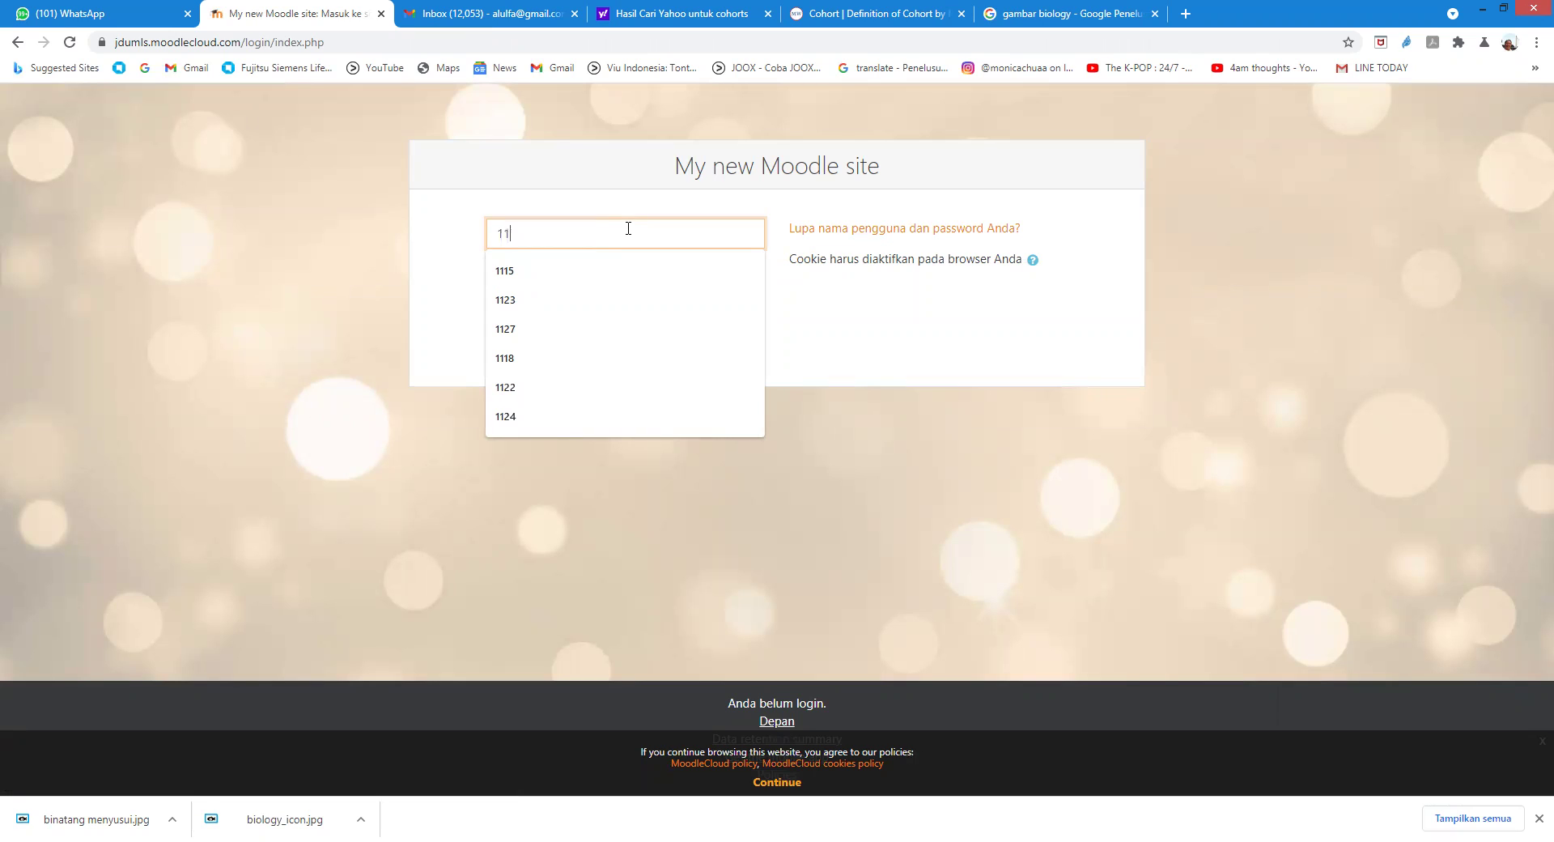
pyautogui.write('24')
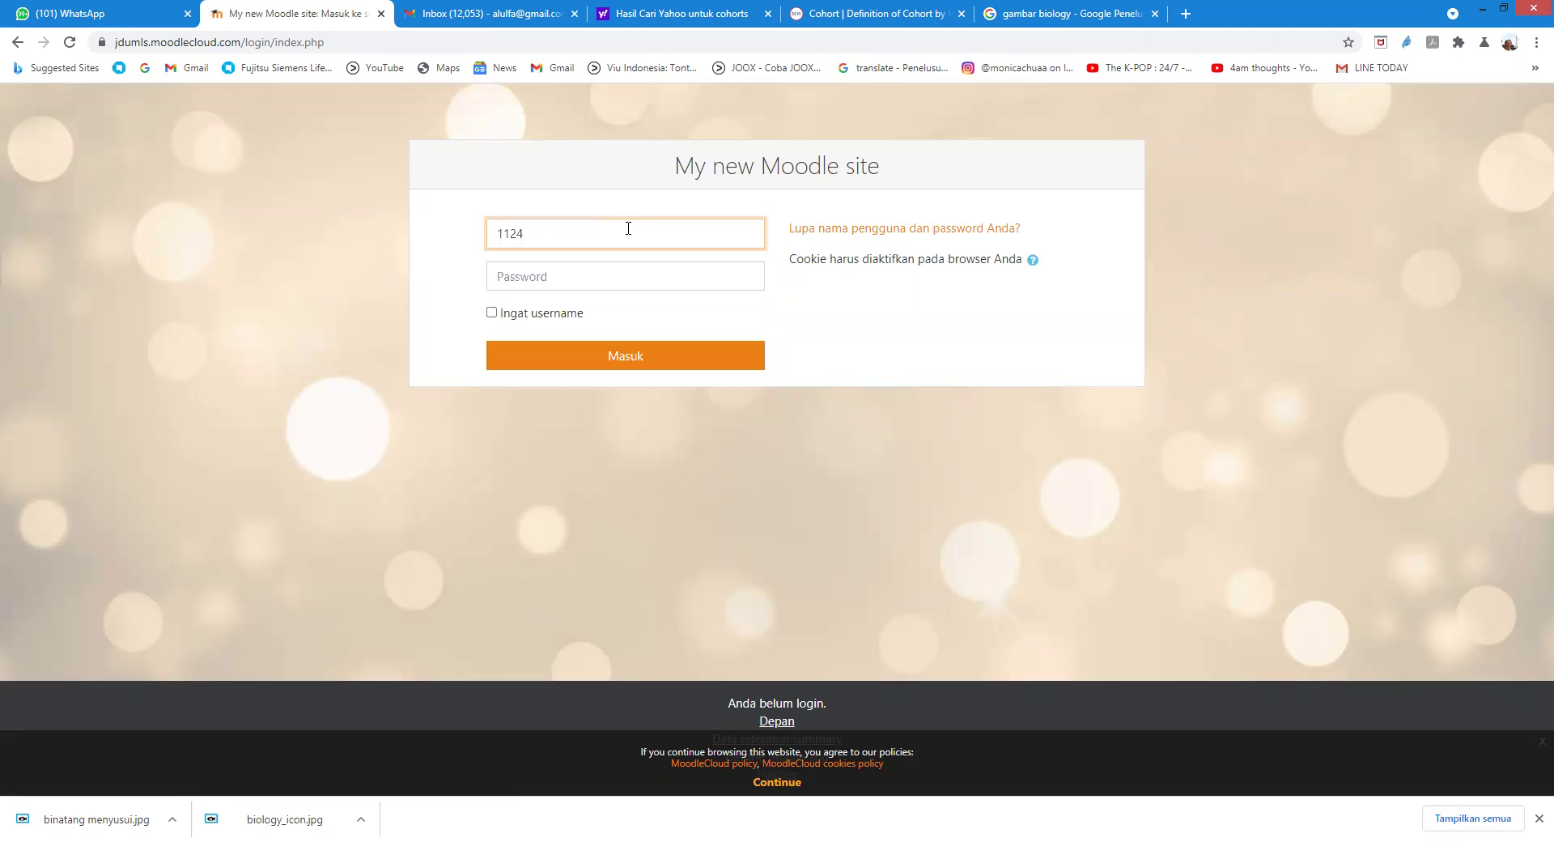
pyautogui.click(576, 275)
pyautogui.write('1')
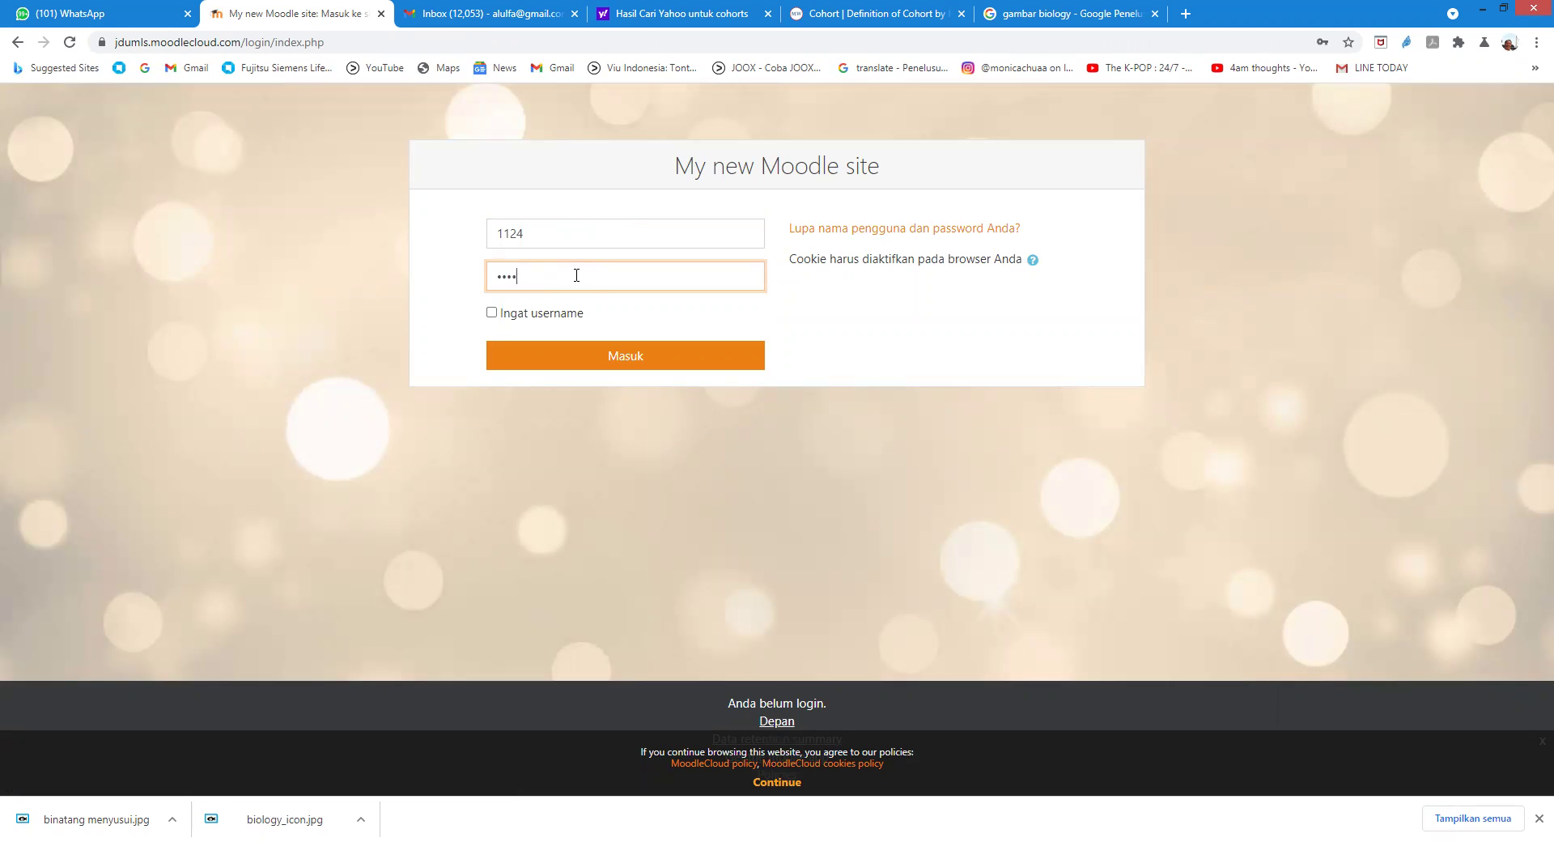
pyautogui.press('BackSpace')
pyautogui.press('BackSpace')
pyautogui.write('1')
pyautogui.click(621, 360)
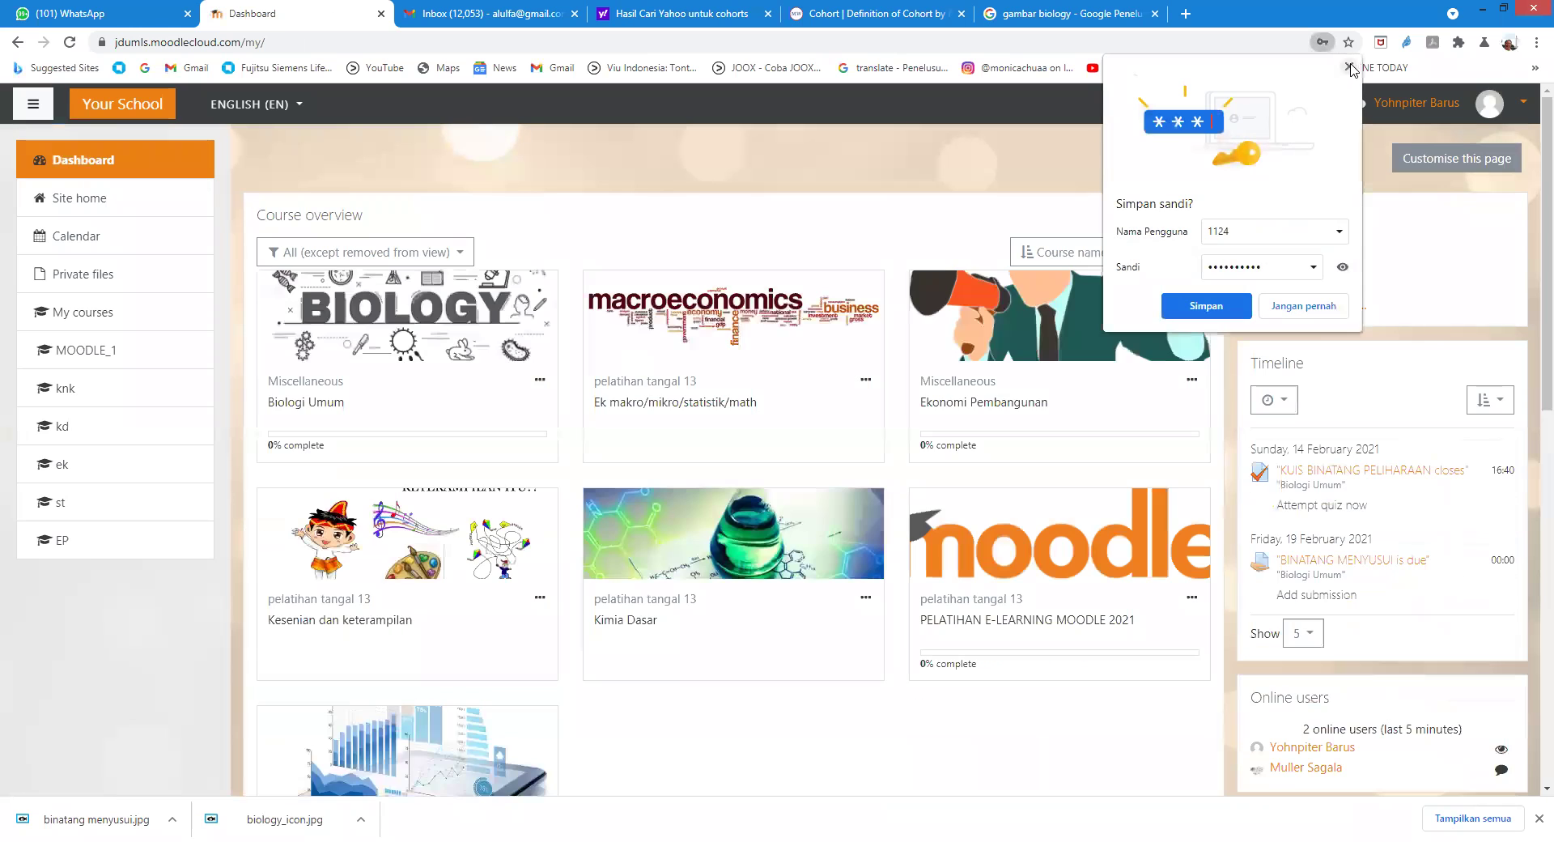
# Step: Open the KUIS BINATANG PELIHARAAN quiz in Biologi Umum and start an attempt
pyautogui.click(1348, 68)
pyautogui.click(443, 311)
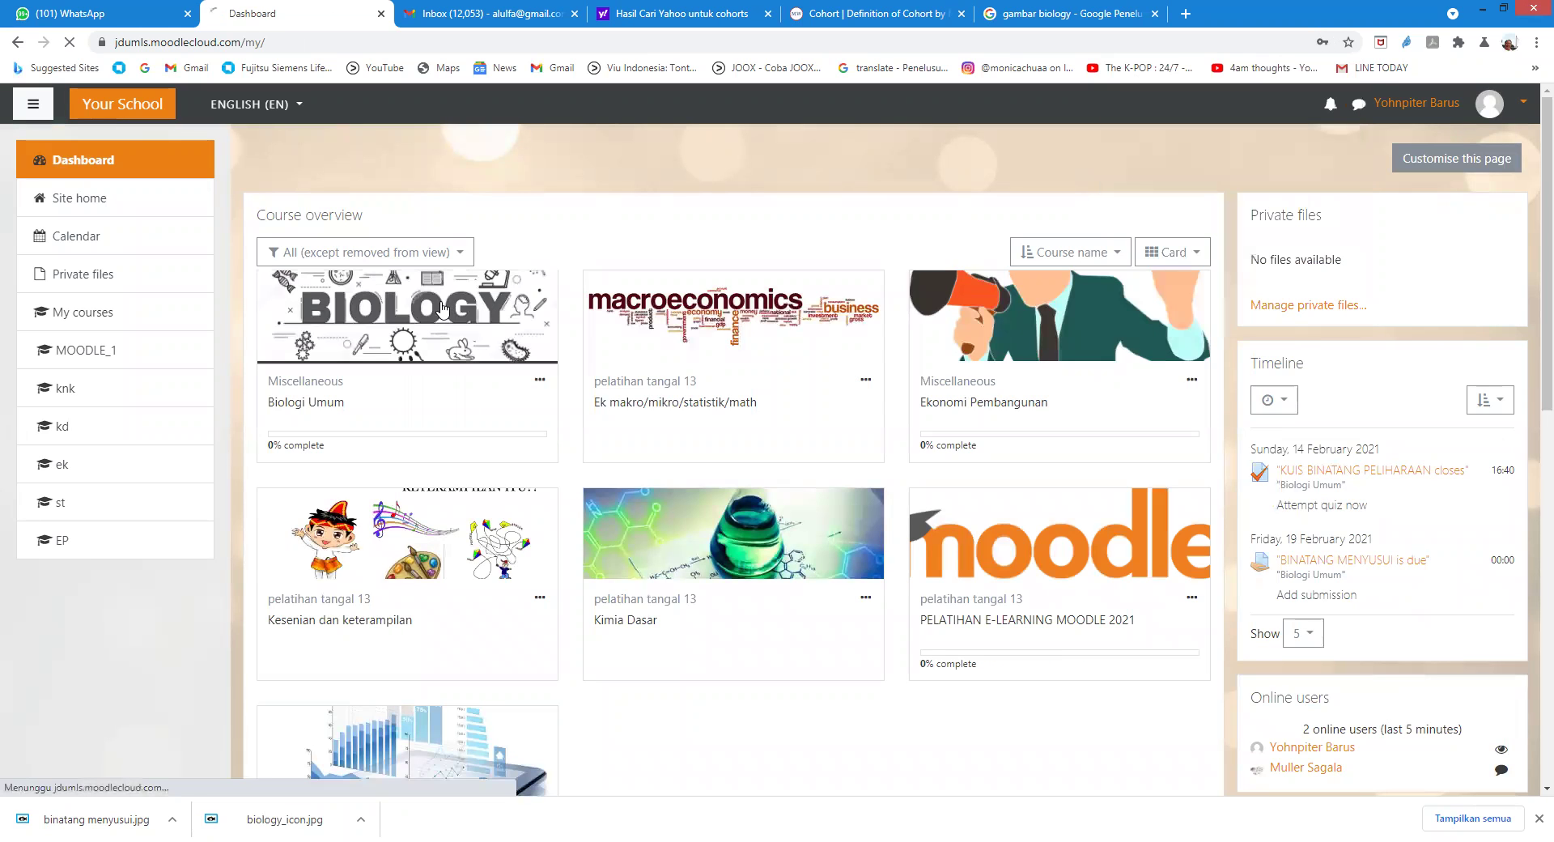
pyautogui.scroll(-2, 692, 482)
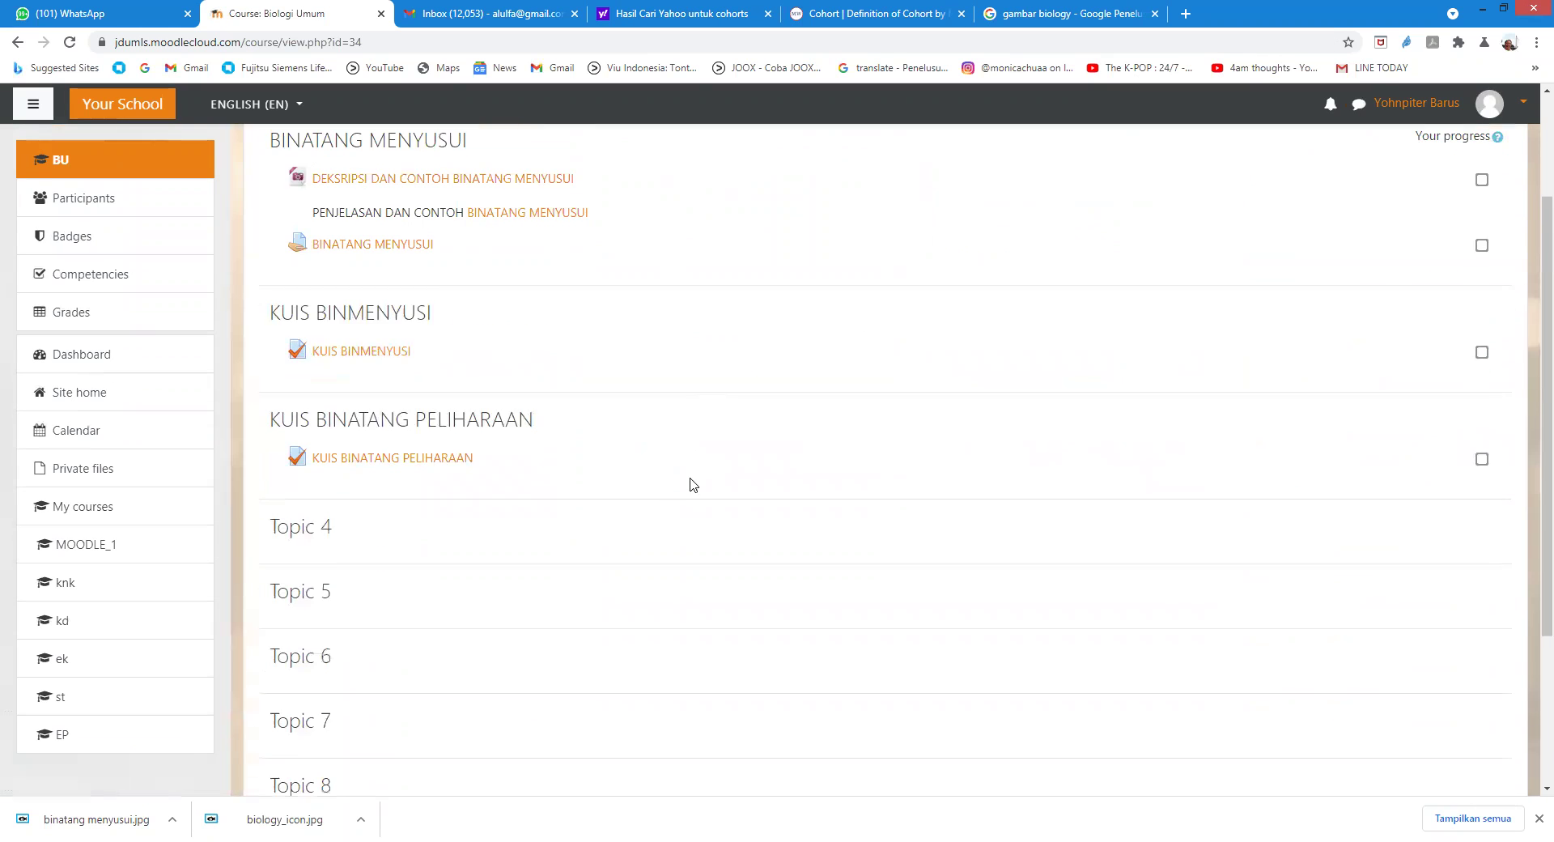
pyautogui.click(415, 463)
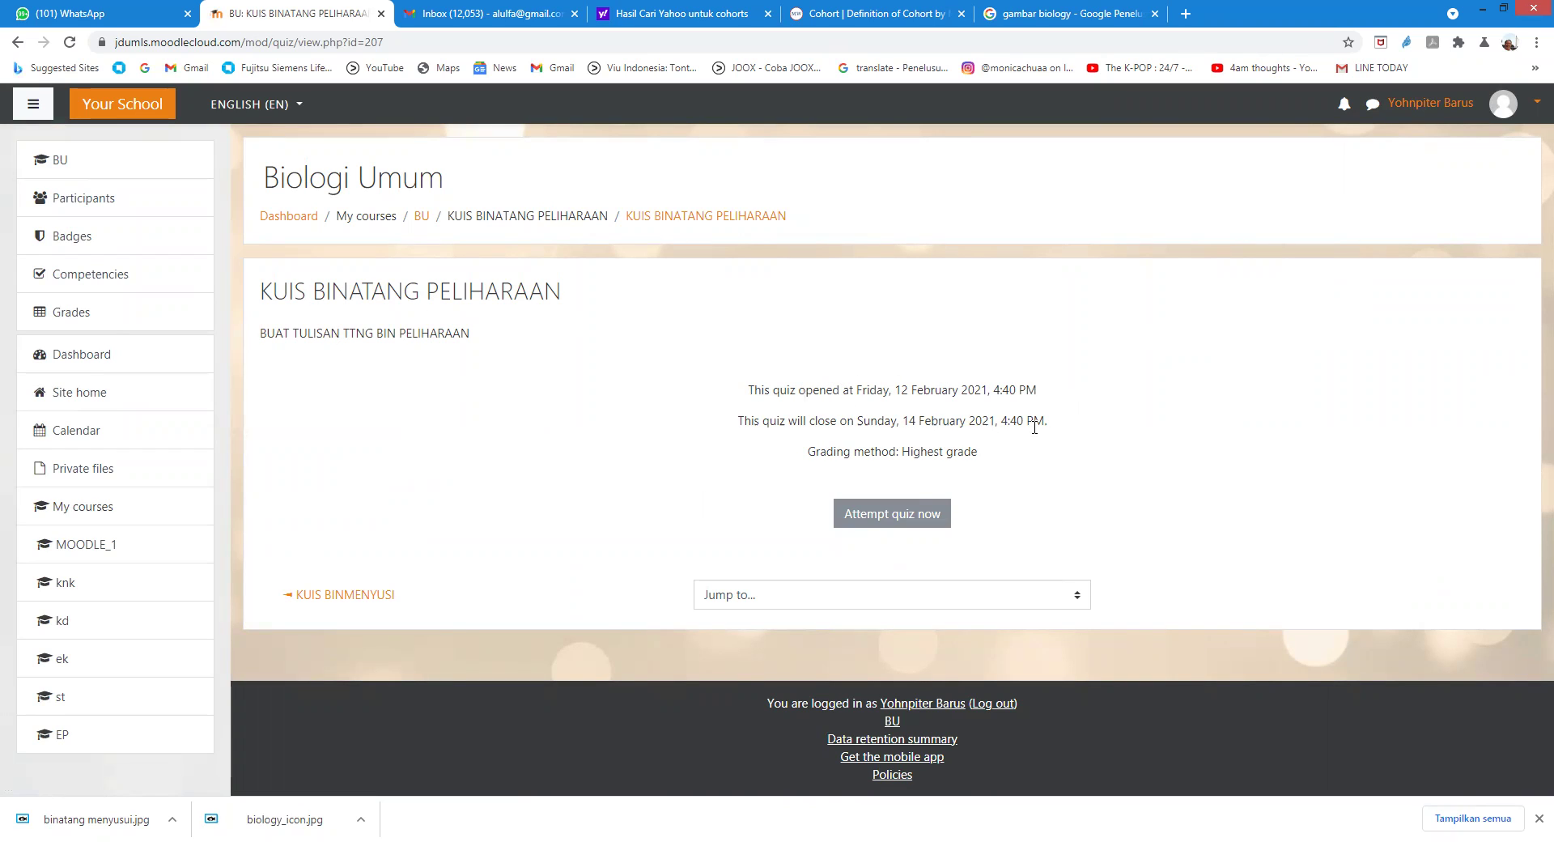
pyautogui.click(889, 516)
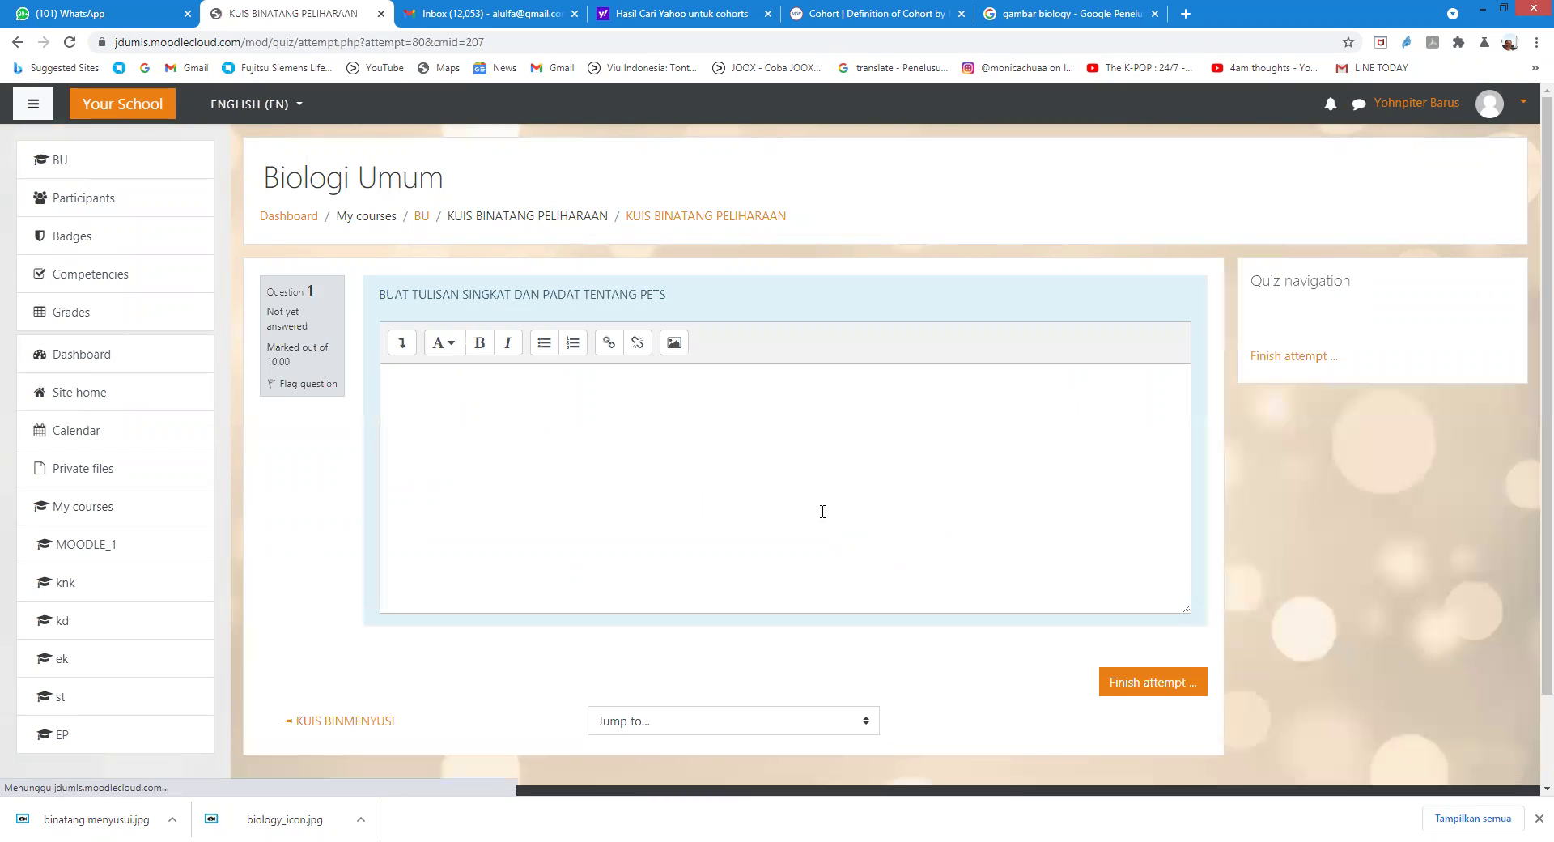
# Step: Write a short essay answer saying pets can be looked up via Google references
pyautogui.scroll(-2, 822, 518)
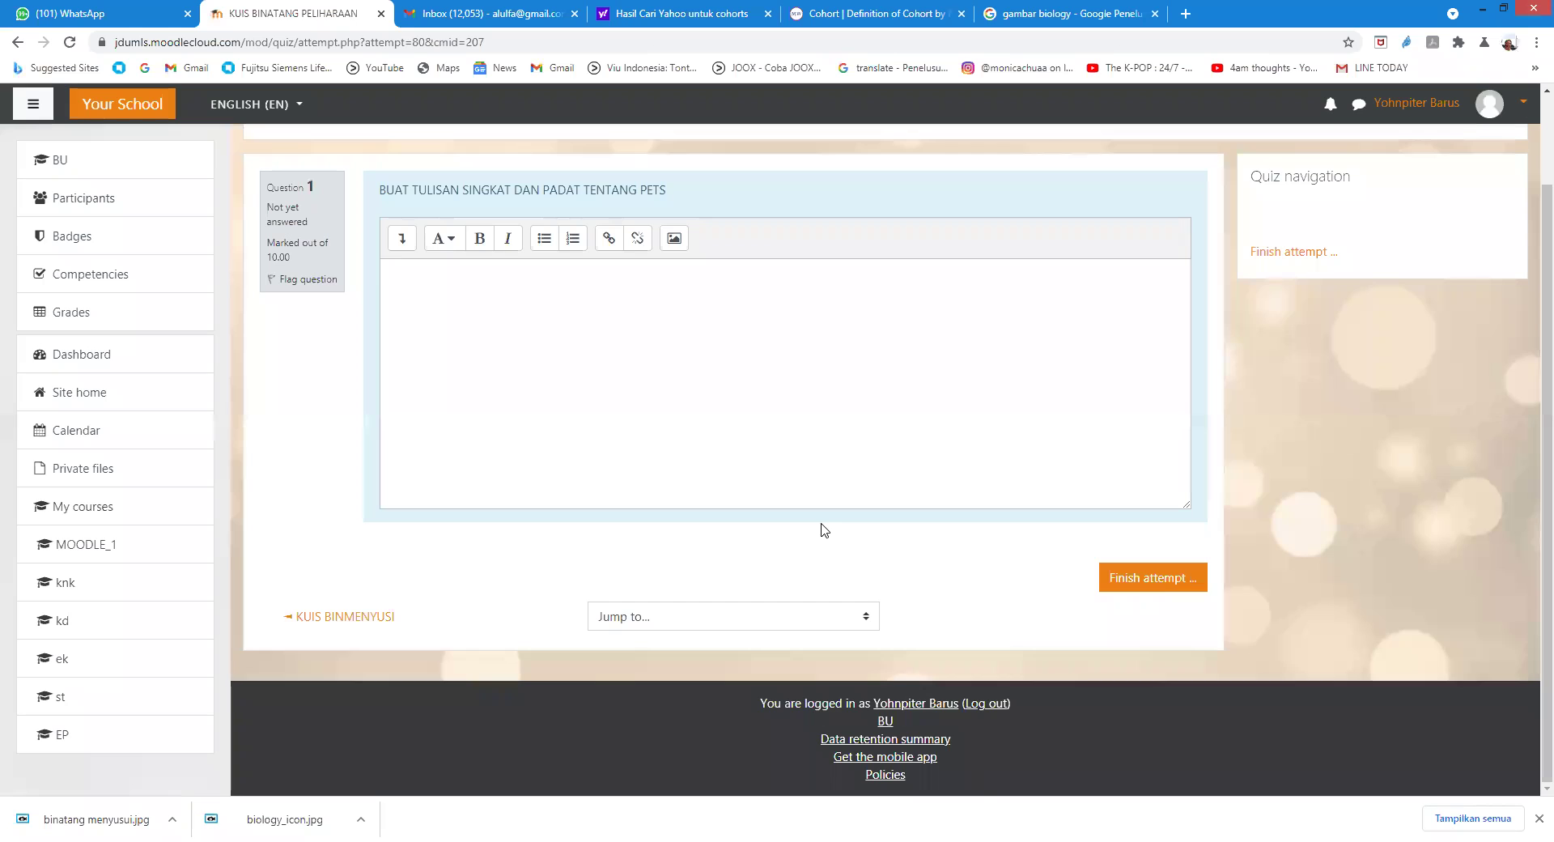
pyautogui.scroll(1, 801, 524)
pyautogui.click(480, 382)
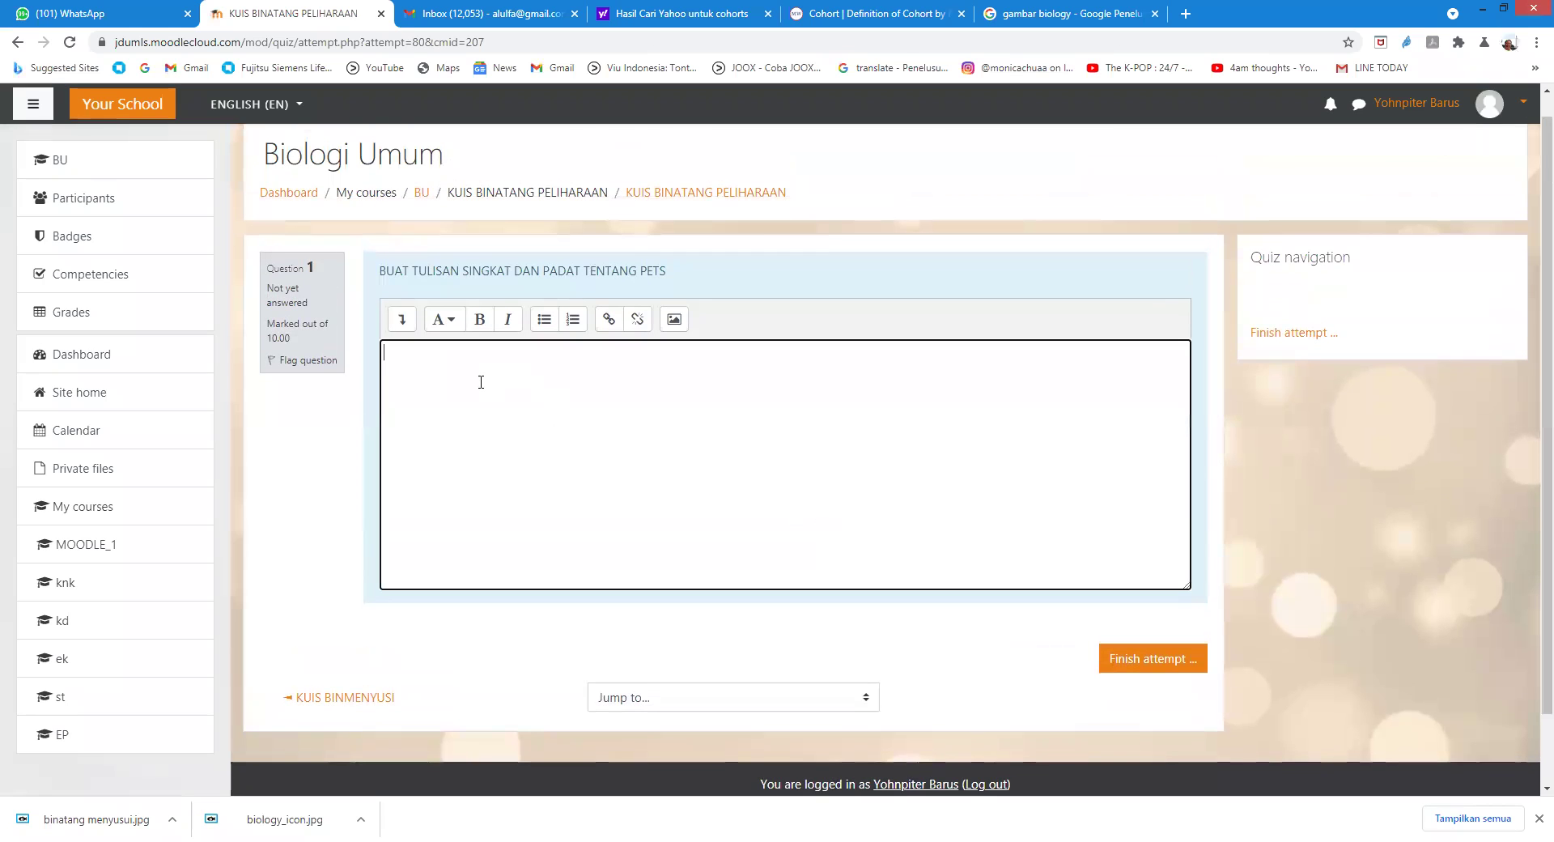
pyautogui.write('akakak')
pyautogui.press('Return')
pyautogui.write('na')
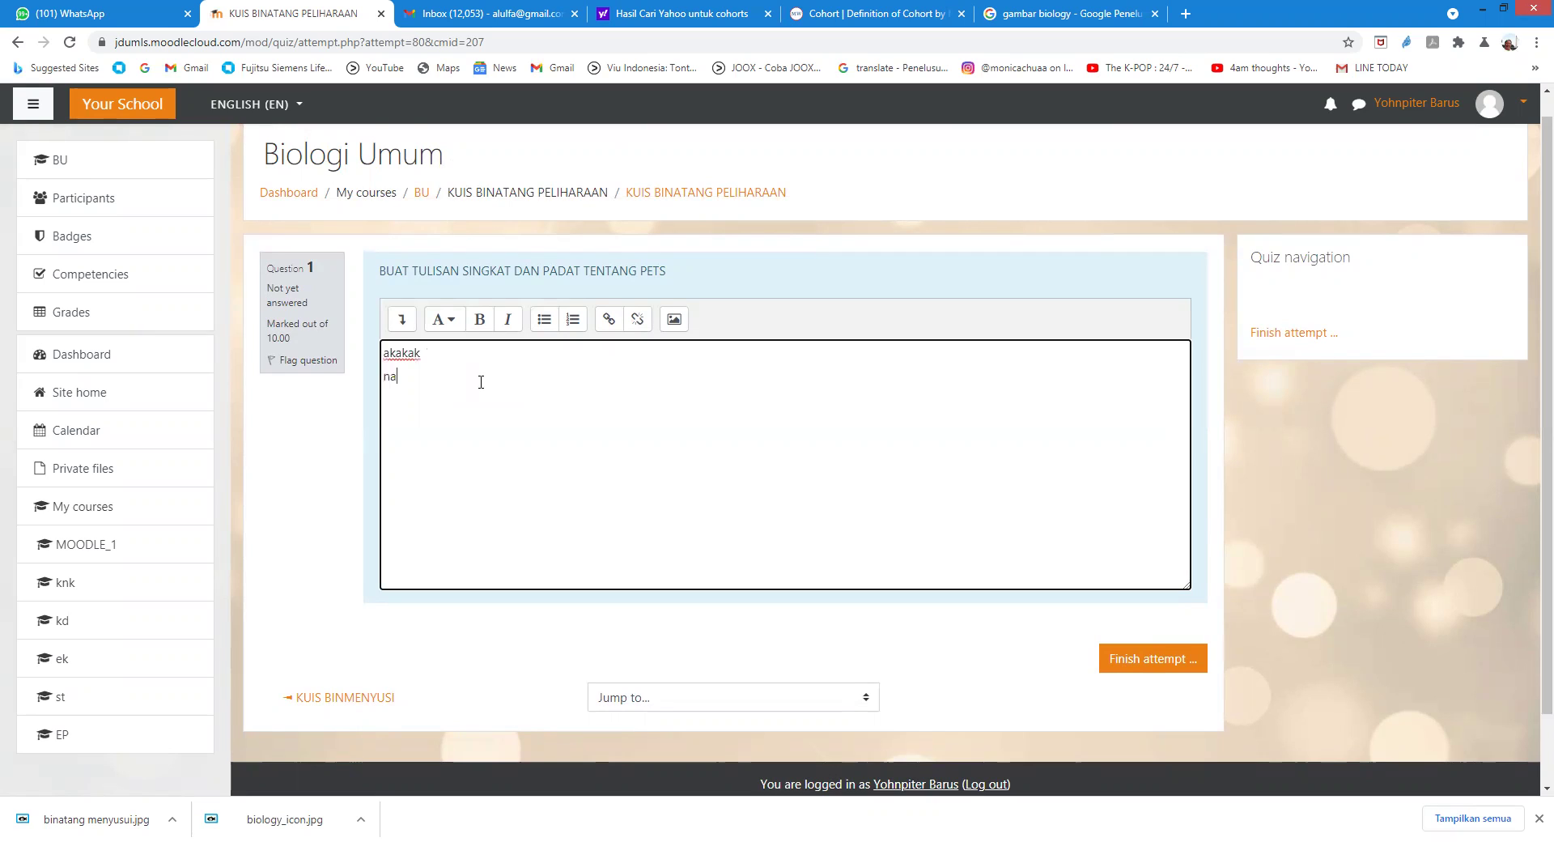
pyautogui.press('BackSpace')
pyautogui.write('pa ')
pyautogui.write('saj')
pyautogui.write('a yang ')
pyautogui.write('wa')
pyautogui.write('bisa meru')
pyautogui.write('juk ke berbagai')
pyautogui.write(' refers')
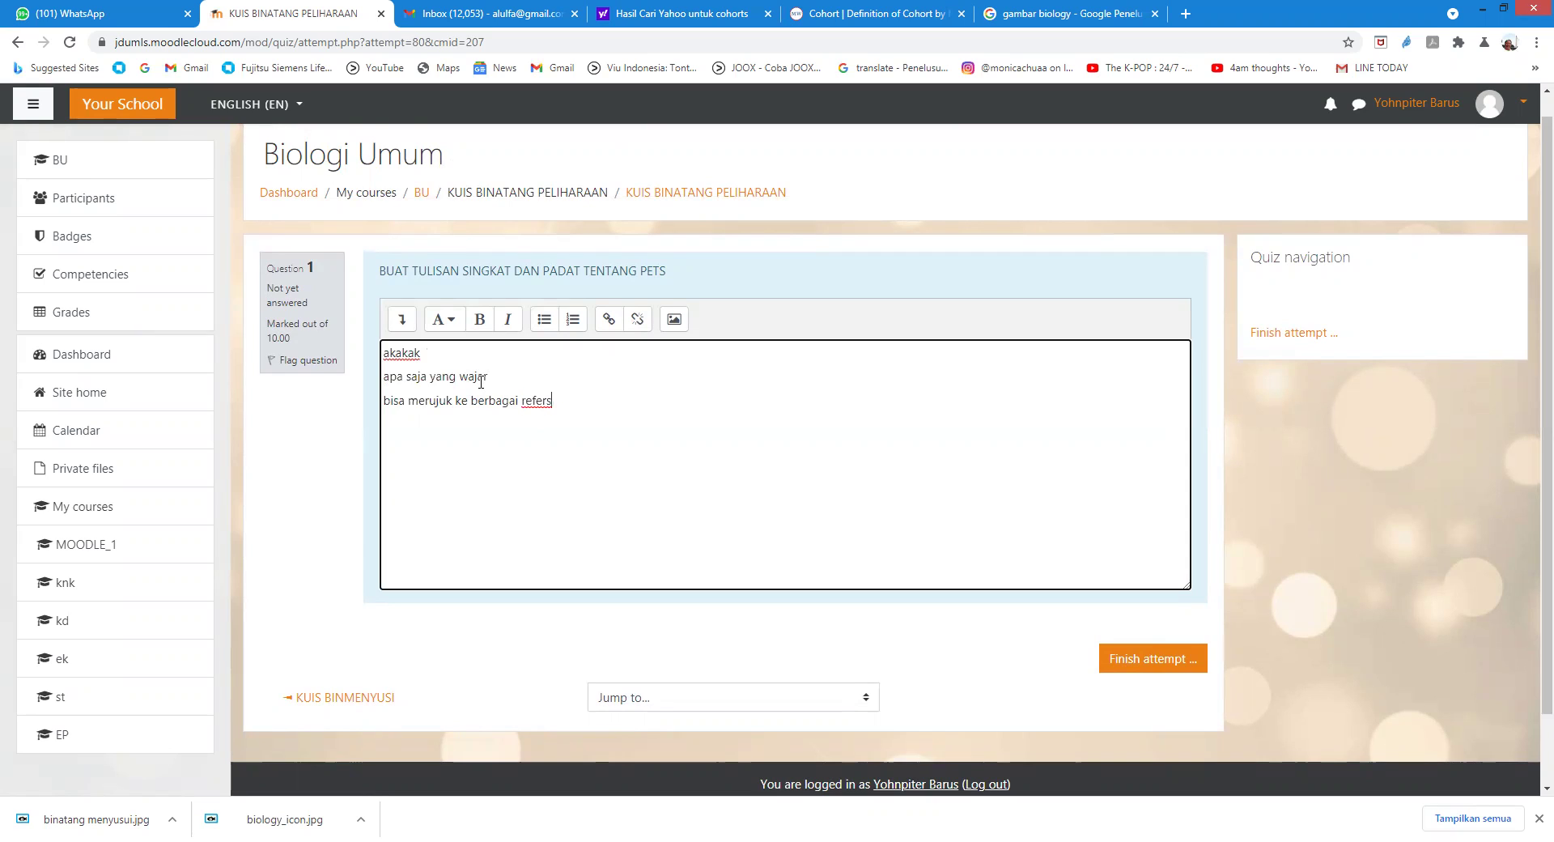
pyautogui.write('=')
pyautogui.press('BackSpace')
pyautogui.press('BackSpace')
pyautogui.write('e')
pyautogui.write('nsi G')
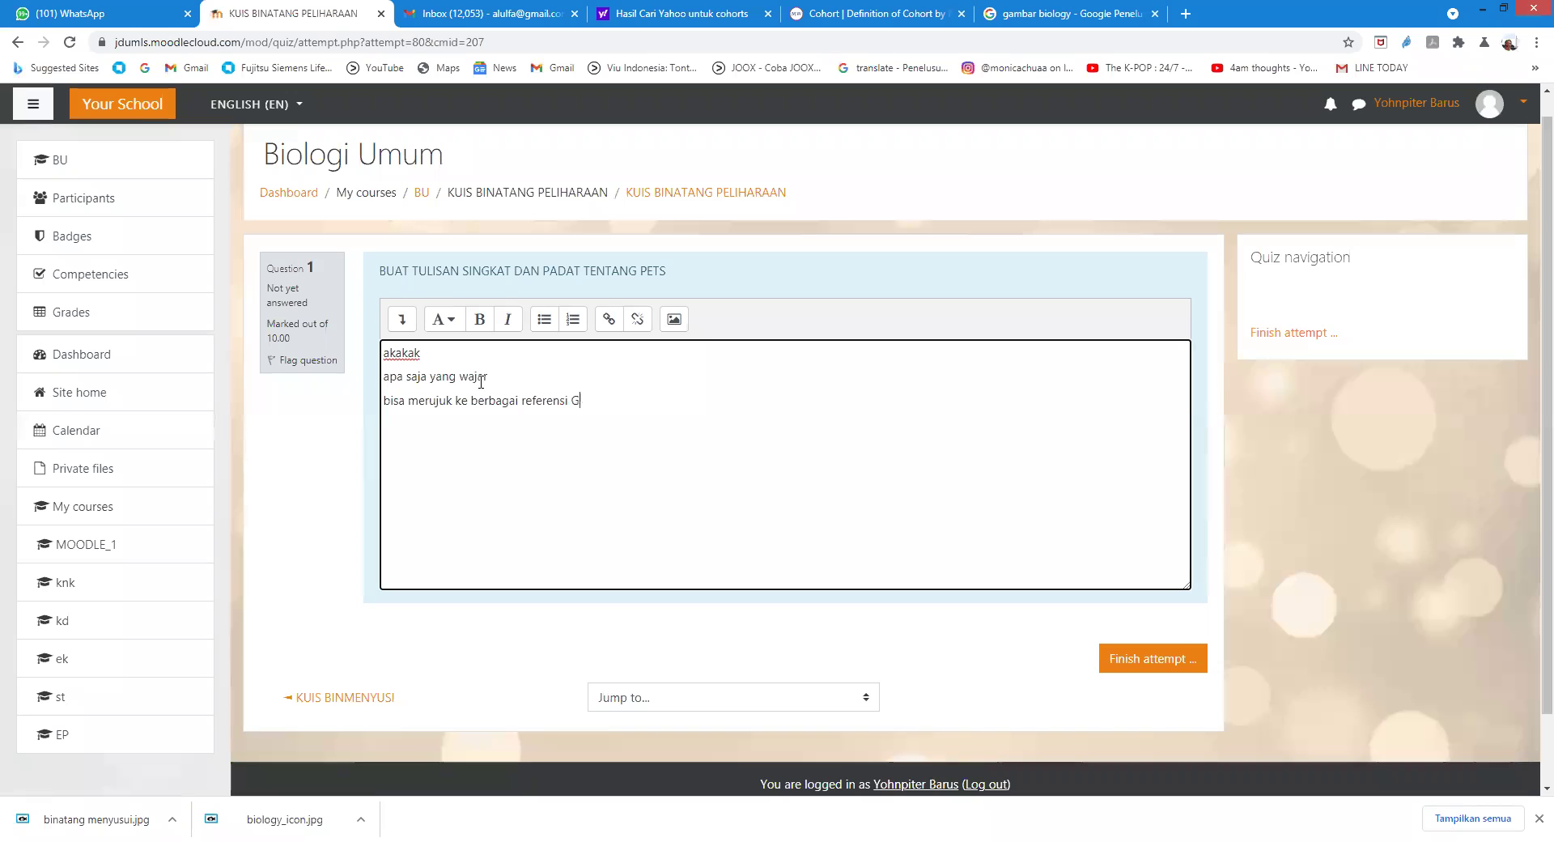
pyautogui.write('oogle')
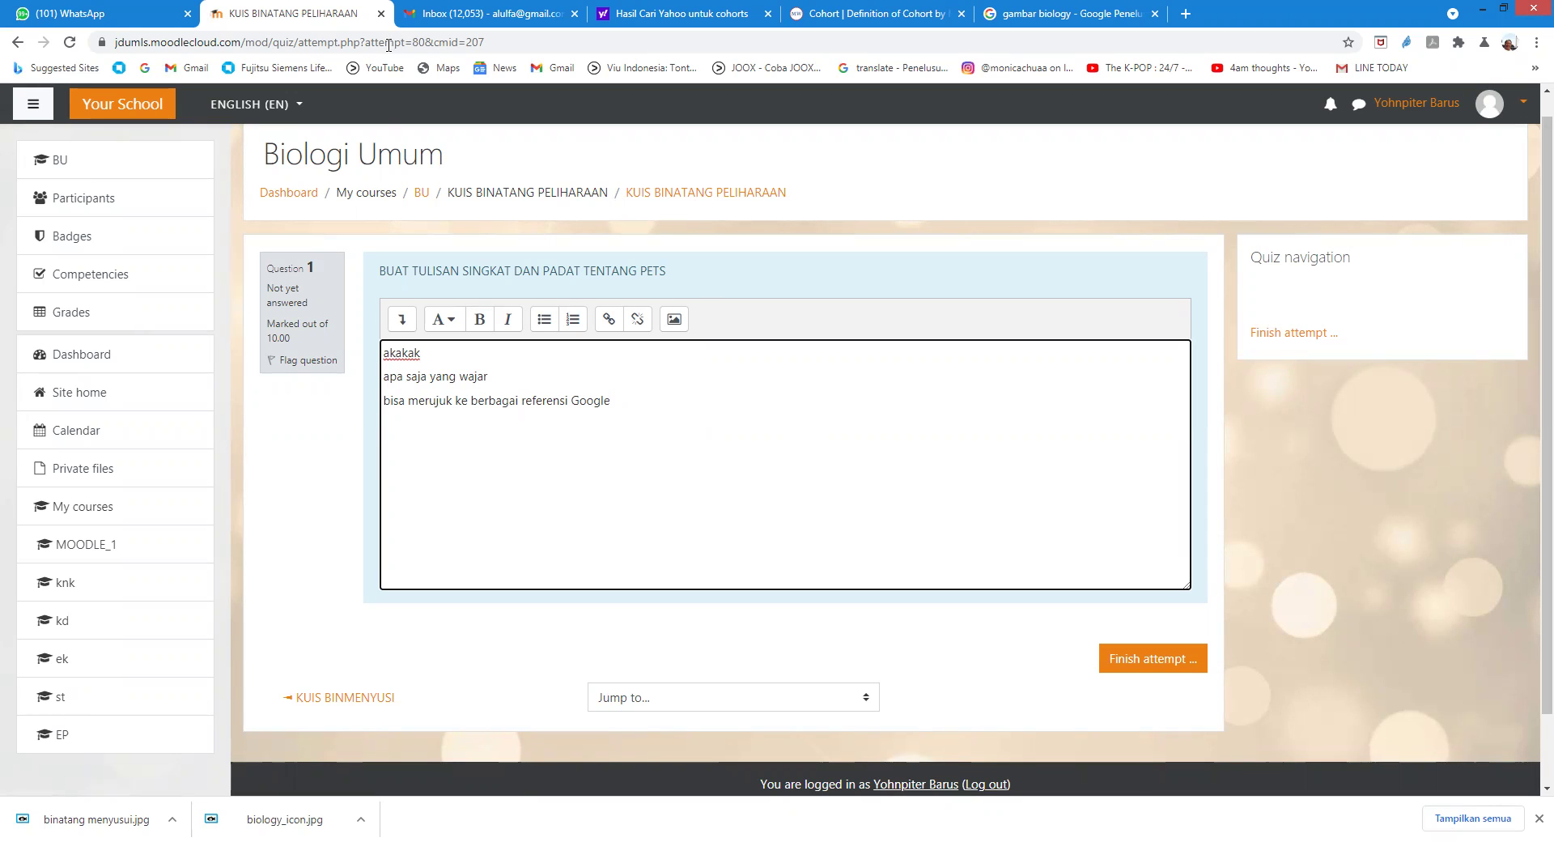
# Step: Finish the attempt and confirm Submit all and finish
pyautogui.scroll(-2, 397, 168)
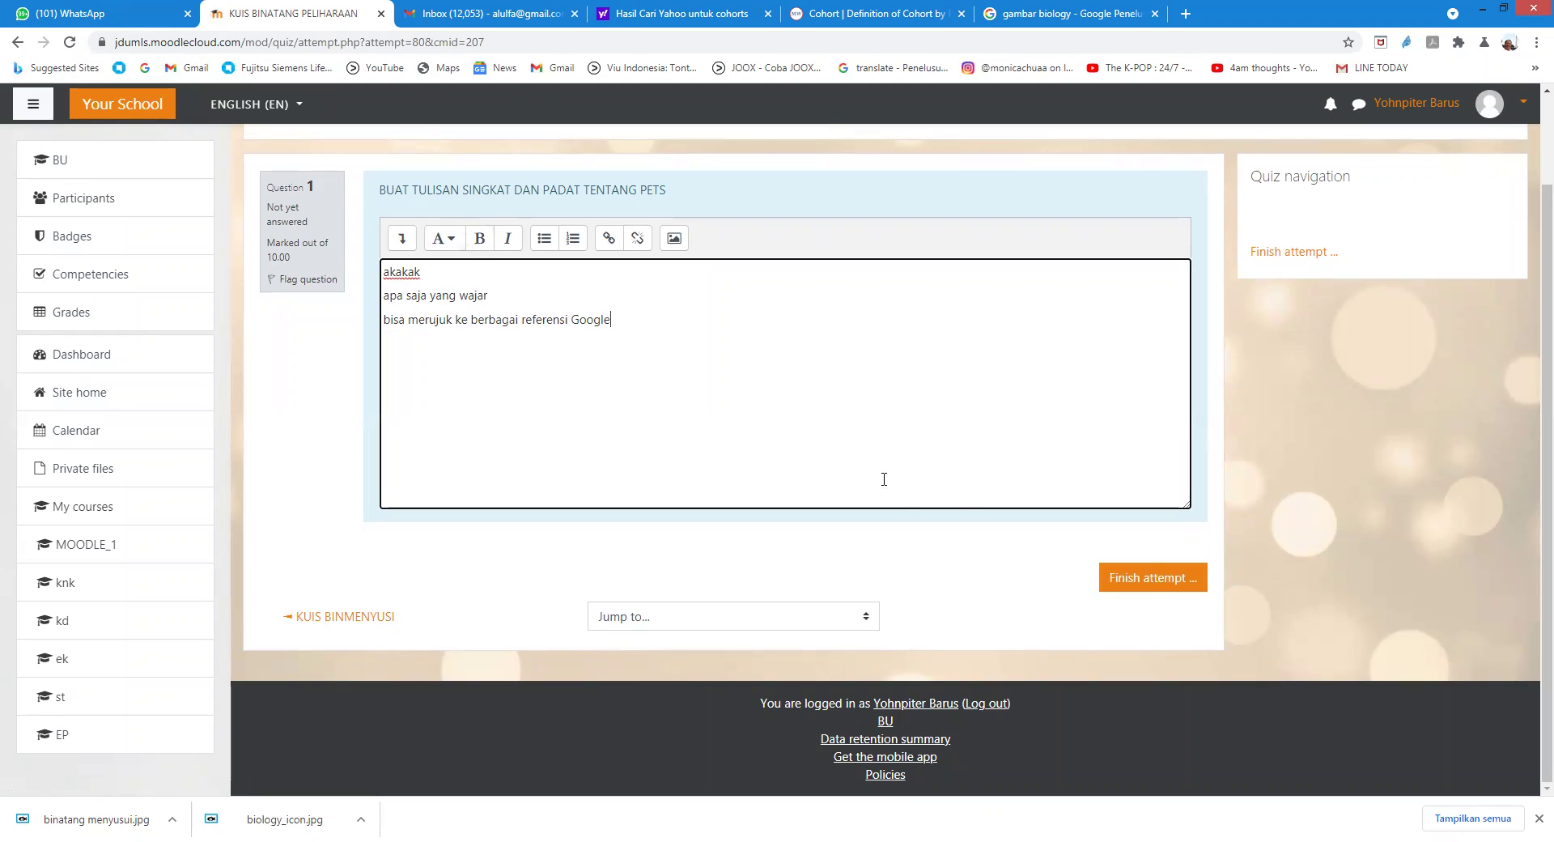
pyautogui.click(1143, 578)
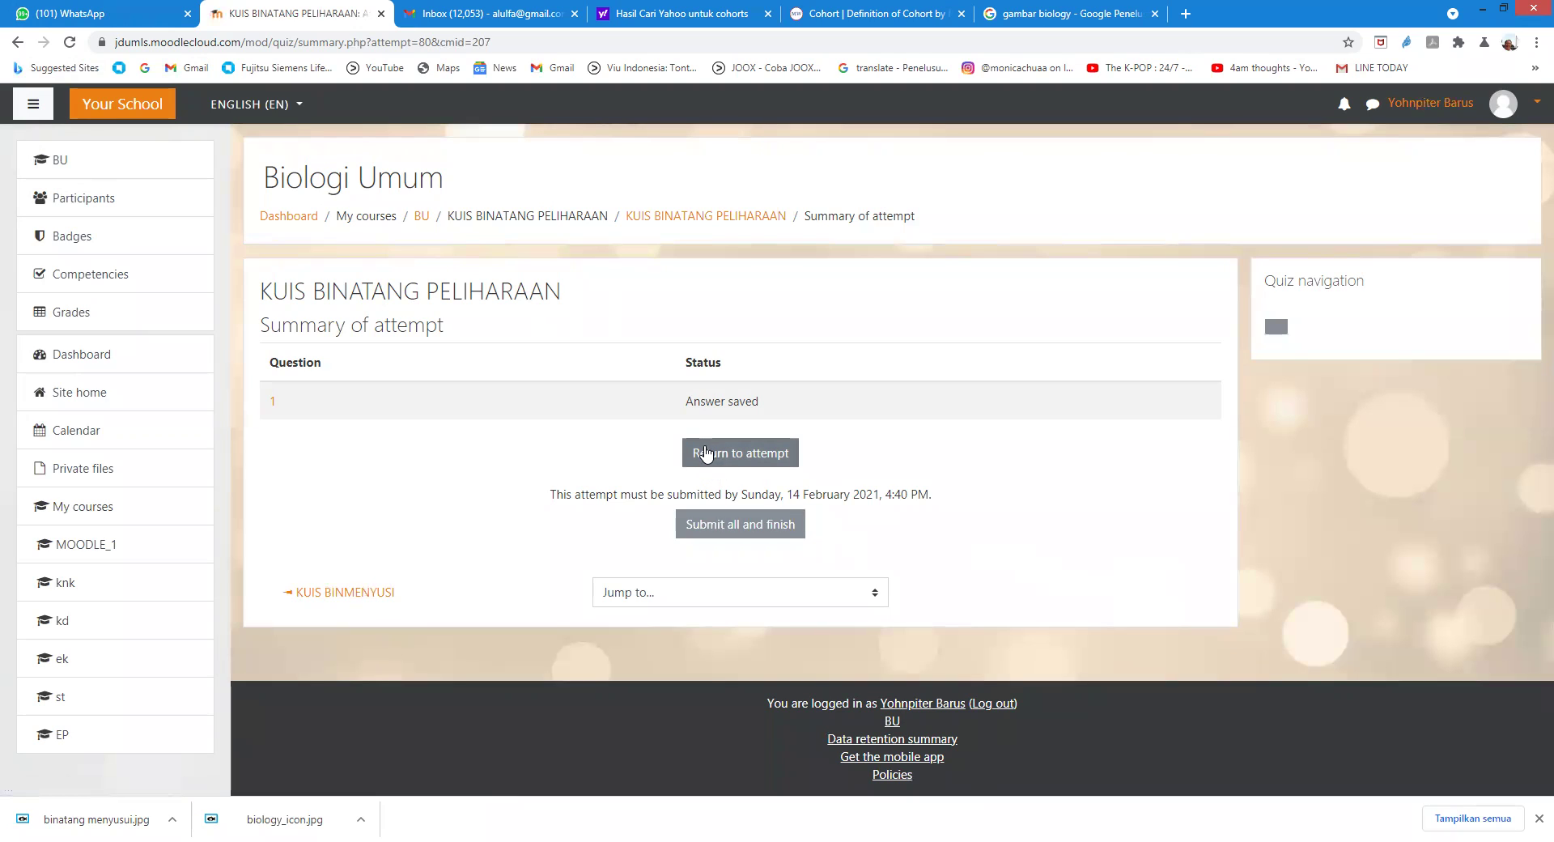
pyautogui.click(702, 524)
pyautogui.click(706, 554)
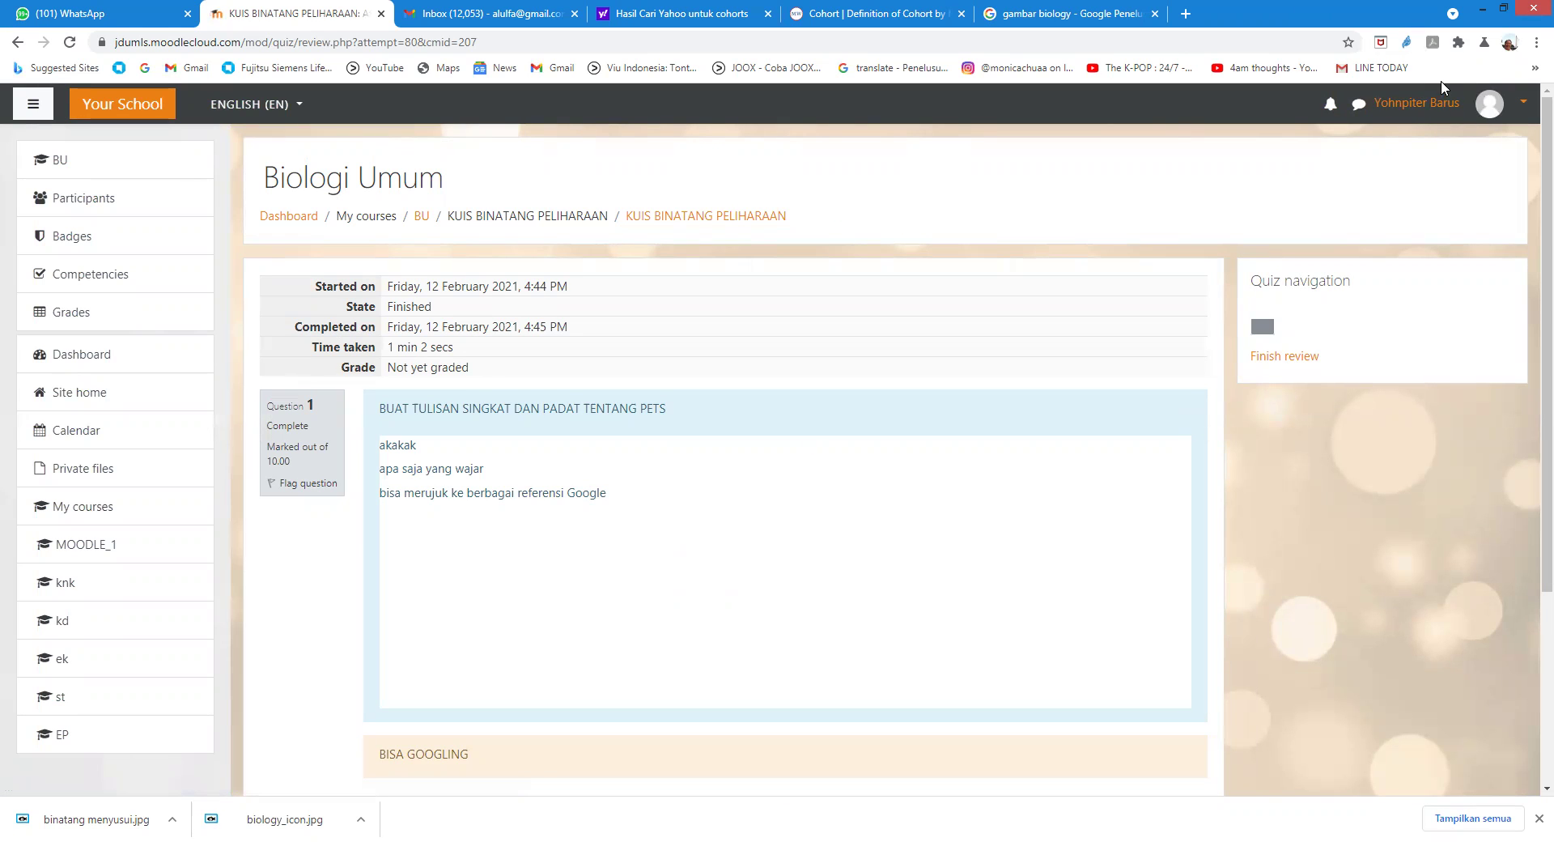
pyautogui.click(1485, 116)
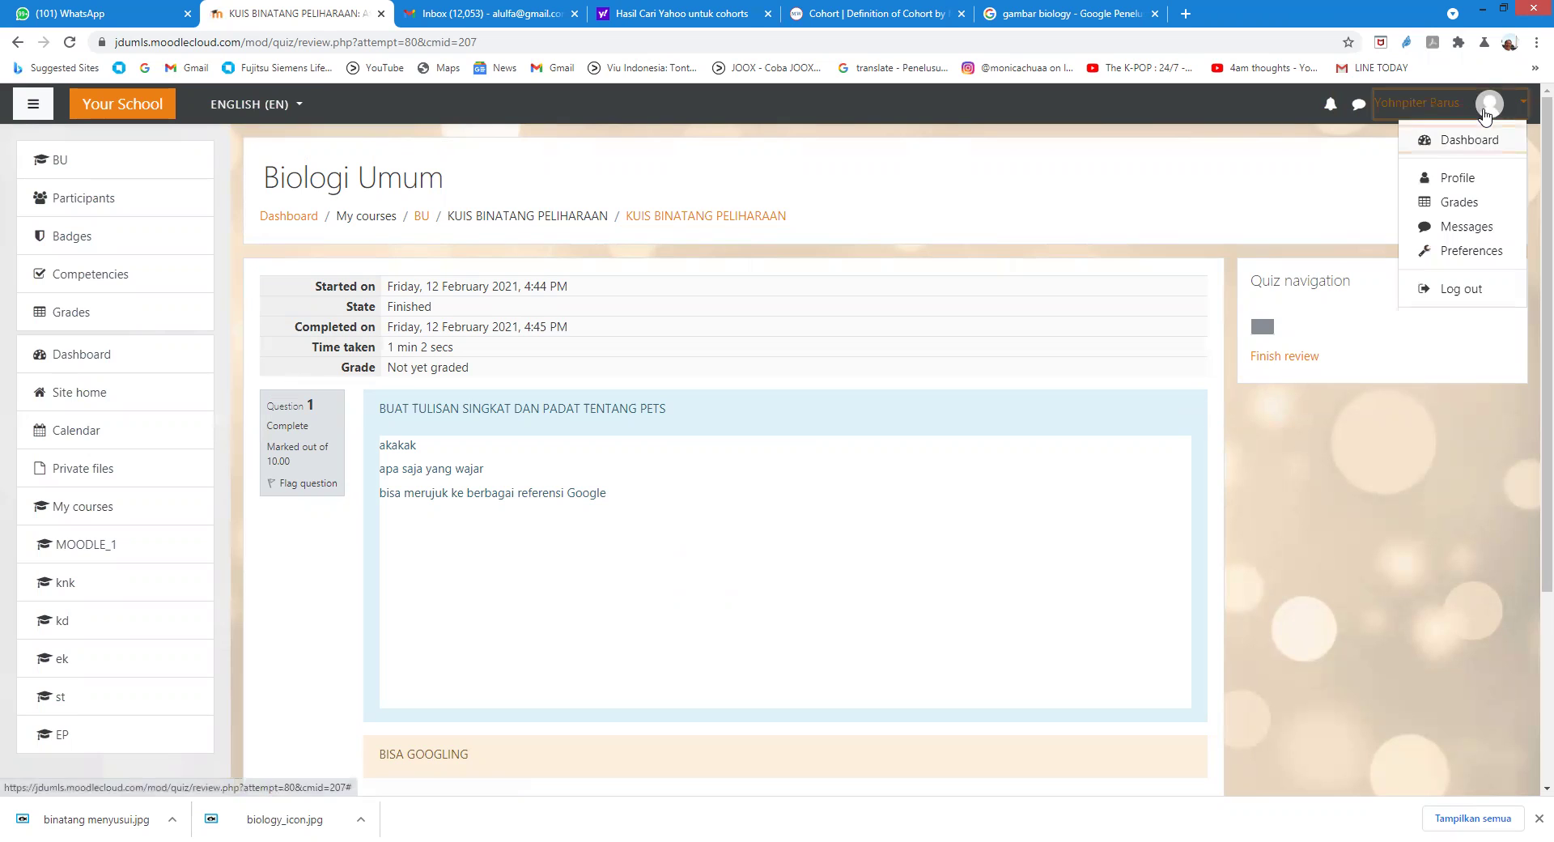
# Step: Log out and sign in with another student's username and password
pyautogui.click(1463, 290)
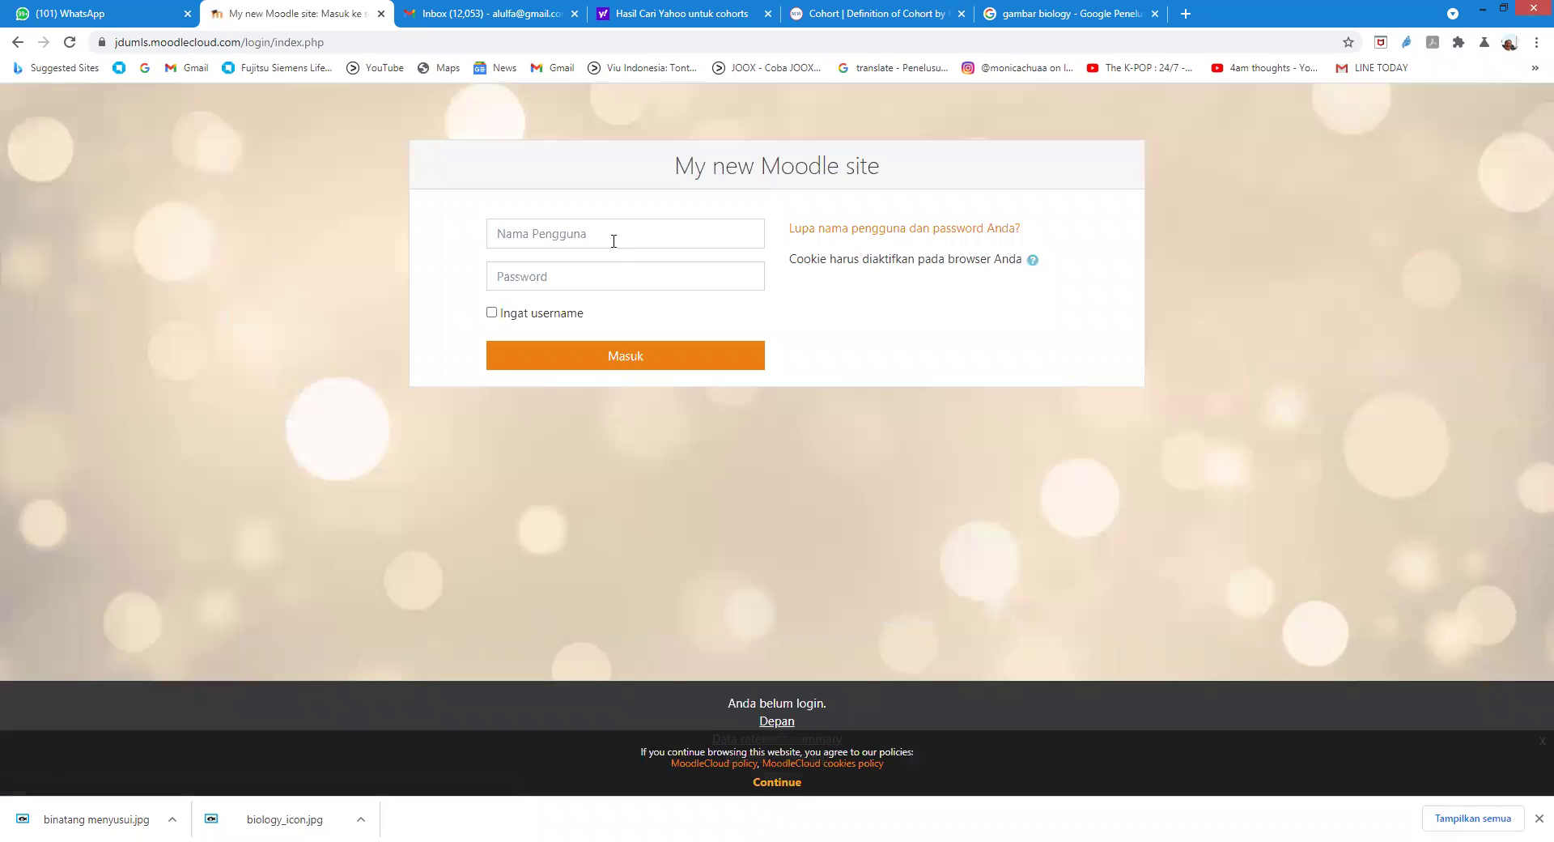
pyautogui.click(612, 239)
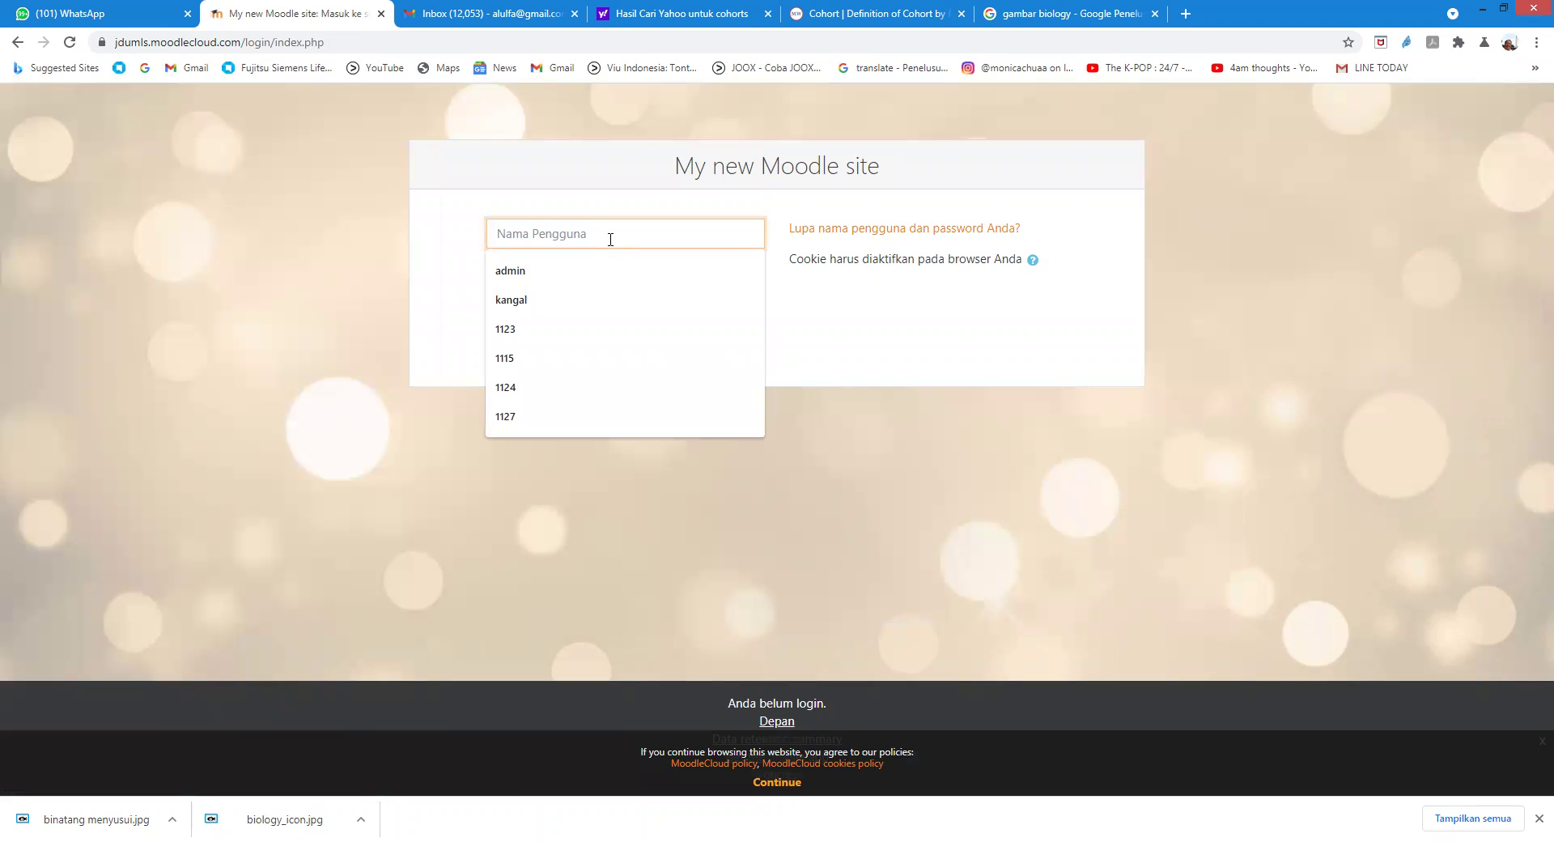
pyautogui.write('112')
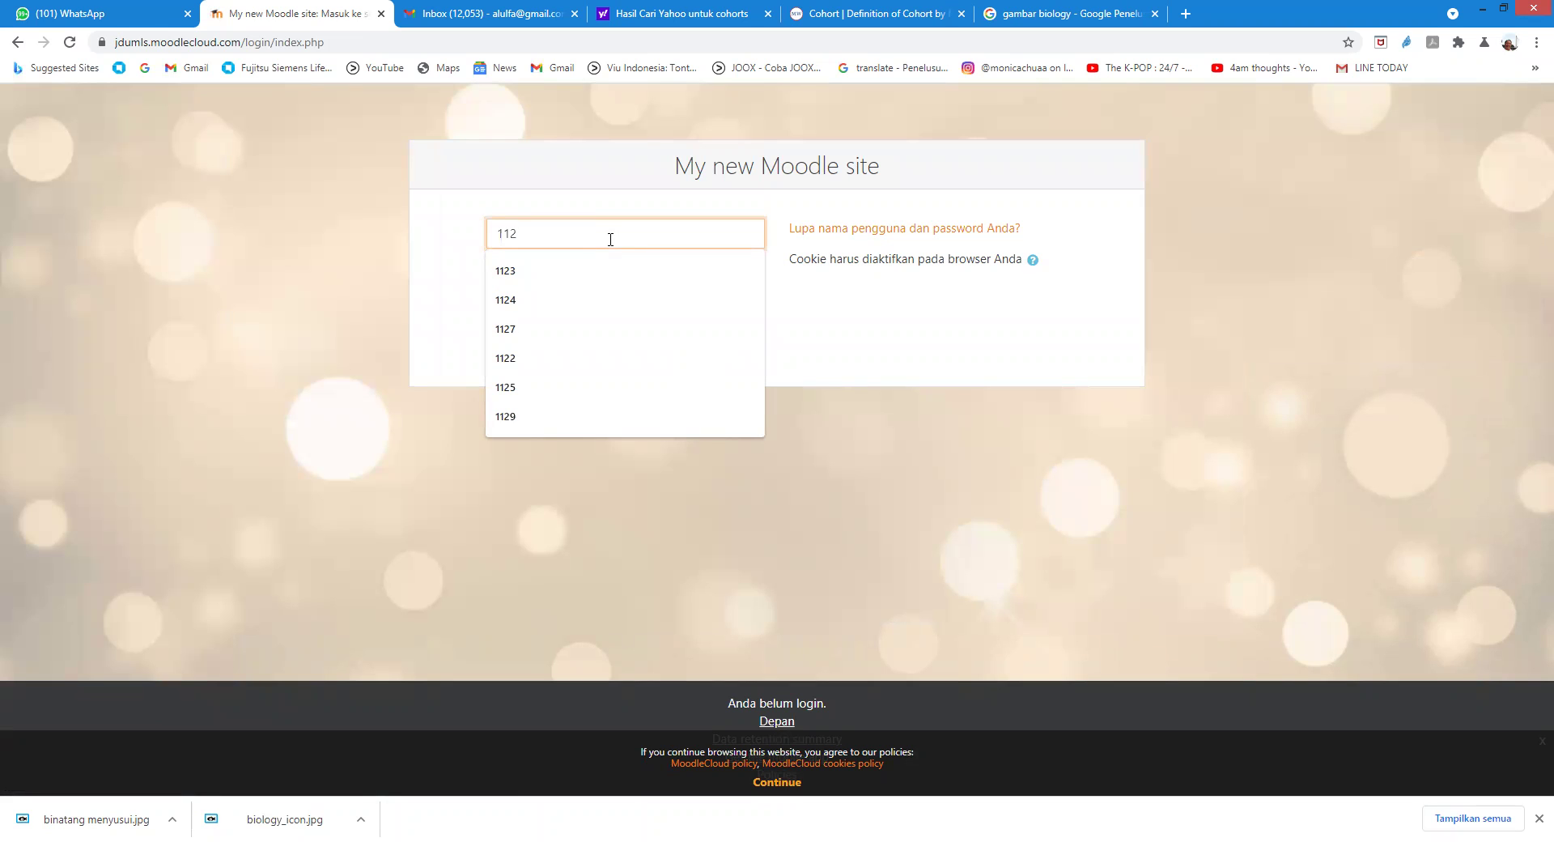
pyautogui.write('7')
pyautogui.click(576, 274)
pyautogui.write('•••••••')
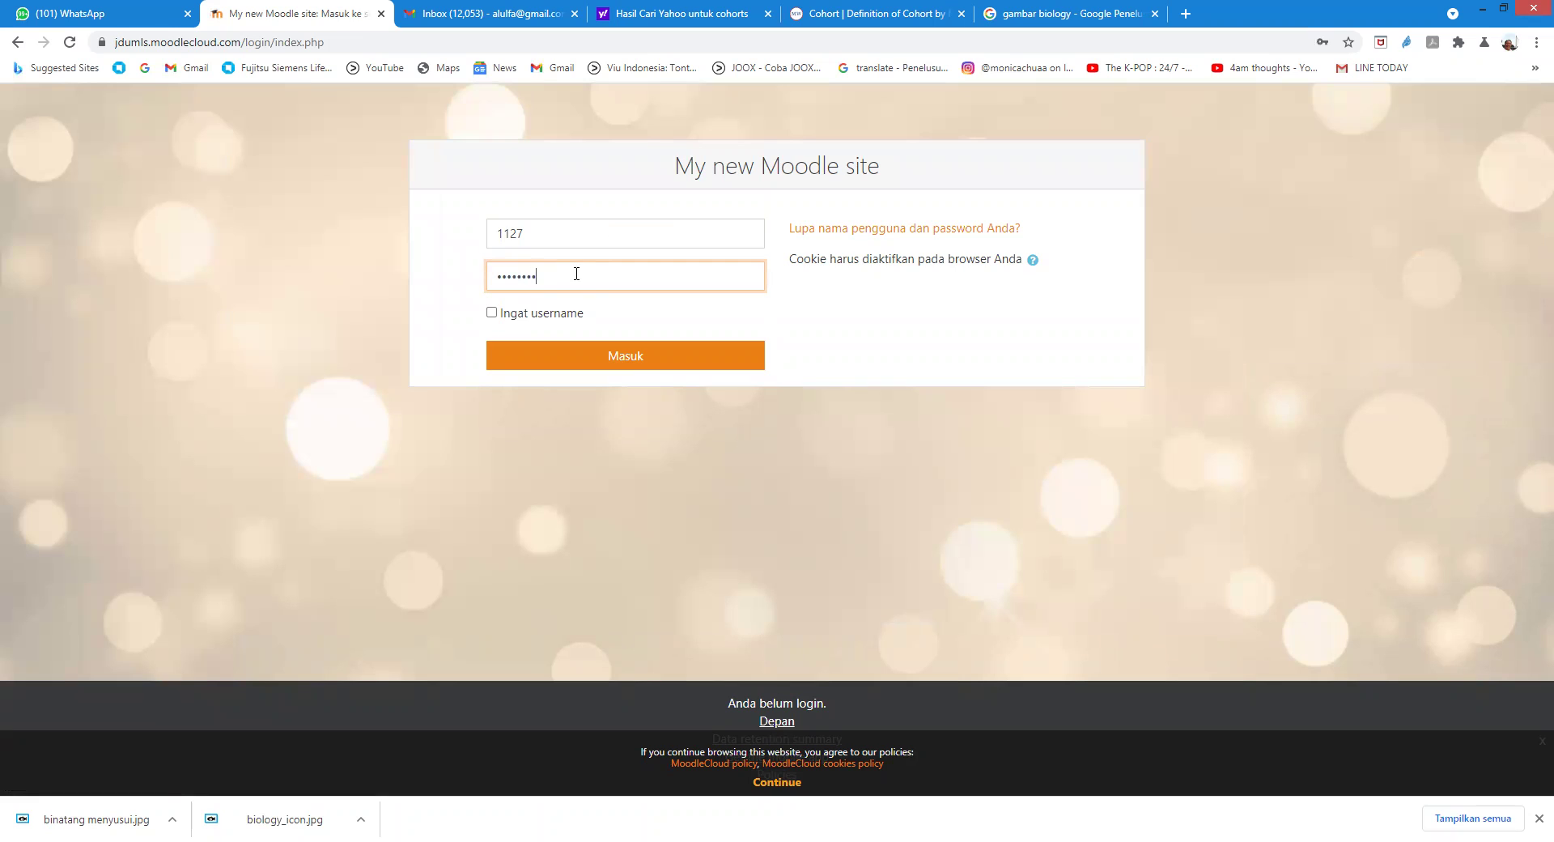
pyautogui.write('•')
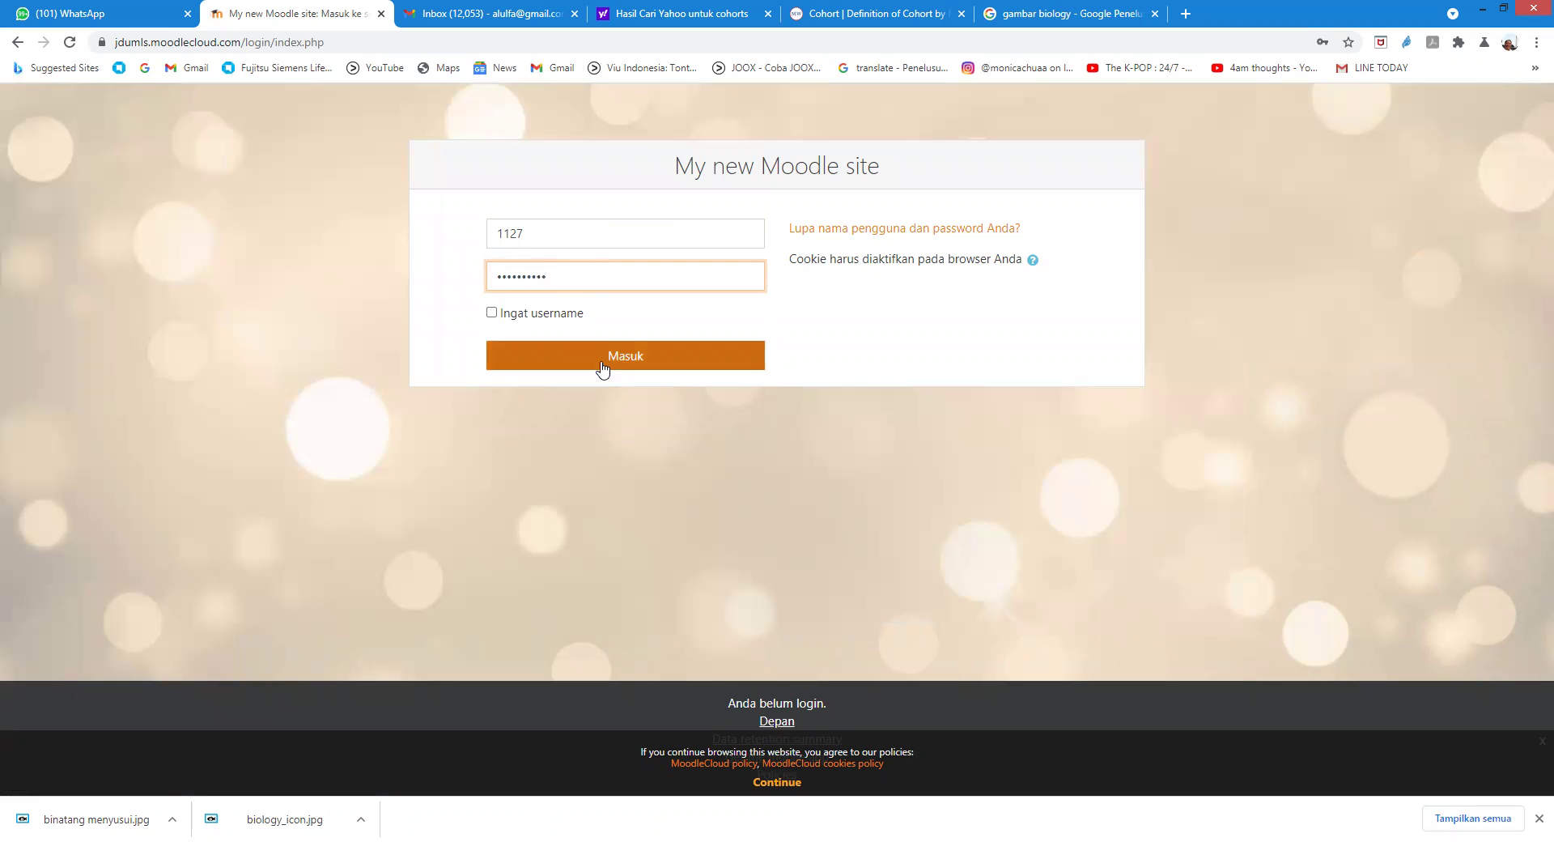
pyautogui.click(625, 360)
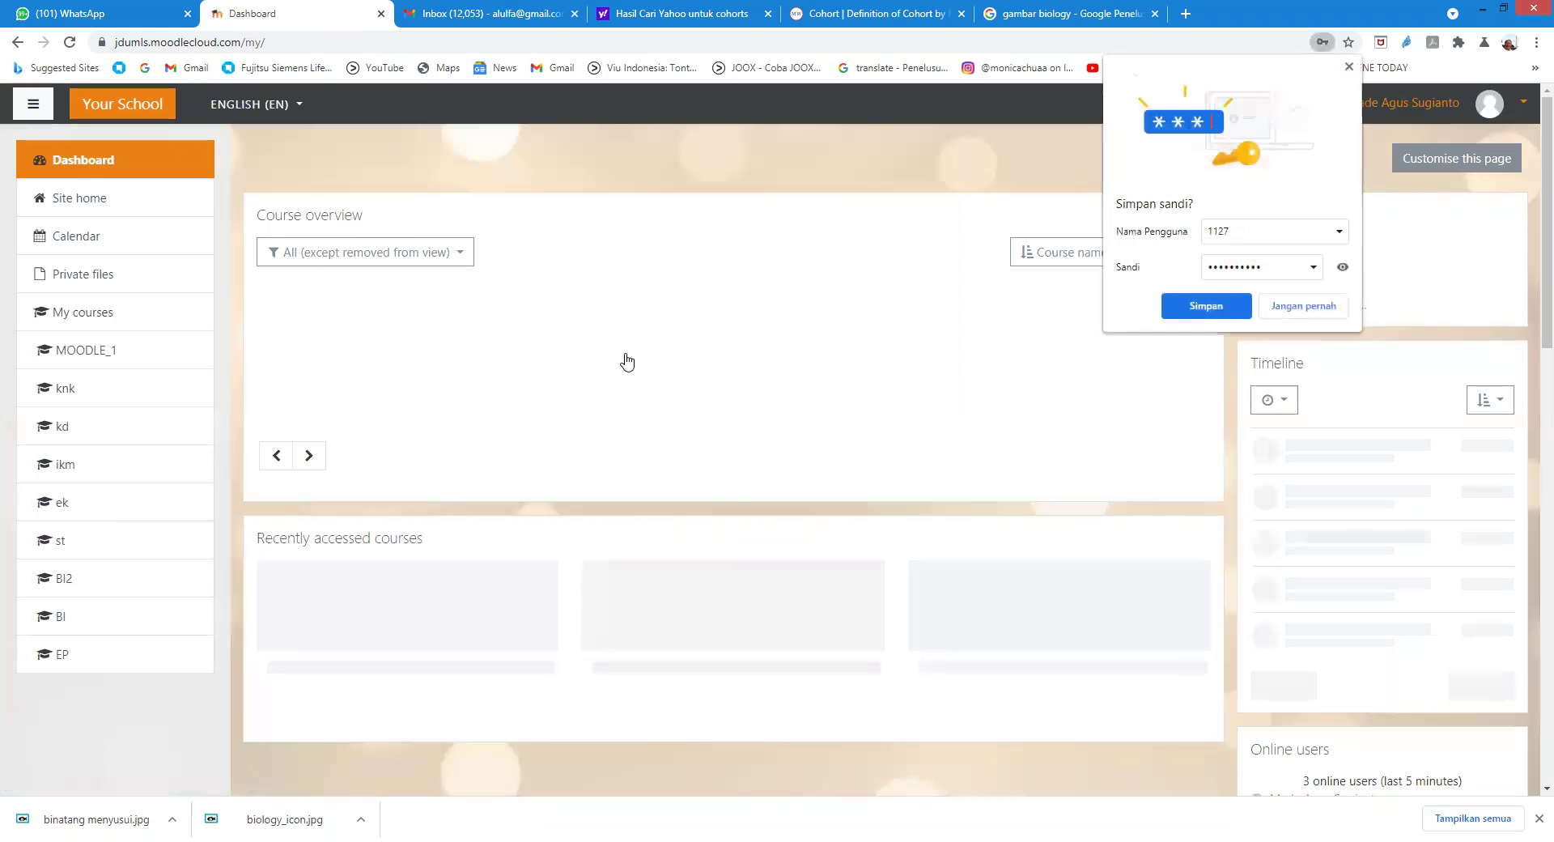
# Step: Open KUIS BINATANG PELIHARAAN in Biologi Umum and start a new attempt
pyautogui.click(1348, 65)
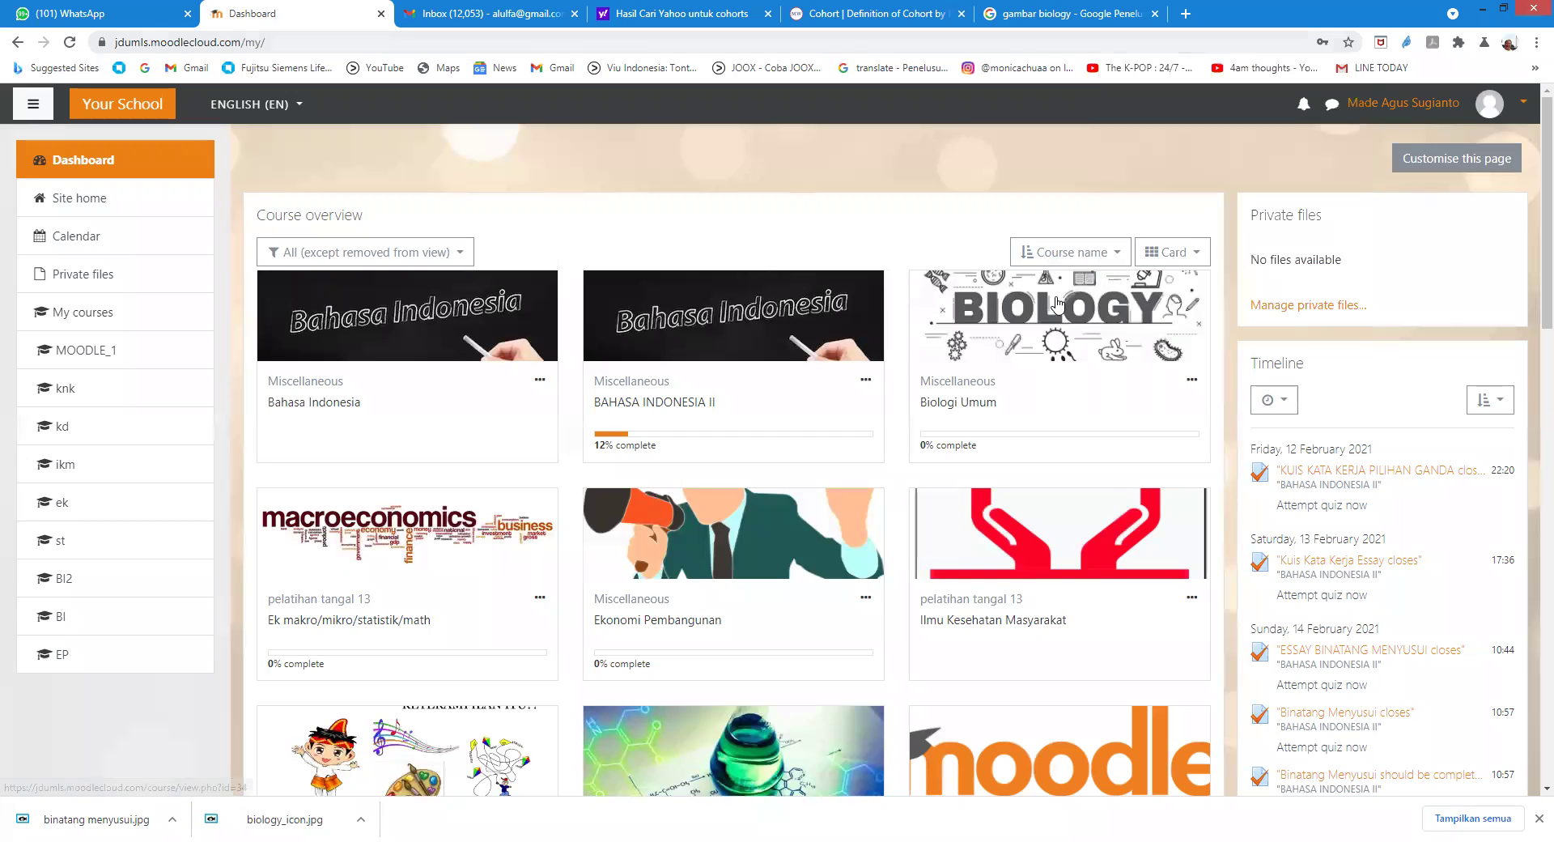
pyautogui.click(1057, 304)
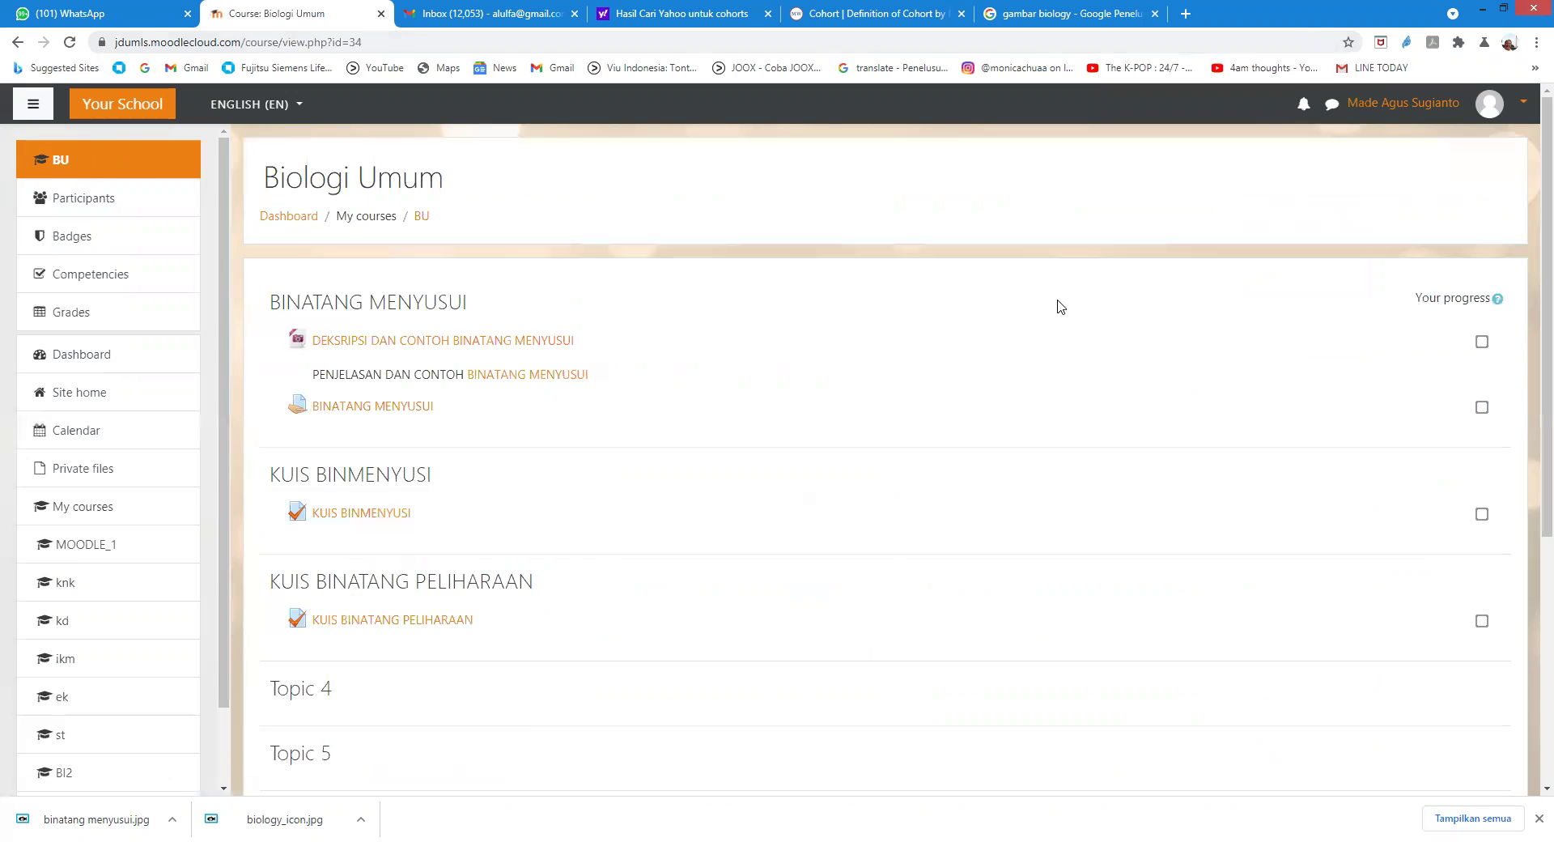
pyautogui.scroll(-1, 832, 334)
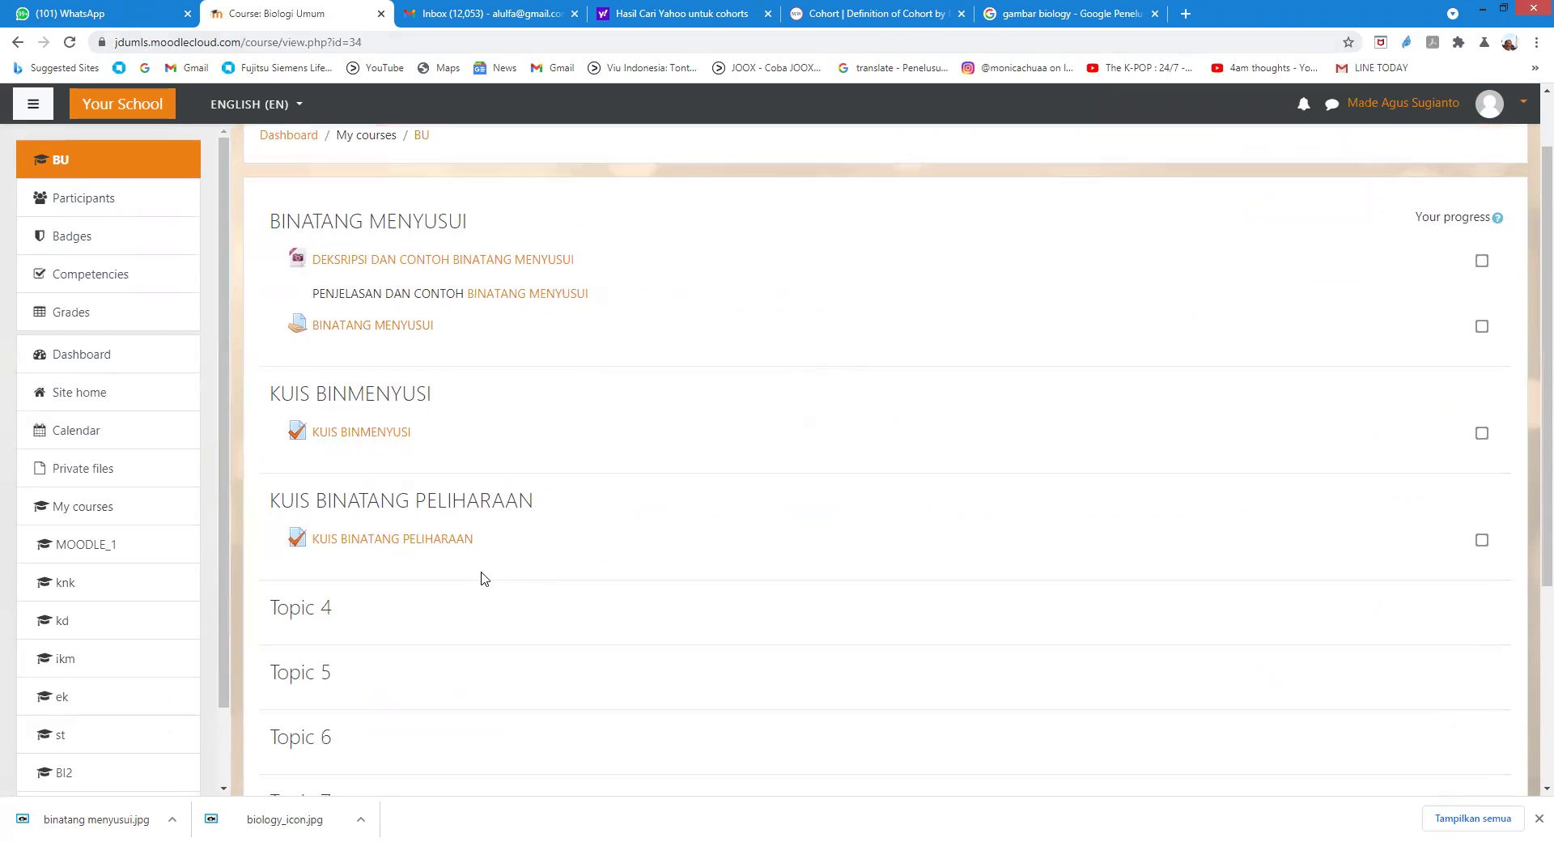
pyautogui.scroll(-1, 428, 494)
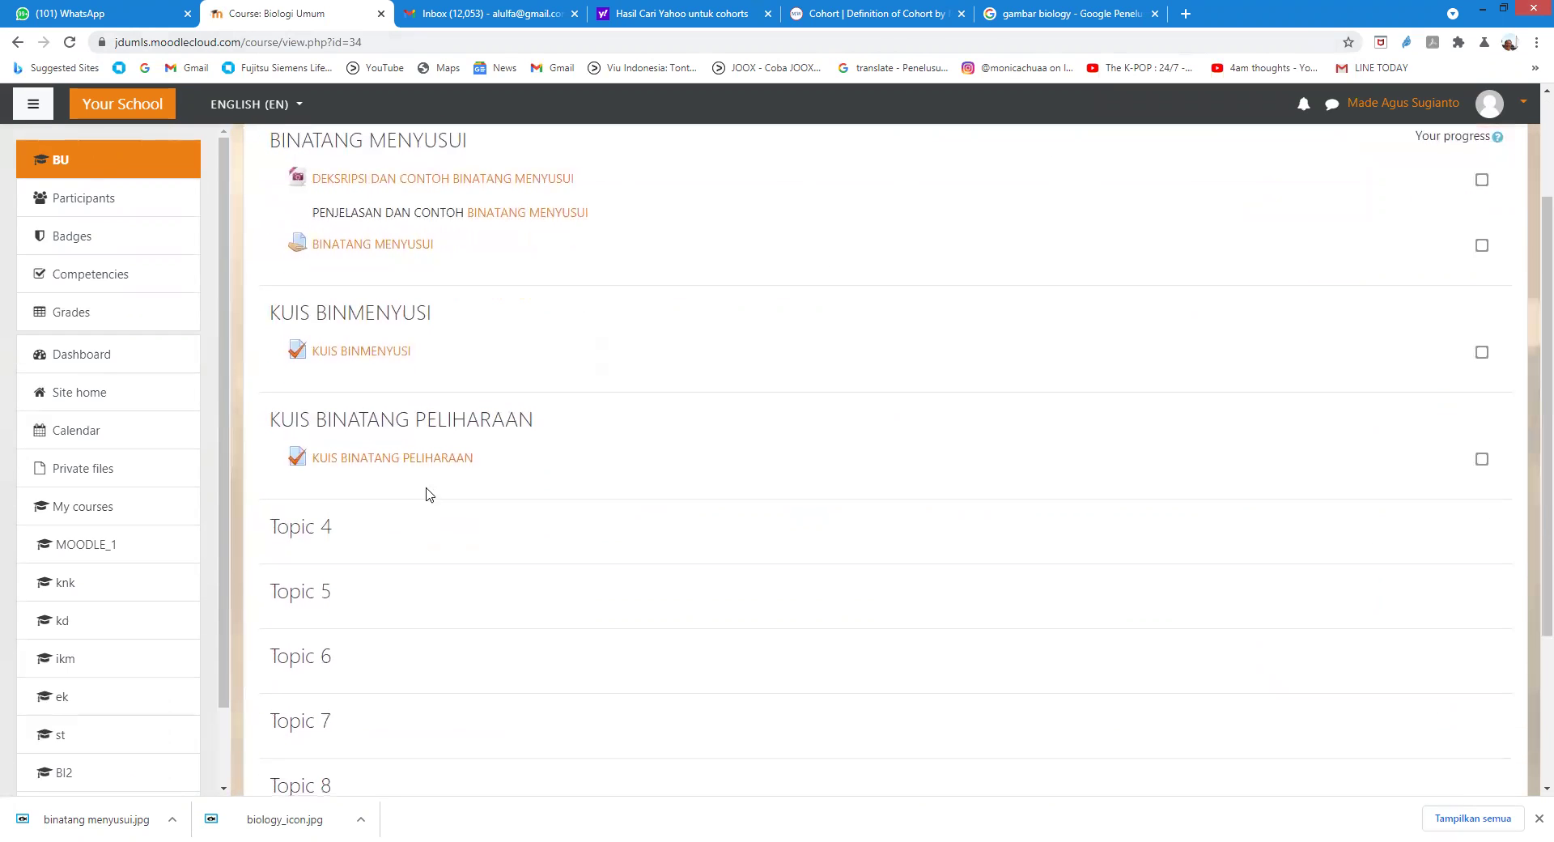
pyautogui.click(359, 459)
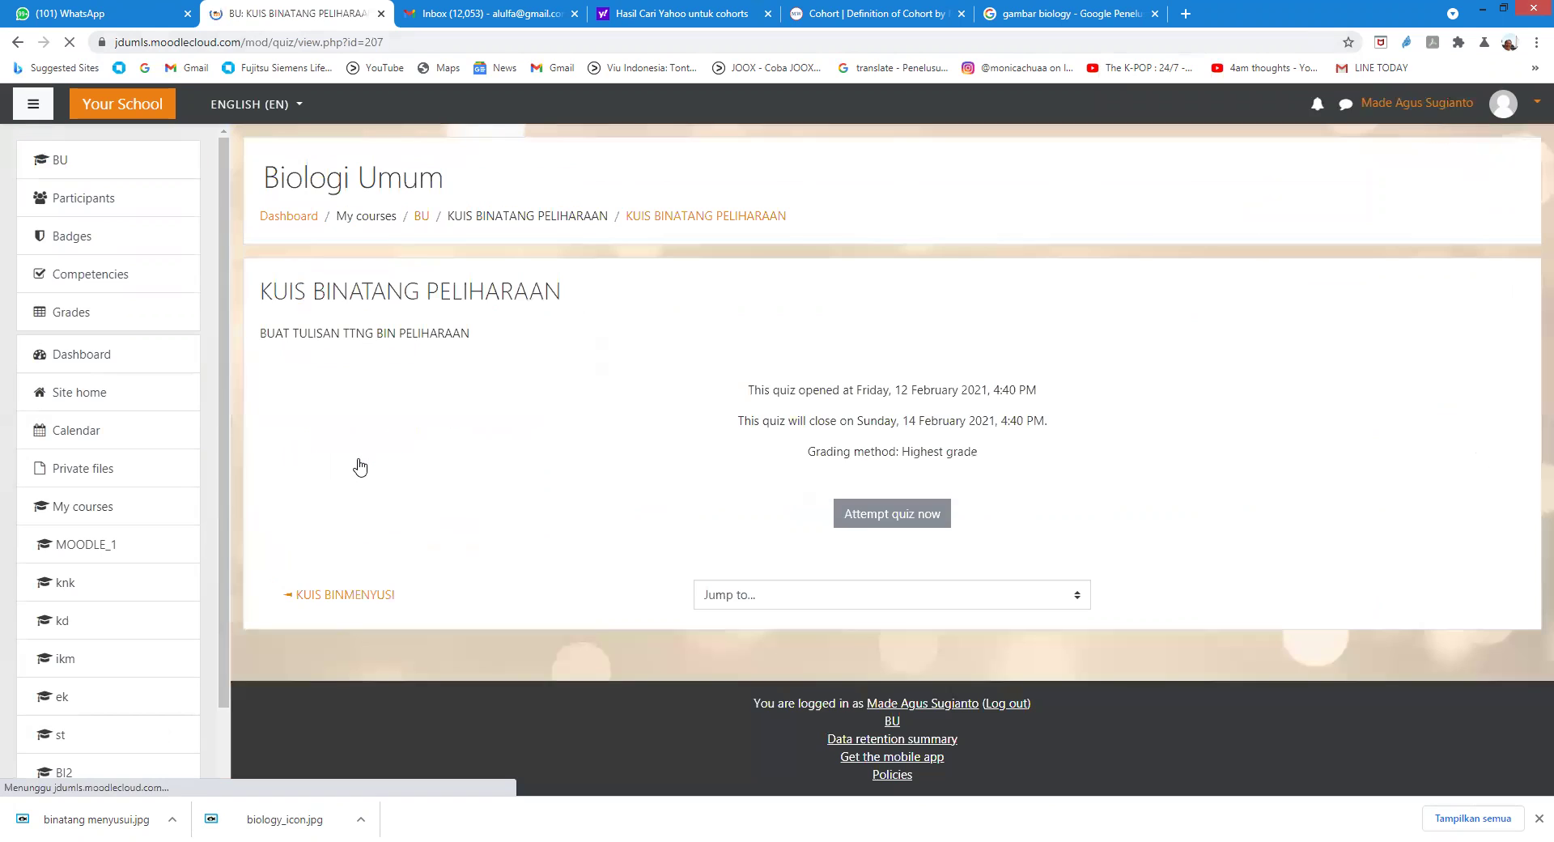
pyautogui.click(897, 520)
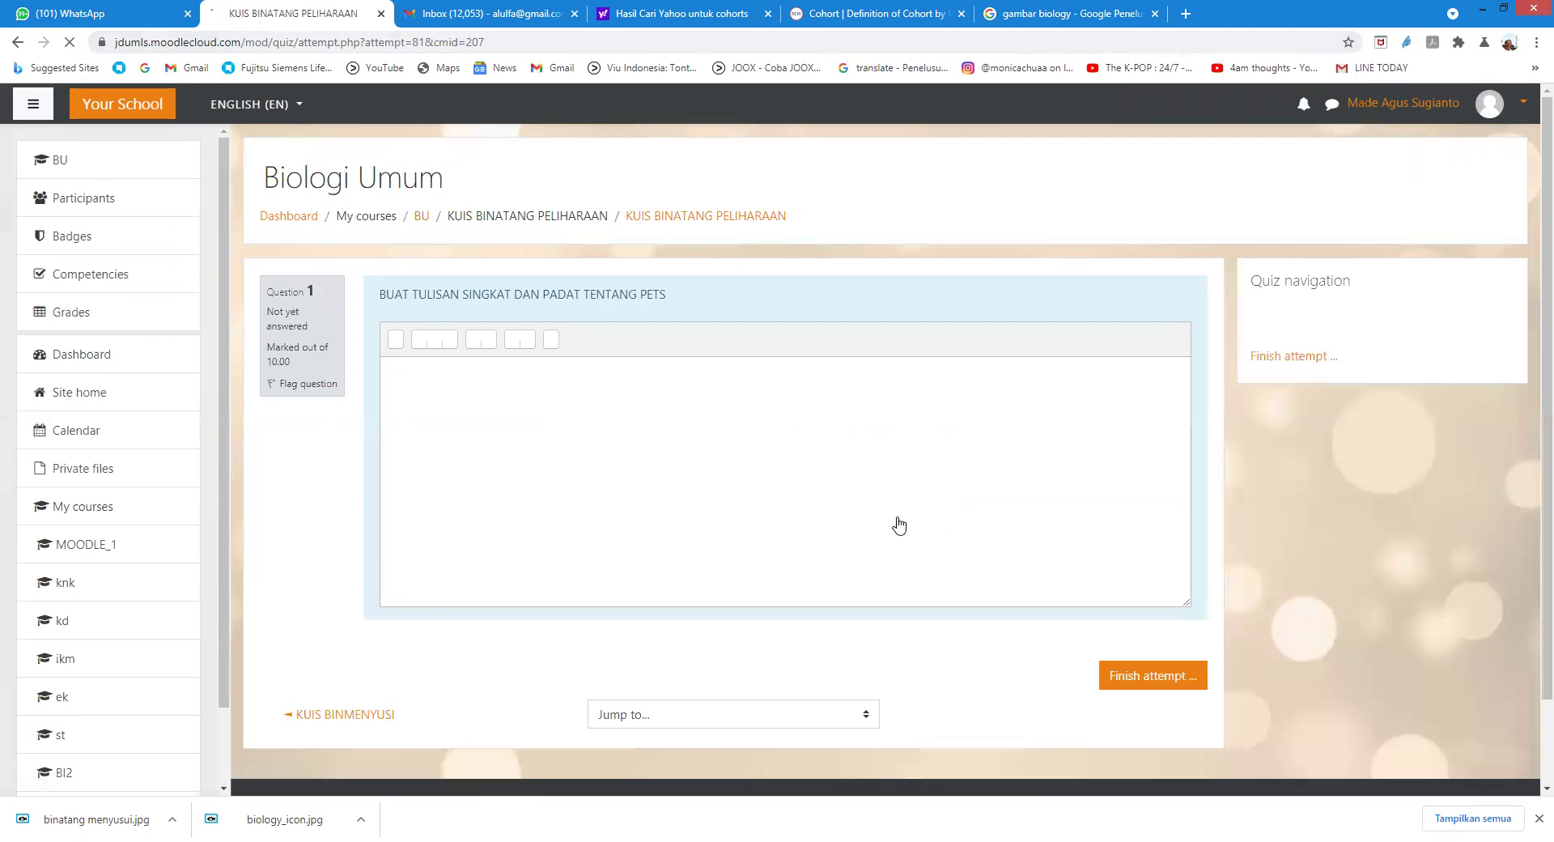
# Step: Write a three-line essay naming cats, dogs, birds and snakes as pets, then finish the attempt
pyautogui.click(588, 423)
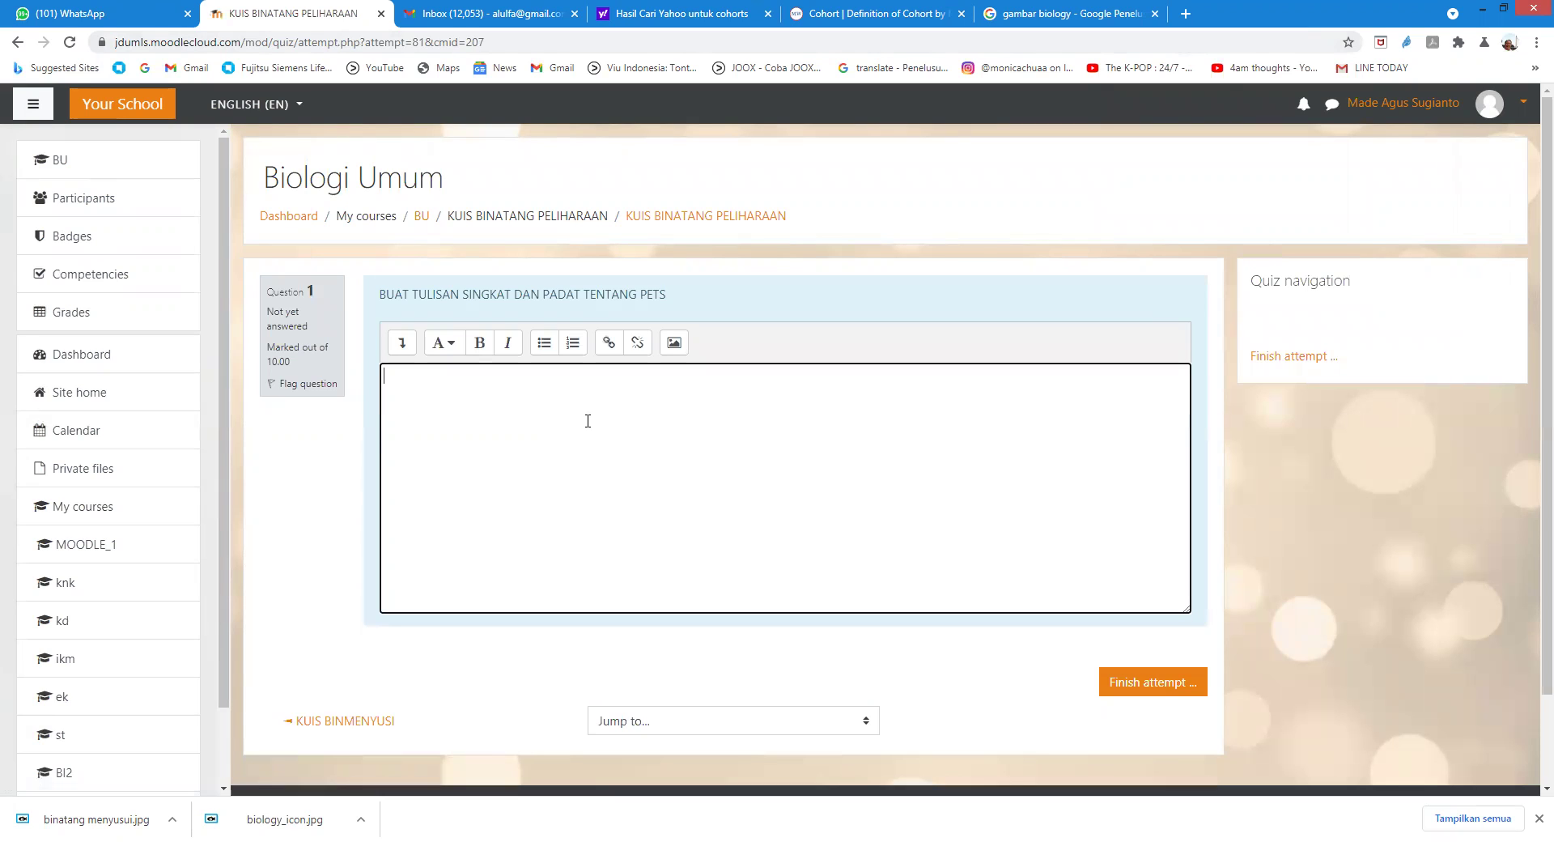
pyautogui.write('Banyak sekali itu Pak. Kucing, anjing,')
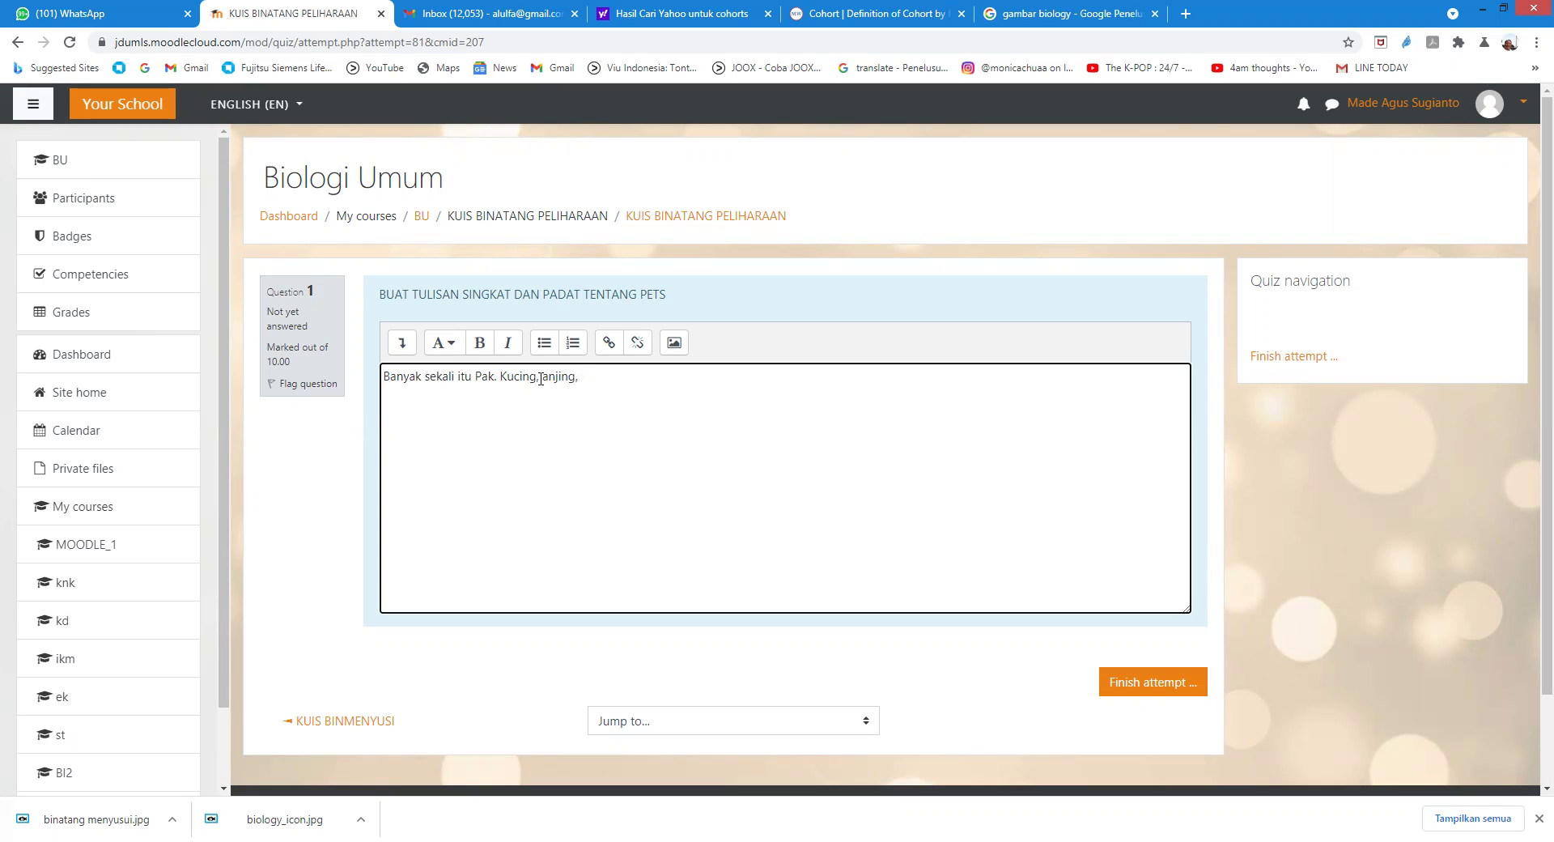
pyautogui.press('BackSpace')
pyautogui.write('dan')
pyautogui.write('biasanya paling umum')
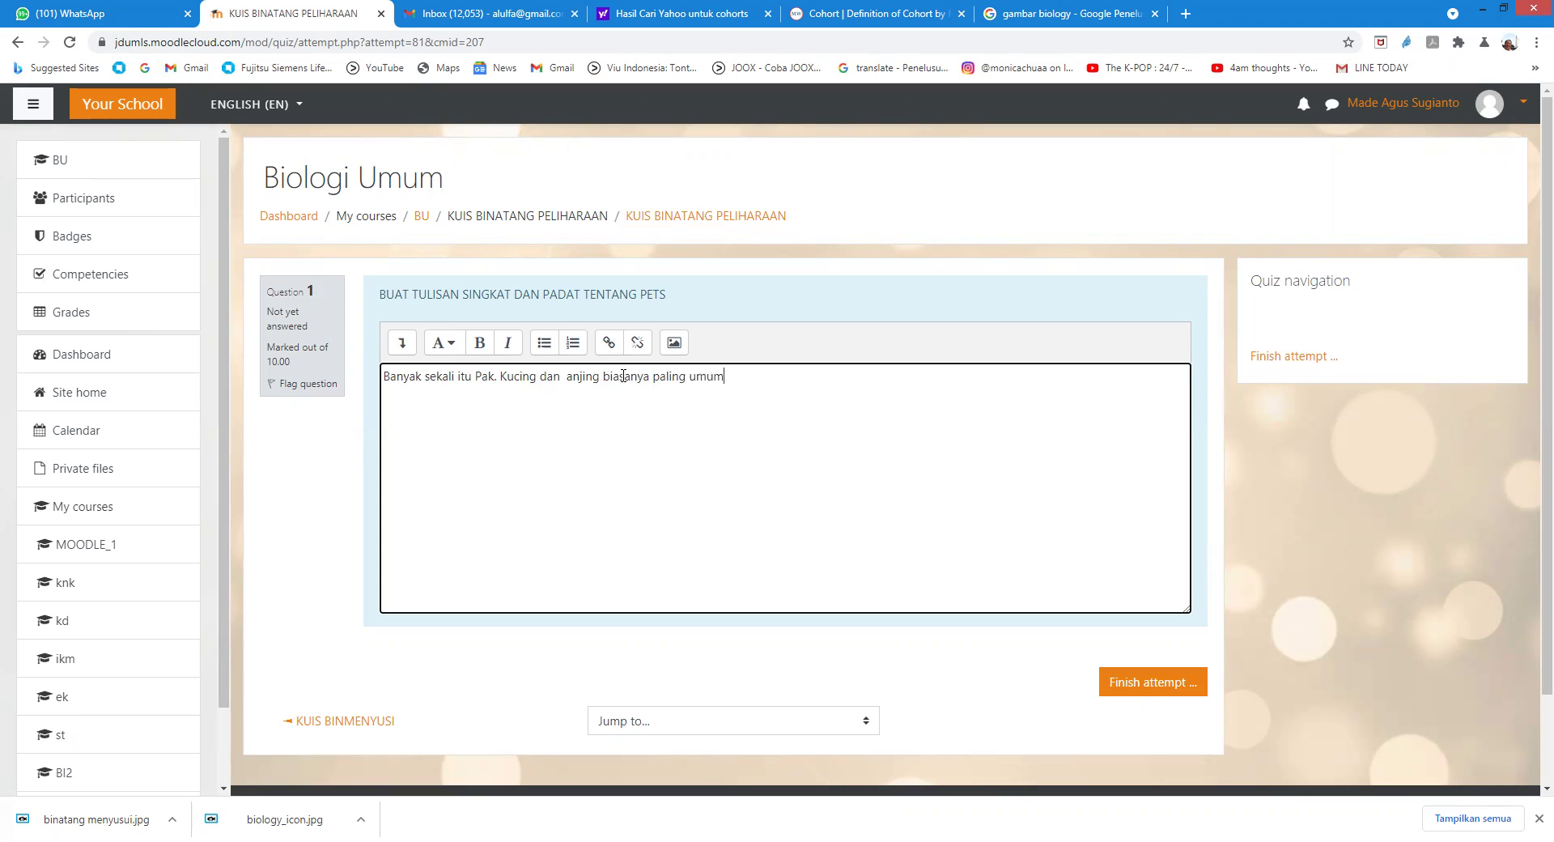
pyautogui.write(' sebagai pet.')
pyautogui.press('Return')
pyautogui.write('Ada lagi burung.')
pyautogui.press('Return')
pyautogui.write('Juga, ada yan')
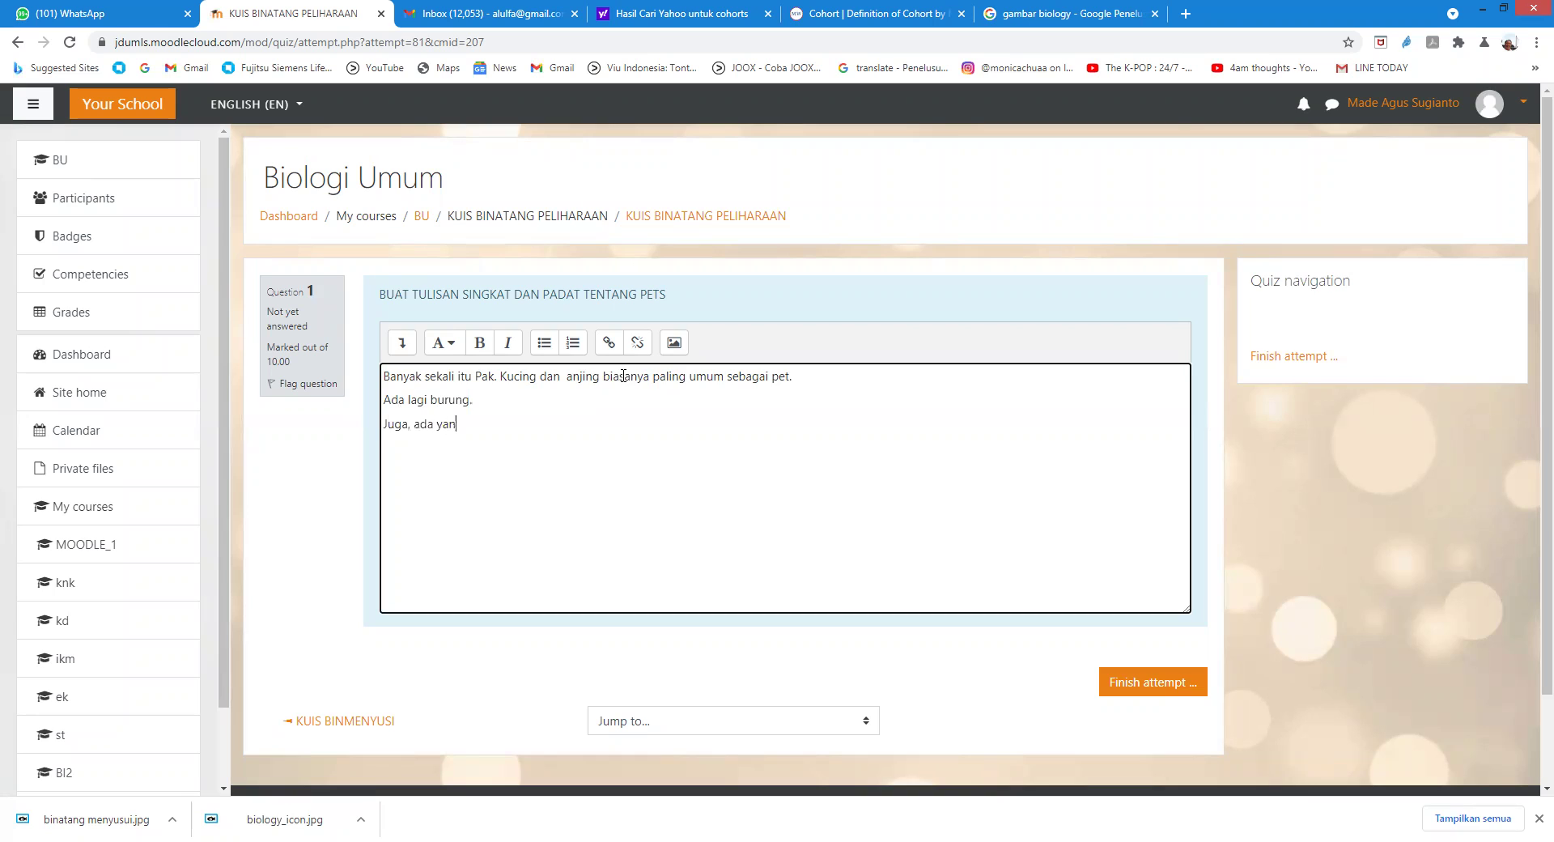
pyautogui.write('g senang dengan ular.')
pyautogui.click(1163, 687)
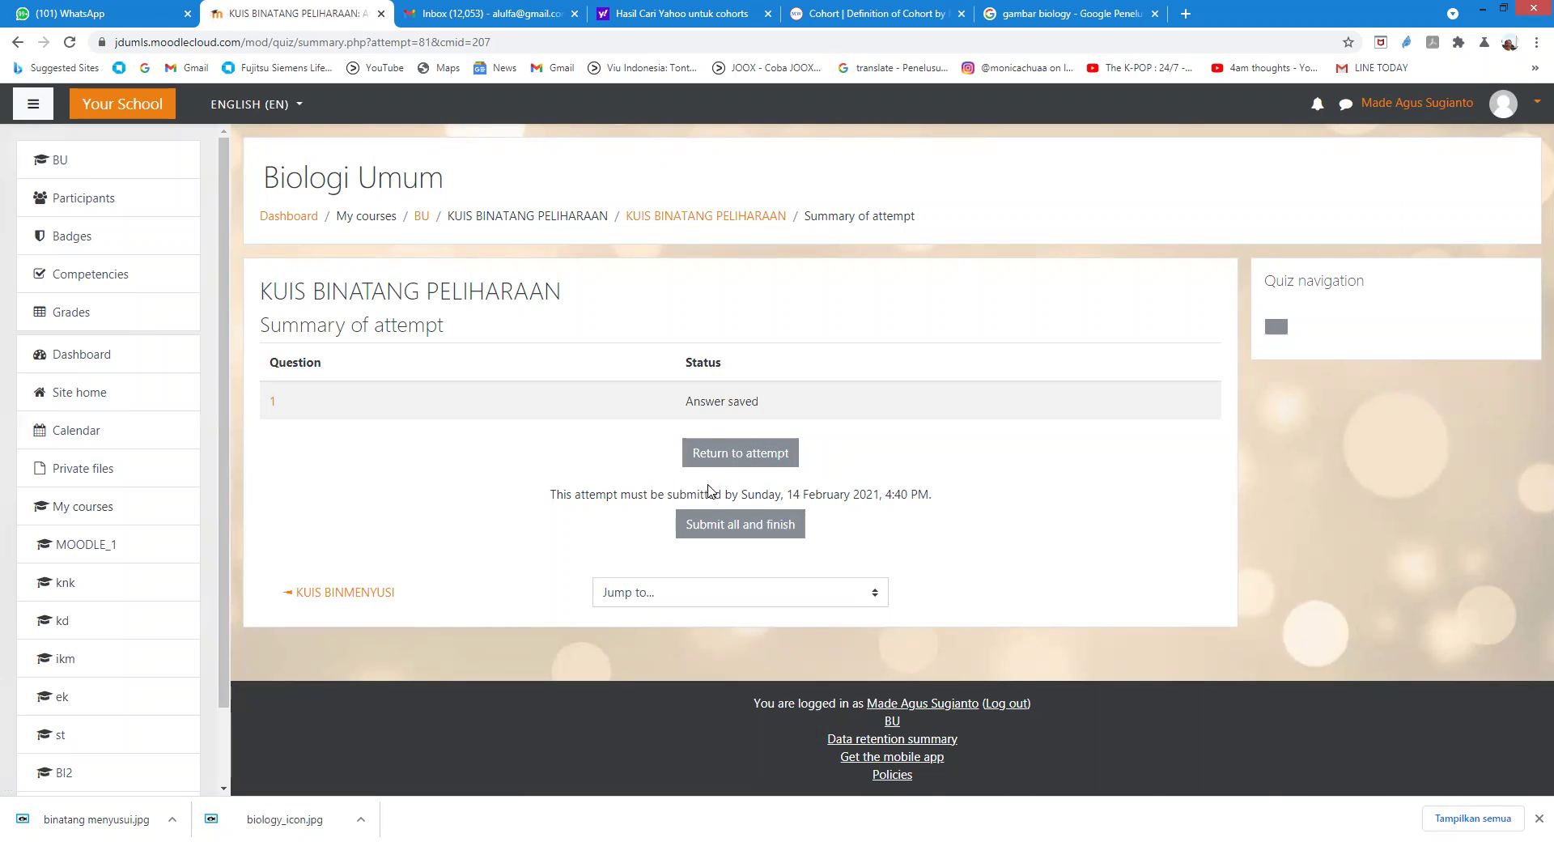
# Step: Submit and confirm the essay attempt, then log the student out
pyautogui.click(714, 527)
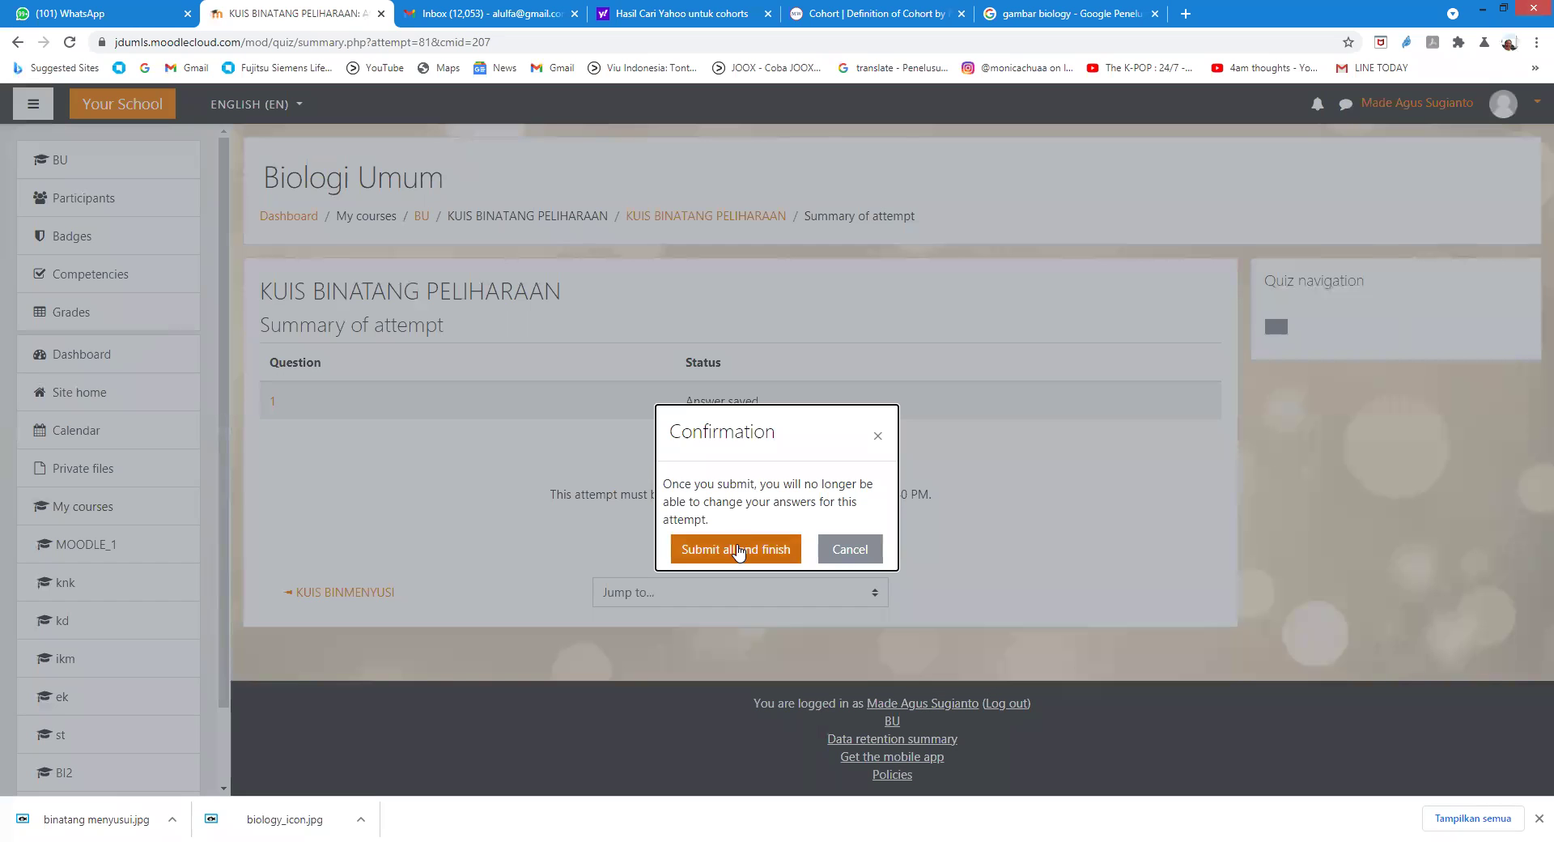
pyautogui.click(738, 549)
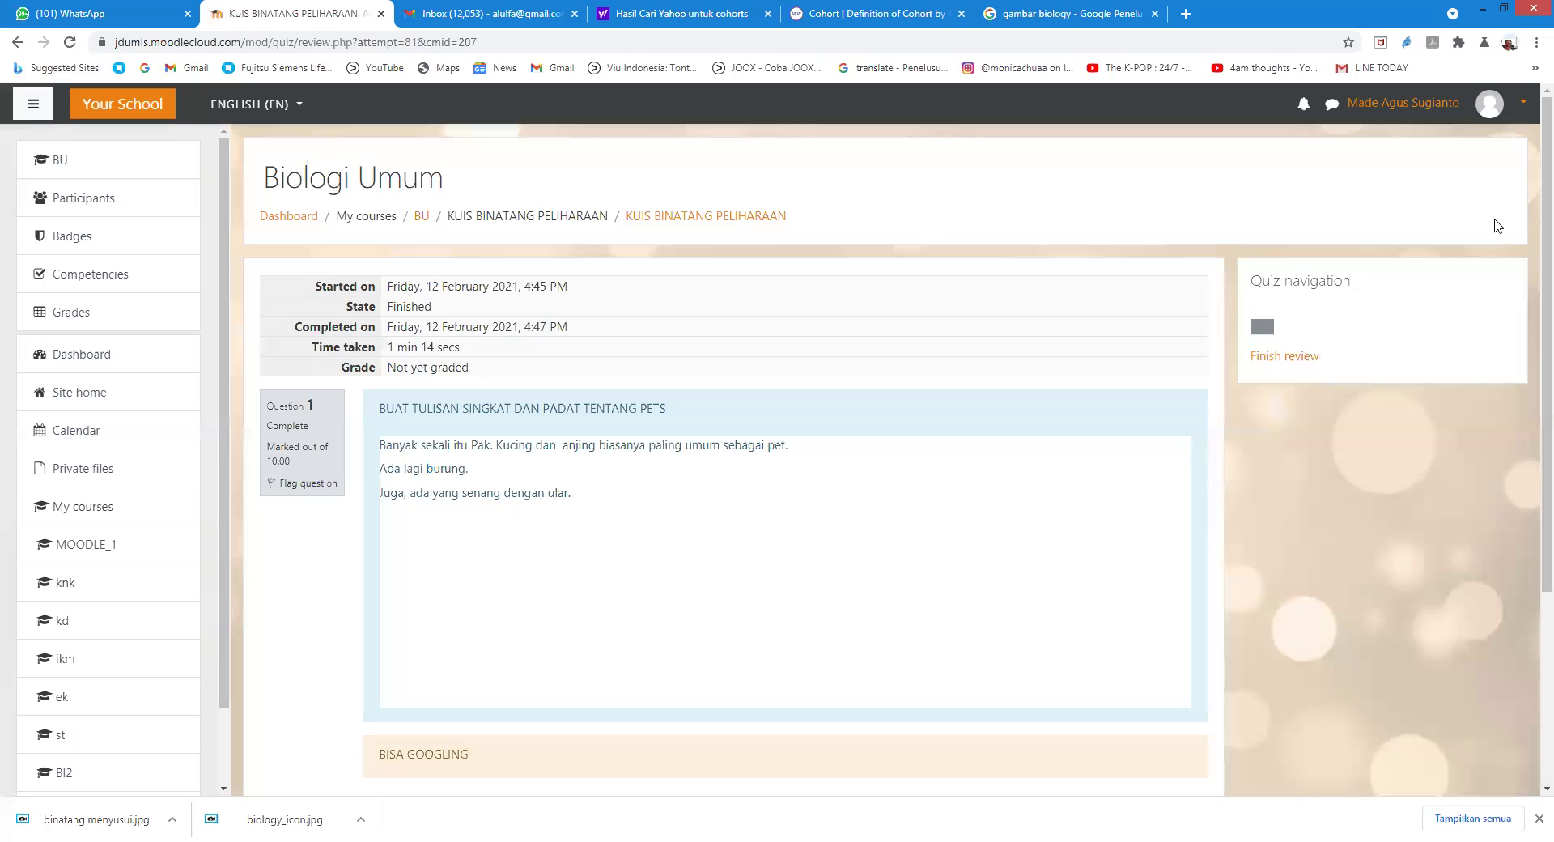
pyautogui.click(1481, 107)
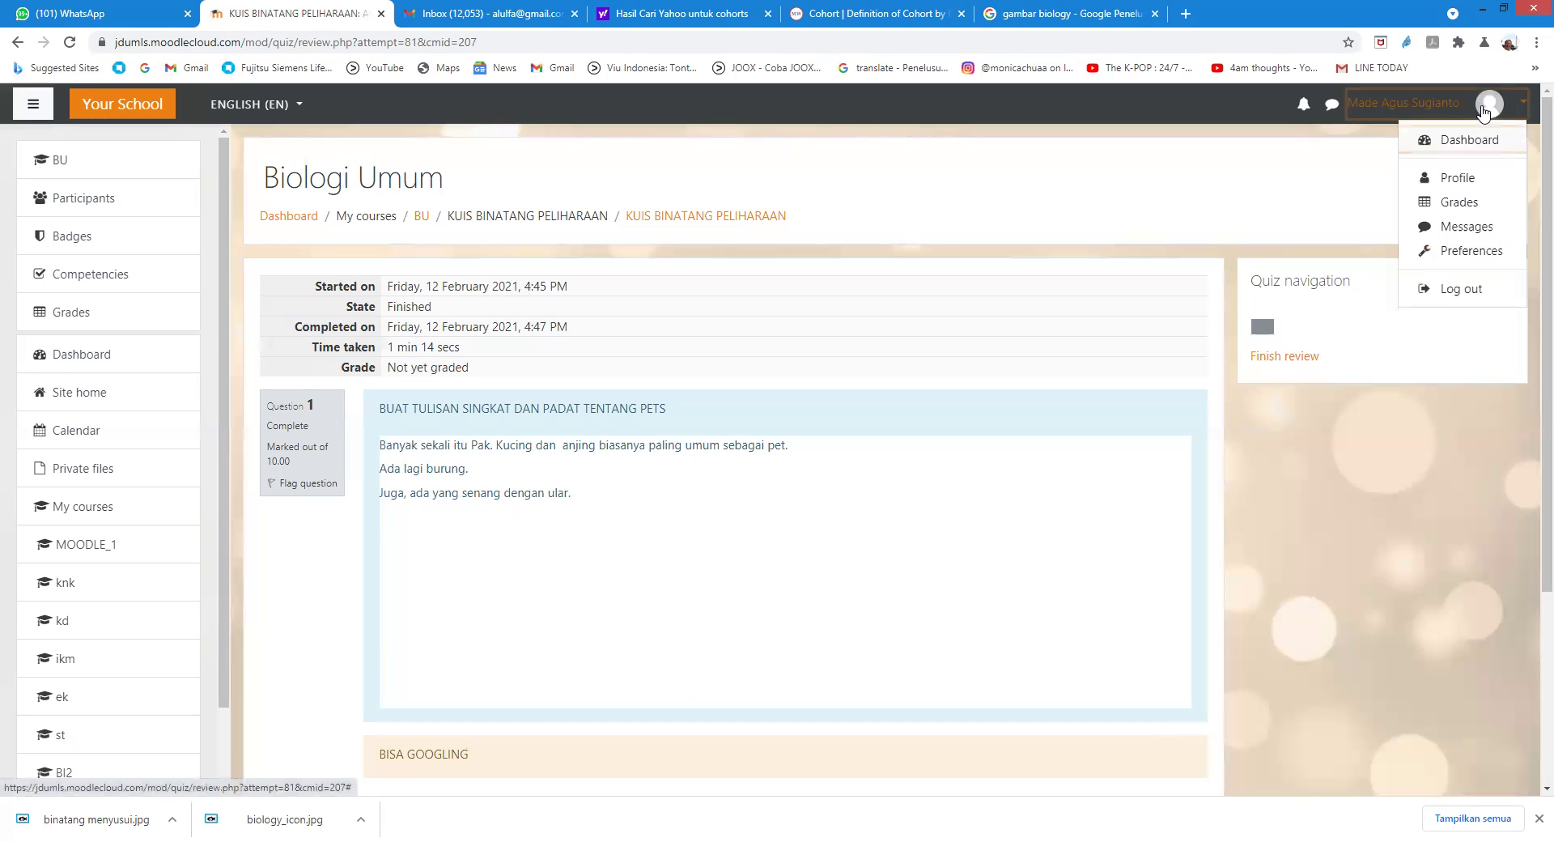
pyautogui.click(1461, 287)
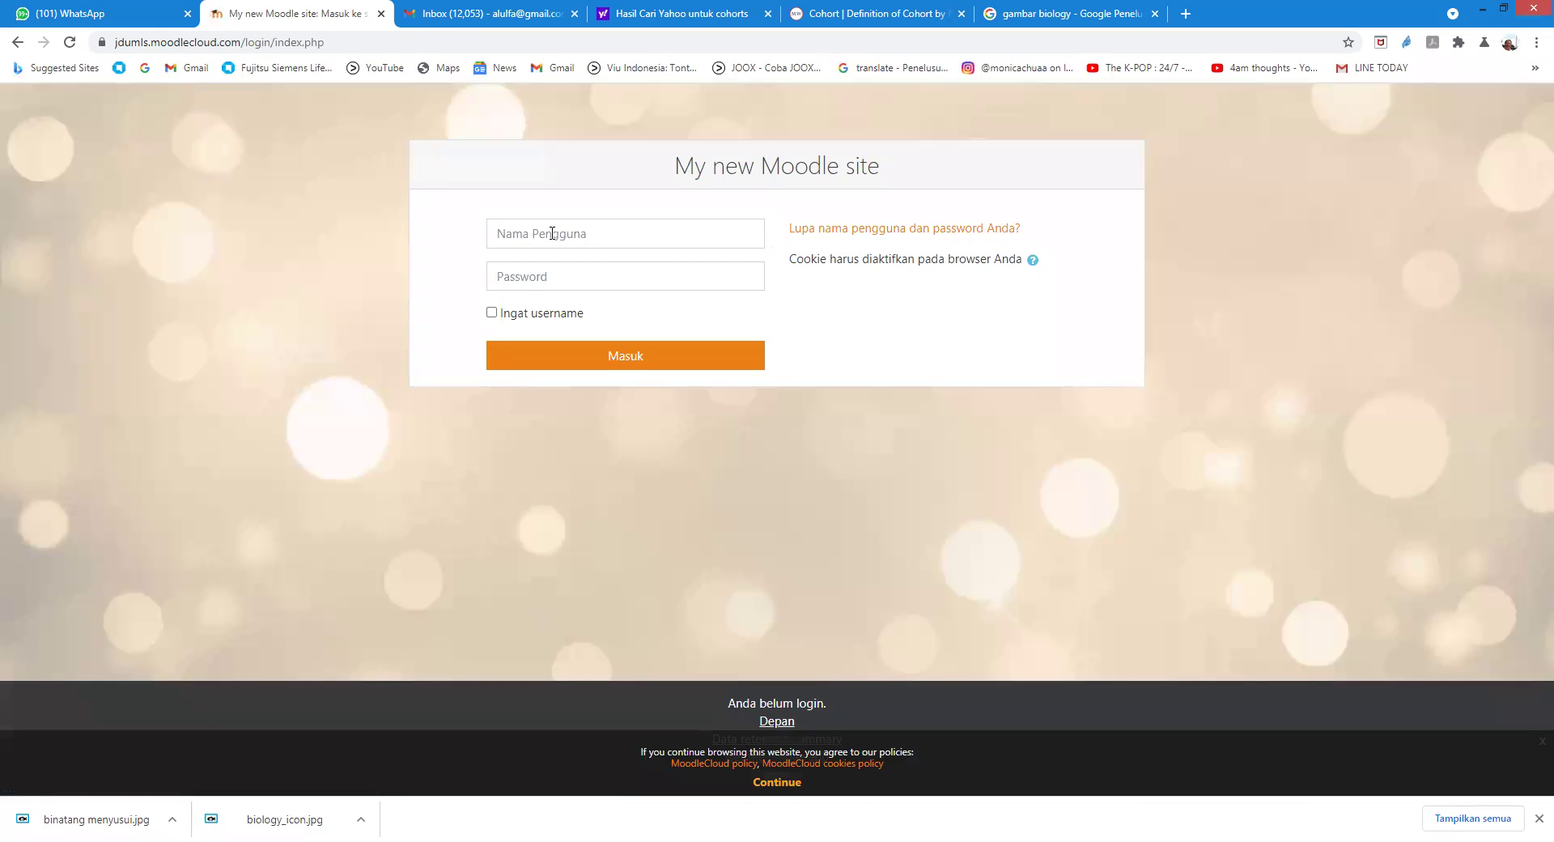
# Step: Sign back in to Moodle with the administrator's username and password
pyautogui.click(613, 233)
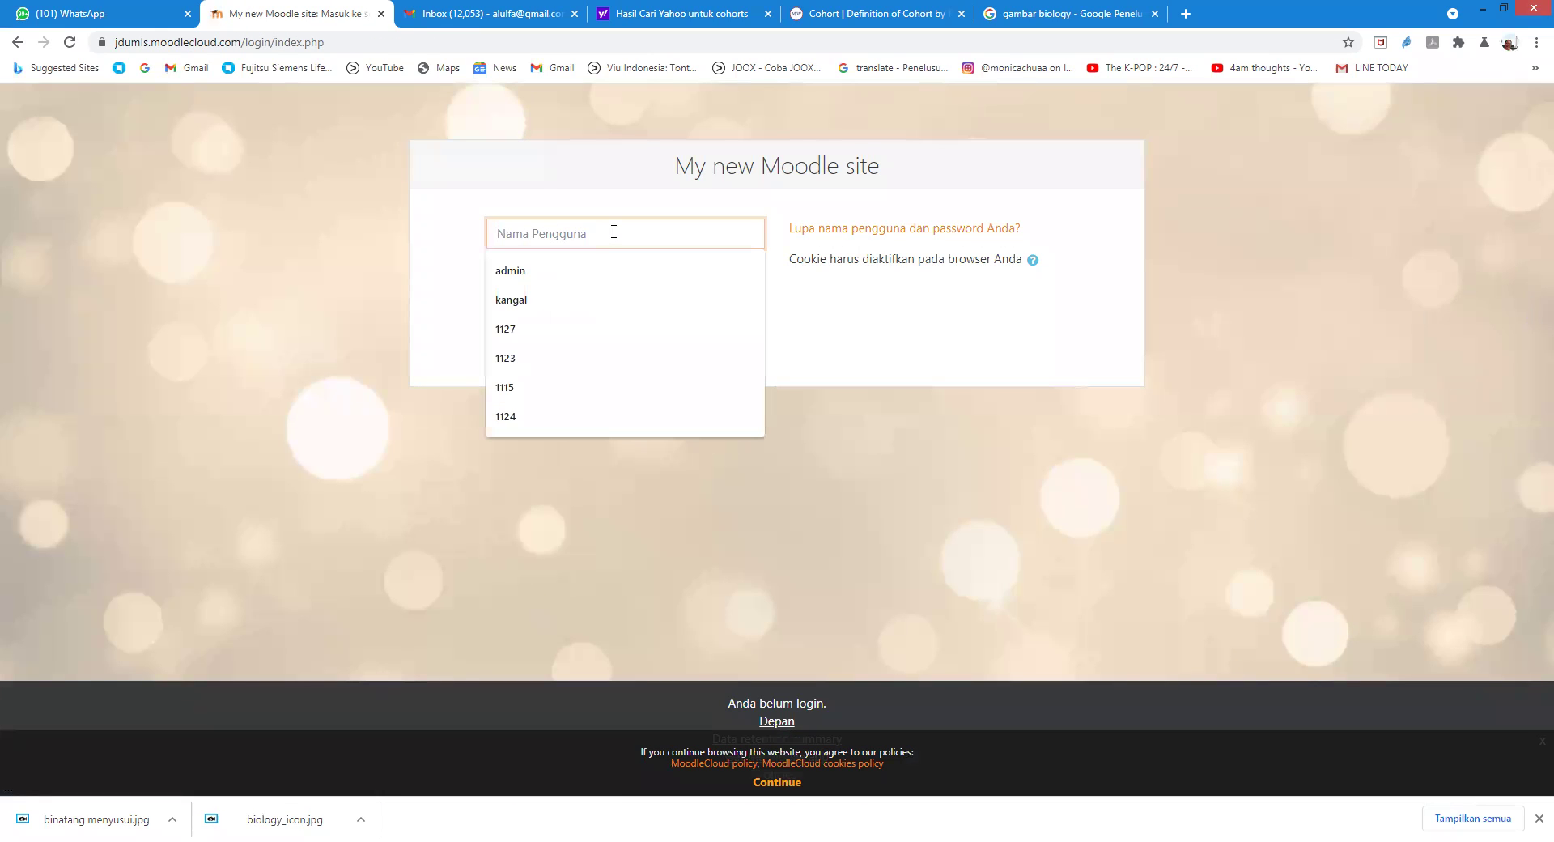
pyautogui.write('admin')
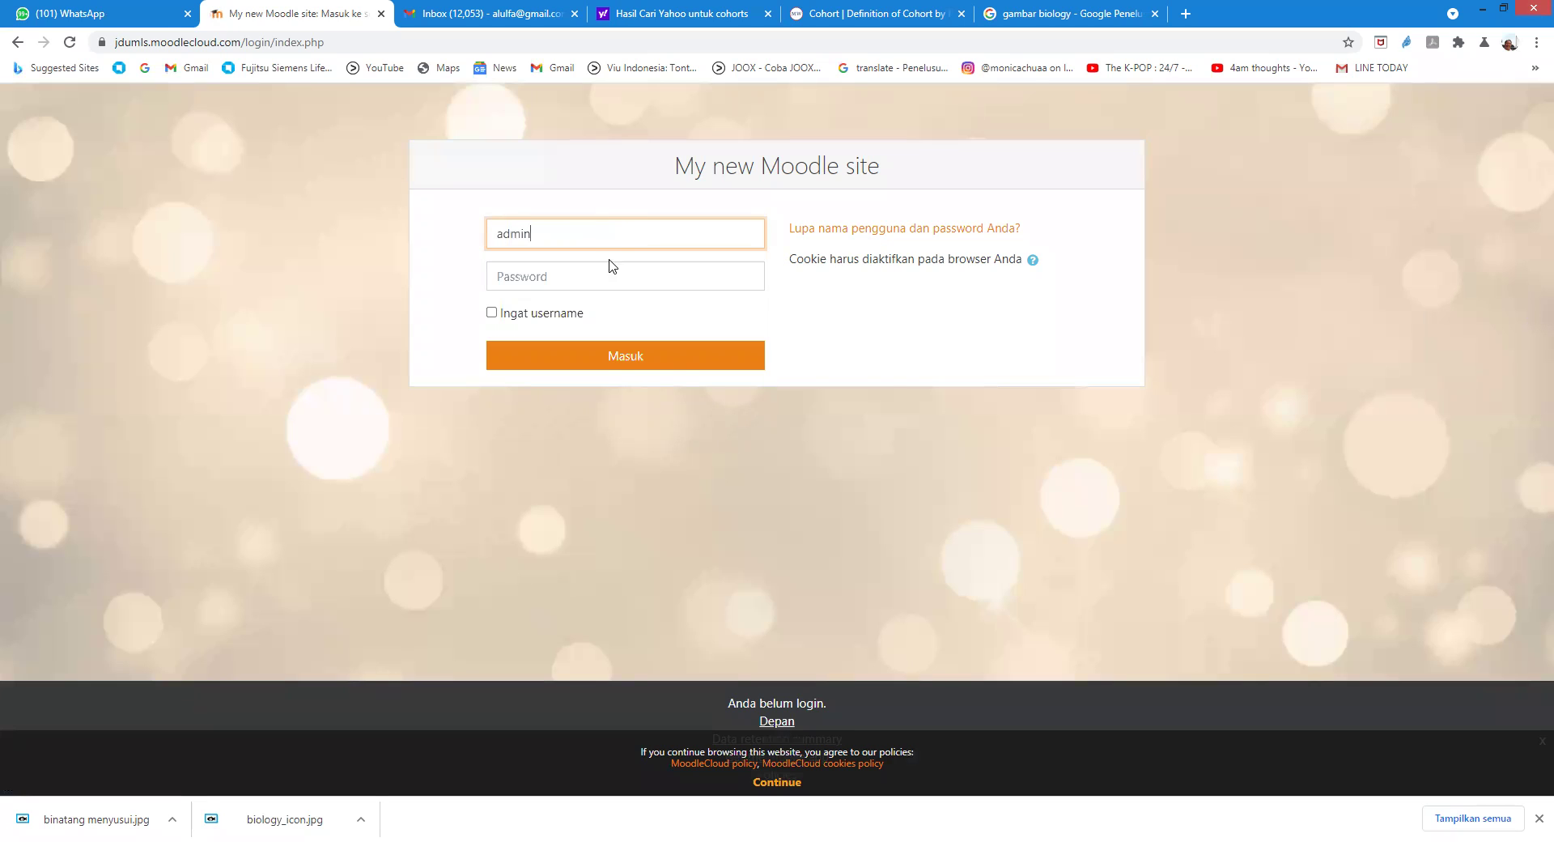
pyautogui.click(580, 274)
pyautogui.write('••')
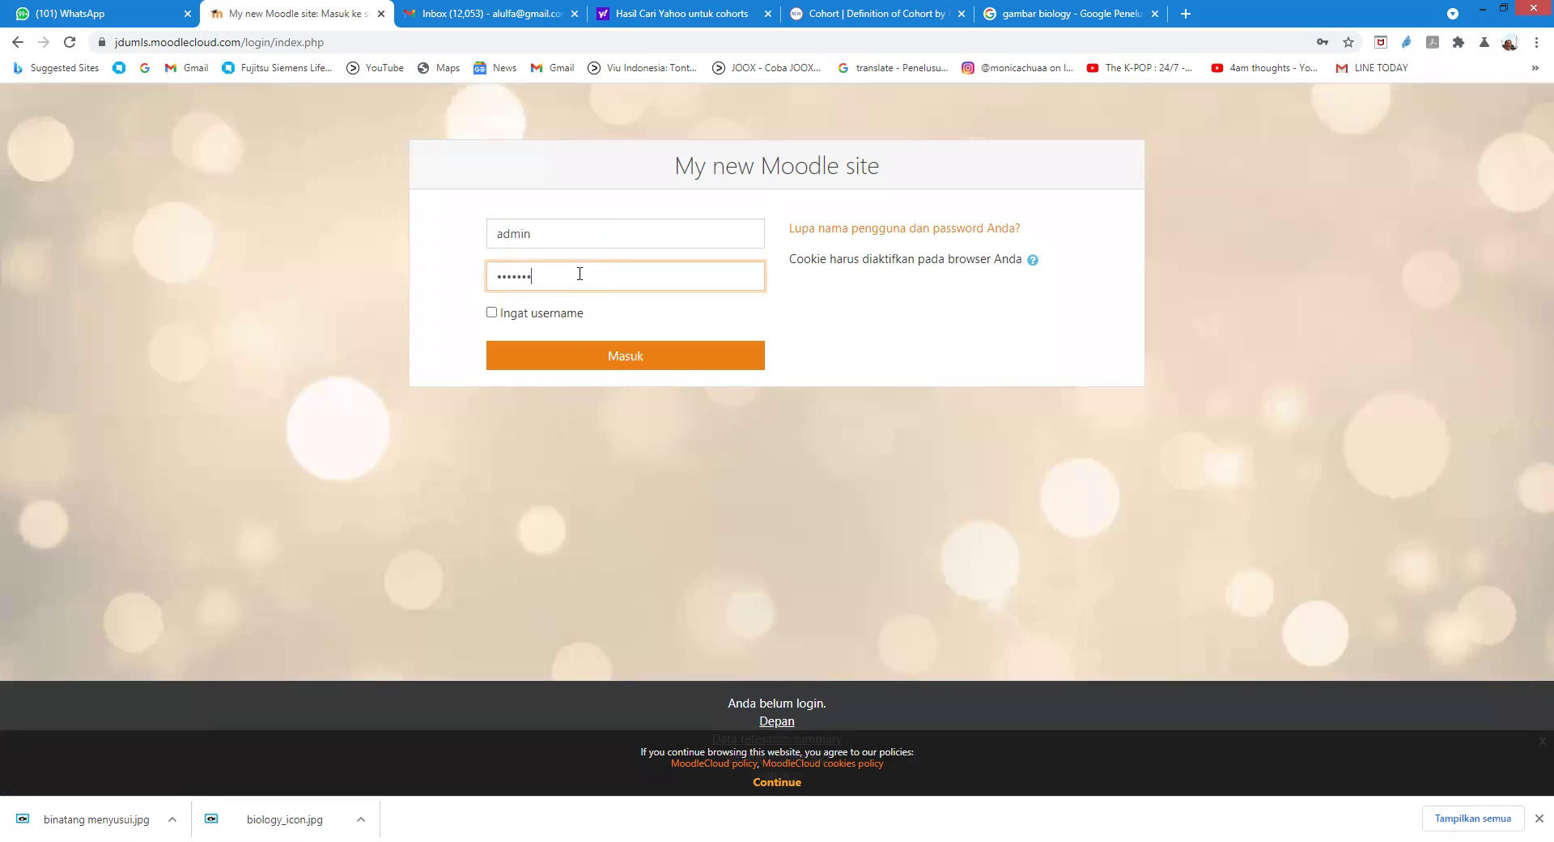
pyautogui.write('••••••••')
pyautogui.click(619, 357)
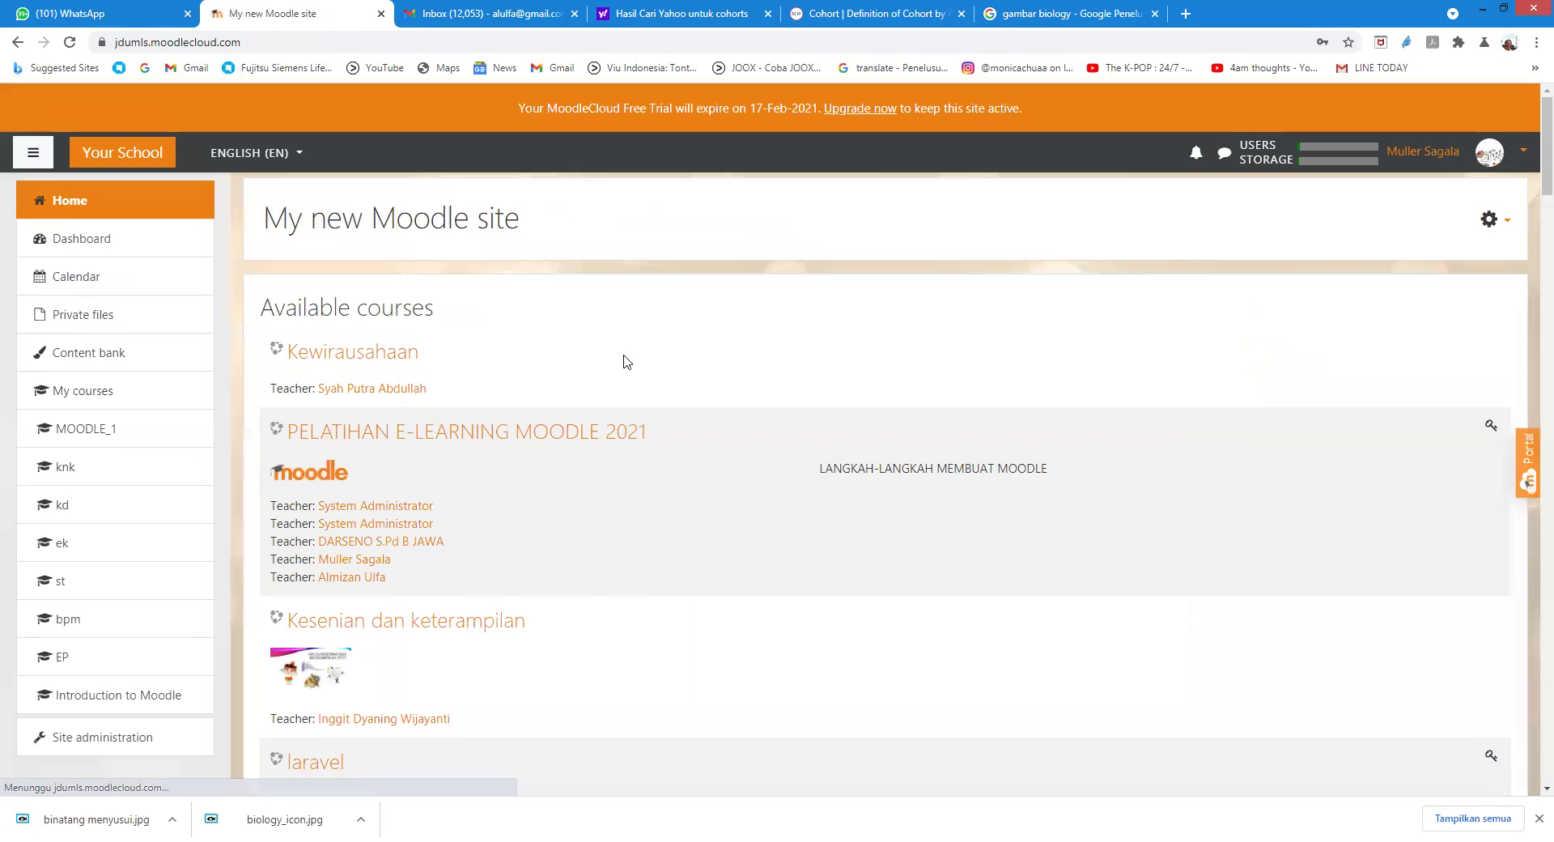
# Step: Go from the site home course list into Biologi Umum and open the KUIS BINATANG PELIHARAAN quiz
pyautogui.scroll(-9, 571, 421)
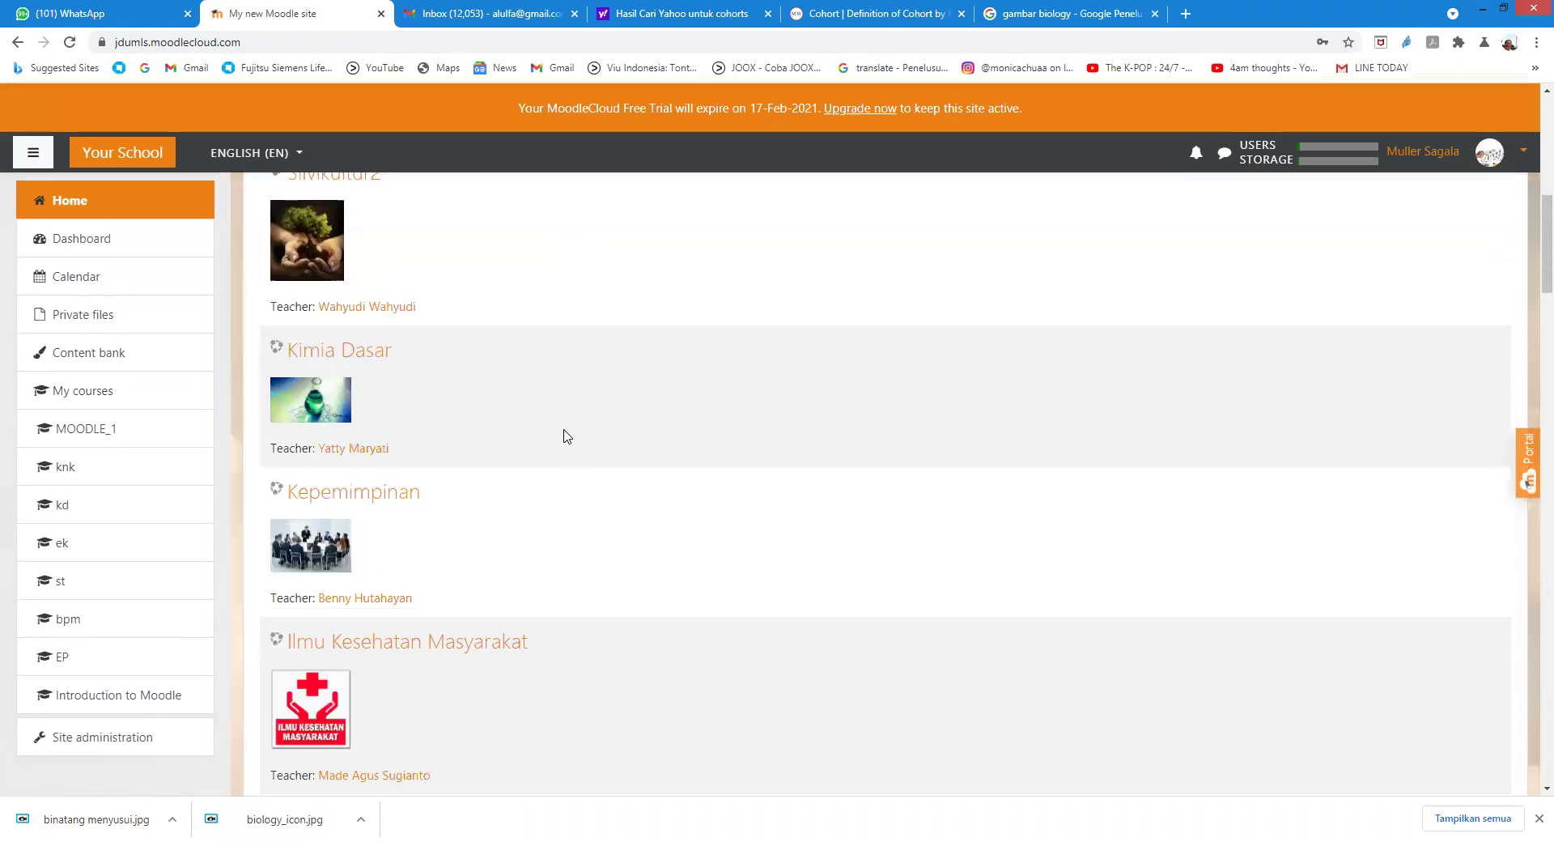
pyautogui.scroll(-16, 566, 435)
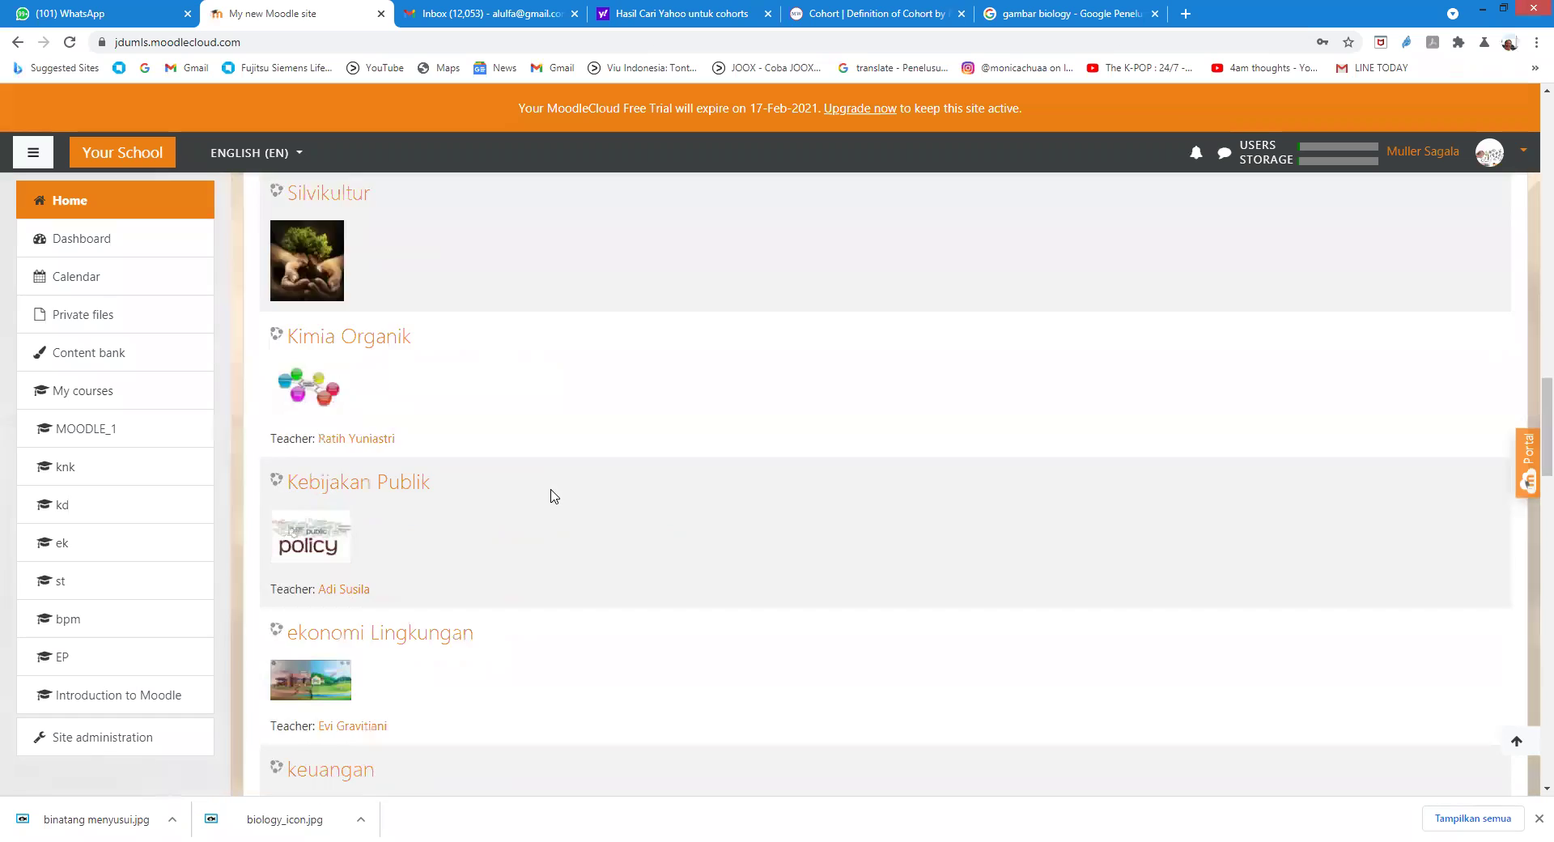
pyautogui.scroll(-17, 554, 496)
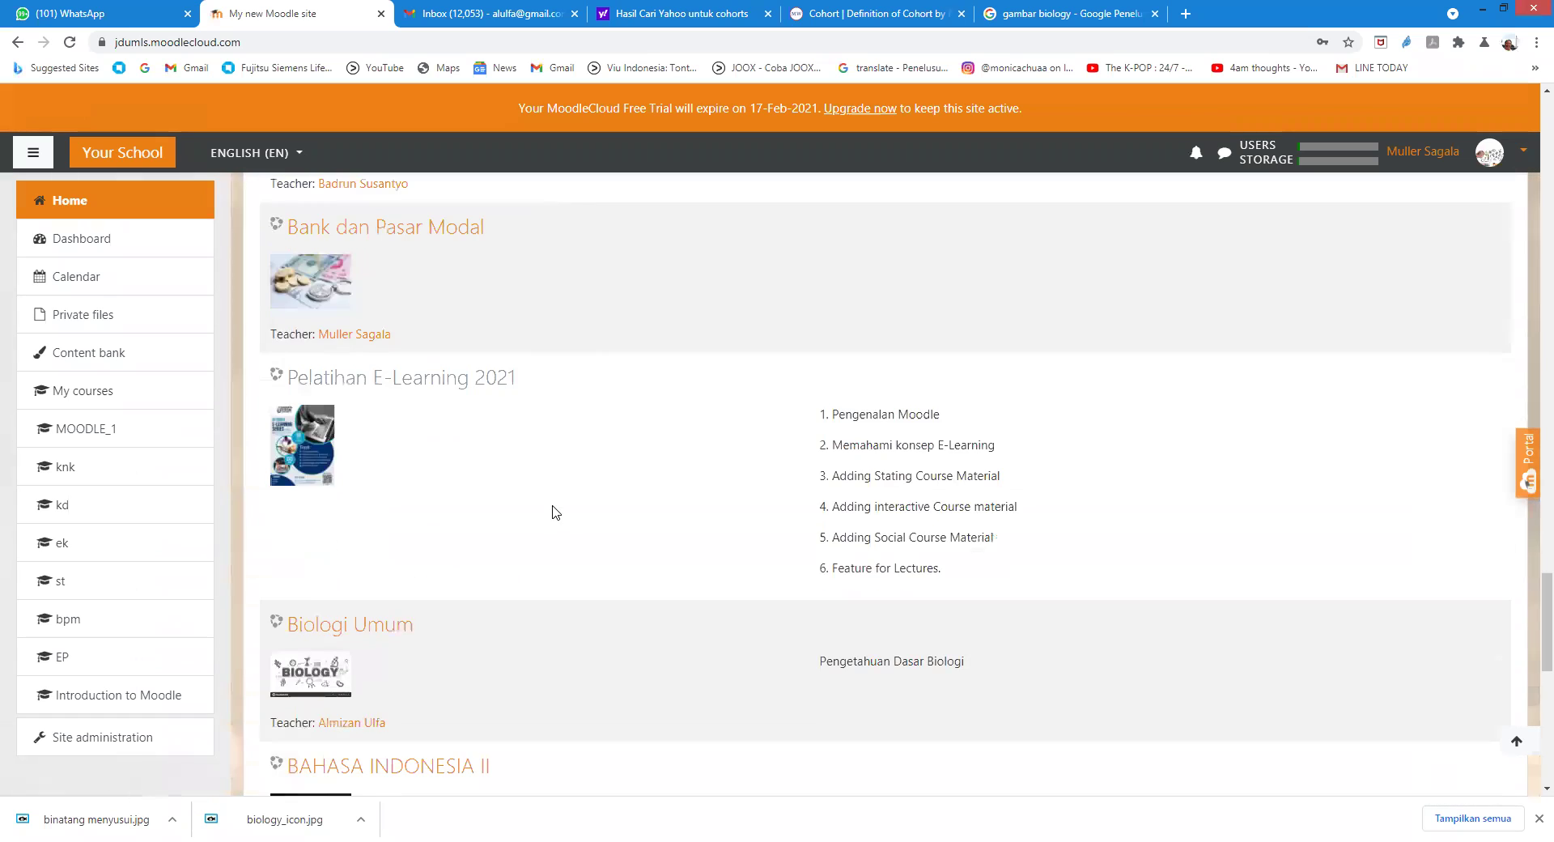
pyautogui.scroll(-5, 554, 513)
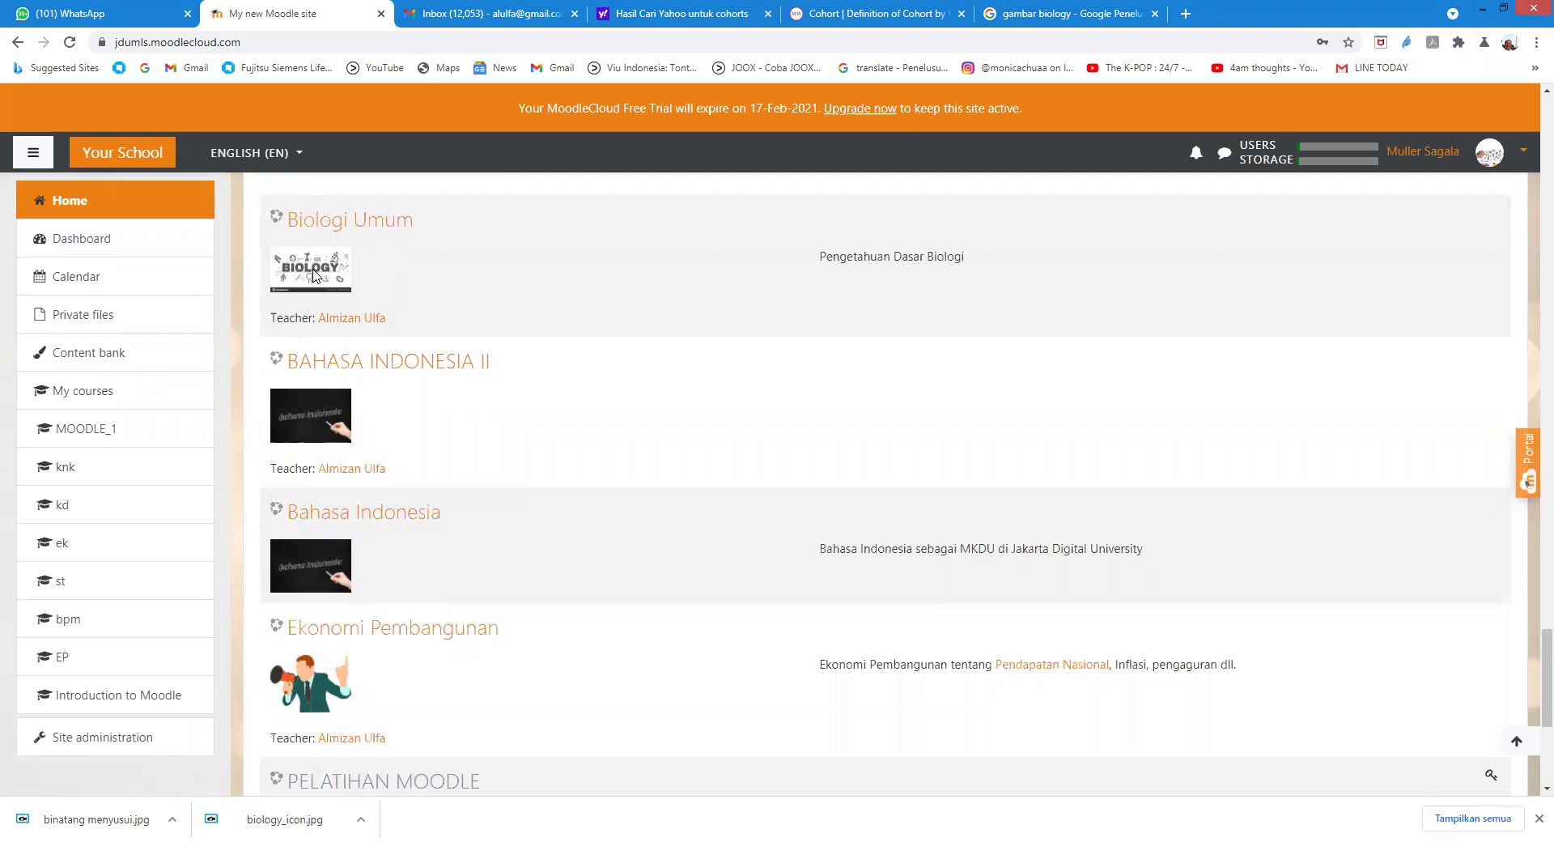
pyautogui.click(323, 226)
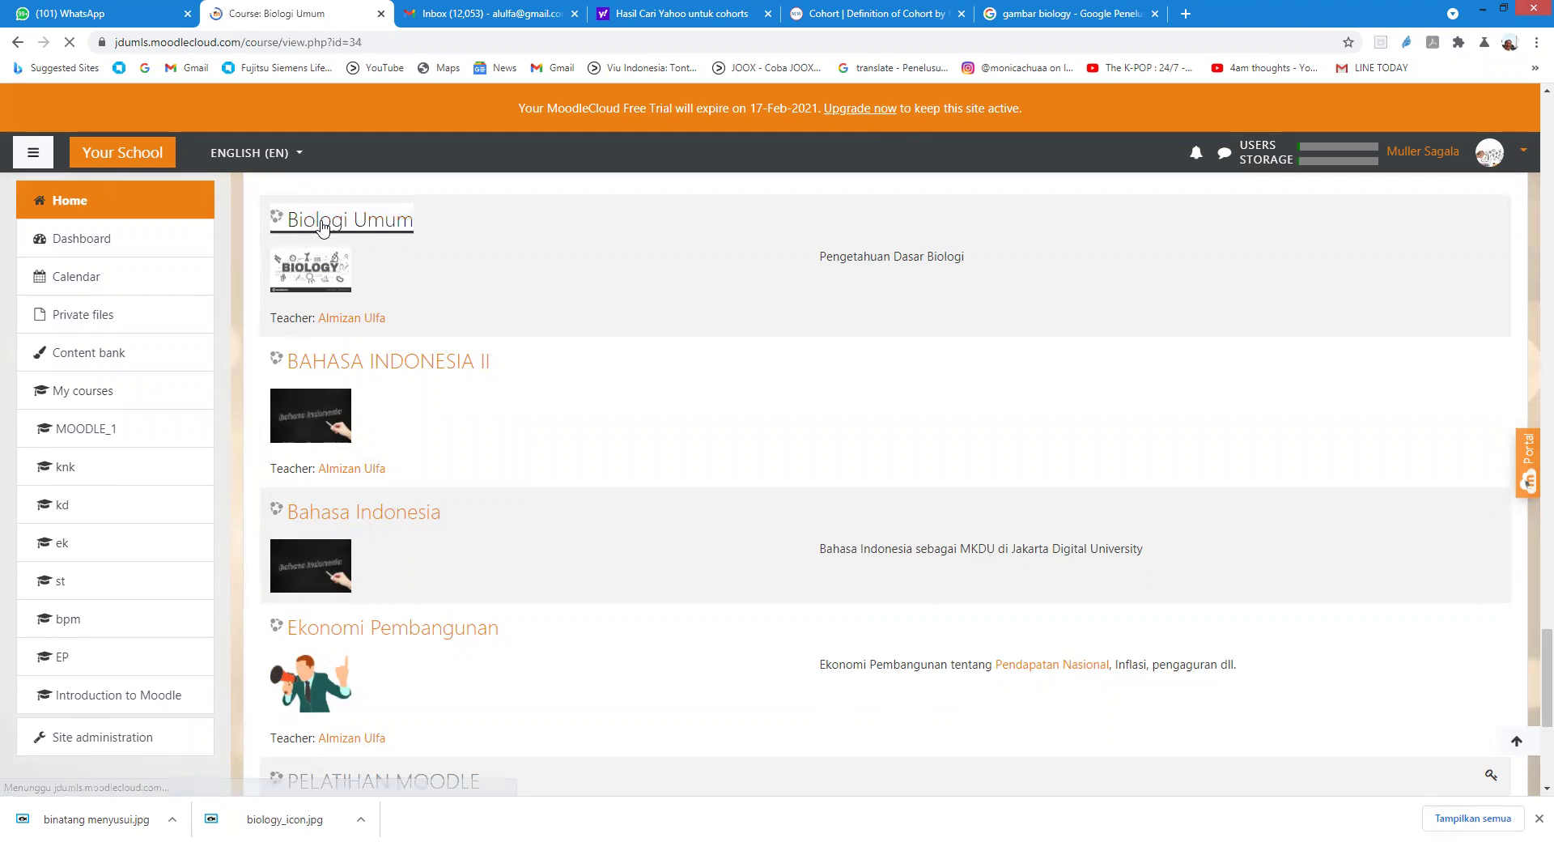
pyautogui.scroll(-3, 720, 525)
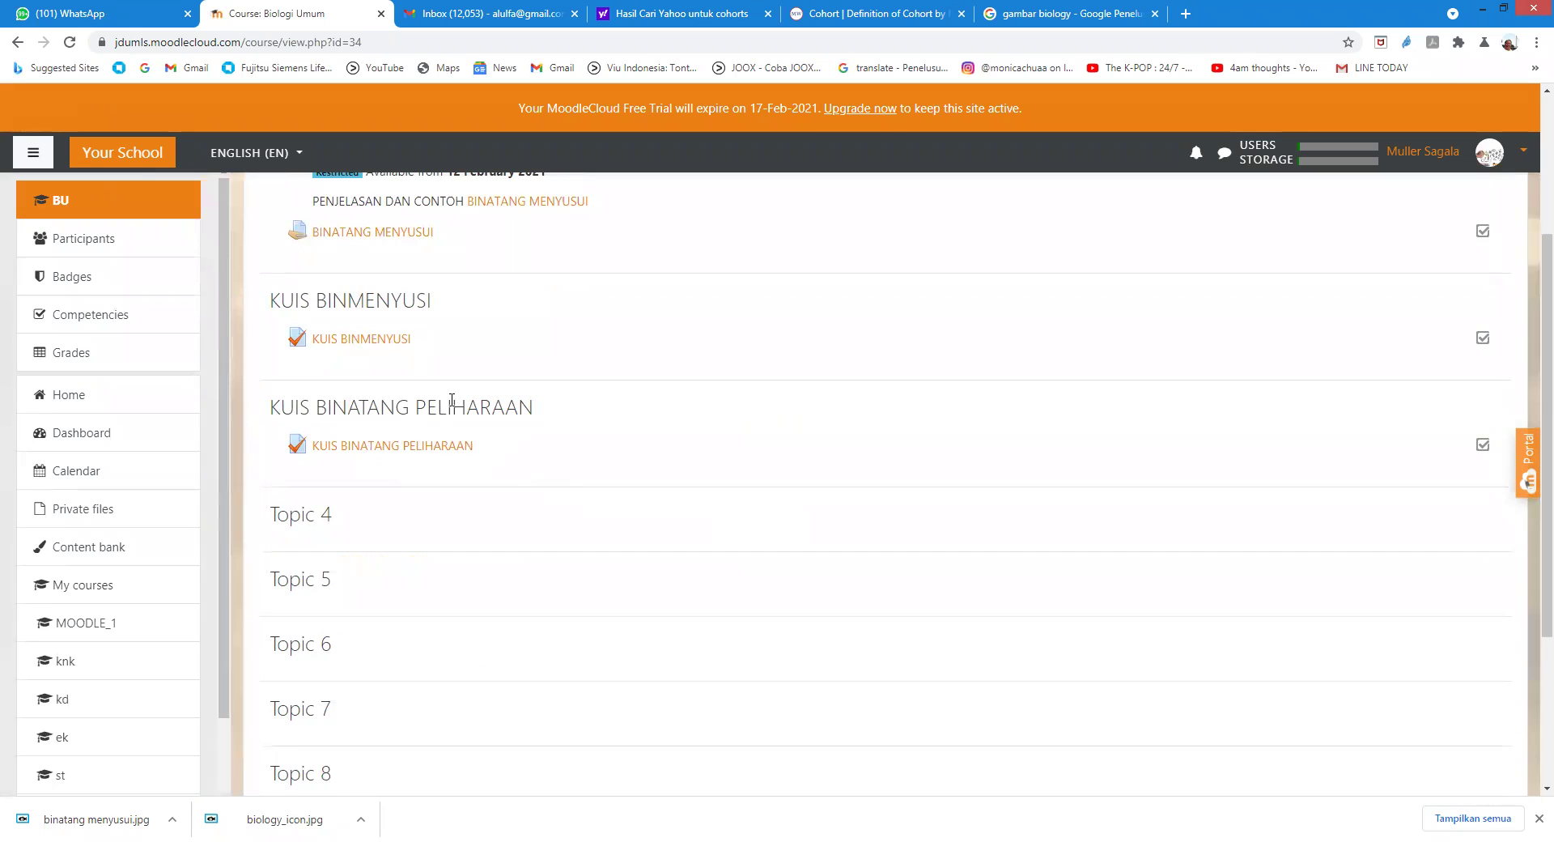
pyautogui.click(429, 451)
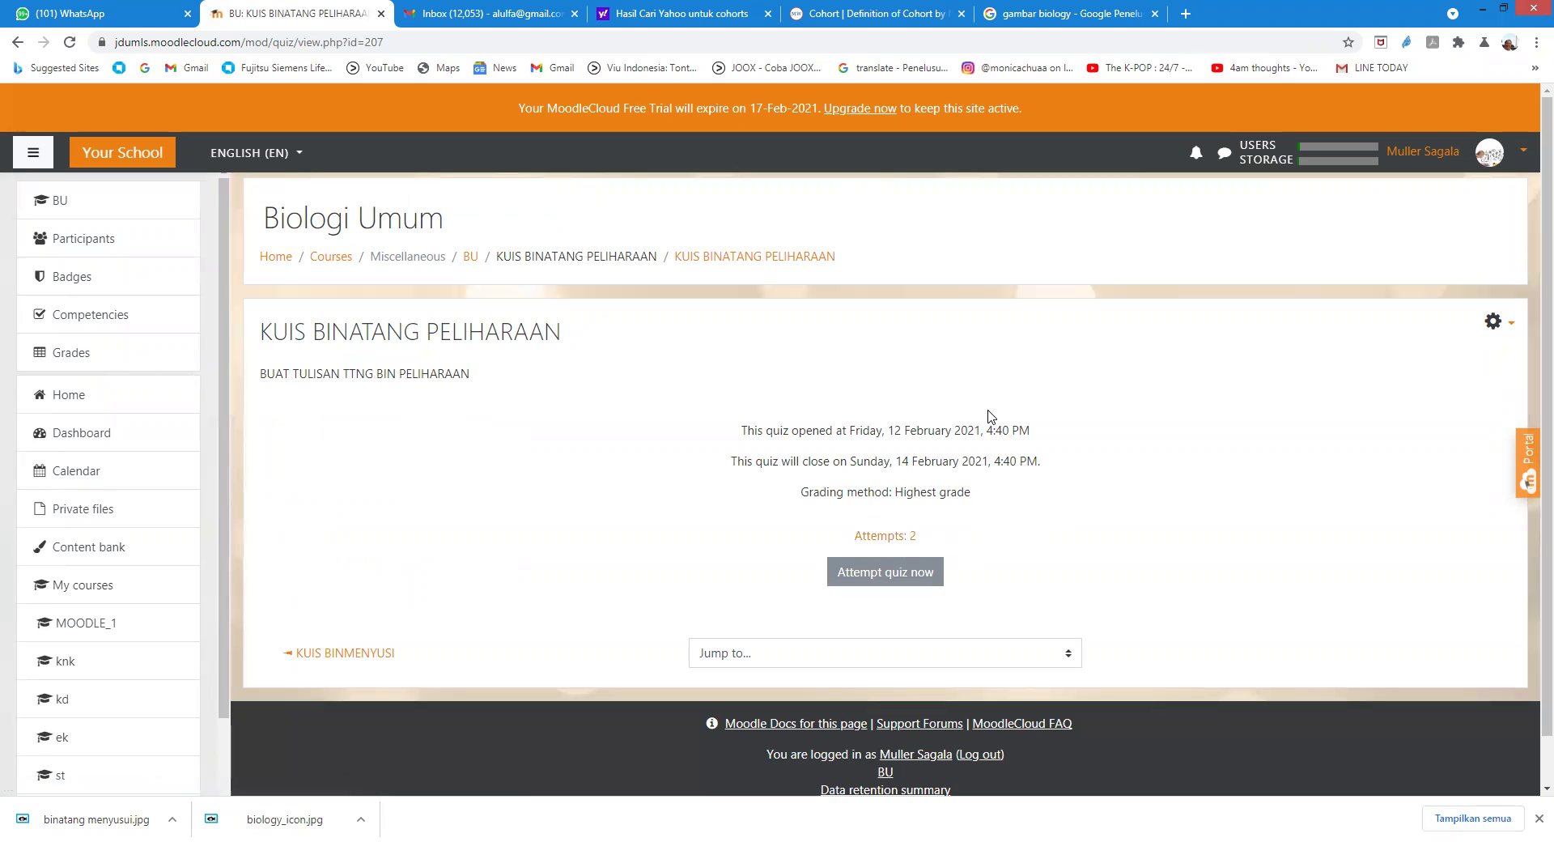
# Step: From the Attempts: 2 report, open the first student's Not yet graded essay attempt and read it
pyautogui.click(896, 536)
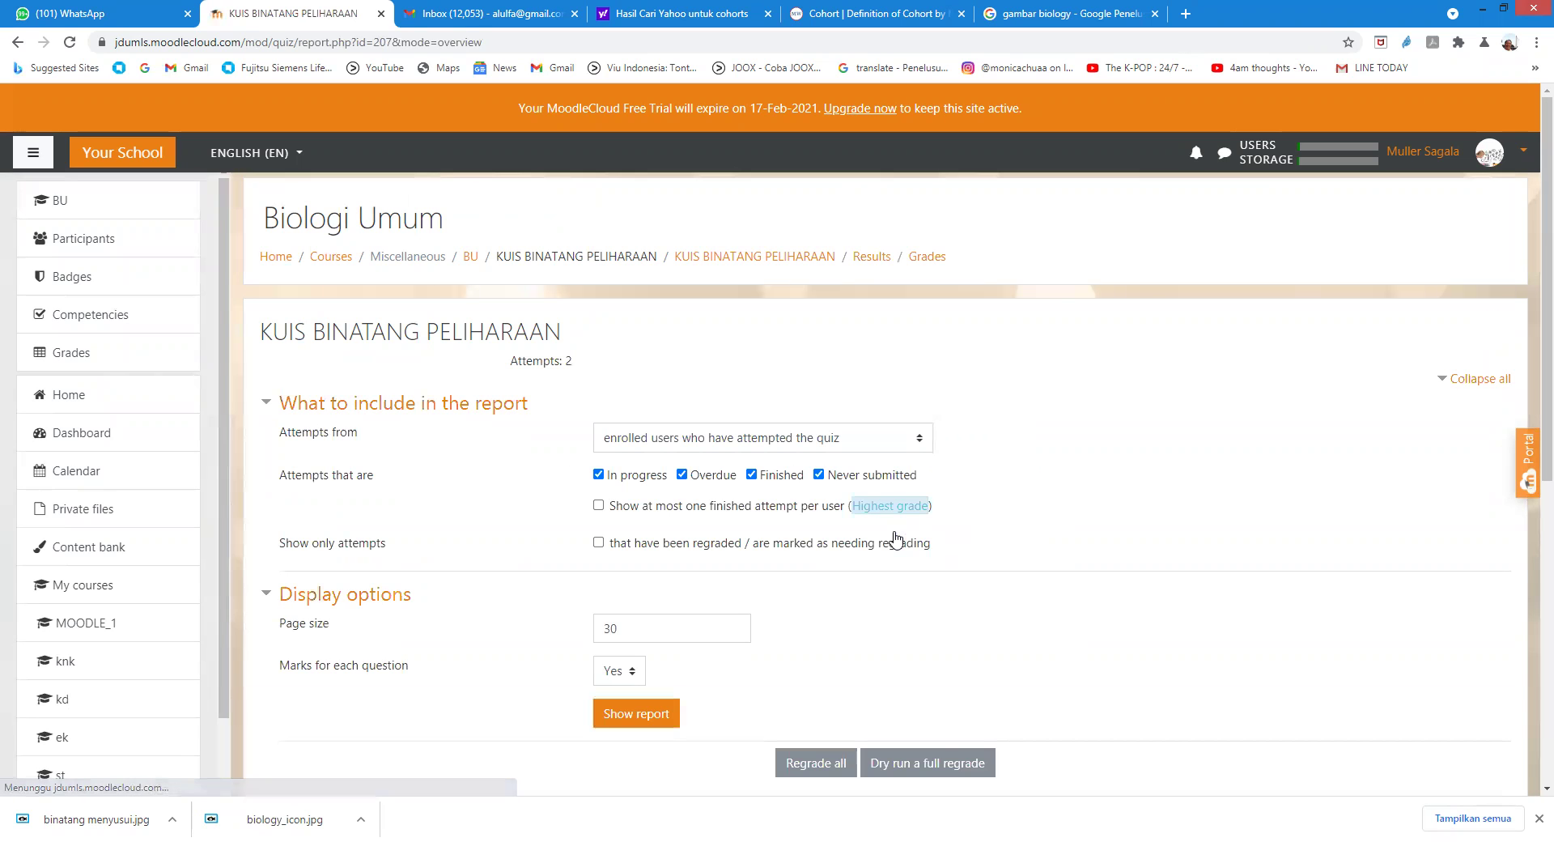
pyautogui.scroll(-5, 906, 550)
pyautogui.scroll(-2, 908, 561)
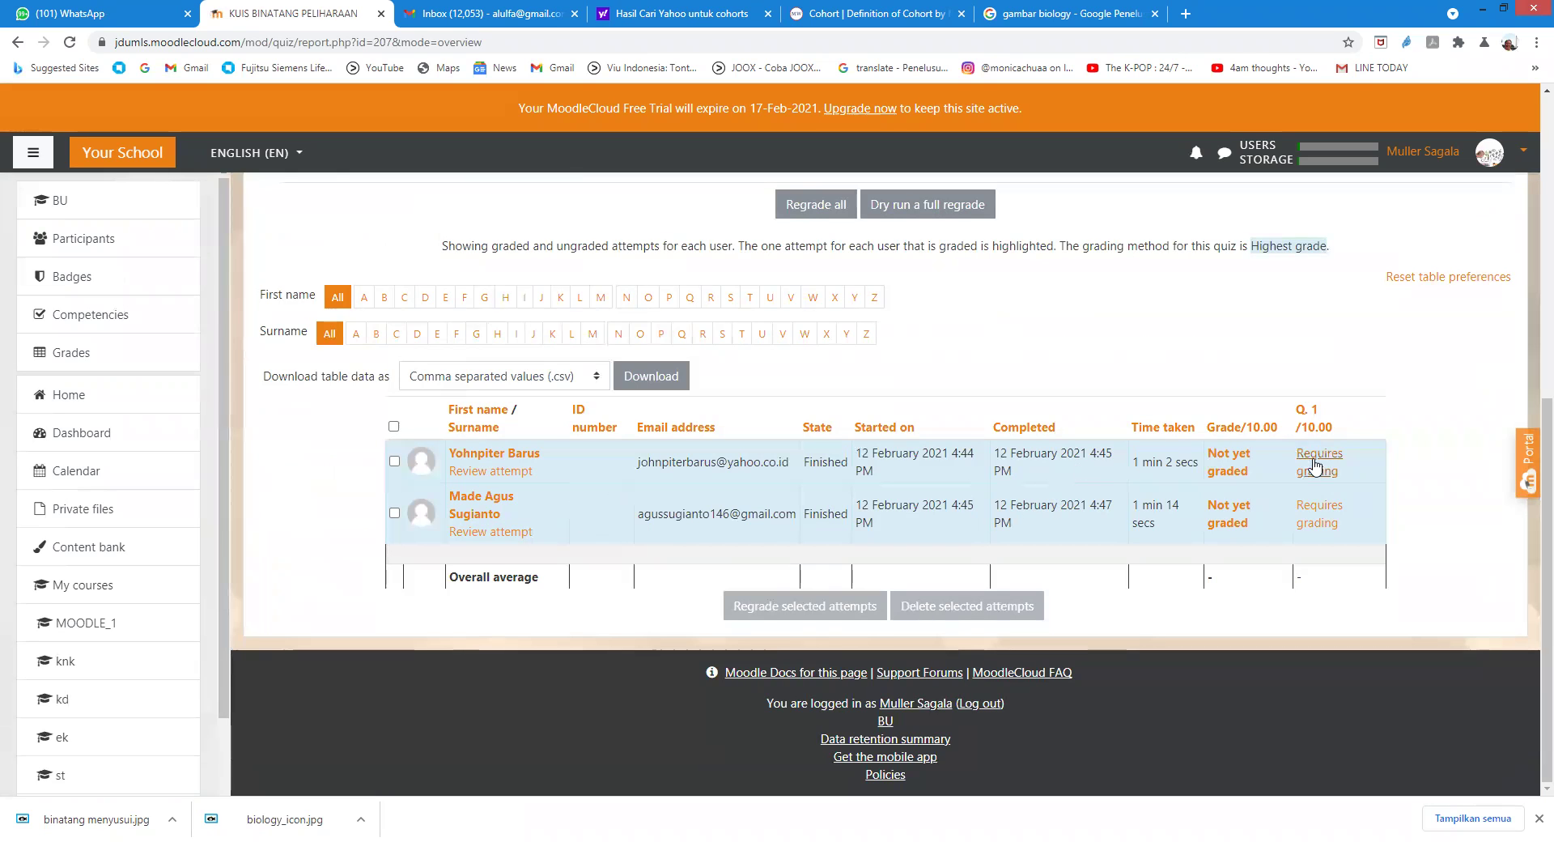
pyautogui.click(1227, 462)
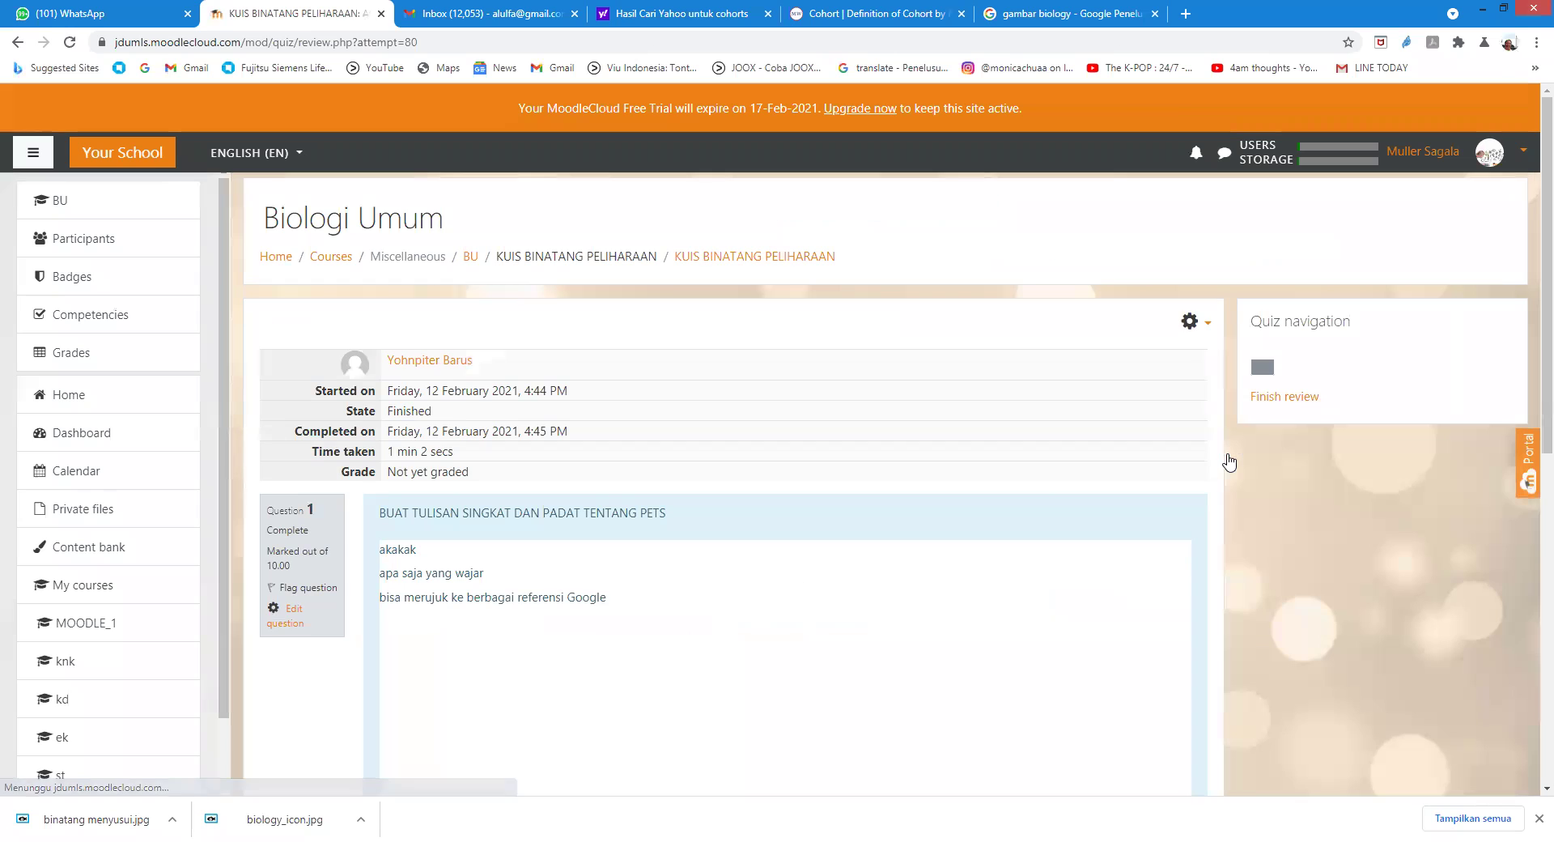
pyautogui.scroll(-2, 1012, 529)
pyautogui.scroll(-2, 1017, 529)
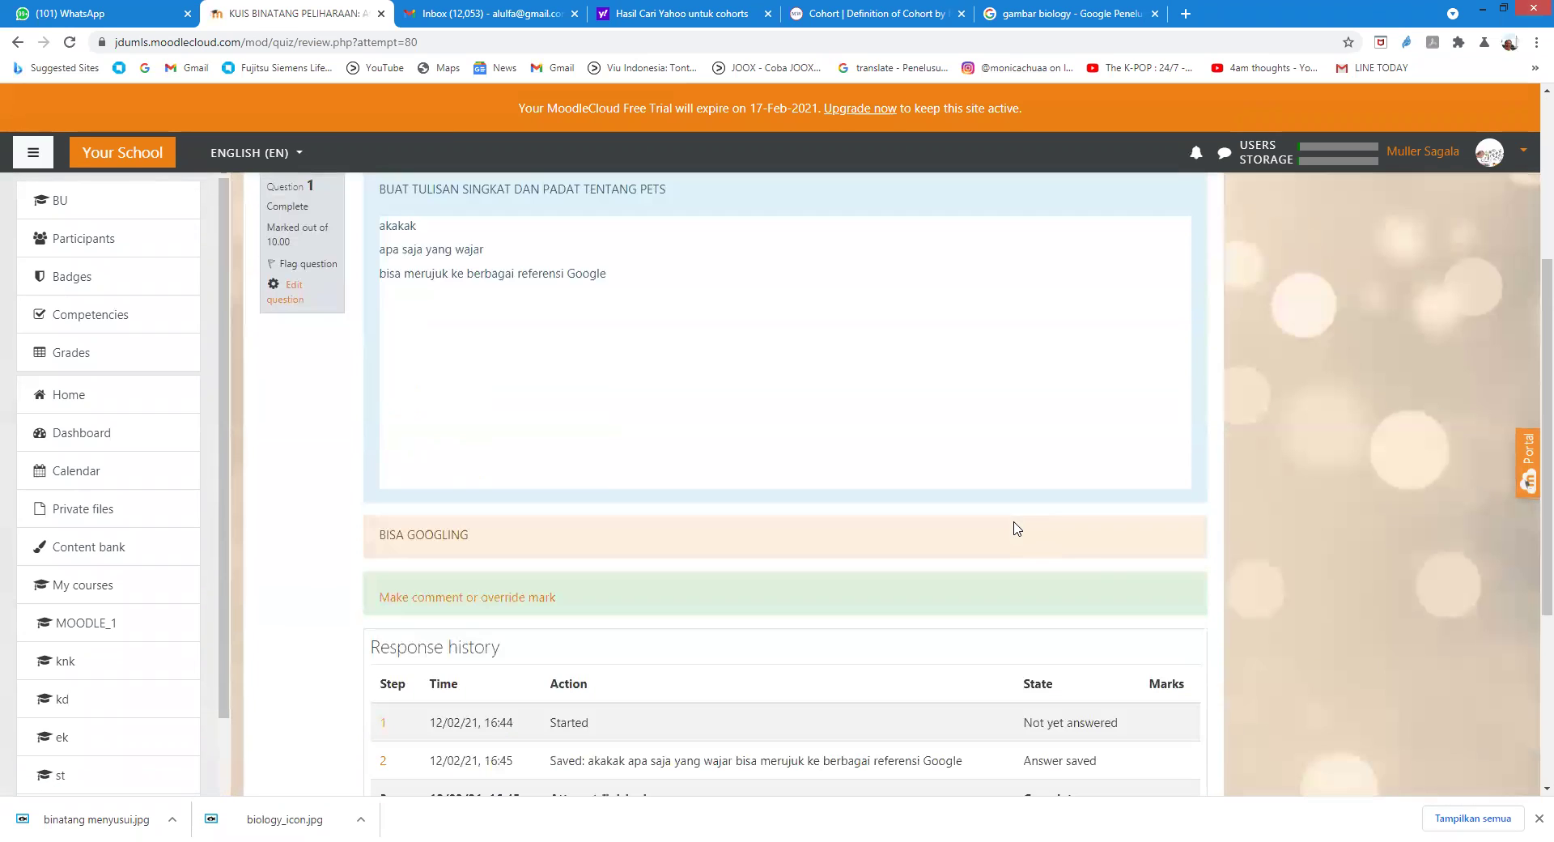
pyautogui.scroll(-2, 522, 549)
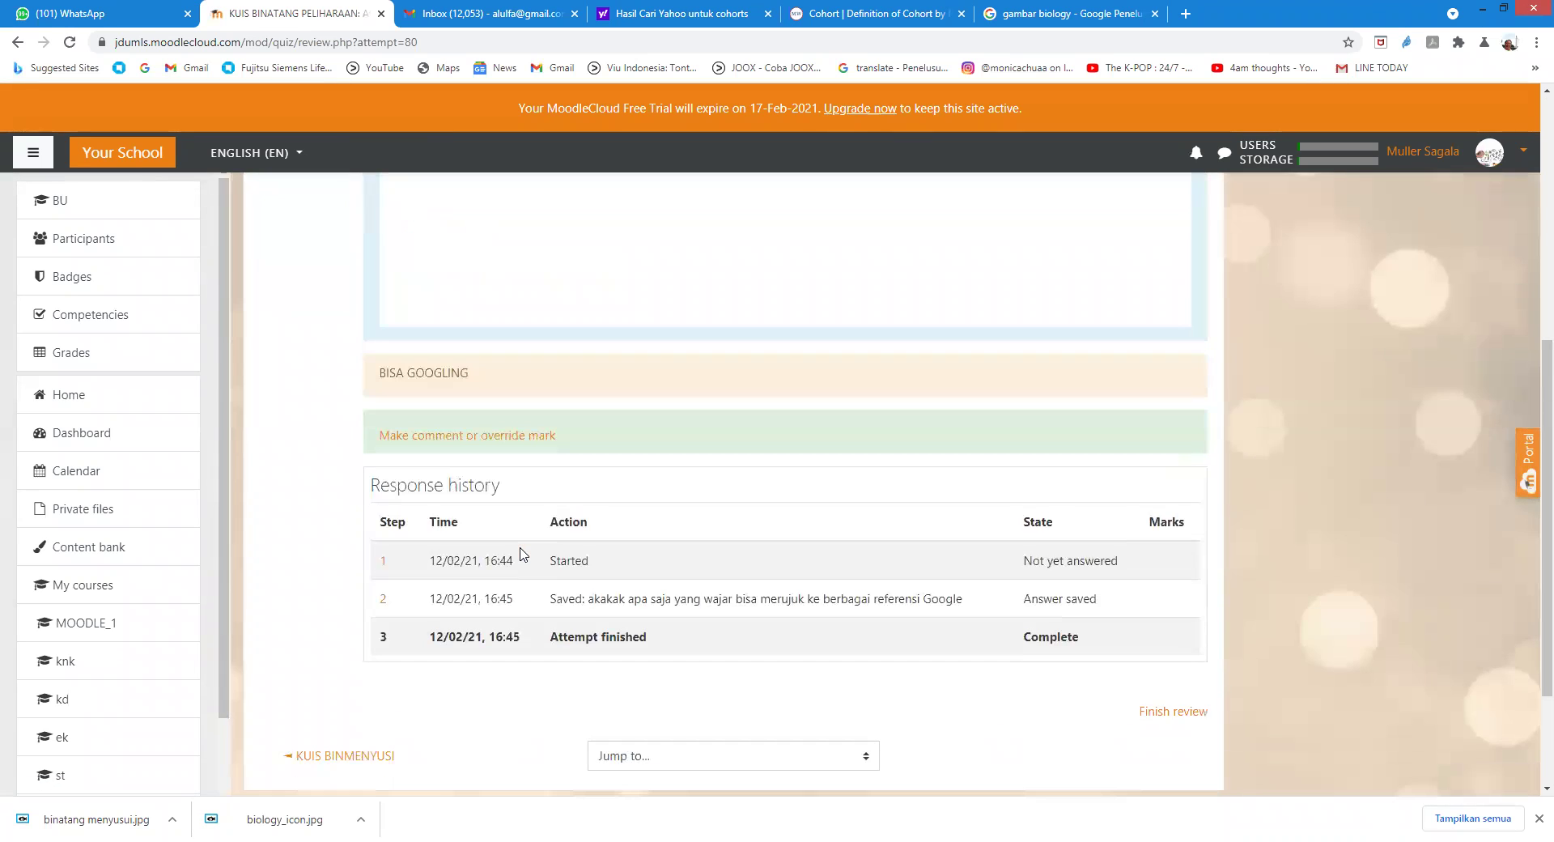
pyautogui.scroll(2, 511, 533)
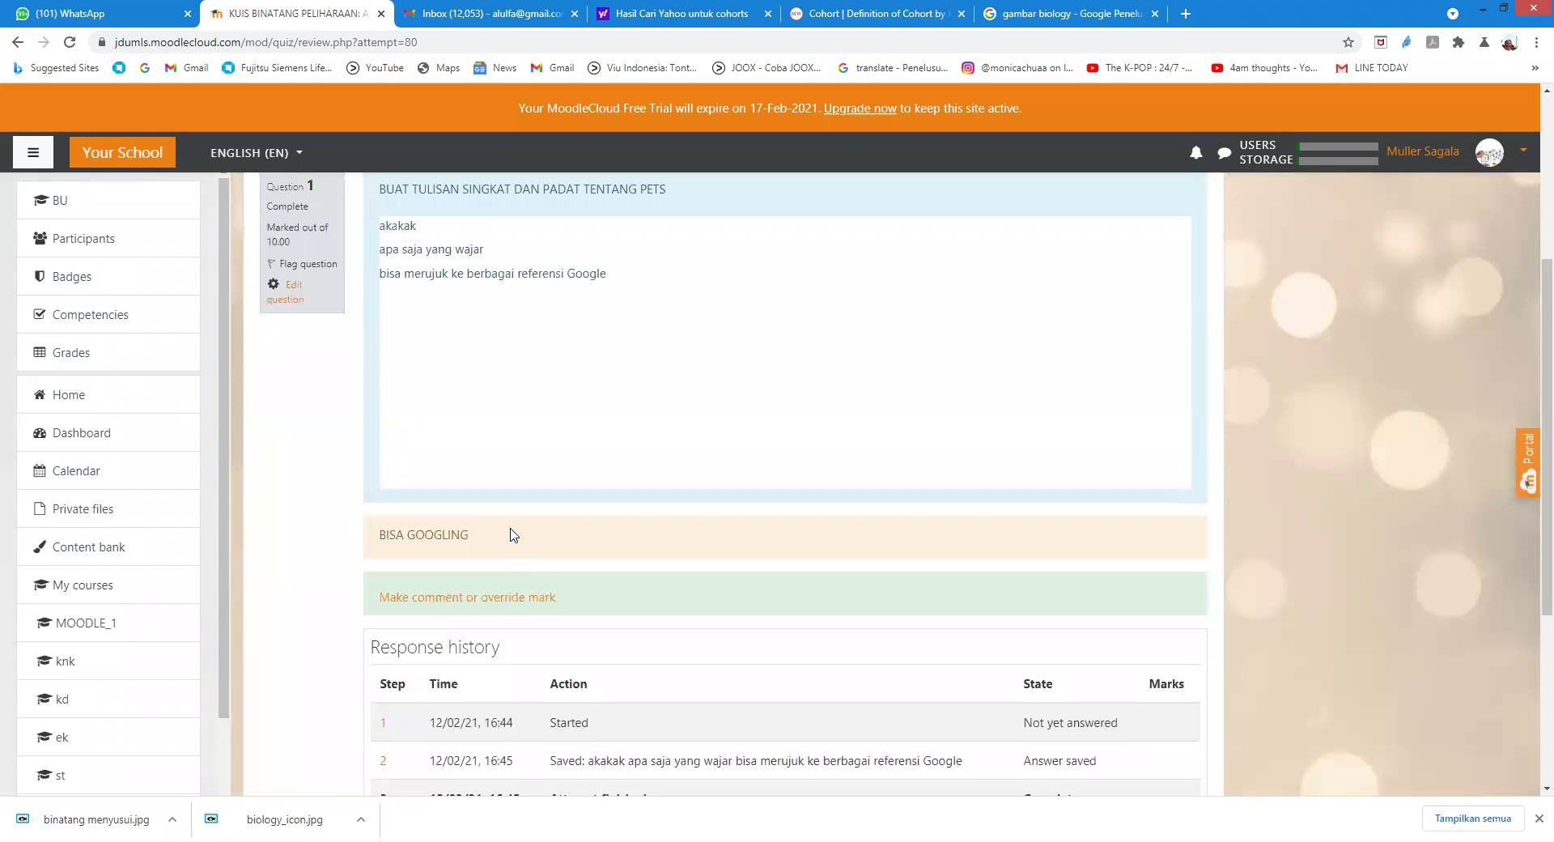
# Step: Mark the first essay 4 out of 10 with the comment 'kurang baik bro.'
pyautogui.click(412, 599)
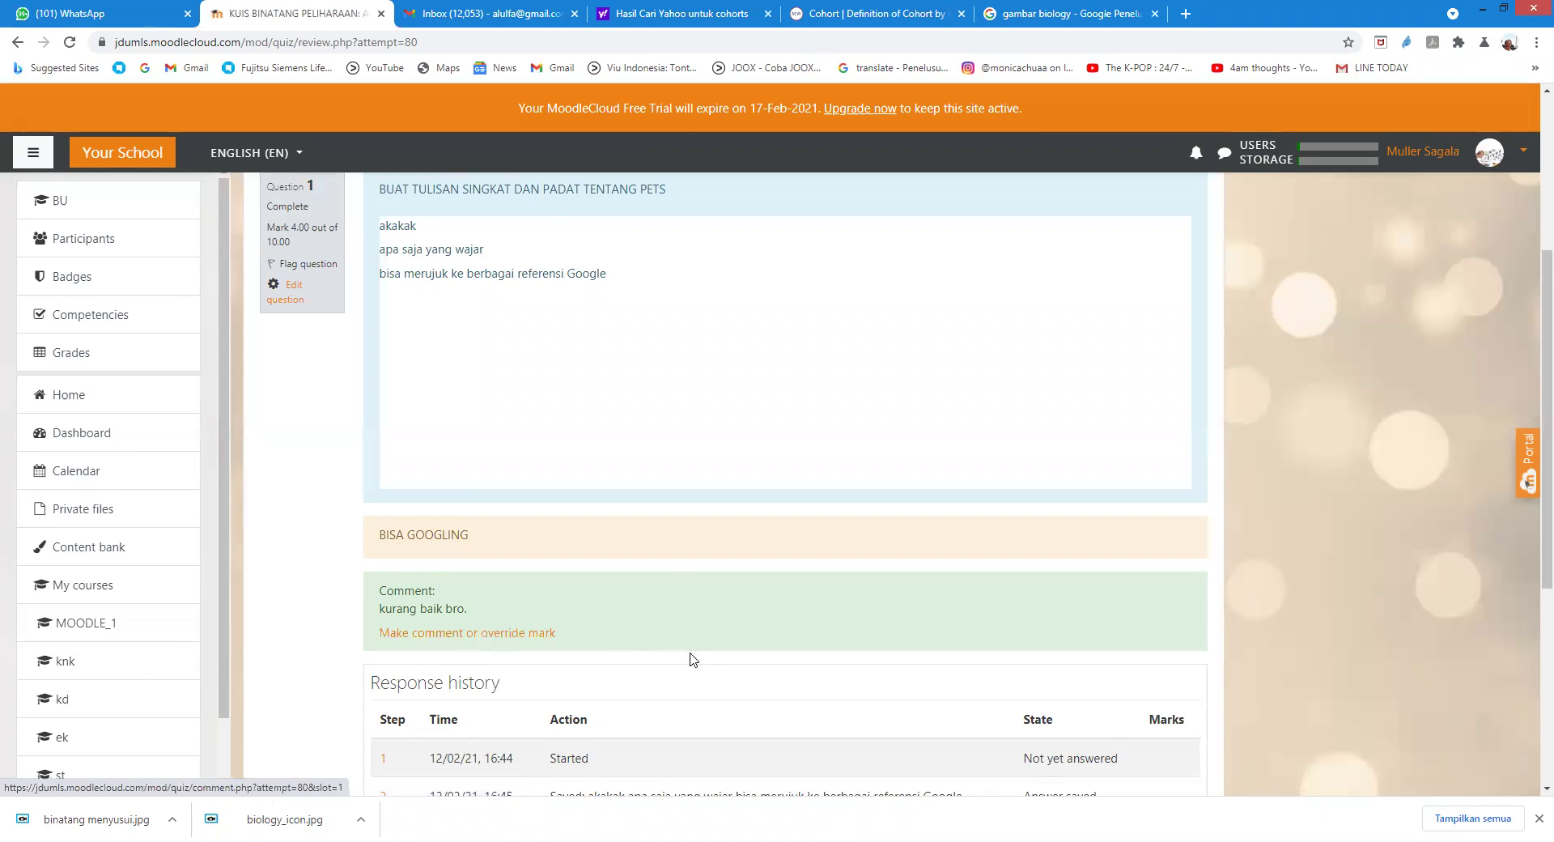
pyautogui.scroll(-3, 692, 658)
pyautogui.scroll(8, 688, 653)
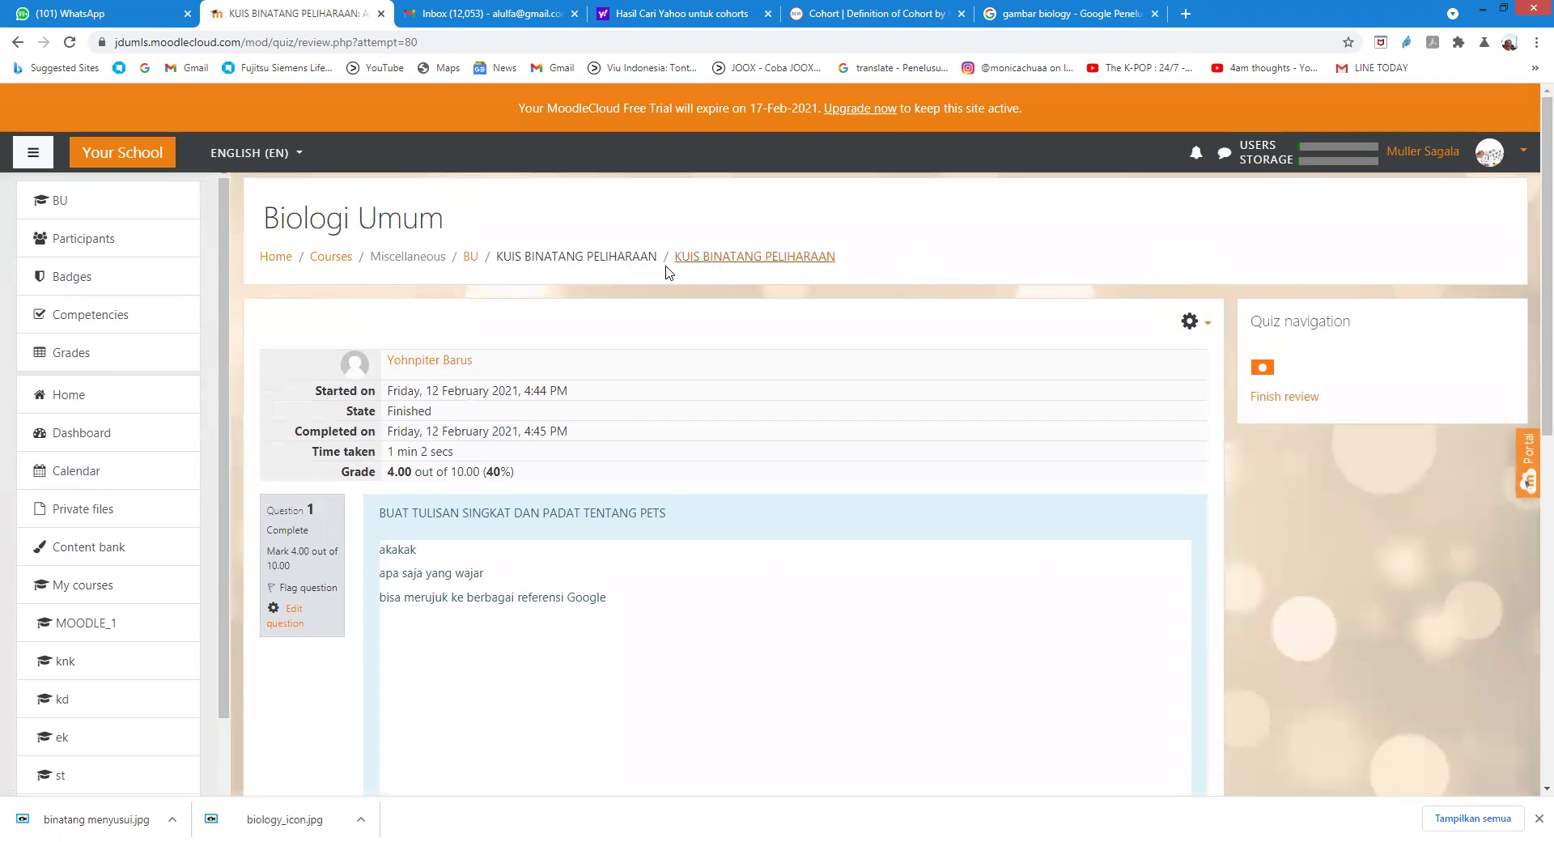
# Step: Return to the quiz's Attempts: 2 report and open the second student's Not yet graded attempt
pyautogui.click(712, 258)
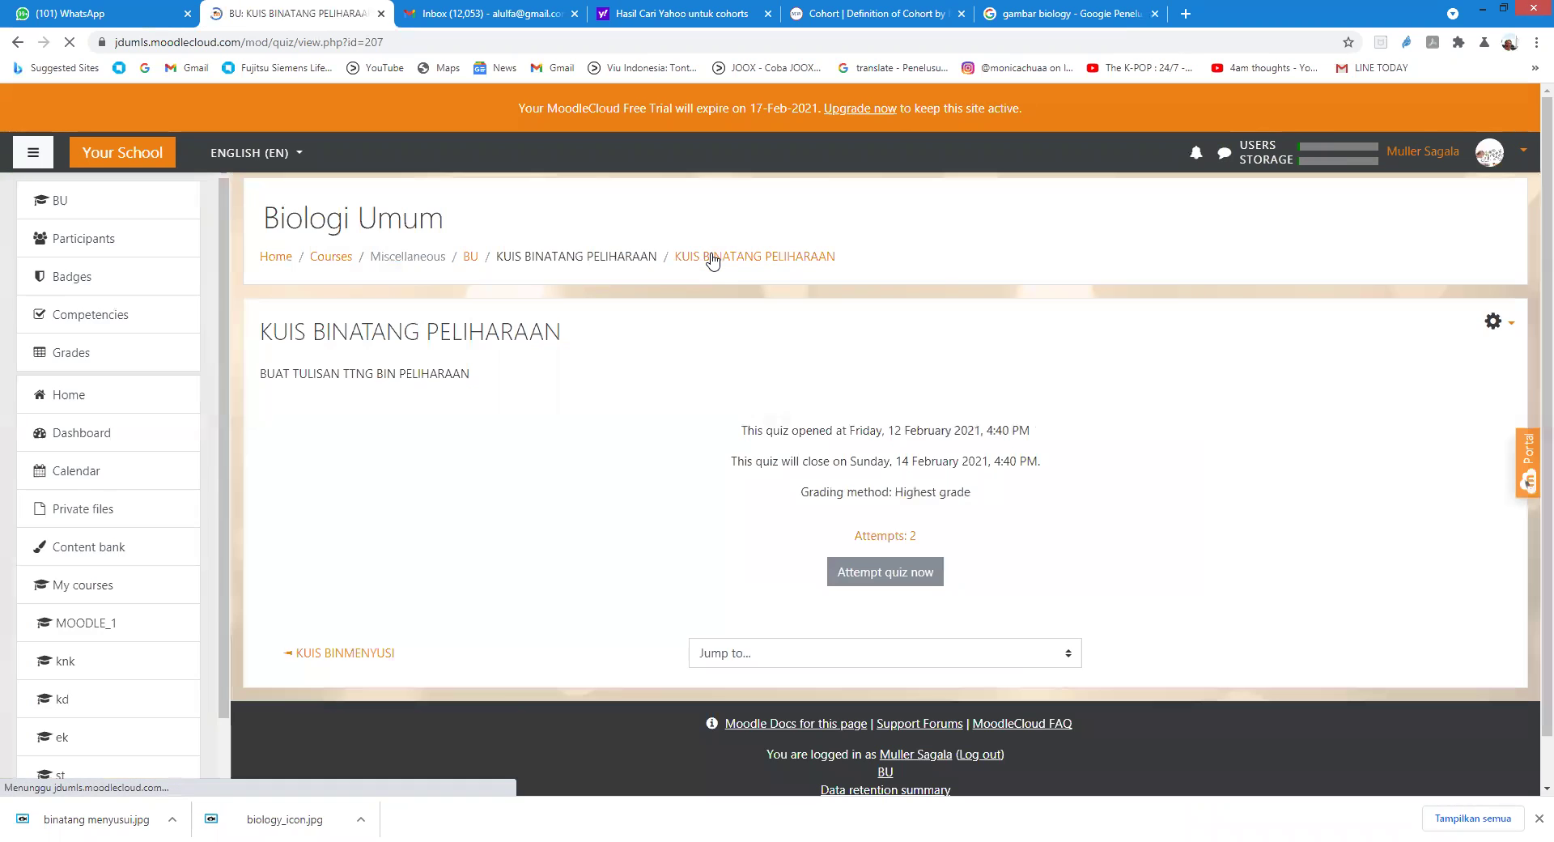
pyautogui.click(883, 540)
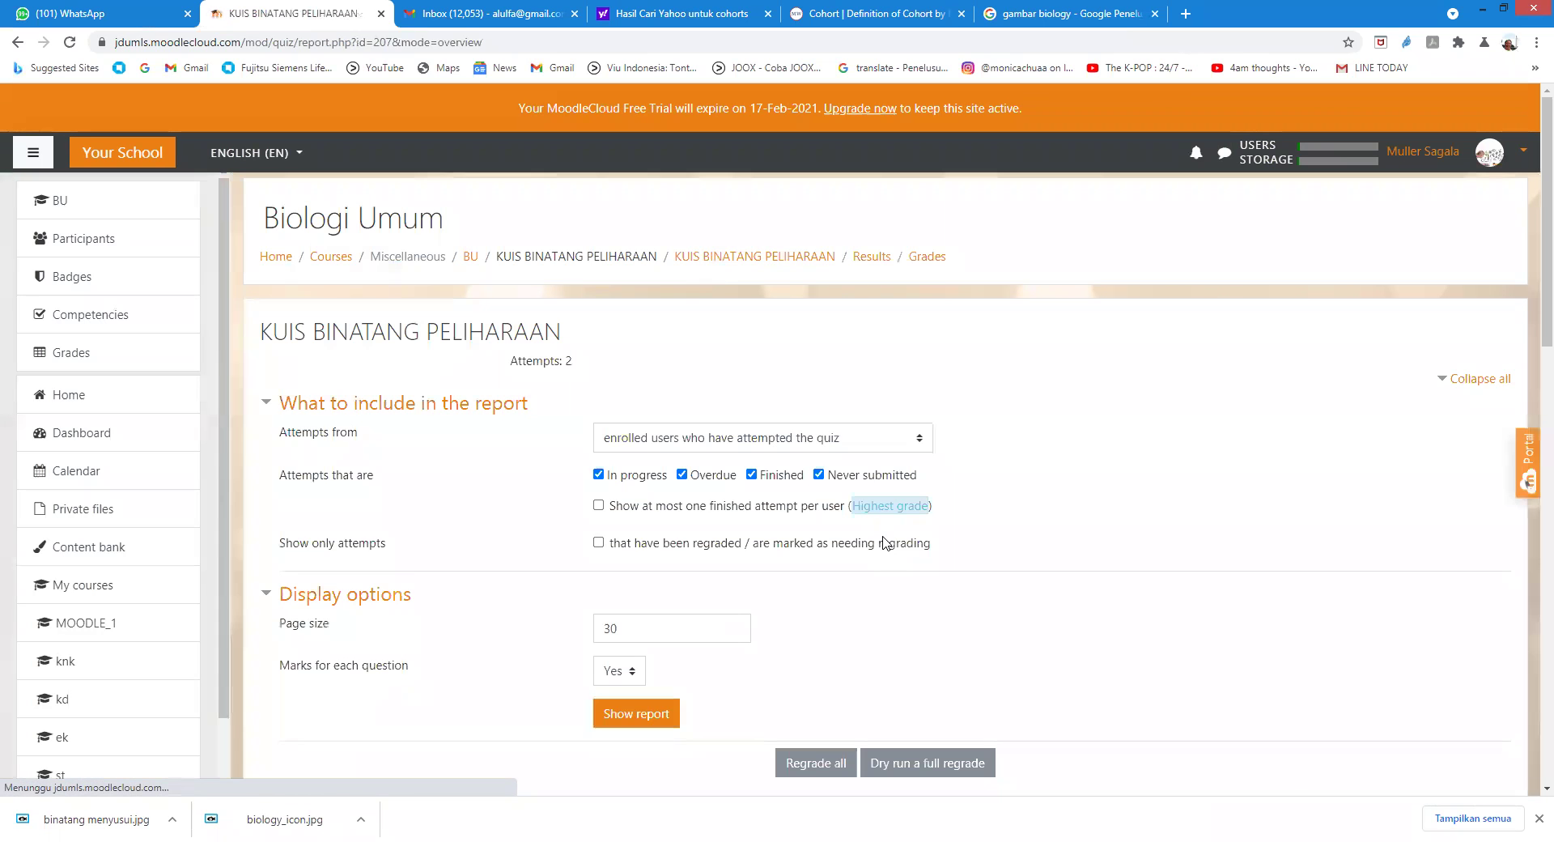
pyautogui.scroll(-5, 883, 541)
pyautogui.scroll(-2, 883, 540)
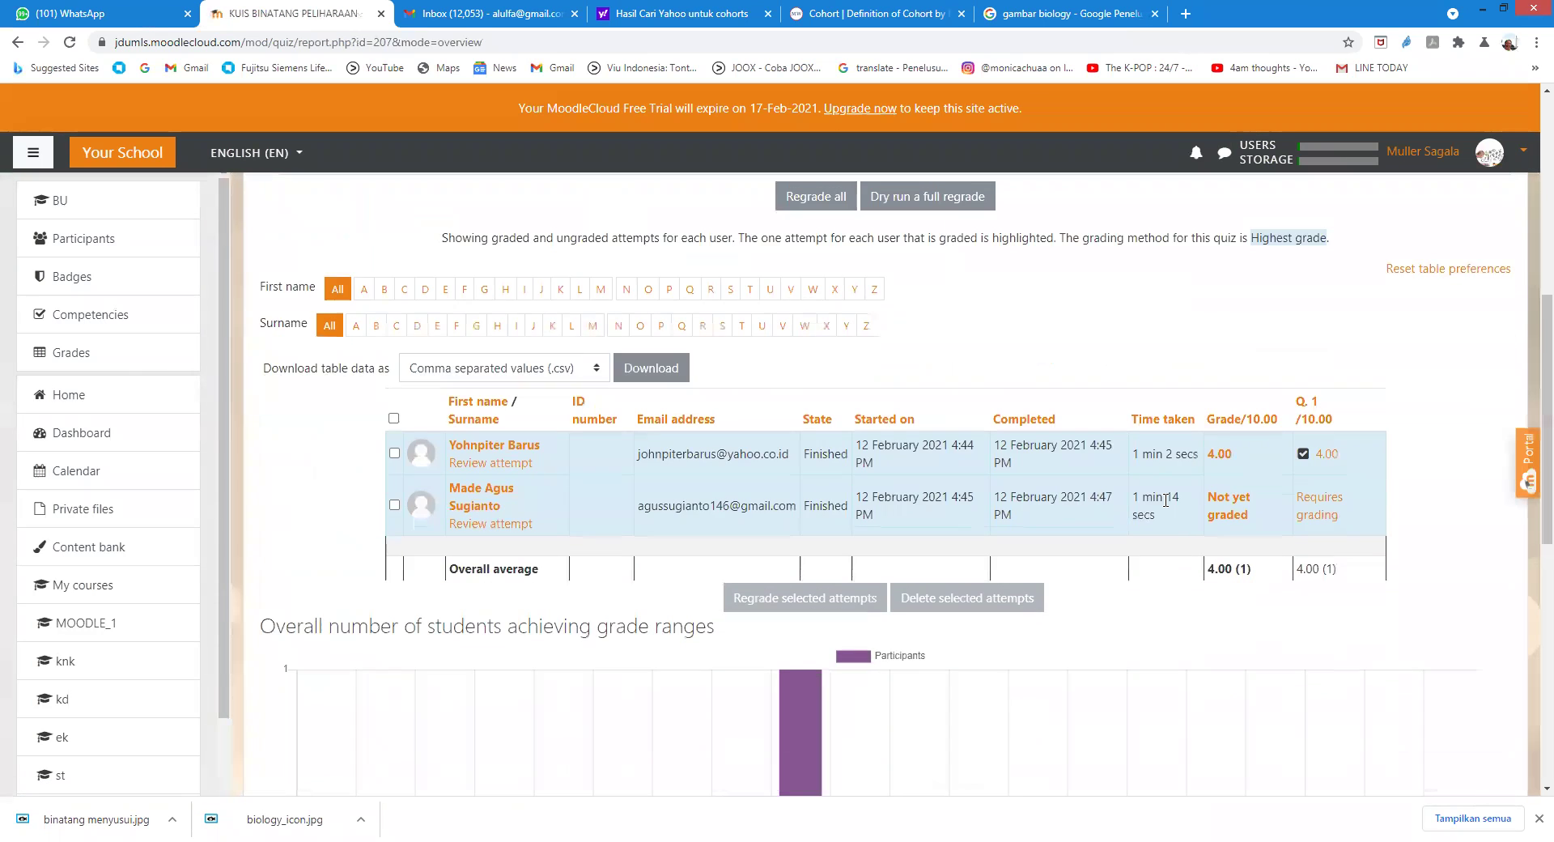
pyautogui.click(1218, 506)
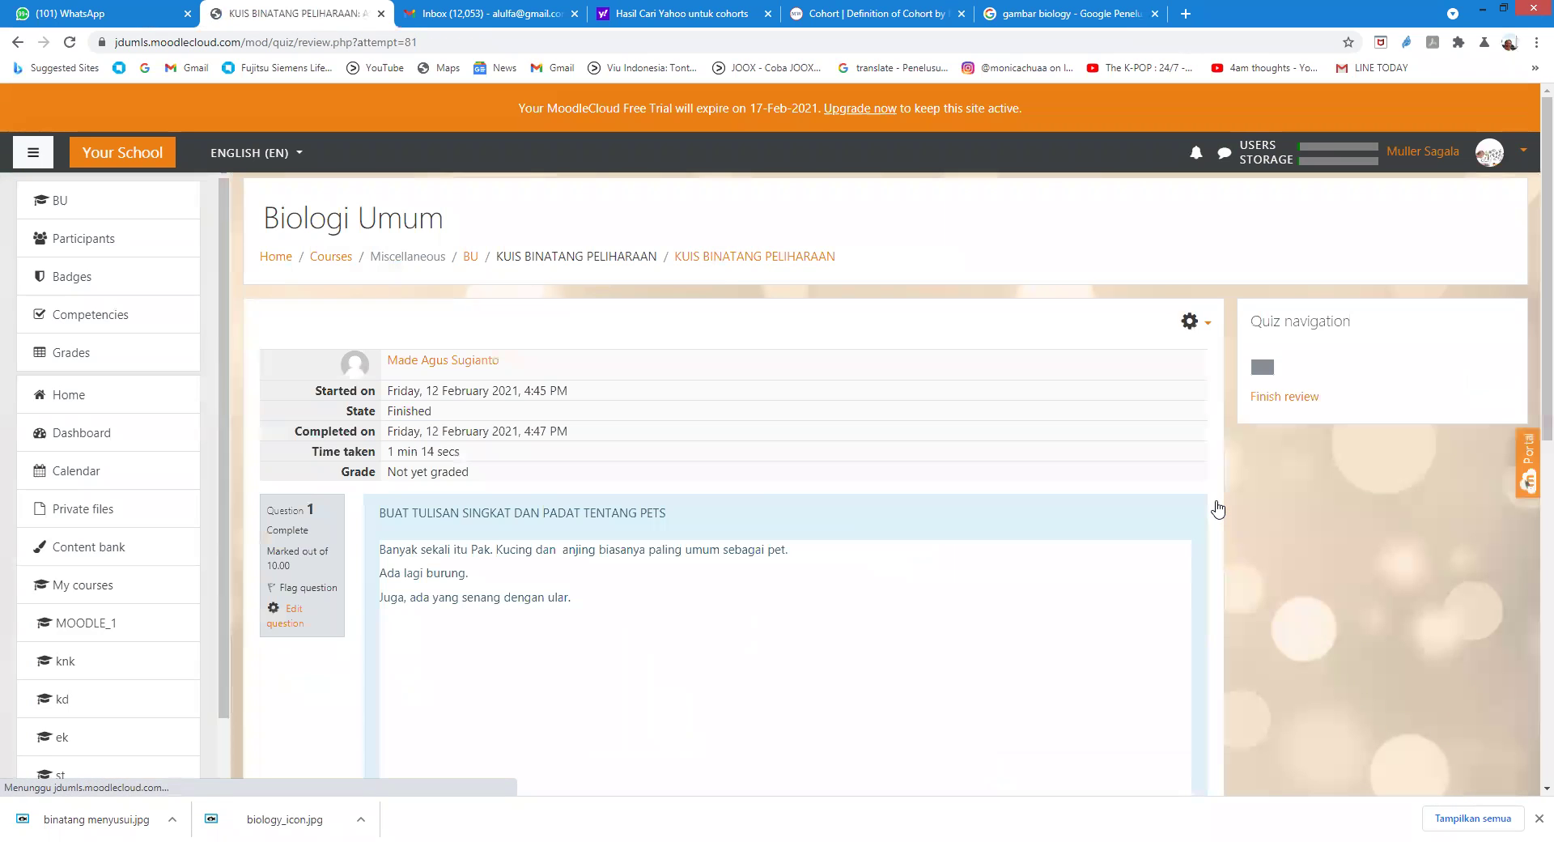
# Step: Open the comment-or-override-mark form for the second student's essay
pyautogui.scroll(-2, 758, 506)
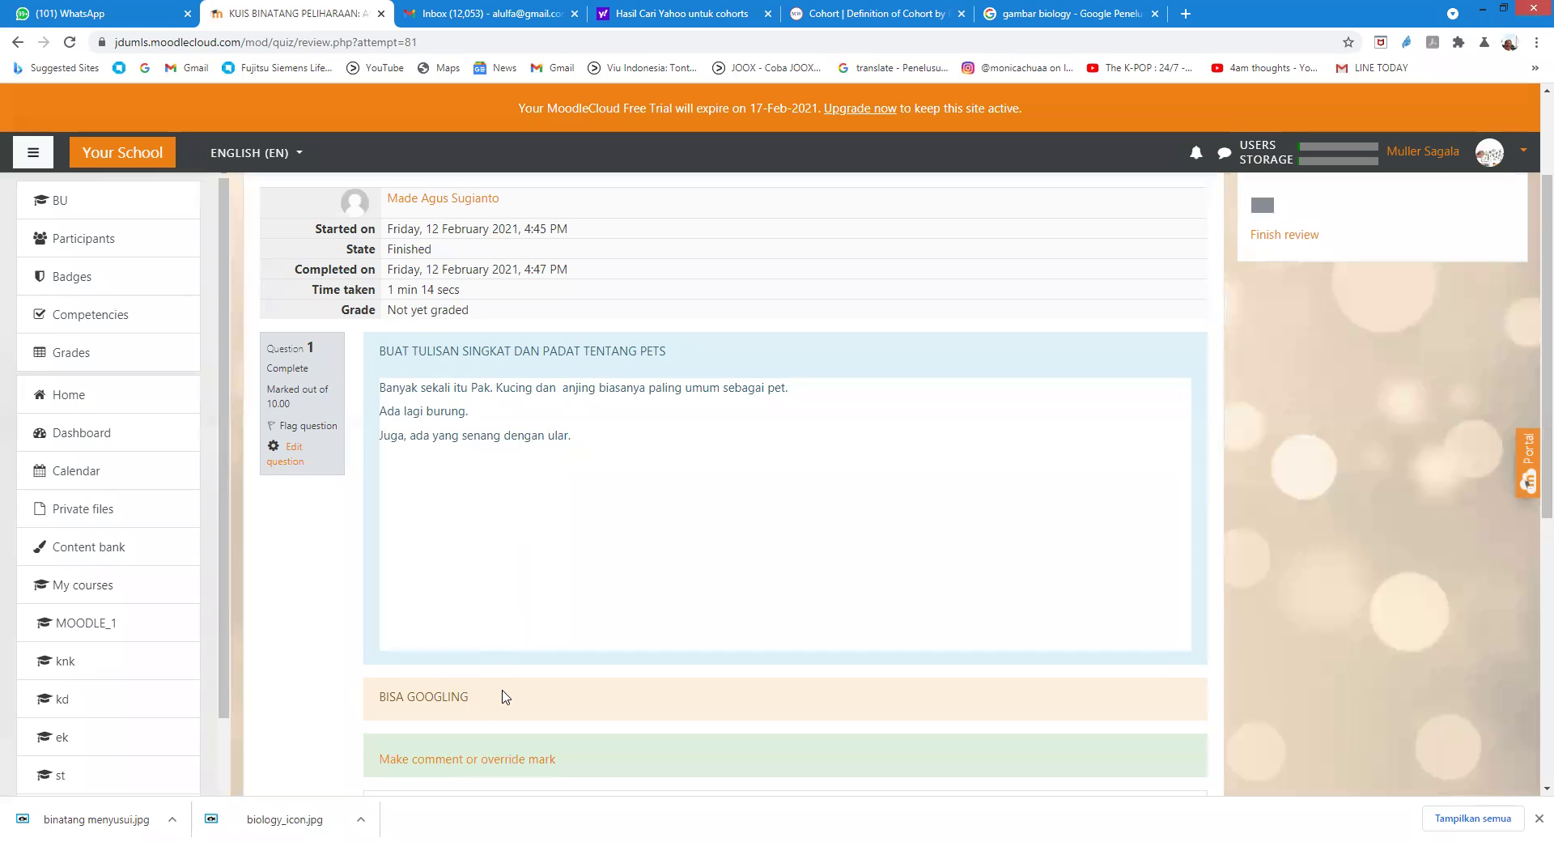
pyautogui.scroll(-1, 498, 698)
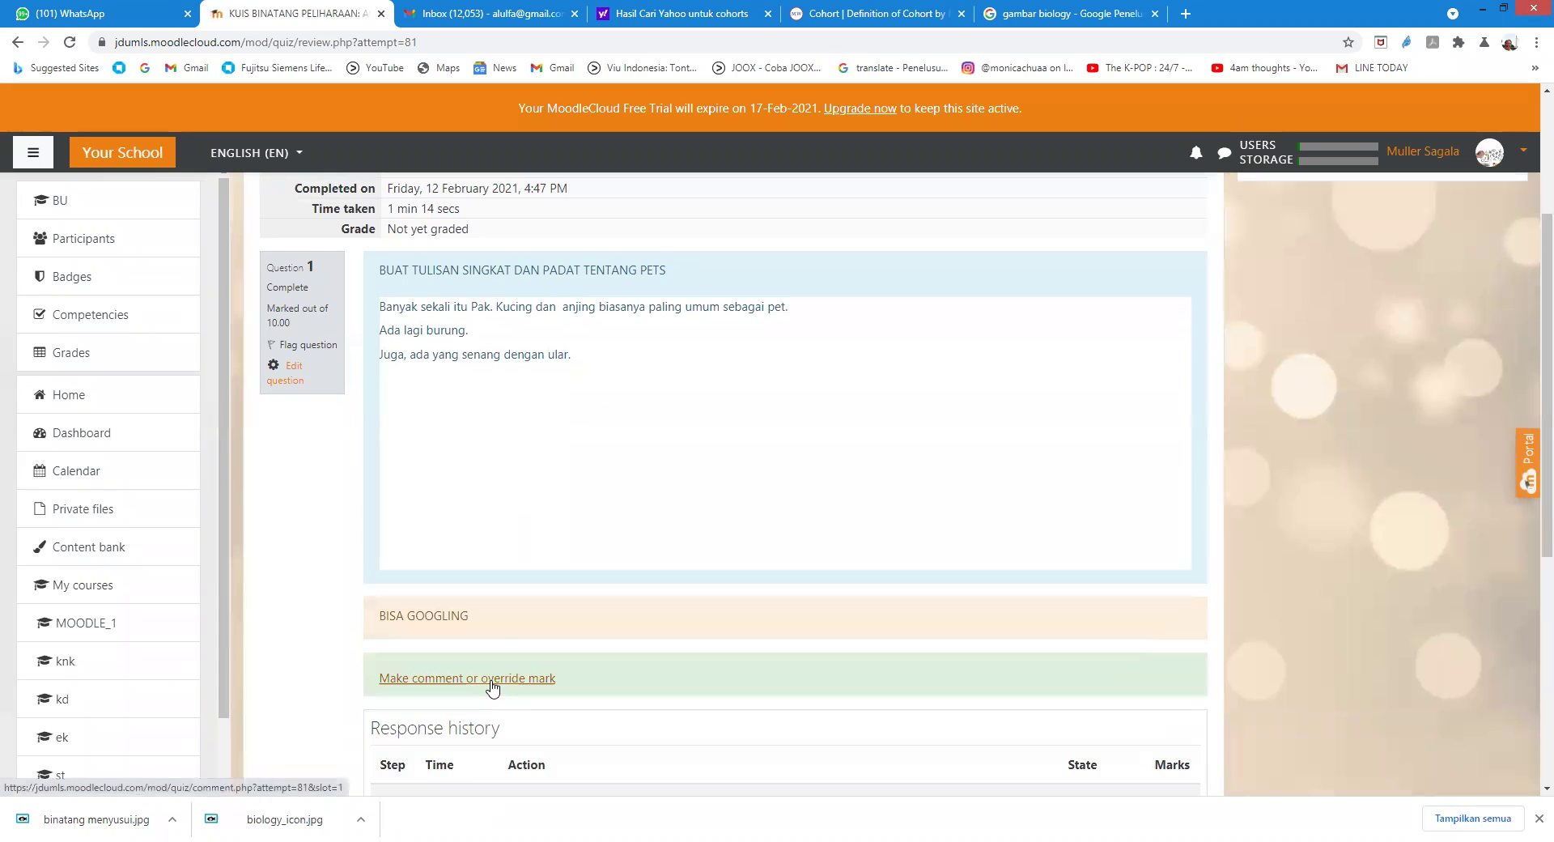
pyautogui.click(491, 680)
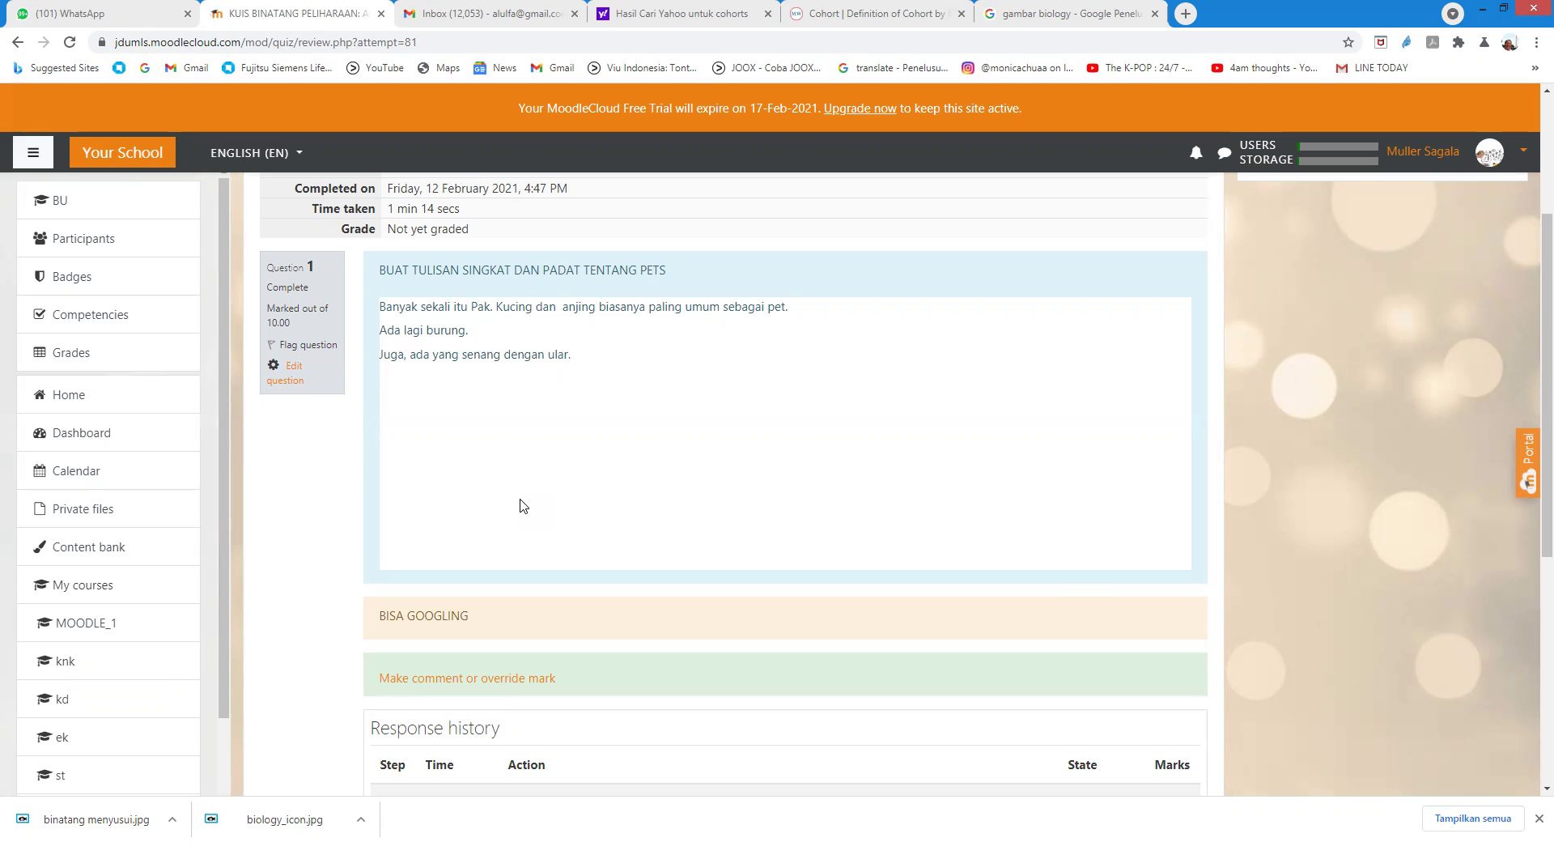
pyautogui.scroll(-6, 567, 385)
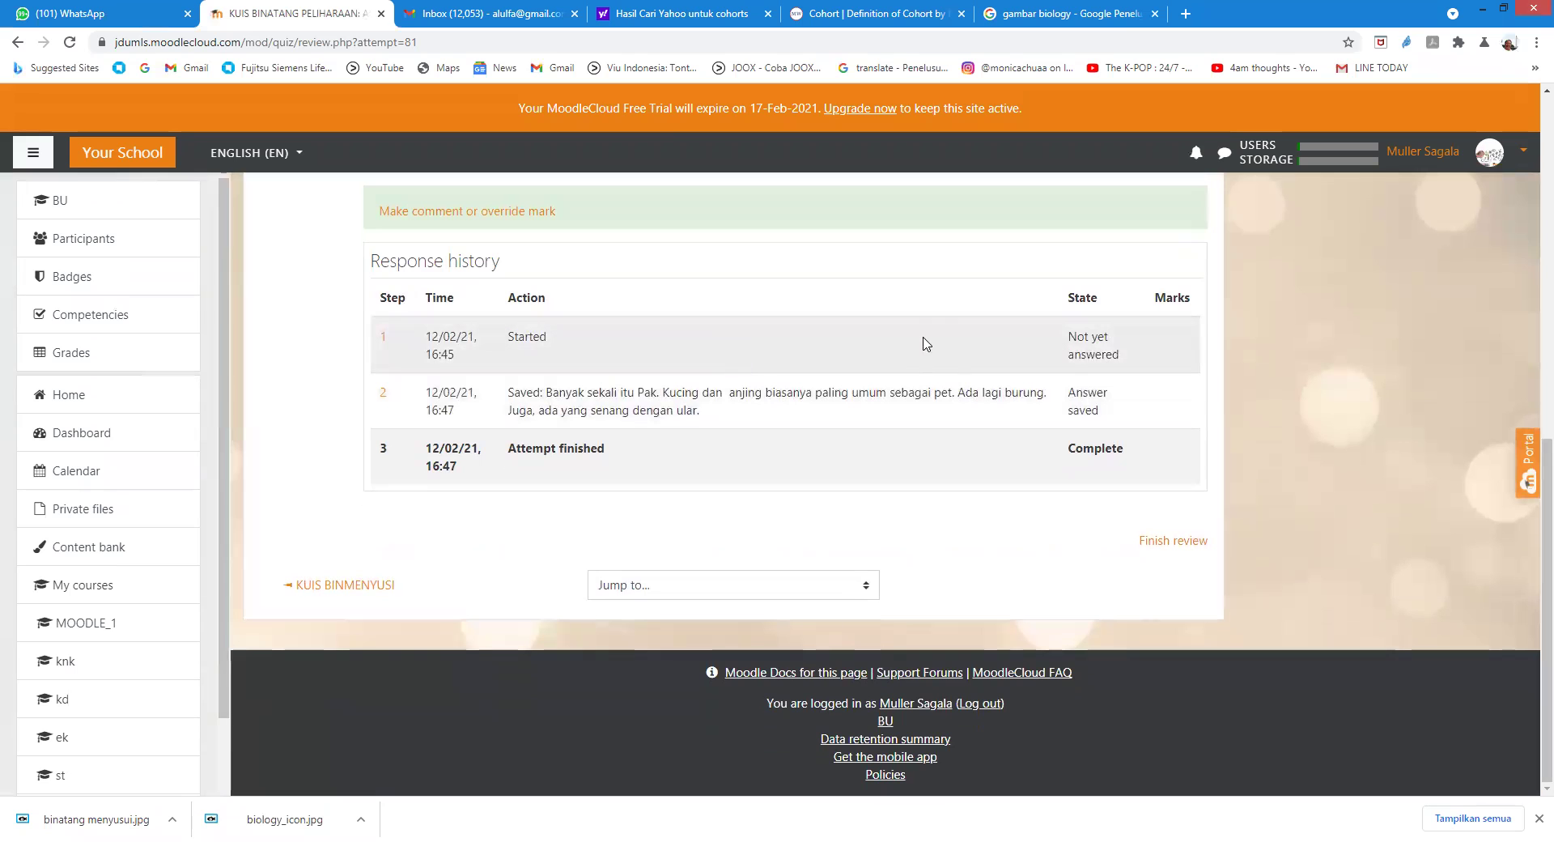
pyautogui.scroll(8, 919, 331)
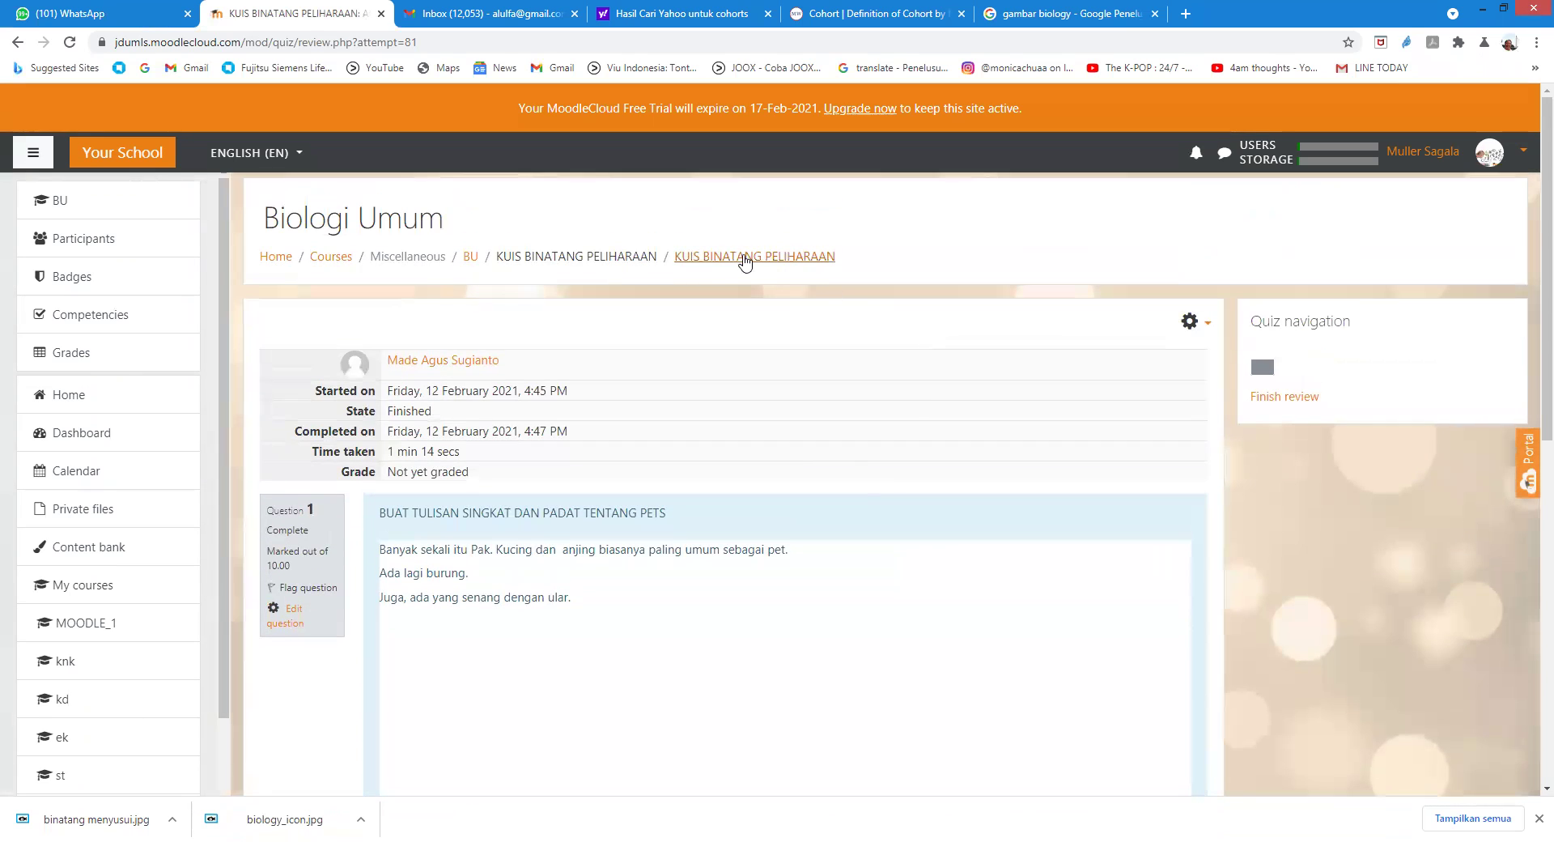
# Step: Return to the quiz page and view the Attempts: 2 report, showing one attempt graded 4.00
pyautogui.click(734, 256)
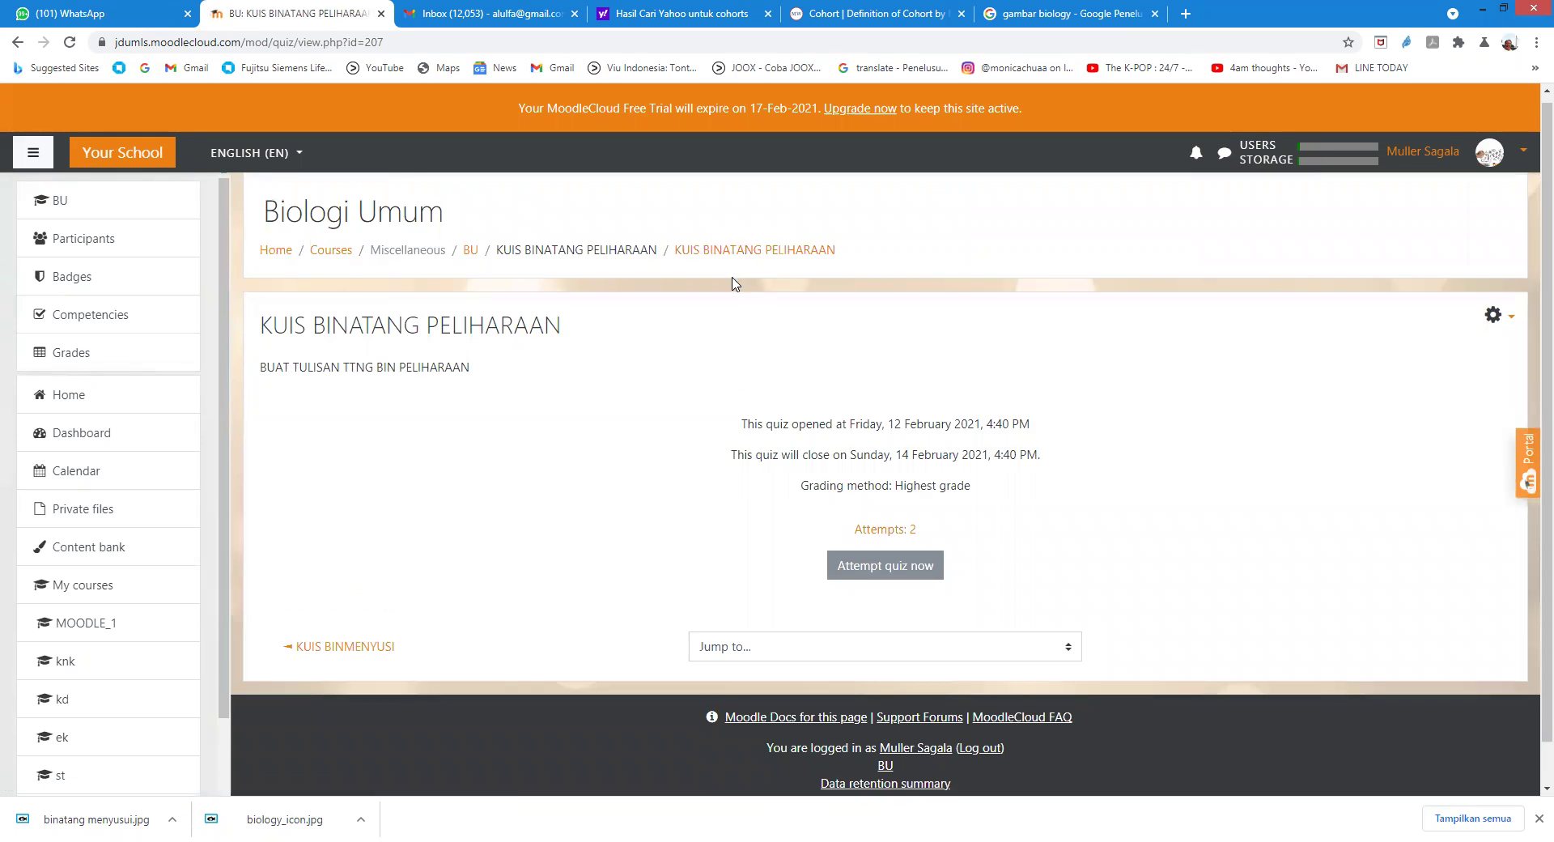
pyautogui.scroll(-1, 753, 306)
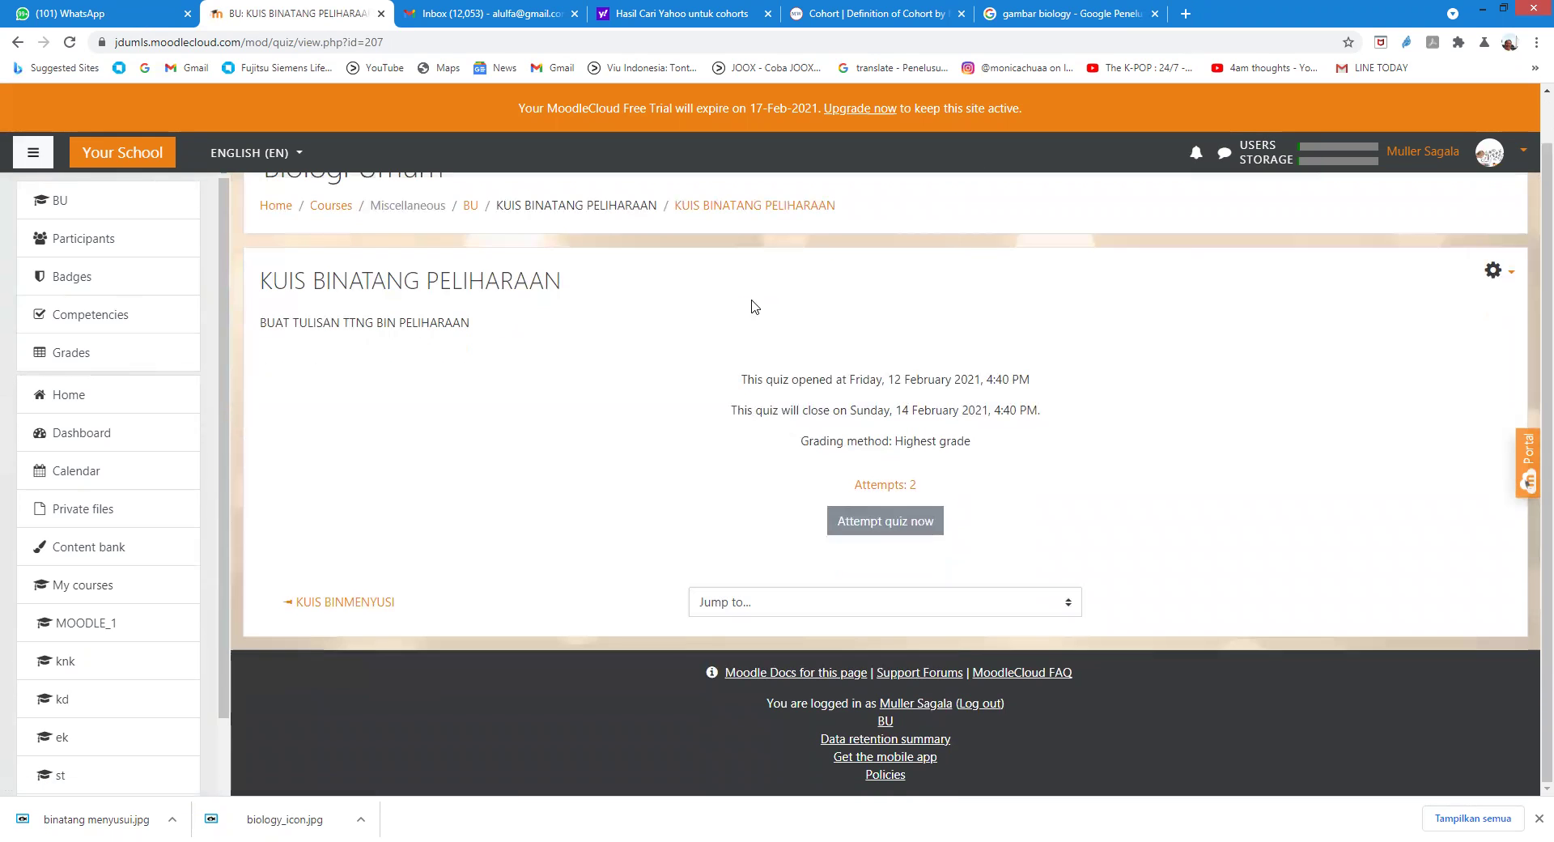
pyautogui.click(905, 484)
pyautogui.scroll(-8, 1030, 465)
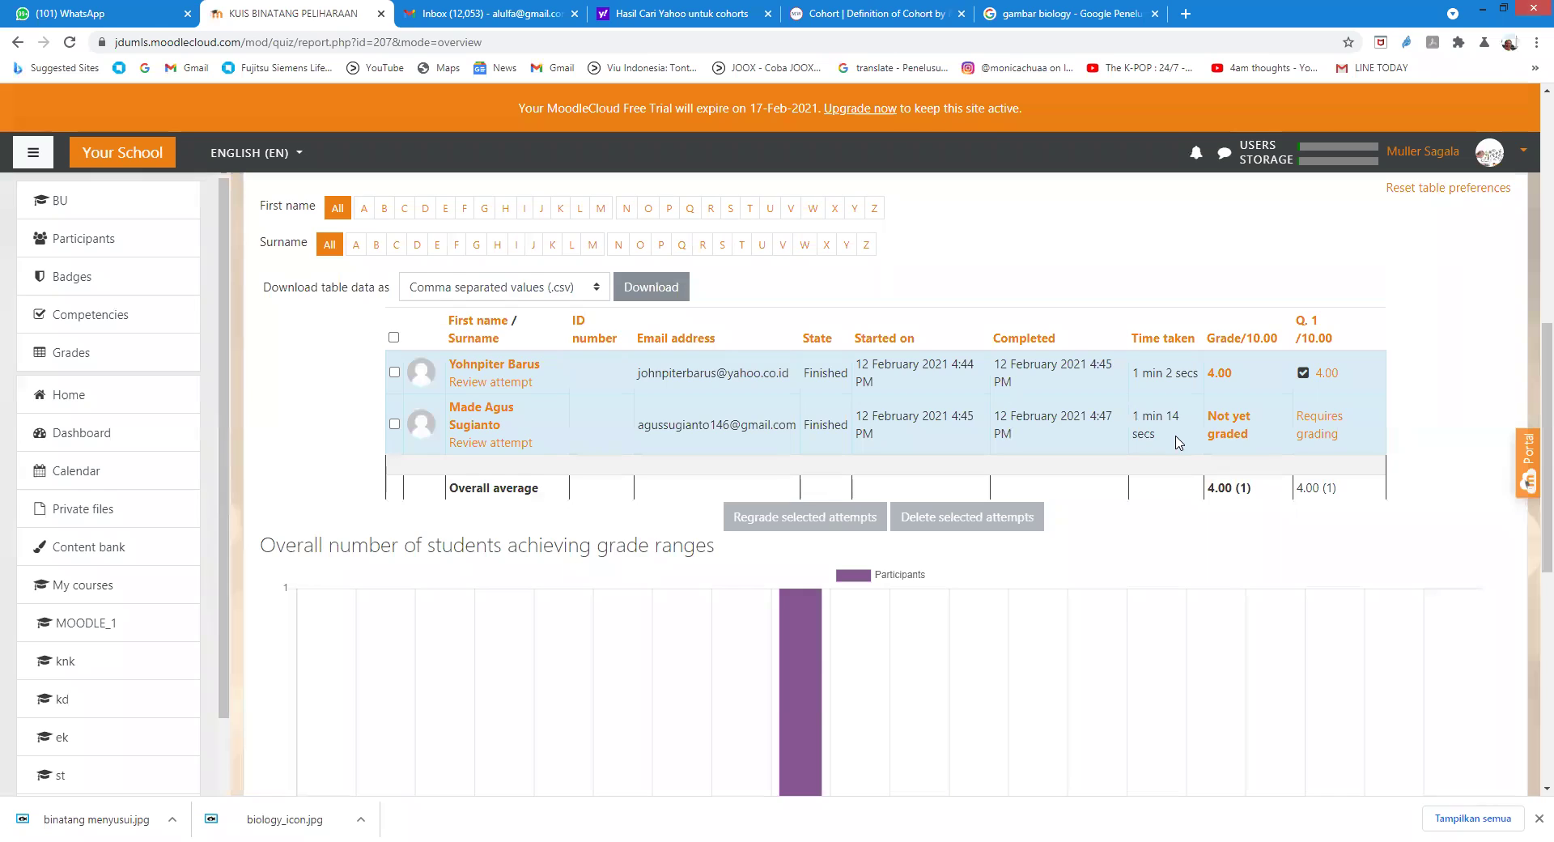
pyautogui.scroll(6, 1175, 441)
# Step: Go back through browser history to the quiz page and reopen the attempts report table
pyautogui.click(14, 41)
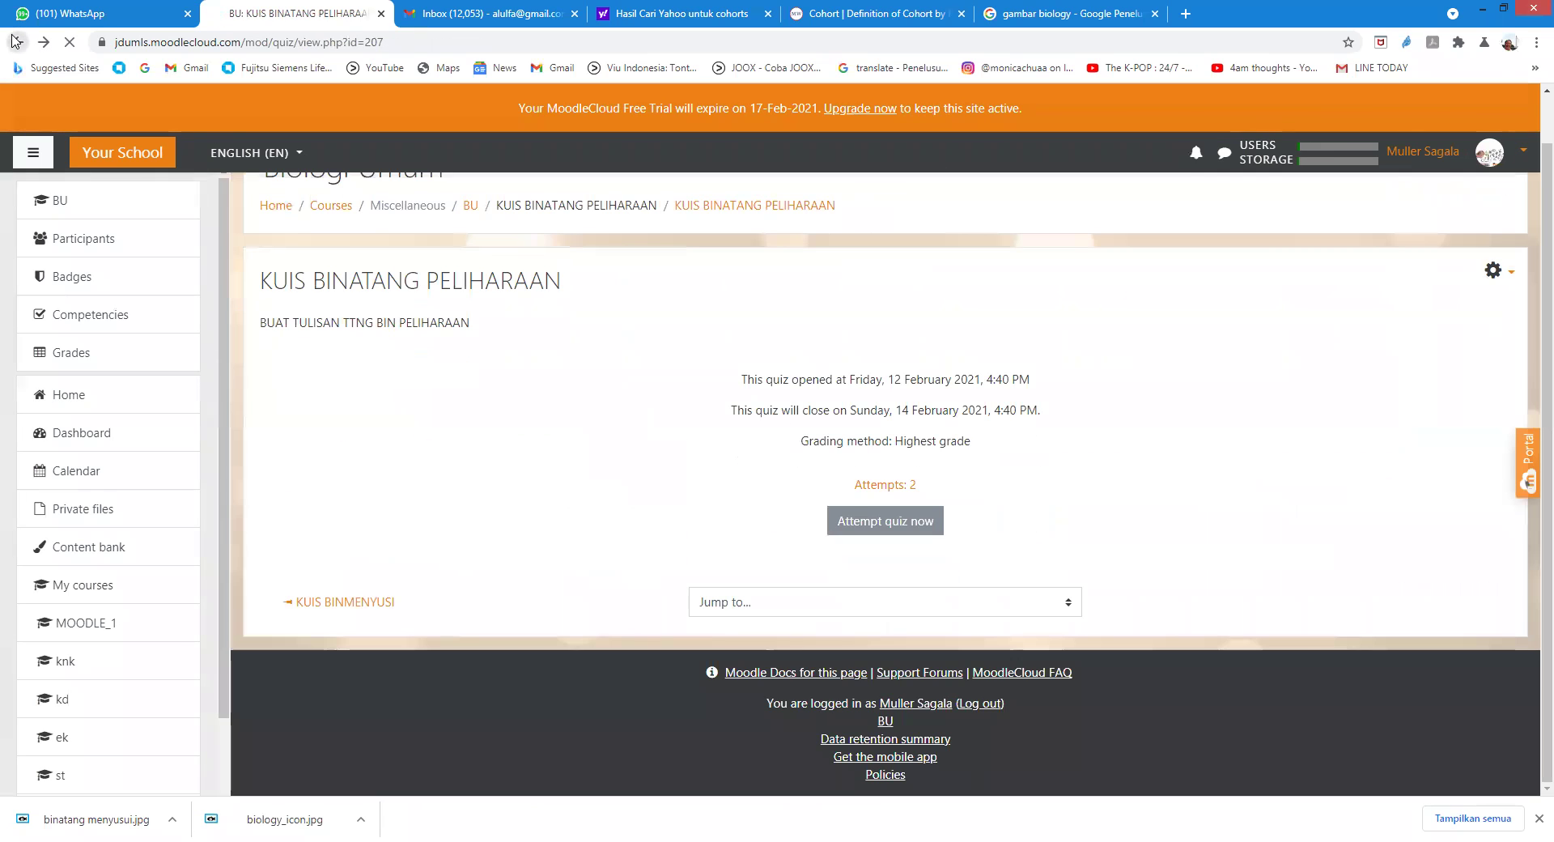
pyautogui.click(14, 40)
pyautogui.click(10, 48)
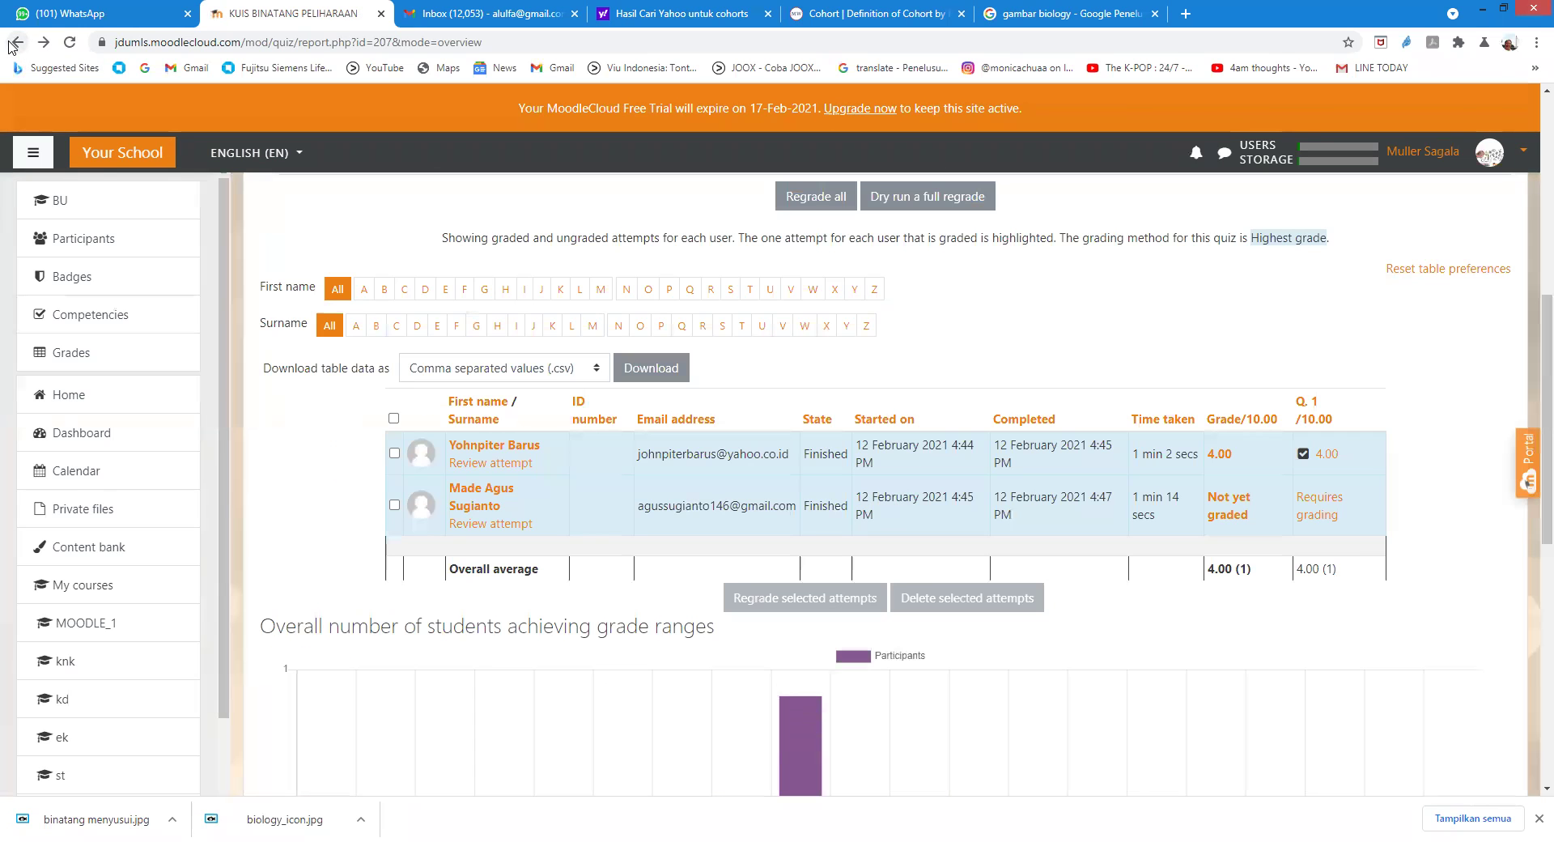
pyautogui.click(10, 47)
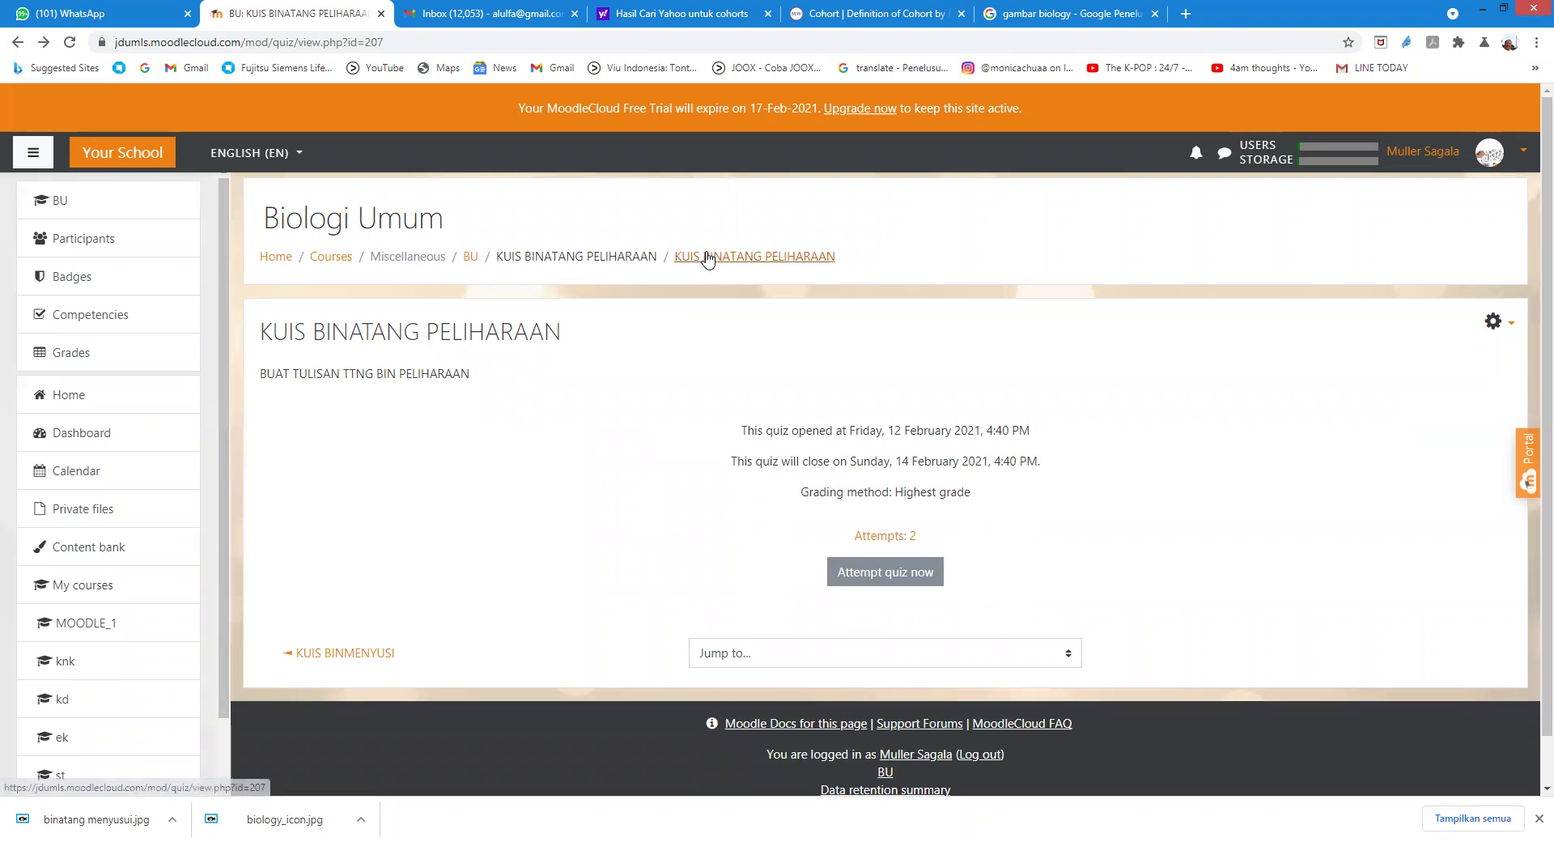
pyautogui.click(861, 534)
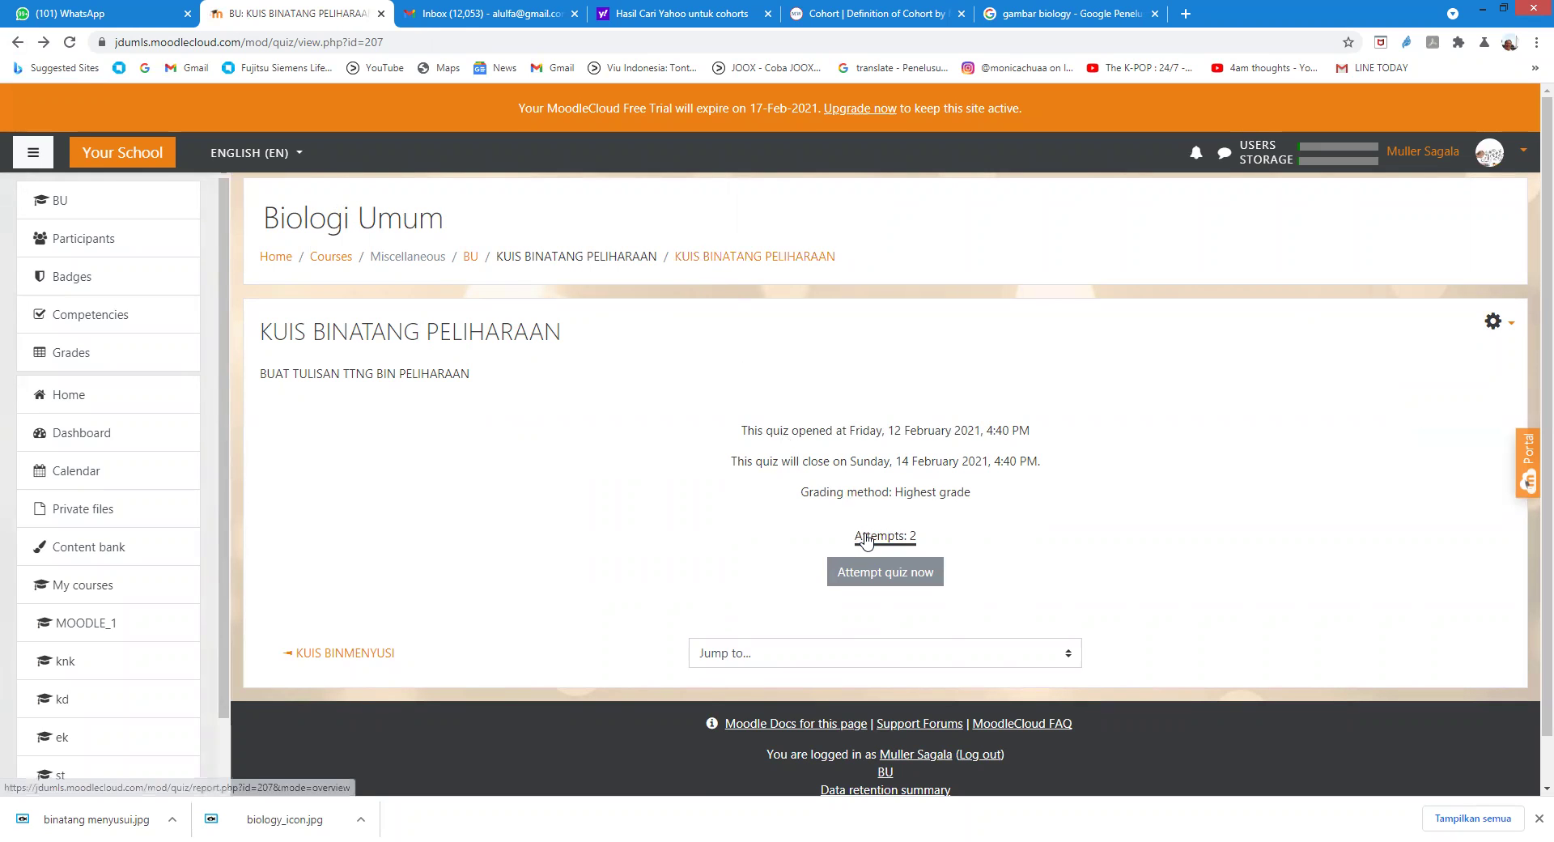
pyautogui.scroll(-6, 651, 381)
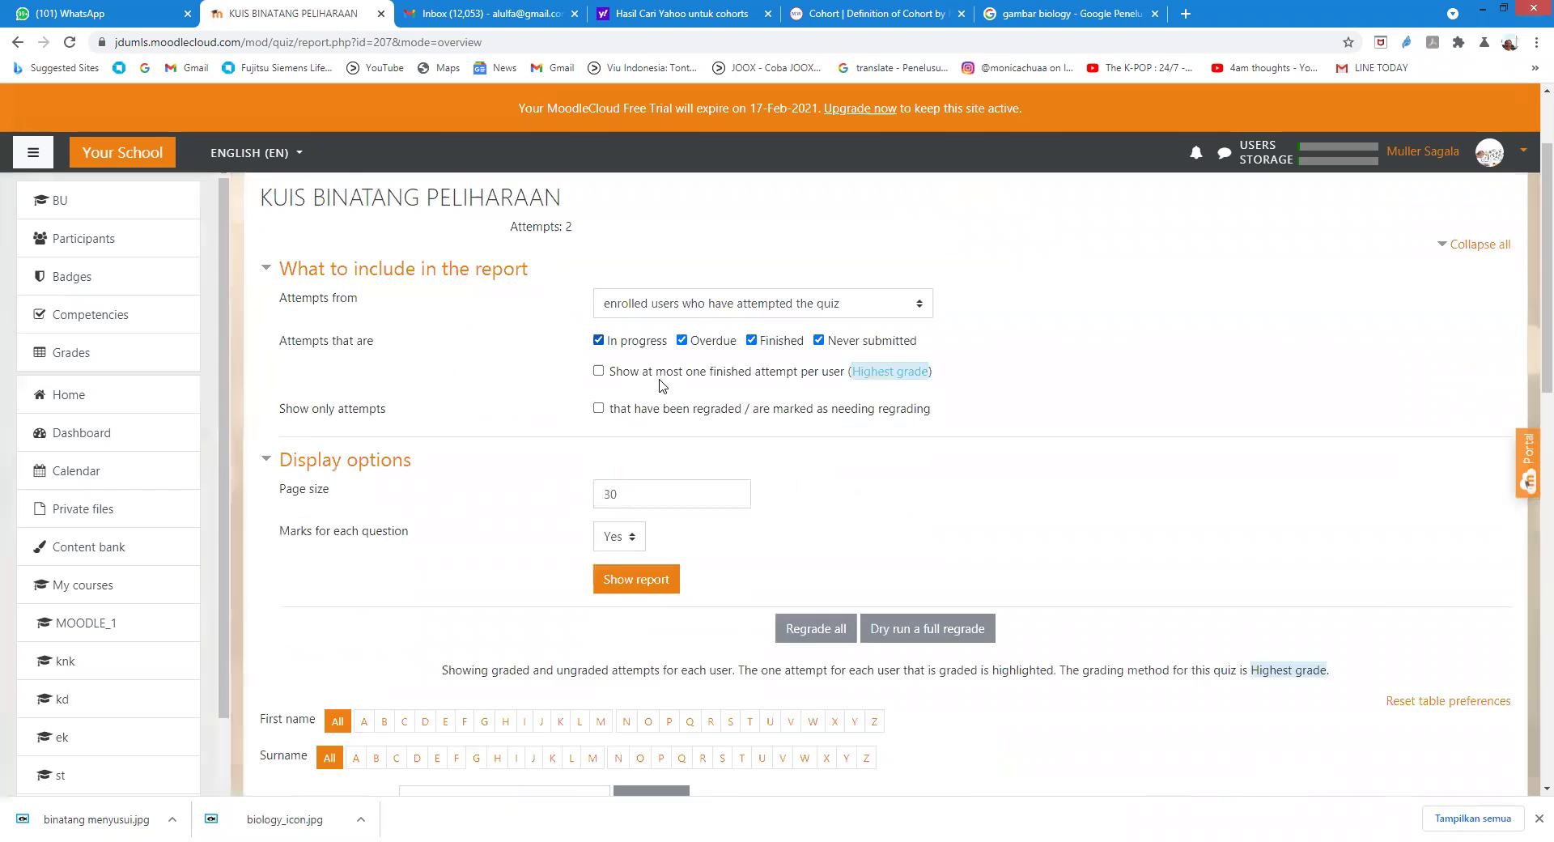
pyautogui.scroll(-2, 662, 375)
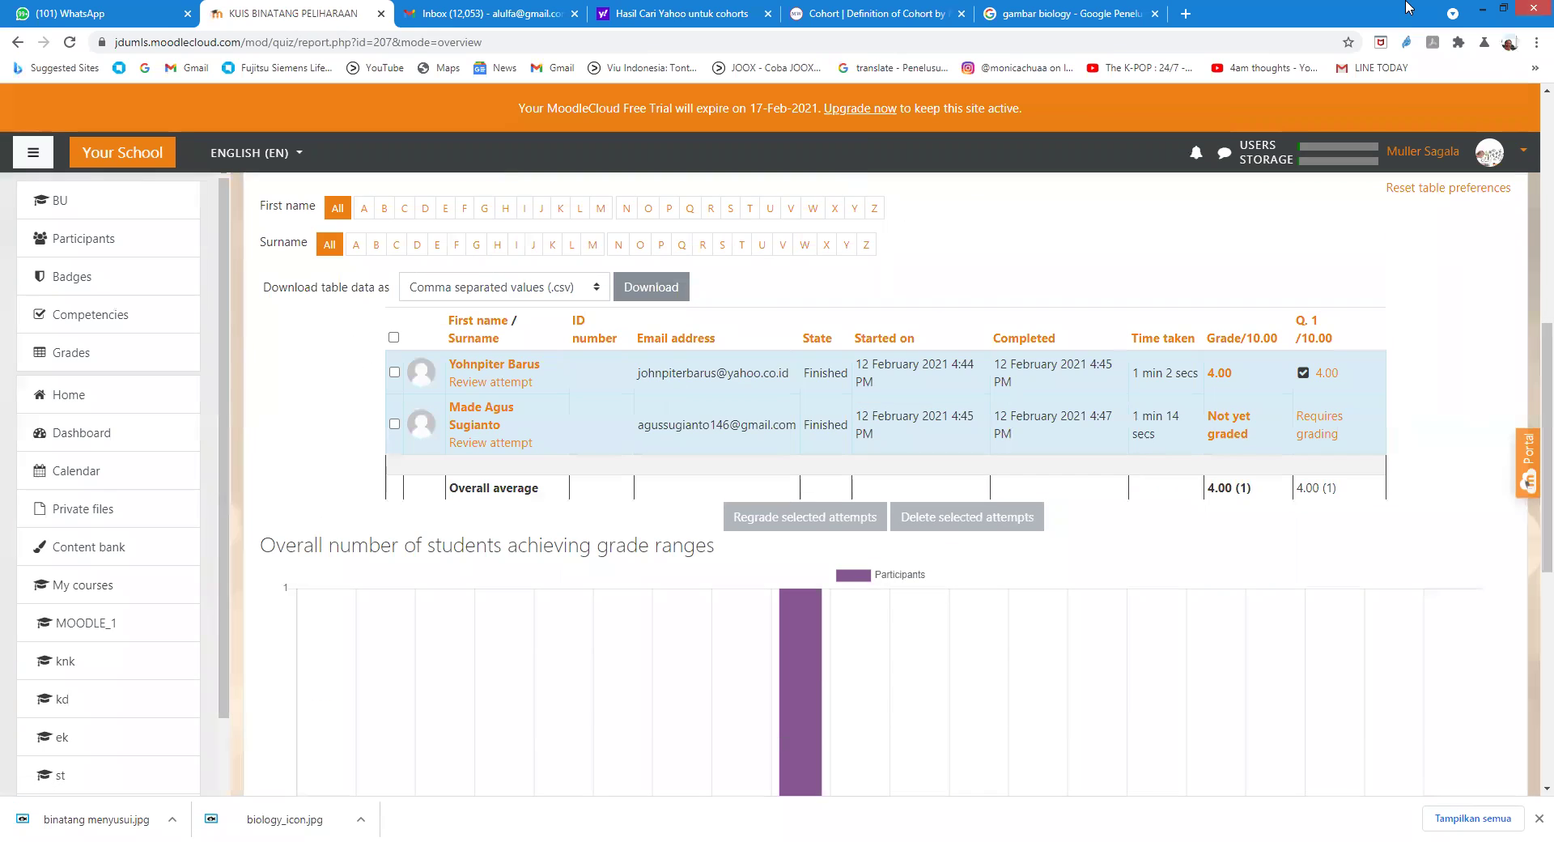
# Step: Open the second student's Not yet graded essay attempt and its comment-or-override-mark form
pyautogui.click(1237, 435)
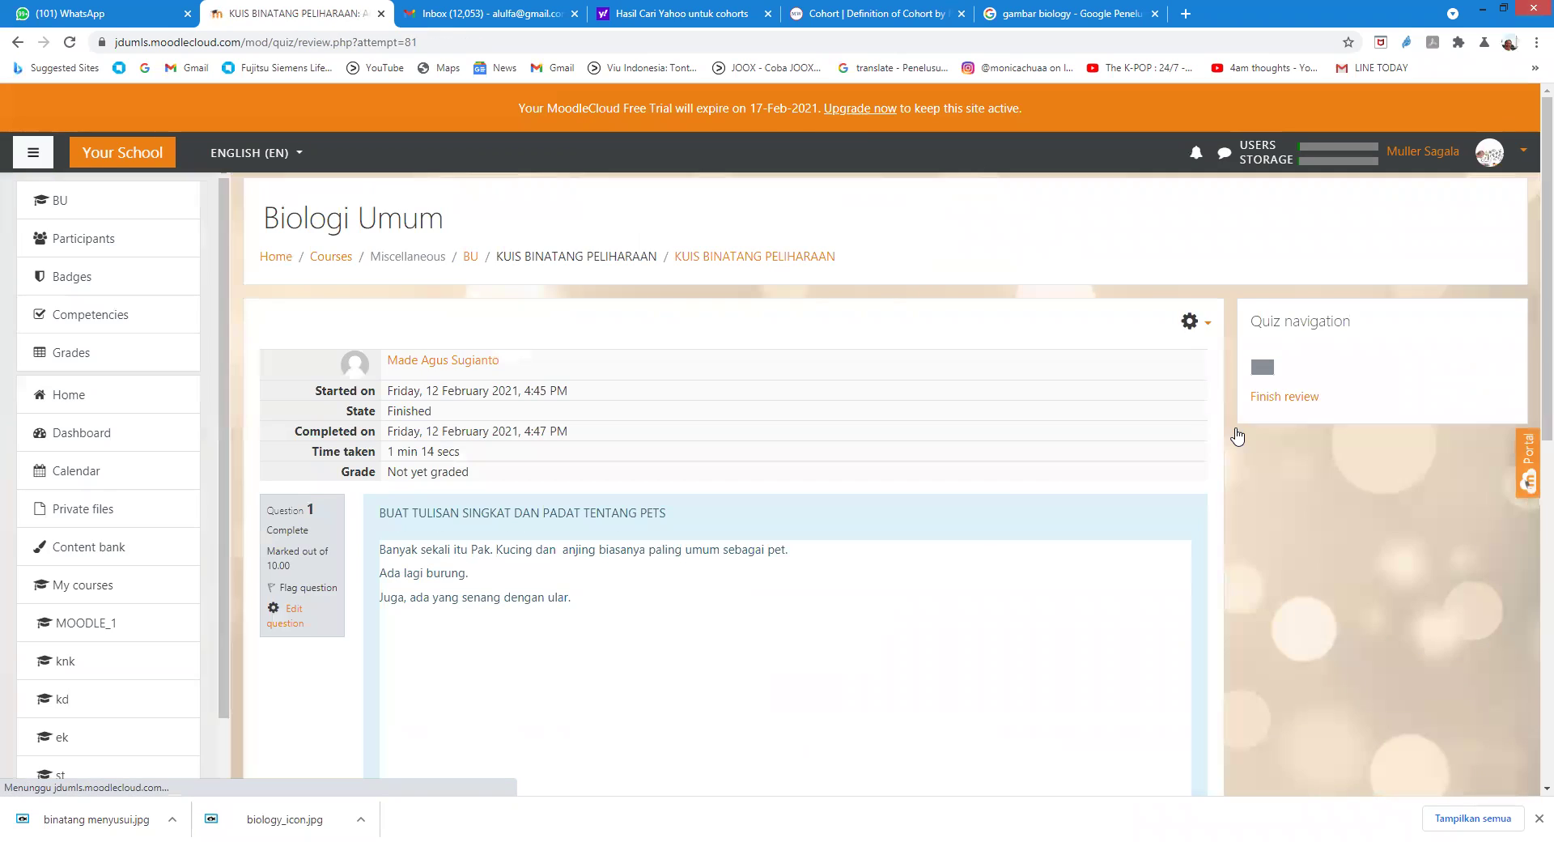
pyautogui.scroll(-3, 801, 623)
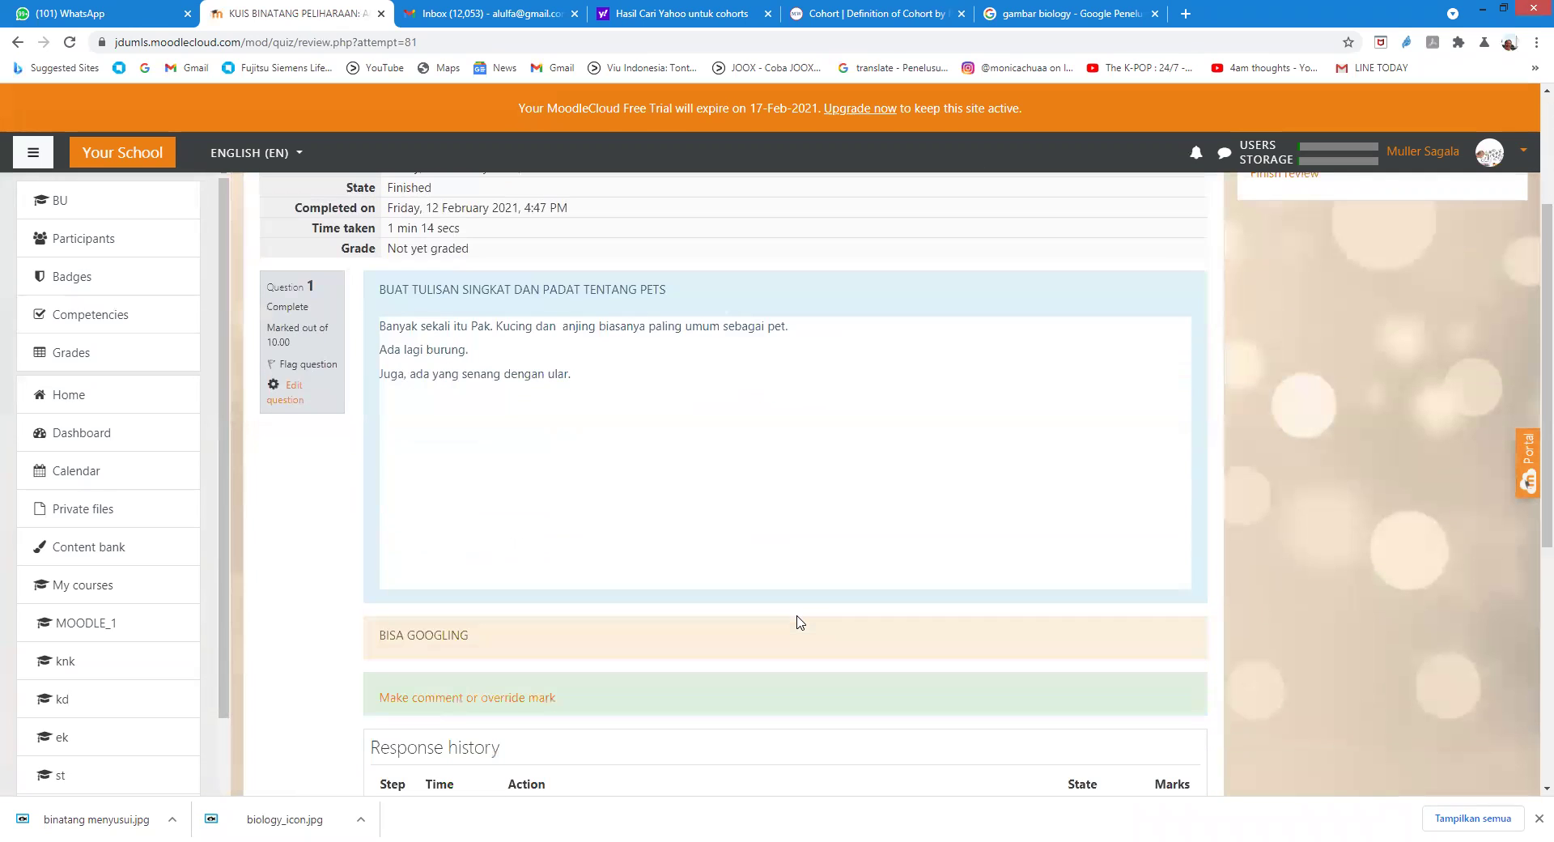
pyautogui.scroll(-1, 500, 606)
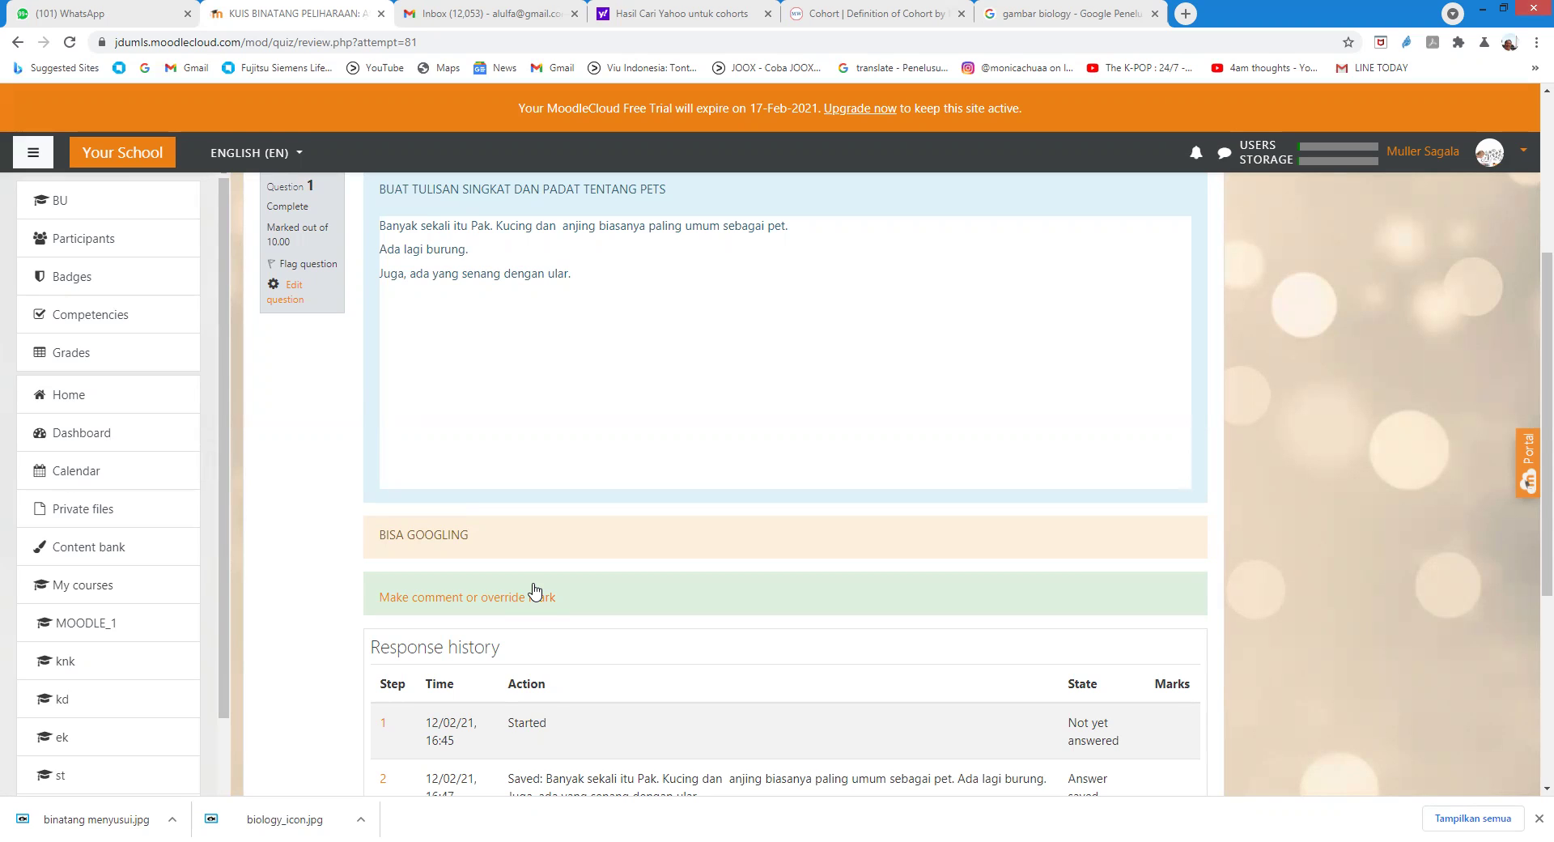
pyautogui.click(534, 588)
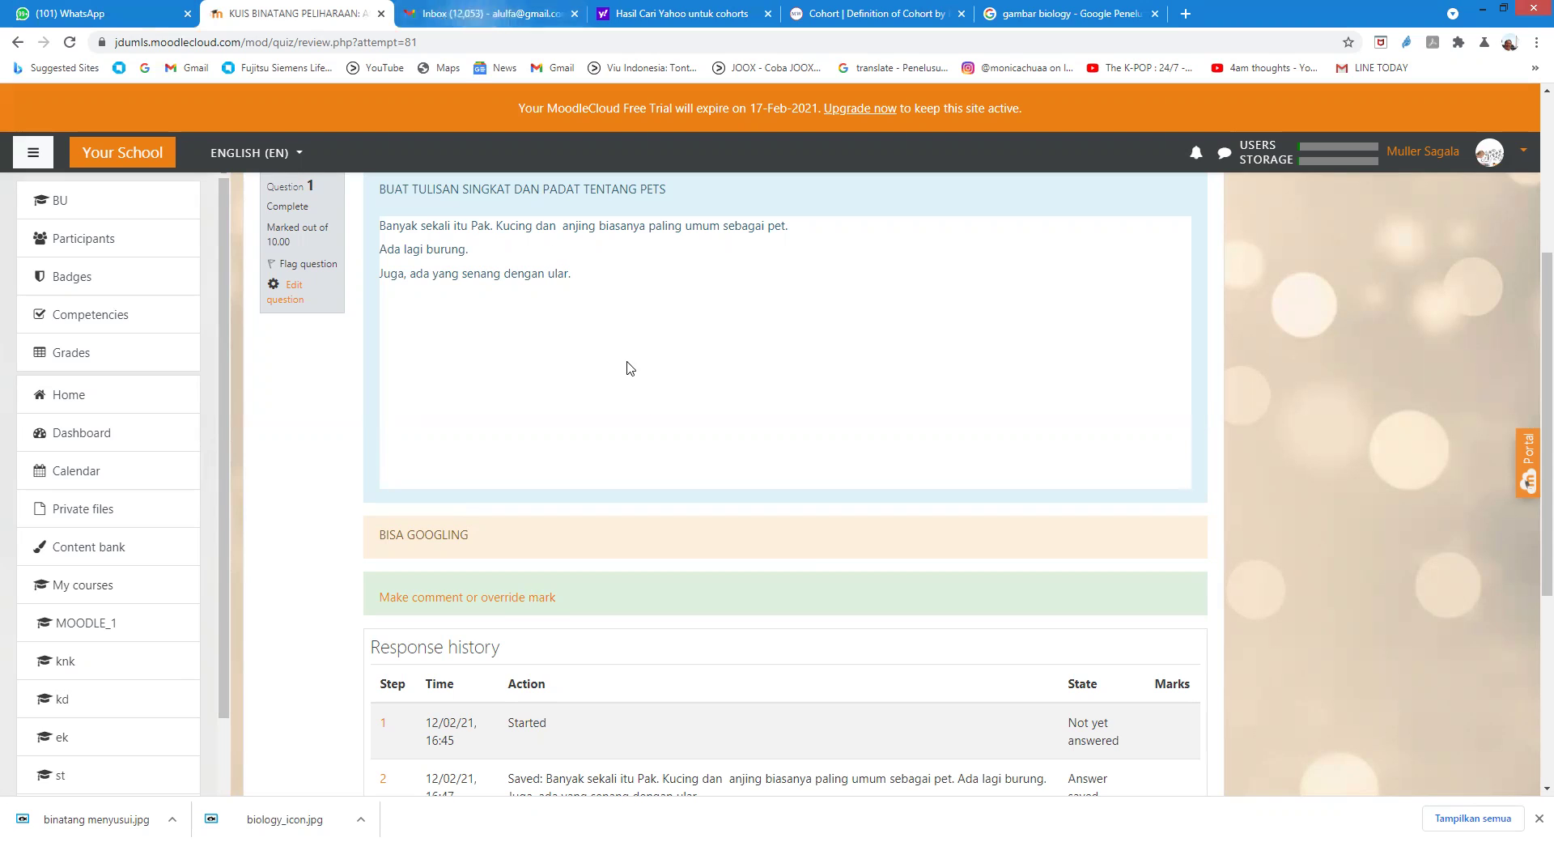
pyautogui.scroll(-3, 624, 406)
pyautogui.scroll(5, 623, 405)
pyautogui.scroll(2, 620, 409)
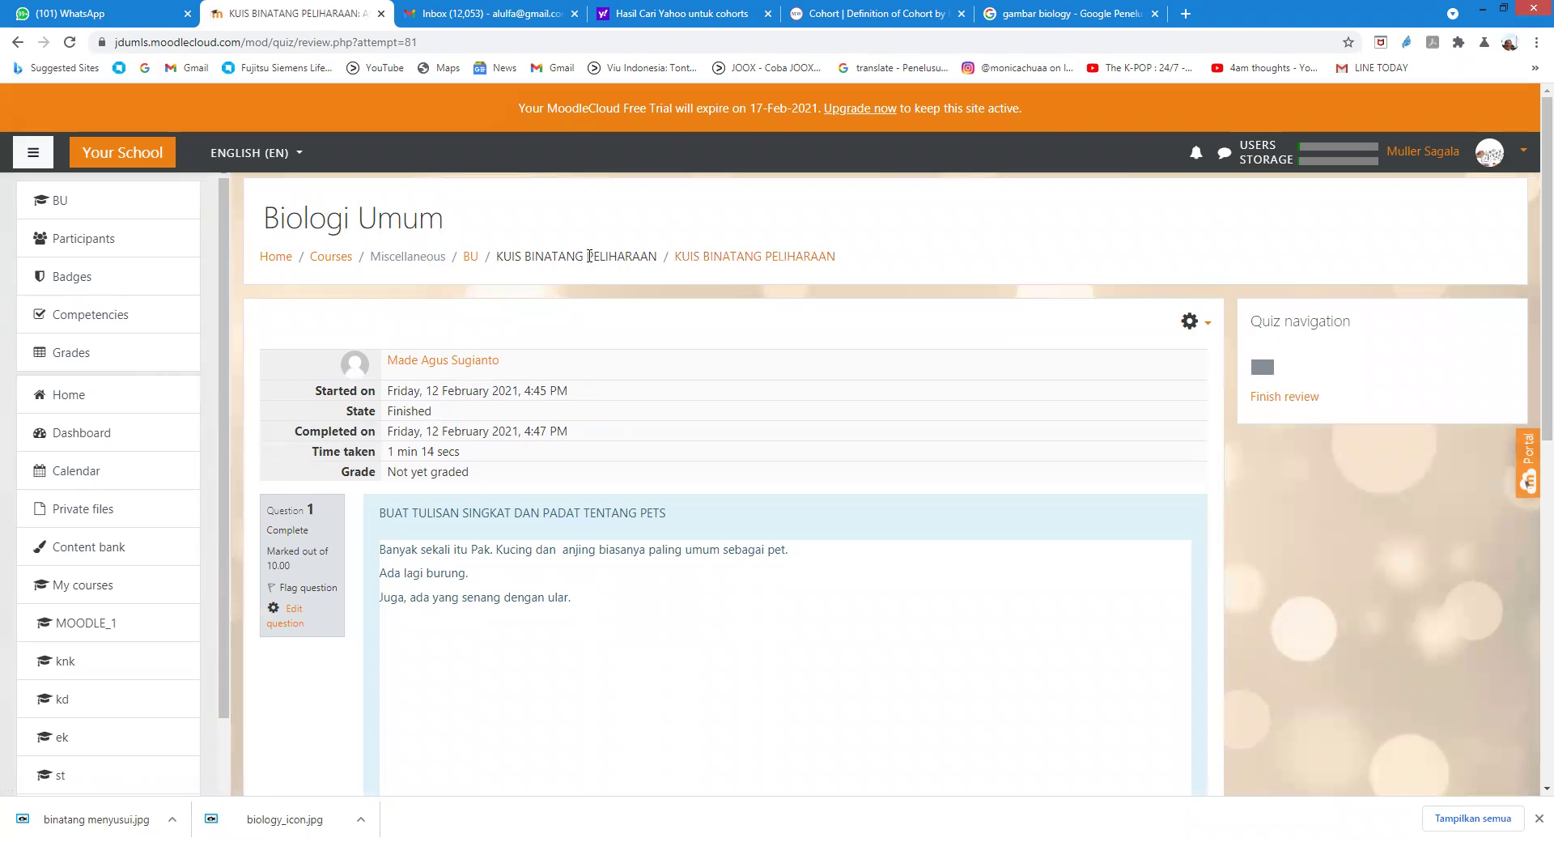
# Step: Return to the quiz page and look over the Attempts: 2 report
pyautogui.click(704, 257)
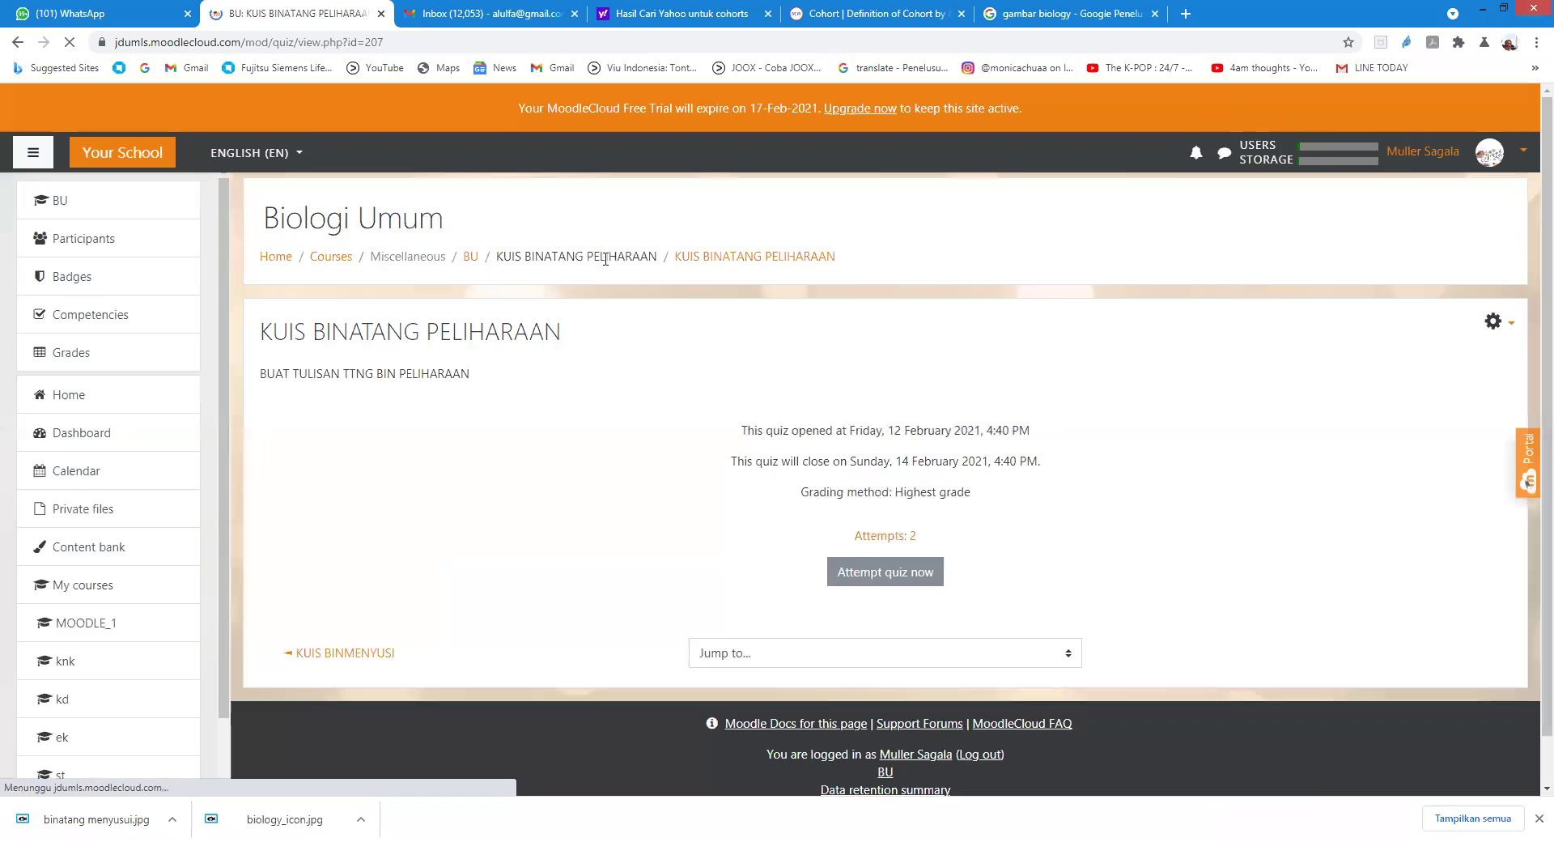
pyautogui.click(866, 538)
pyautogui.scroll(-1, 599, 502)
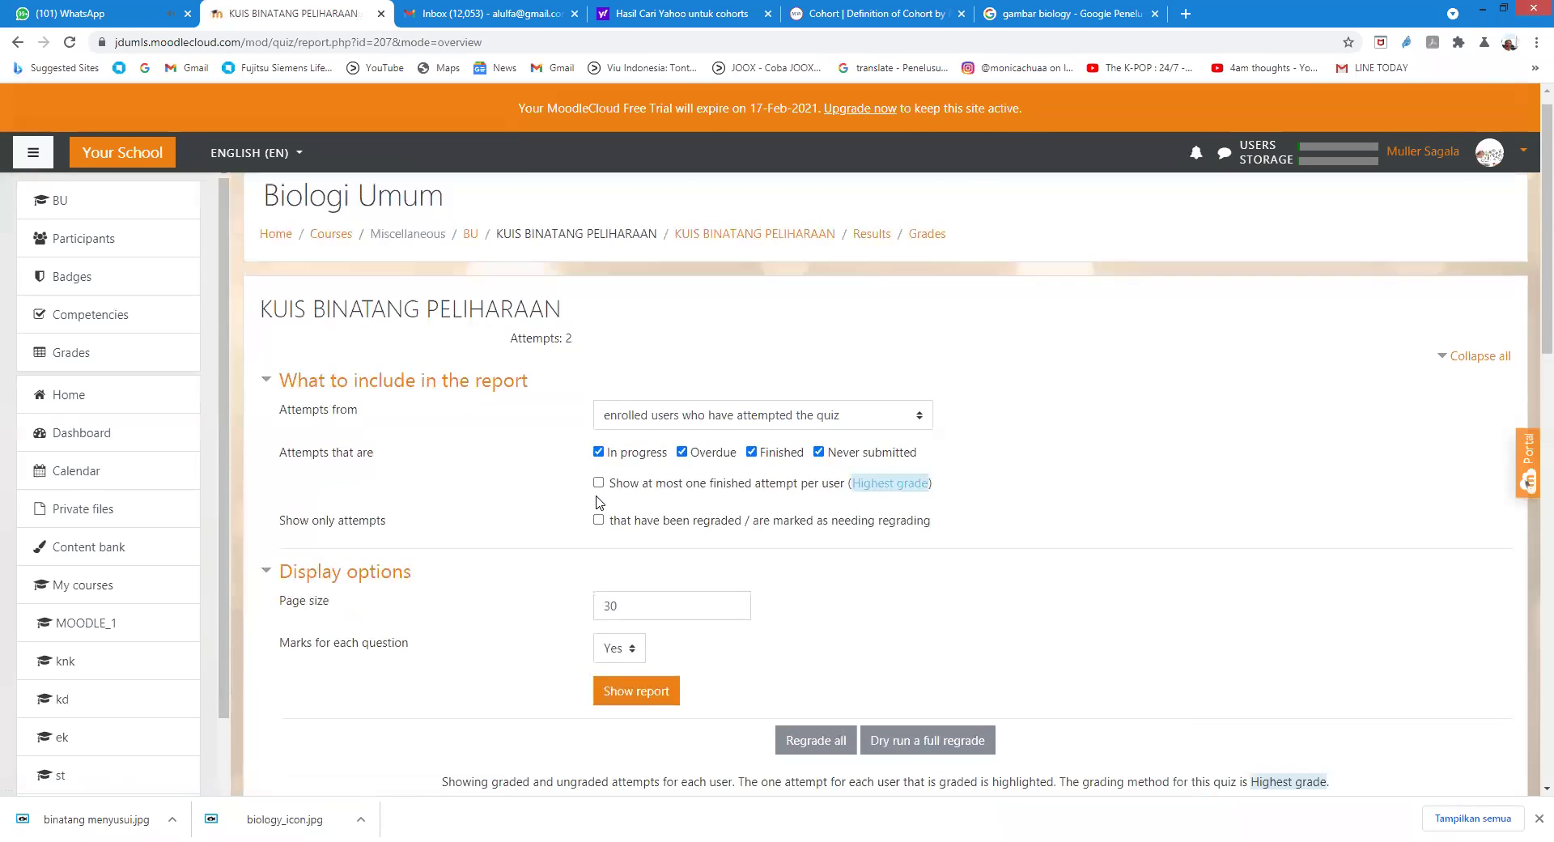
pyautogui.scroll(-5, 599, 502)
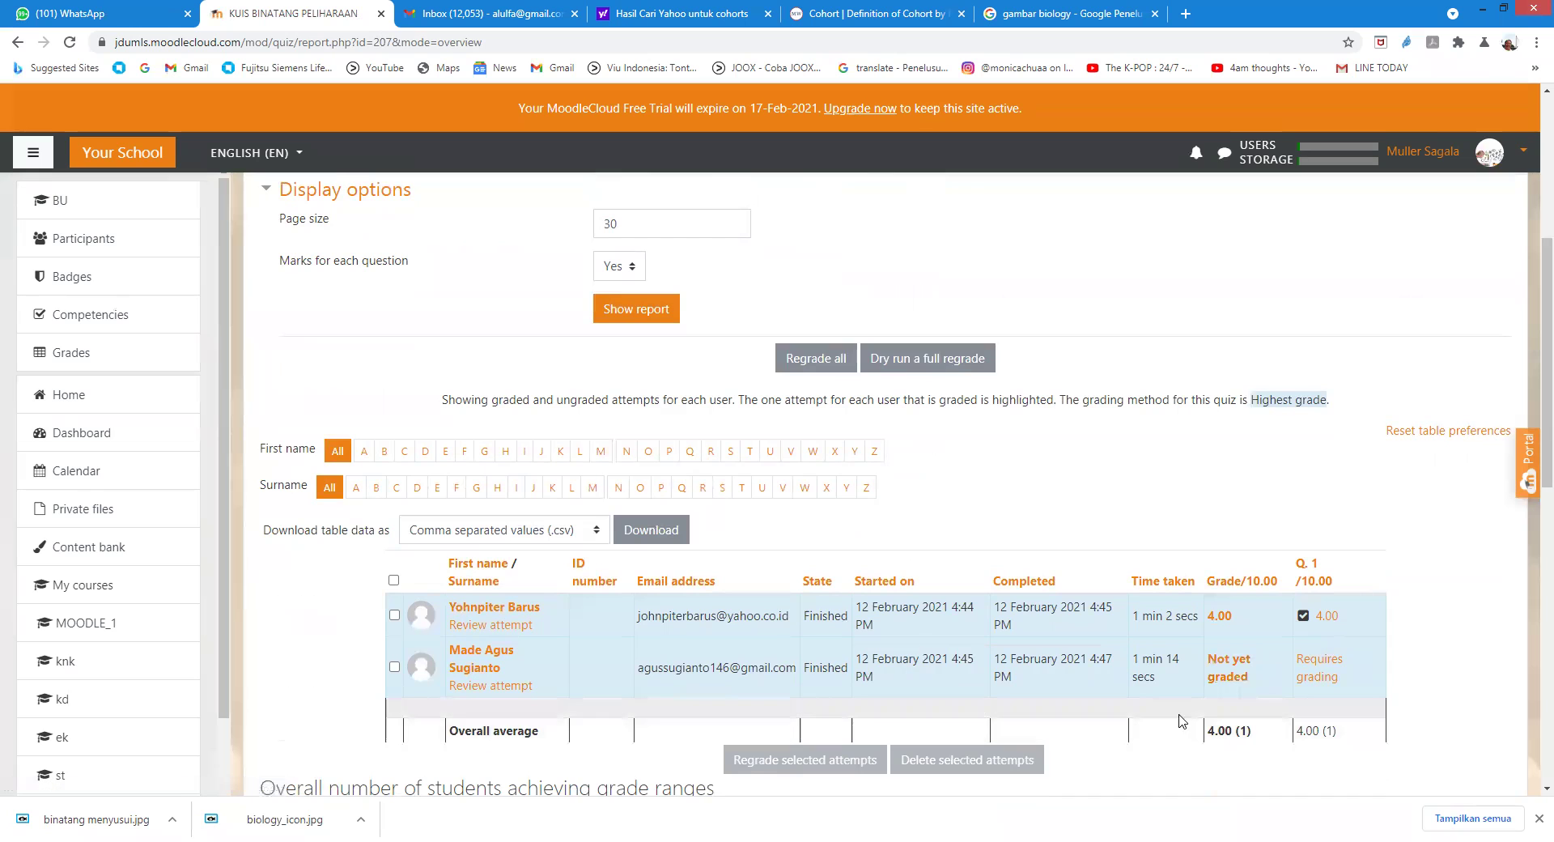
pyautogui.scroll(5, 1162, 668)
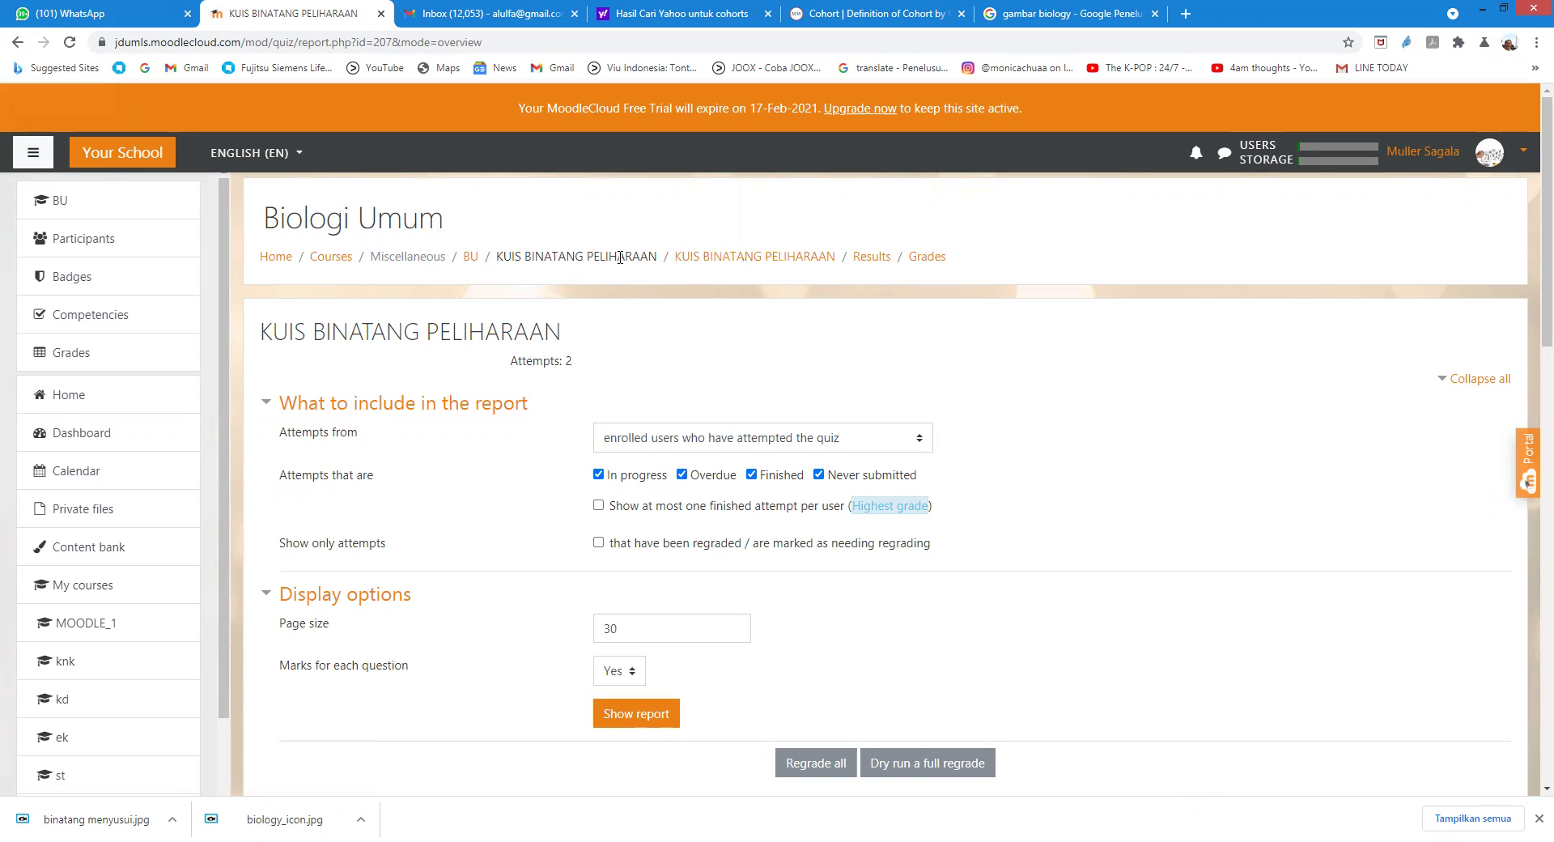
# Step: Go to the Biologi Umum course page via the BU breadcrumb and reopen KUIS BINATANG PELIHARAAN
pyautogui.click(470, 259)
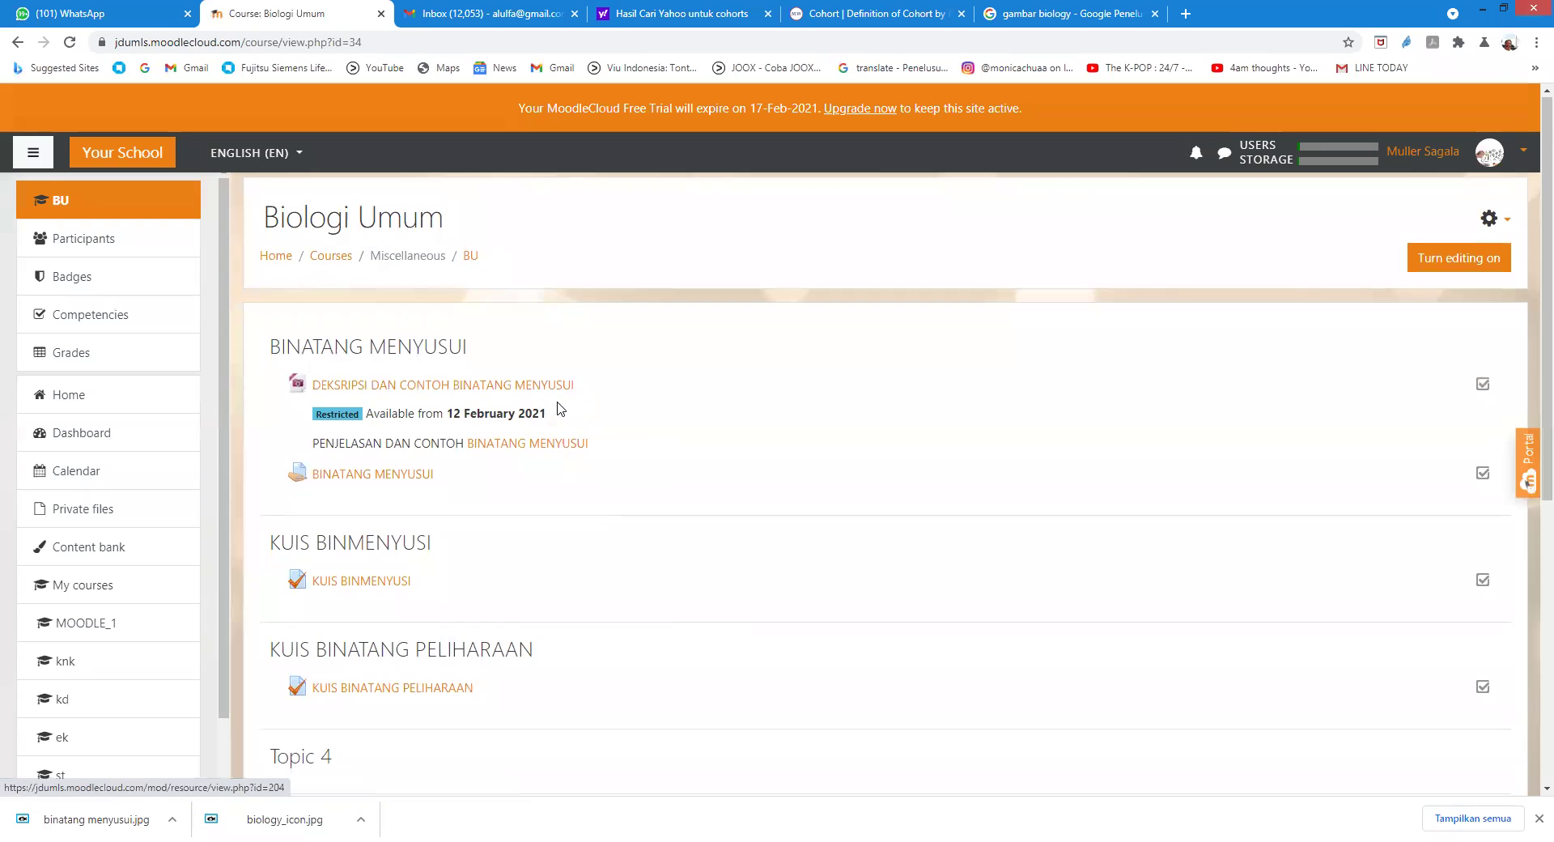
pyautogui.scroll(-5, 544, 422)
pyautogui.scroll(2, 532, 409)
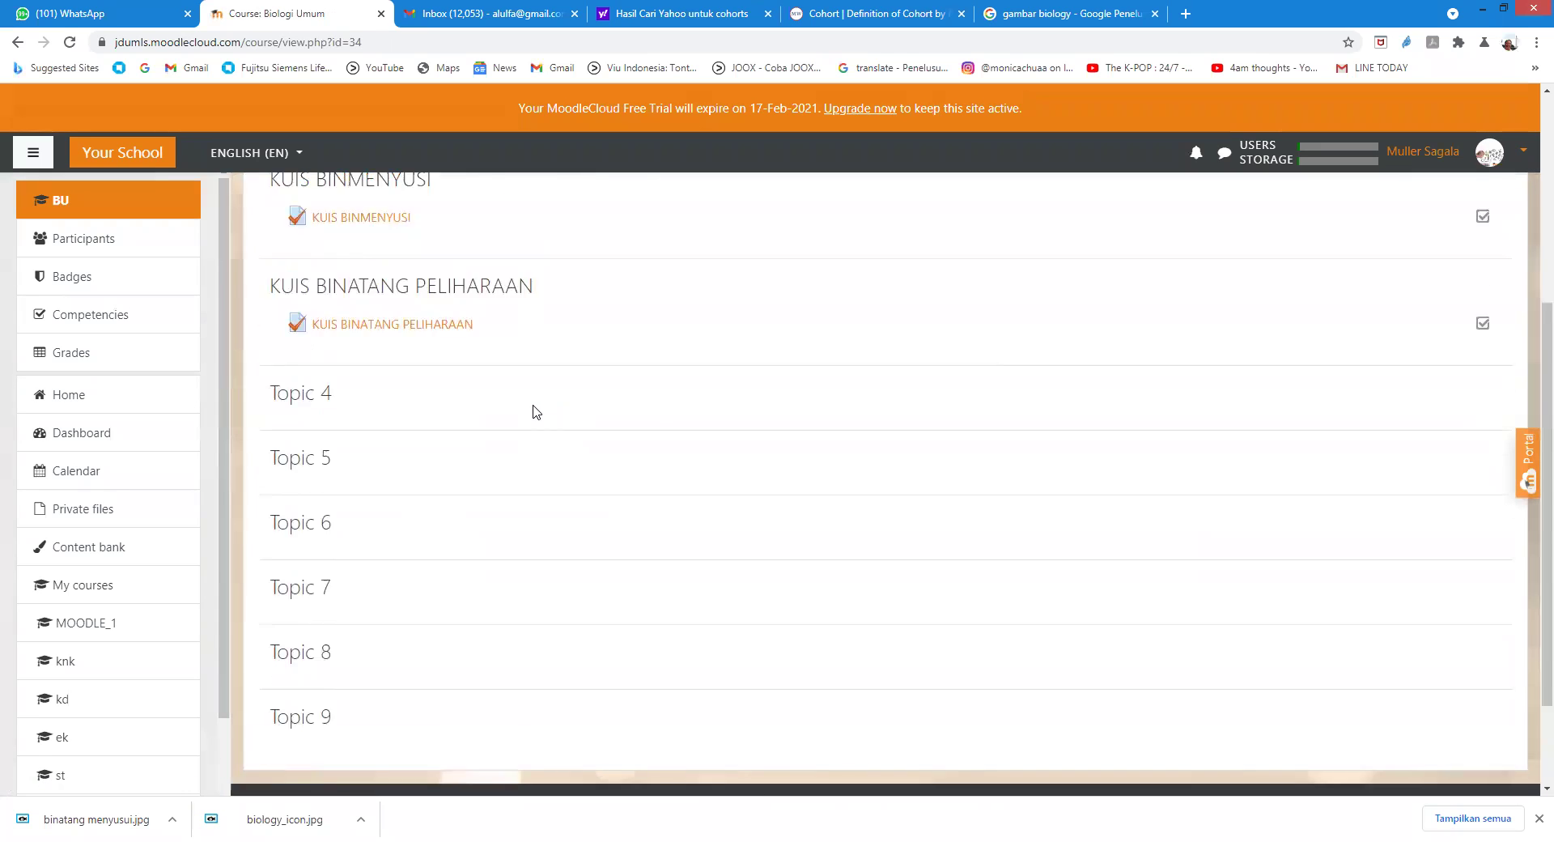
pyautogui.click(428, 450)
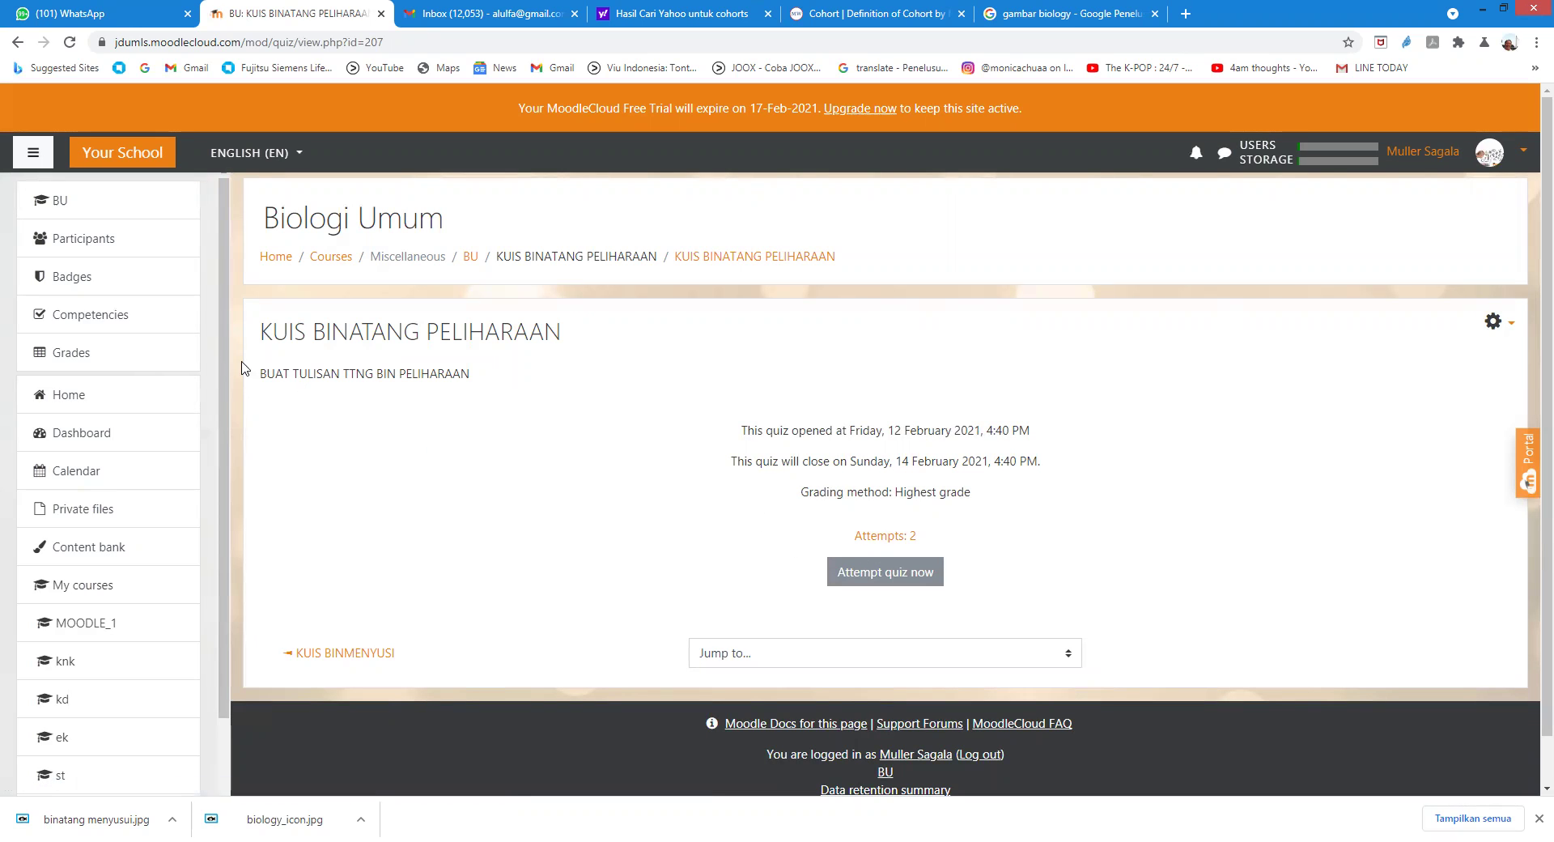
# Step: Open Grades and scroll the grader report, checking the five participants' KUIS BINATANG PELIHARAAN grades
pyautogui.click(70, 353)
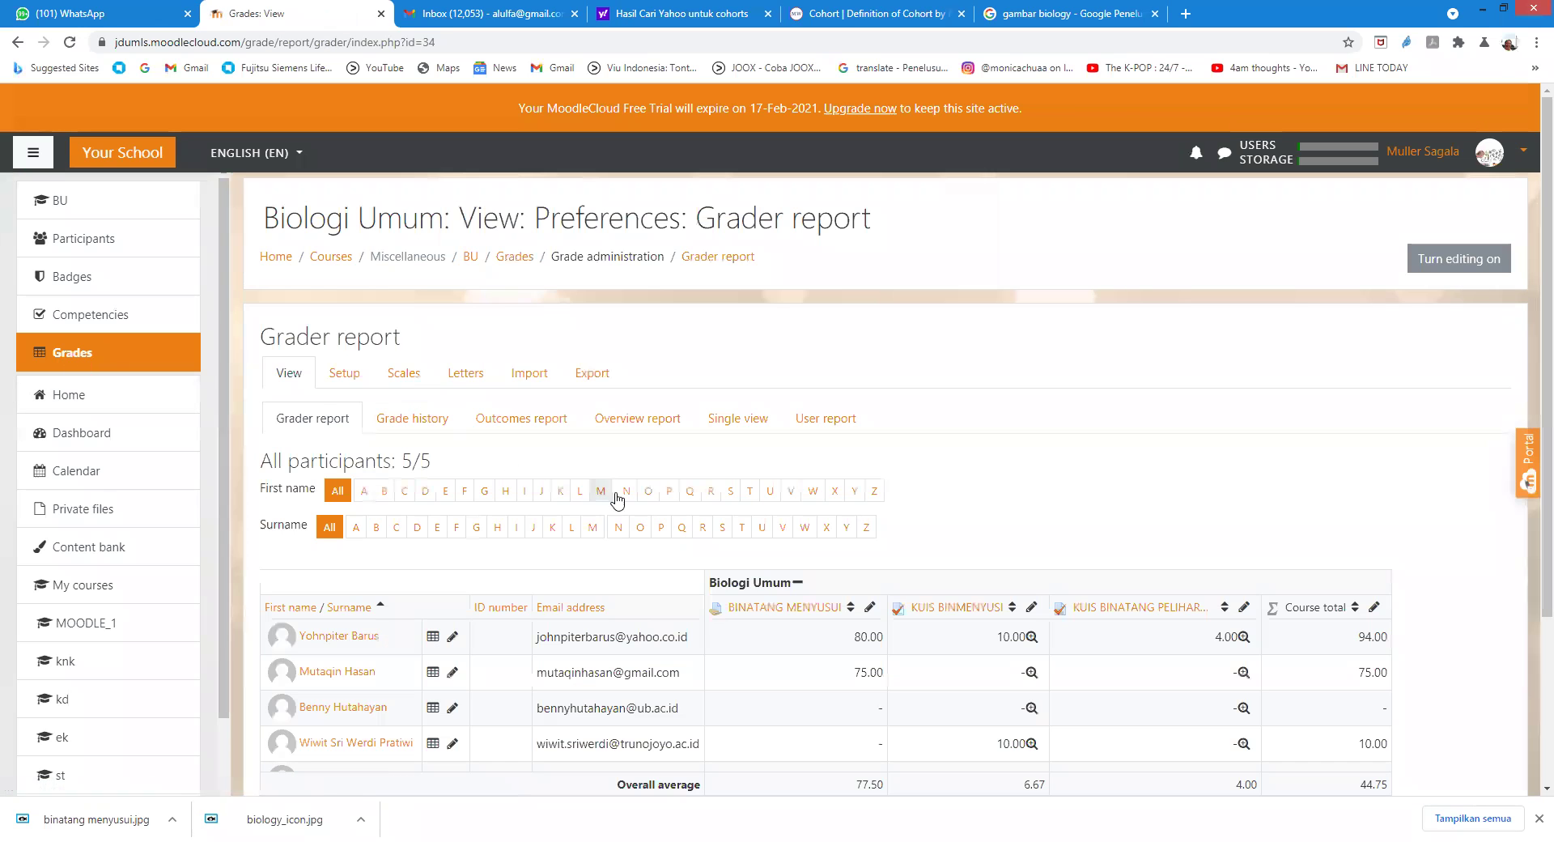
pyautogui.scroll(-2, 622, 502)
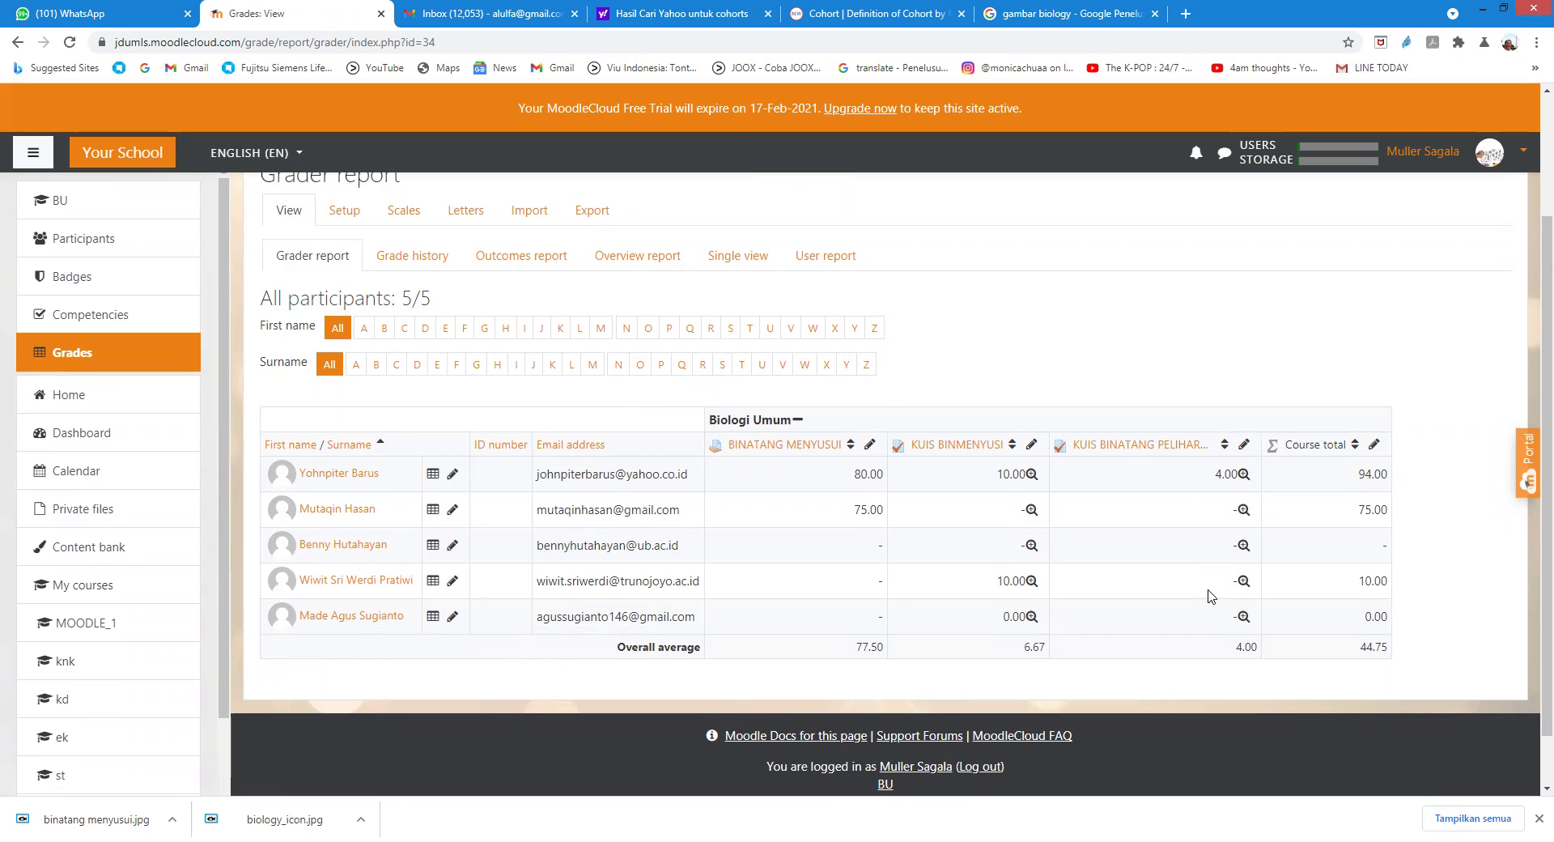
pyautogui.scroll(-1, 1207, 591)
pyautogui.scroll(4, 1203, 578)
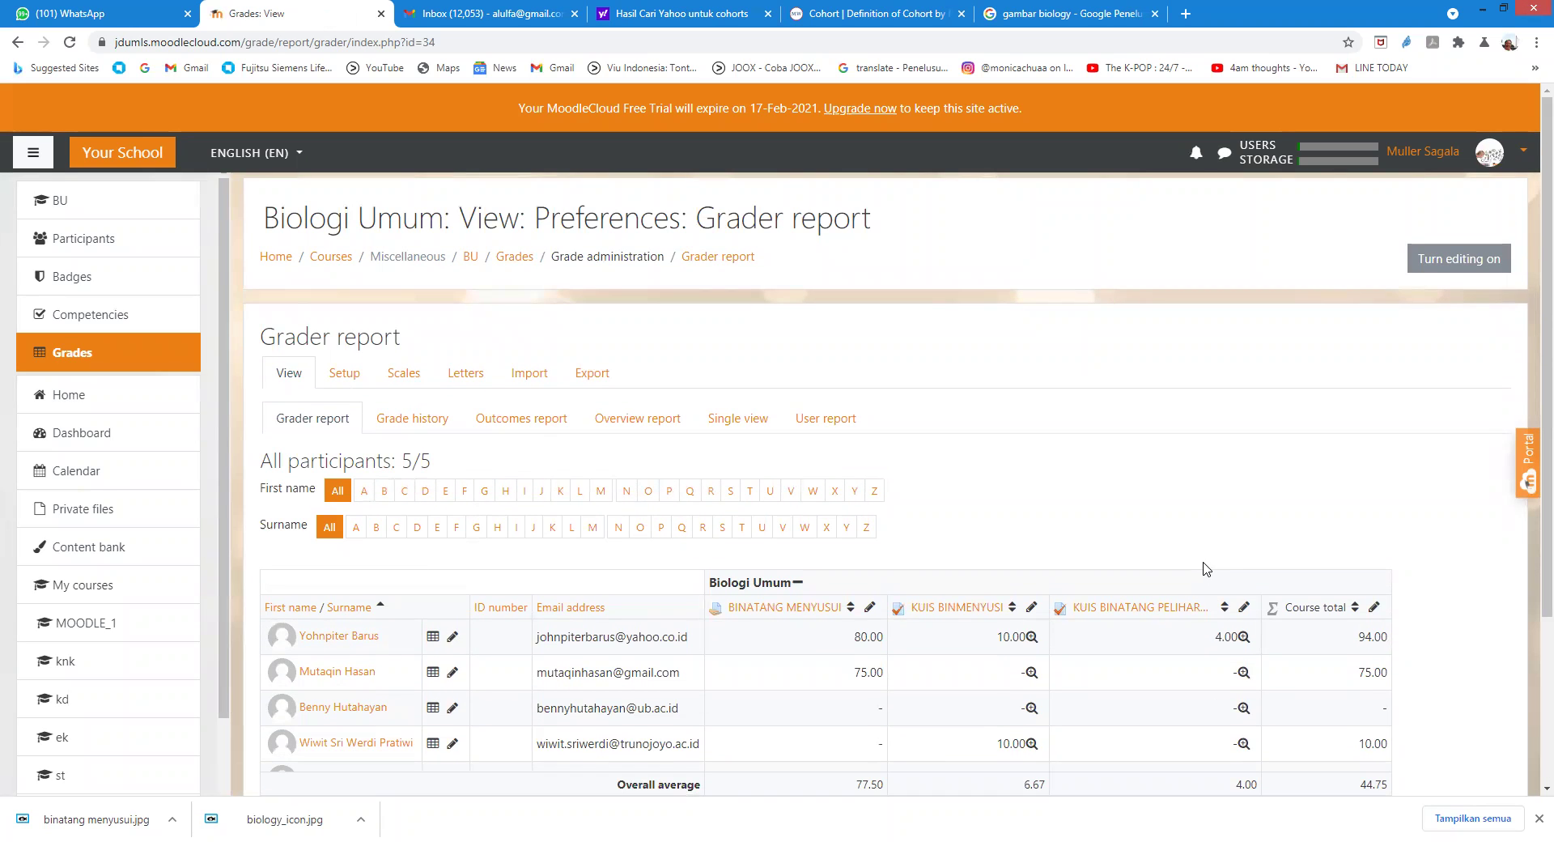
pyautogui.scroll(-3, 1163, 528)
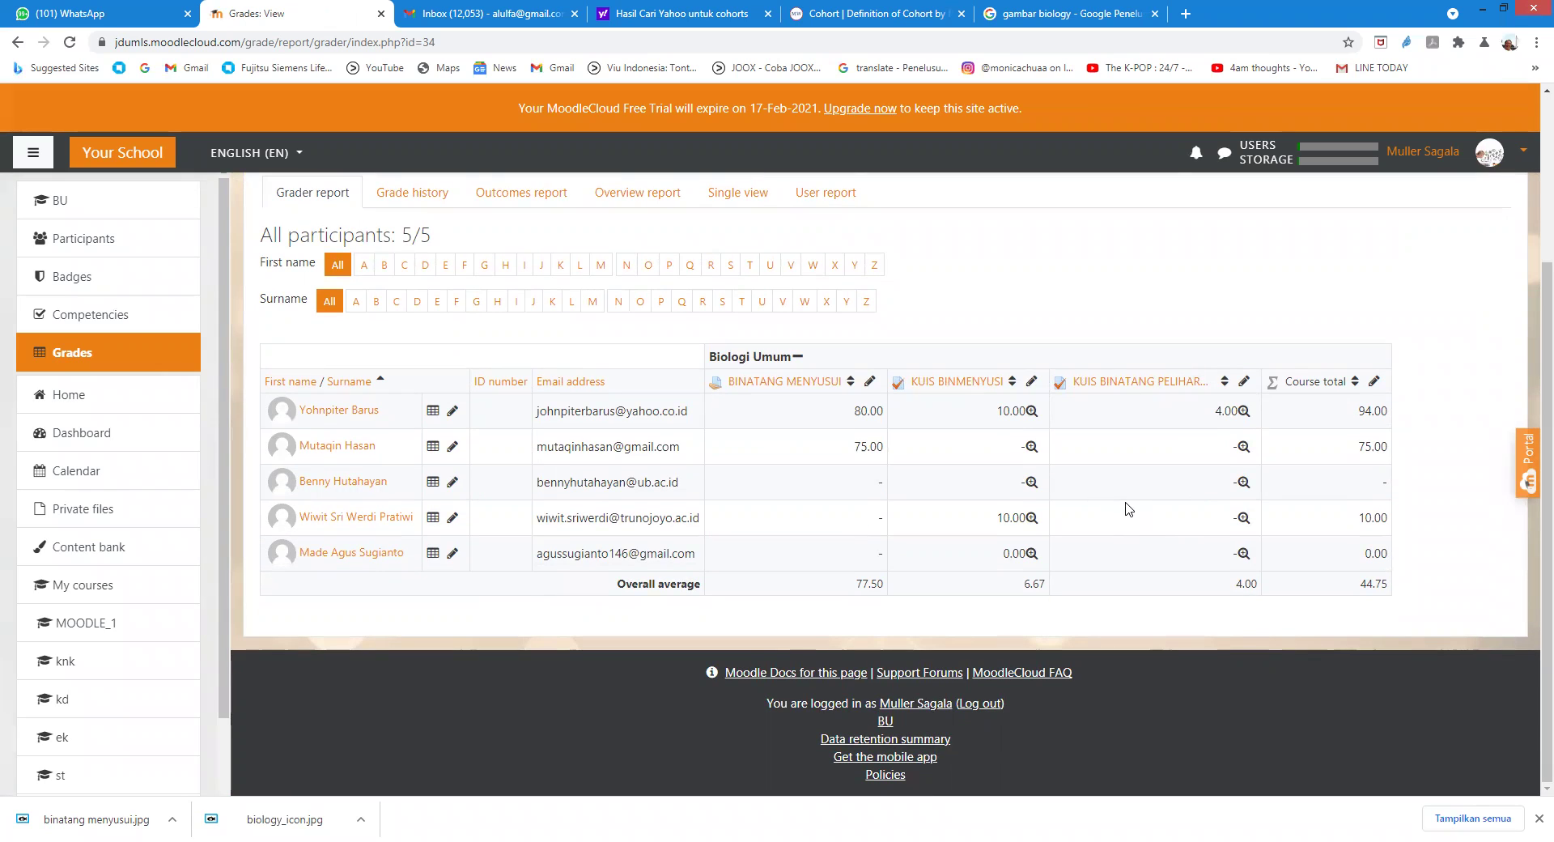
pyautogui.scroll(1, 1127, 505)
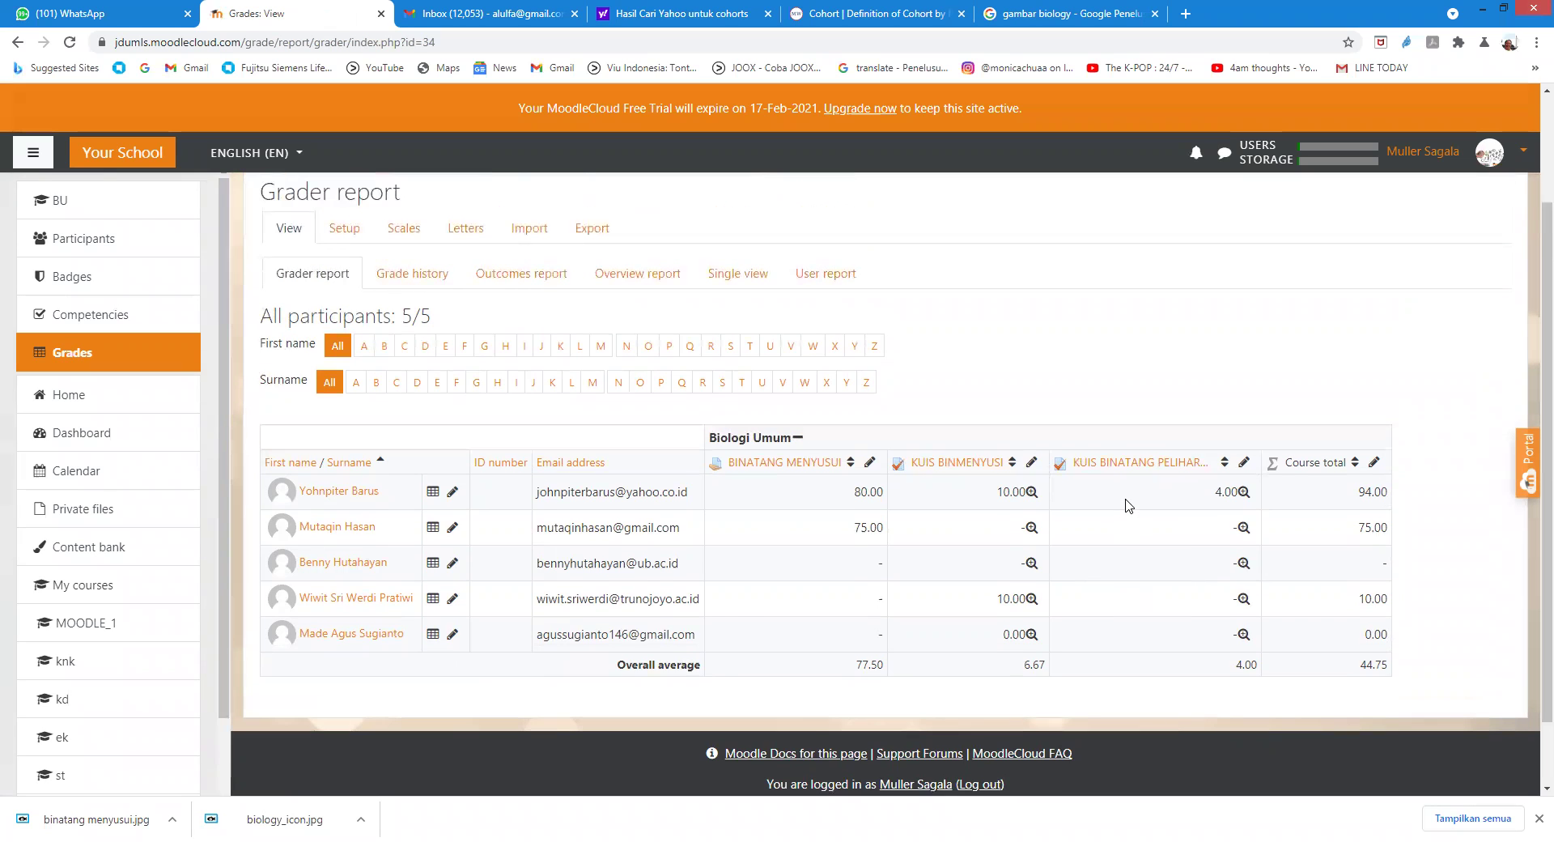
pyautogui.scroll(2, 1128, 506)
pyautogui.scroll(-3, 1127, 506)
pyautogui.scroll(3, 1124, 502)
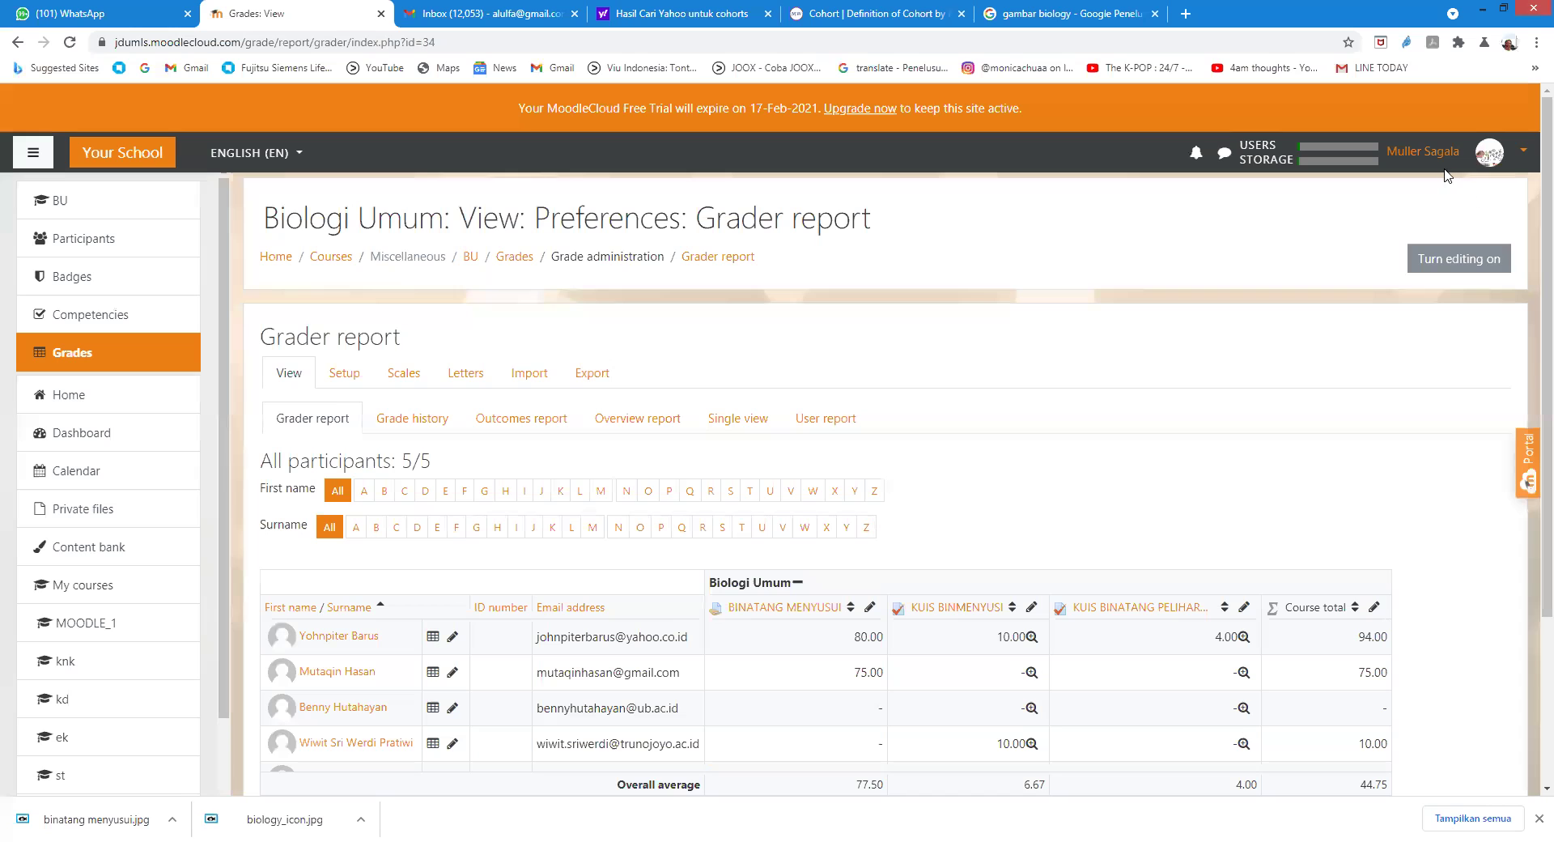
# Step: Log out of the teacher account and sign in with the student's username and password
pyautogui.click(1481, 156)
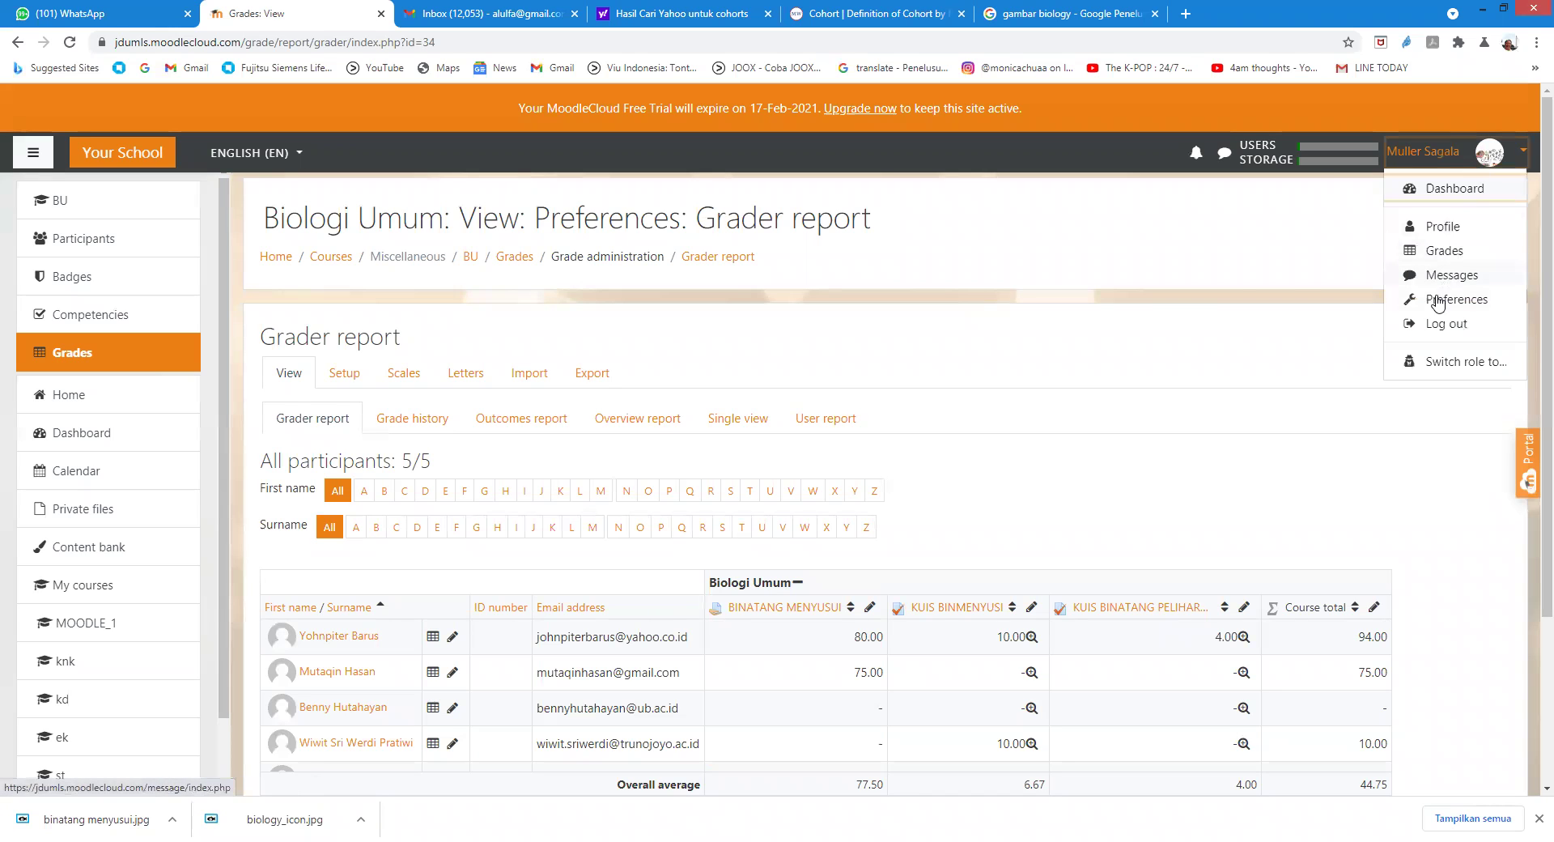
pyautogui.click(1432, 325)
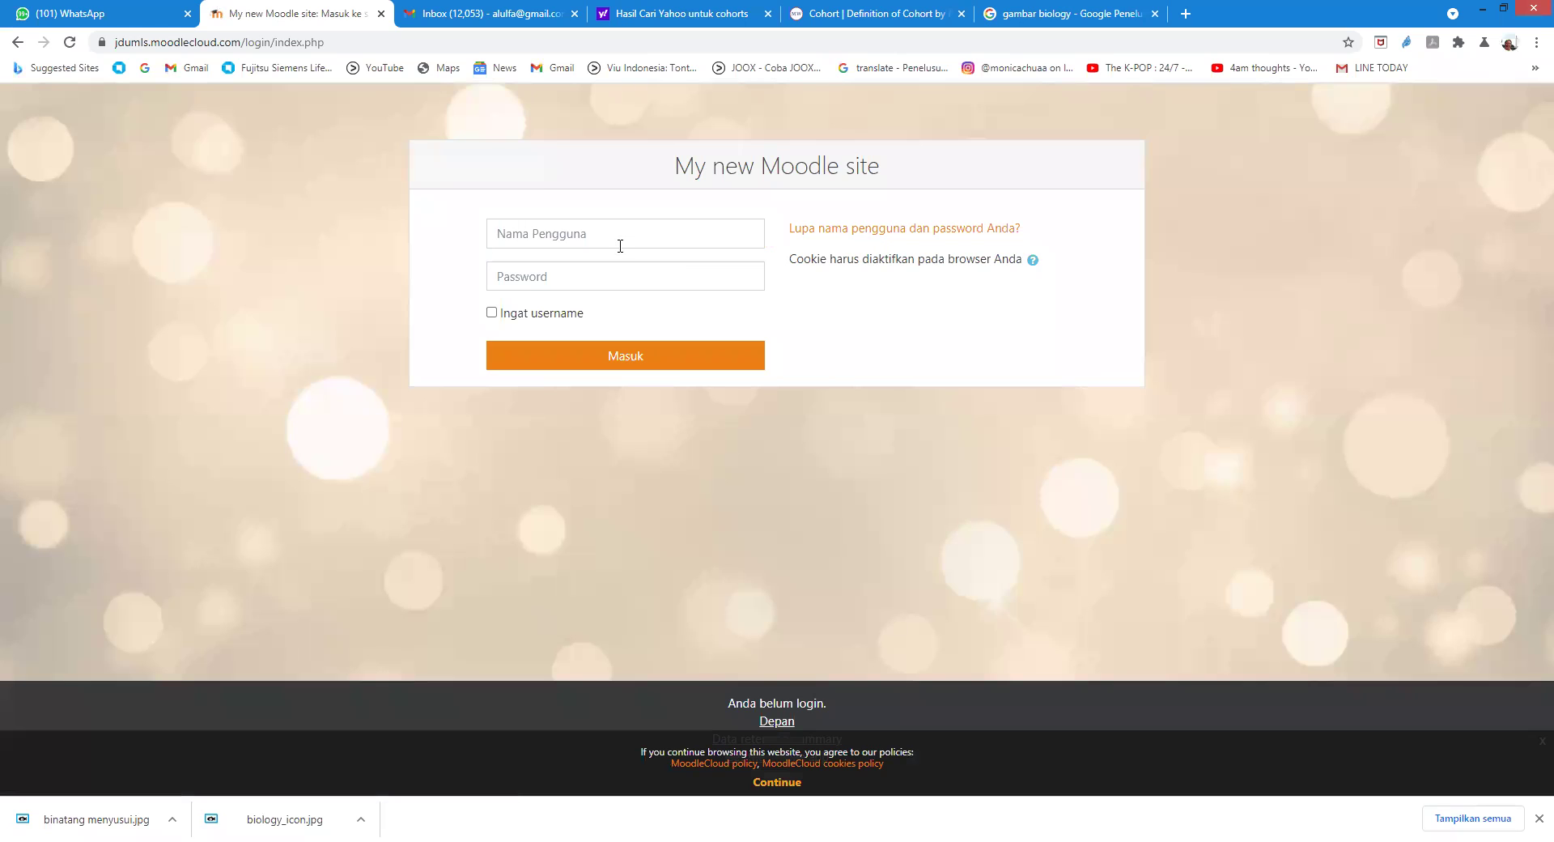
pyautogui.click(619, 241)
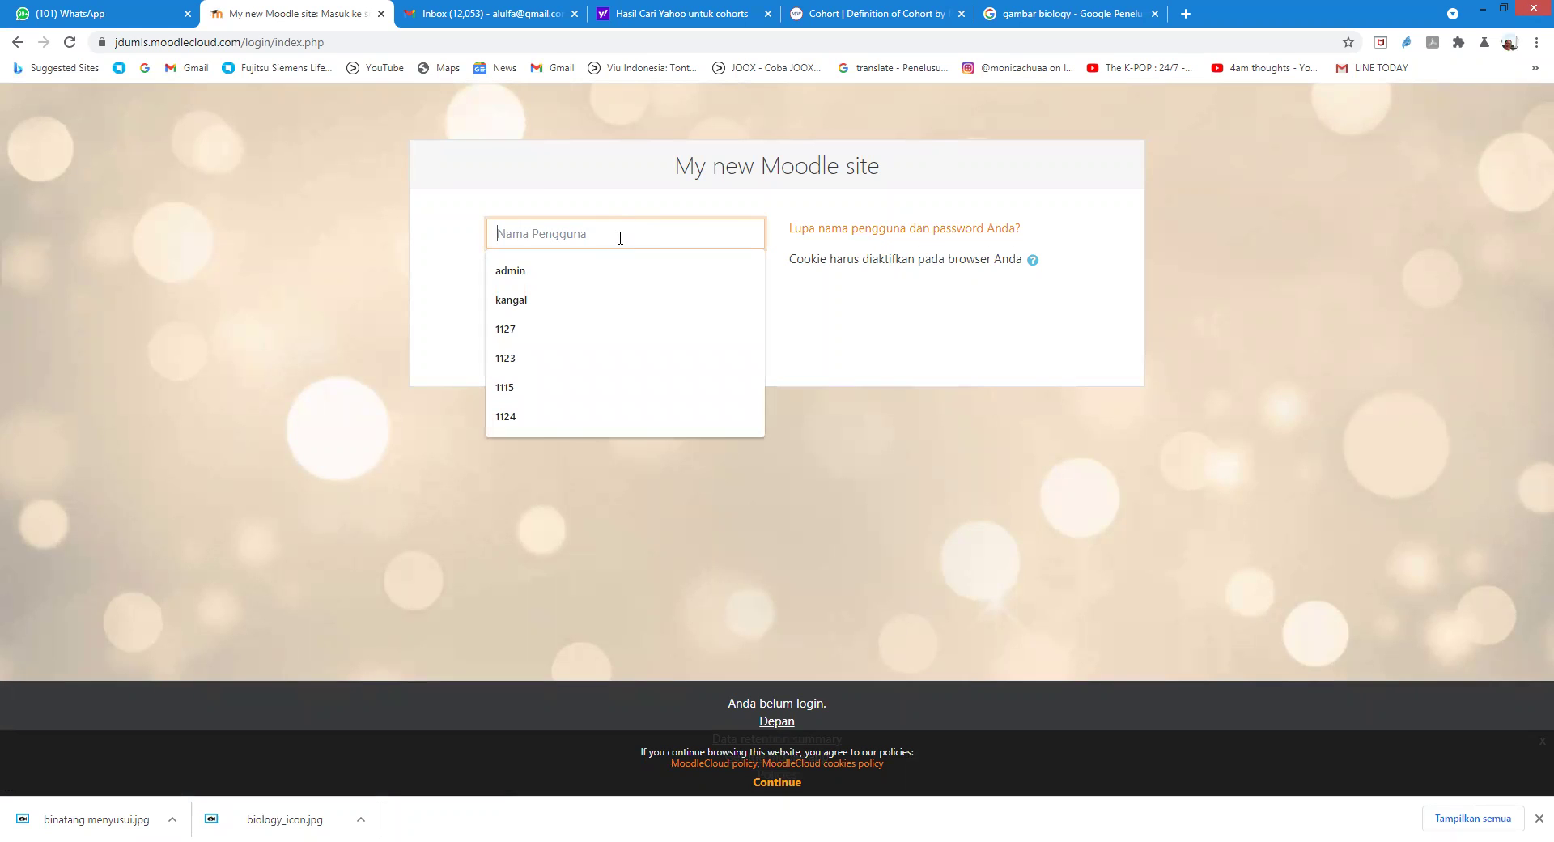
pyautogui.write('1123')
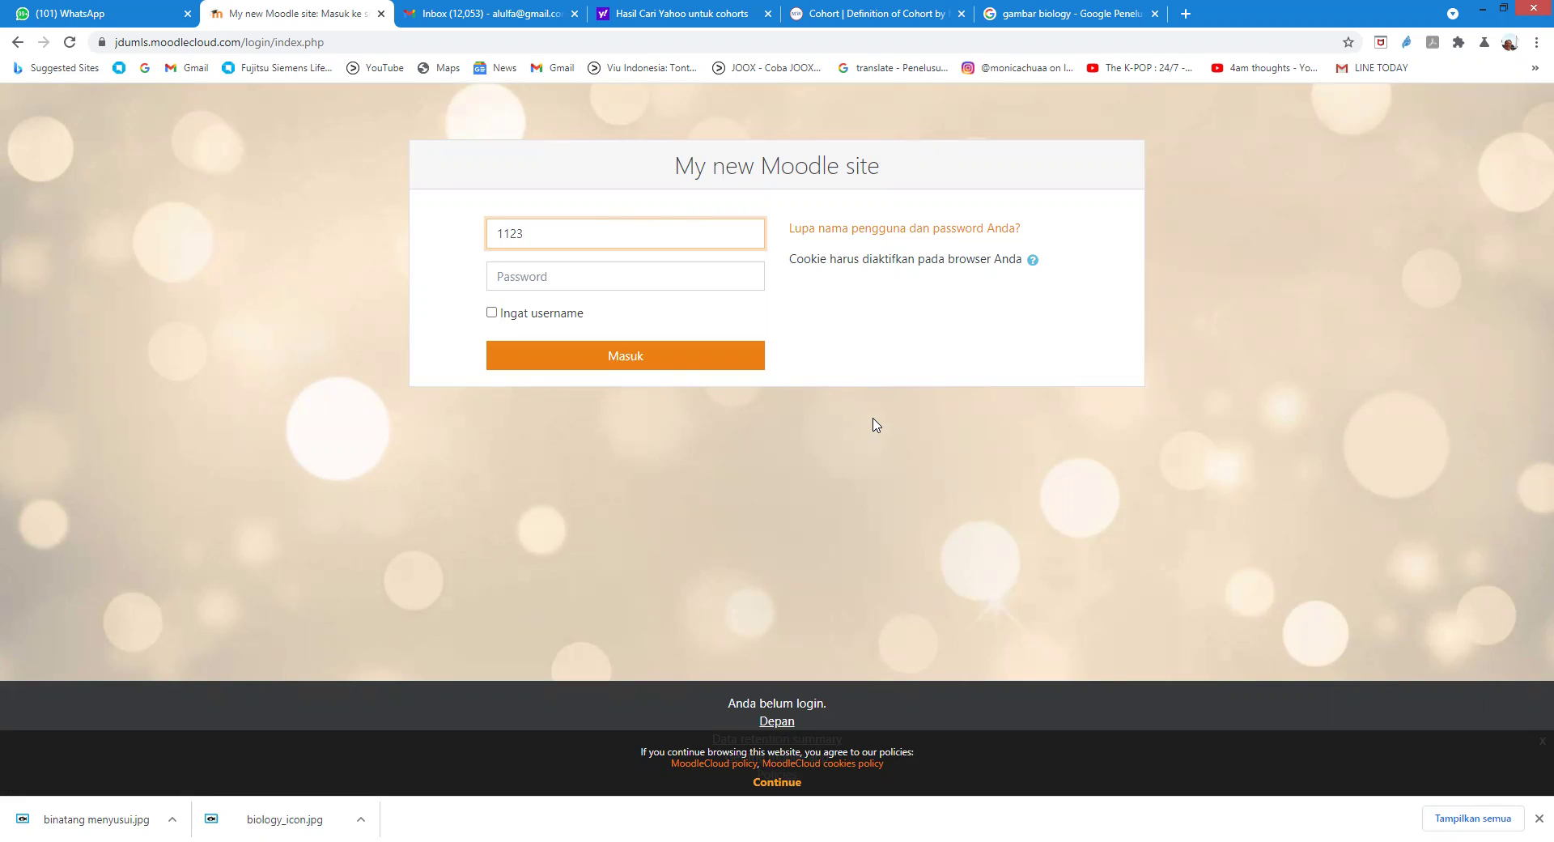
pyautogui.click(563, 277)
pyautogui.write('12')
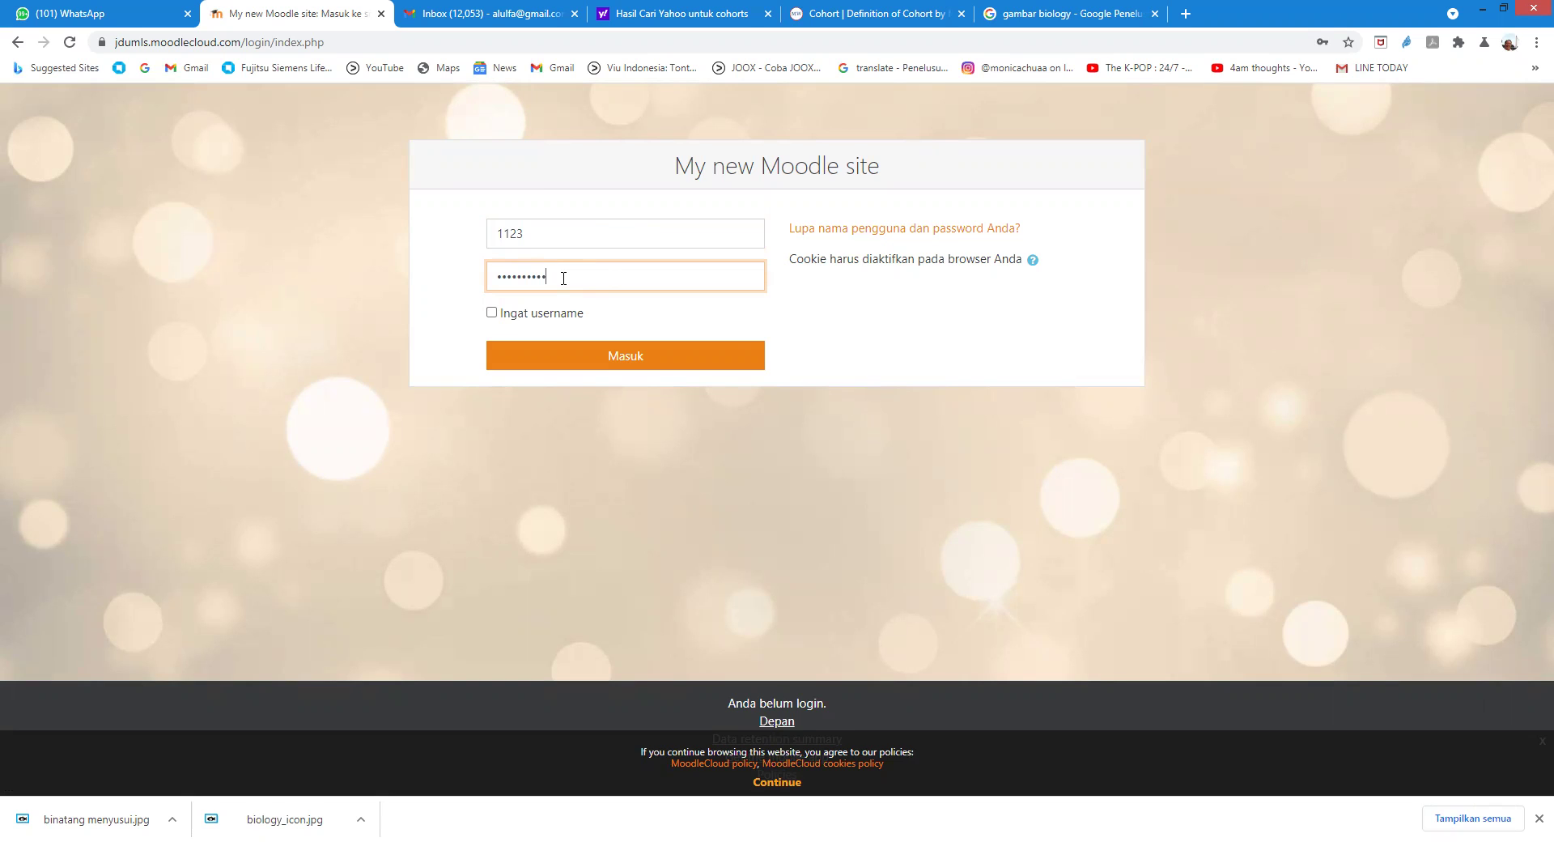
pyautogui.click(630, 357)
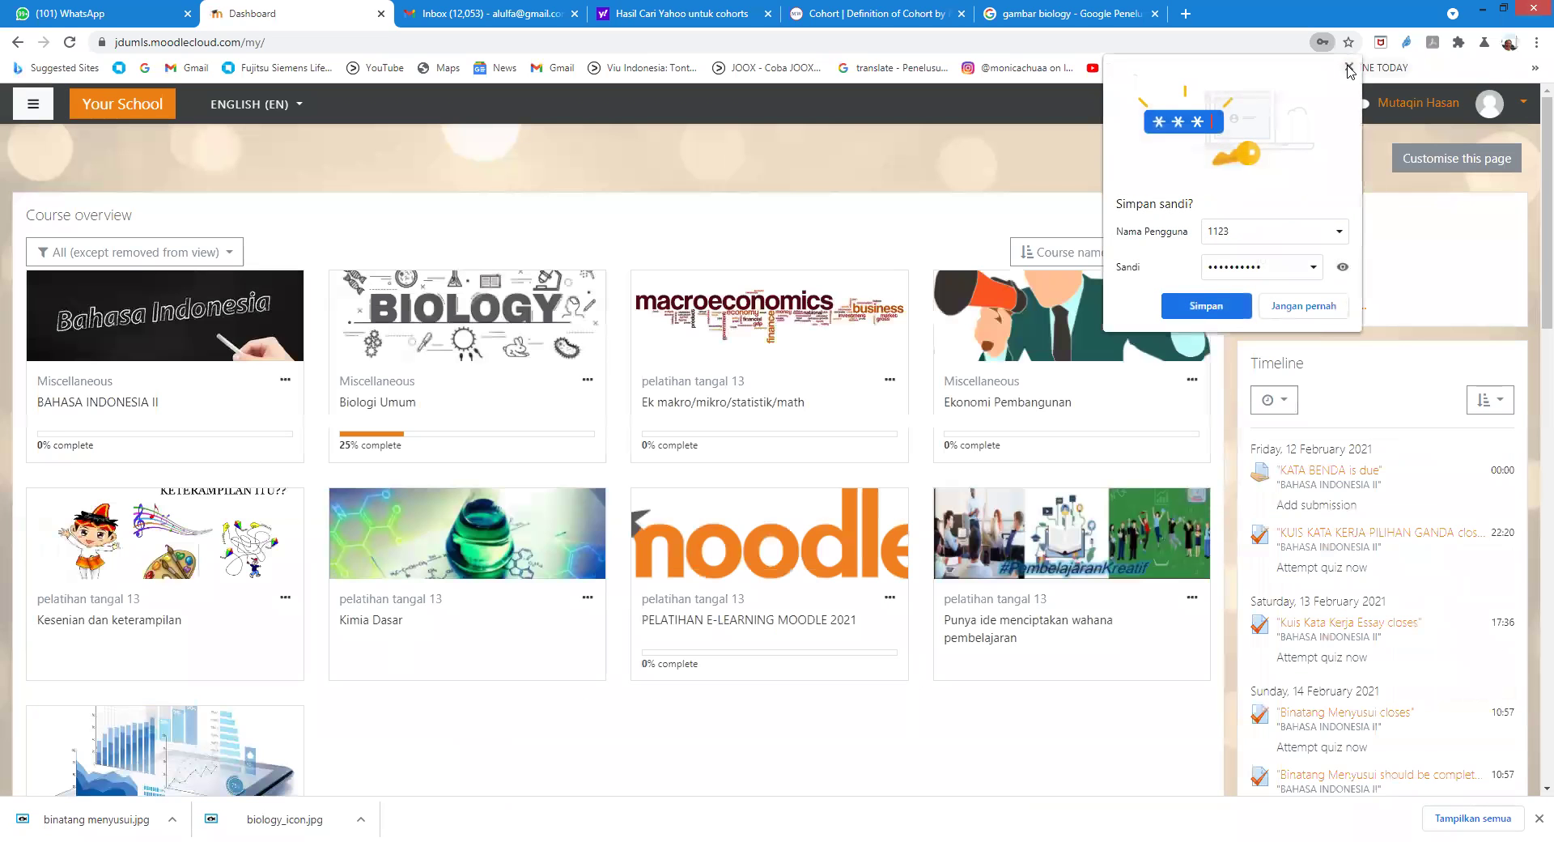
# Step: Dismiss the save-password prompt and start a new attempt at KUIS BINATANG PELIHARAAN in Biologi Umum
pyautogui.click(1349, 68)
pyautogui.click(429, 311)
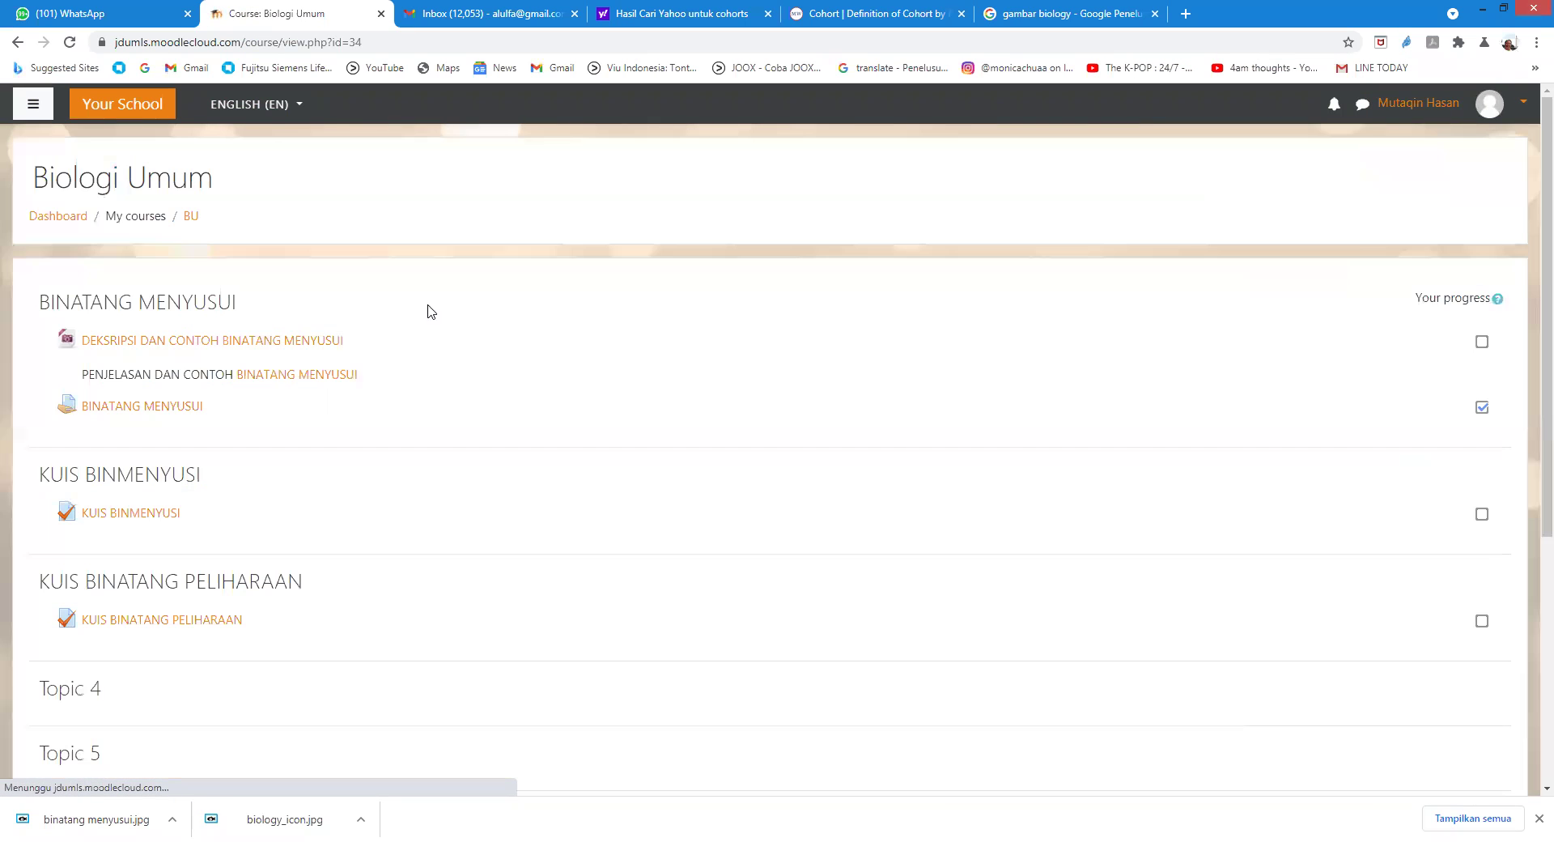
pyautogui.scroll(-3, 445, 490)
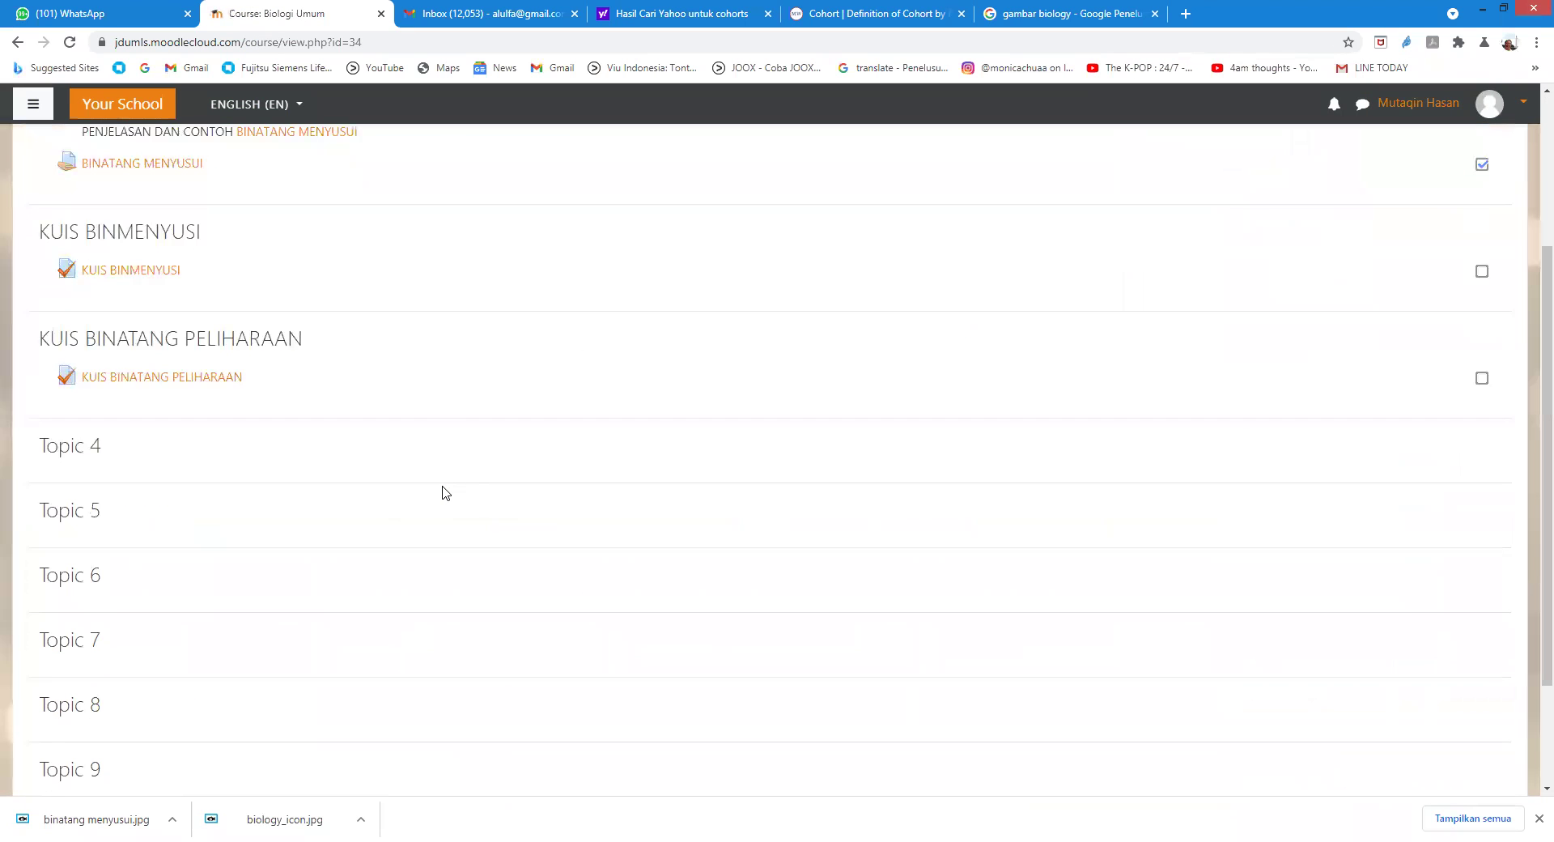
pyautogui.click(205, 382)
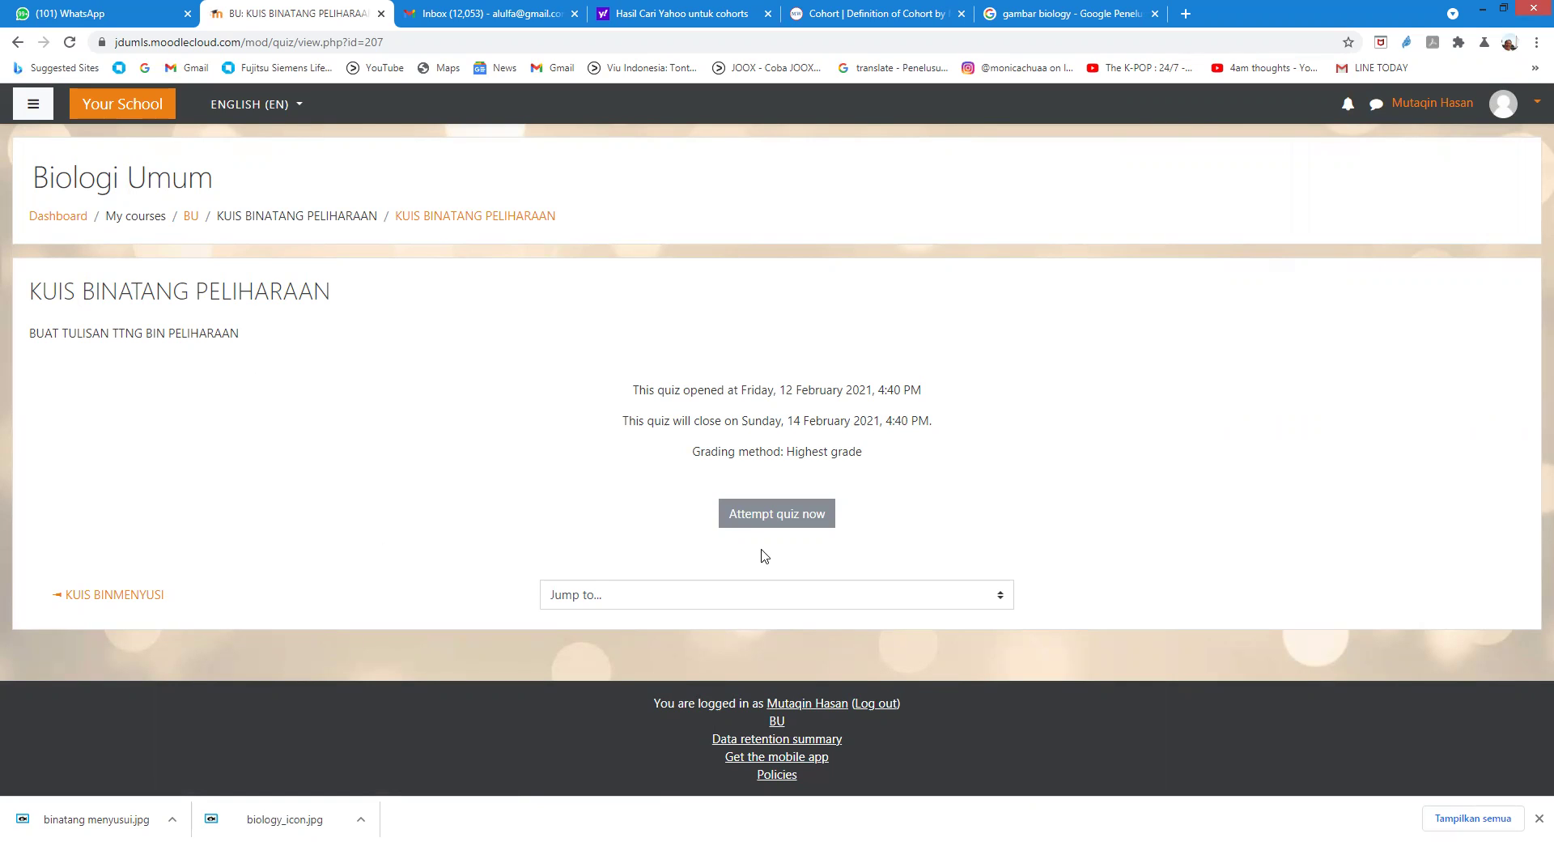
pyautogui.click(762, 513)
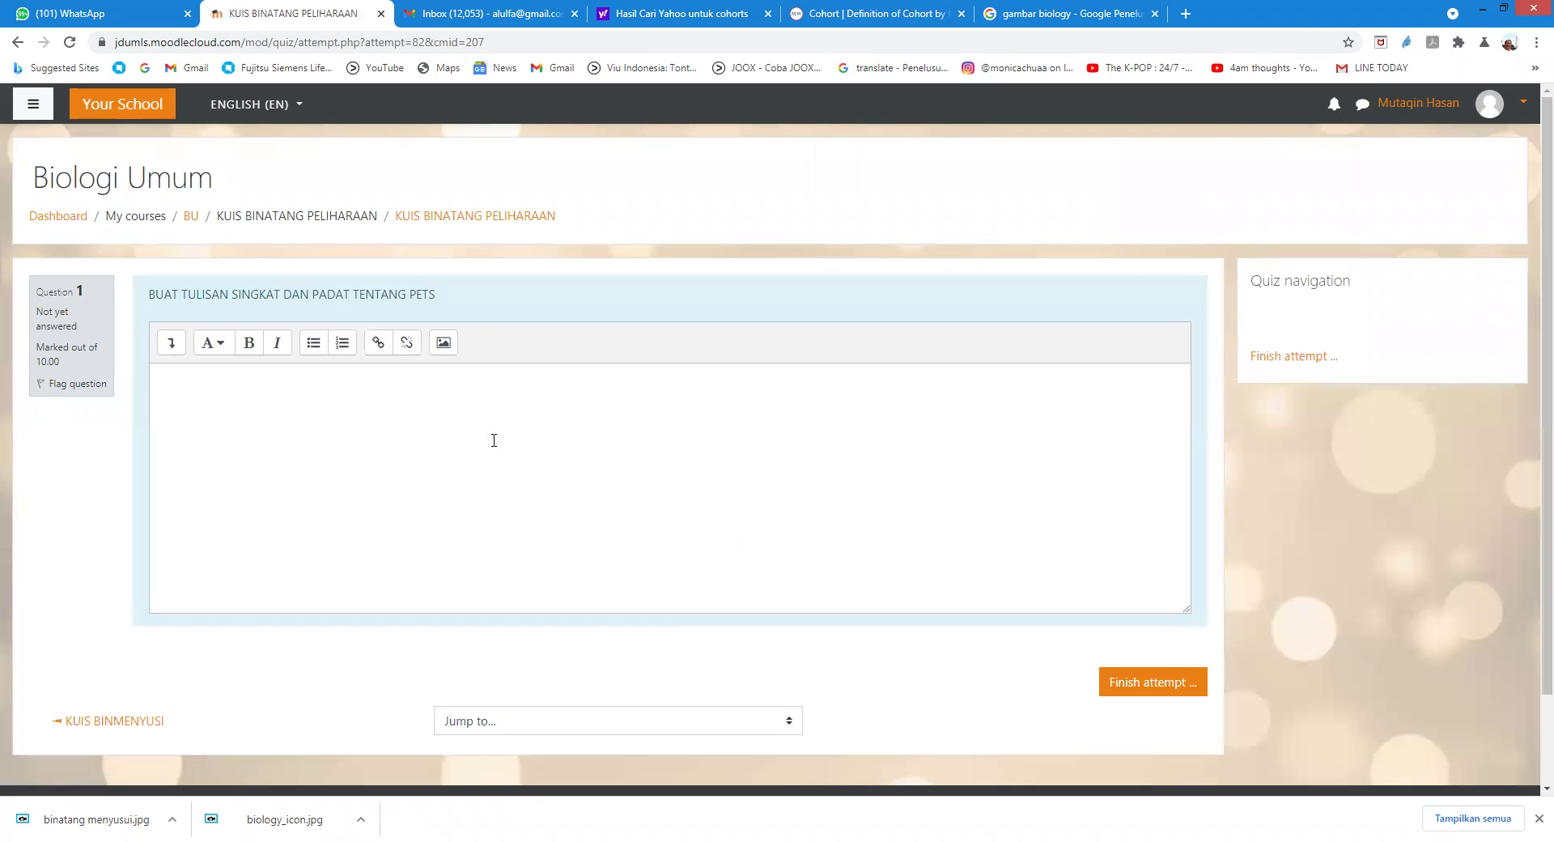
# Step: Write the essay answer about cats and dogs, birds, and wild pets like snakes, crocodiles and tigers
pyautogui.click(355, 430)
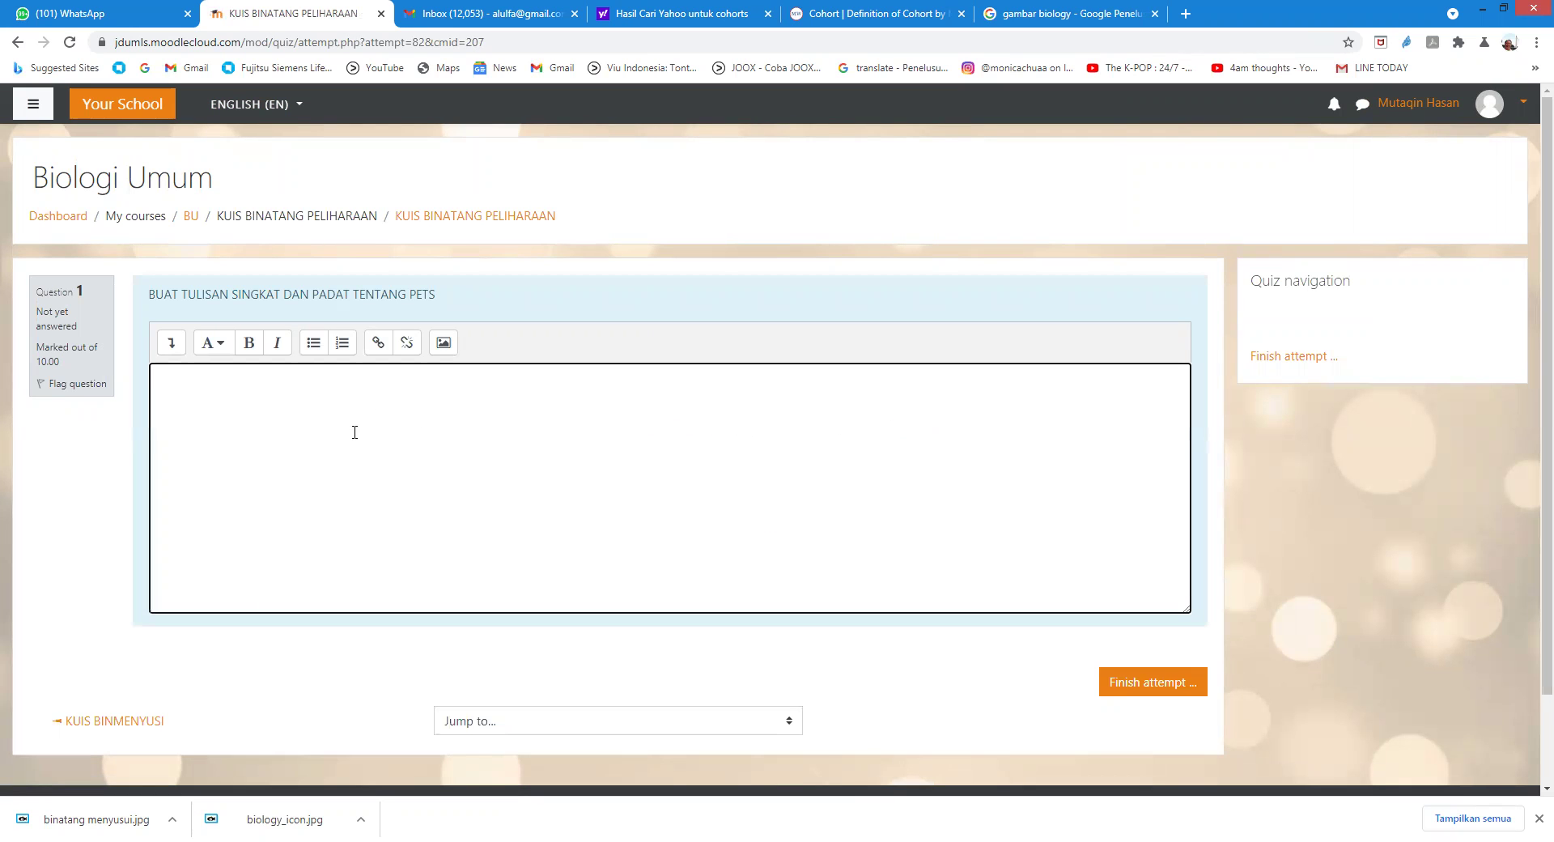
pyautogui.write('Banyak sekali Sir. Misal yang paling umum adalah kucing')
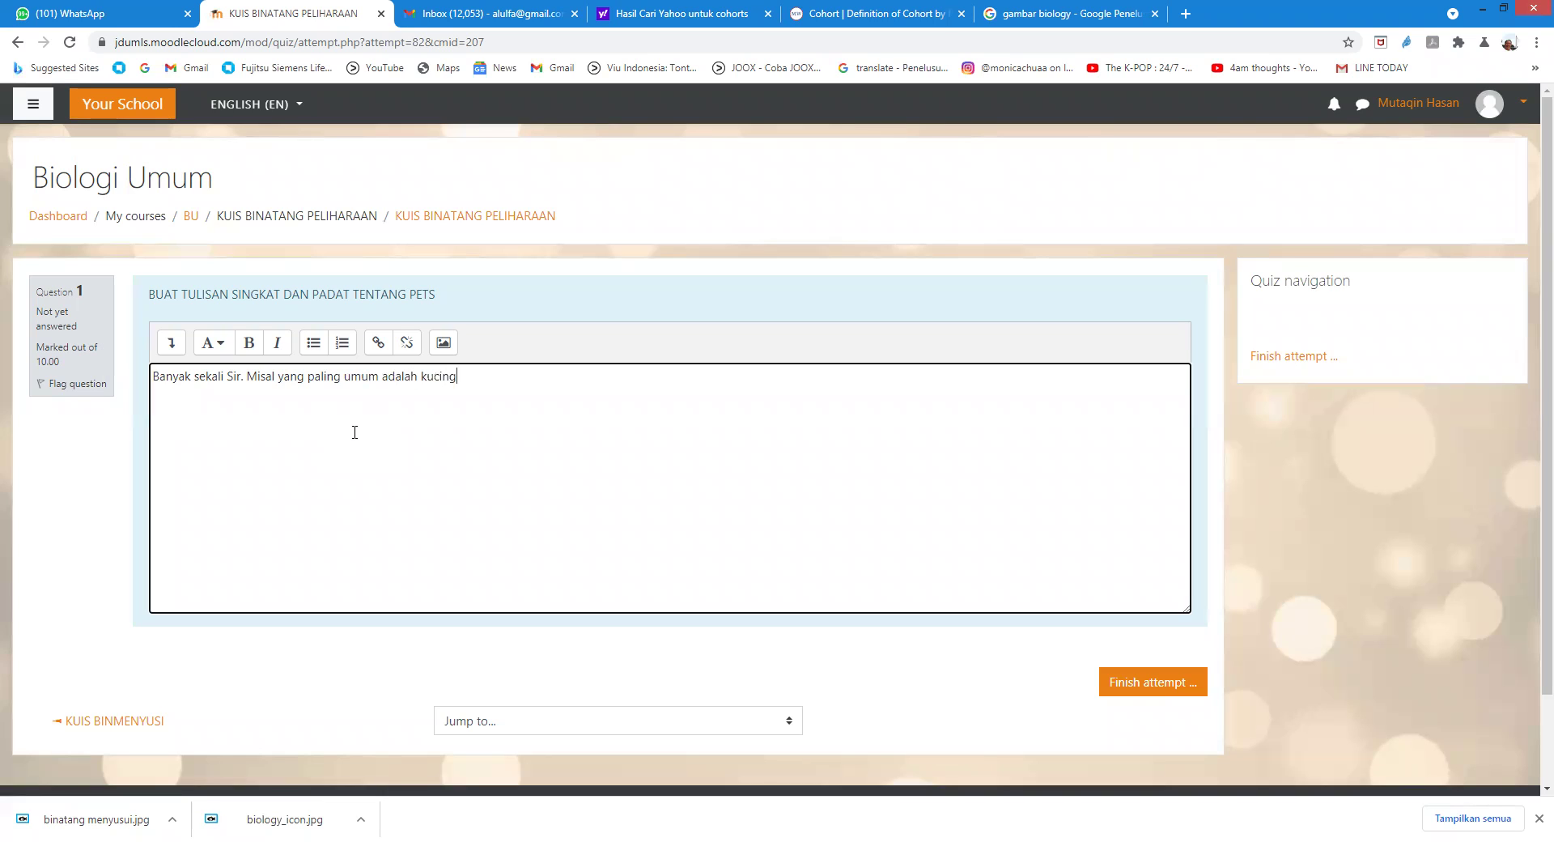
pyautogui.write(' dan anjing.')
pyautogui.press('Return')
pyautogui.write('Banyak juga yang pel')
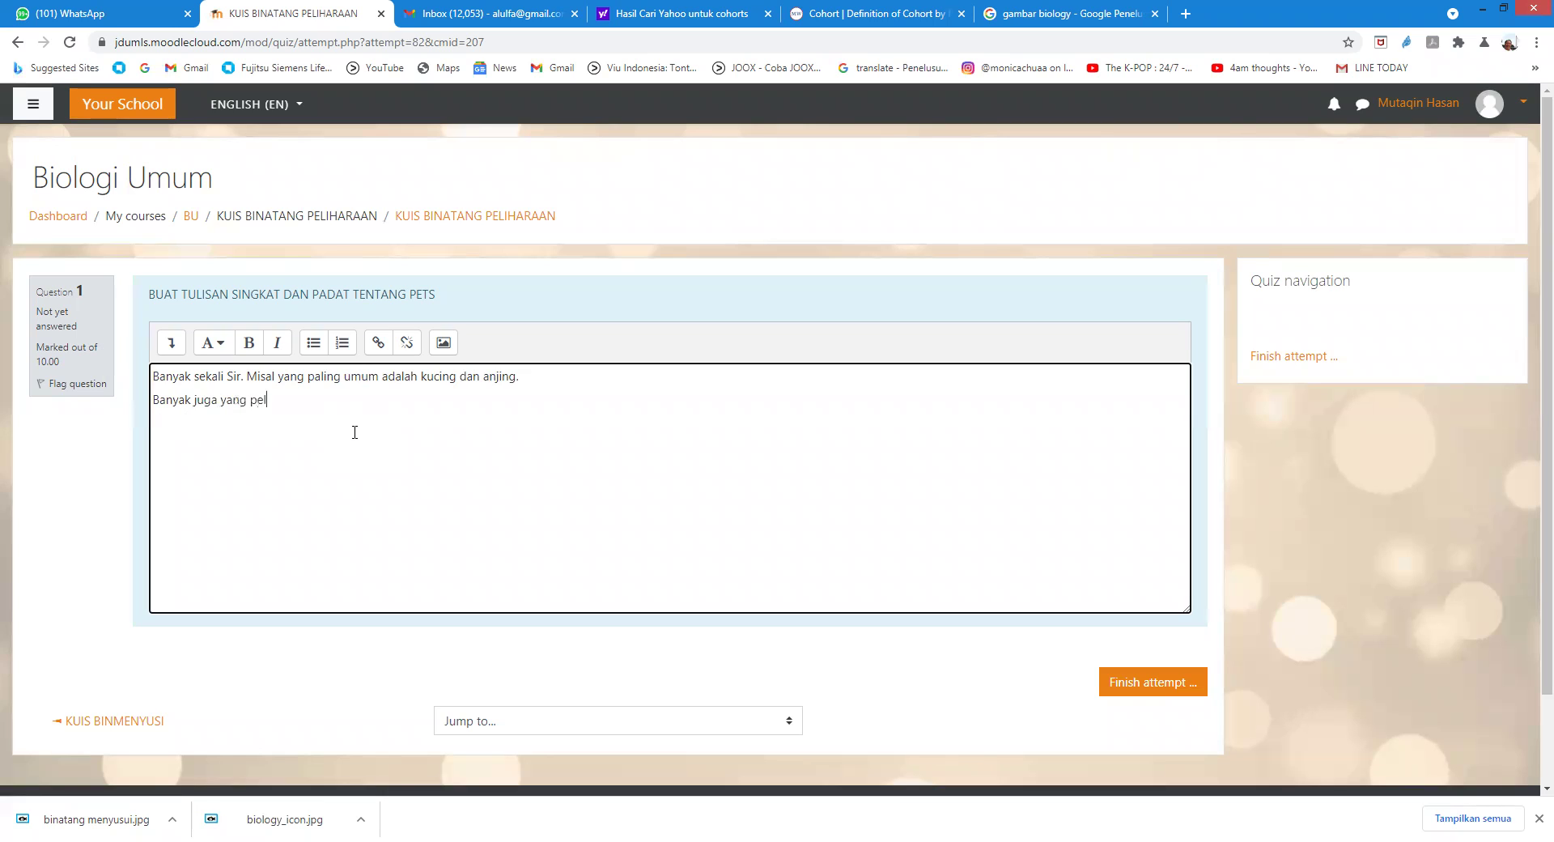
pyautogui.write('ihara burung')
pyautogui.write('. Selain')
pyautogui.write(' it')
pyautogui.write('u, ada')
pyautogui.write(' loh yang suka peli')
pyautogui.write('hara')
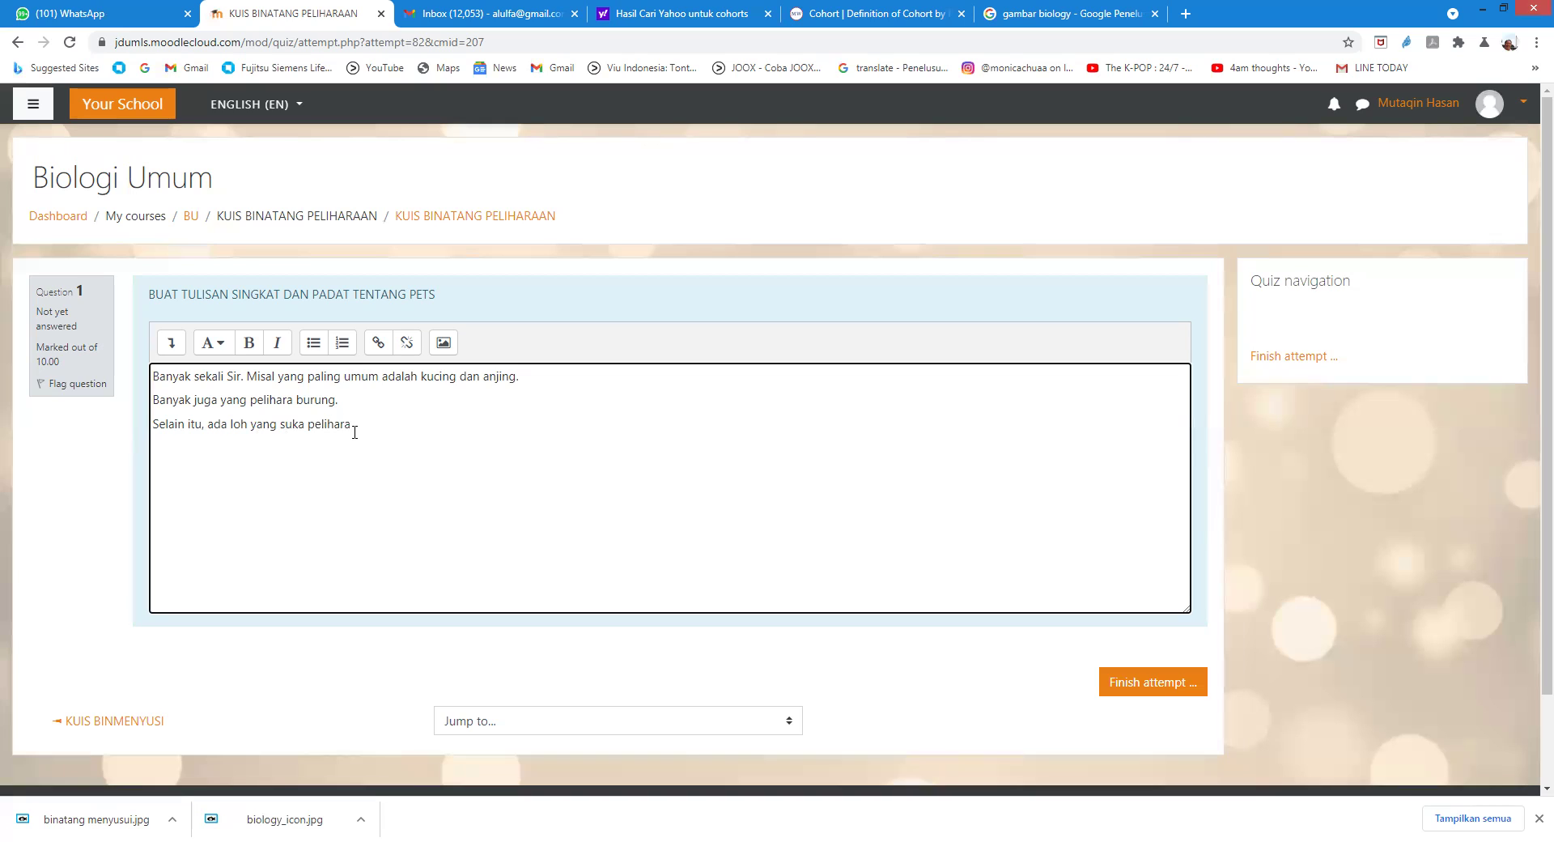
pyautogui.write(' binatang buas sebagai pet. Misal, u')
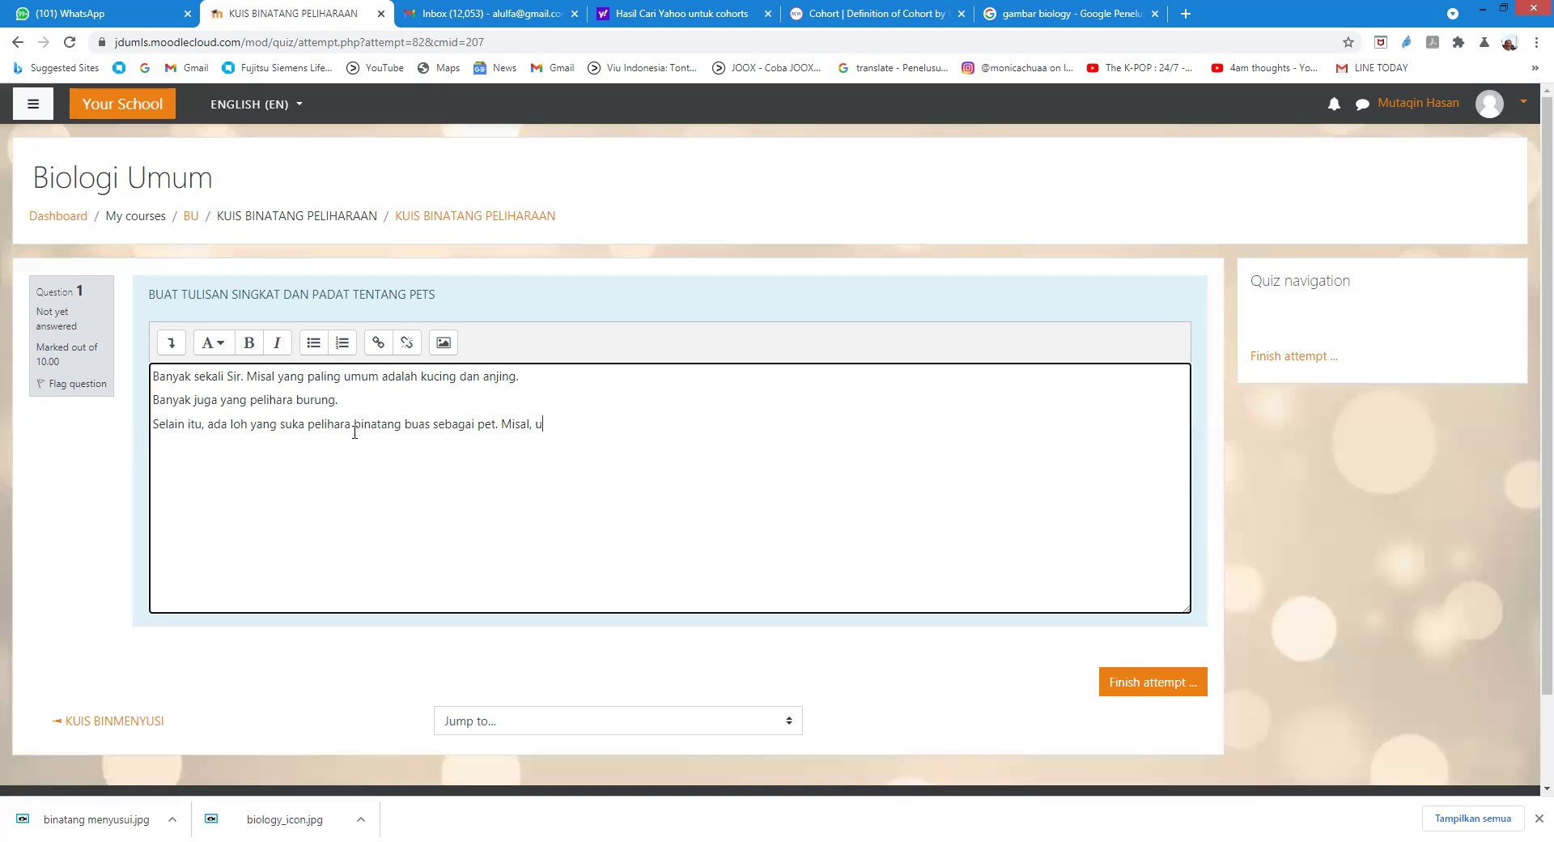
pyautogui.write('lar, buaya,harimau, dan lain sebaga')
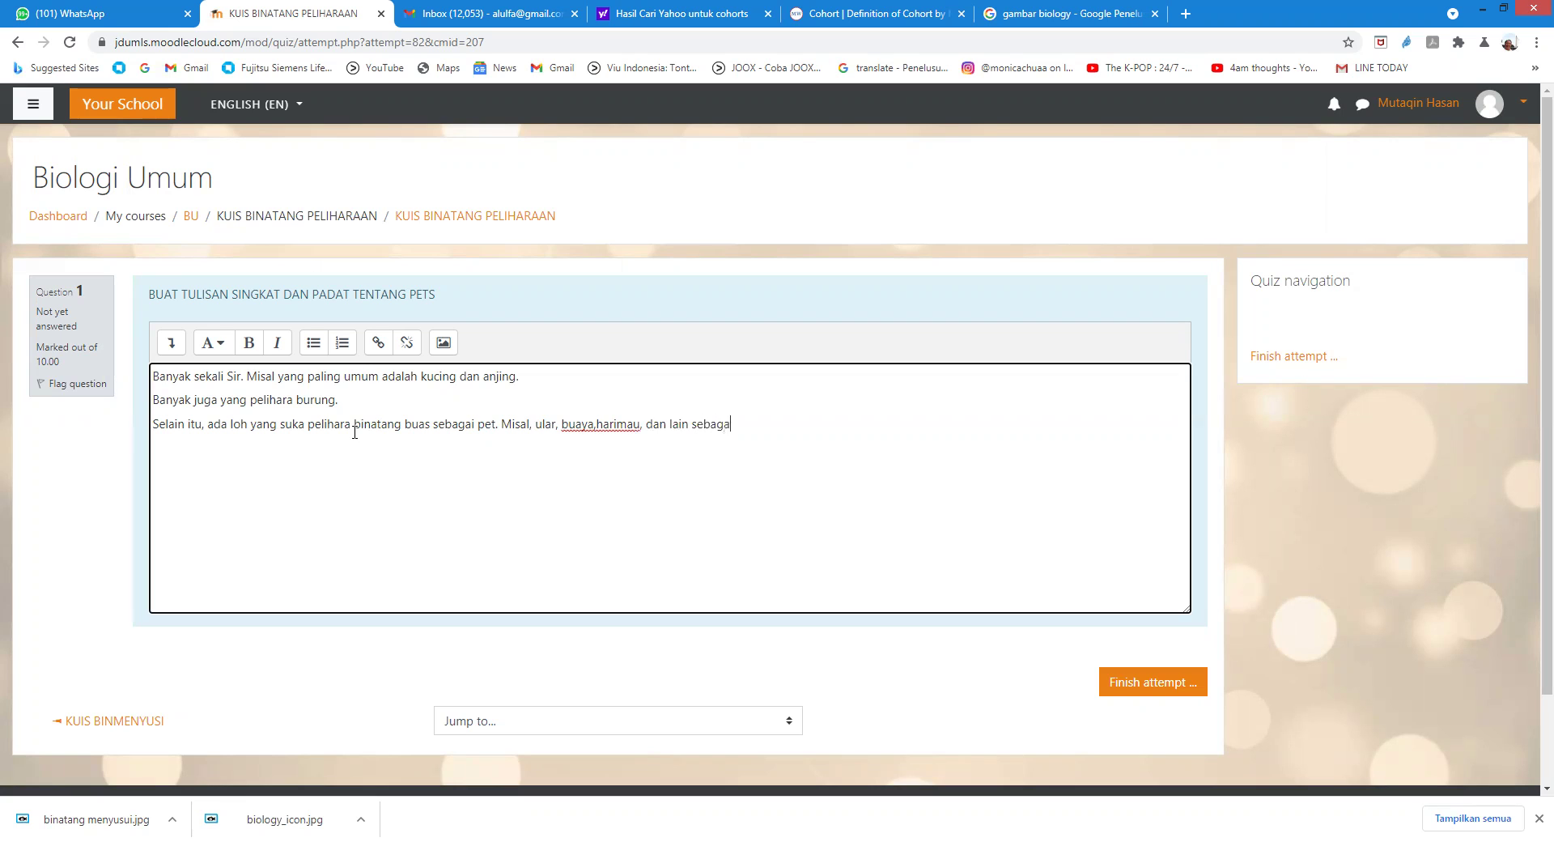
pyautogui.write('inya.')
pyautogui.scroll(-2, 356, 437)
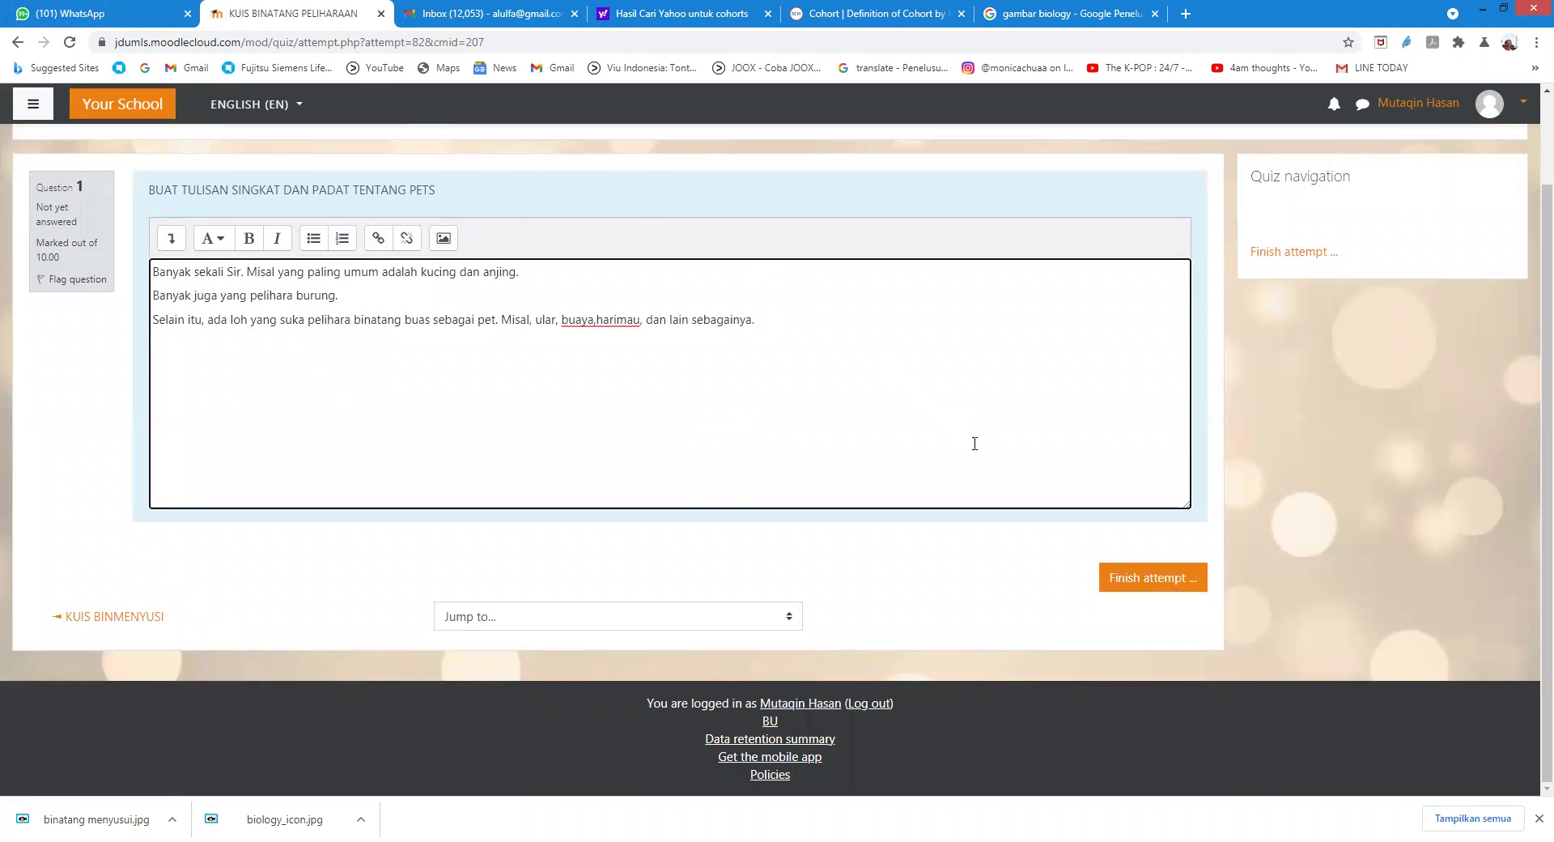
# Step: Finish the attempt and confirm Submit all and finish
pyautogui.click(1126, 575)
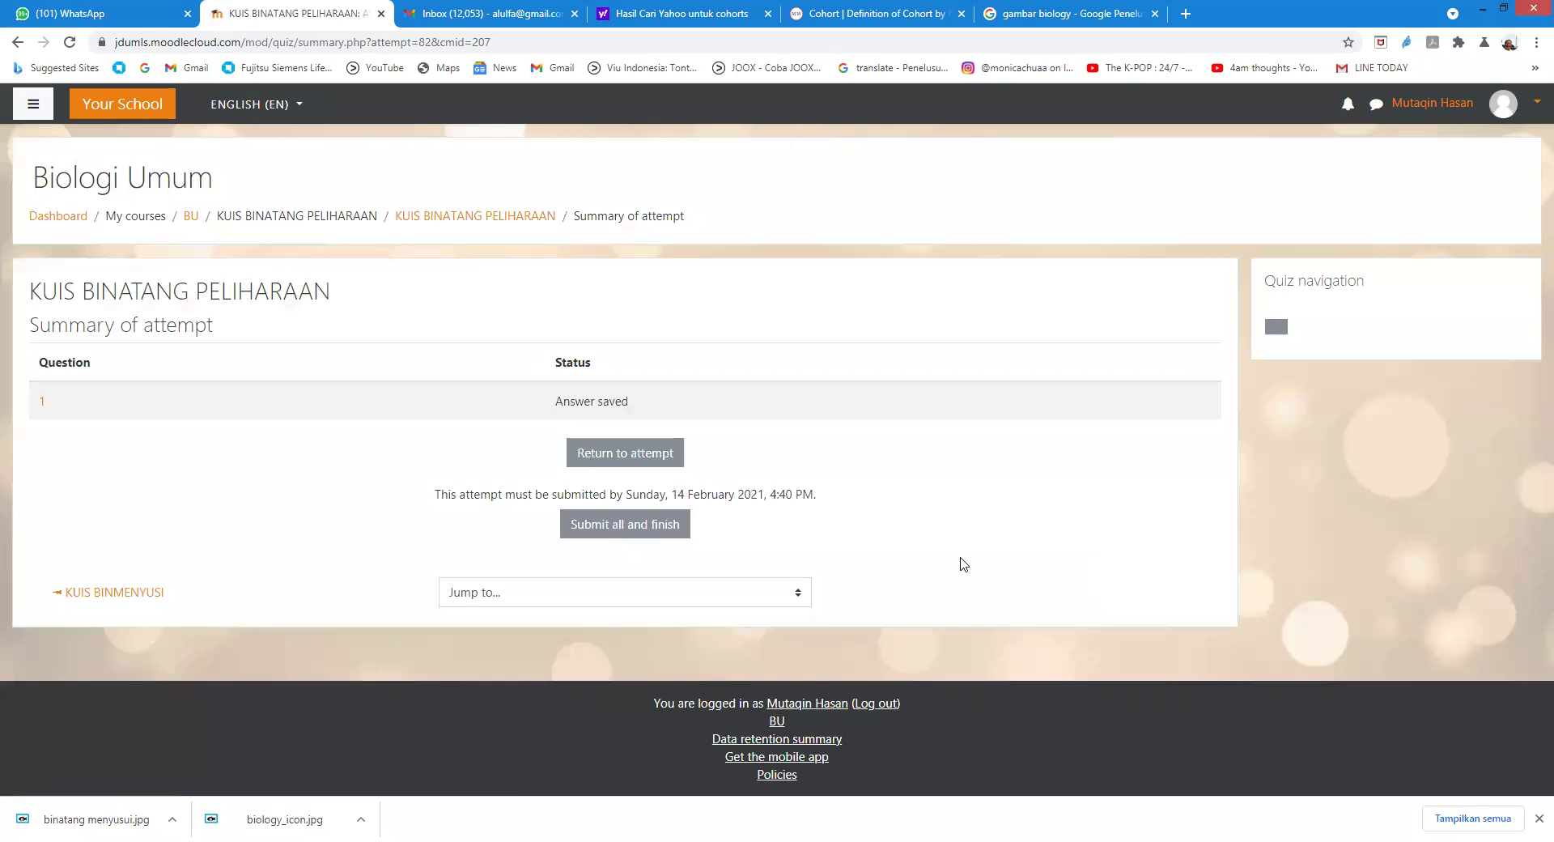
pyautogui.click(615, 528)
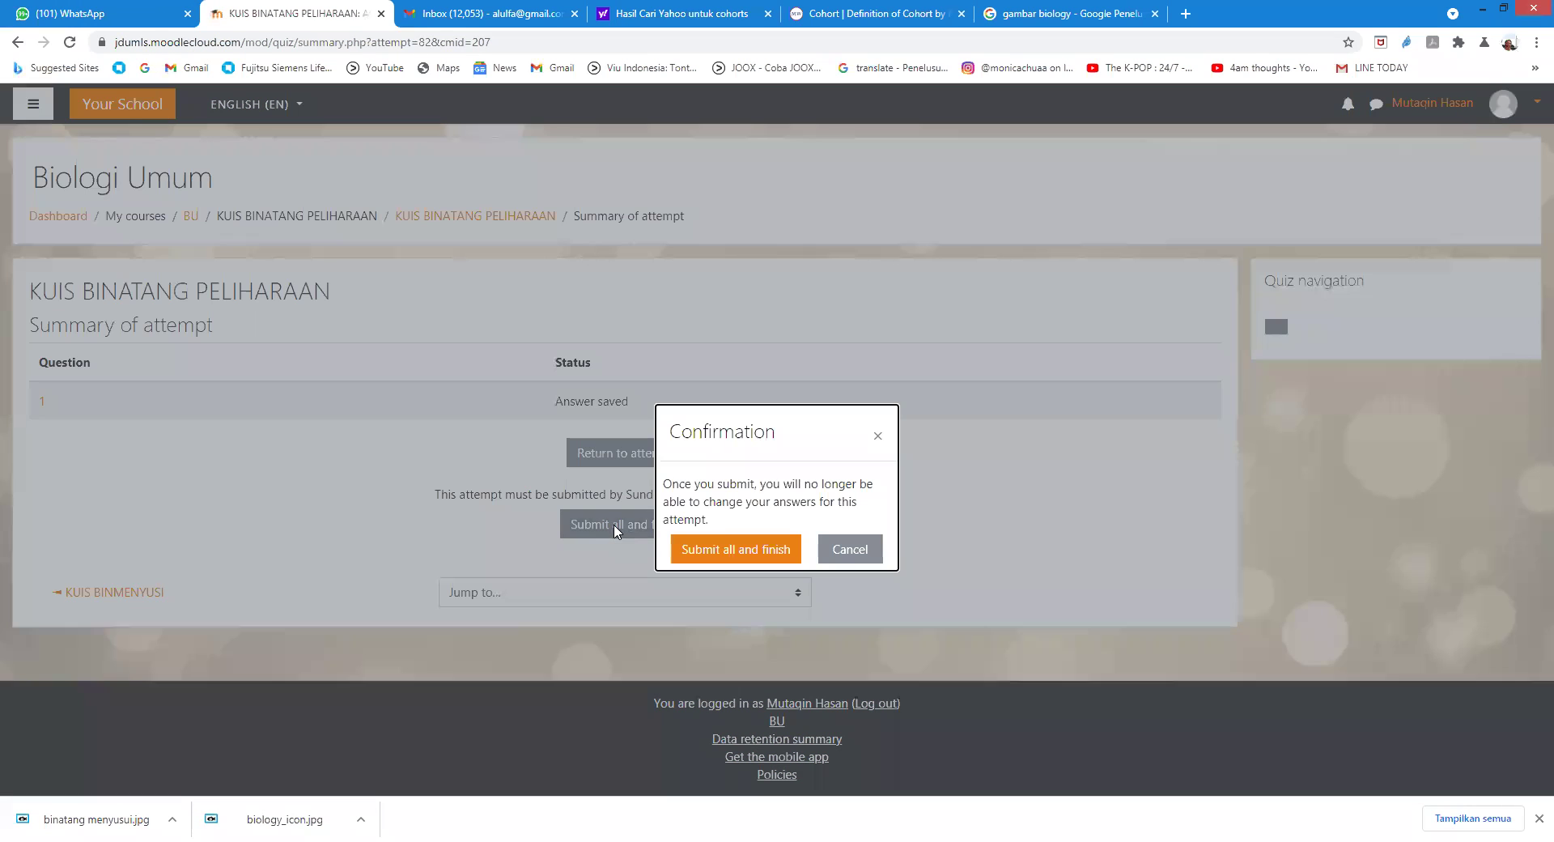
pyautogui.click(726, 550)
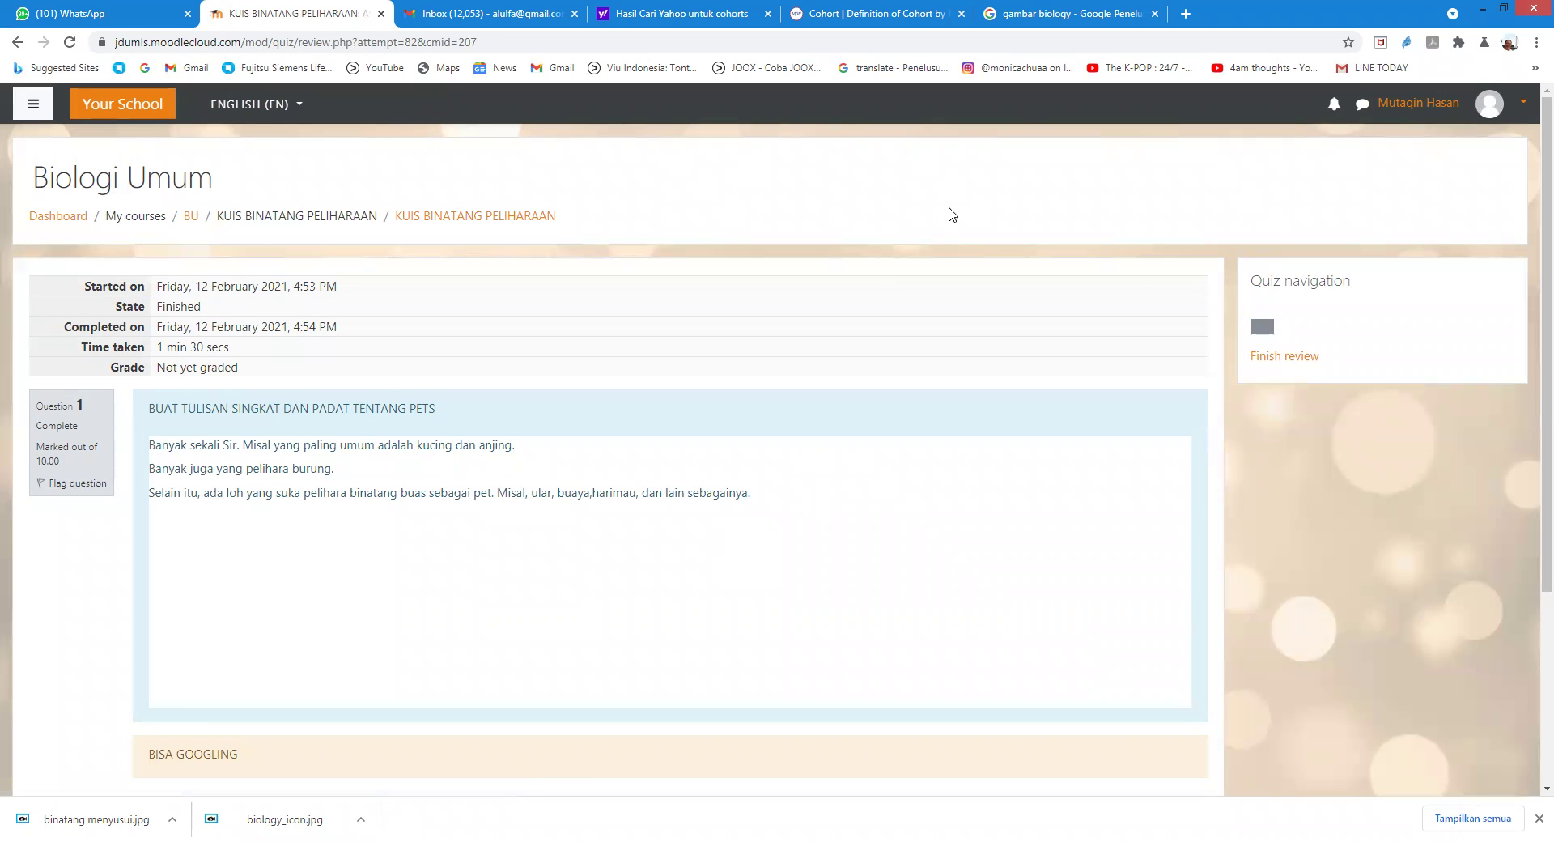
# Step: Log out of the student account and sign in with the saved administrator username and its password
pyautogui.click(1483, 109)
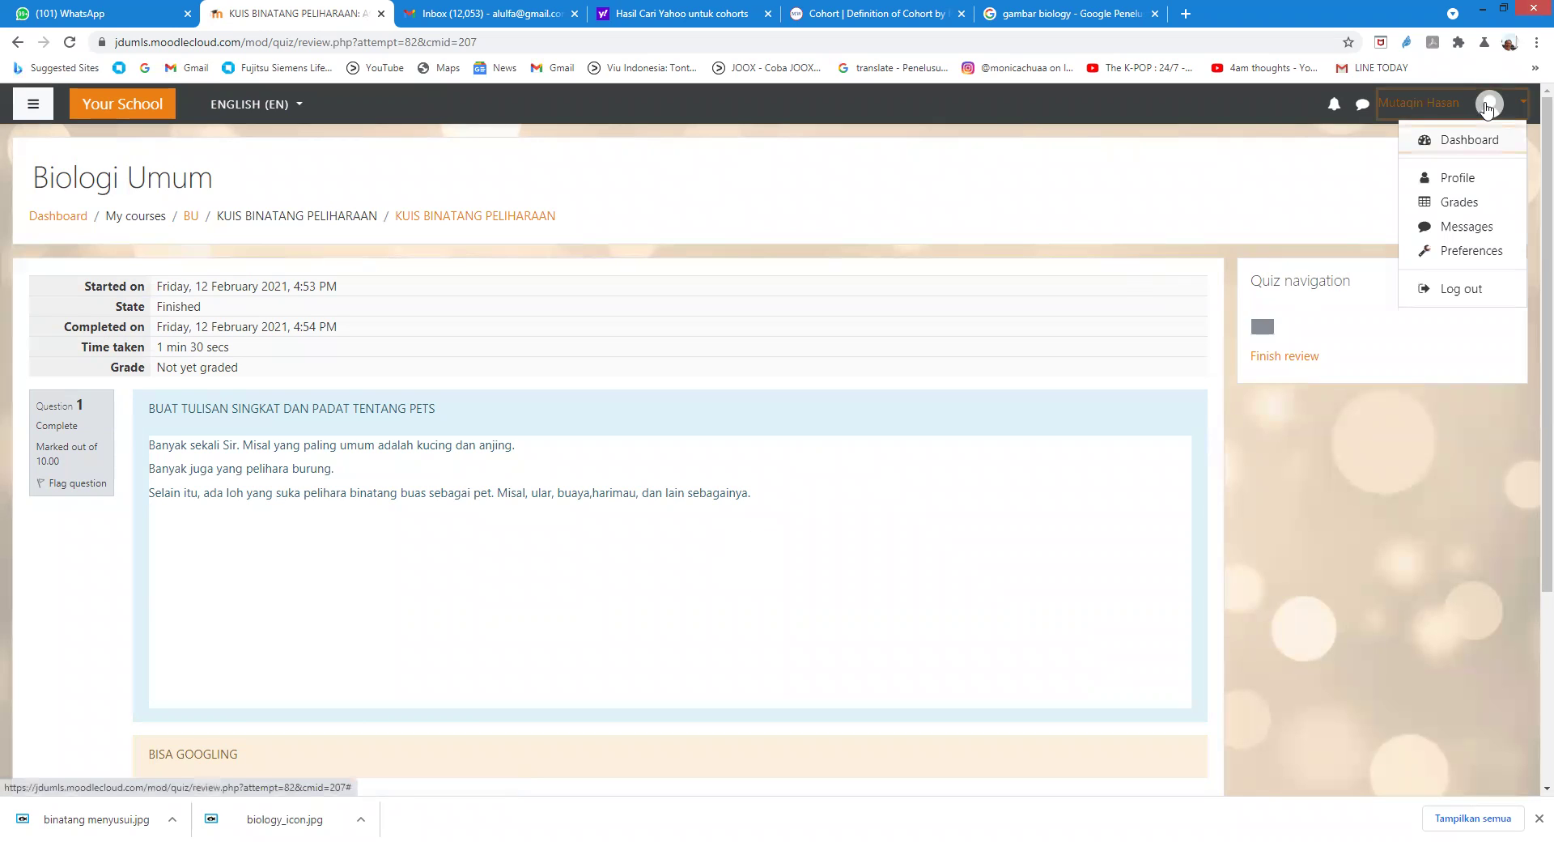
pyautogui.click(1459, 289)
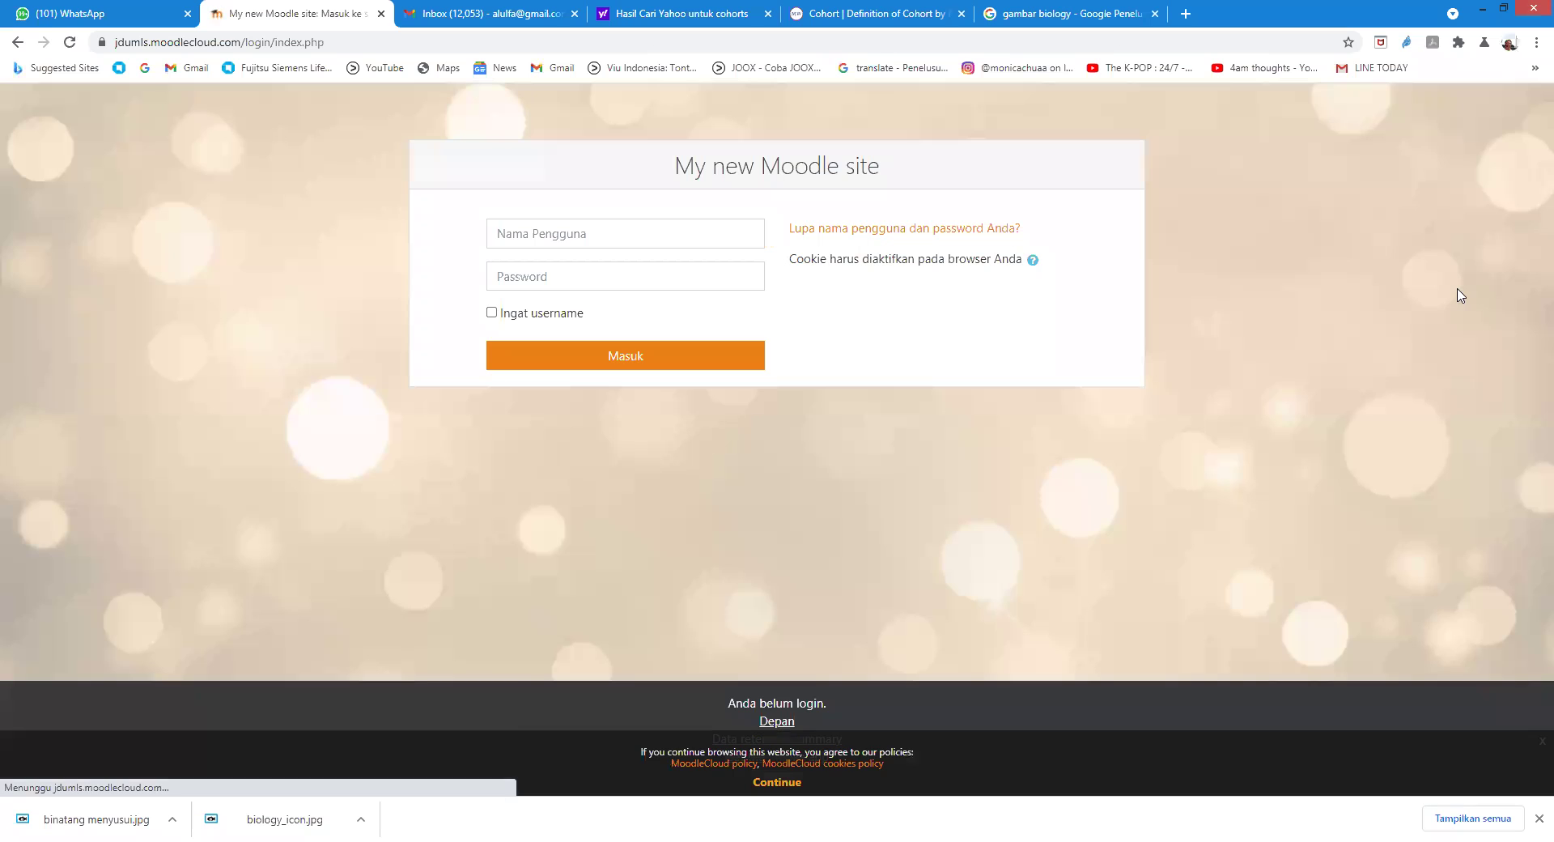
pyautogui.click(634, 236)
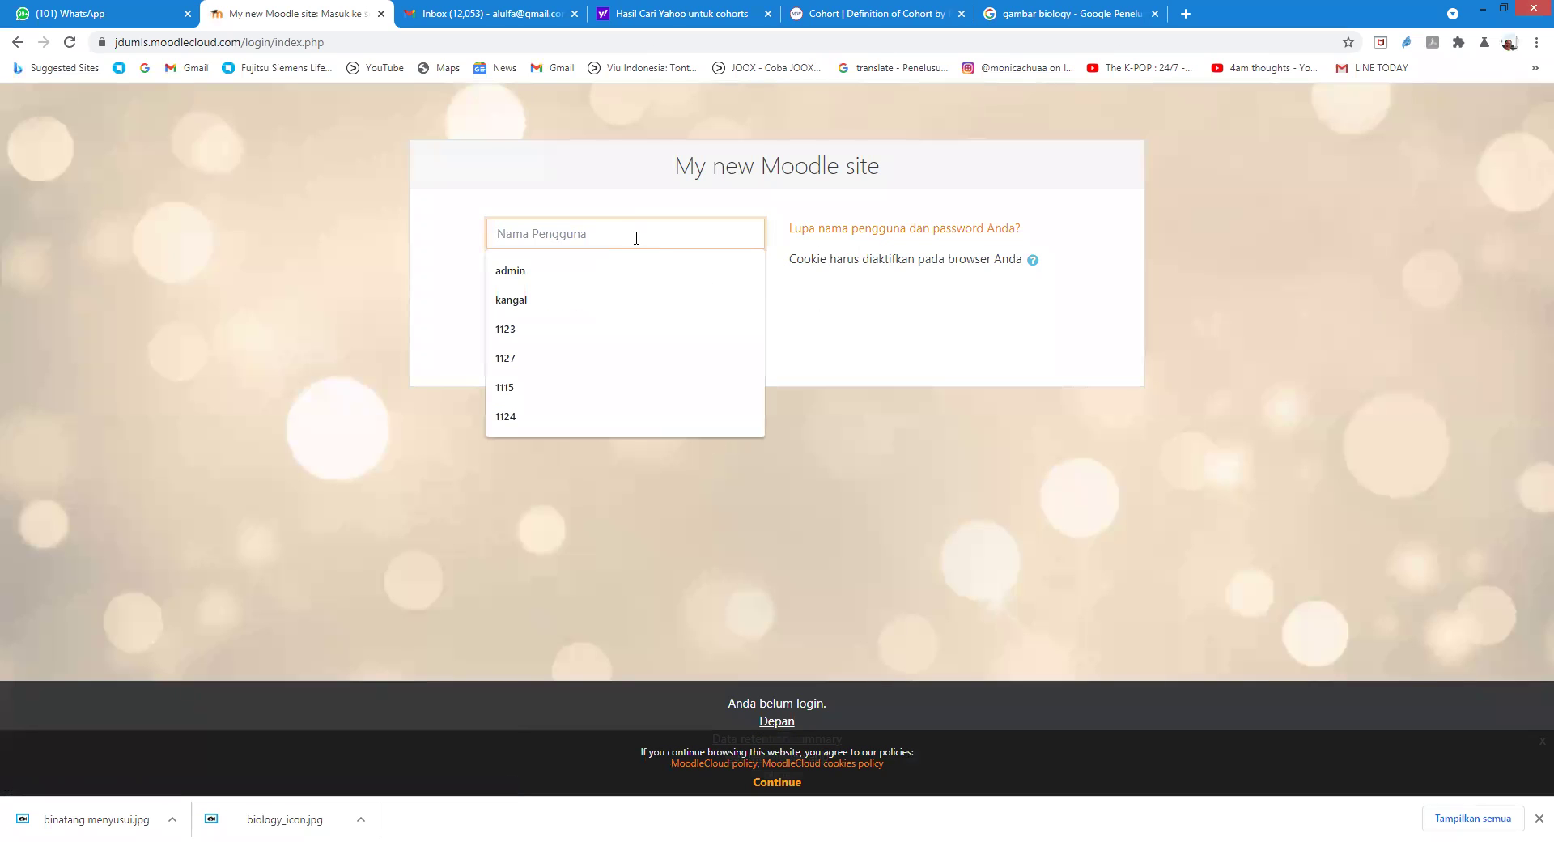
pyautogui.click(530, 273)
pyautogui.click(563, 271)
pyautogui.write('****')
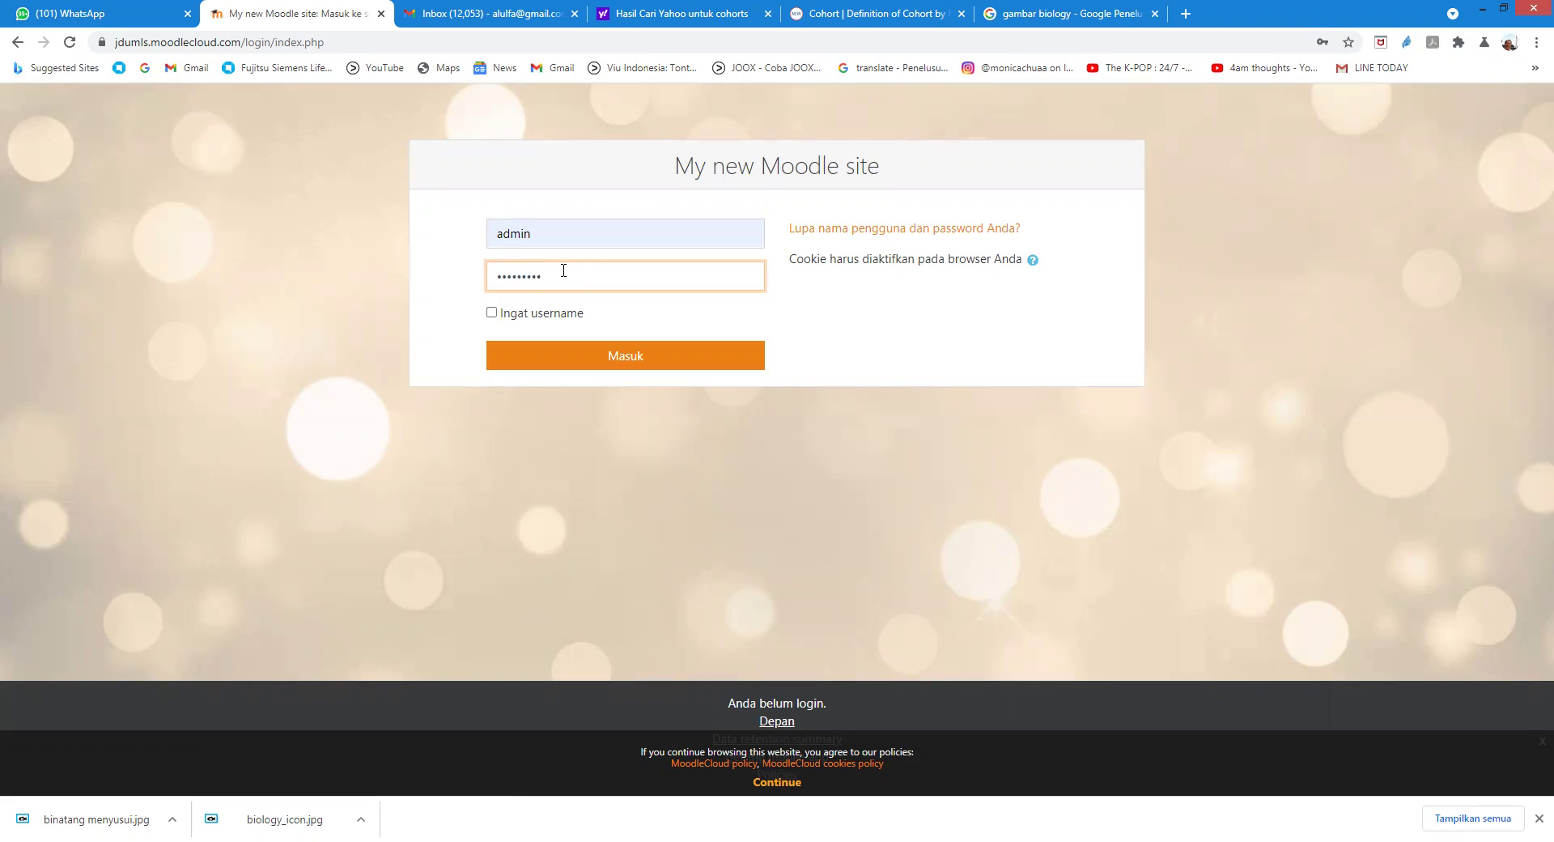
pyautogui.write('******')
pyautogui.press('Return')
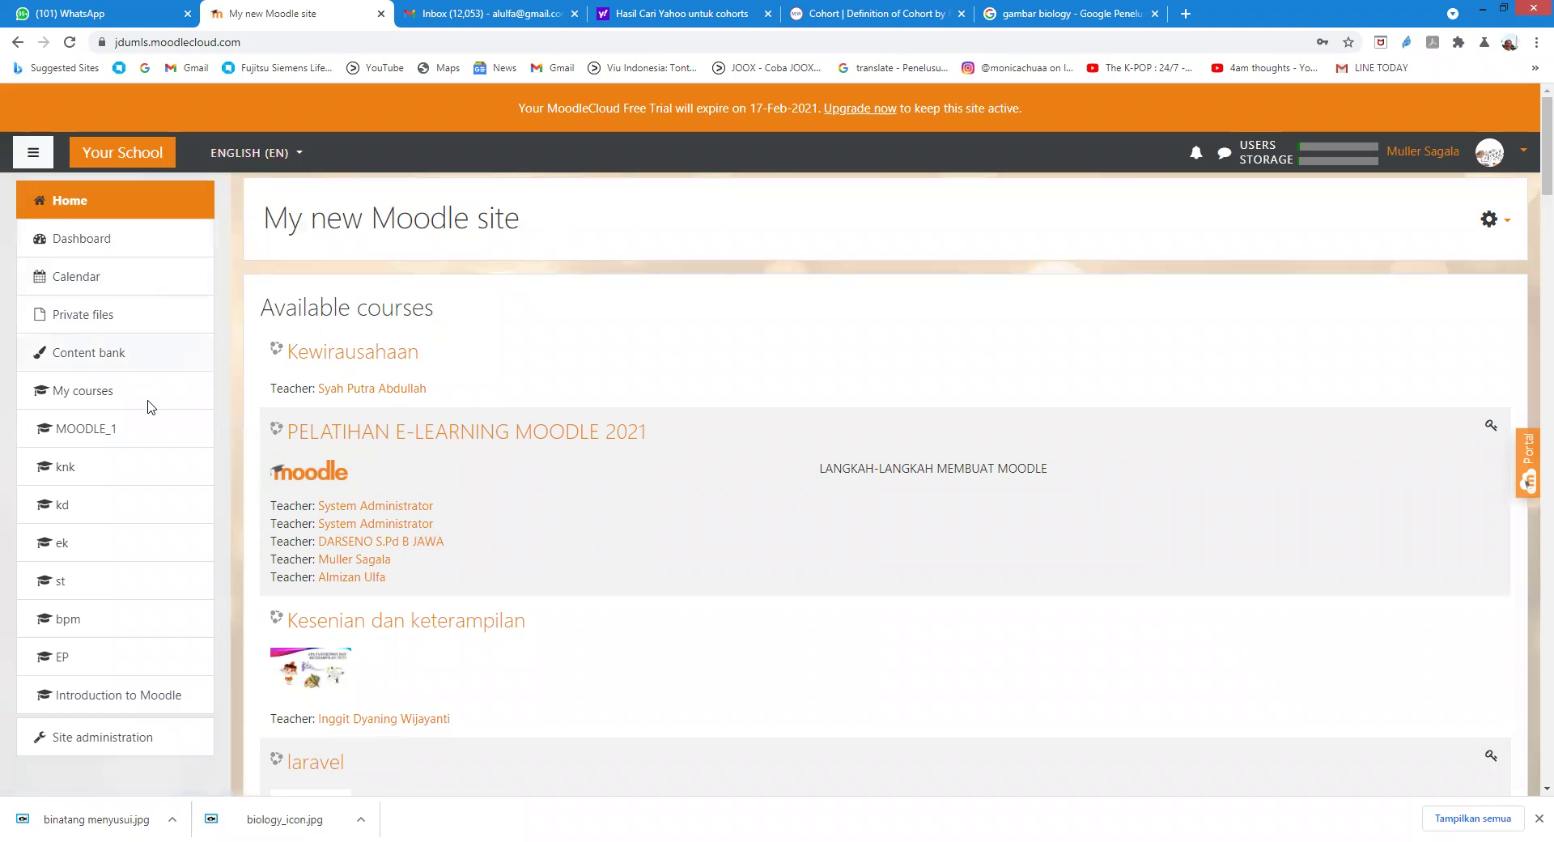
# Step: Open Biologi Umum, then the KUIS BINATANG PELIHARAAN quiz's Attempts: 3 report
pyautogui.scroll(-20, 435, 486)
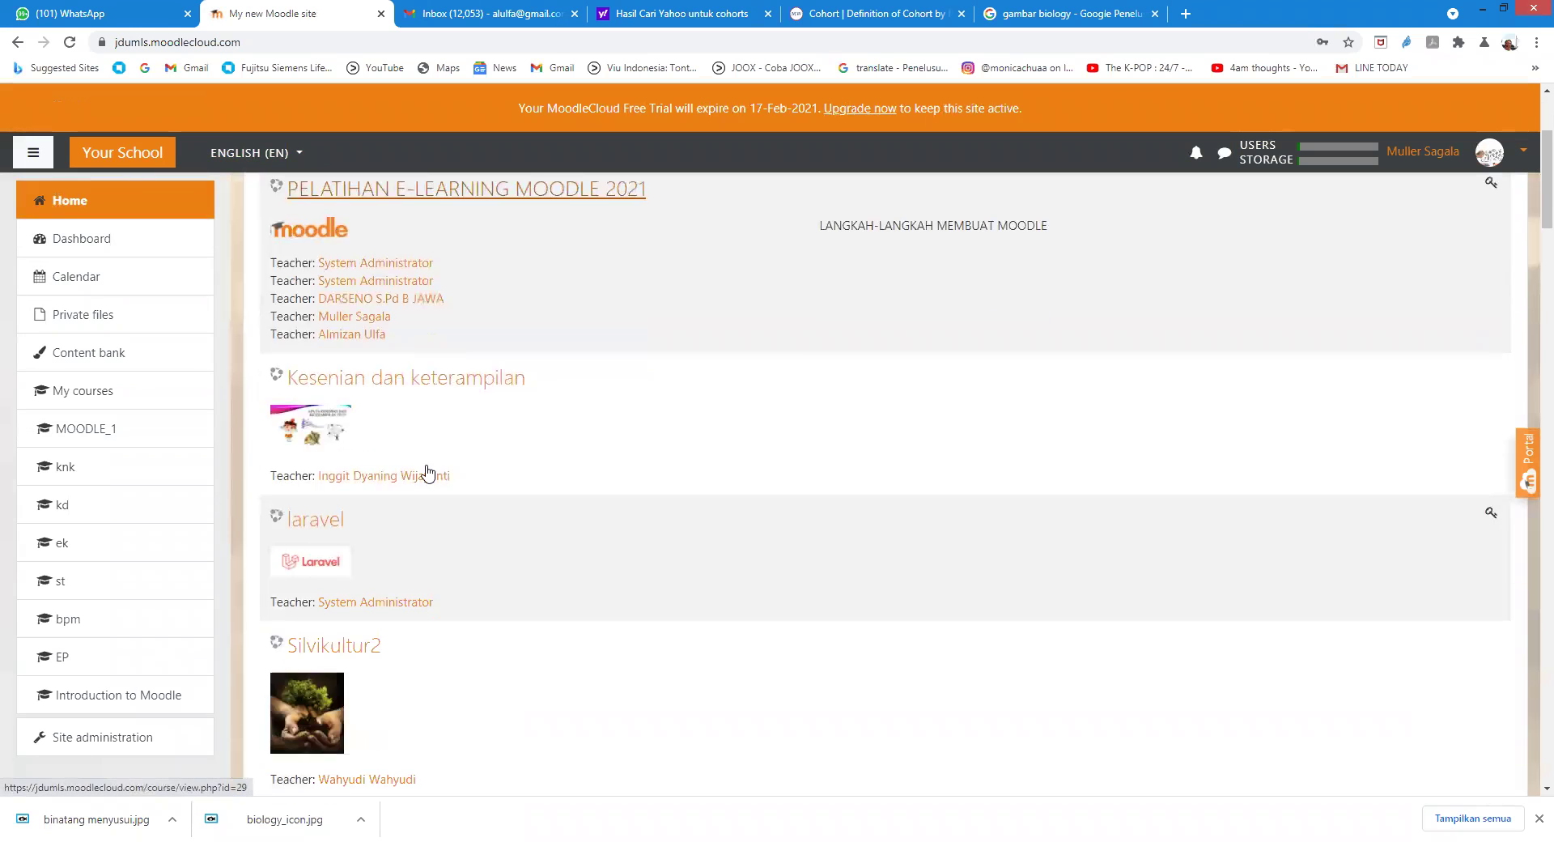
pyautogui.scroll(-18, 432, 540)
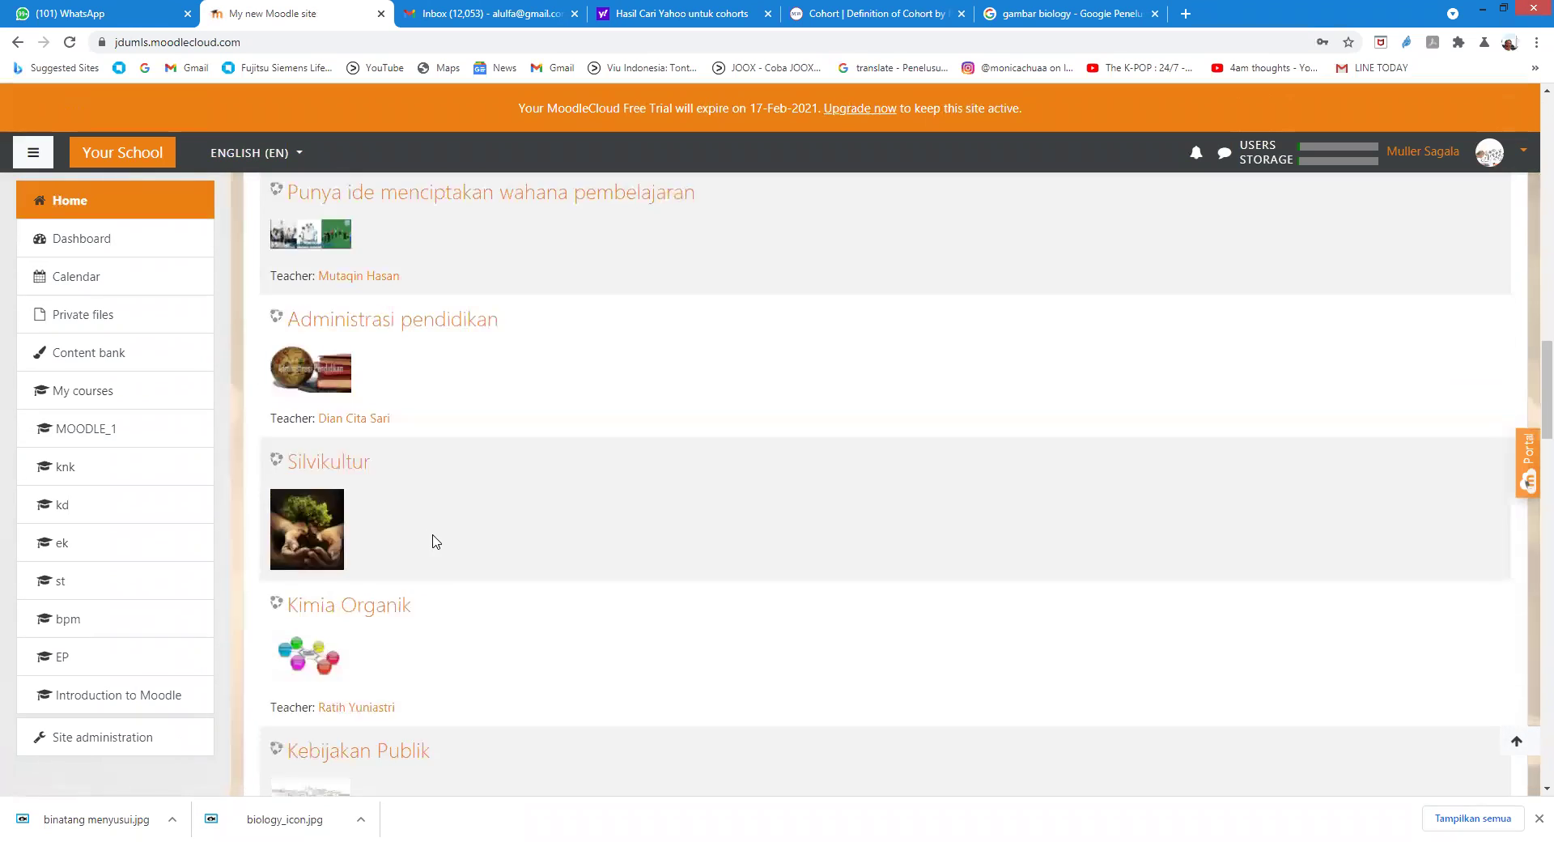
pyautogui.scroll(-12, 435, 549)
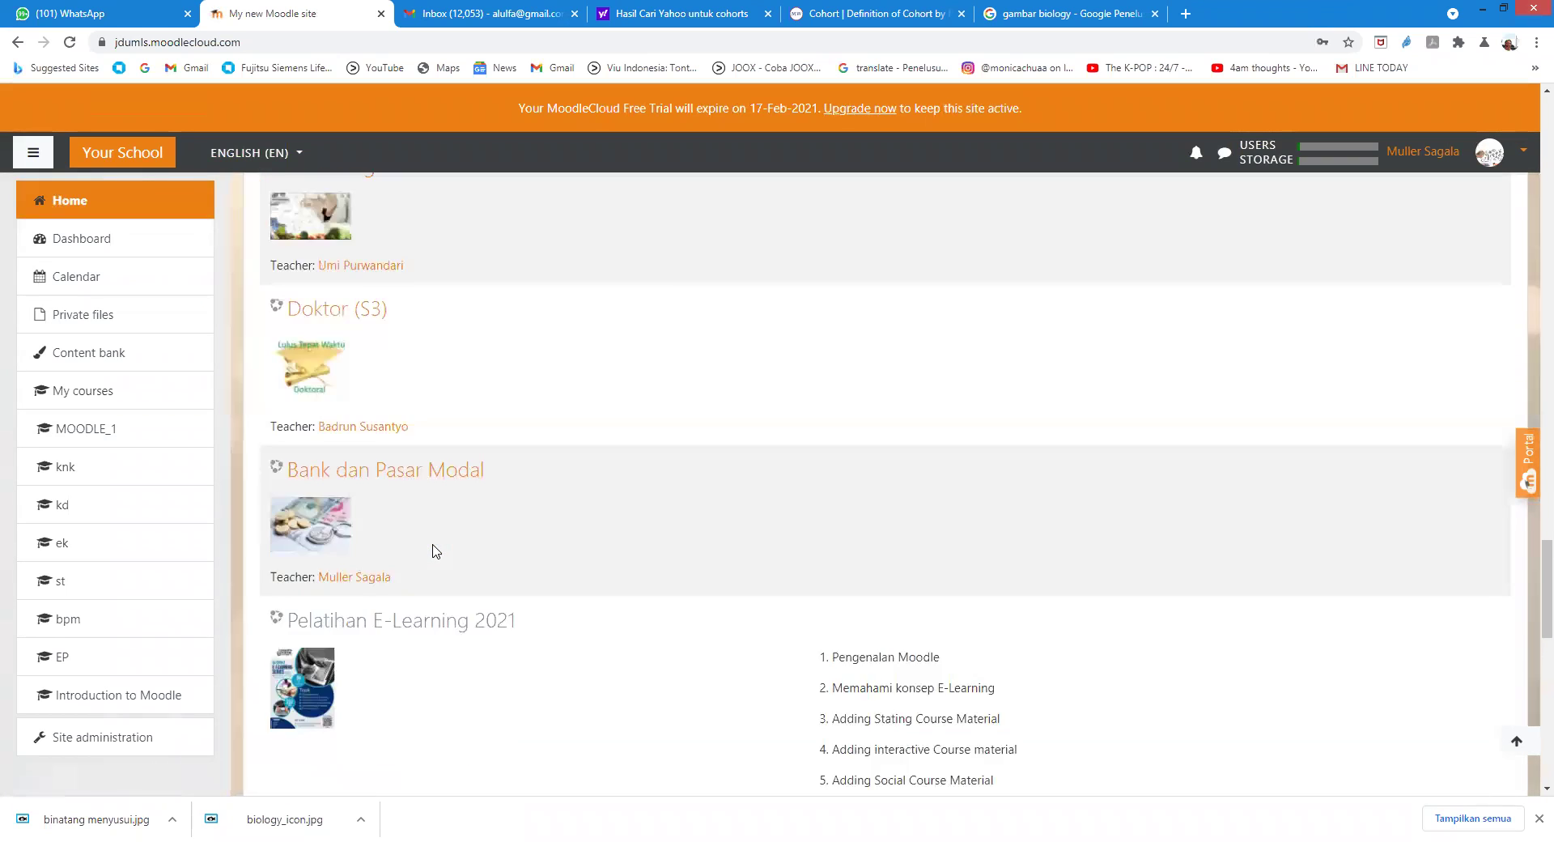
pyautogui.scroll(2, 347, 430)
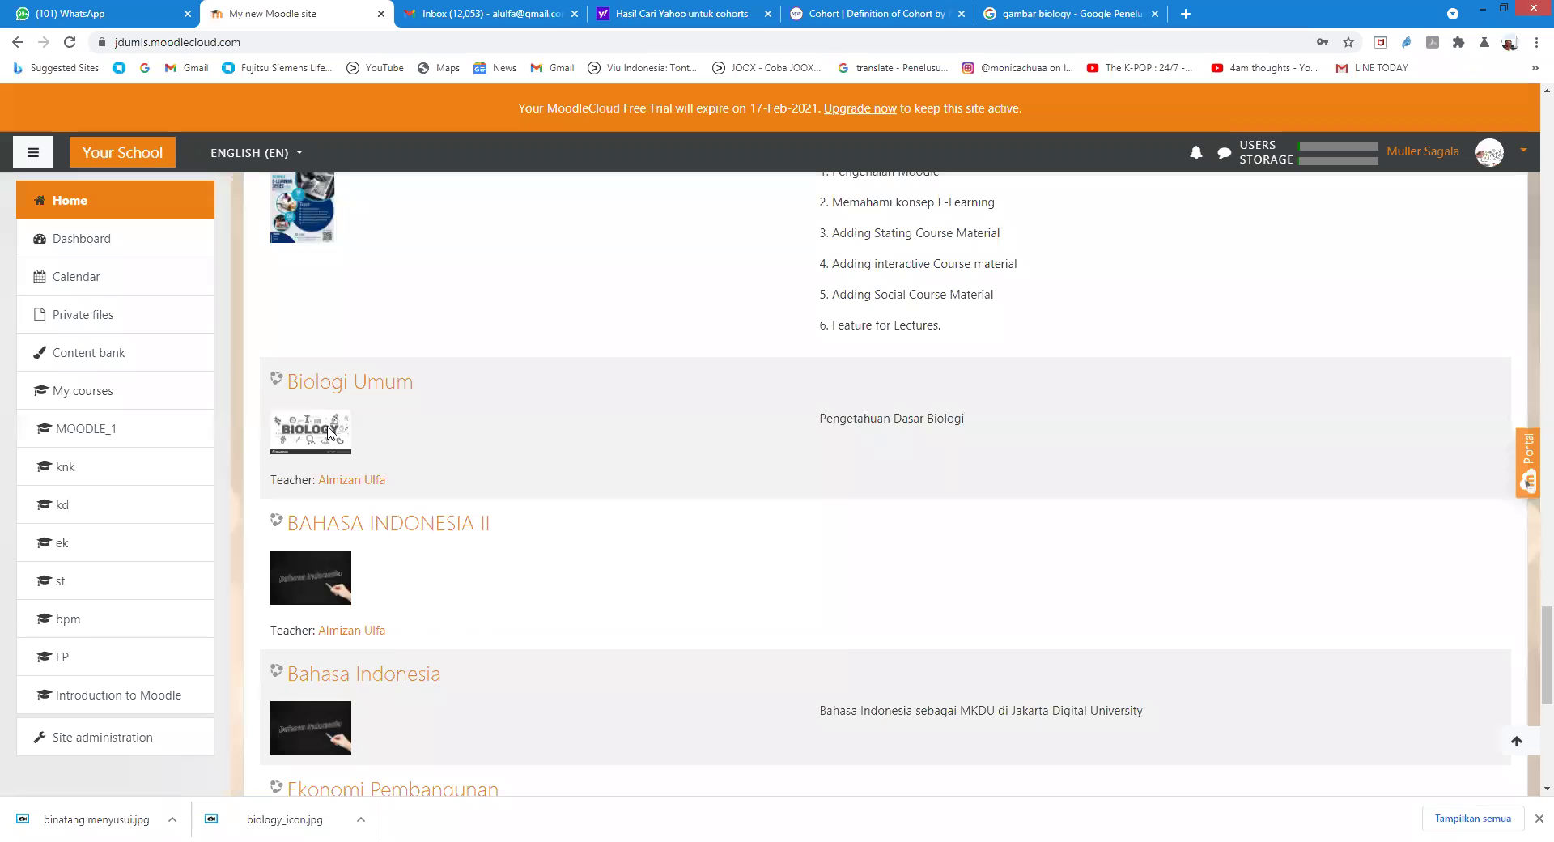
pyautogui.click(322, 383)
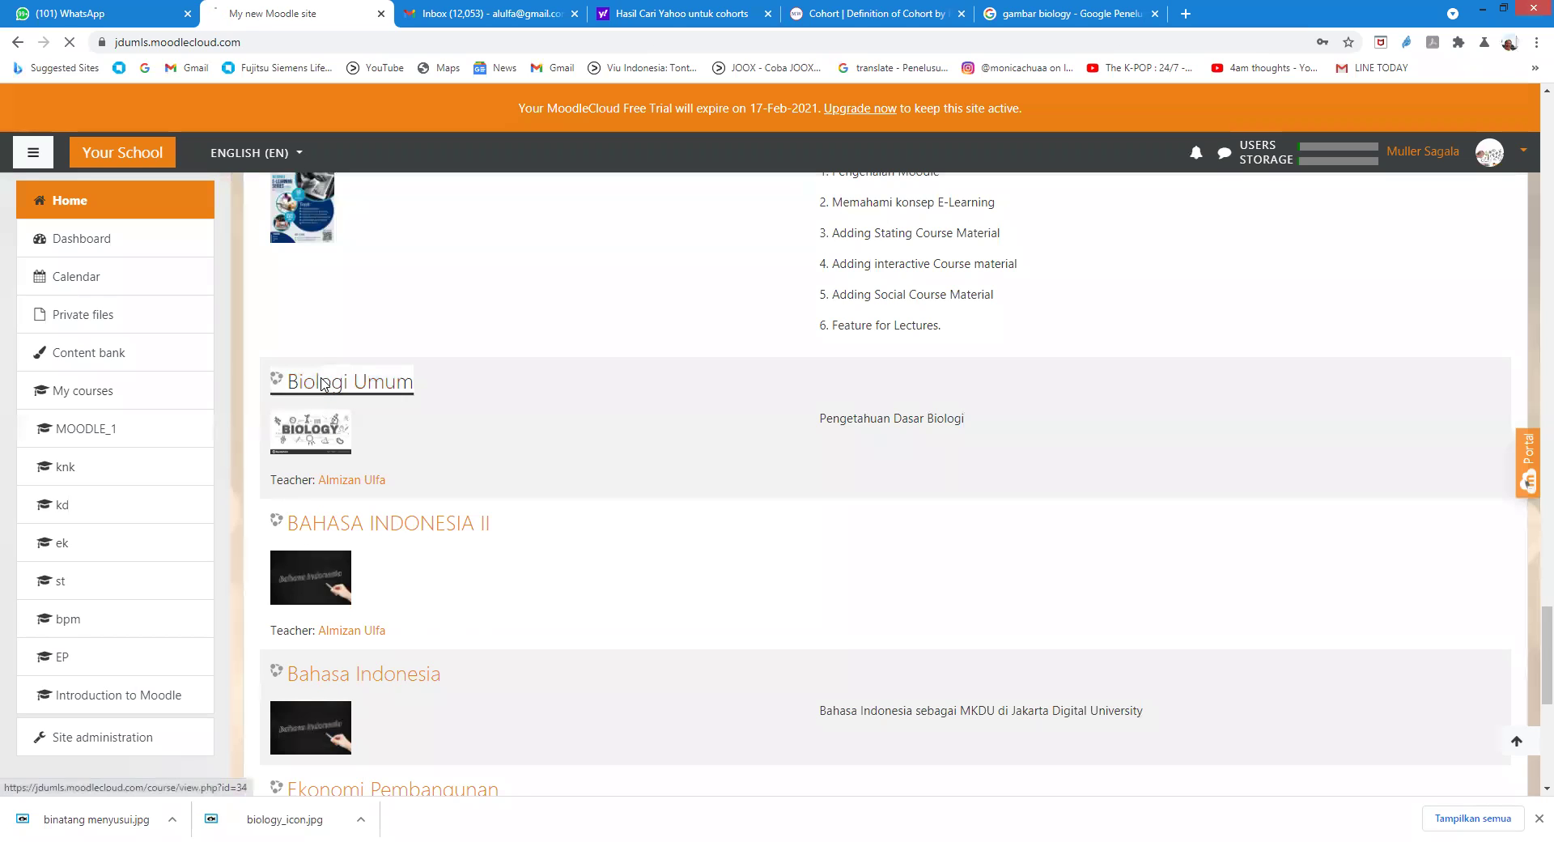
pyautogui.scroll(-3, 607, 485)
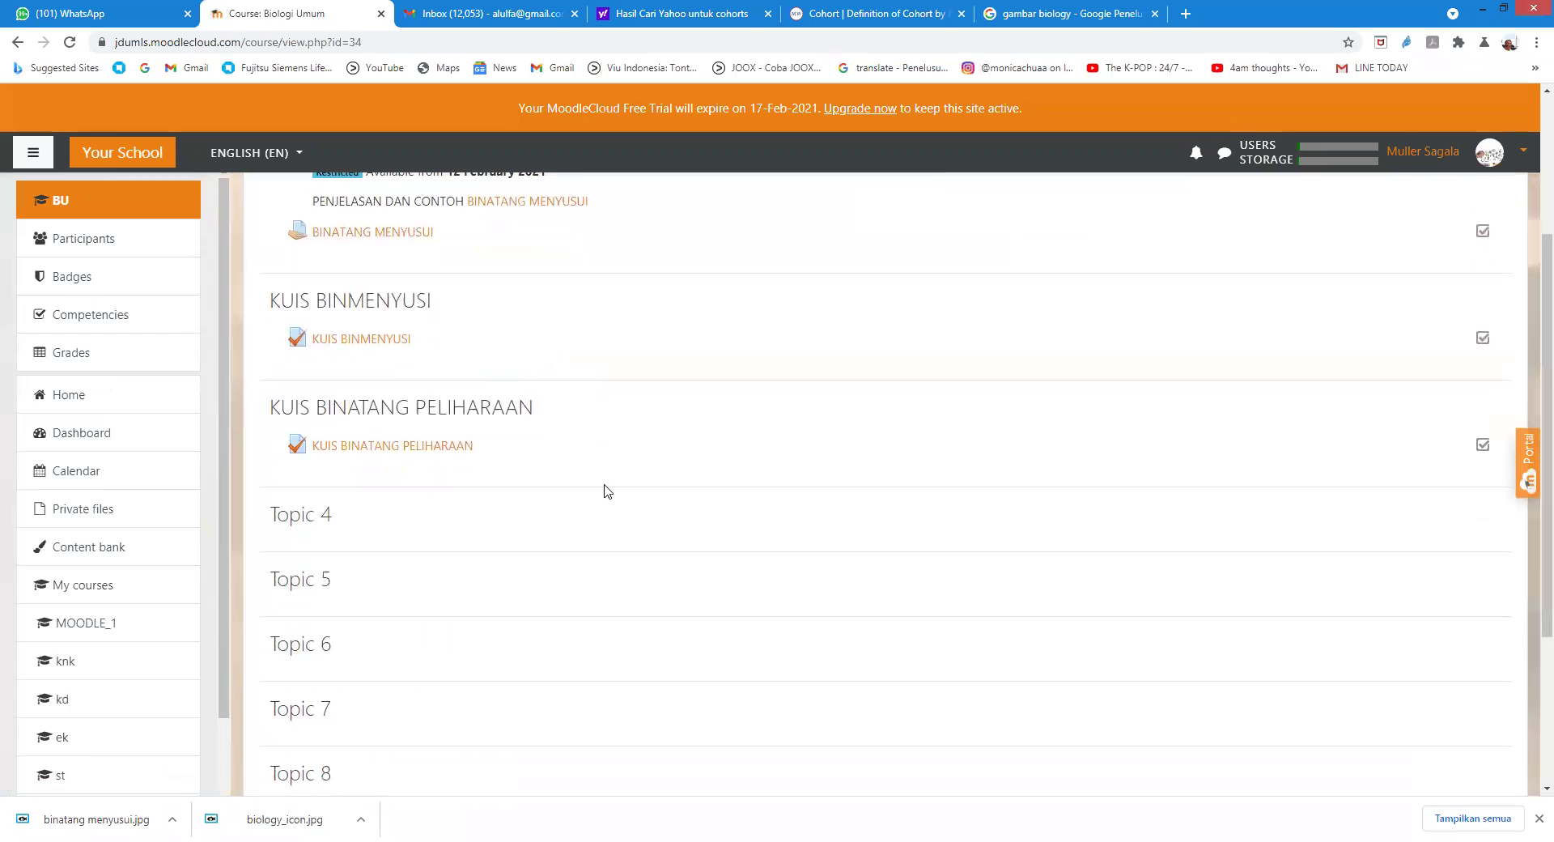
pyautogui.click(437, 447)
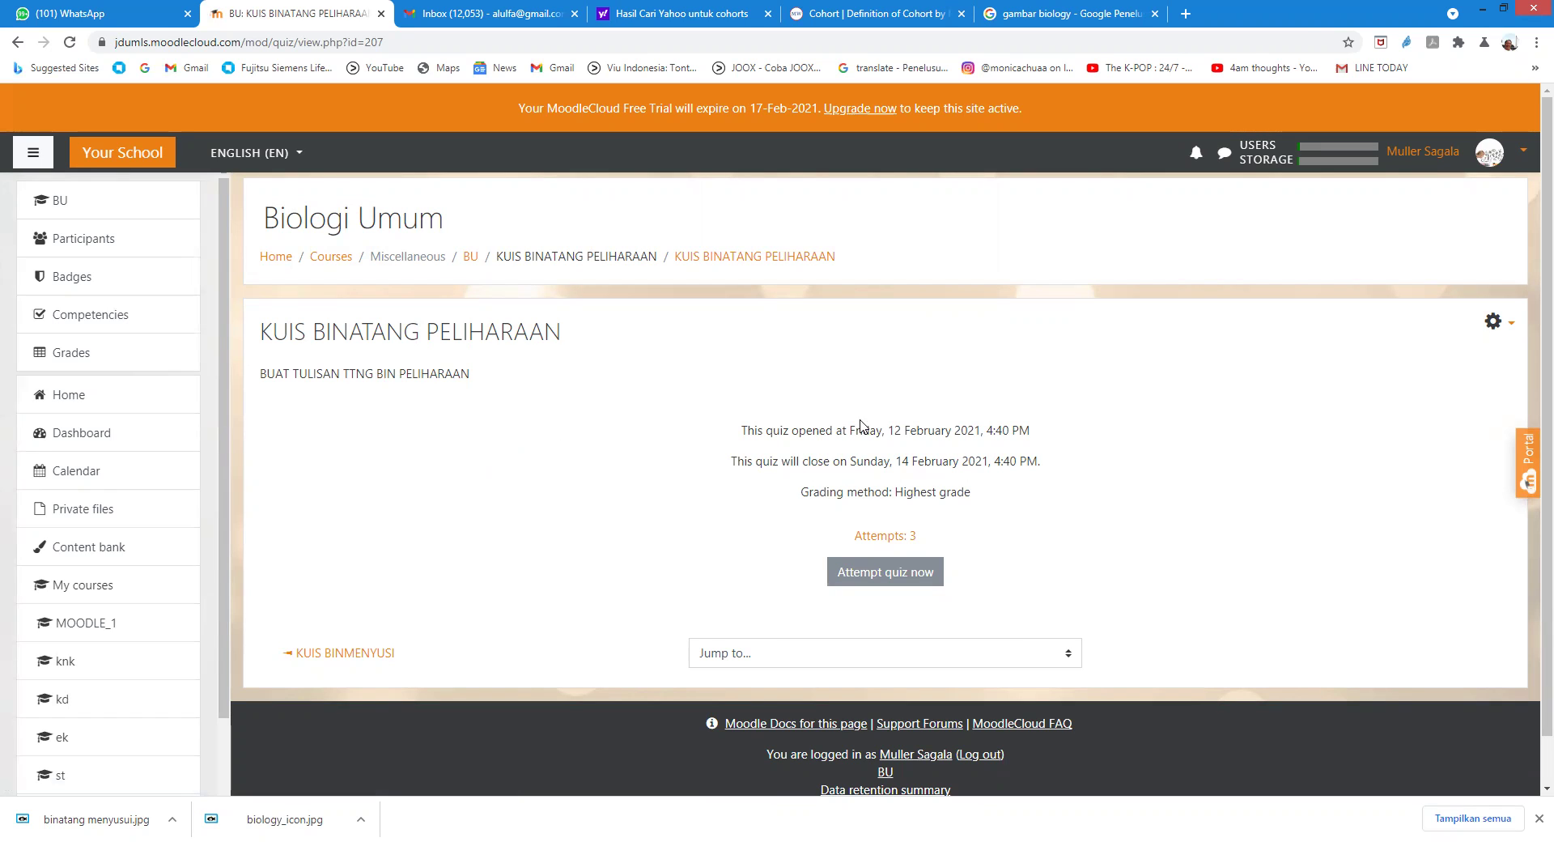
pyautogui.click(881, 538)
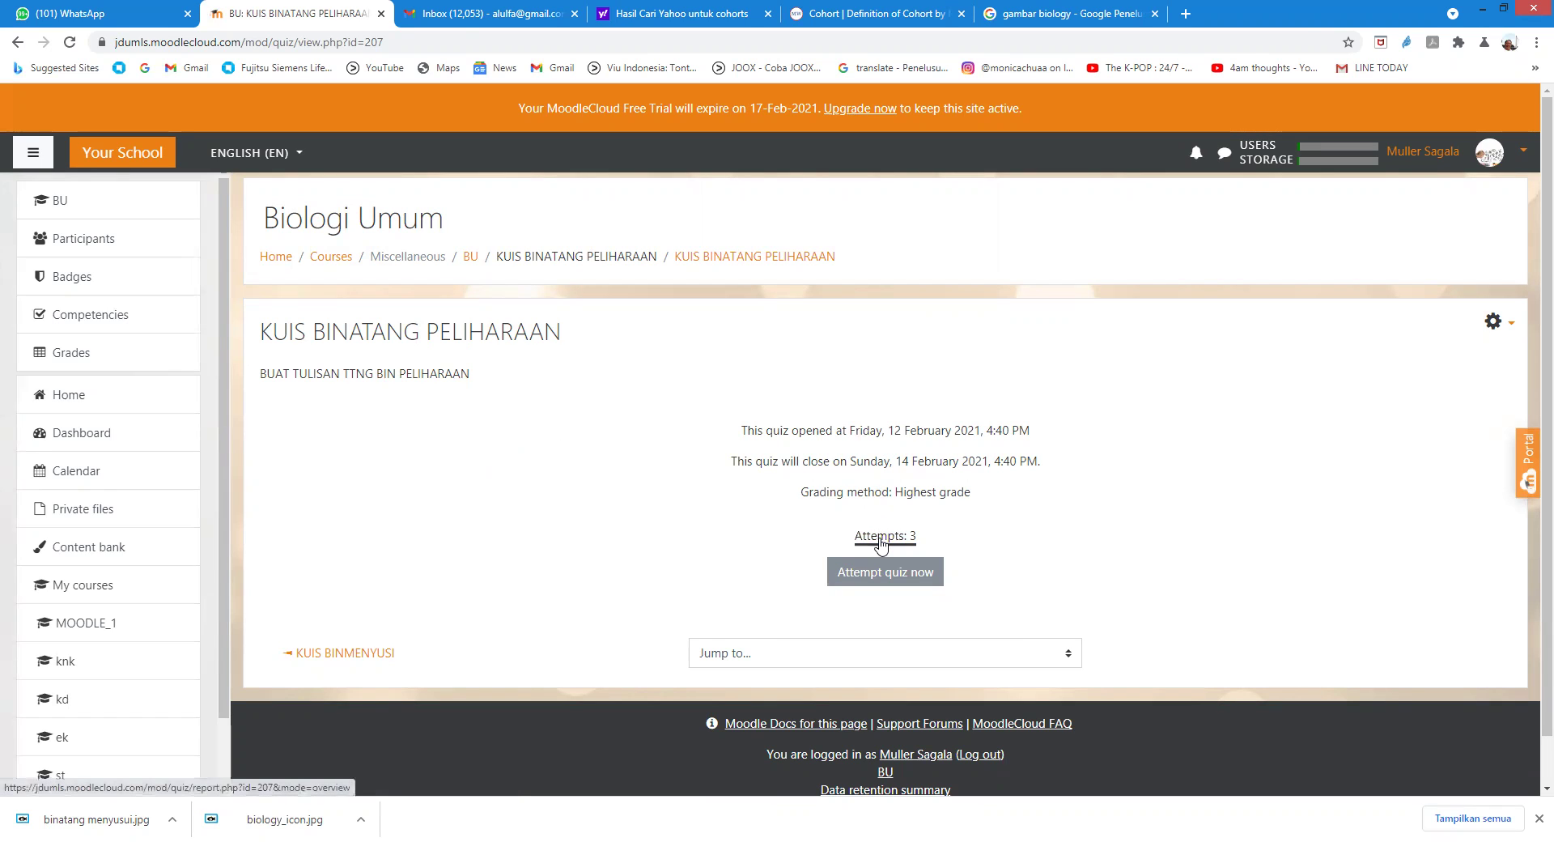
# Step: Open the last student's Not yet graded attempt and review its answer and response history
pyautogui.scroll(-7, 886, 534)
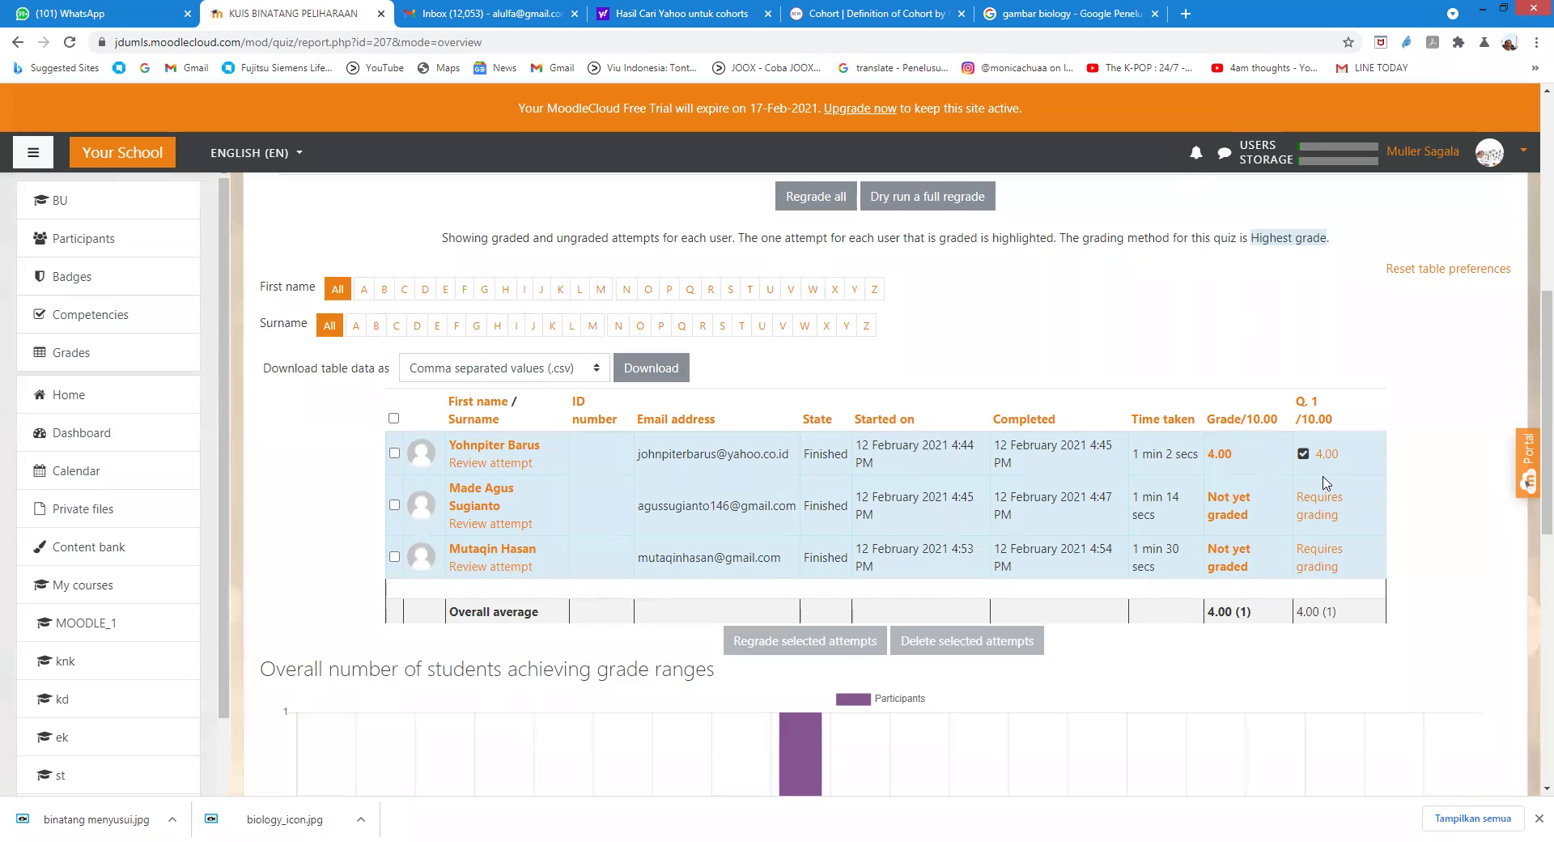
pyautogui.click(1229, 558)
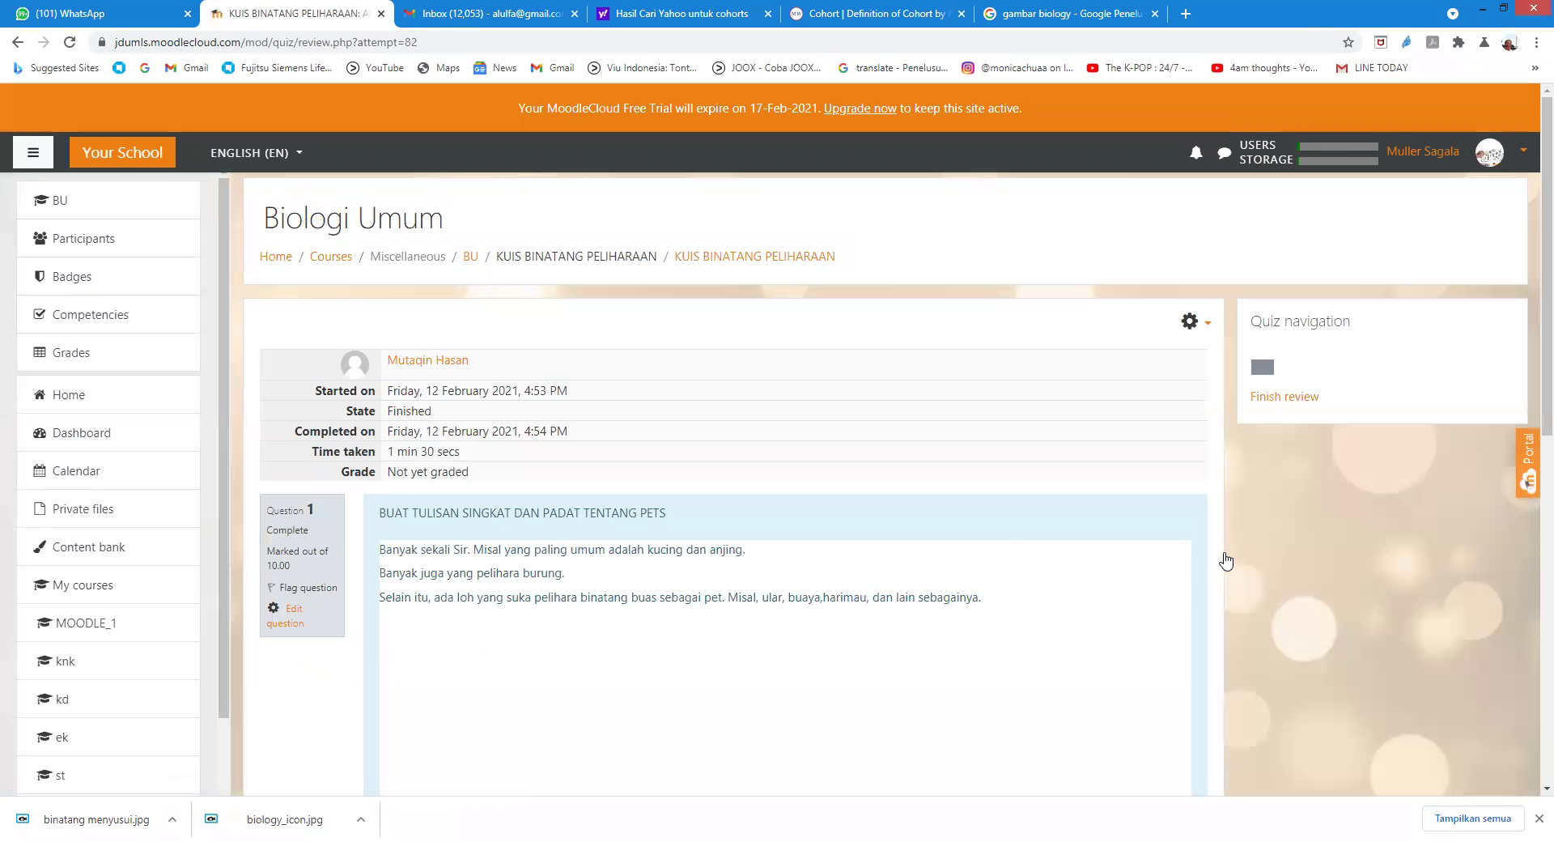
pyautogui.scroll(-8, 751, 492)
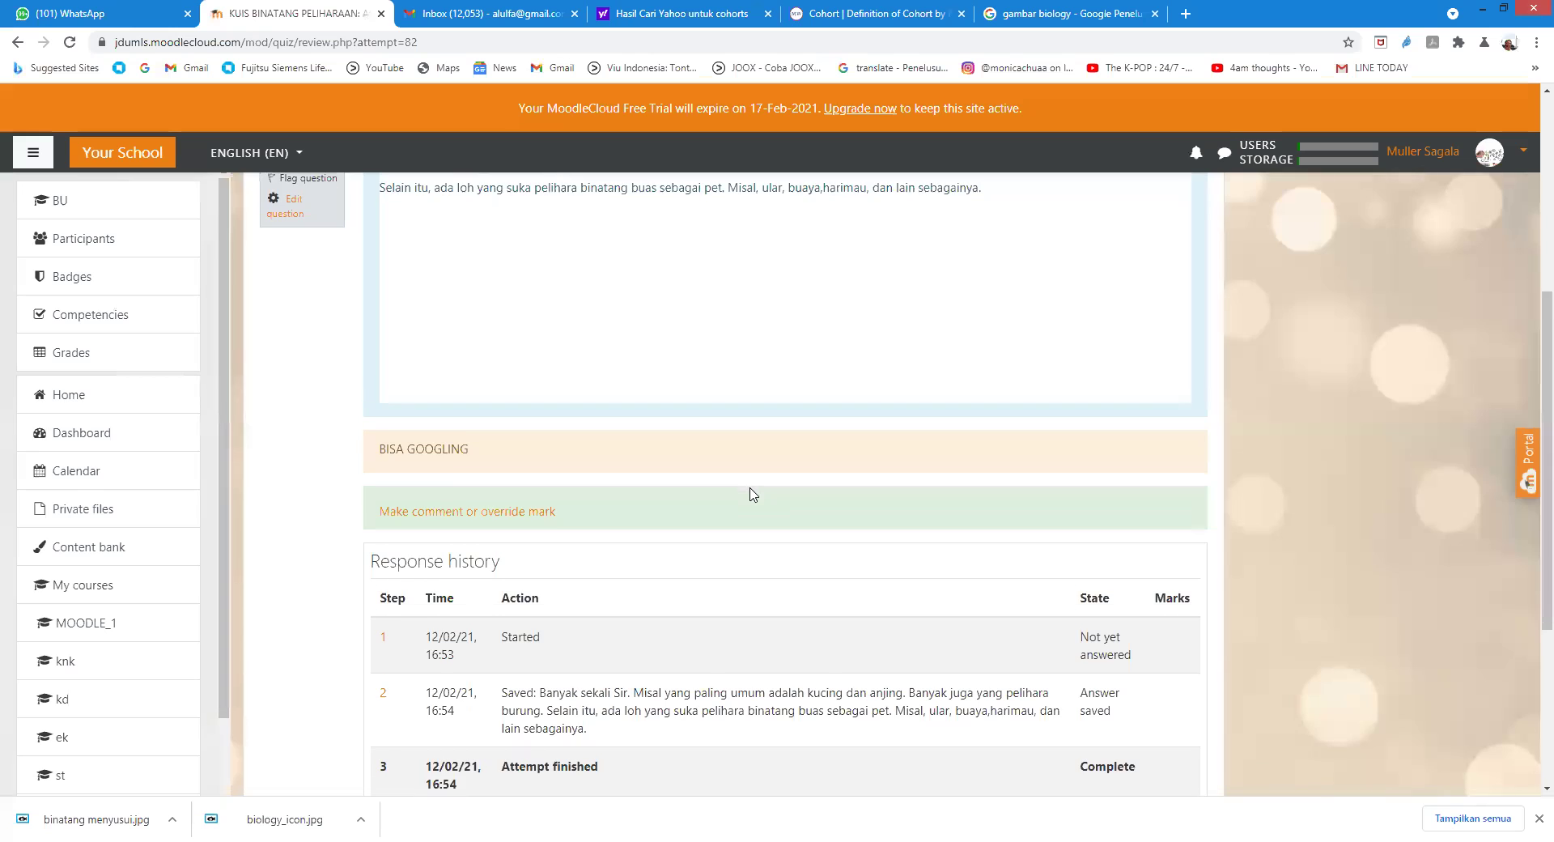
pyautogui.scroll(-2, 749, 492)
pyautogui.scroll(2, 555, 451)
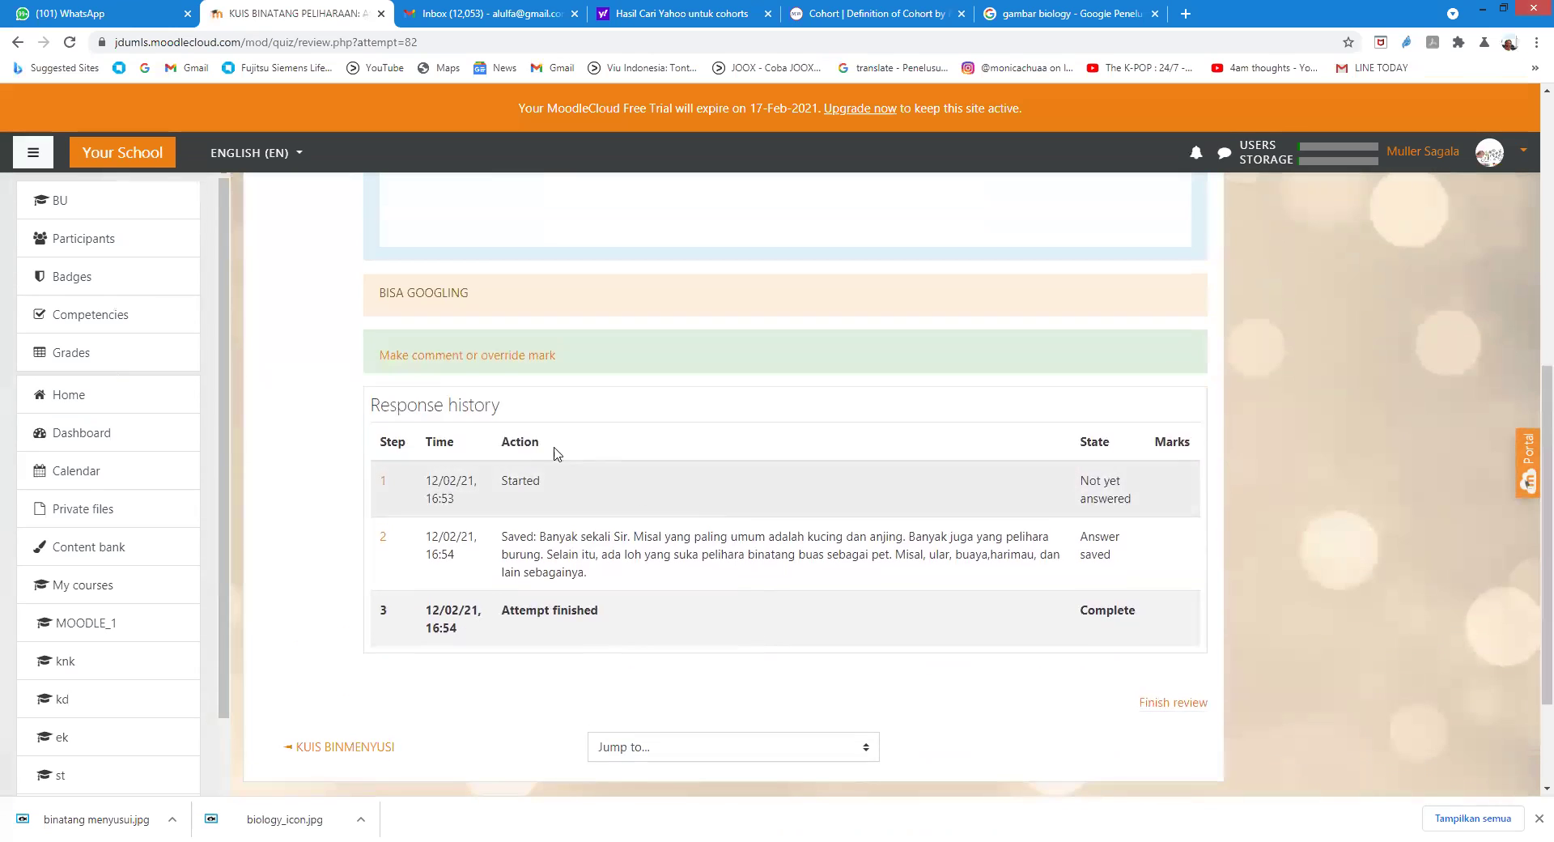
# Step: Override the essay's mark to 8 out of 10 with comment 'bagus', then return to the attempts report
pyautogui.click(444, 356)
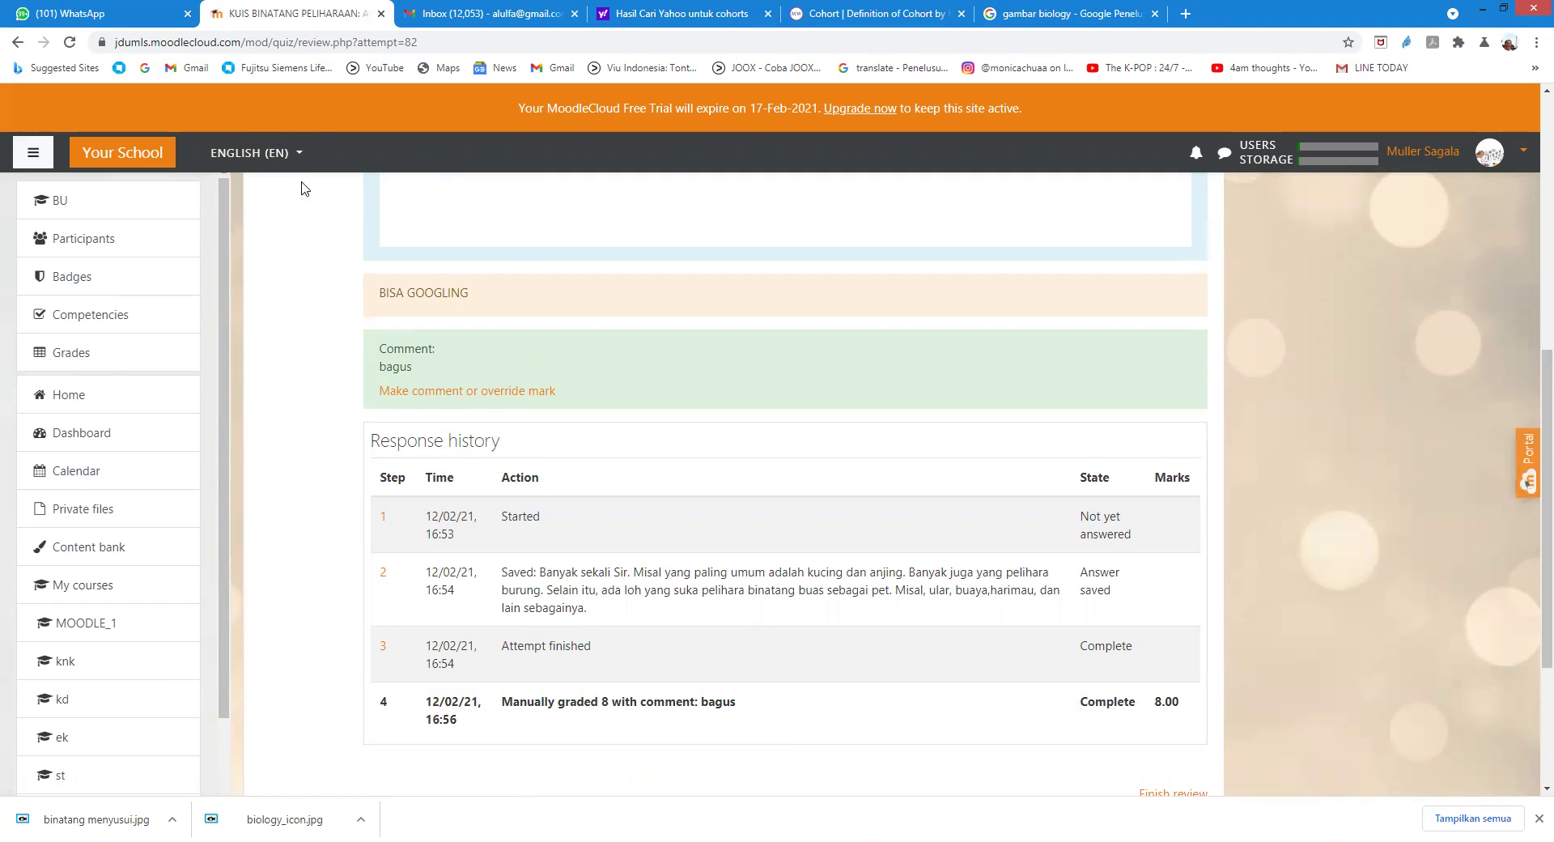
pyautogui.scroll(-3, 694, 335)
pyautogui.scroll(6, 699, 323)
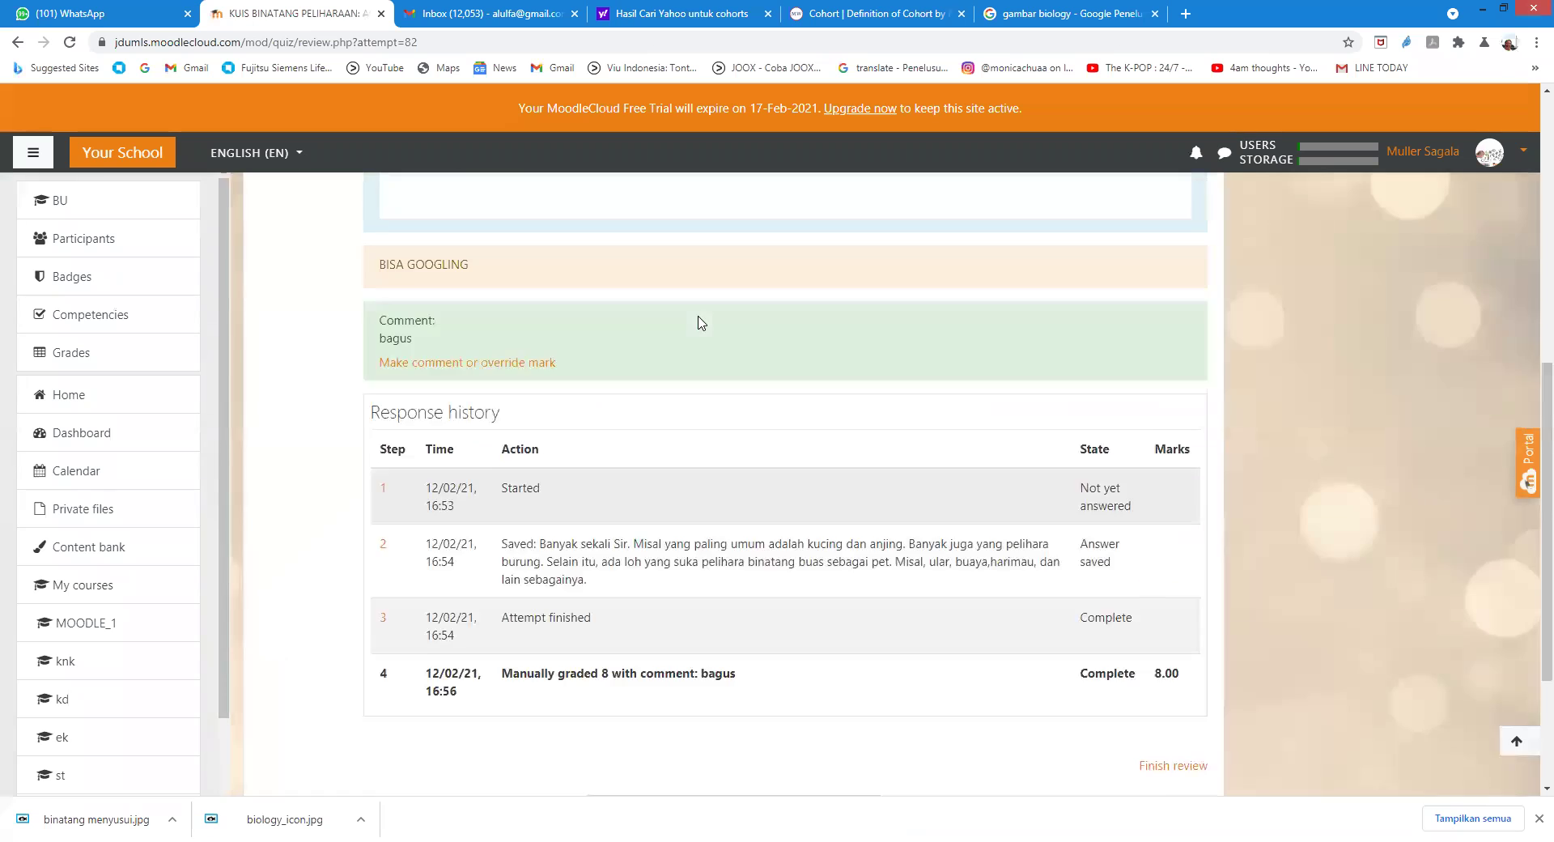
pyautogui.scroll(4, 700, 322)
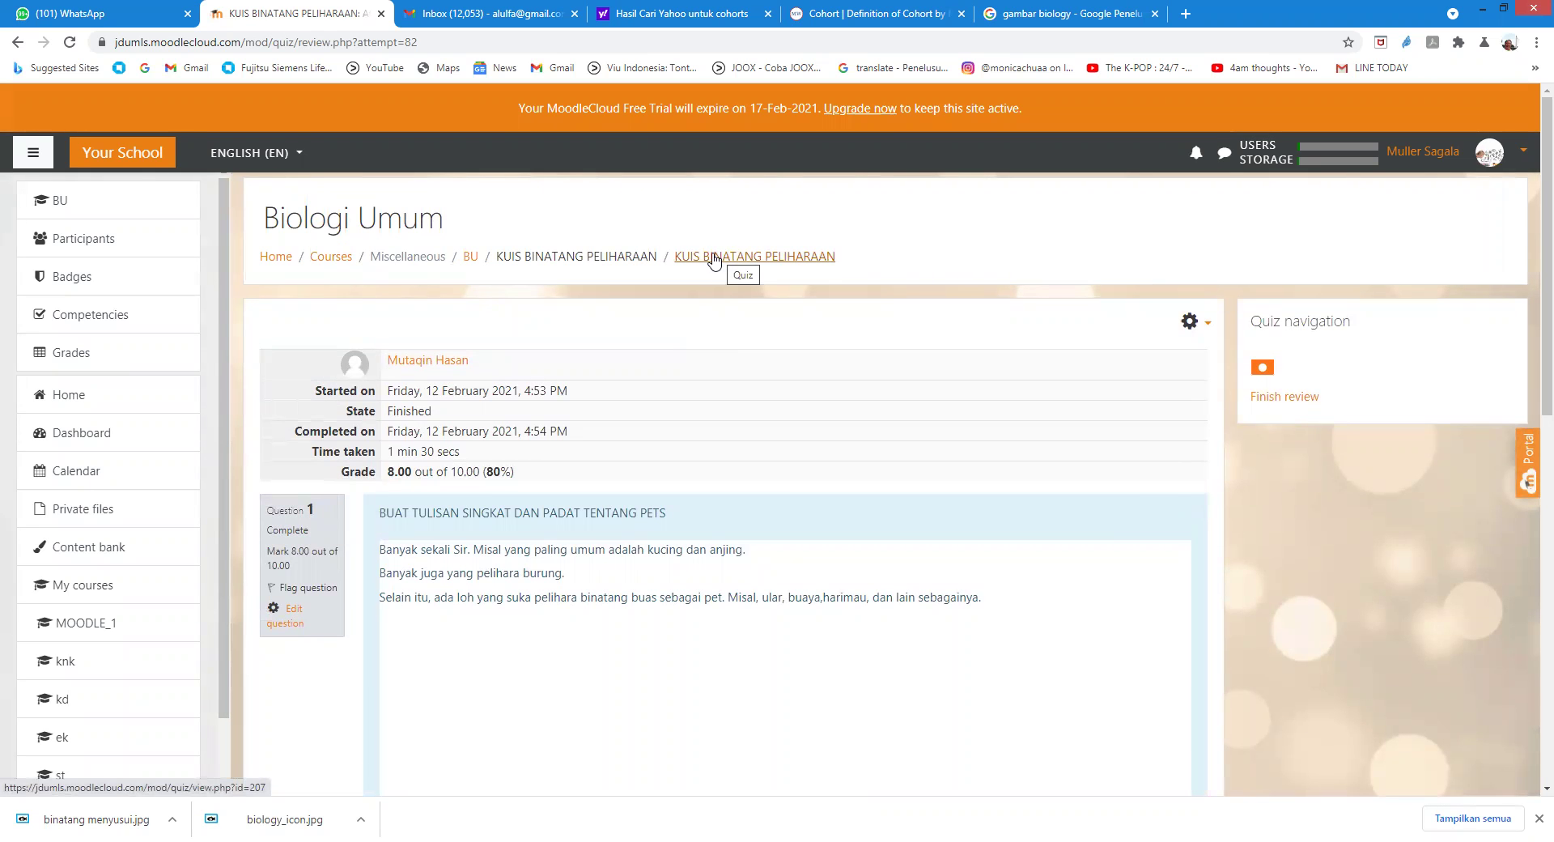
pyautogui.click(18, 42)
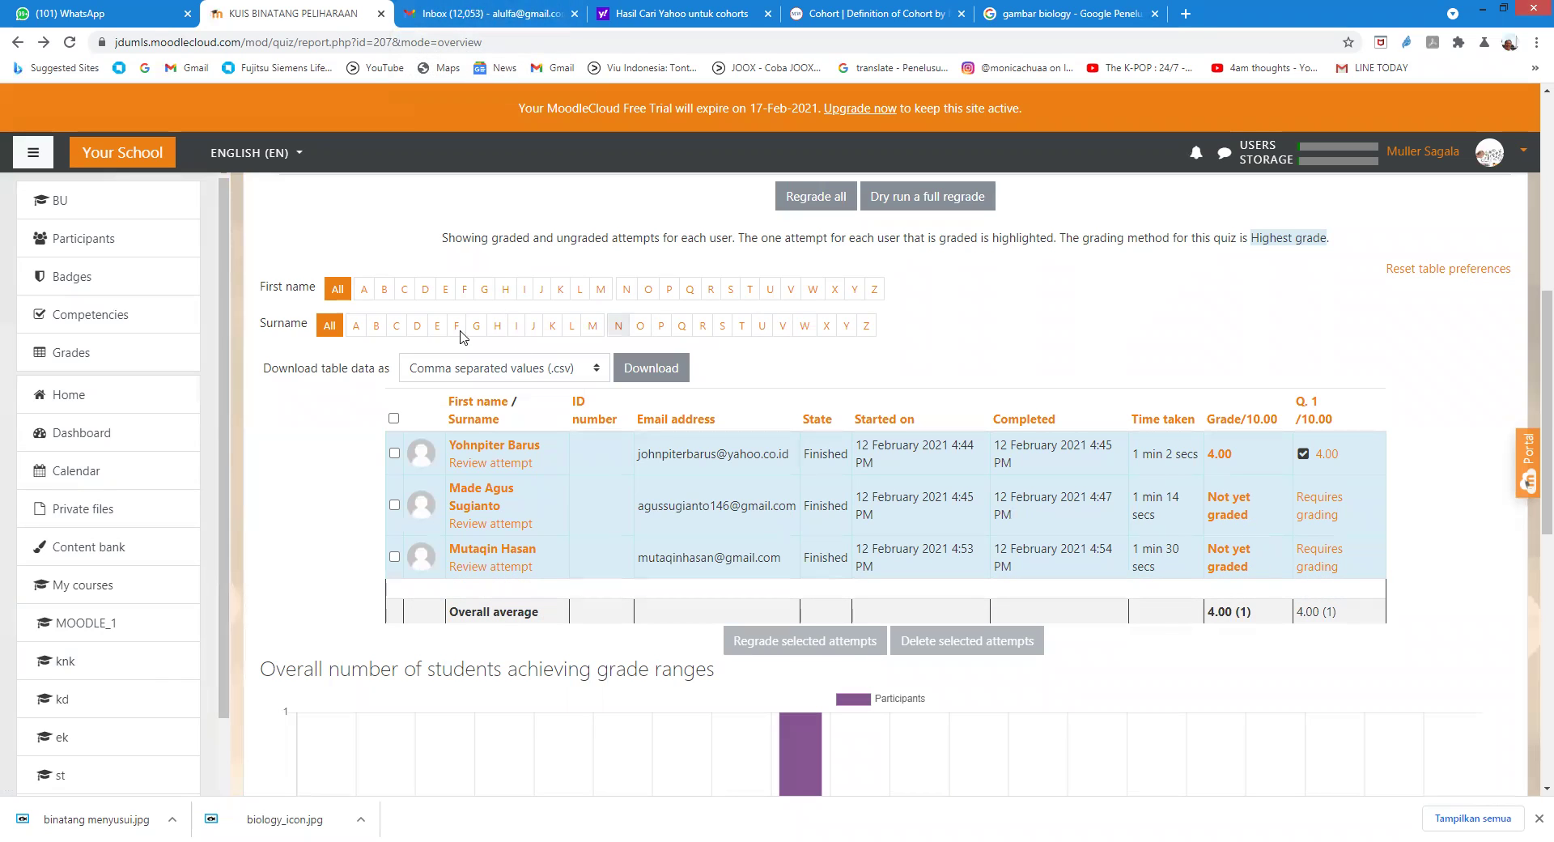
# Step: Open the account menu over the KUIS BINATANG PELIHARAAN quiz results report
pyautogui.scroll(4, 1068, 243)
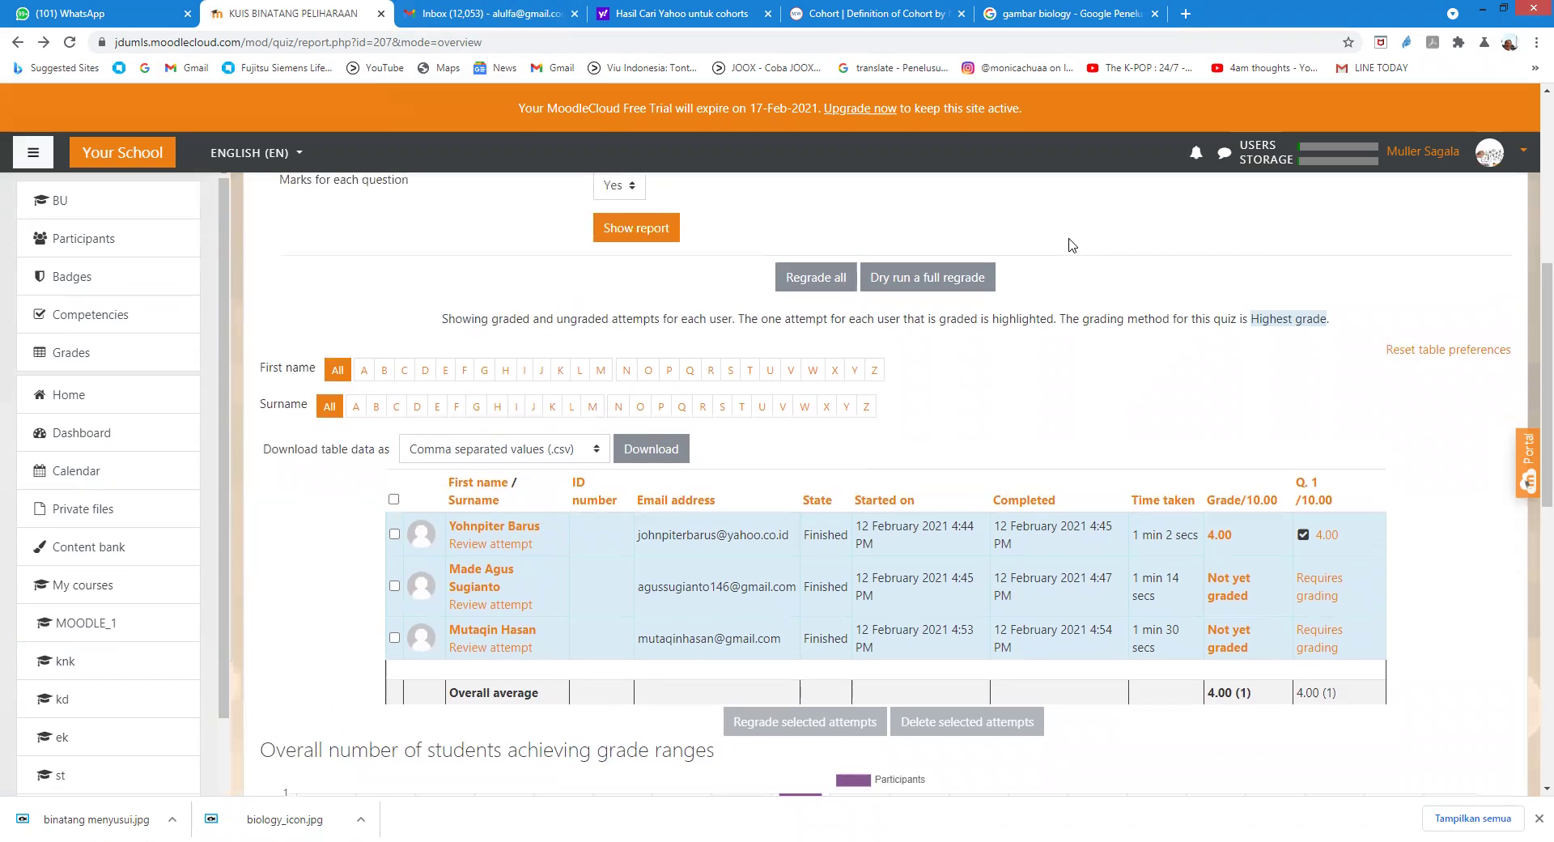
pyautogui.click(1432, 152)
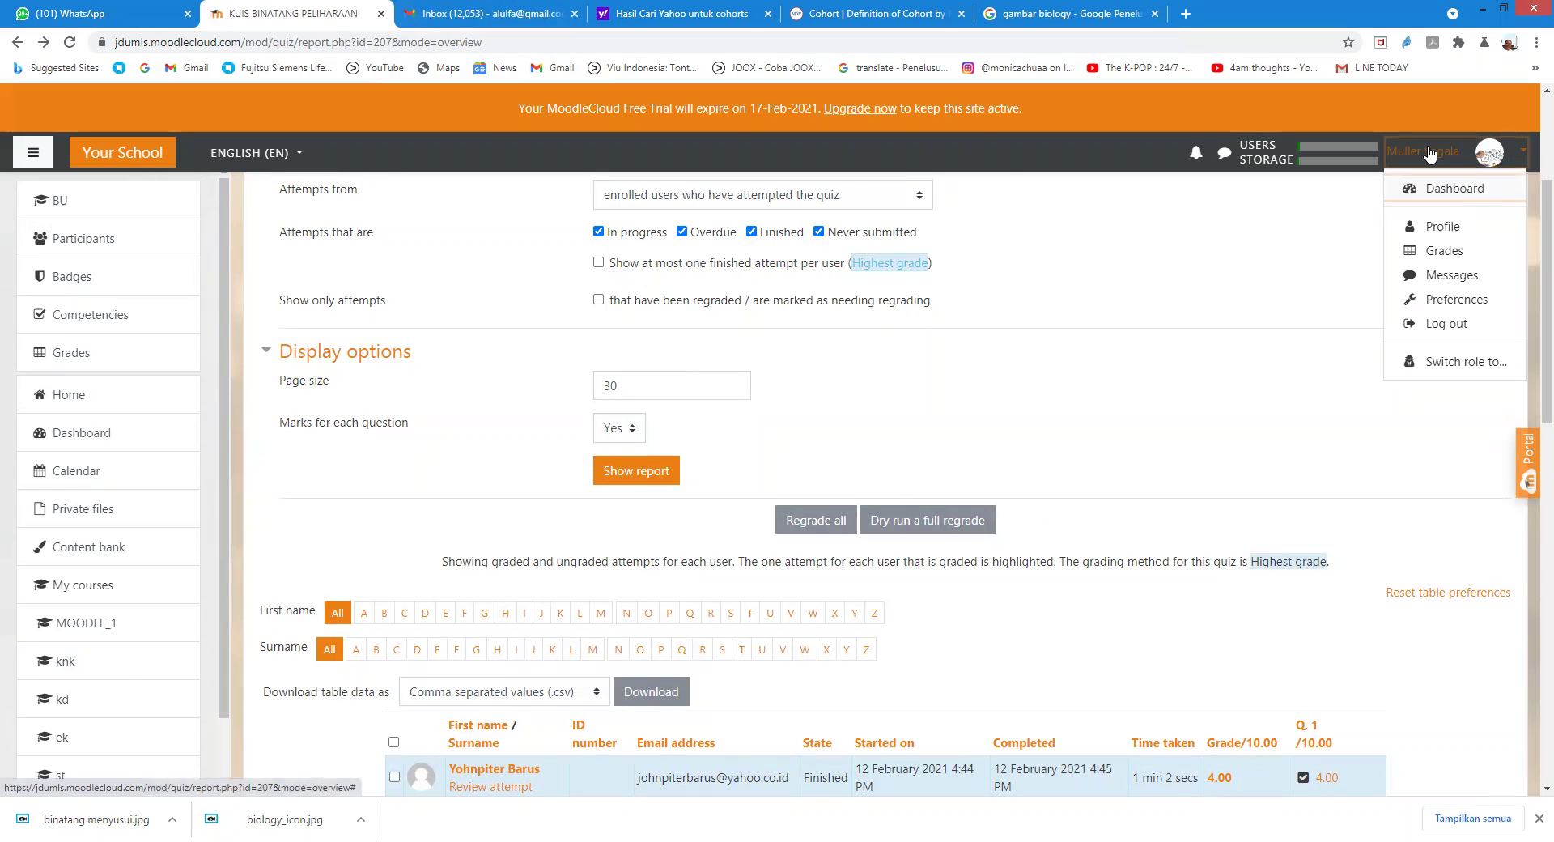
pyautogui.scroll(2, 4, 182)
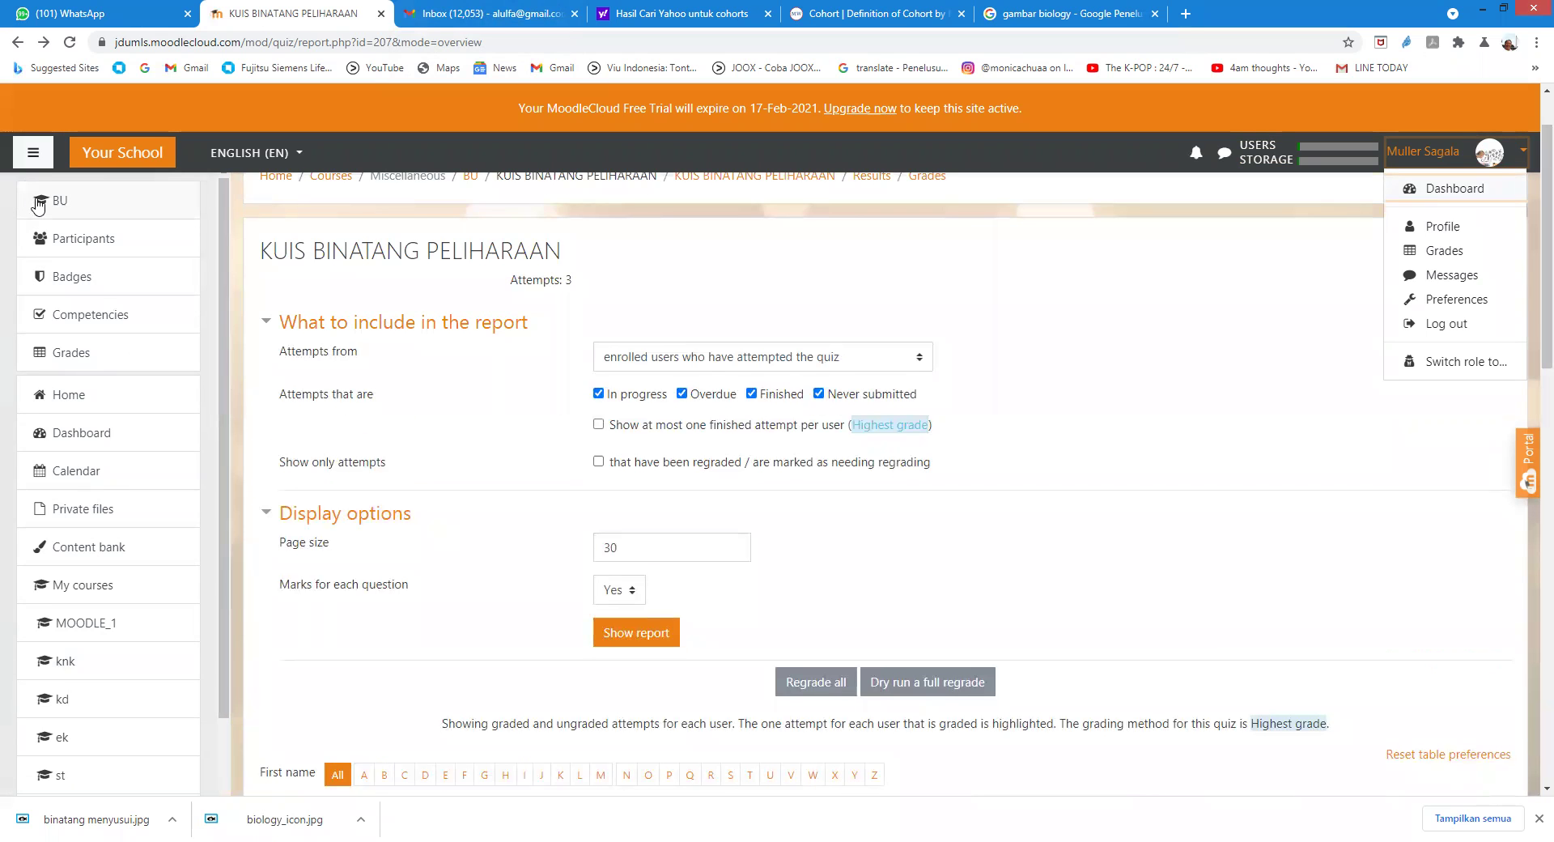
# Step: Go to the Biologi Umum course, view the KUIS BINATANG PELIHARAAN quiz, then its grades report
pyautogui.click(39, 207)
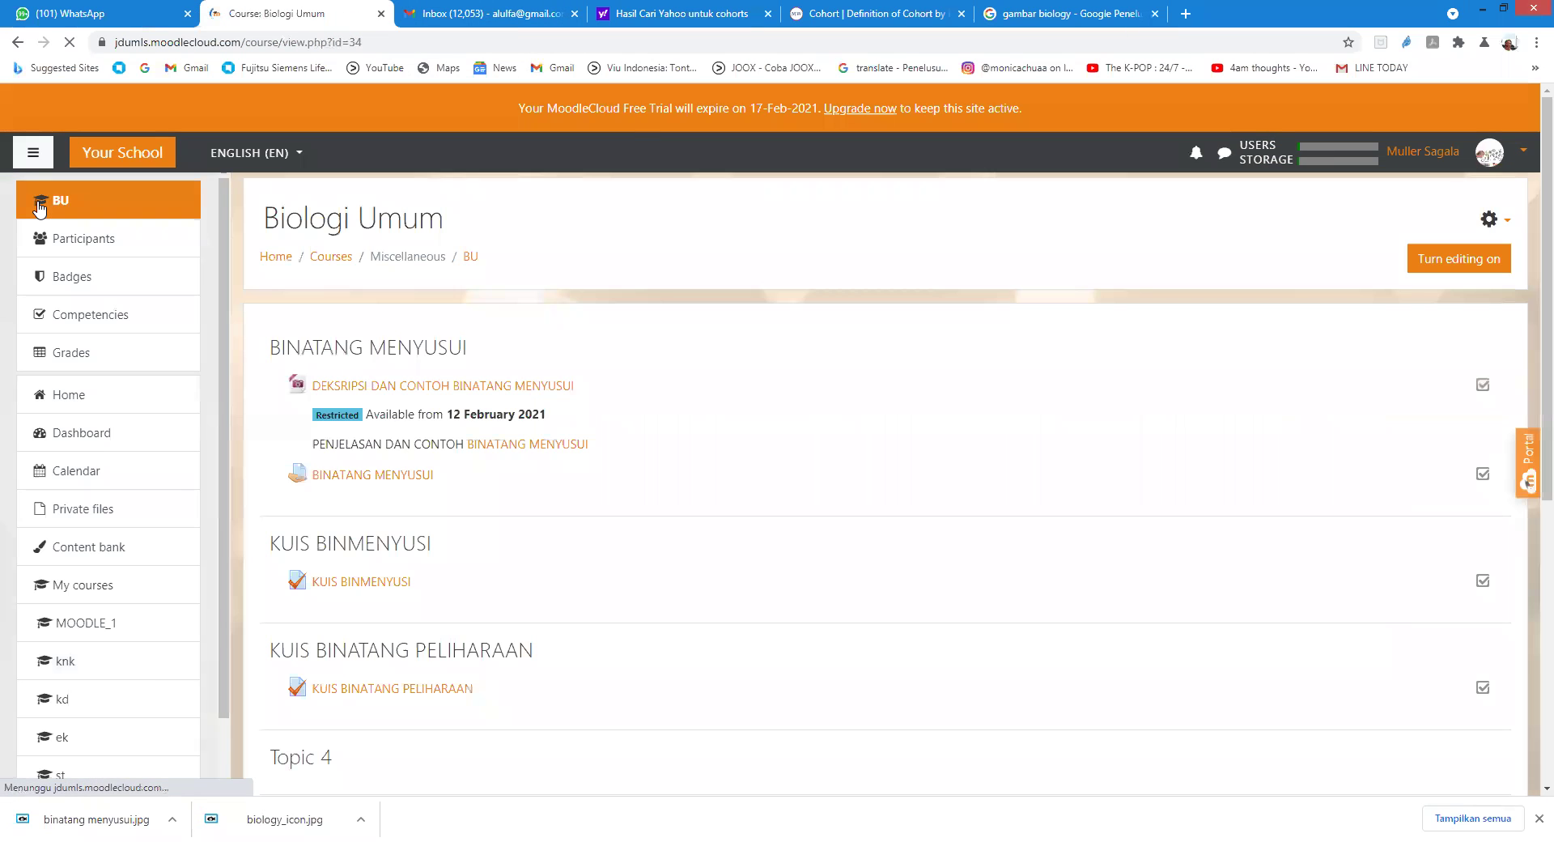
pyautogui.scroll(-2, 635, 510)
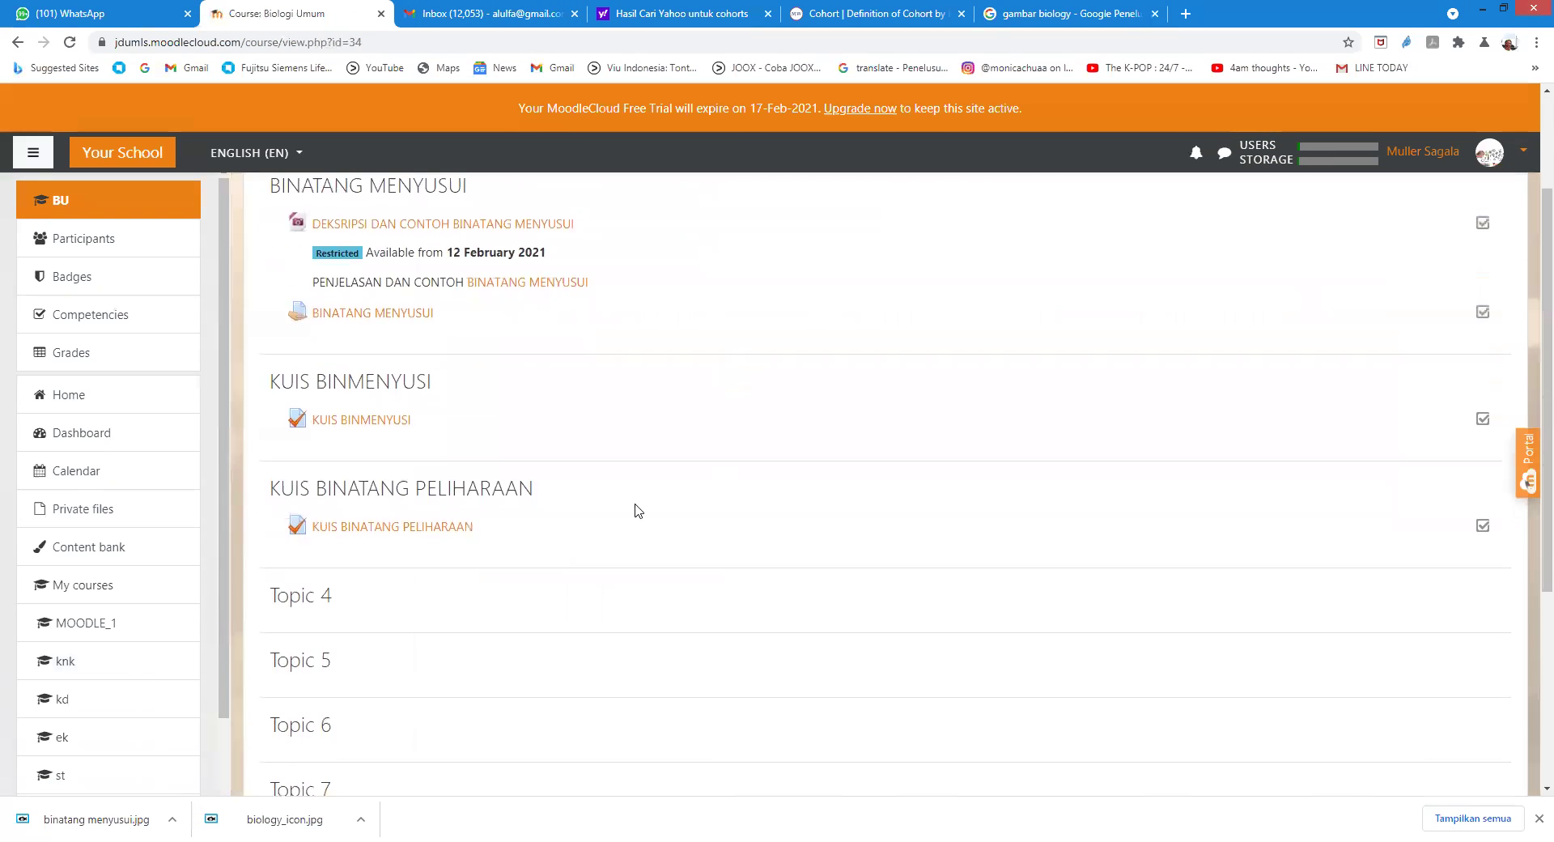
pyautogui.click(454, 528)
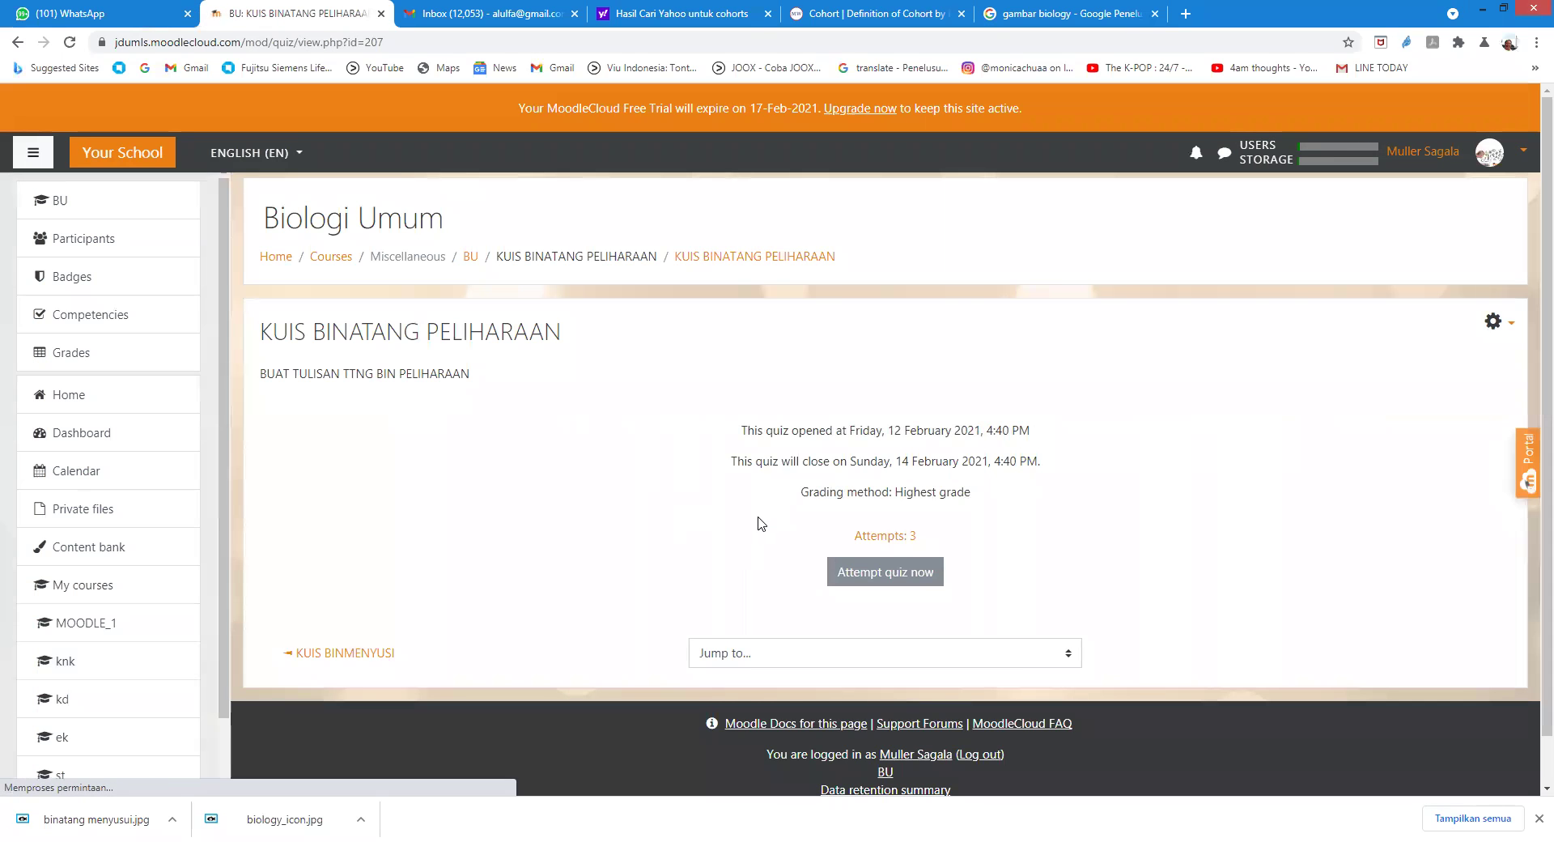
pyautogui.scroll(-1, 755, 523)
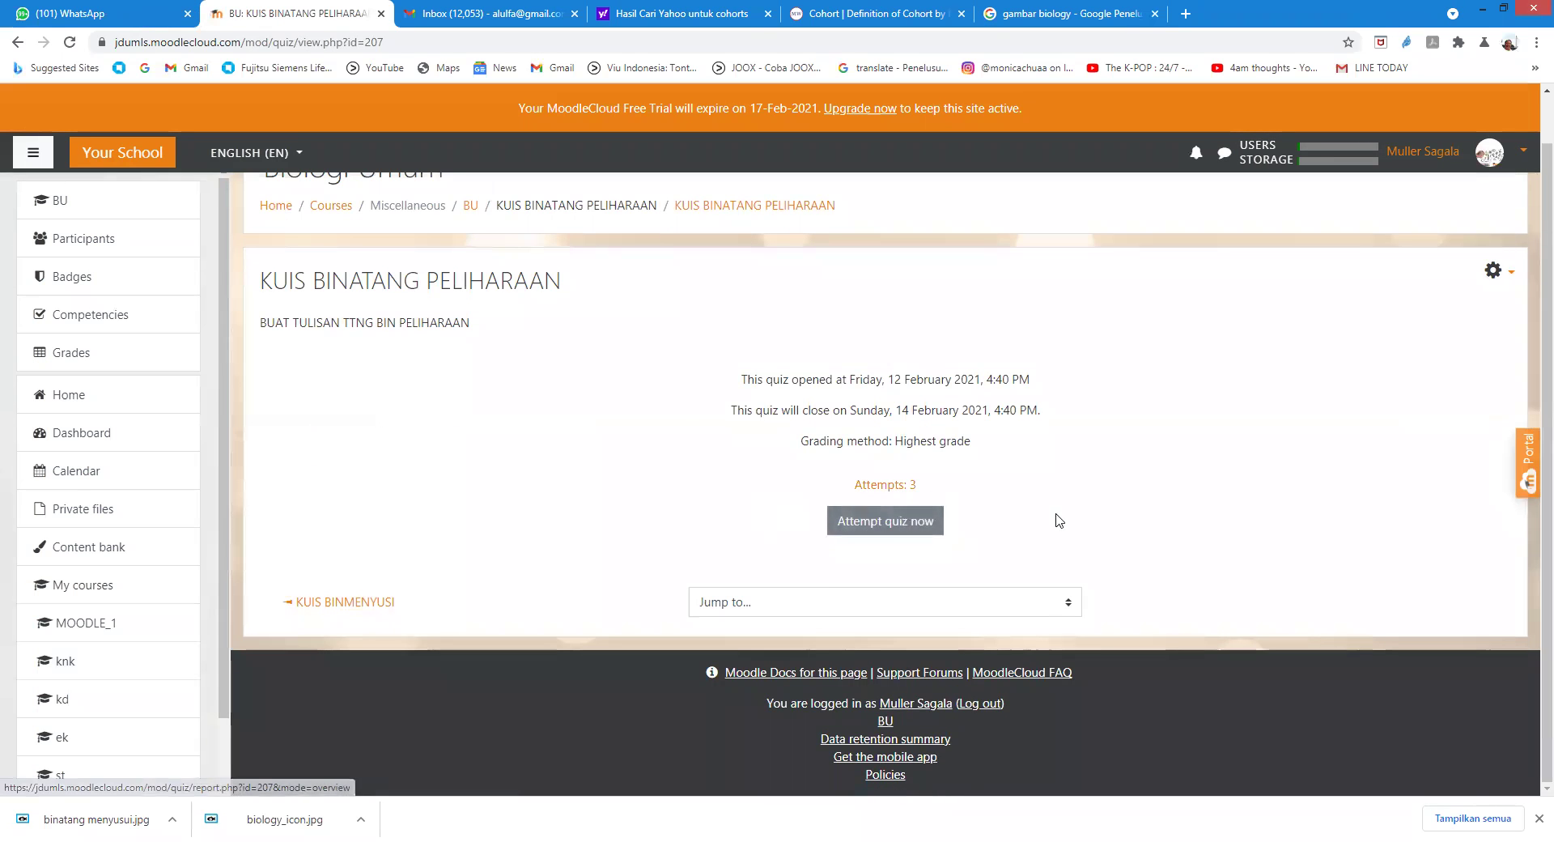
pyautogui.click(77, 356)
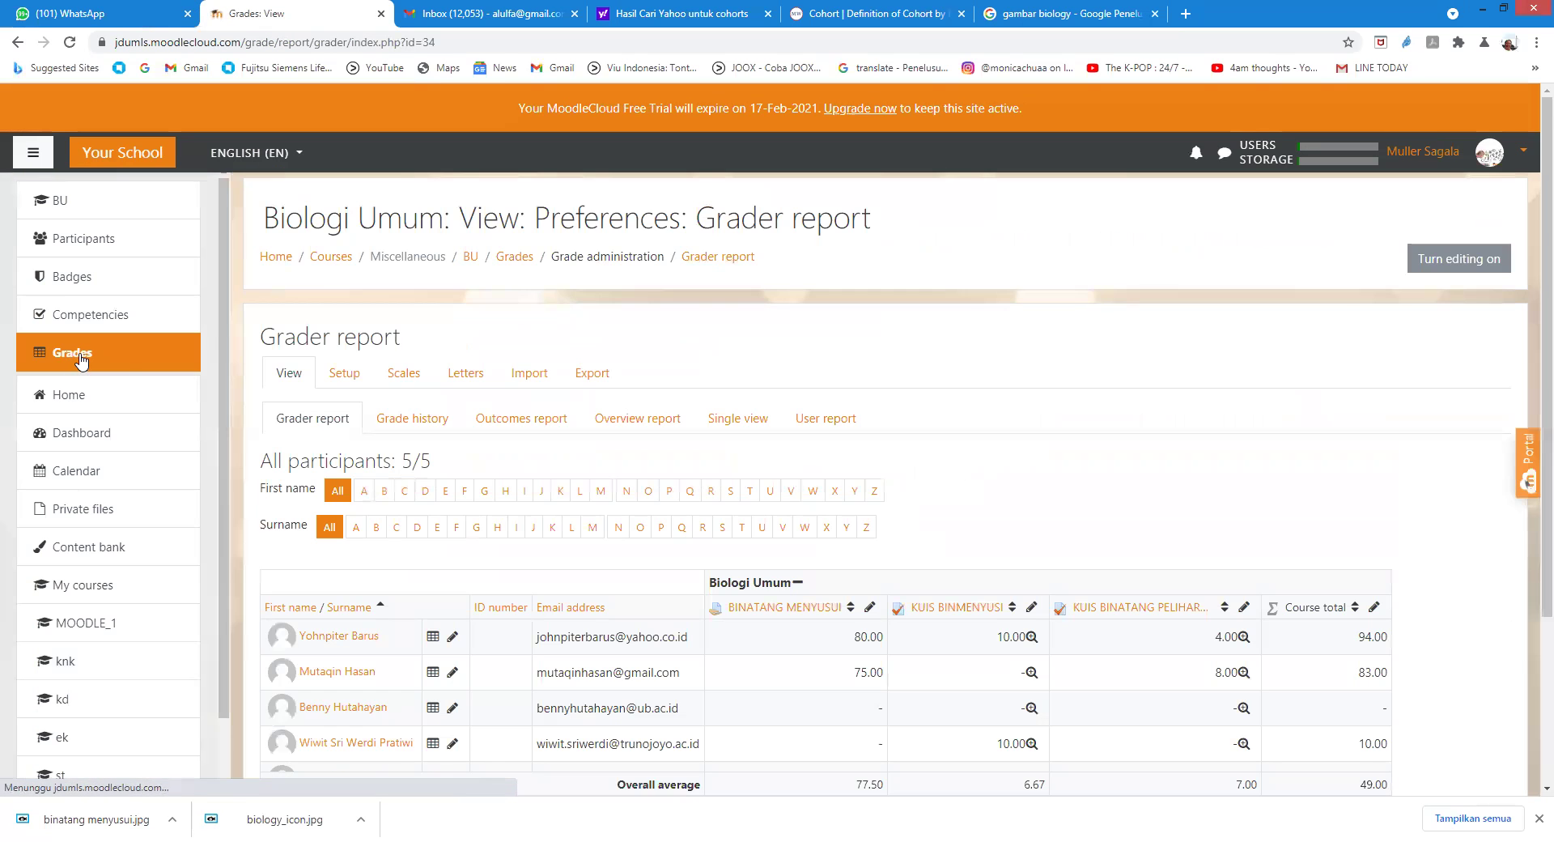
# Step: Review the five participants' grades in the Grader report, then return to the Biologi Umum course page
pyautogui.scroll(-2, 597, 482)
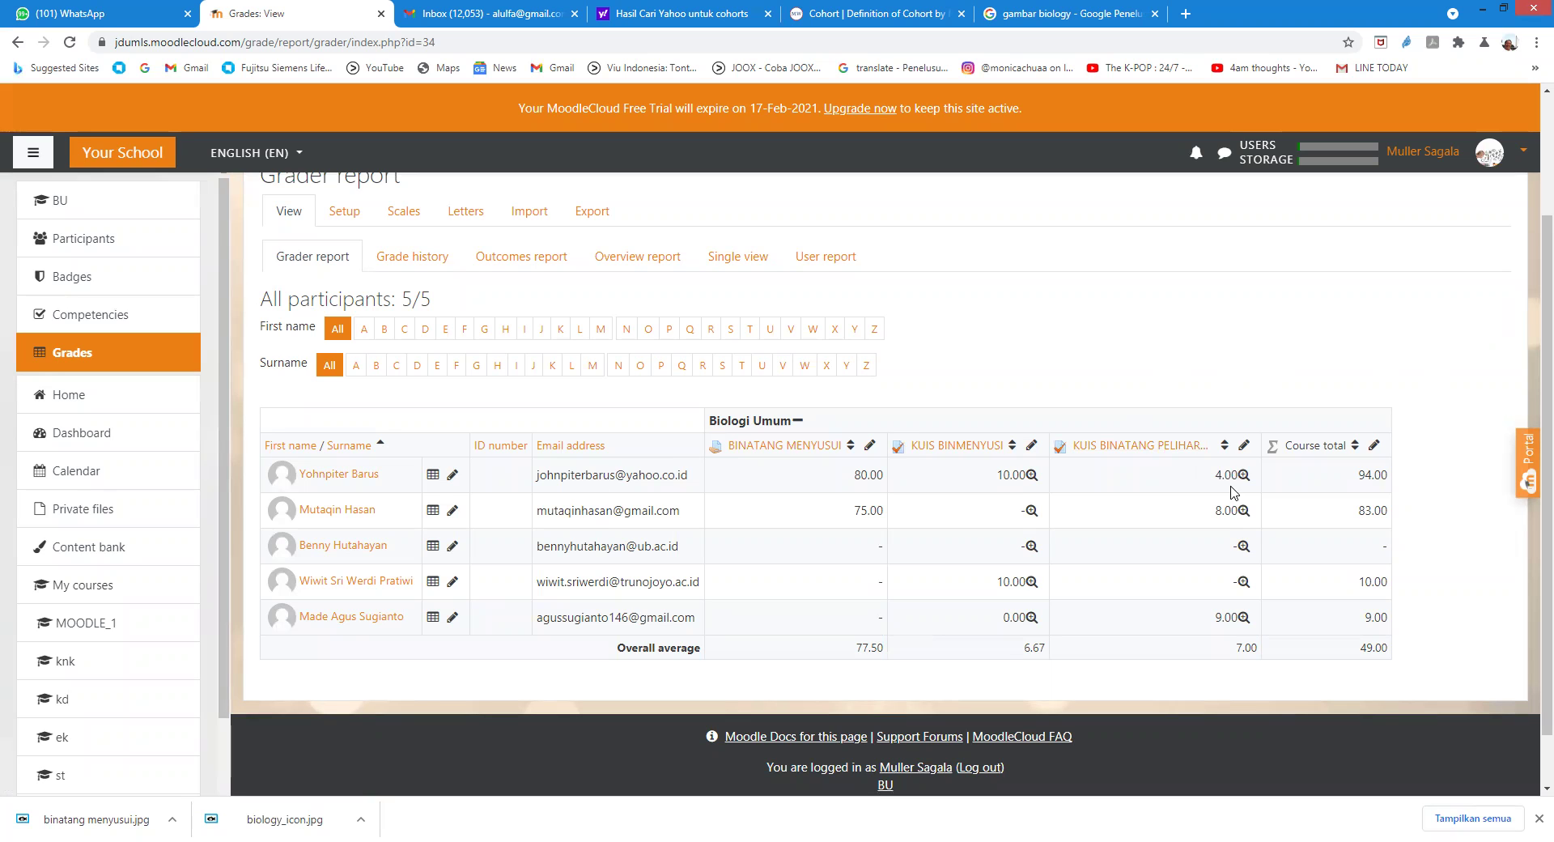
pyautogui.scroll(-2, 1084, 465)
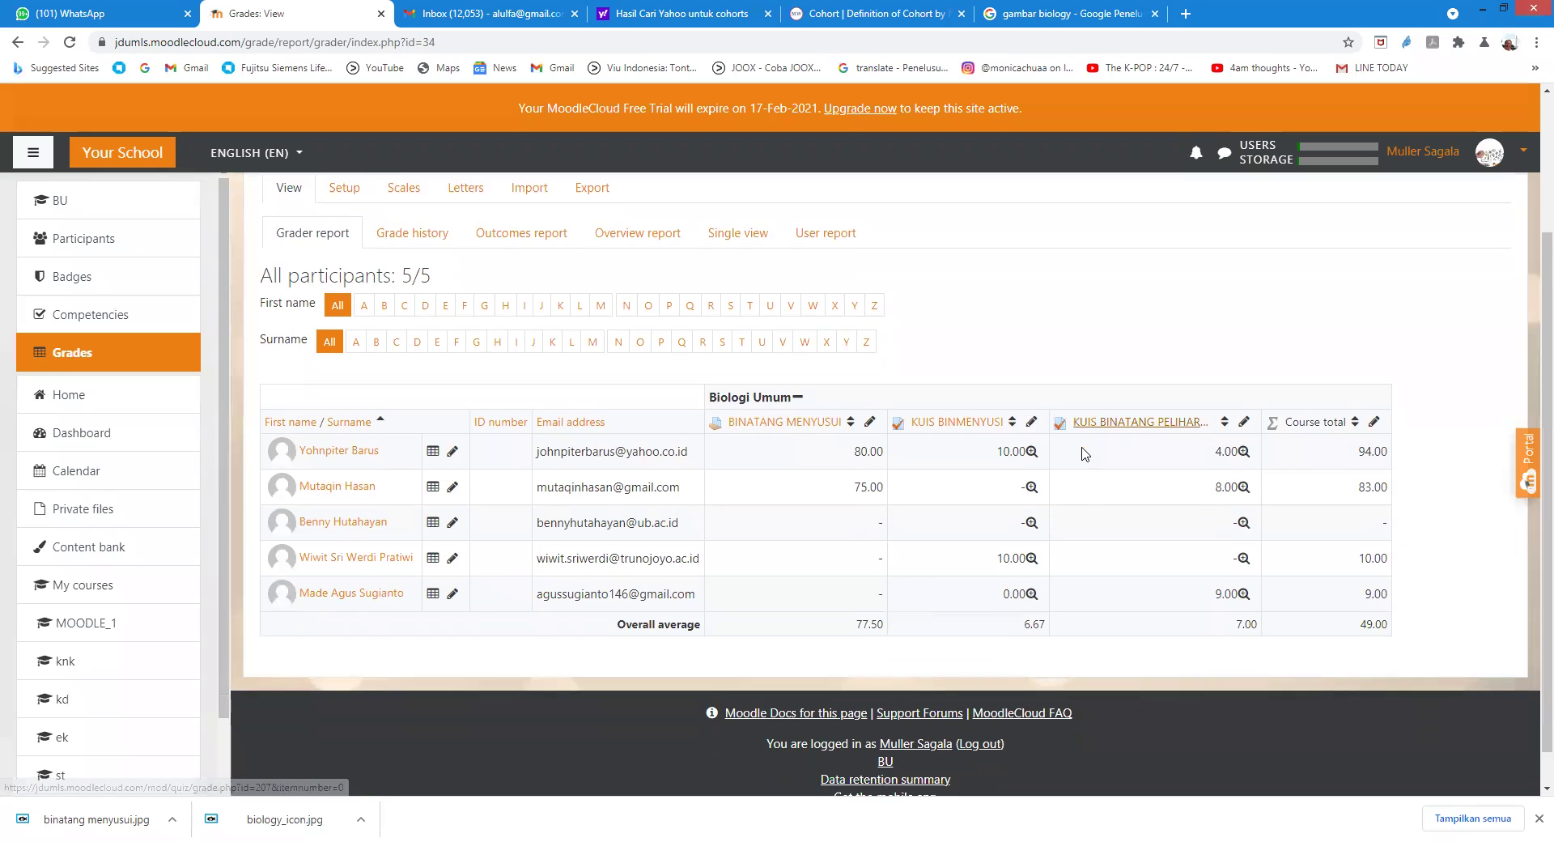
pyautogui.scroll(3, 1084, 453)
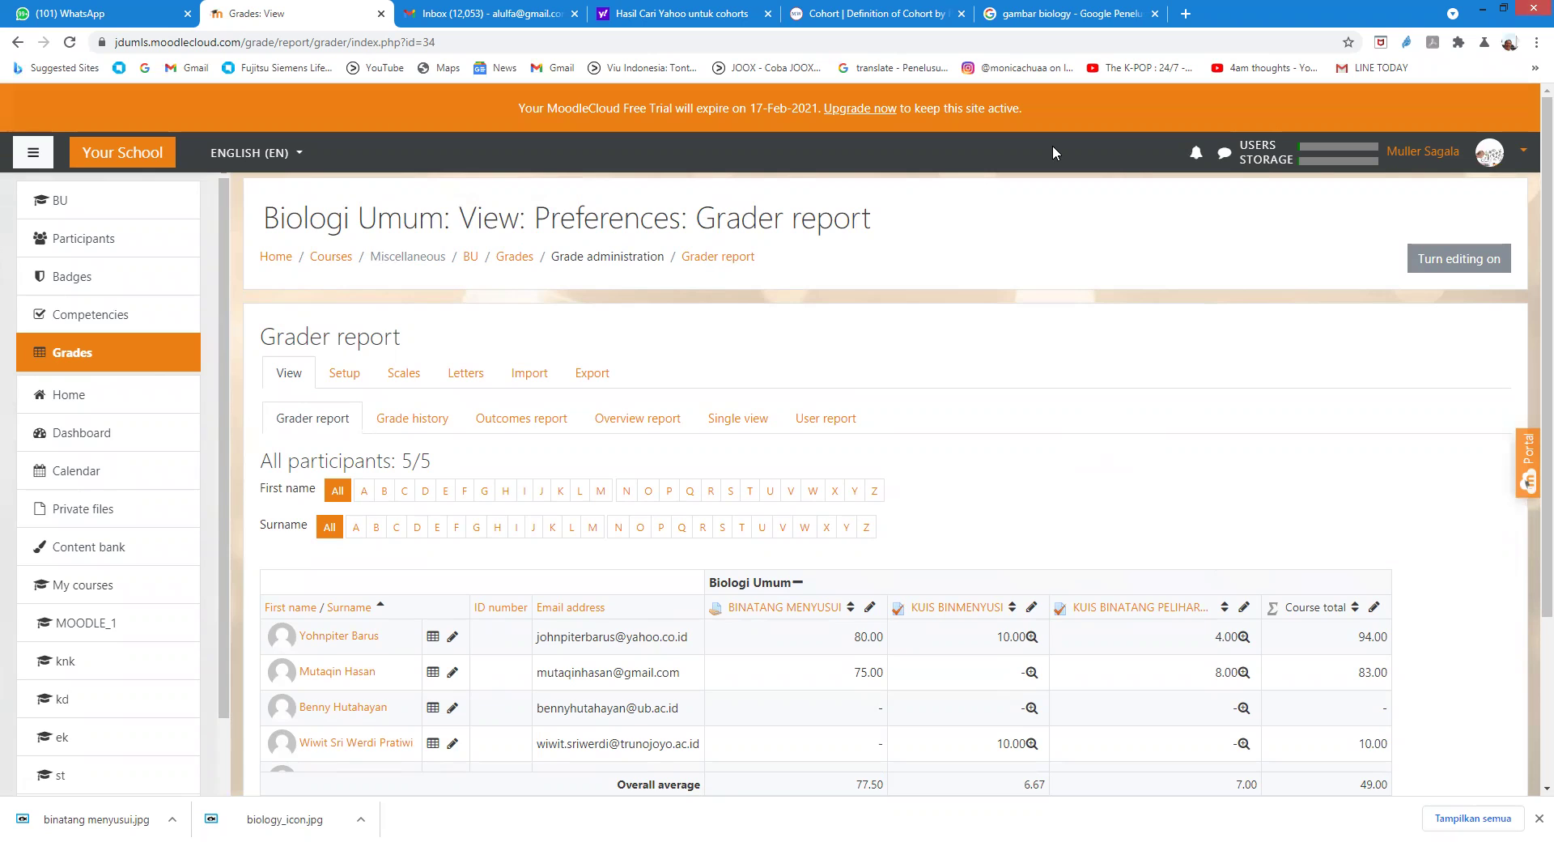
pyautogui.scroll(-1, 833, 233)
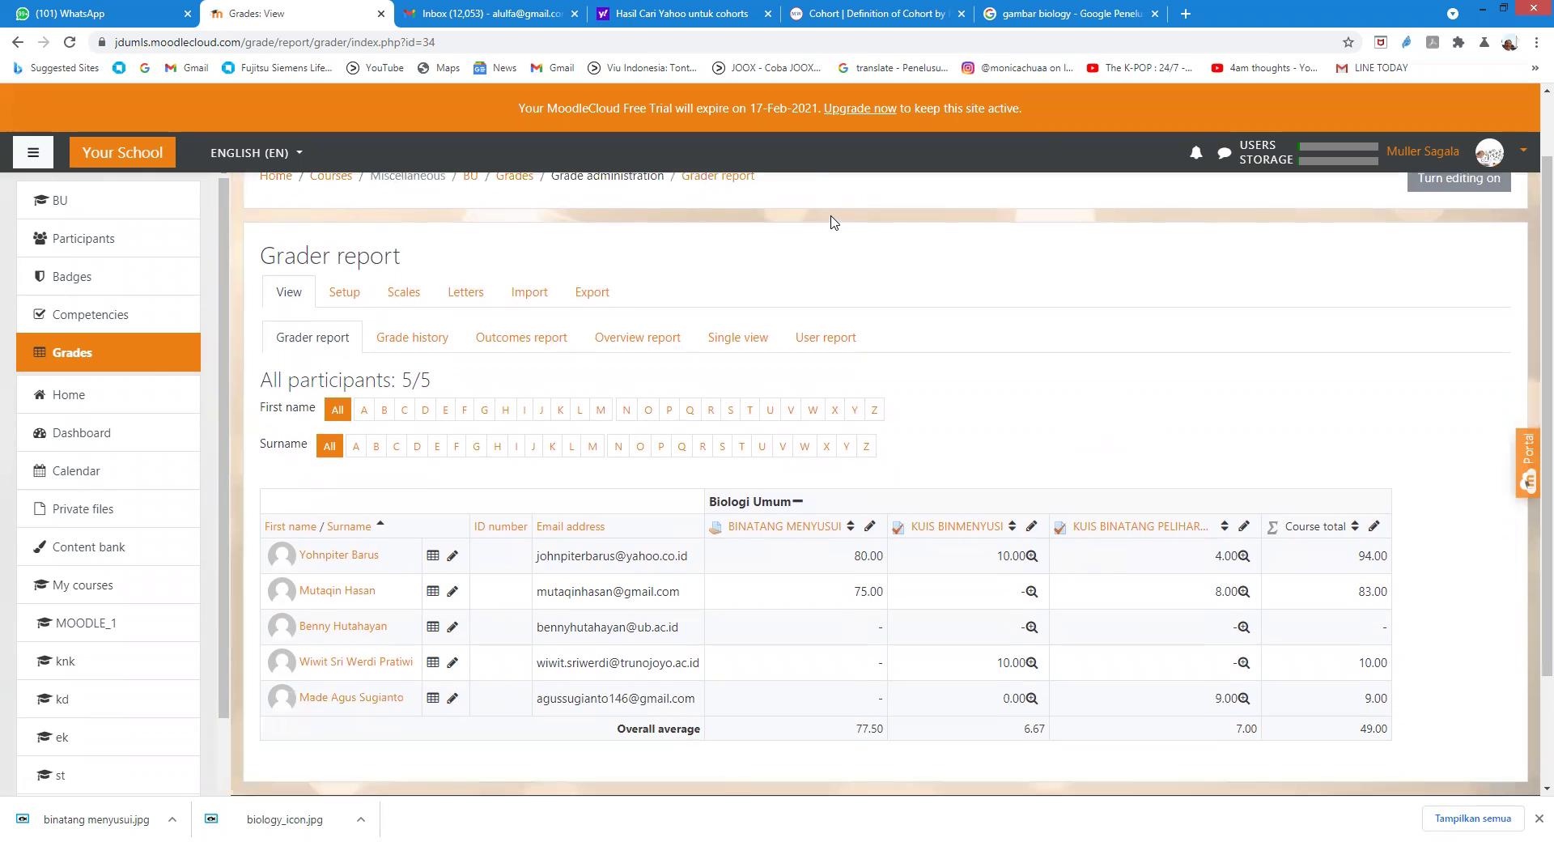
pyautogui.scroll(1, 834, 219)
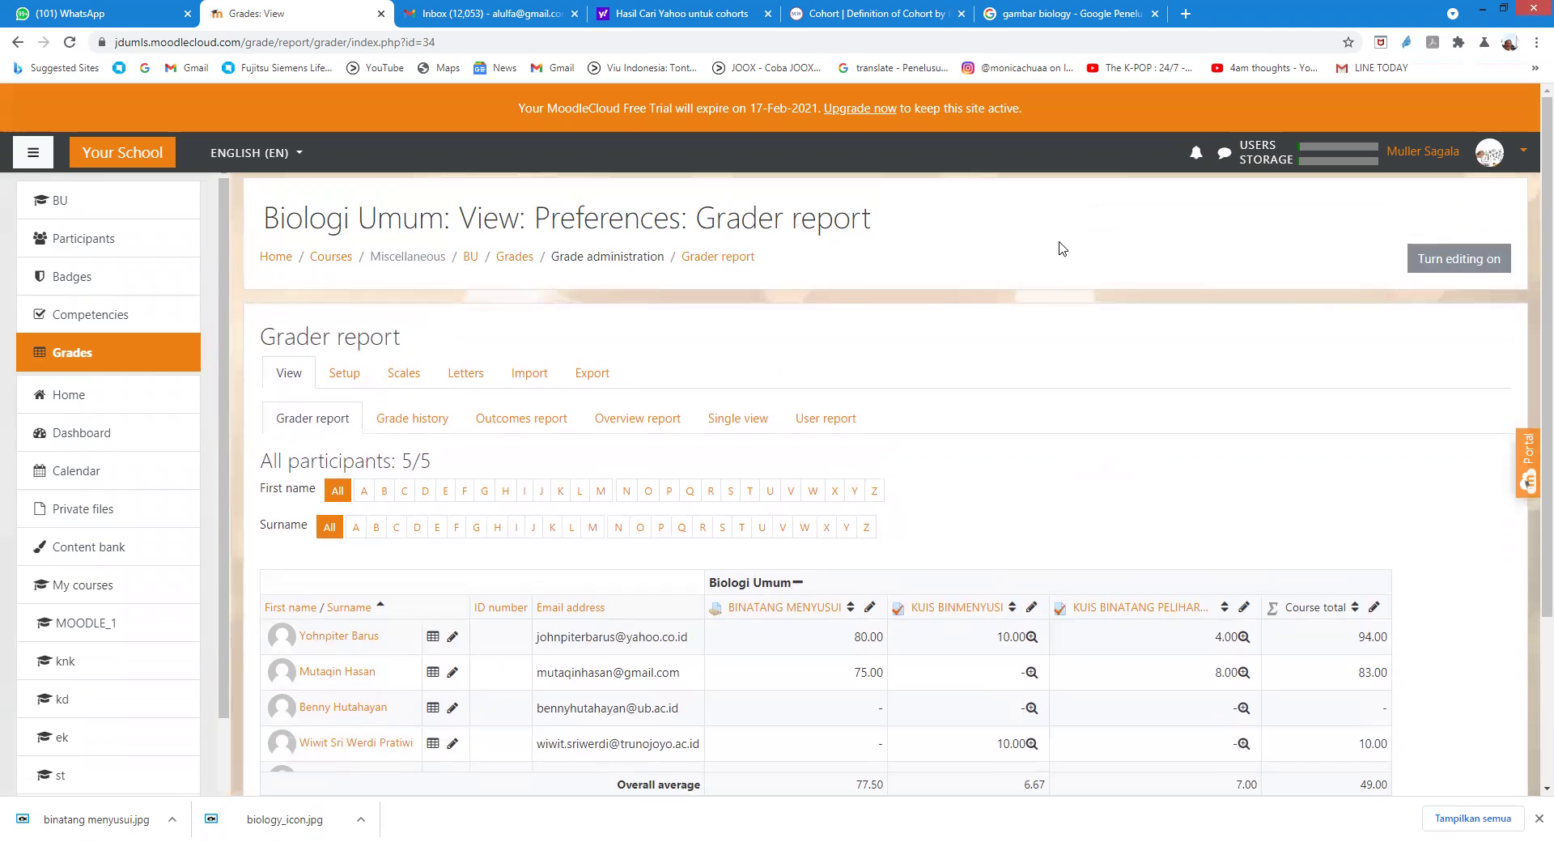
pyautogui.click(471, 257)
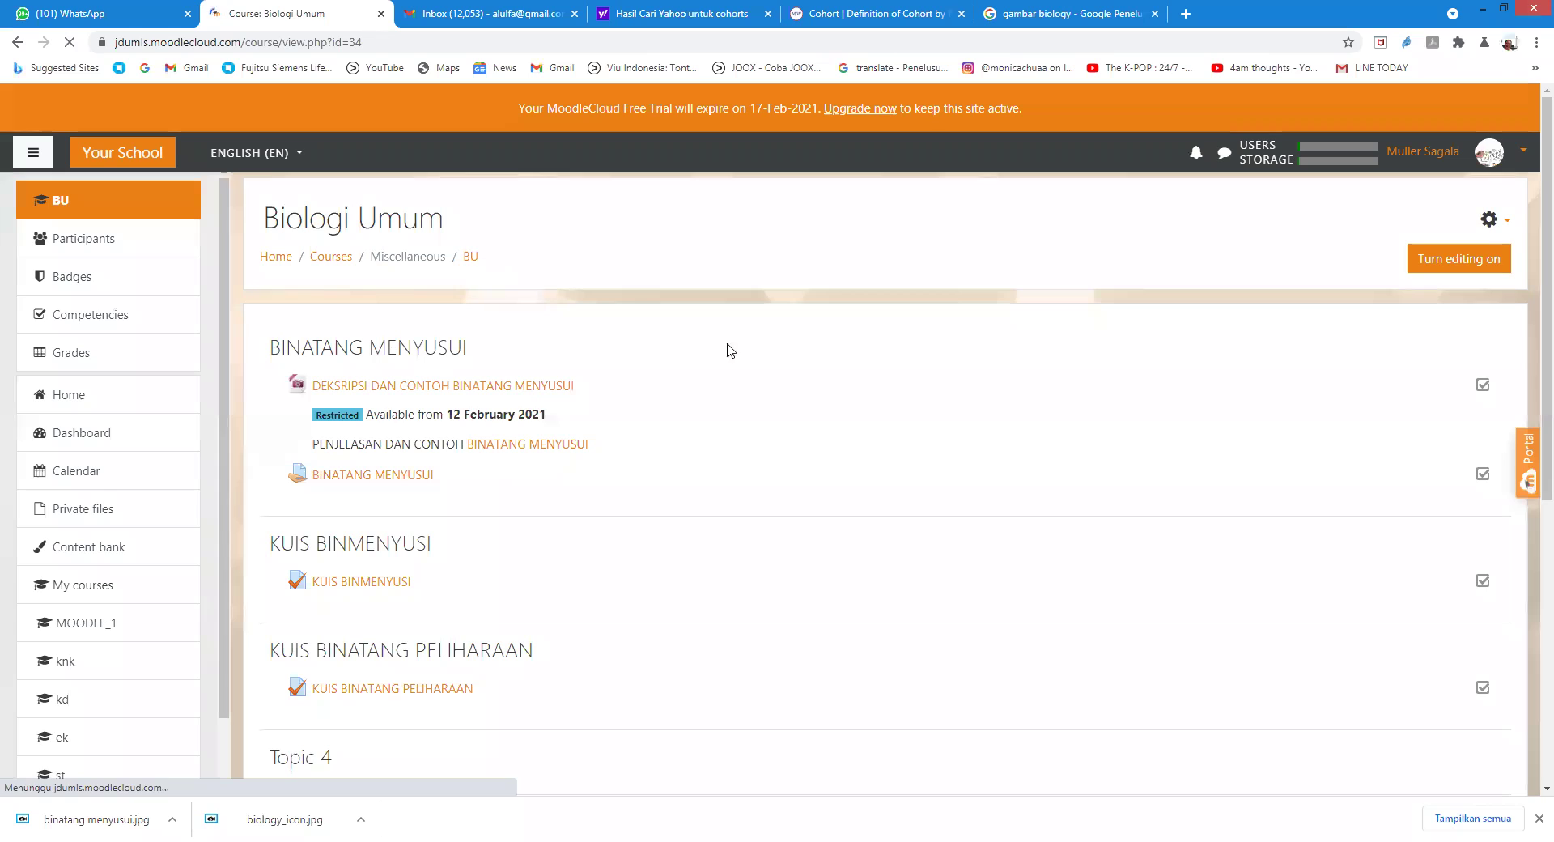
# Step: Check the KUIS BINATANG PELIHARAAN quiz, return to the course page, and turn editing on
pyautogui.scroll(-2, 890, 390)
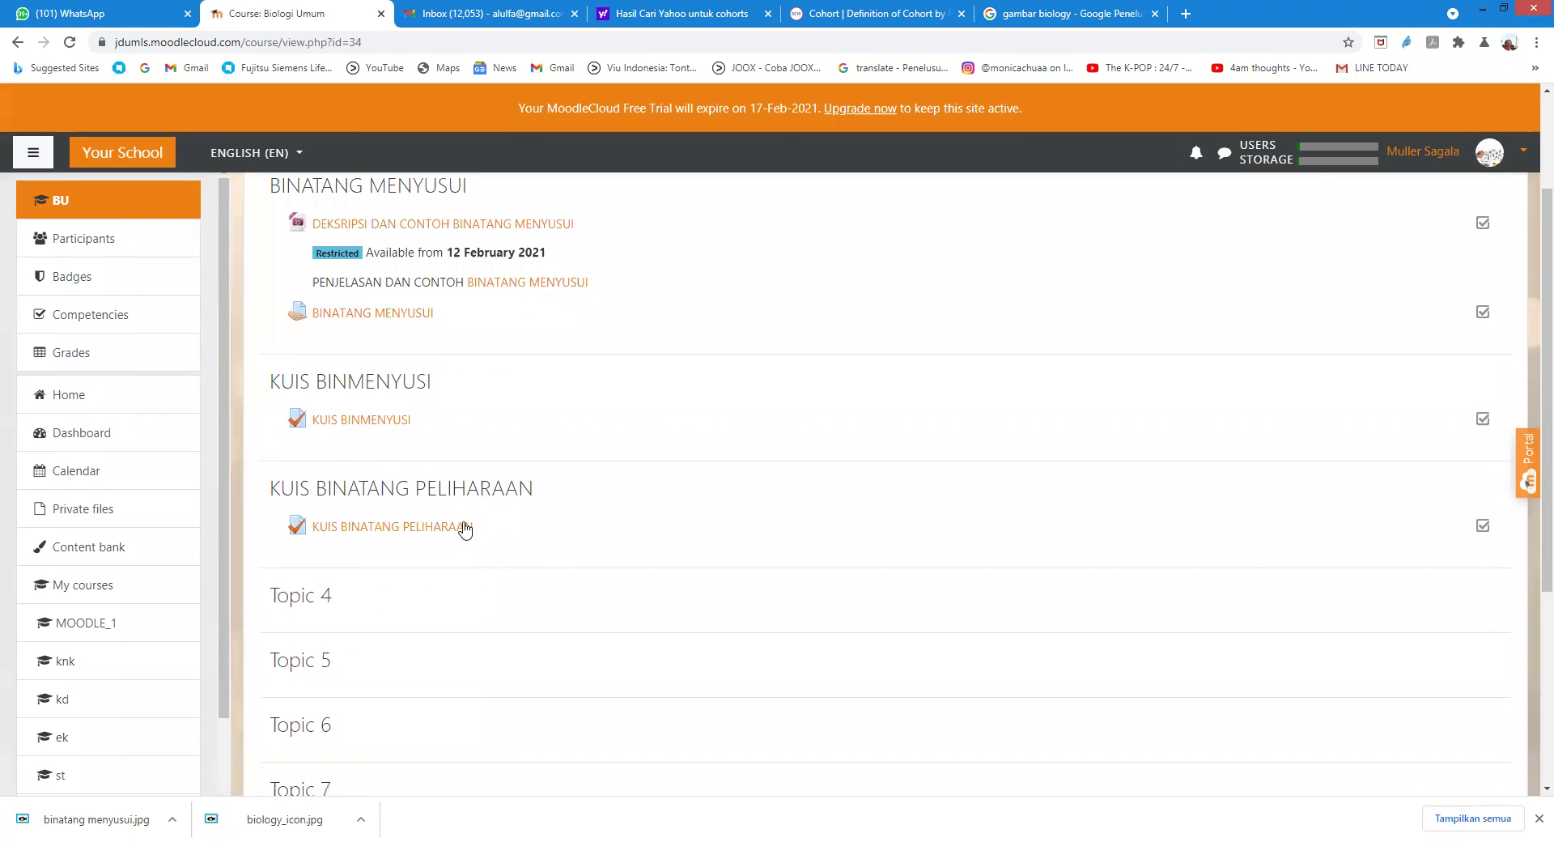
pyautogui.click(461, 528)
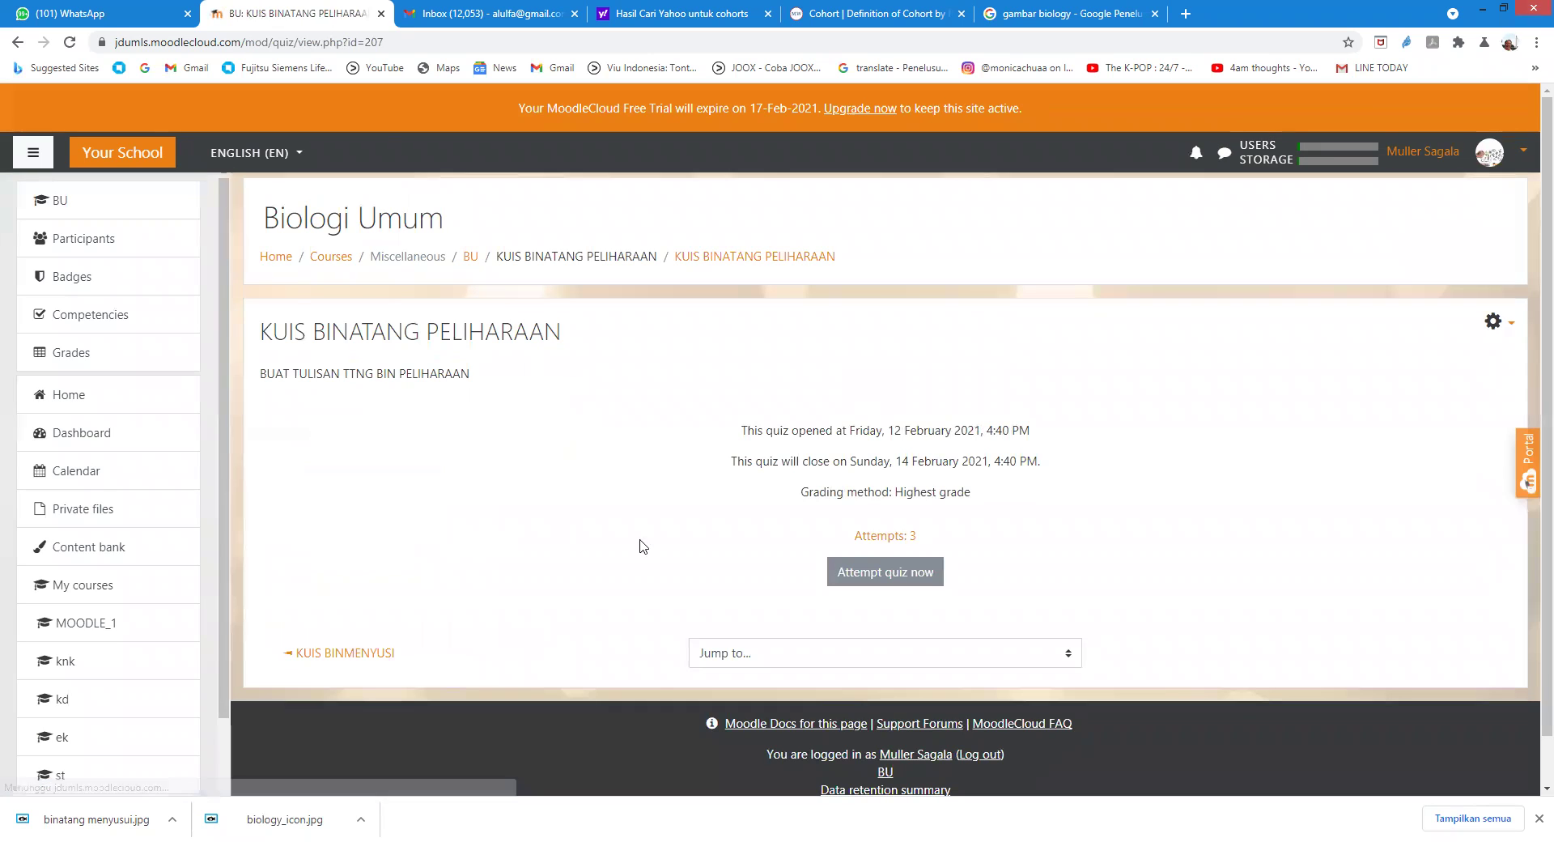
pyautogui.click(16, 44)
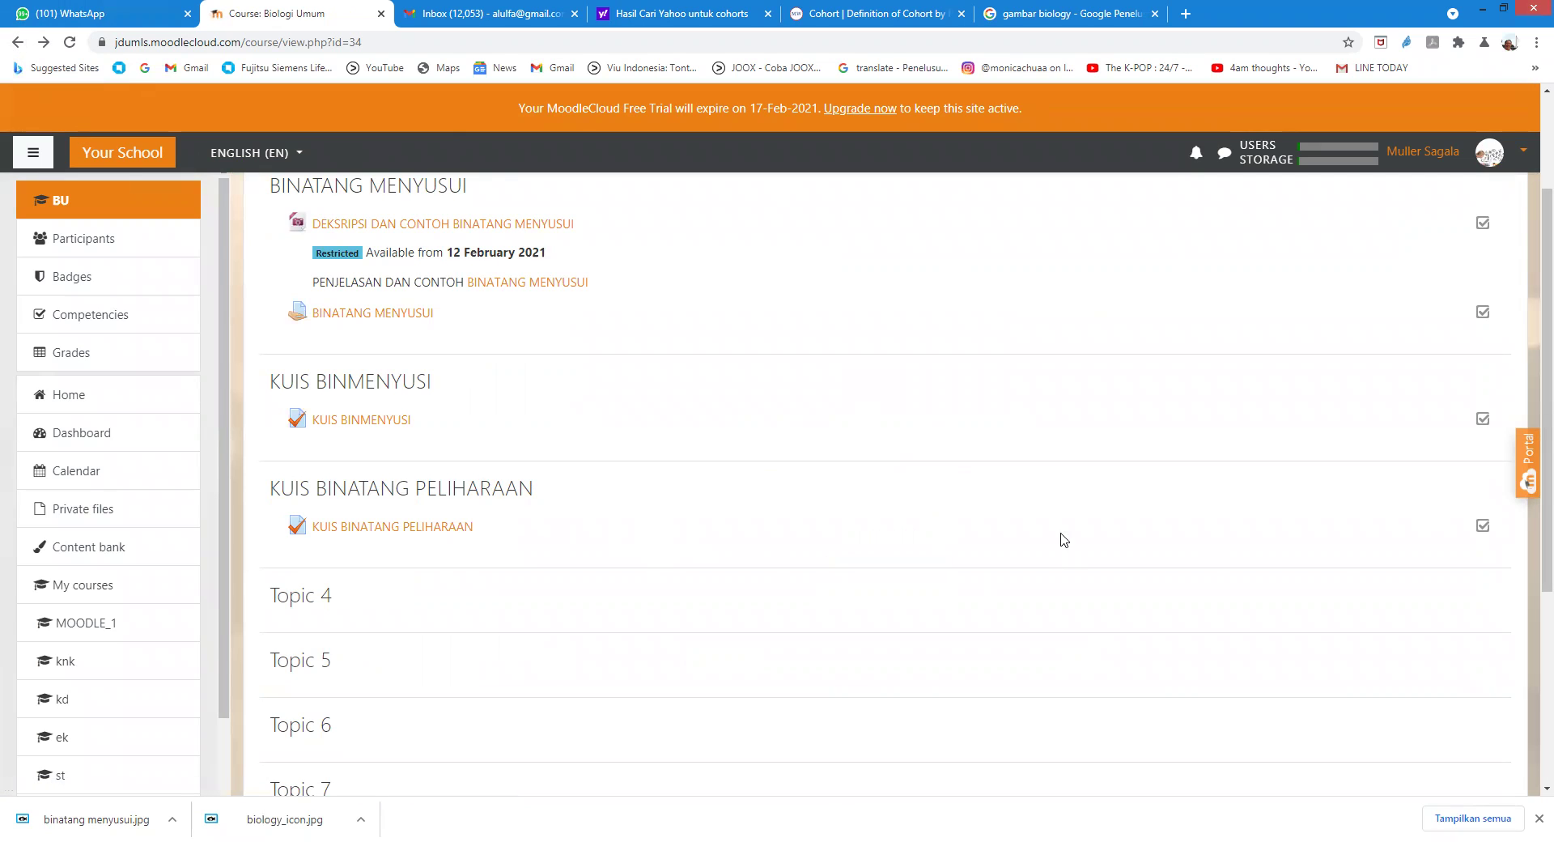
pyautogui.scroll(2, 729, 601)
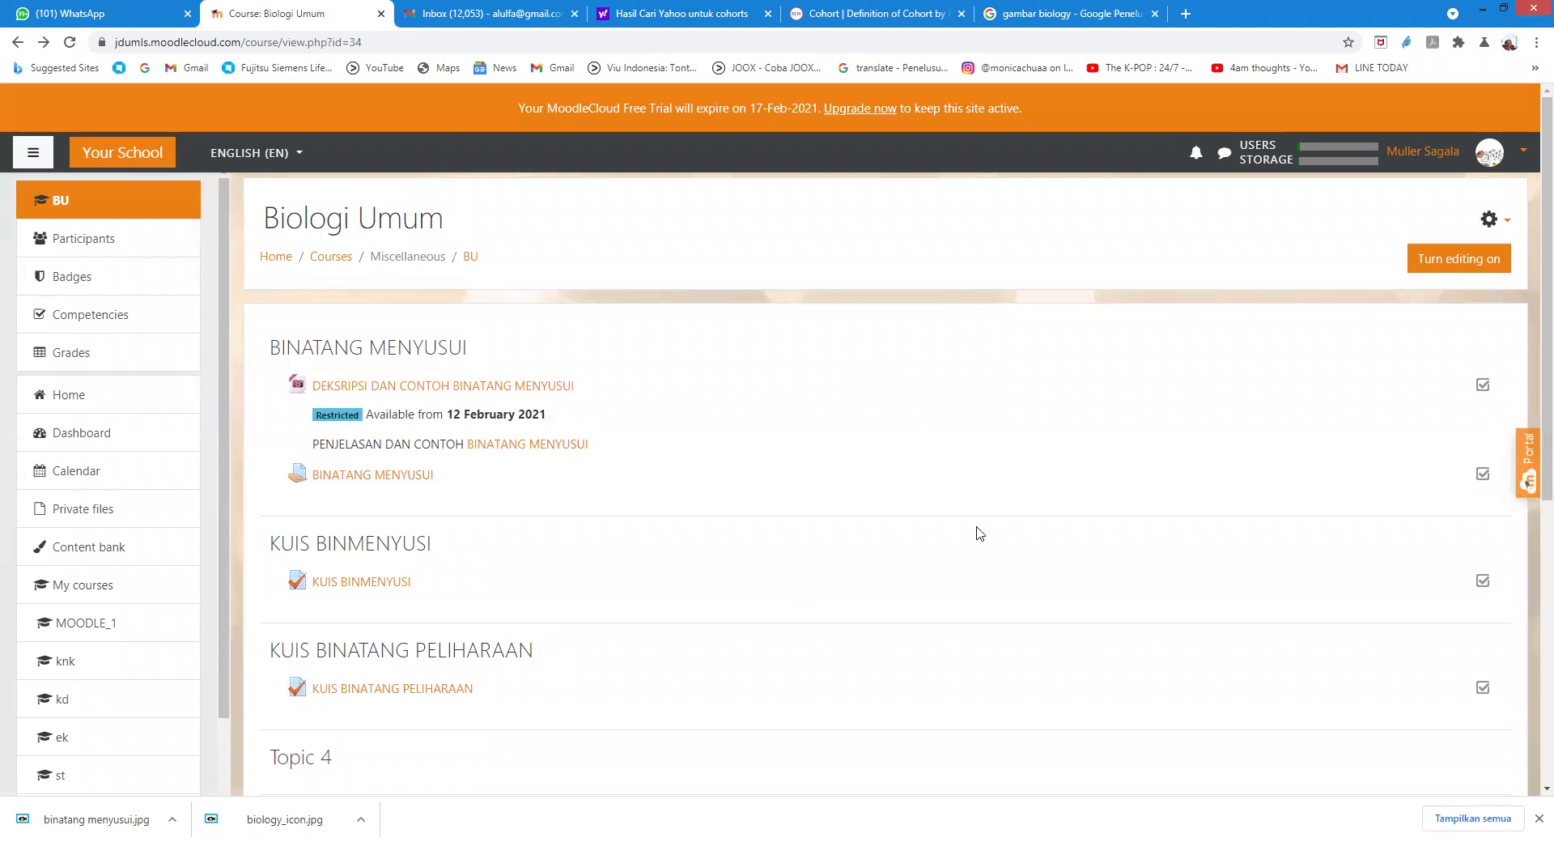
pyautogui.click(1457, 259)
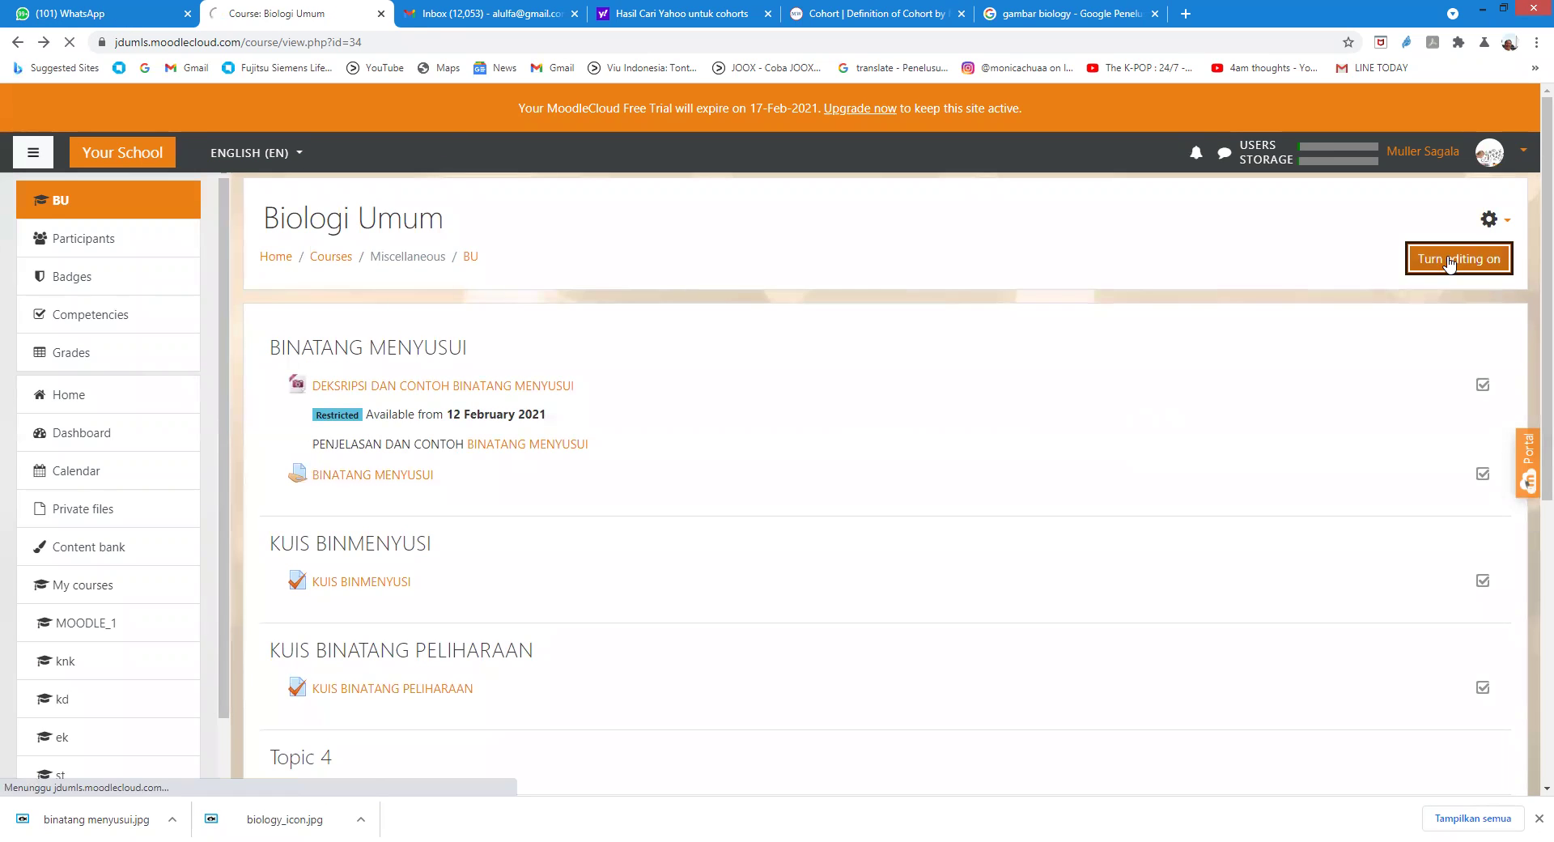
# Step: Open Add an activity or resource under the KUIS BINATANG PELIHARAAN section
pyautogui.scroll(-2, 113, 728)
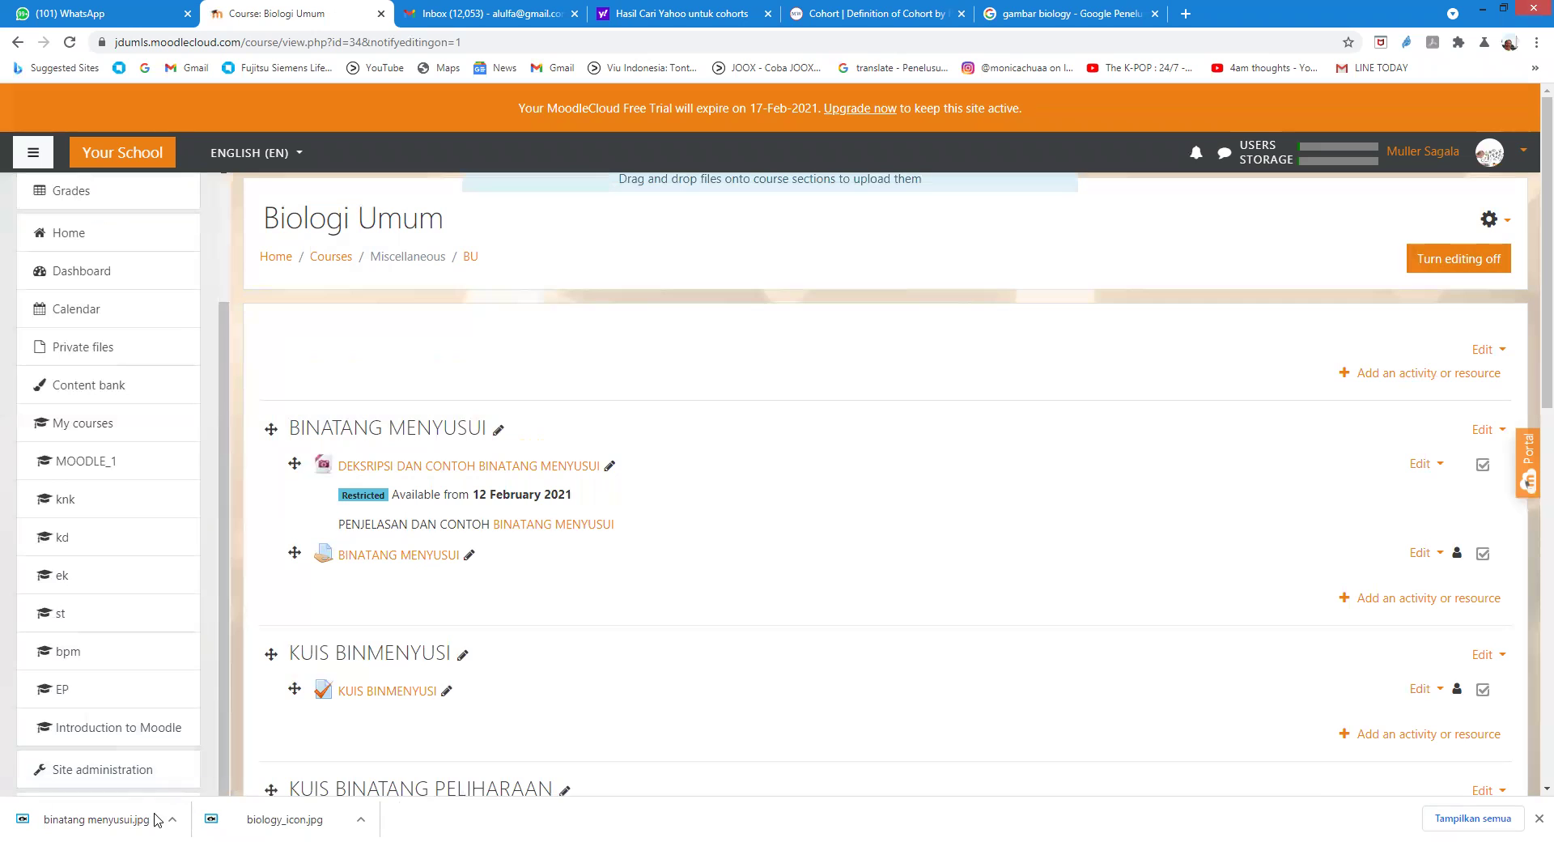
pyautogui.scroll(-4, 308, 664)
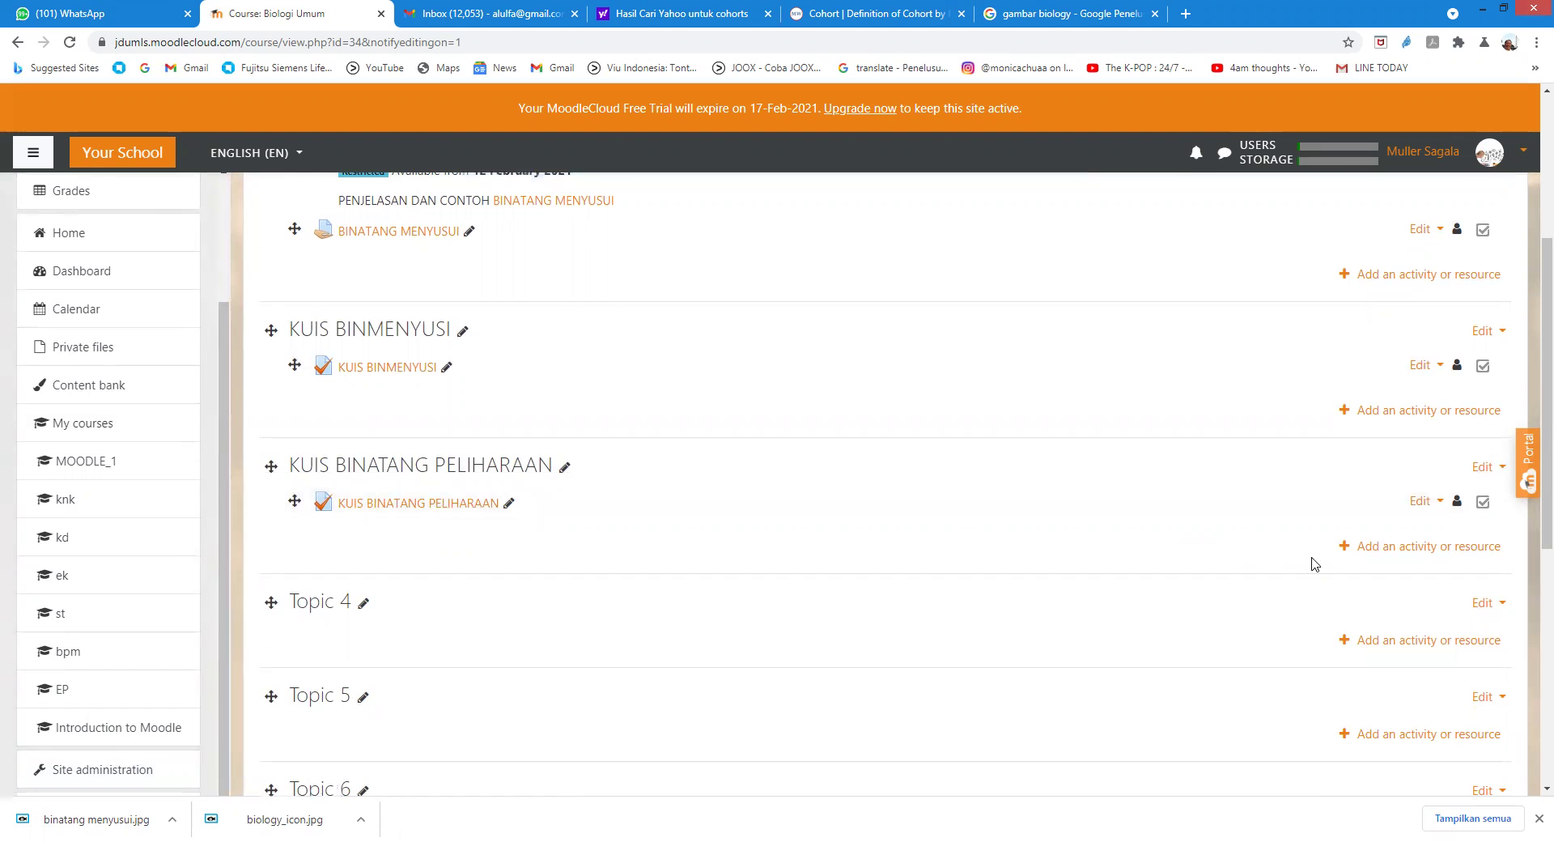
pyautogui.click(1373, 550)
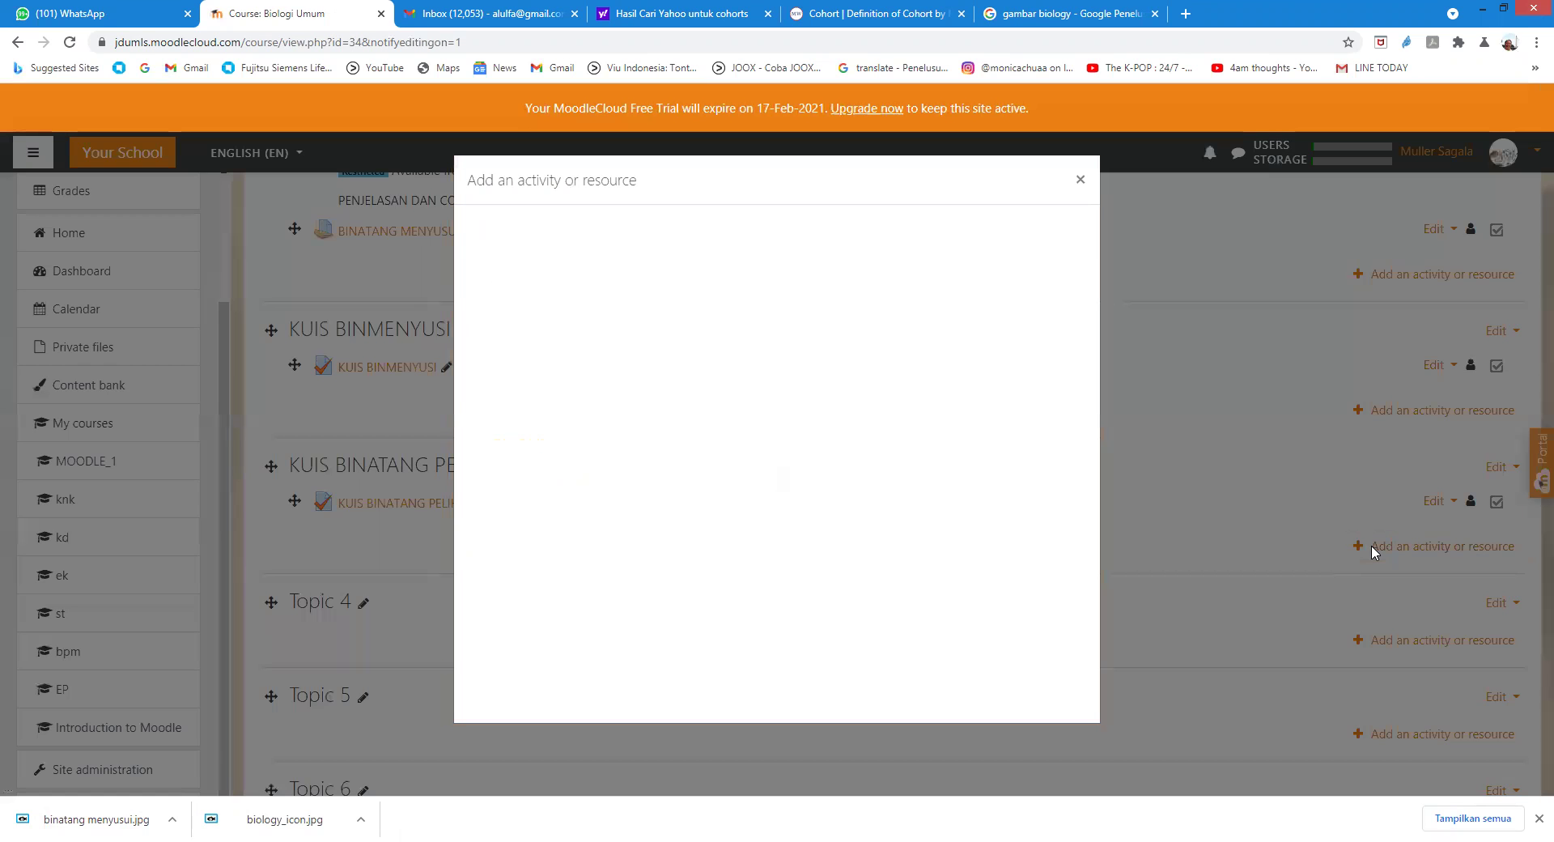
# Step: Show the All tab and browse every activity type from Assignment to Workshop
pyautogui.click(549, 281)
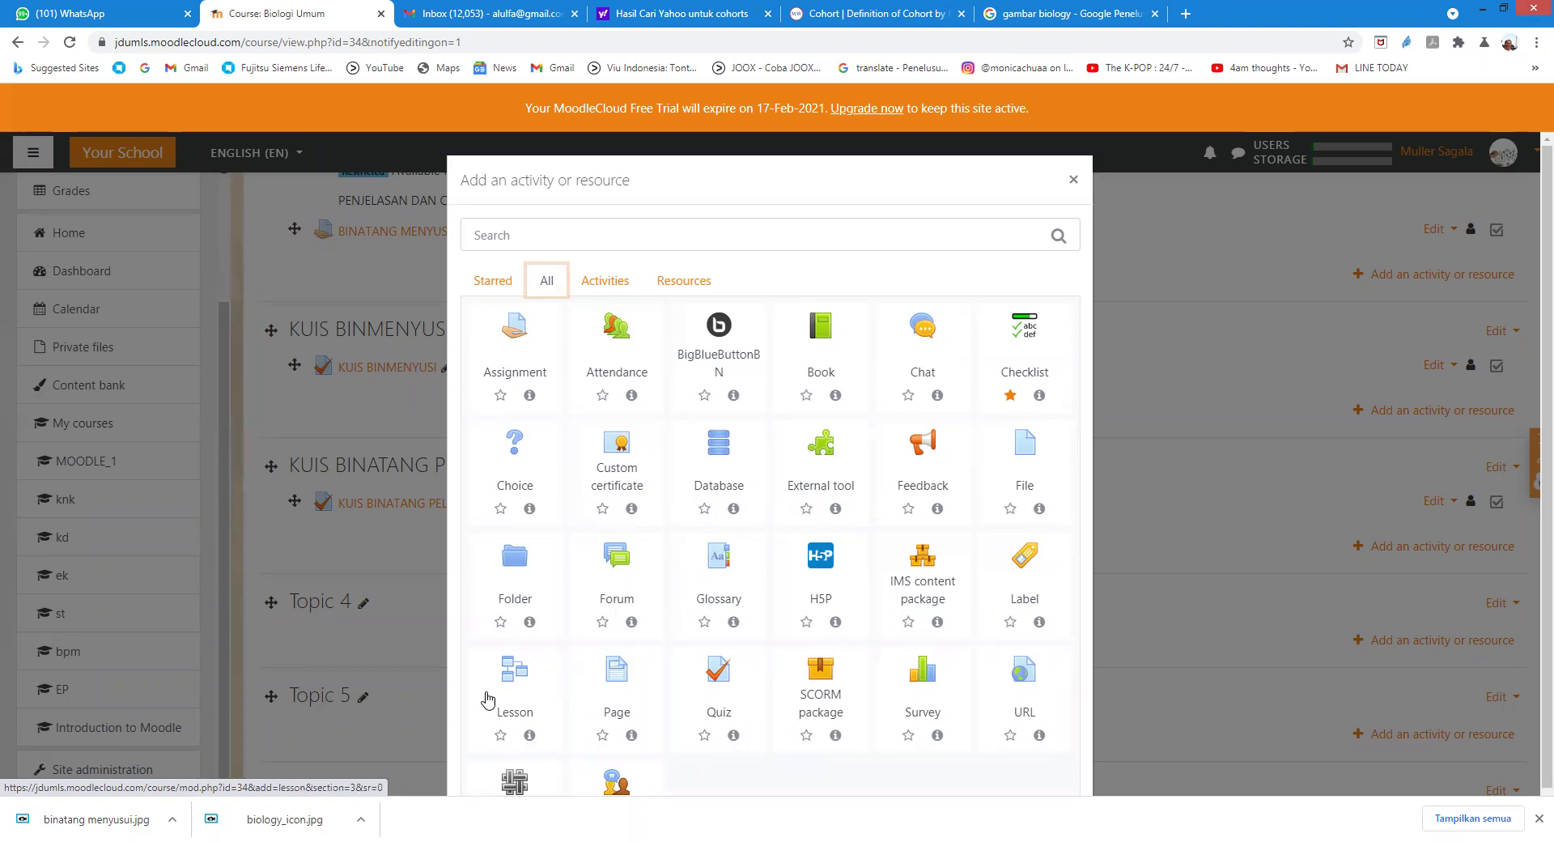
pyautogui.scroll(-1, 1026, 607)
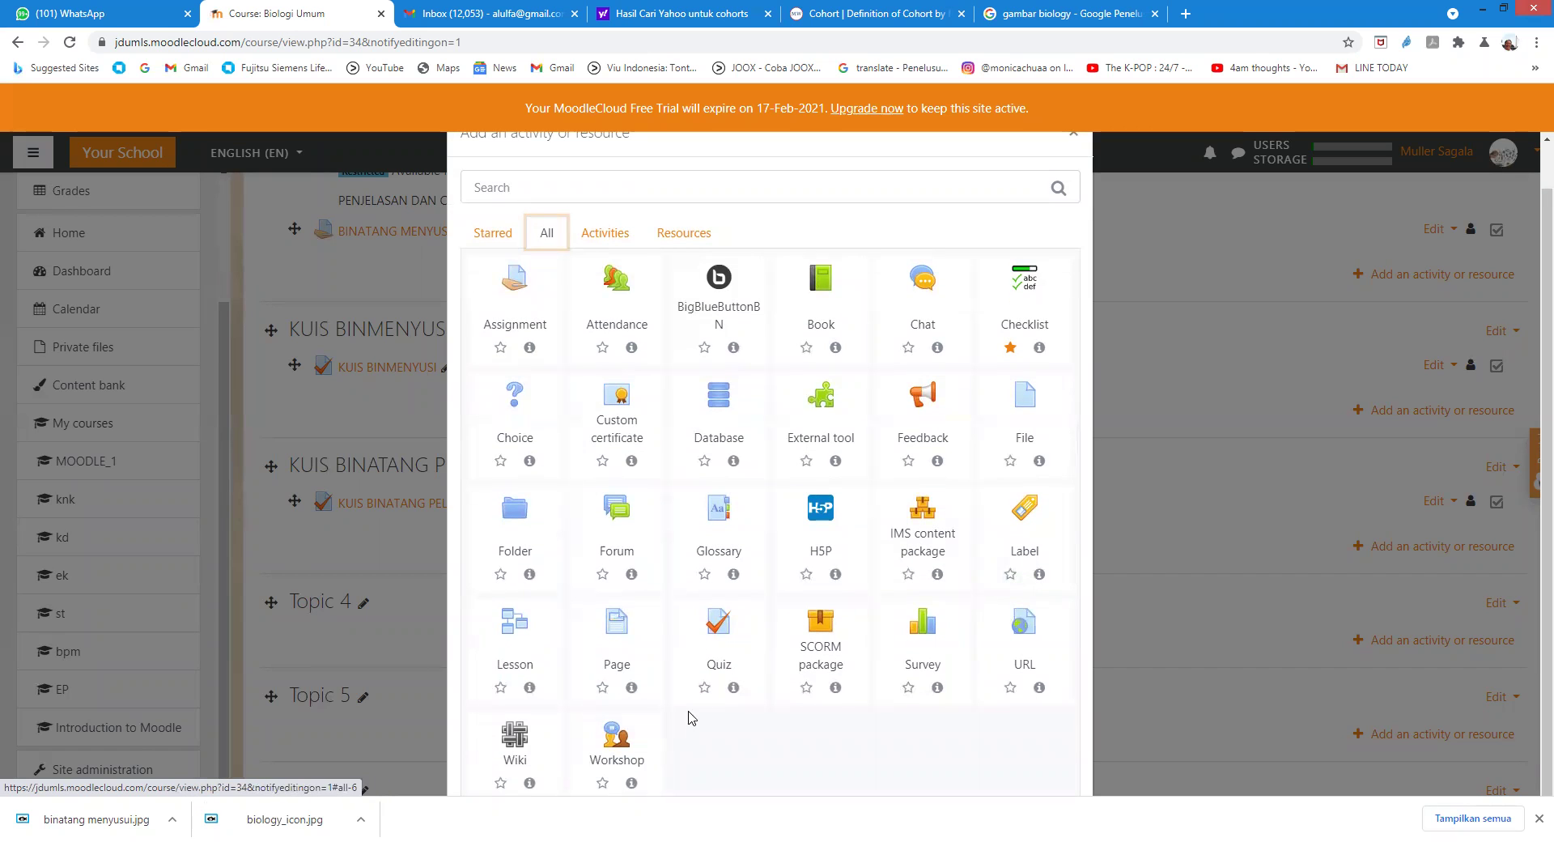
pyautogui.scroll(1, 798, 640)
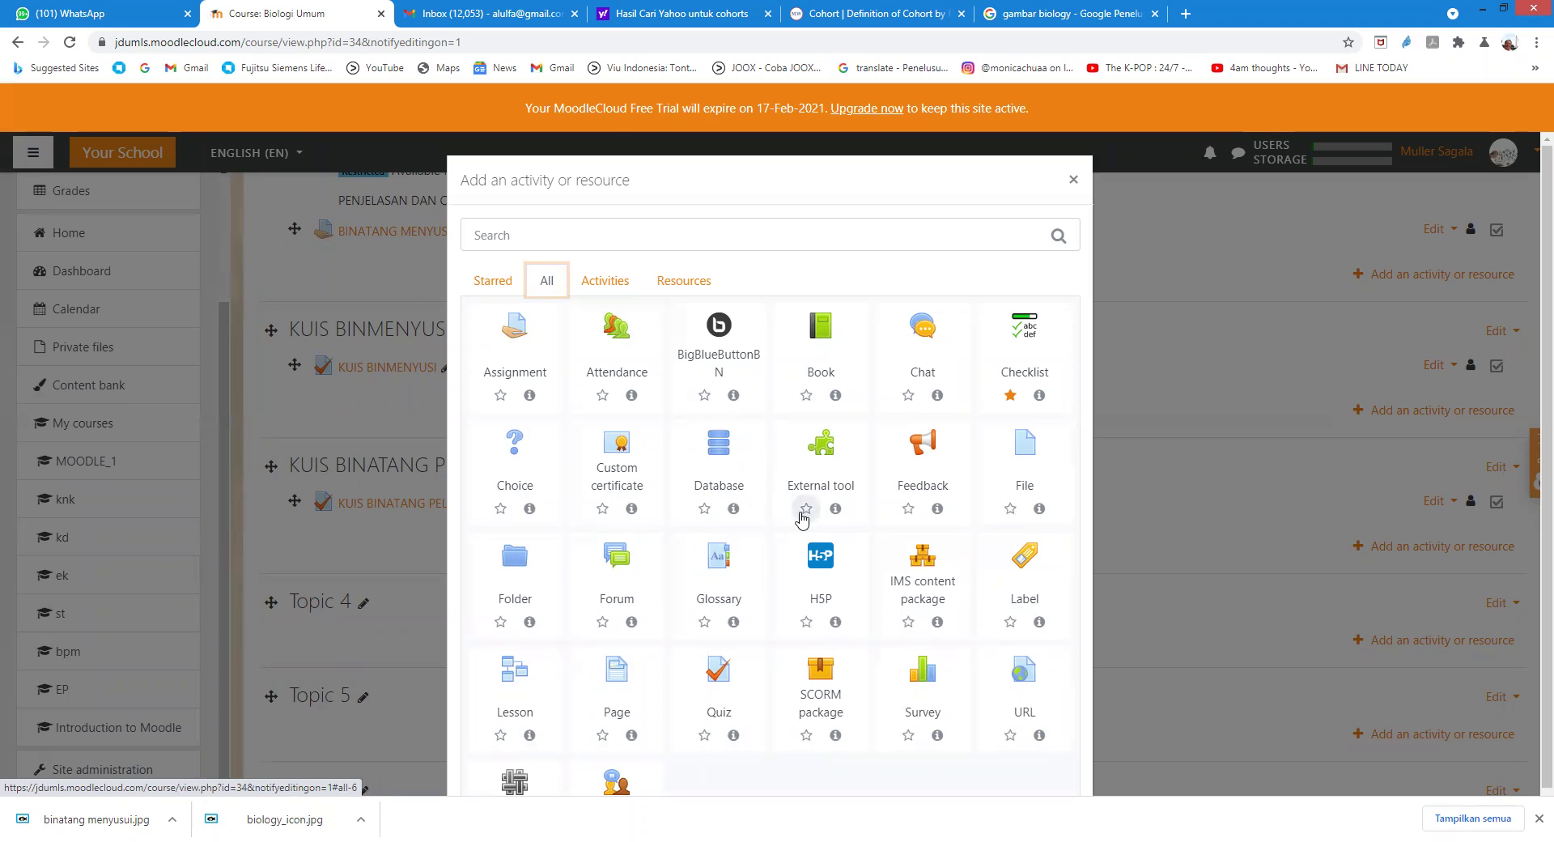
pyautogui.scroll(-1, 809, 526)
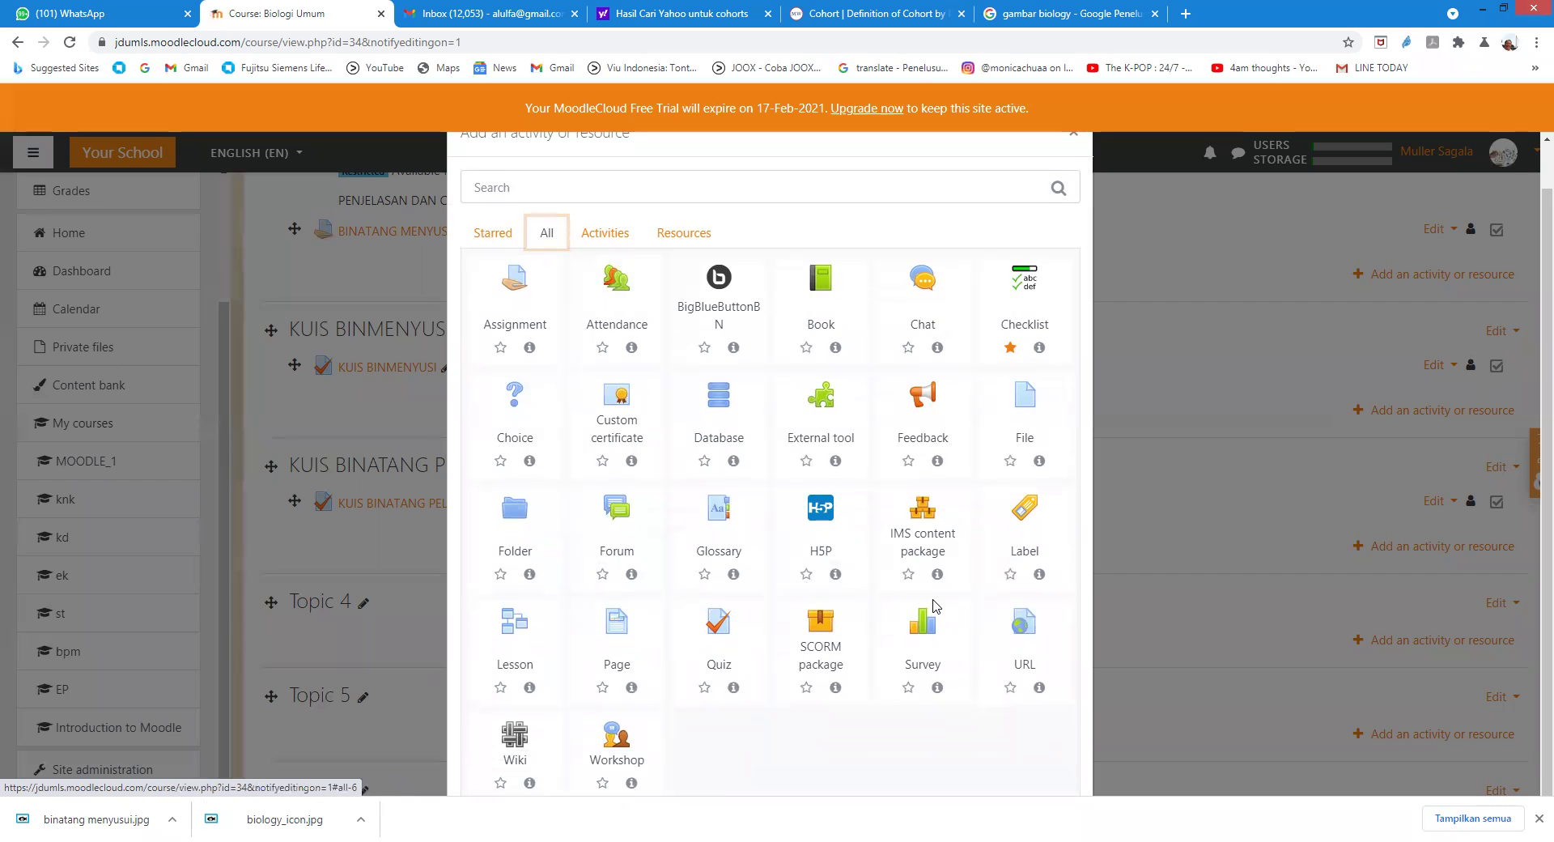
pyautogui.scroll(1, 935, 604)
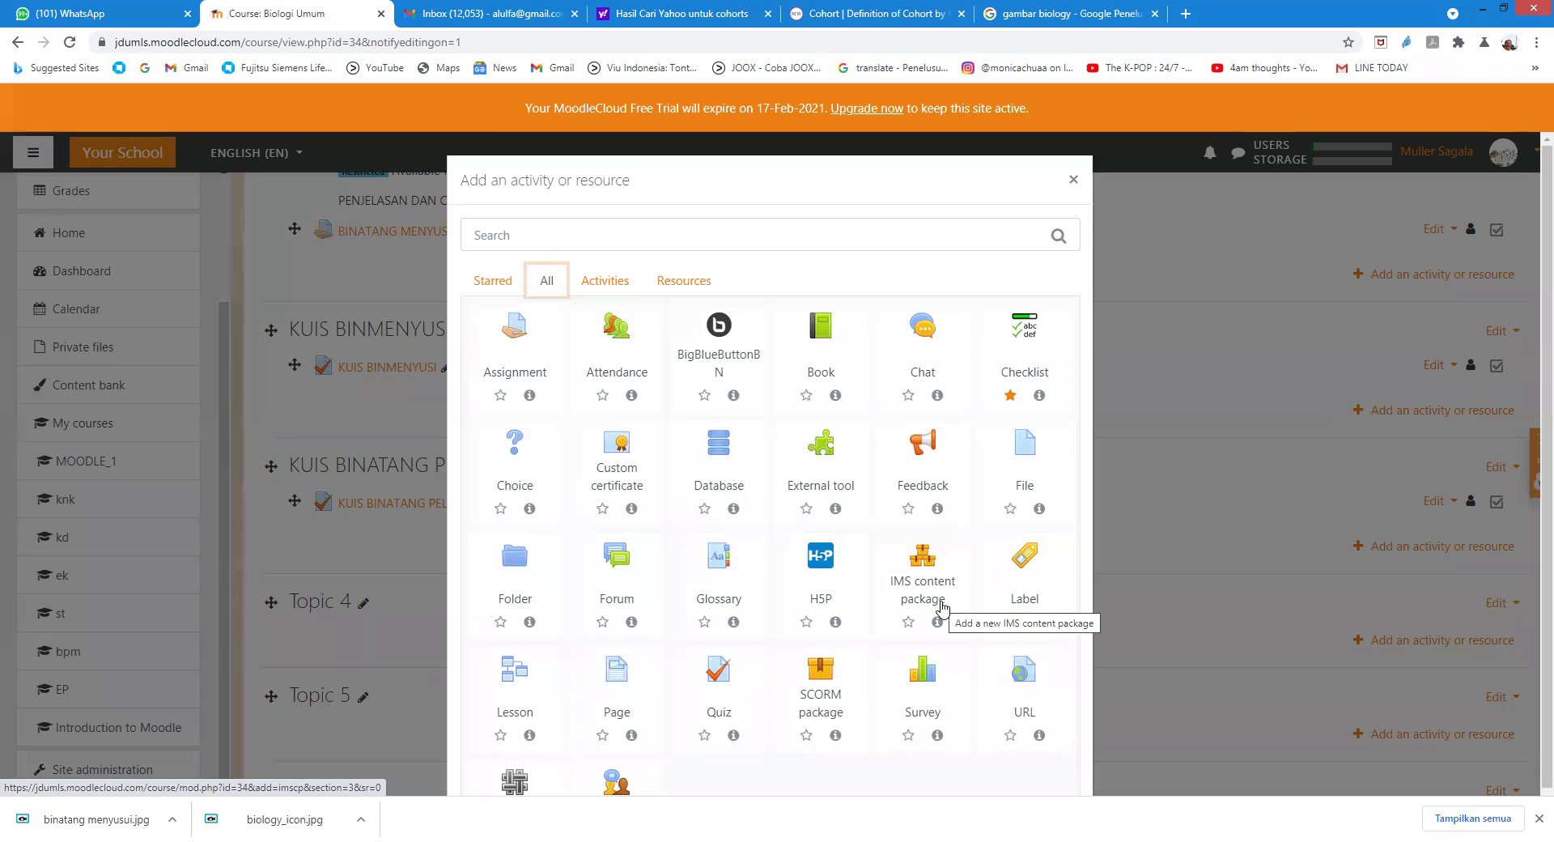